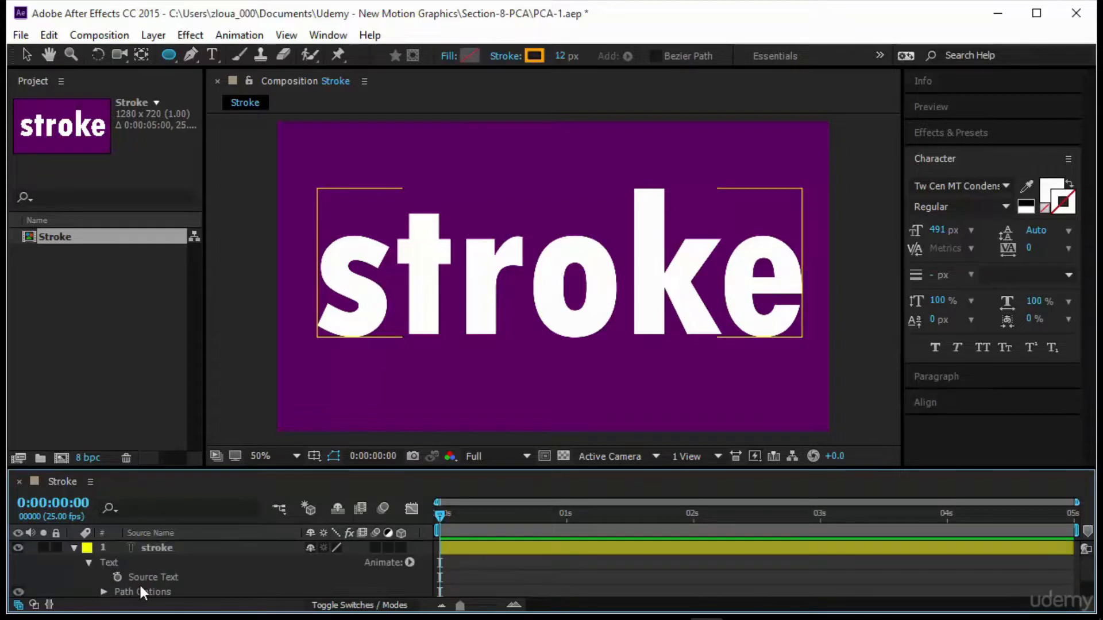
Step: Look over the text layer's More Options settings in the timeline, including Fill & Stroke, and collapse them again
{"action": "left_click_drag", "start_coordinate": [193, 468], "coordinate": [193, 372]}
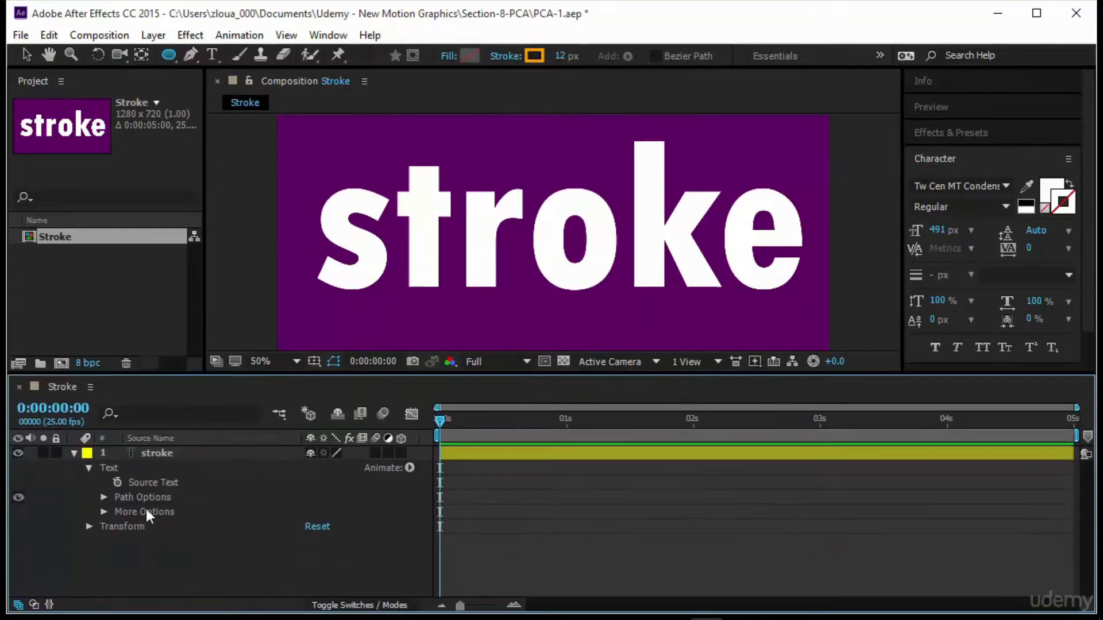
{"action": "left_click", "coordinate": [105, 511]}
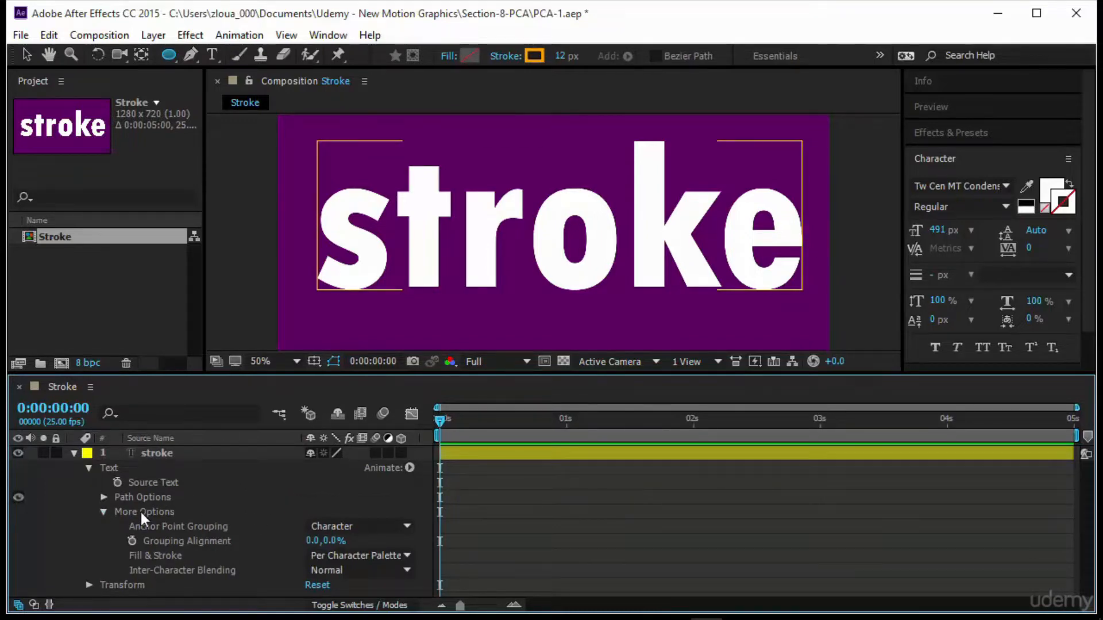
{"action": "left_click", "coordinate": [104, 511]}
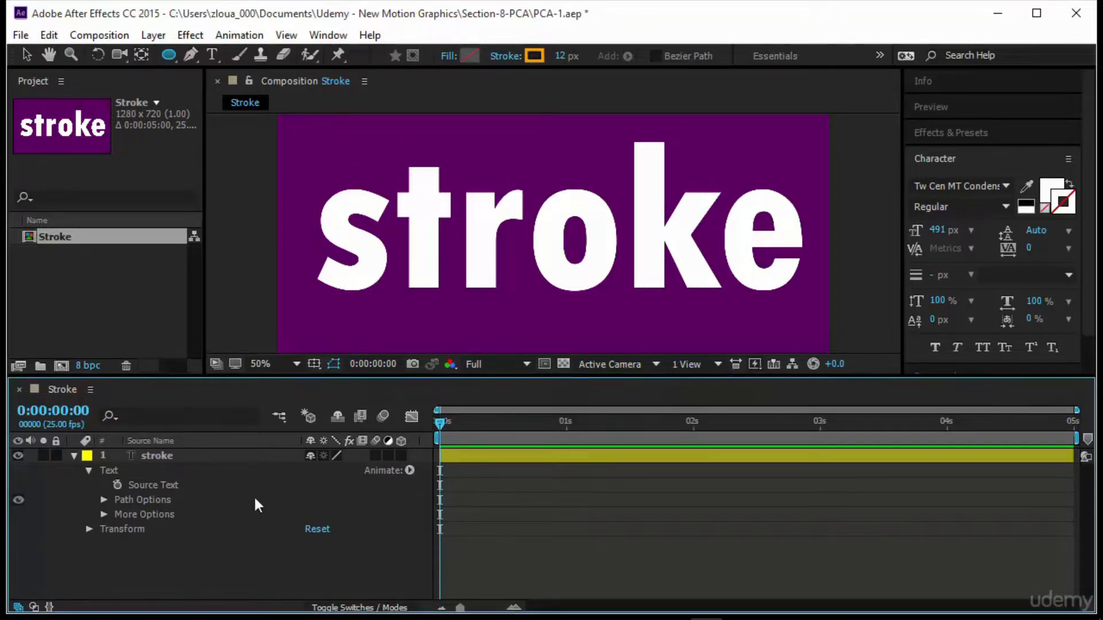
{"action": "left_click_drag", "start_coordinate": [255, 499], "coordinate": [262, 518]}
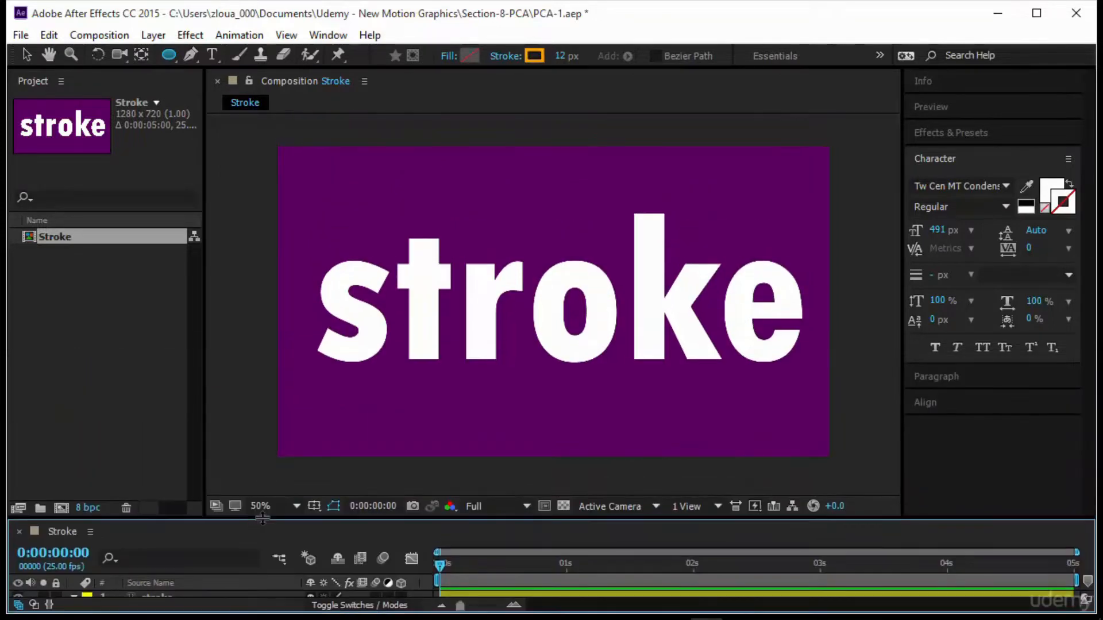
Step: Give the "stroke" text an orange FF9C00 stroke 24 px wide, keeping it set to Fill Over Stroke
{"action": "key", "text": "v"}
{"action": "left_click", "coordinate": [525, 312]}
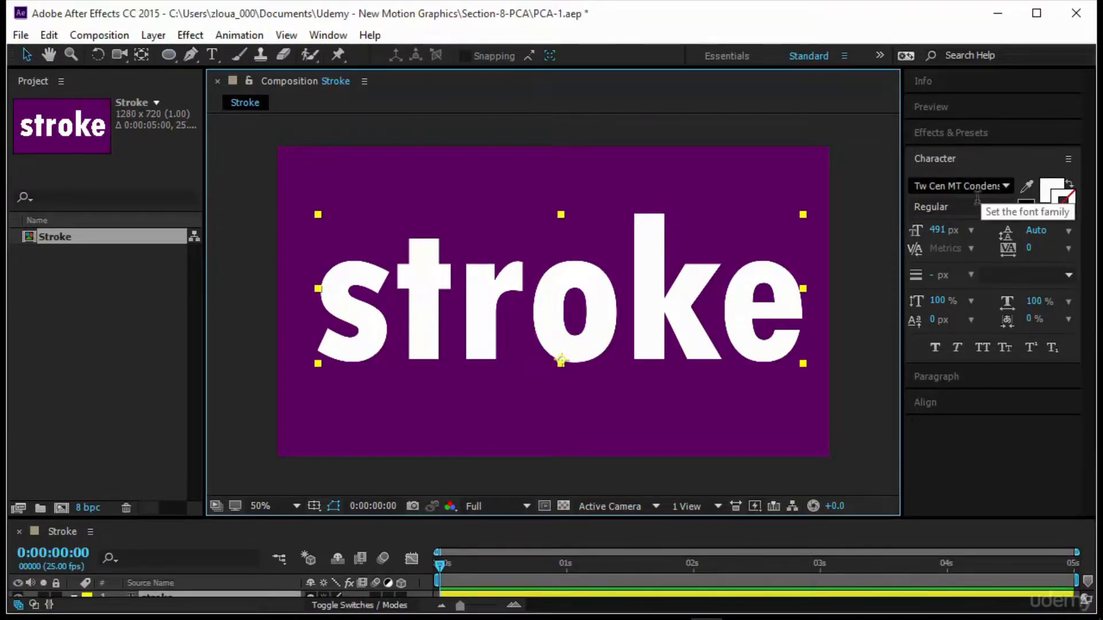
{"action": "left_click", "coordinate": [1062, 199]}
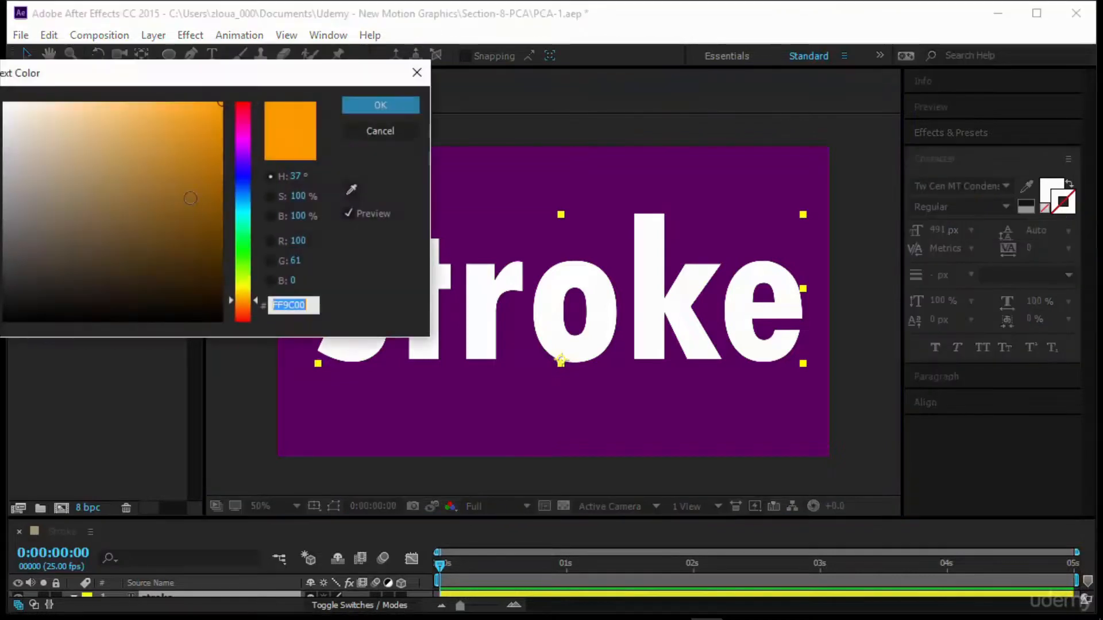
{"action": "left_click", "coordinate": [381, 107]}
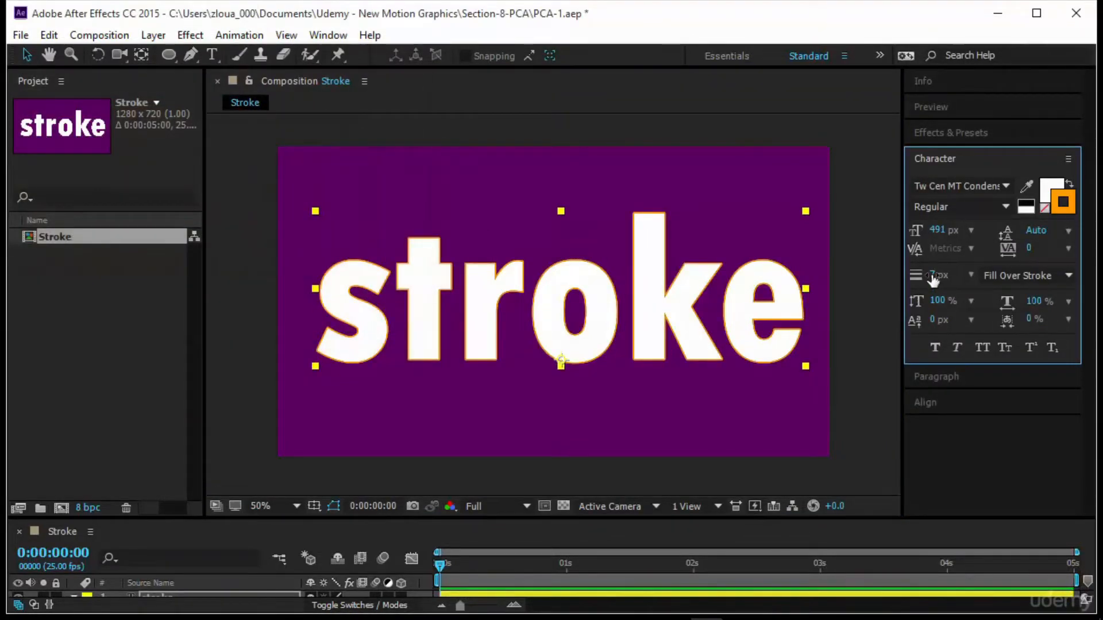
{"action": "mouse_move", "coordinate": [933, 279]}
{"action": "left_mouse_down"}
{"action": "mouse_move", "coordinate": [1051, 293]}
{"action": "mouse_move", "coordinate": [937, 295]}
{"action": "mouse_move", "coordinate": [951, 298]}
{"action": "left_mouse_up"}
{"action": "left_click", "coordinate": [1007, 279]}
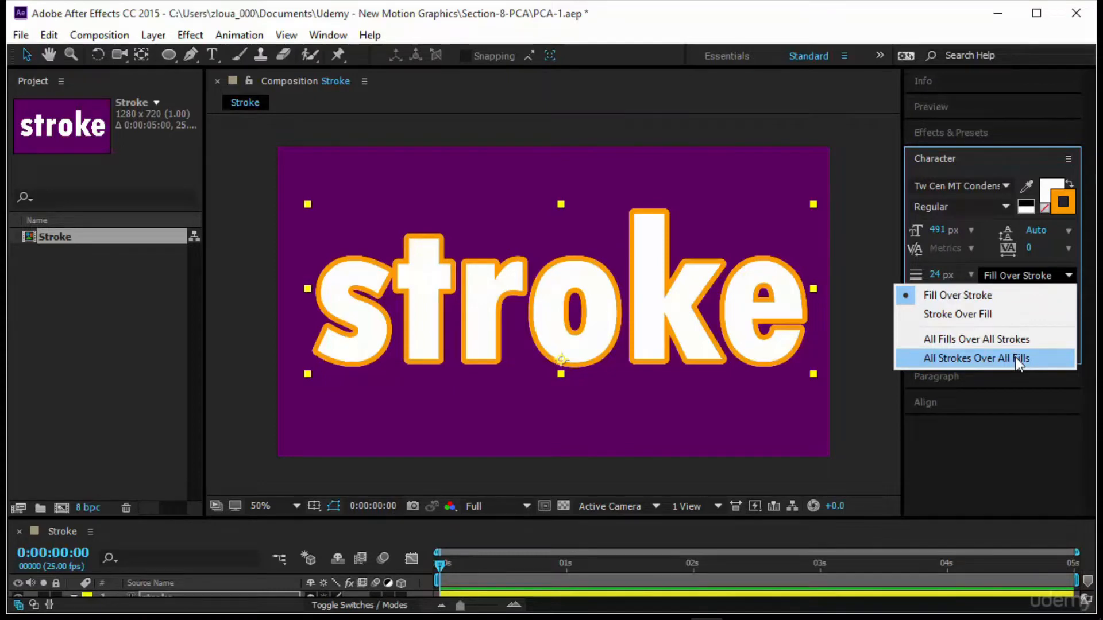
{"action": "left_click", "coordinate": [1000, 294]}
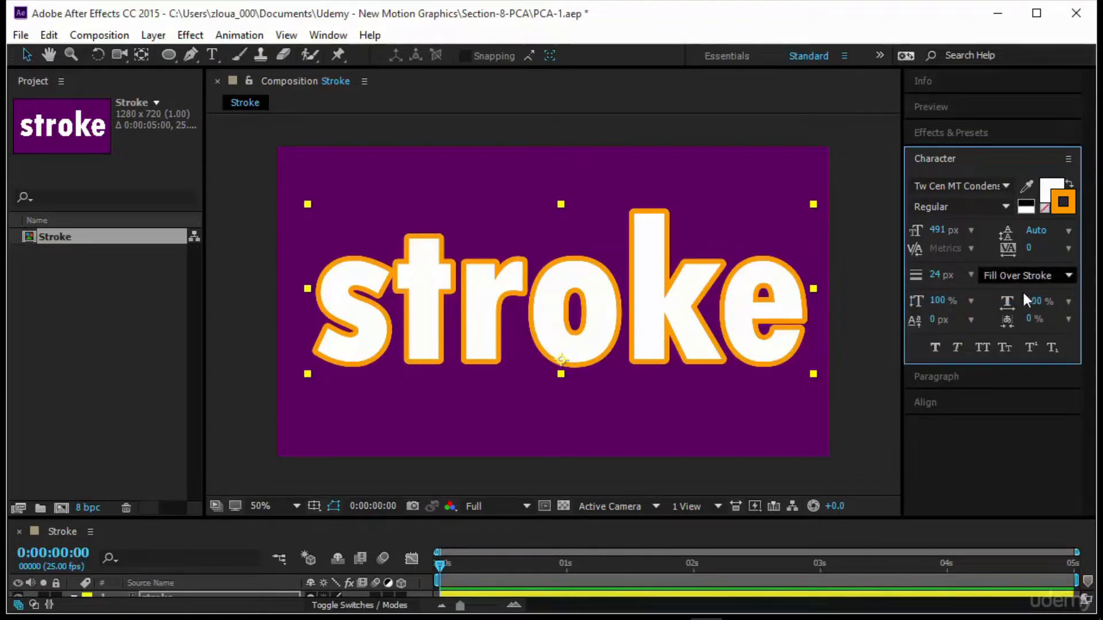
Step: Try All Fills Over All Strokes on the text with stroke widths of 184 px and 125 px
{"action": "left_click_drag", "start_coordinate": [932, 280], "coordinate": [1057, 293]}
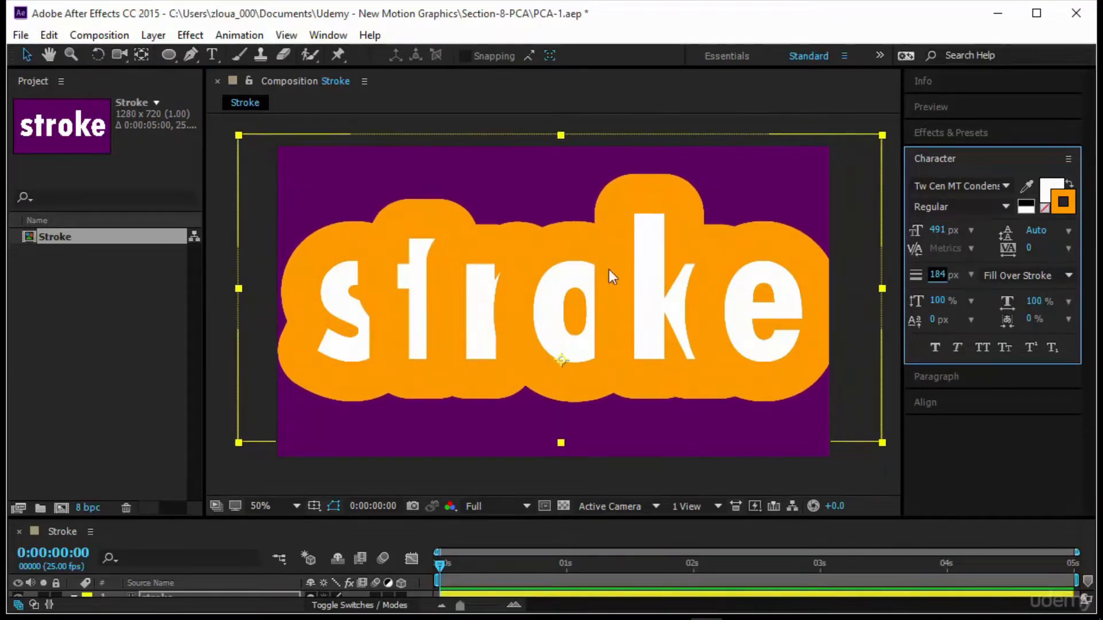
{"action": "left_click", "coordinate": [1042, 275]}
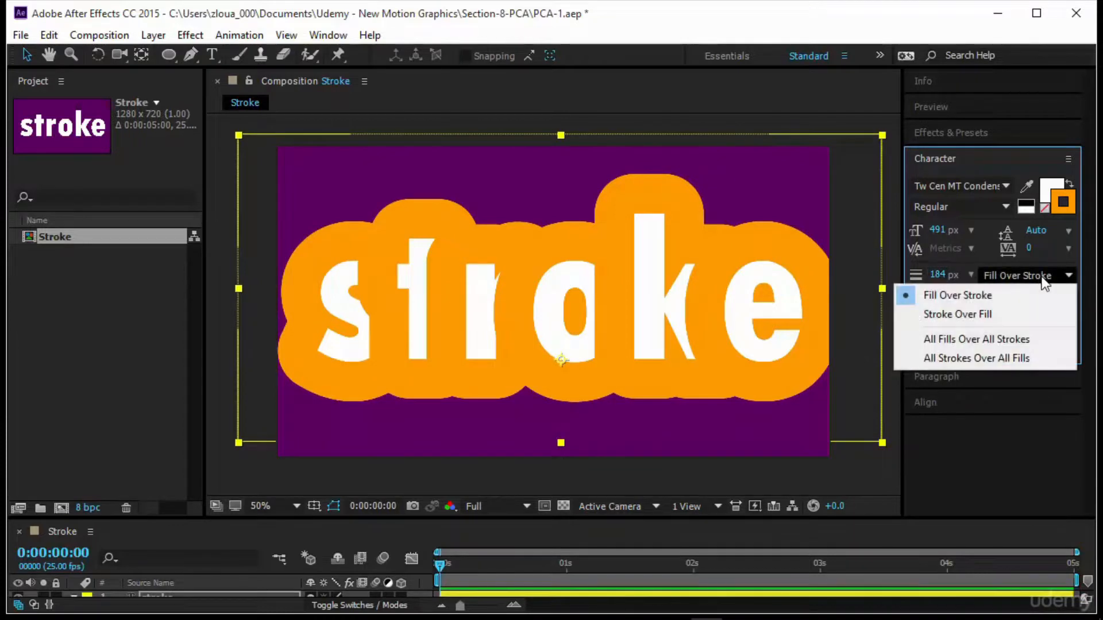
{"action": "left_click", "coordinate": [1018, 337]}
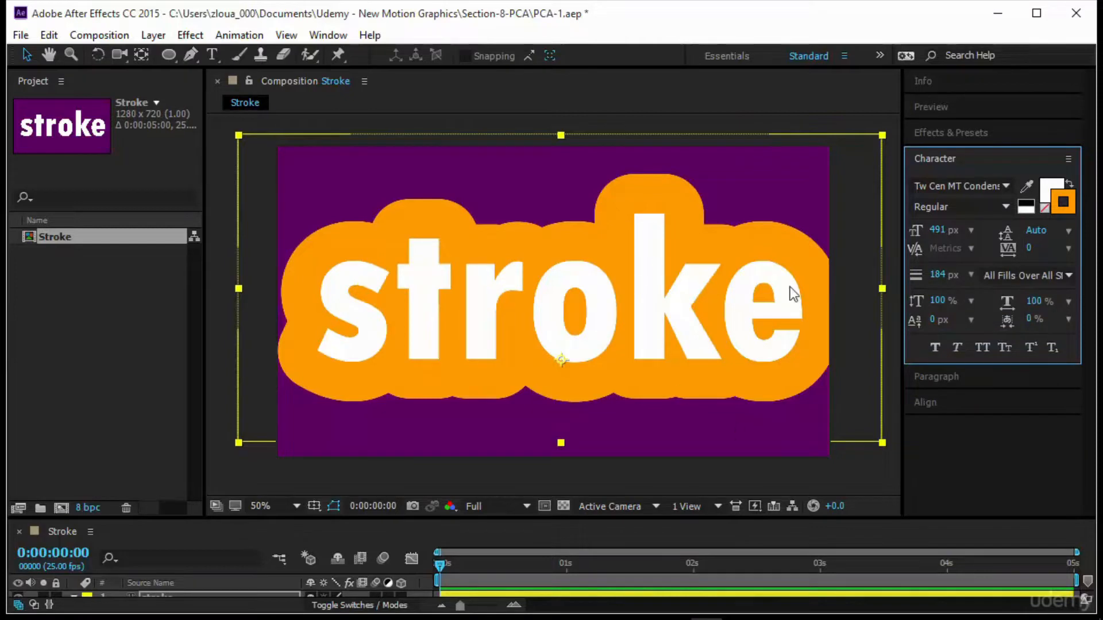
{"action": "mouse_move", "coordinate": [938, 275]}
{"action": "left_mouse_down"}
{"action": "mouse_move", "coordinate": [1000, 279]}
{"action": "mouse_move", "coordinate": [910, 297]}
{"action": "mouse_move", "coordinate": [994, 279]}
{"action": "left_mouse_up"}
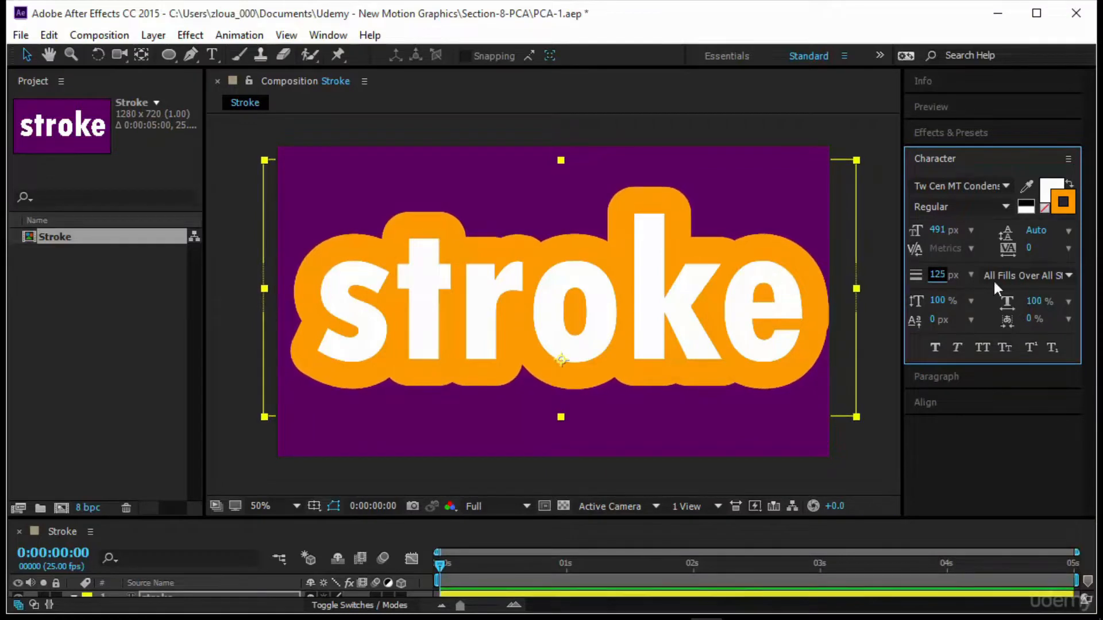
Step: Set the text to All Strokes Over All Fills and reduce its stroke width to 4 px
{"action": "left_click", "coordinate": [1003, 277]}
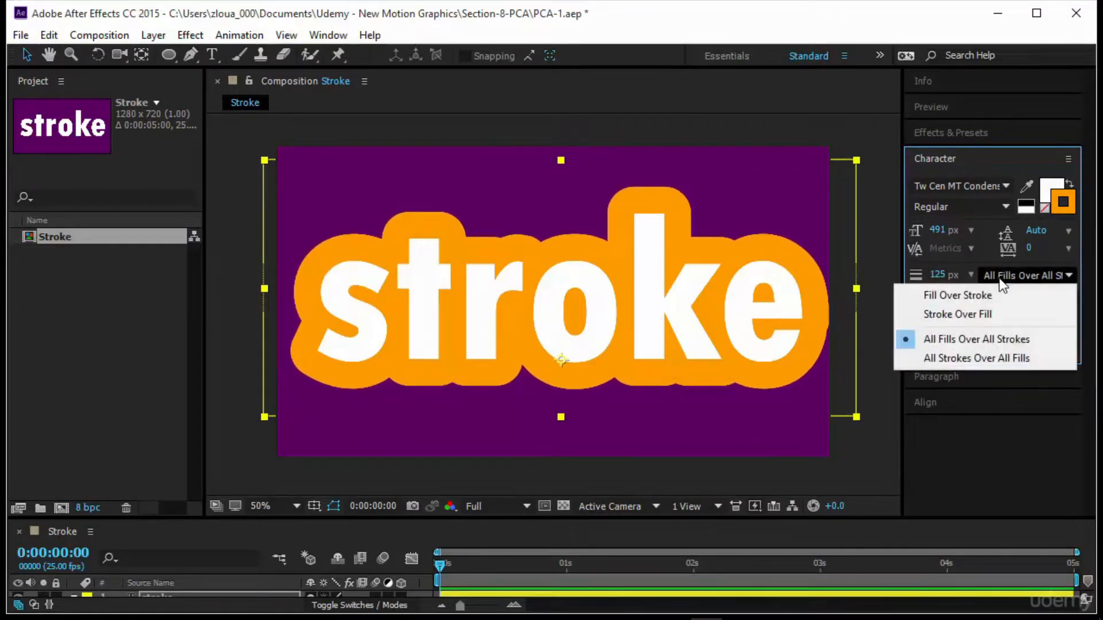
{"action": "left_click", "coordinate": [998, 358]}
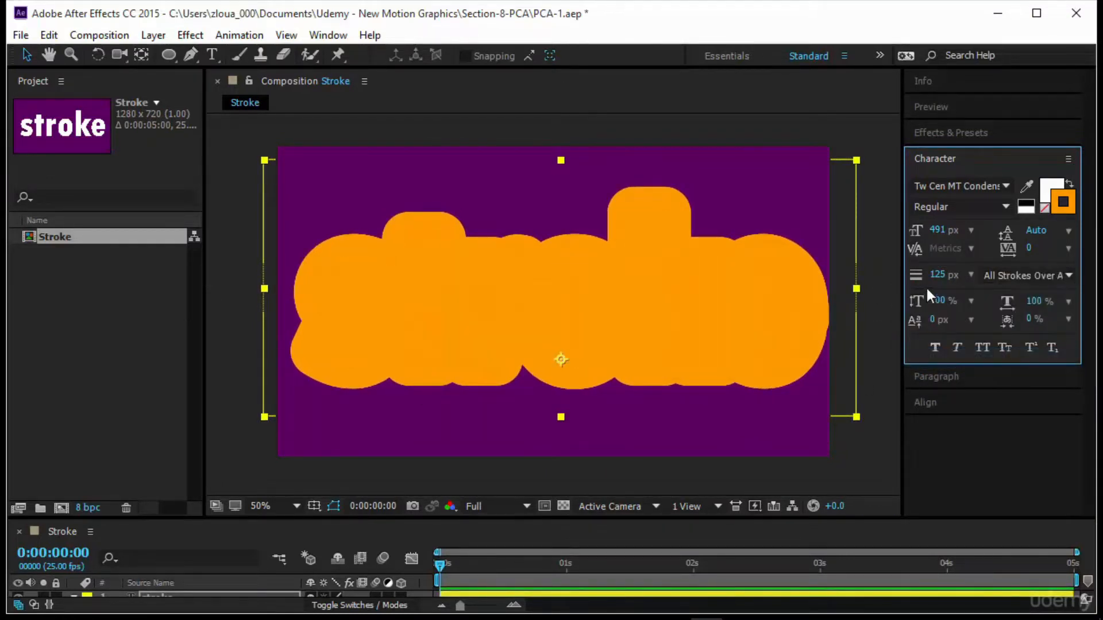
{"action": "mouse_move", "coordinate": [937, 275]}
{"action": "left_mouse_down"}
{"action": "mouse_move", "coordinate": [885, 308]}
{"action": "mouse_move", "coordinate": [988, 302]}
{"action": "left_mouse_up"}
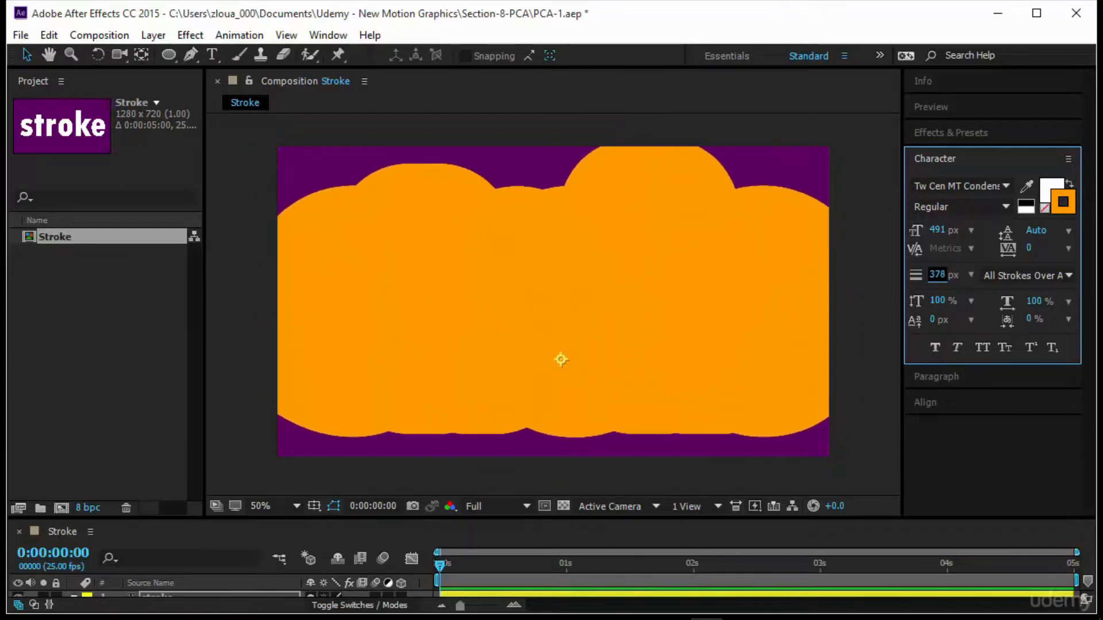
{"action": "type", "text": "7"}
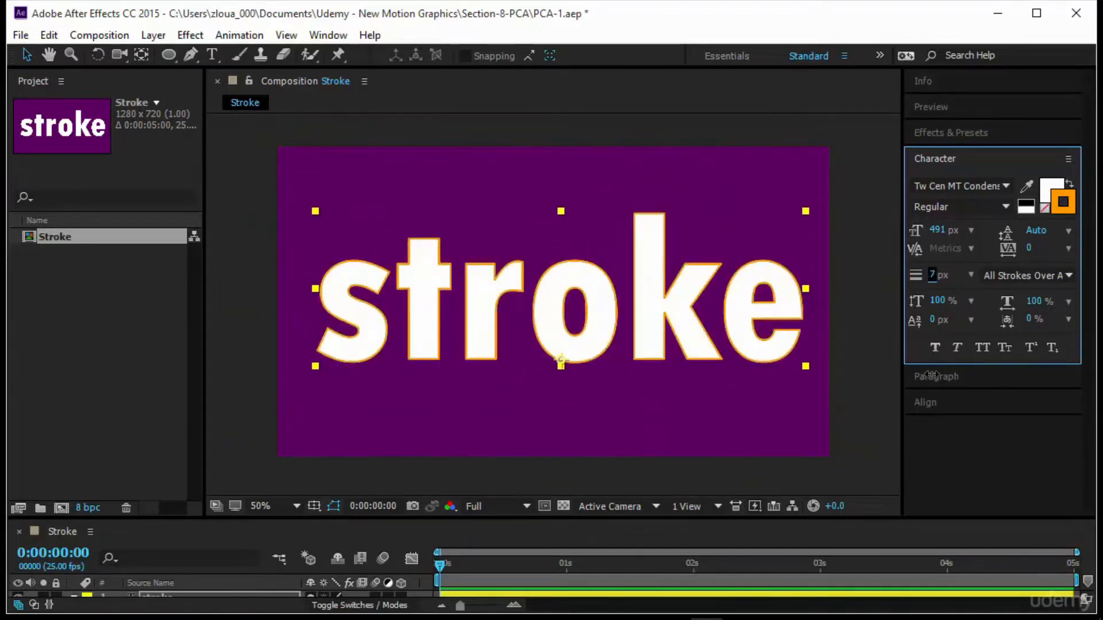
{"action": "left_click_drag", "start_coordinate": [932, 374], "coordinate": [924, 375]}
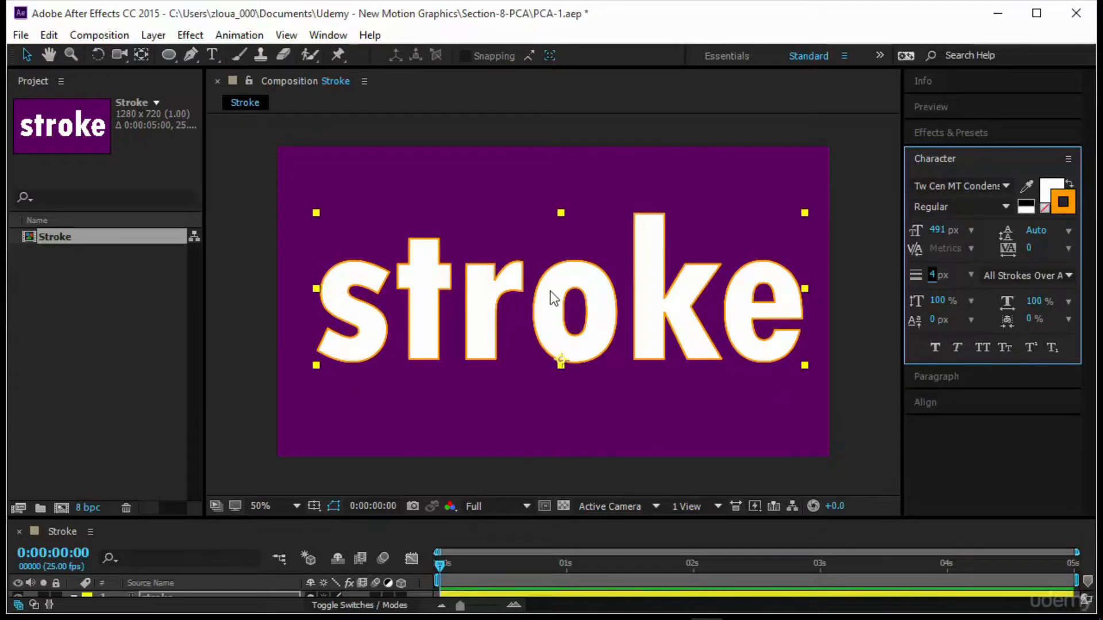
Step: Try the Miter line join on the text stroke and examine the corners of the letter k up close
{"action": "left_click", "coordinate": [1067, 159]}
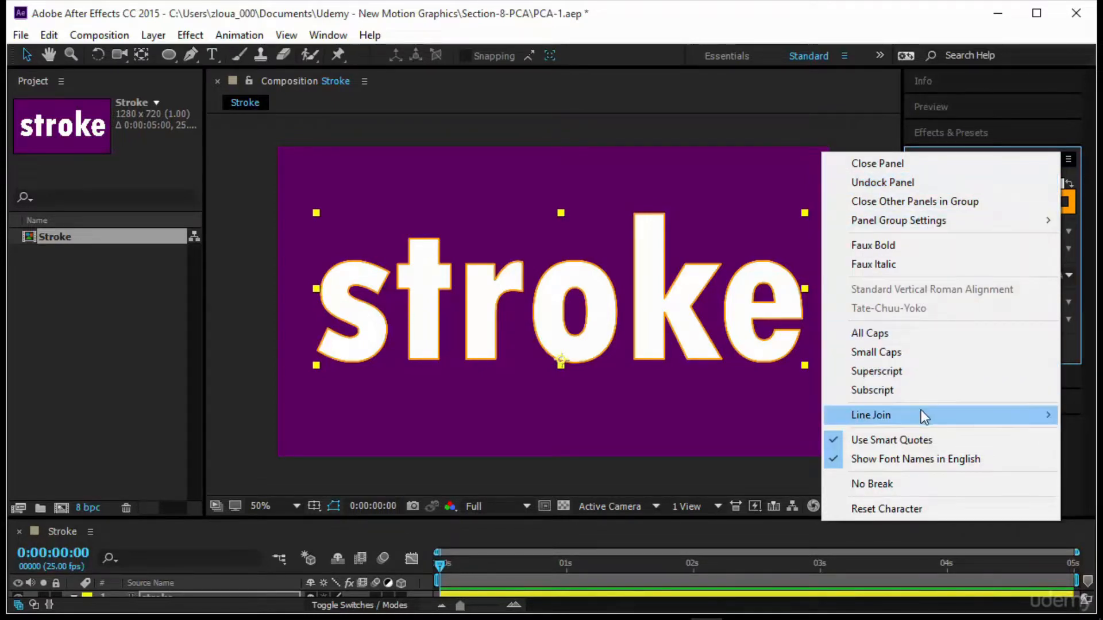
{"action": "mouse_move", "coordinate": [921, 411]}
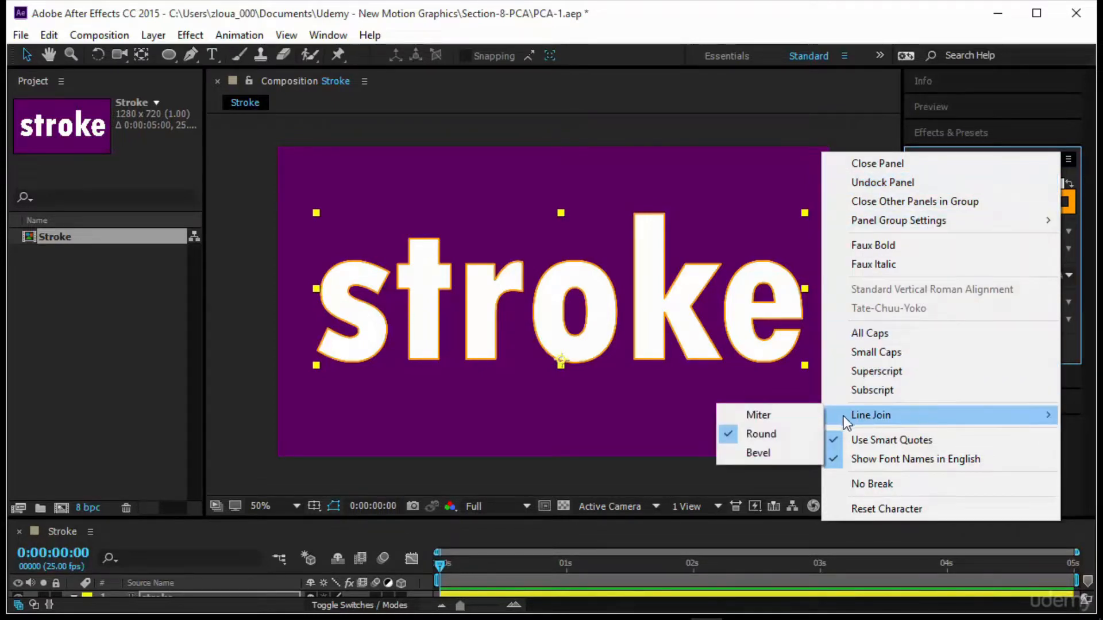
{"action": "left_click", "coordinate": [771, 414]}
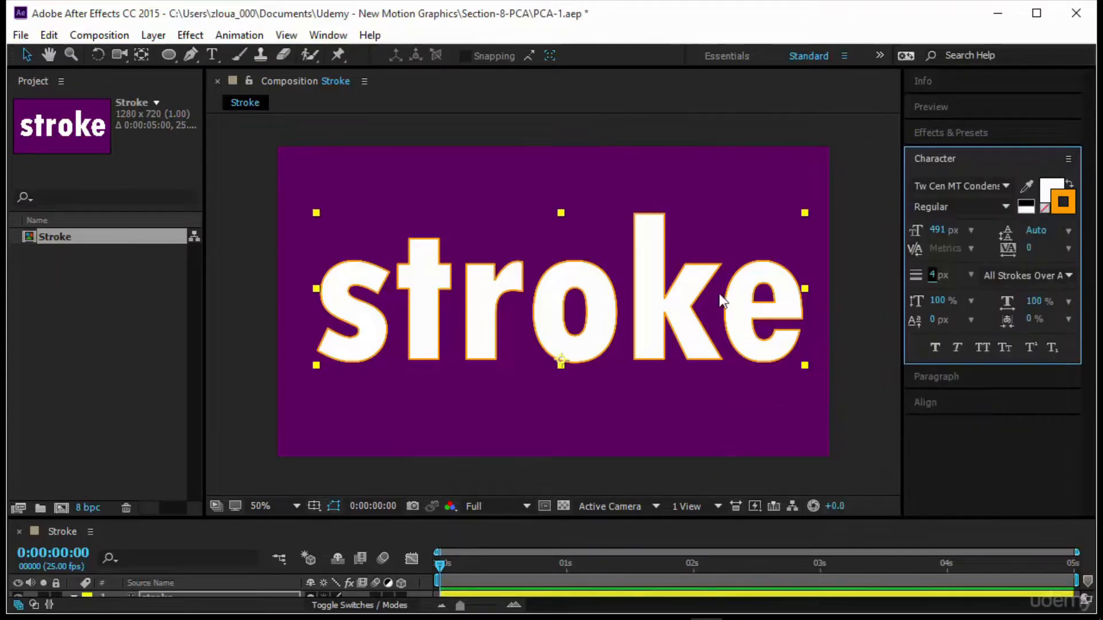
{"action": "scroll", "coordinate": [710, 265], "scroll_direction": "up", "scroll_amount": 2}
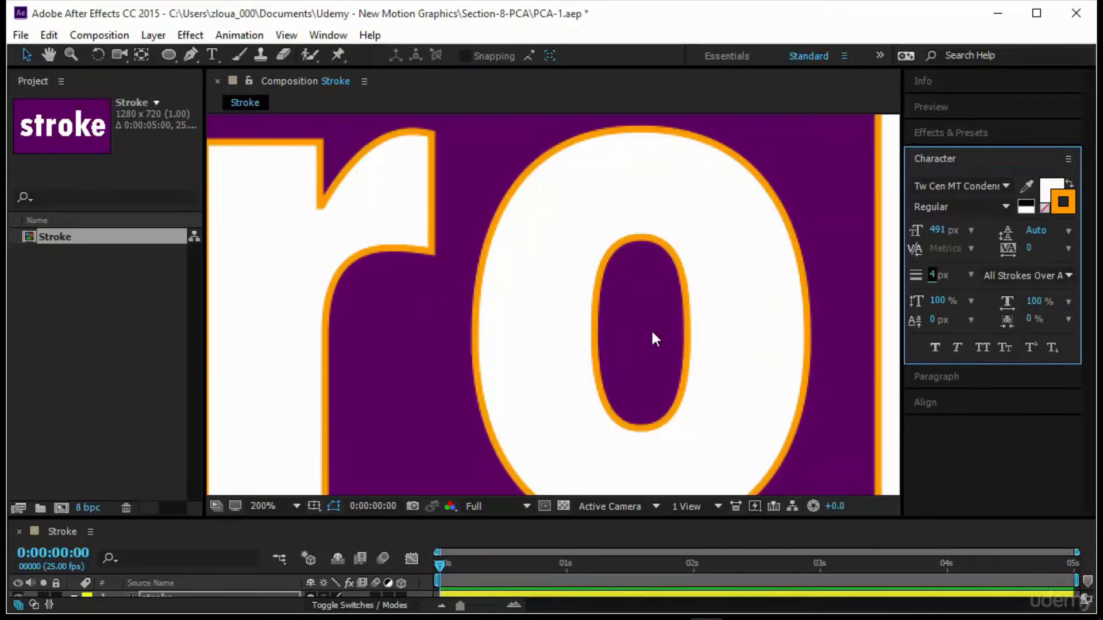
{"action": "scroll", "coordinate": [655, 339], "scroll_direction": "right", "scroll_amount": 10}
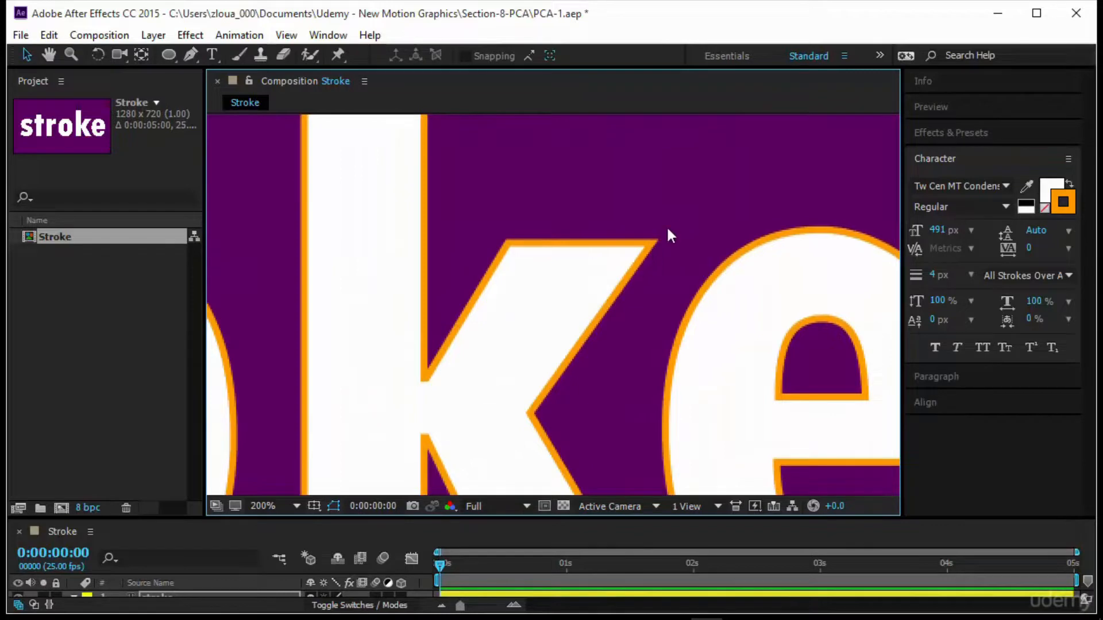
Step: Set the text stroke's line join to Round and inspect the corners of the letter k
{"action": "left_click", "coordinate": [1068, 159]}
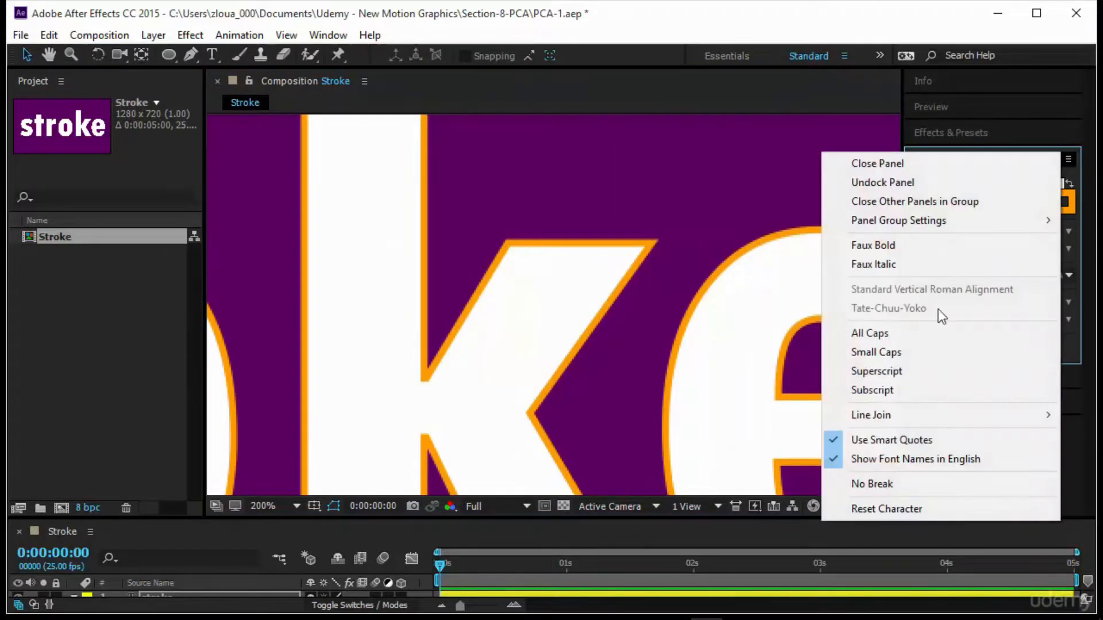
{"action": "mouse_move", "coordinate": [902, 415]}
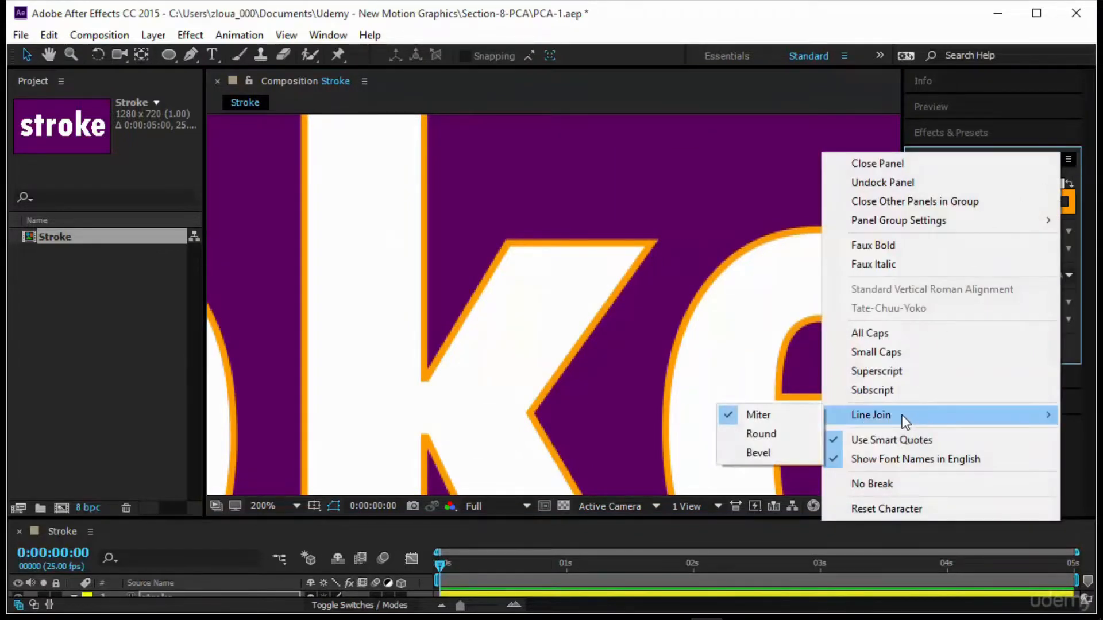
{"action": "left_click", "coordinate": [778, 433]}
{"action": "scroll", "coordinate": [661, 250], "scroll_direction": "up", "scroll_amount": 2}
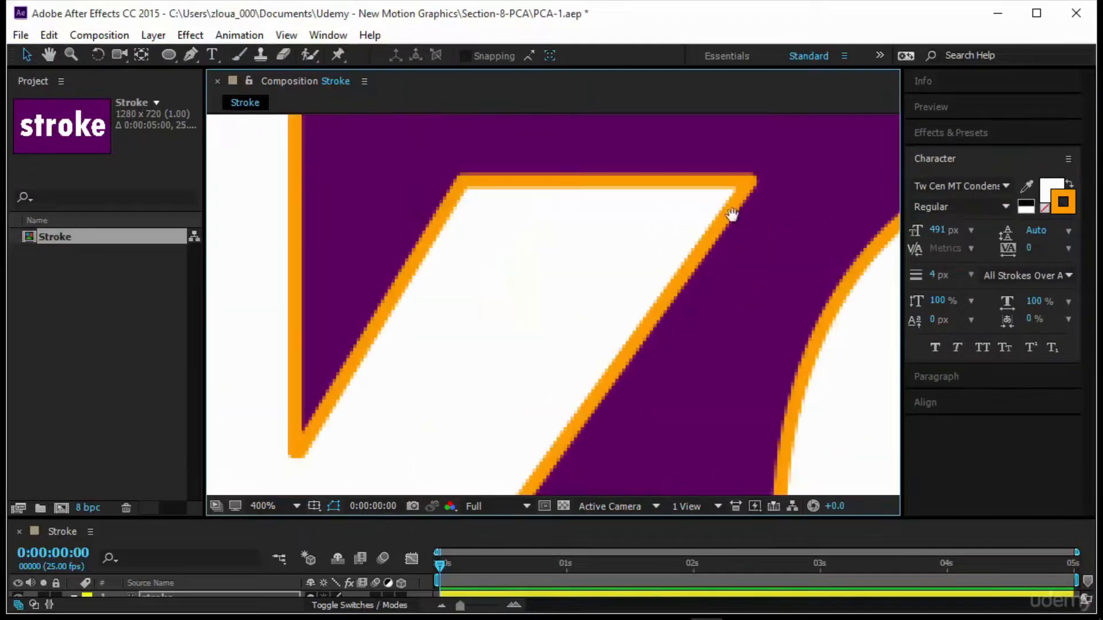
{"action": "scroll", "coordinate": [675, 257], "scroll_direction": "down", "scroll_amount": 5}
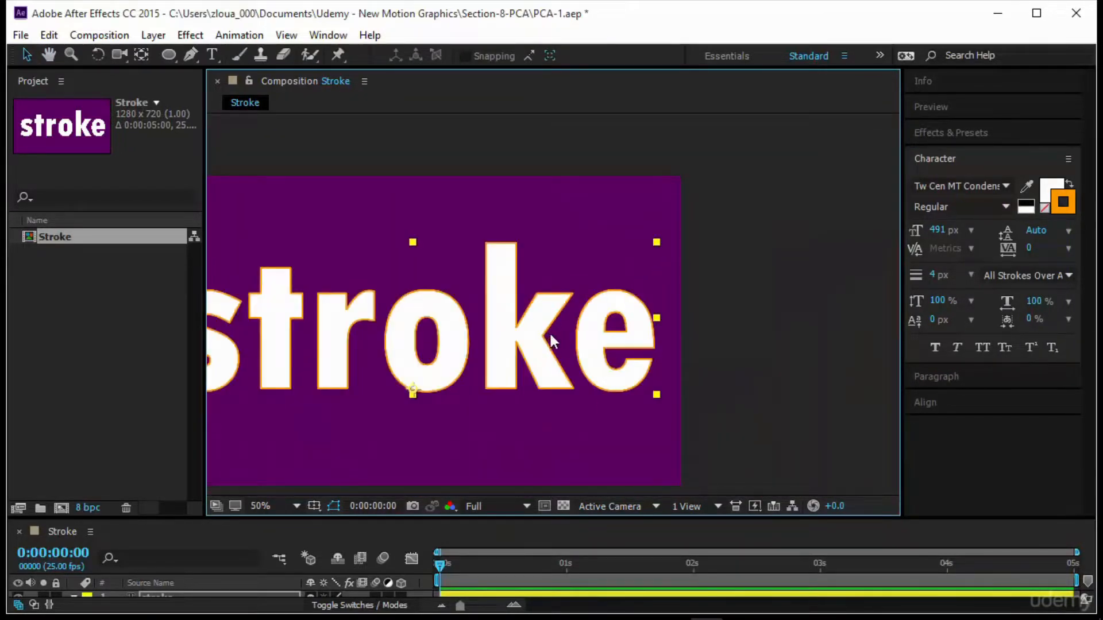
{"action": "scroll", "coordinate": [552, 336], "scroll_direction": "up", "scroll_amount": 4}
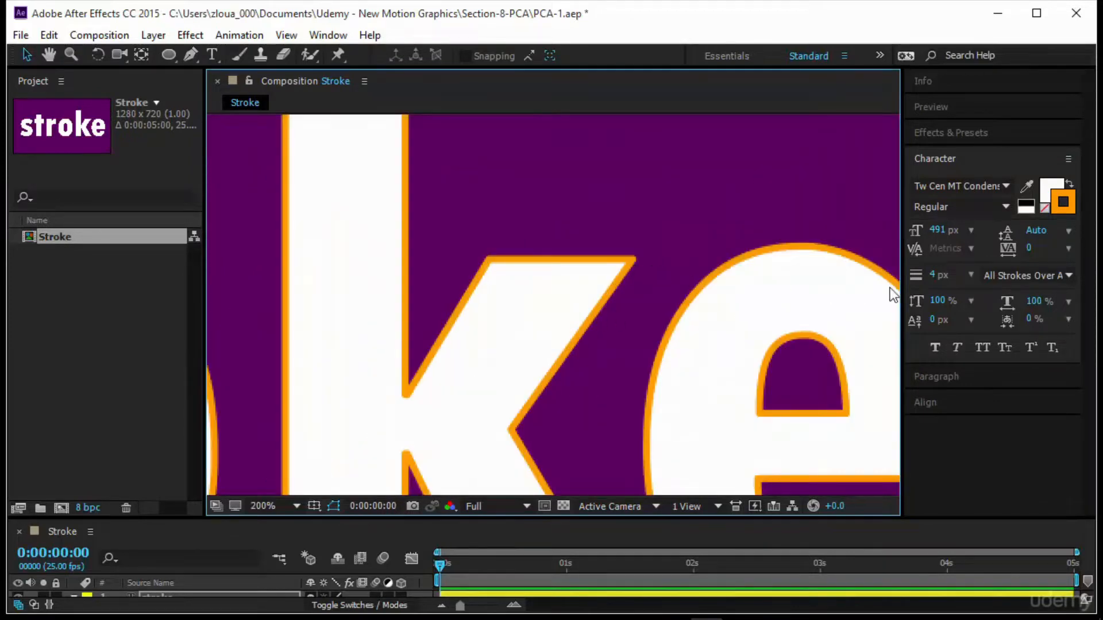
Step: Try the Bevel line join on the text stroke and switch it back to Round
{"action": "left_click", "coordinate": [1067, 159]}
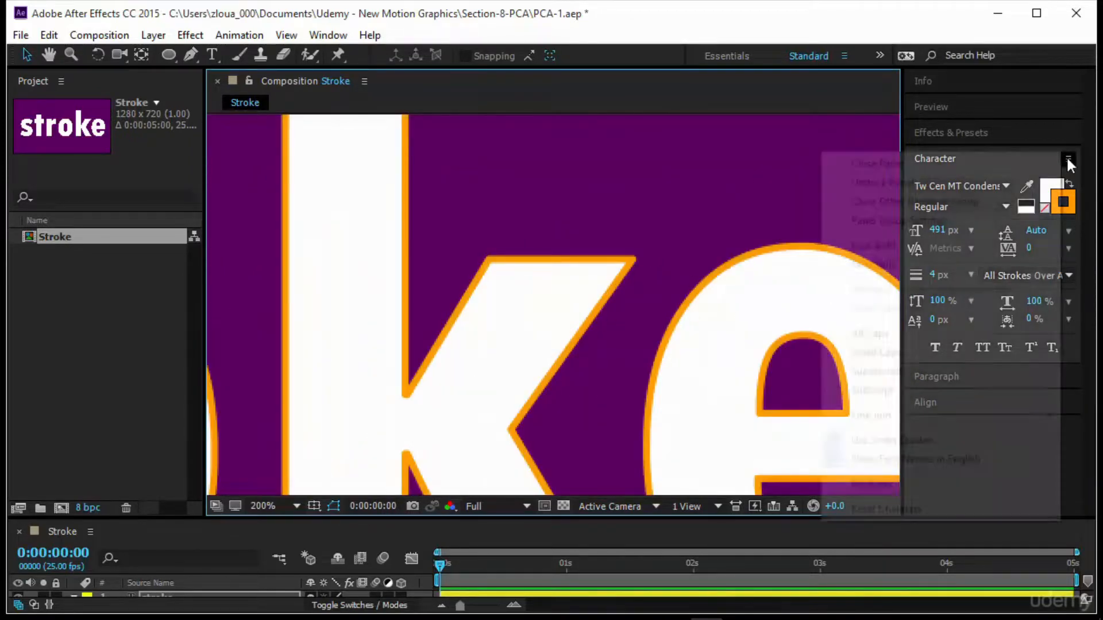
{"action": "mouse_move", "coordinate": [921, 422]}
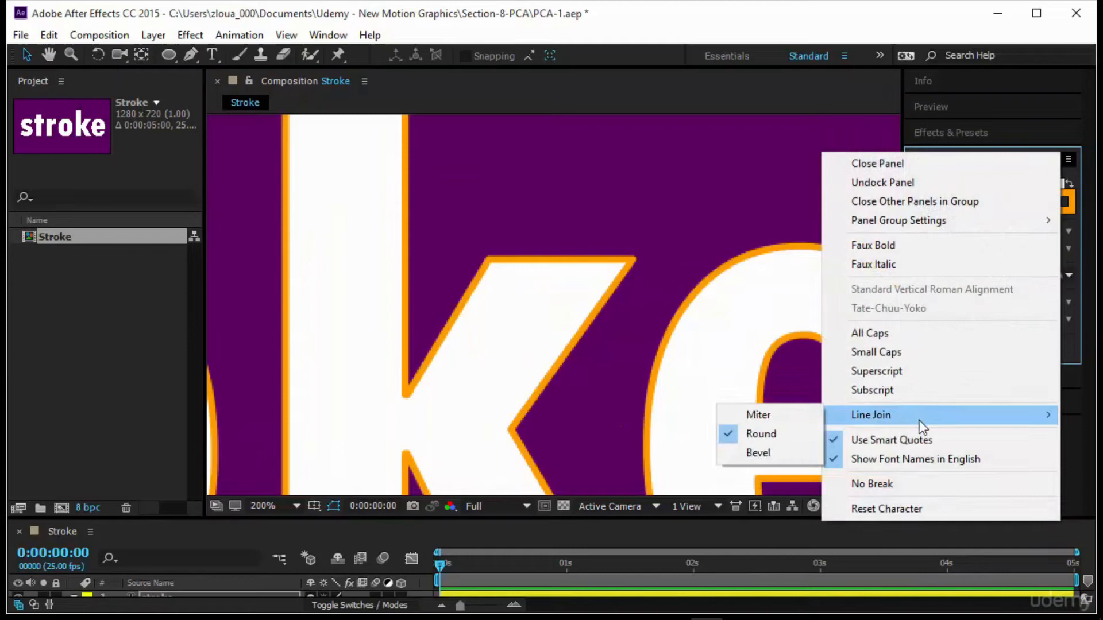
{"action": "left_click", "coordinate": [770, 455]}
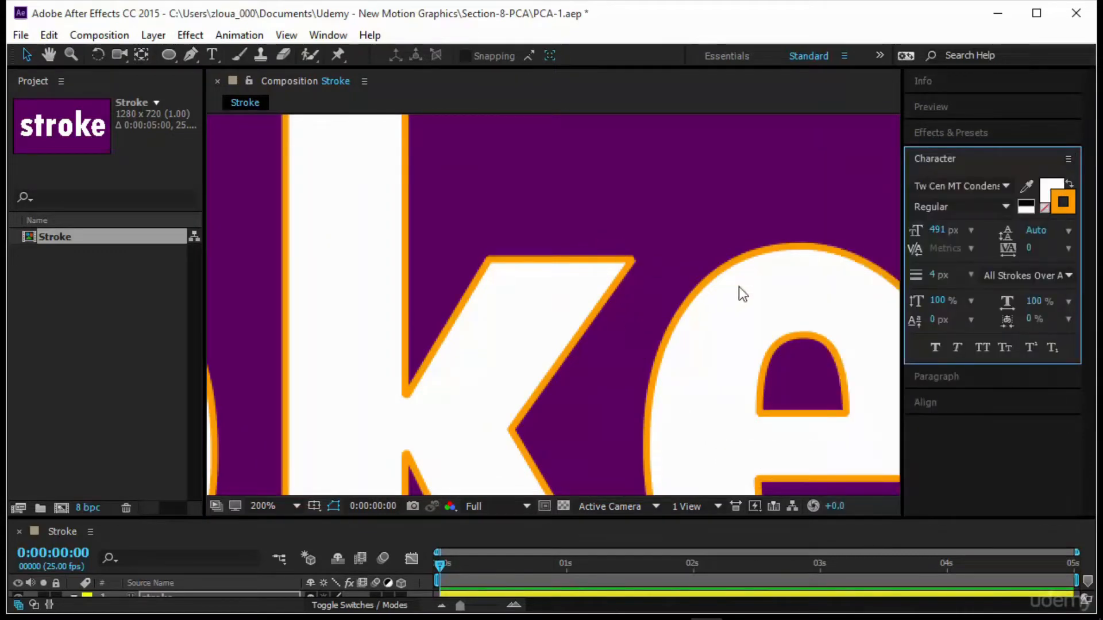
{"action": "left_click", "coordinate": [1068, 159]}
{"action": "mouse_move", "coordinate": [921, 423]}
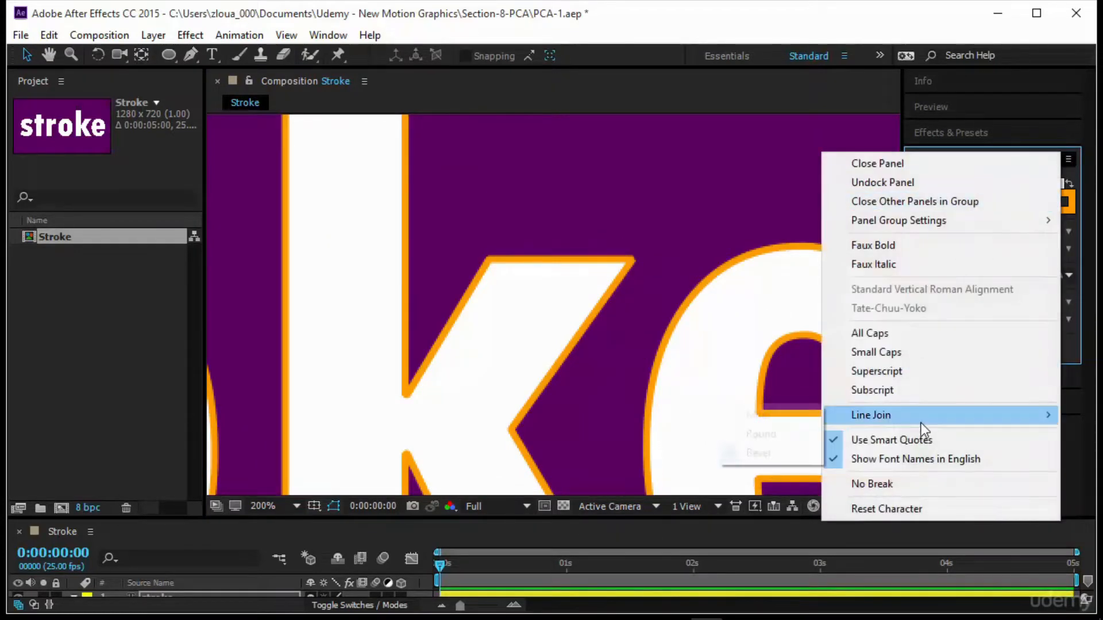
{"action": "left_click", "coordinate": [782, 435]}
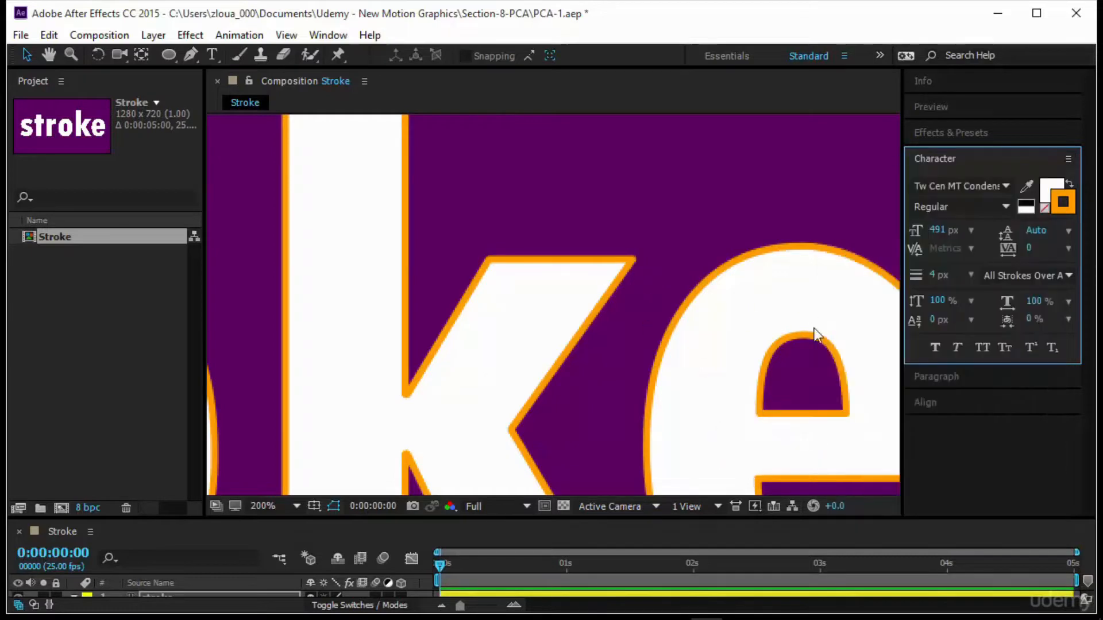
{"action": "left_click", "coordinate": [1016, 276]}
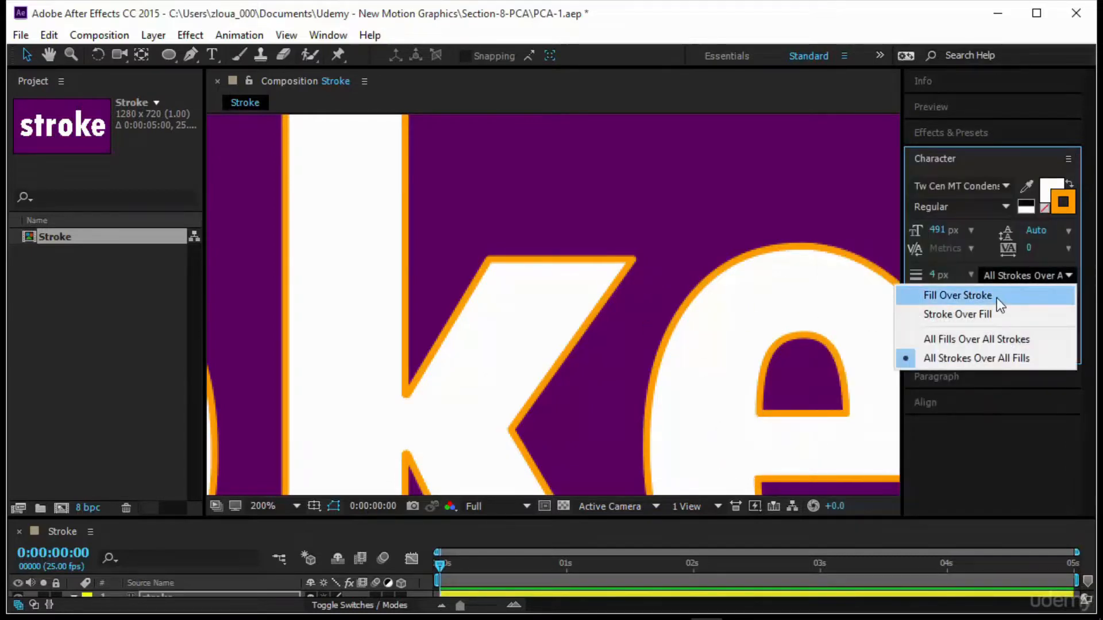
{"action": "left_click", "coordinate": [953, 404]}
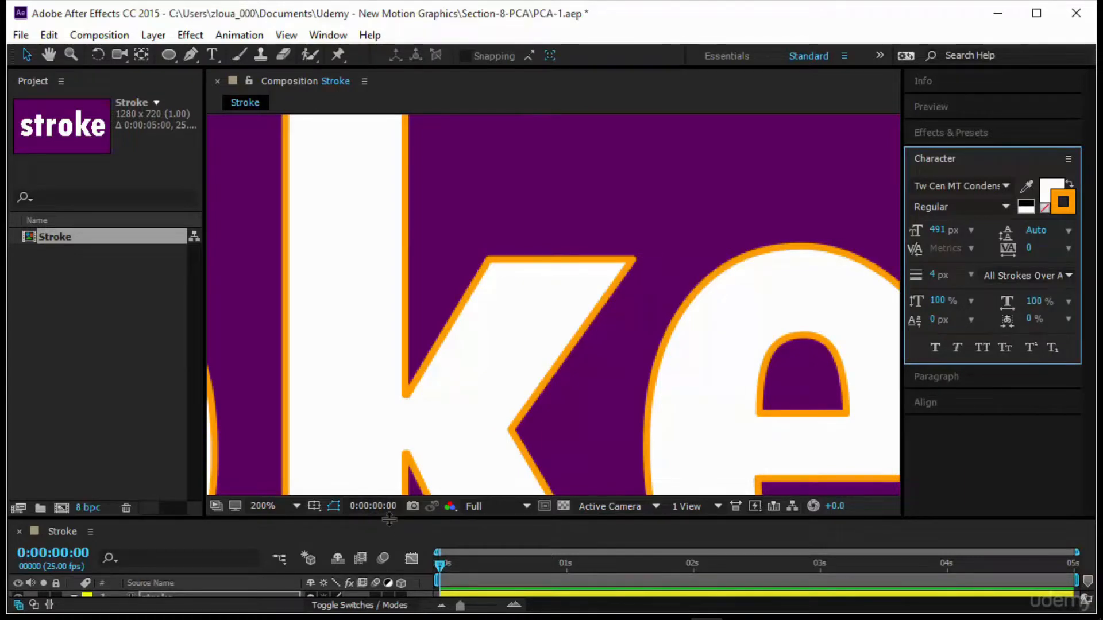
Step: Try All Fills Over All Strokes for the stroke text's Fill & Stroke option and switch it back to All Strokes Over All Fills
{"action": "left_click_drag", "start_coordinate": [384, 518], "coordinate": [403, 340]}
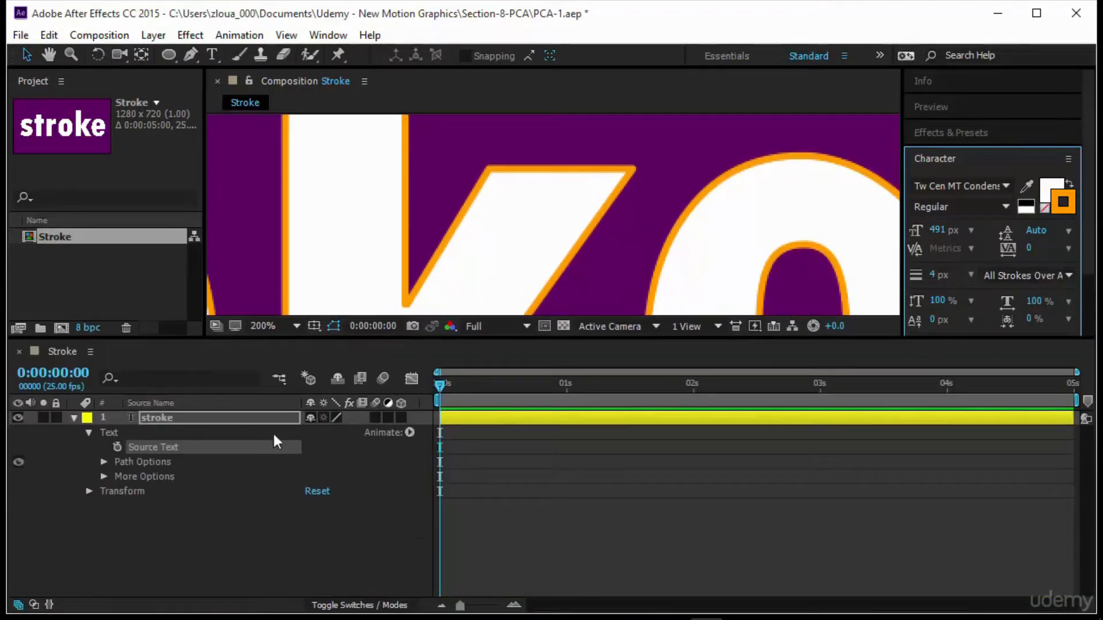
{"action": "left_click", "coordinate": [103, 477]}
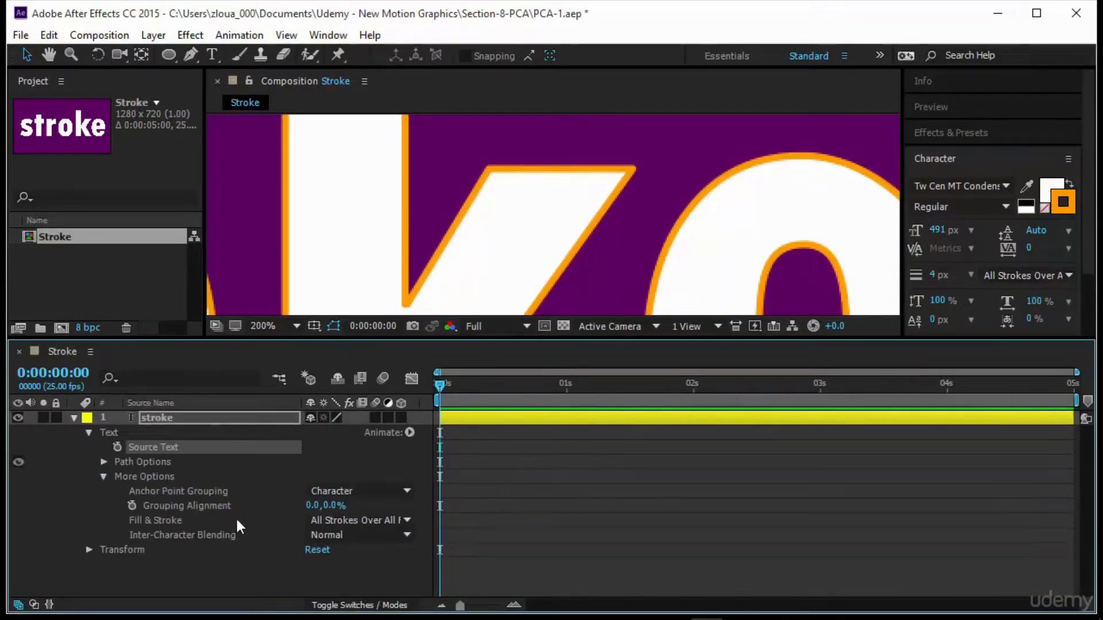
{"action": "left_click", "coordinate": [164, 520]}
{"action": "left_click", "coordinate": [406, 521]}
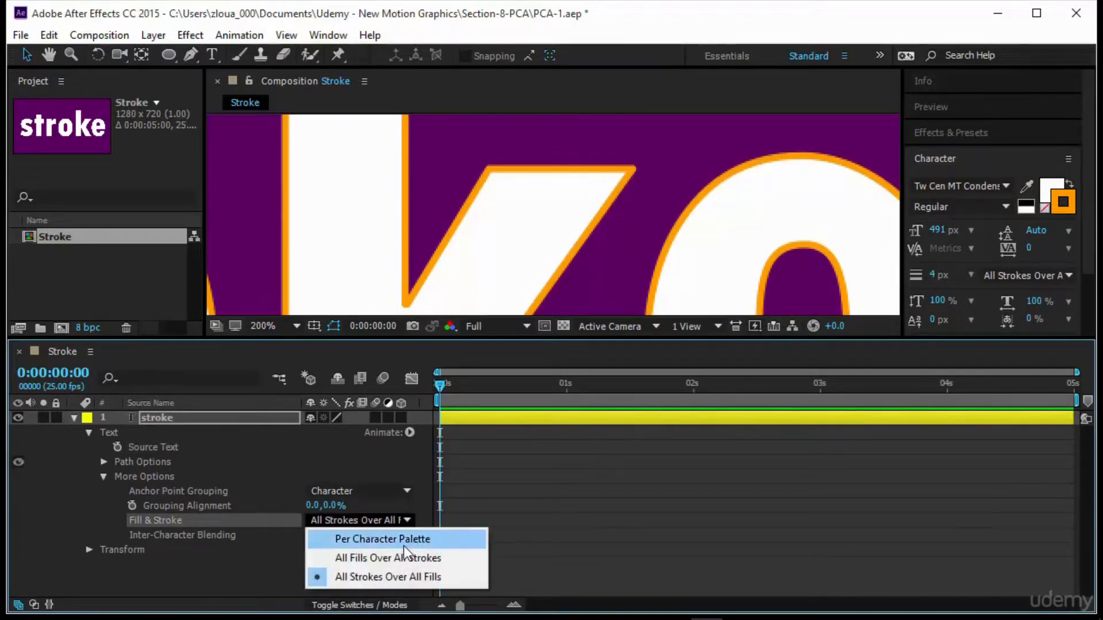
{"action": "left_click", "coordinate": [435, 556]}
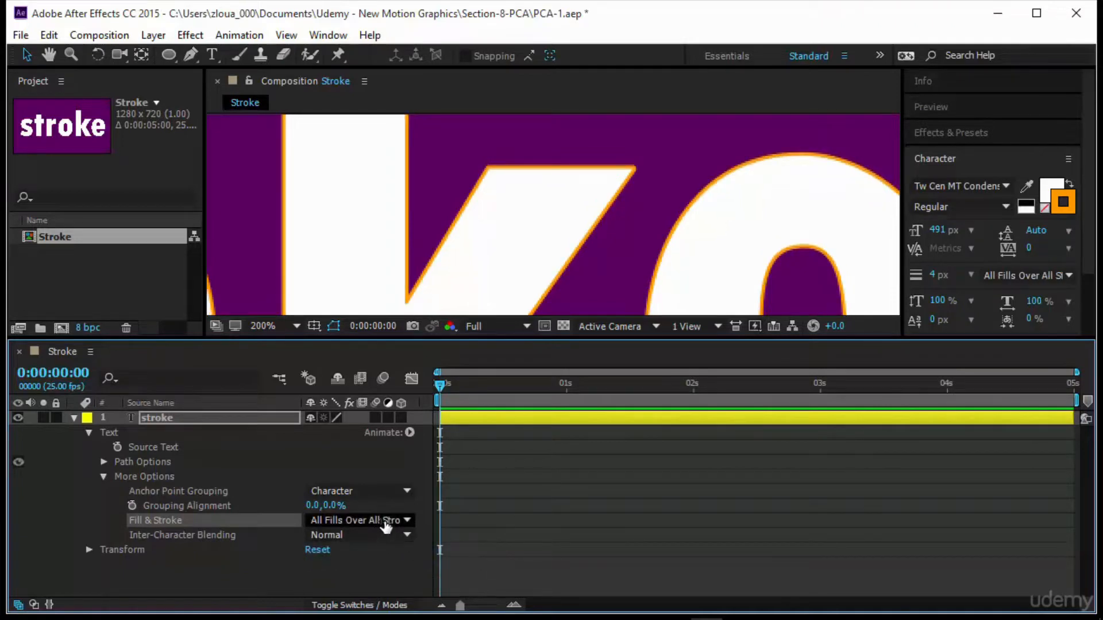
{"action": "left_click", "coordinate": [386, 526]}
{"action": "left_click", "coordinate": [394, 578]}
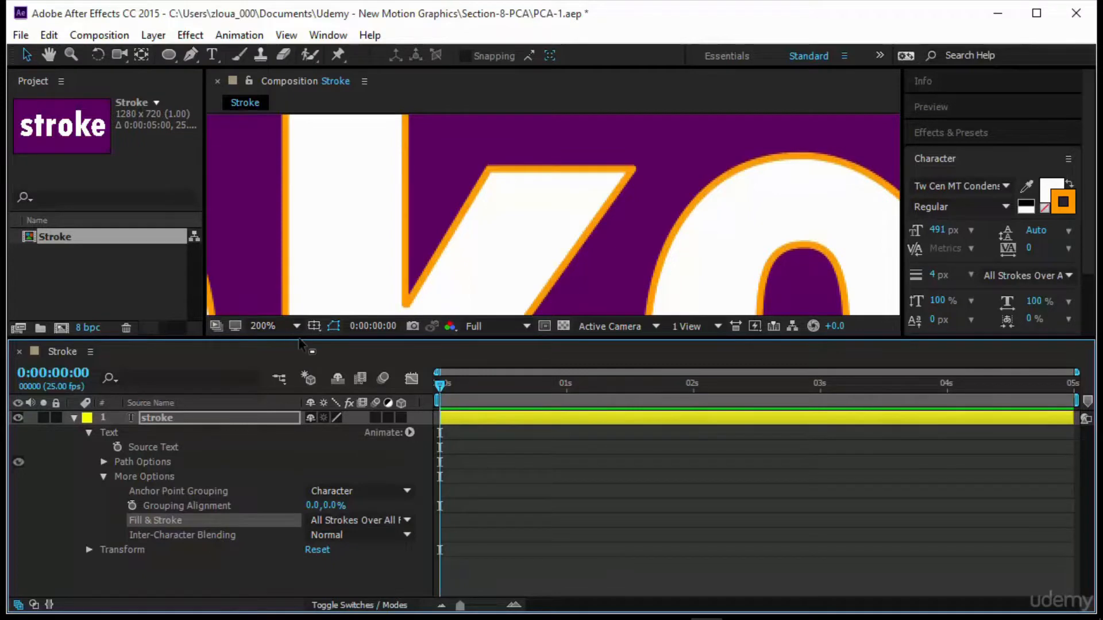
Step: Enlarge the composition viewer and fit the whole Stroke composition in it
{"action": "left_click_drag", "start_coordinate": [299, 345], "coordinate": [290, 519]}
{"action": "left_click", "coordinate": [282, 506]}
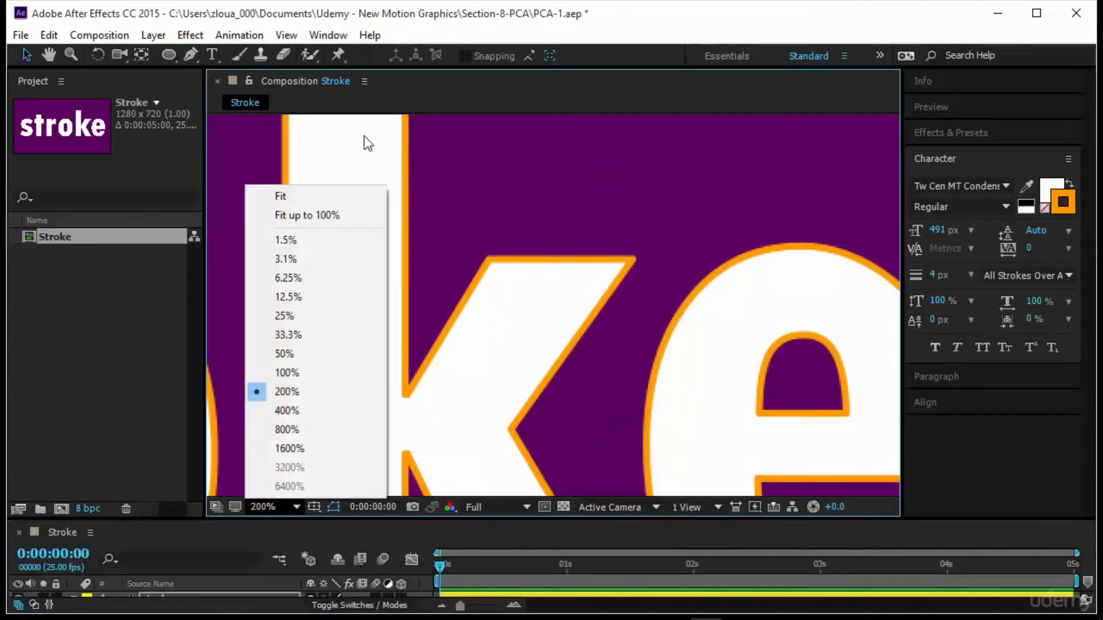
{"action": "left_click", "coordinate": [346, 196]}
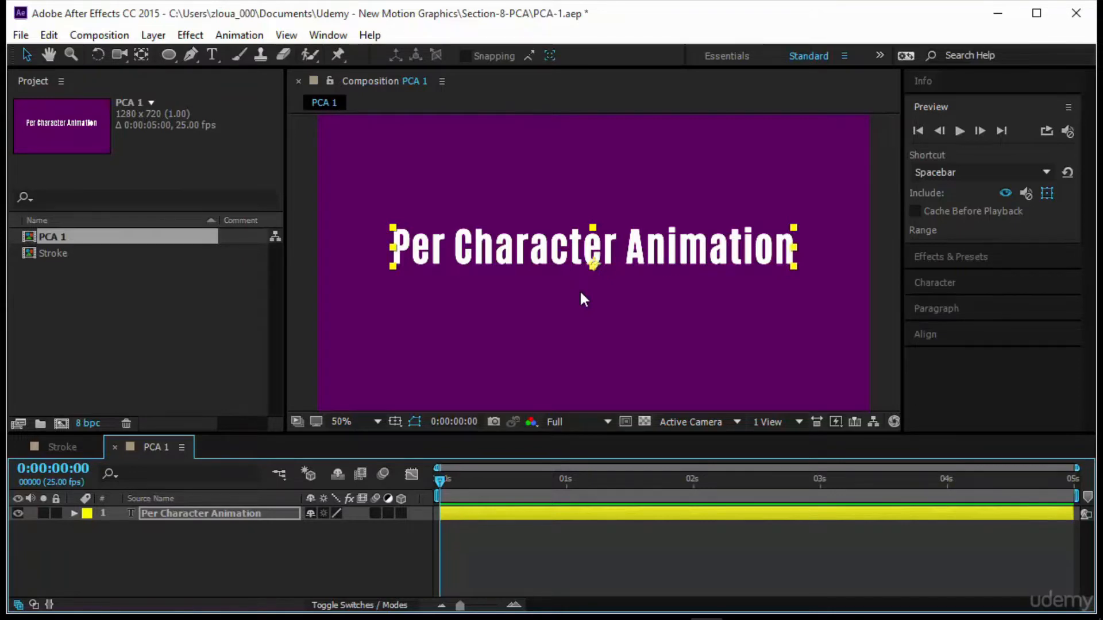
Step: Try a Position of 640, 494, a Scale of 86% and a Rotation of 2° on the Per Character Animation text layer
{"action": "left_click", "coordinate": [74, 515]}
{"action": "left_click", "coordinate": [118, 585]}
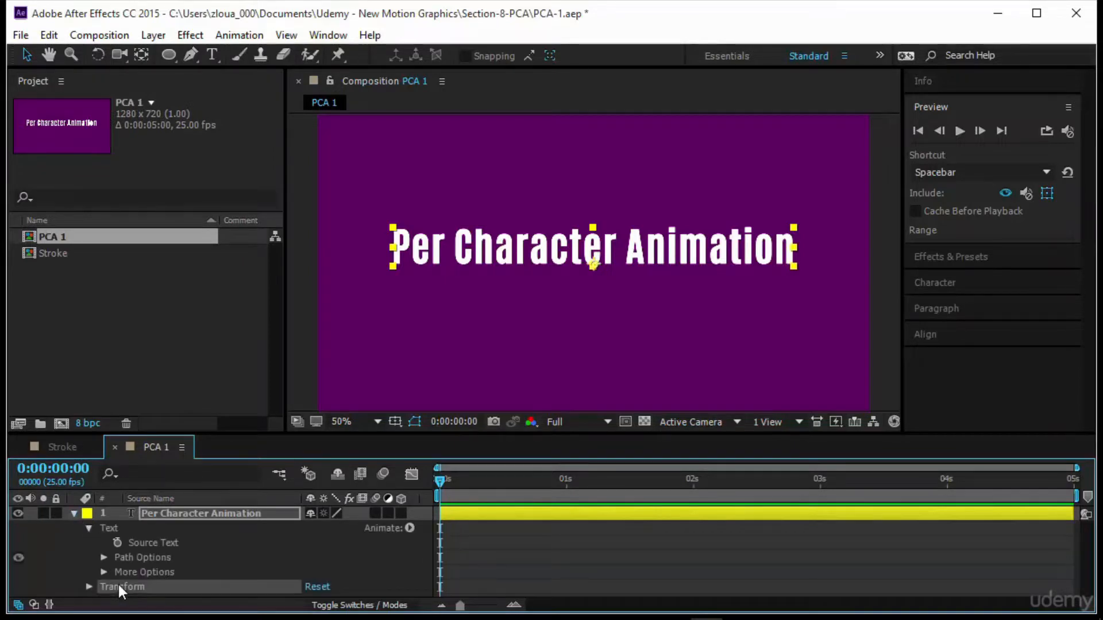
{"action": "left_click", "coordinate": [89, 586]}
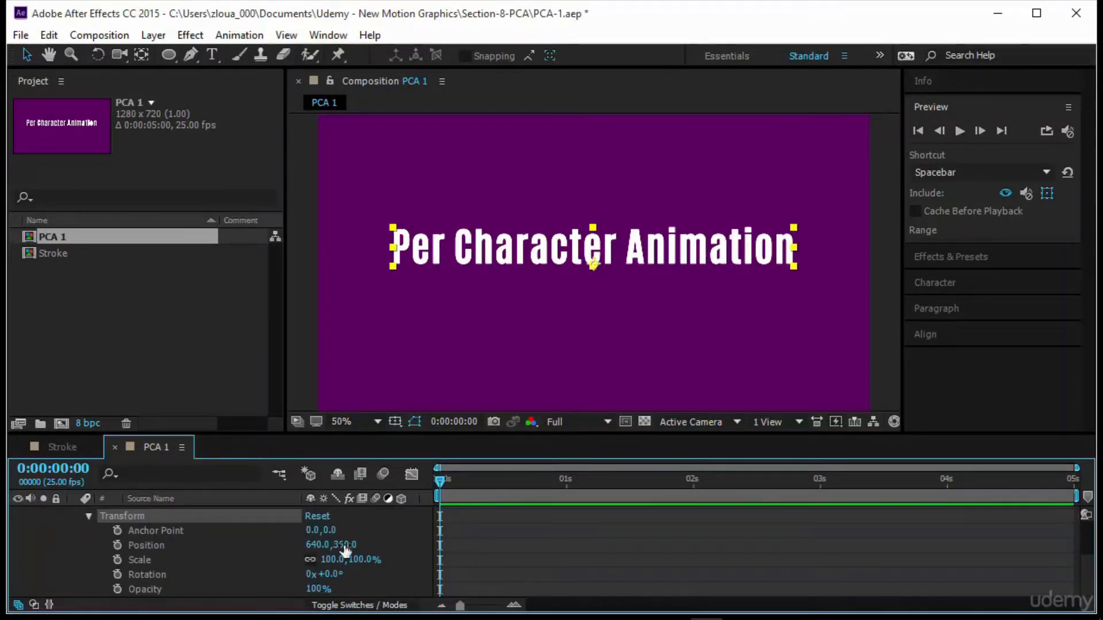
{"action": "left_click_drag", "start_coordinate": [346, 545], "coordinate": [378, 544]}
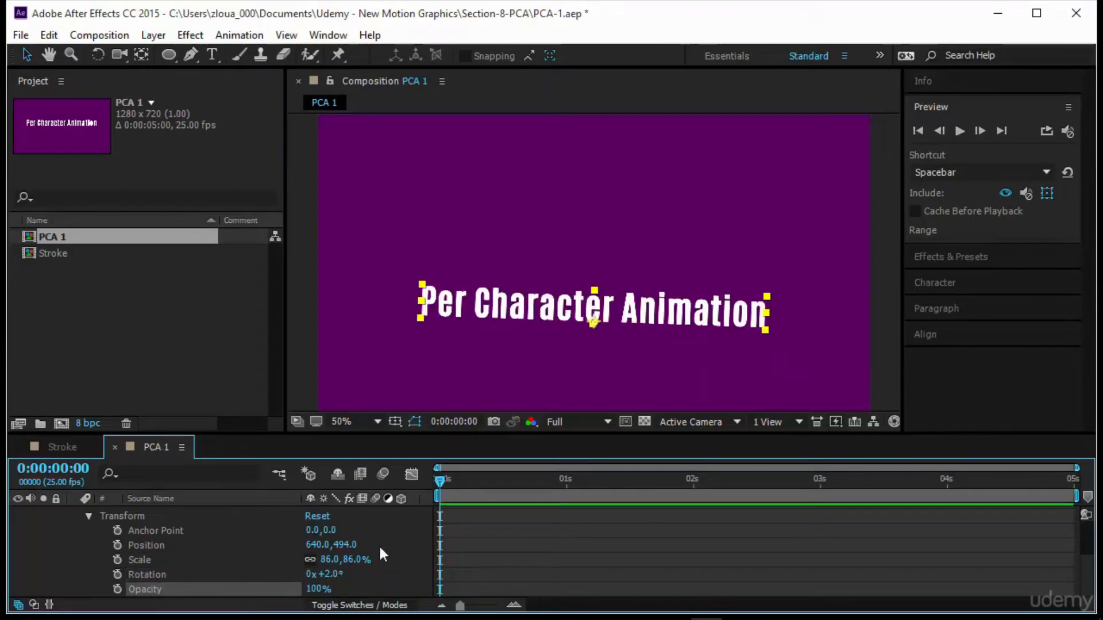
Step: Reset the Per Character Animation layer's Transform properties and collapse the Transform group
{"action": "scroll", "coordinate": [366, 550], "scroll_direction": "up", "scroll_amount": 3}
{"action": "scroll", "coordinate": [339, 559], "scroll_direction": "down", "scroll_amount": 2}
{"action": "left_click", "coordinate": [318, 544]}
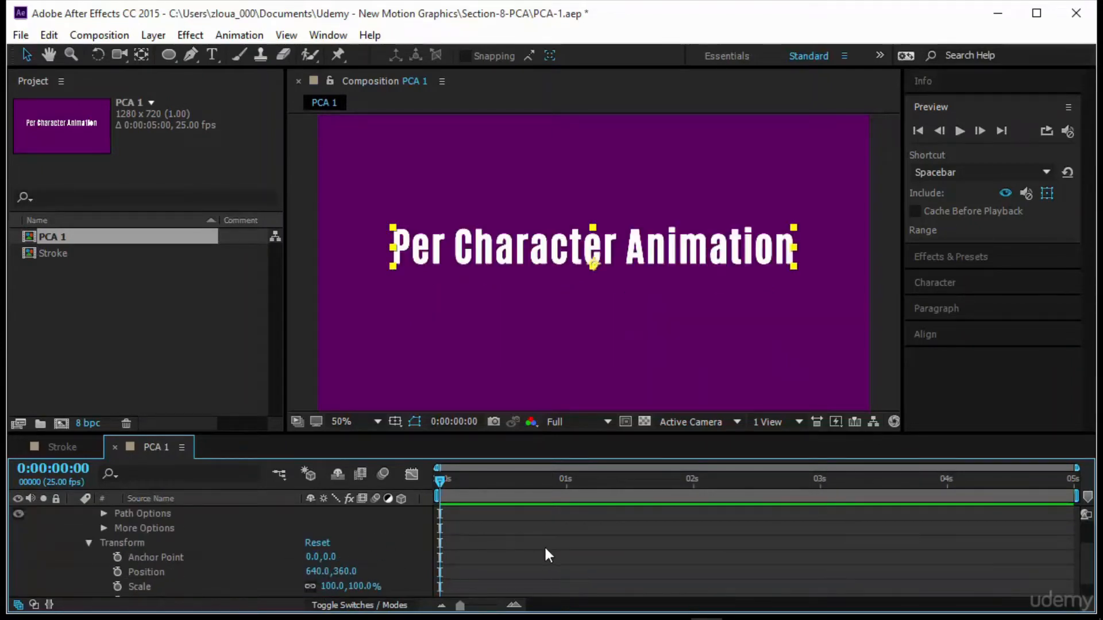
{"action": "left_click", "coordinate": [89, 542]}
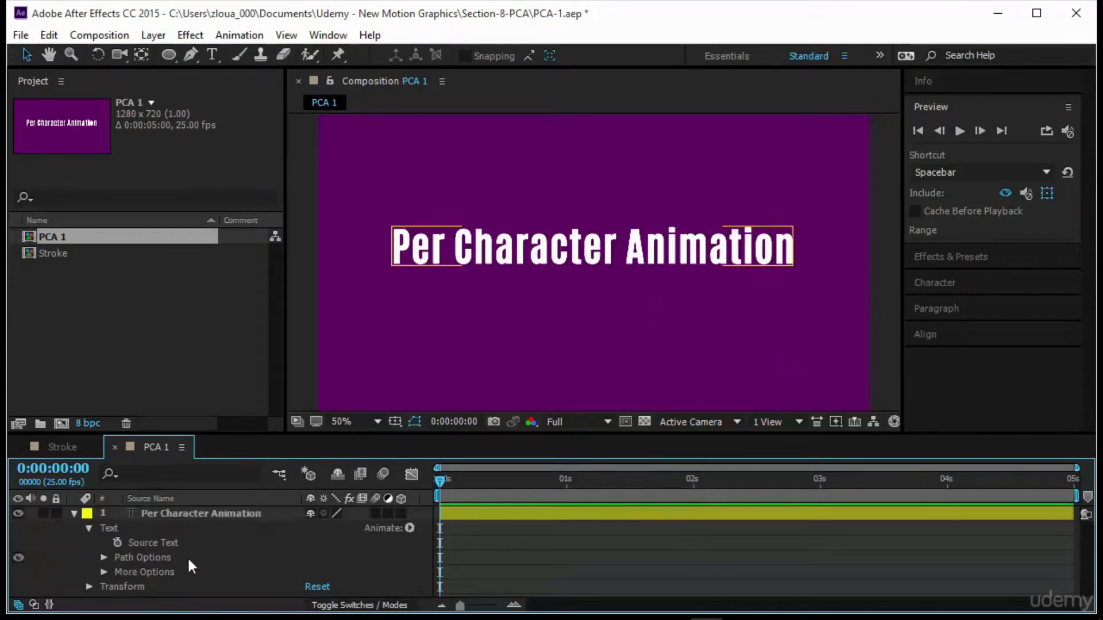
{"action": "left_click", "coordinate": [409, 528]}
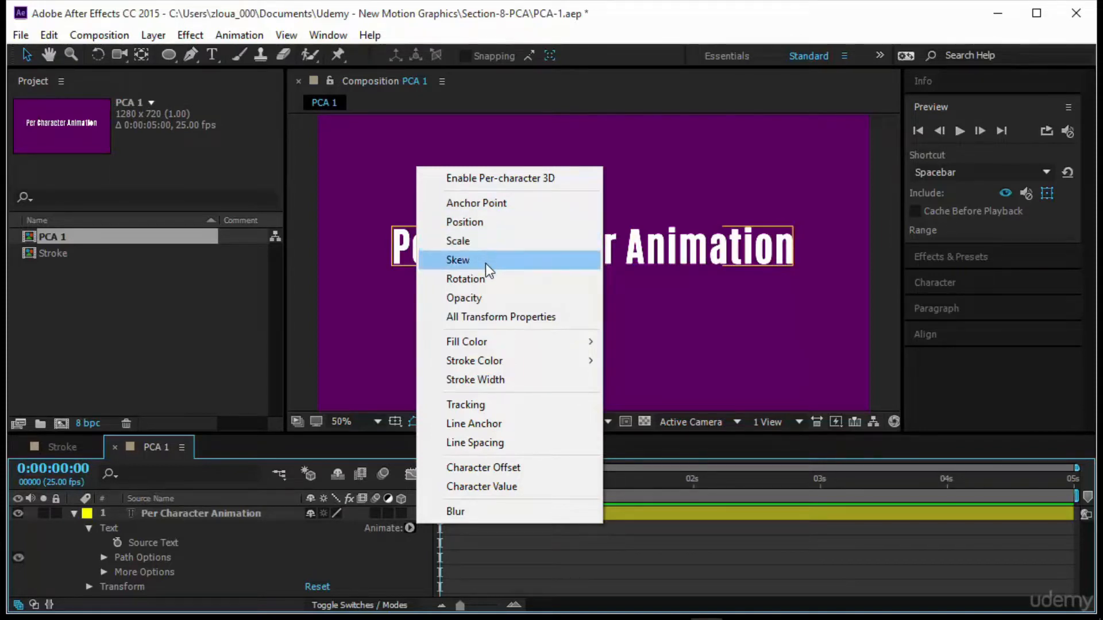
{"action": "mouse_move", "coordinate": [492, 343]}
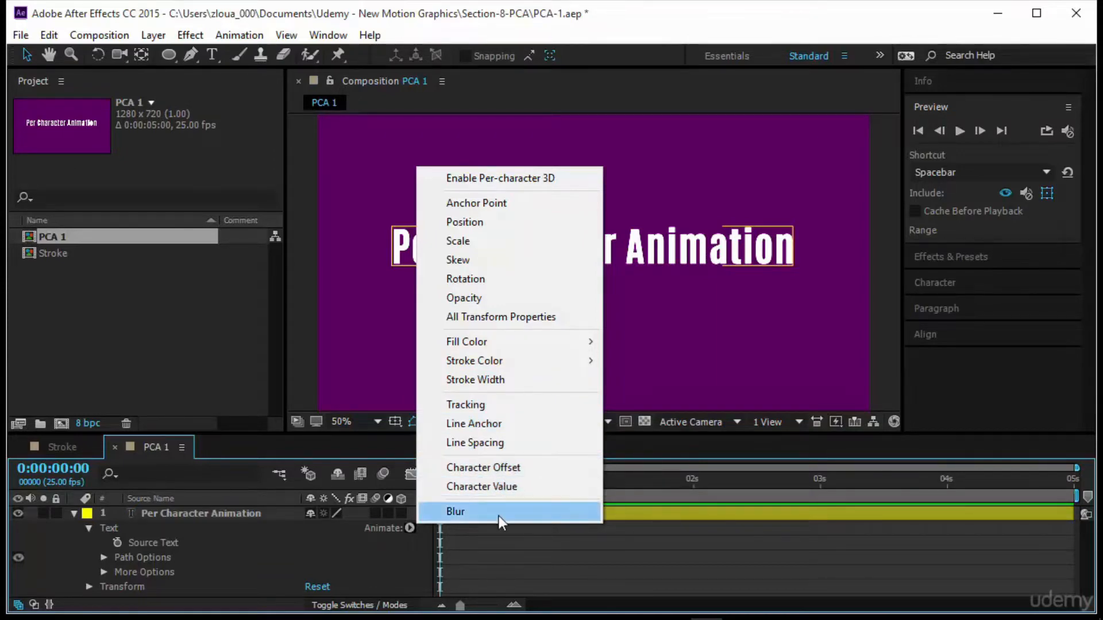
{"action": "left_click", "coordinate": [506, 533]}
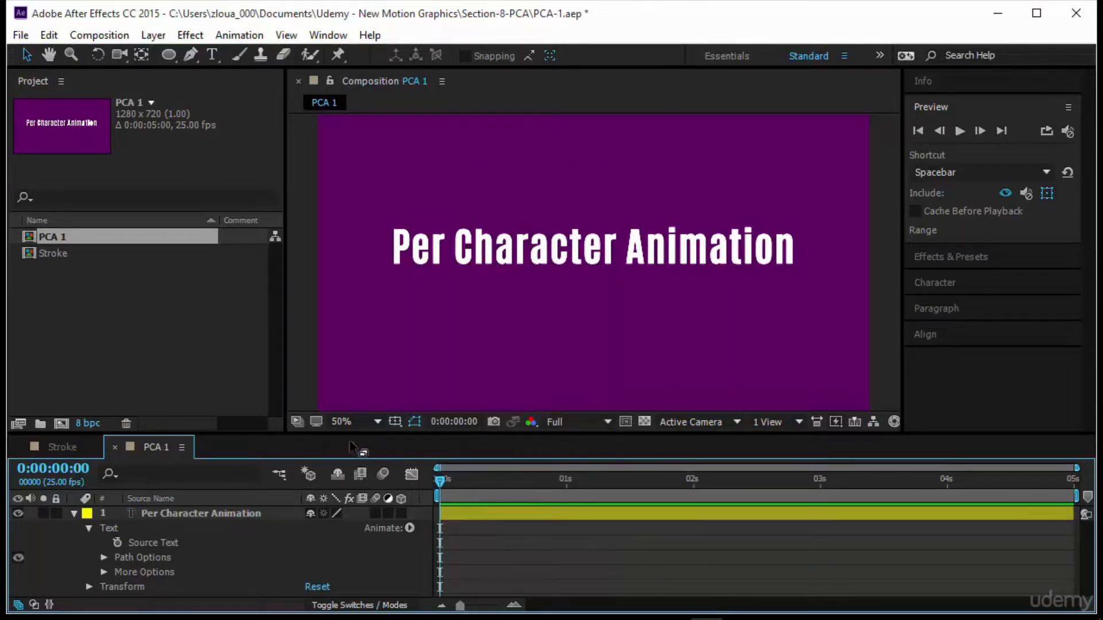
Step: Add an RGB Fill Color animator to the Per Character Animation text layer
{"action": "left_click_drag", "start_coordinate": [350, 431], "coordinate": [351, 401]}
{"action": "left_click", "coordinate": [409, 498]}
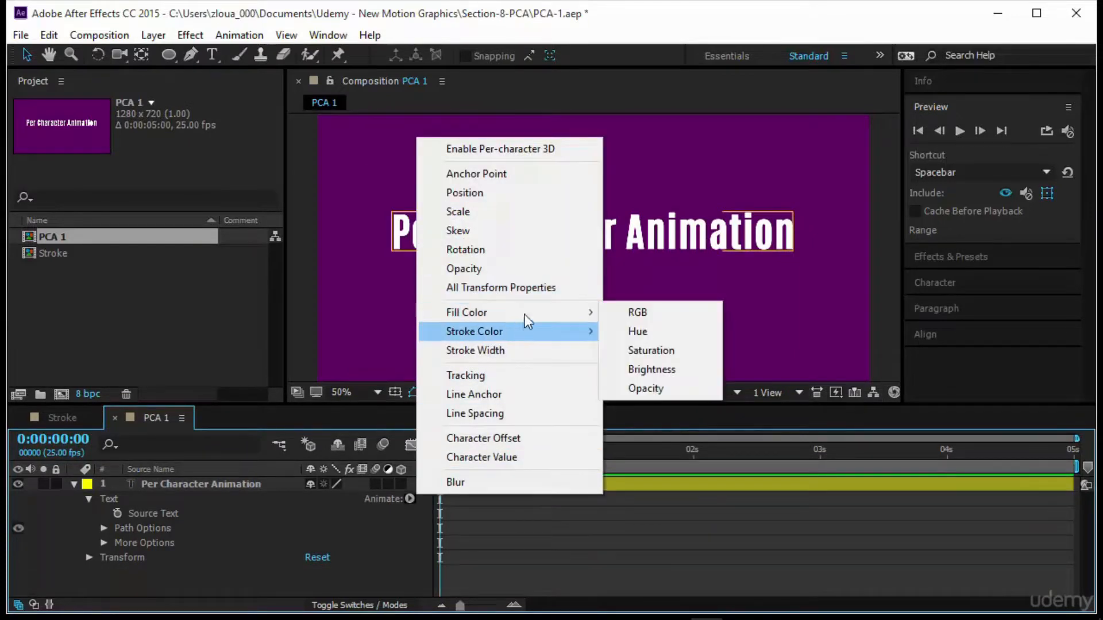
{"action": "mouse_move", "coordinate": [525, 313]}
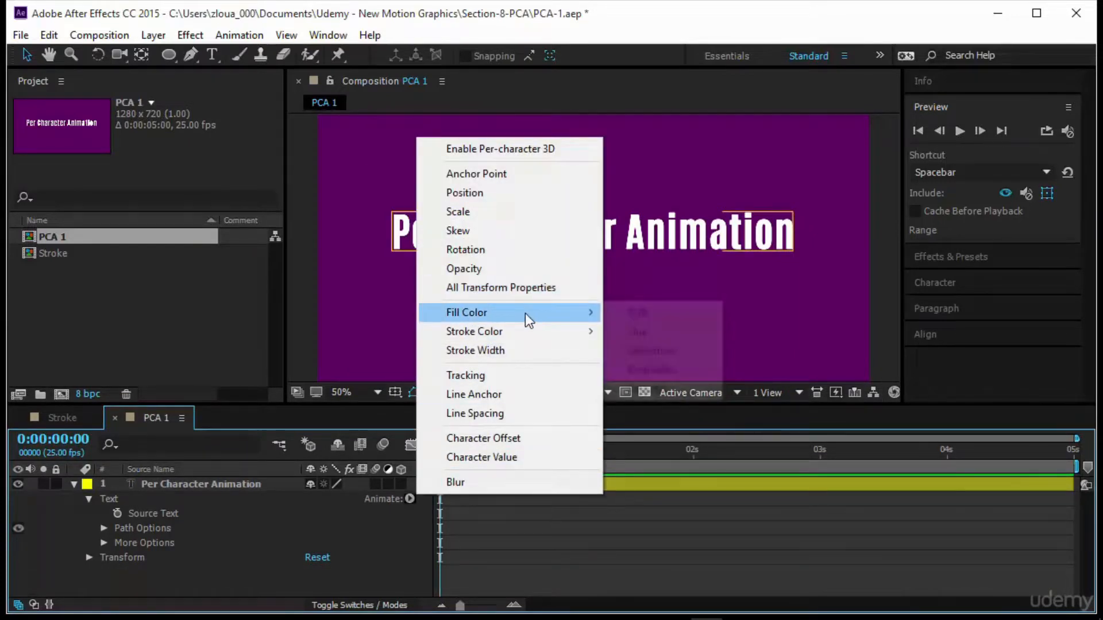
{"action": "left_click", "coordinate": [638, 312]}
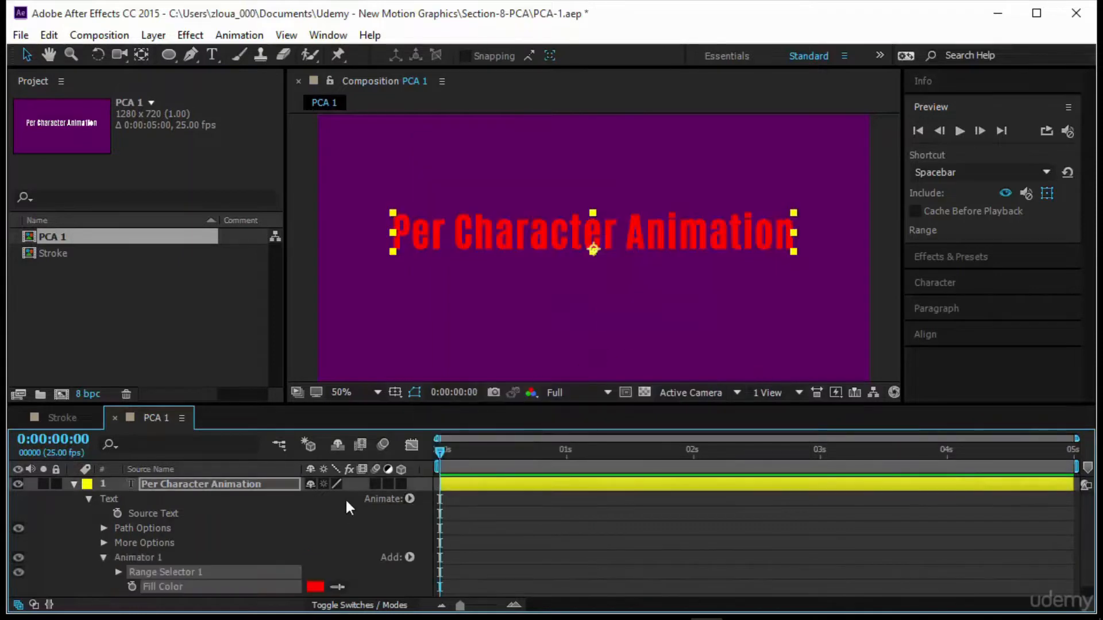
Step: Set the animator's Fill Color to bright yellow
{"action": "left_click", "coordinate": [321, 575]}
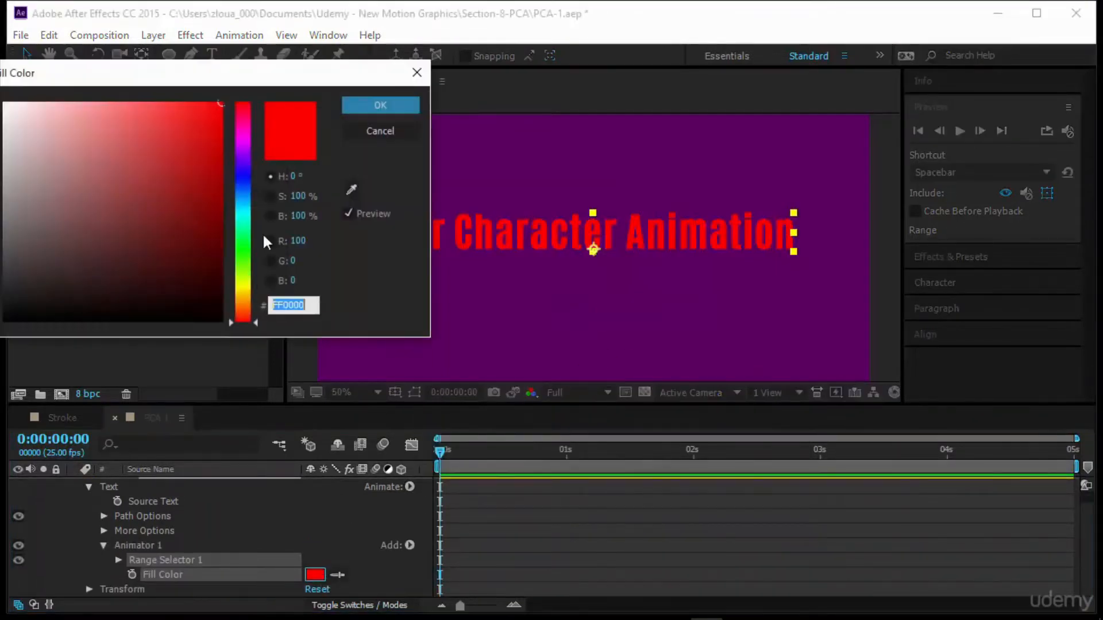
{"action": "left_click_drag", "start_coordinate": [239, 163], "coordinate": [254, 285]}
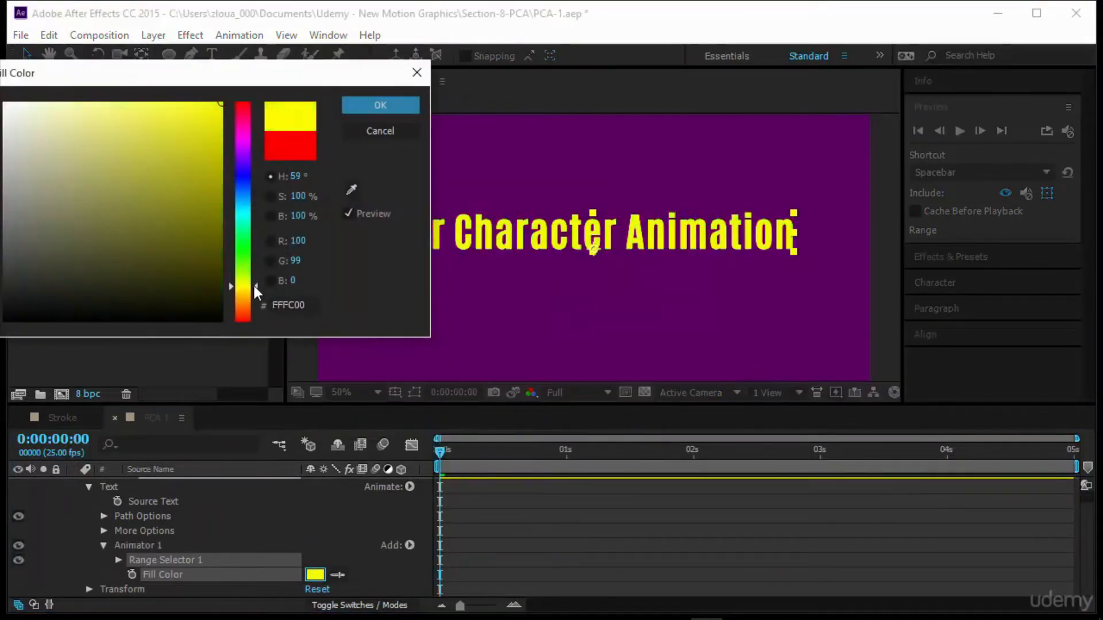
{"action": "left_click_drag", "start_coordinate": [205, 227], "coordinate": [249, 94]}
{"action": "left_click", "coordinate": [254, 288]}
{"action": "key", "text": "Return"}
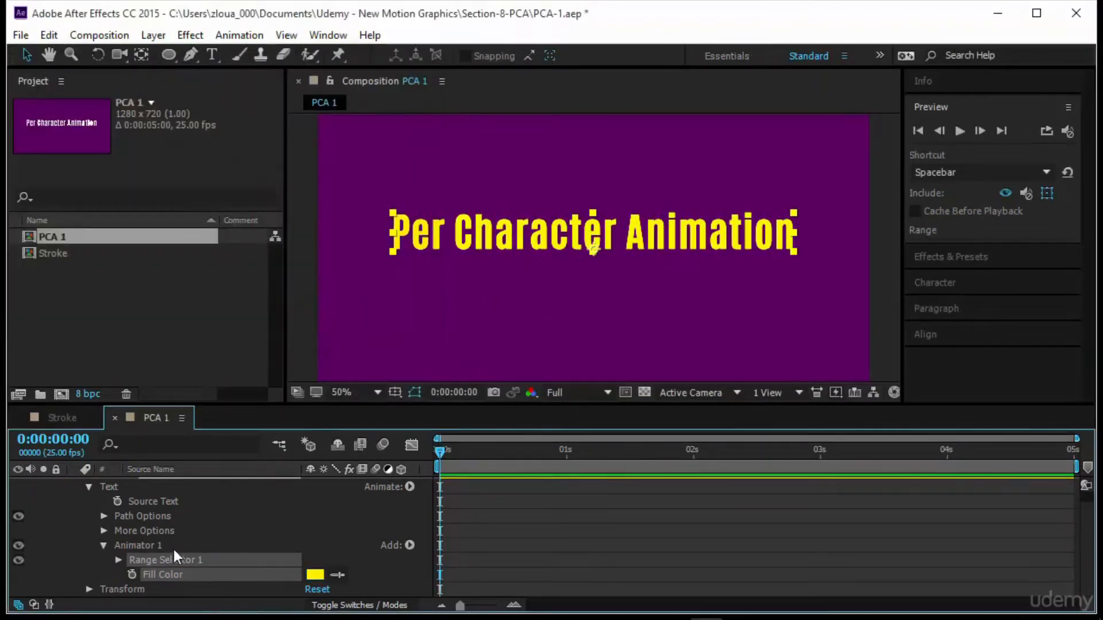
Step: Examine Animator 1 with its Range Selector and Fill Color property, and the selector's boundaries around the text
{"action": "left_click", "coordinate": [174, 546]}
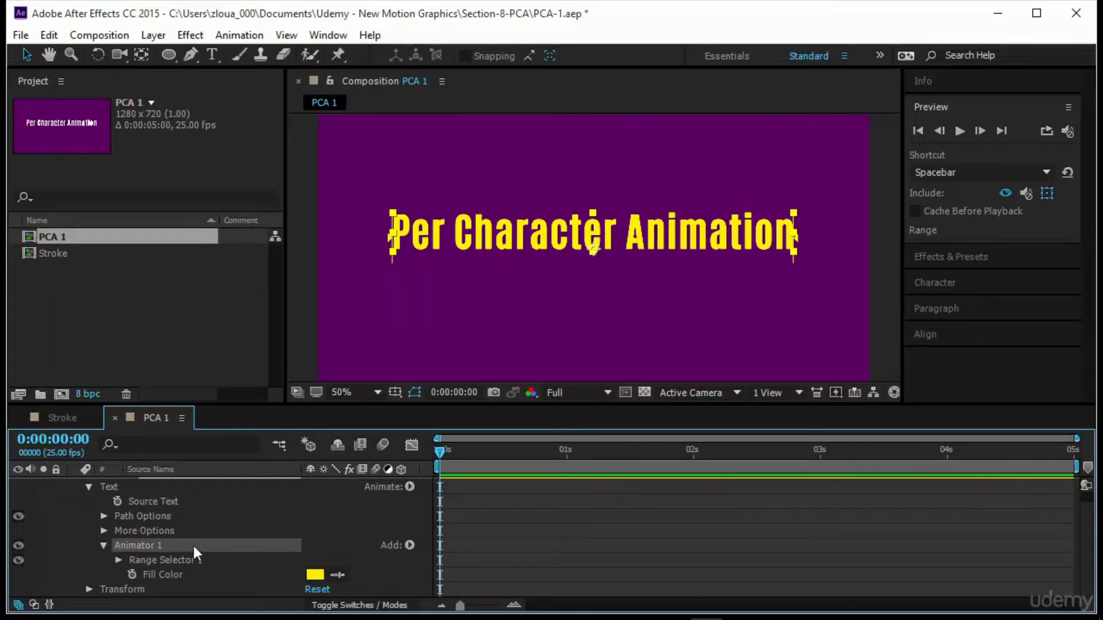
{"action": "left_click", "coordinate": [409, 486]}
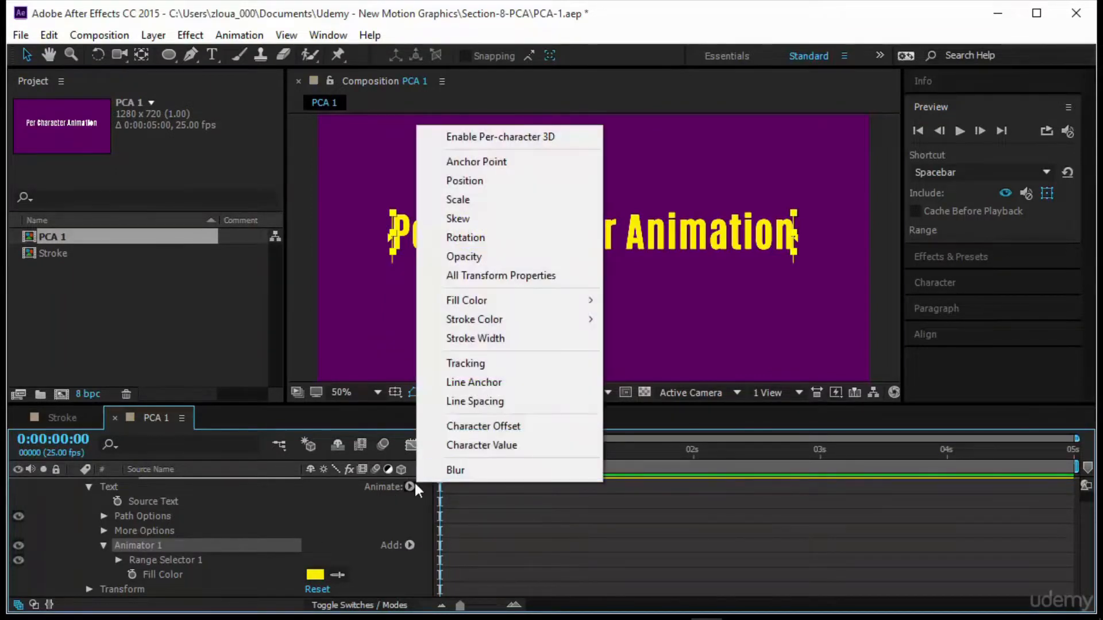
{"action": "left_click", "coordinate": [391, 504]}
{"action": "left_click", "coordinate": [187, 559]}
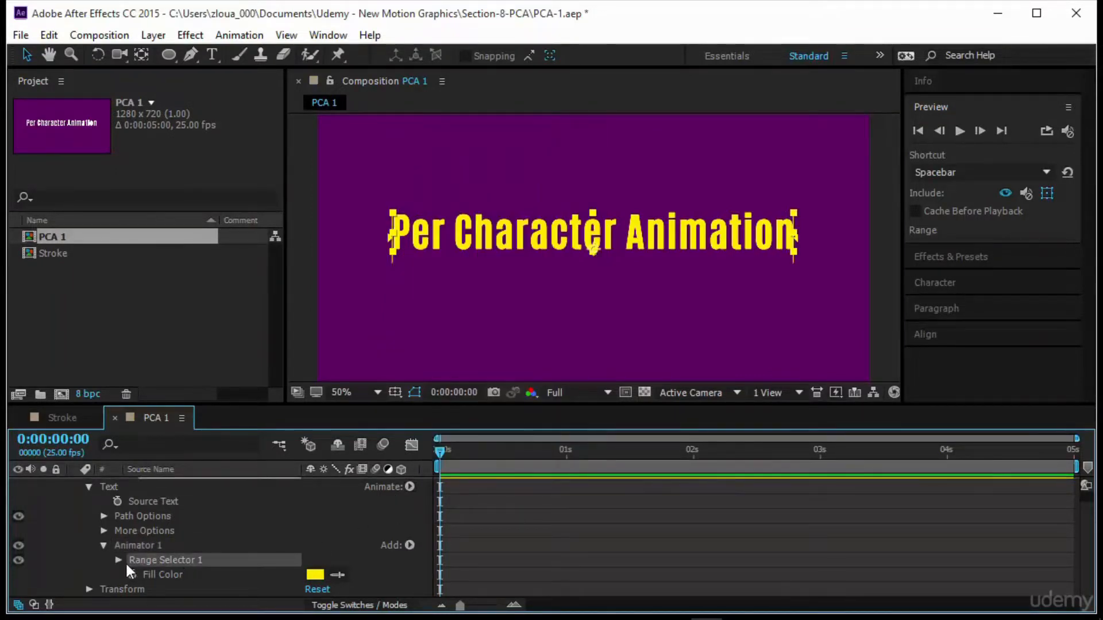
{"action": "left_click", "coordinate": [179, 575]}
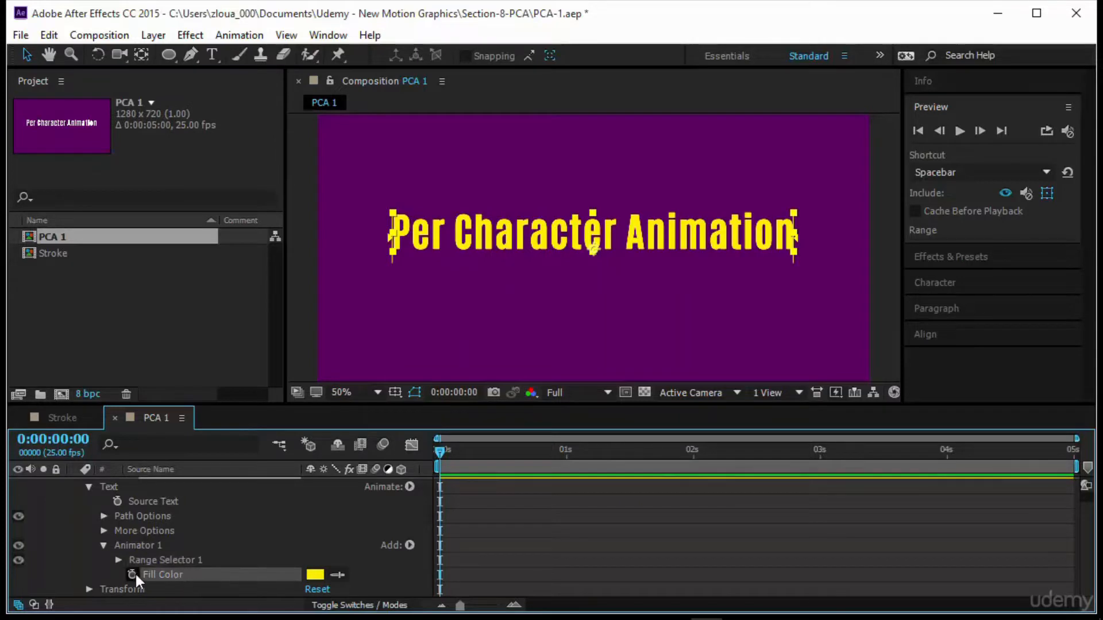
{"action": "left_click", "coordinate": [194, 559]}
{"action": "left_click", "coordinate": [187, 574]}
{"action": "left_click", "coordinate": [215, 560]}
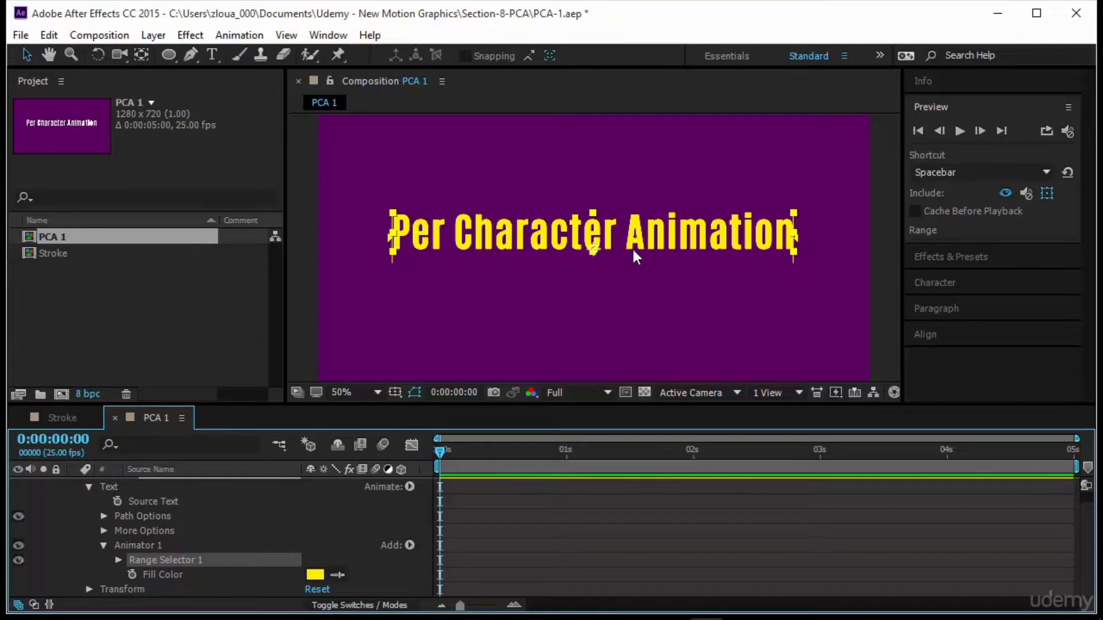
{"action": "left_click", "coordinate": [393, 245]}
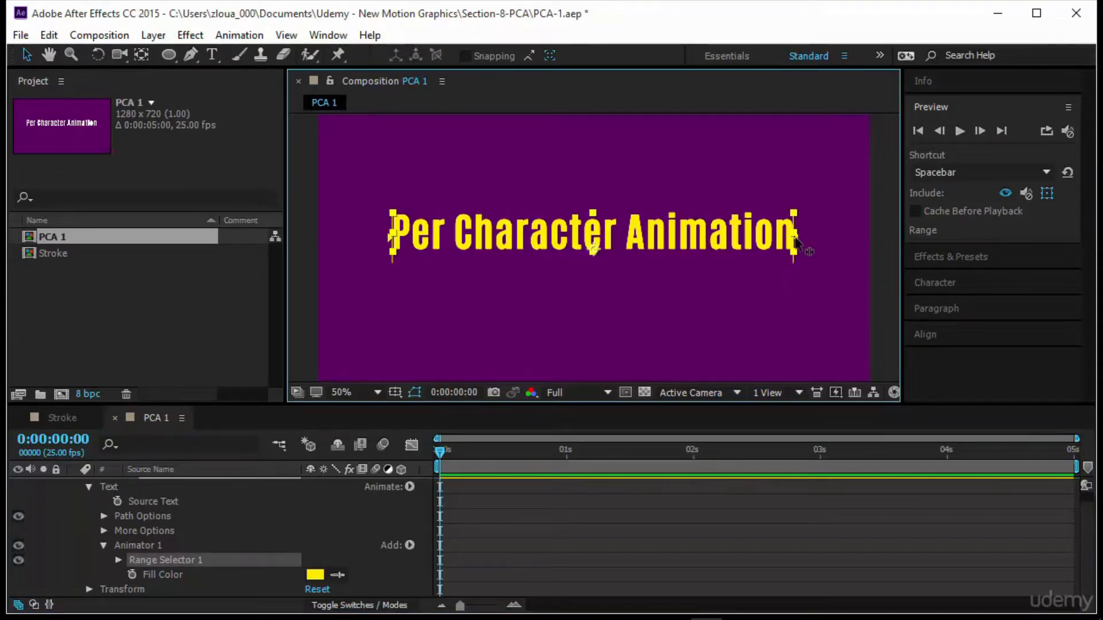
Step: Expand Range Selector 1 and examine its Start, End and Offset properties alongside the Fill Color
{"action": "left_click", "coordinate": [118, 560]}
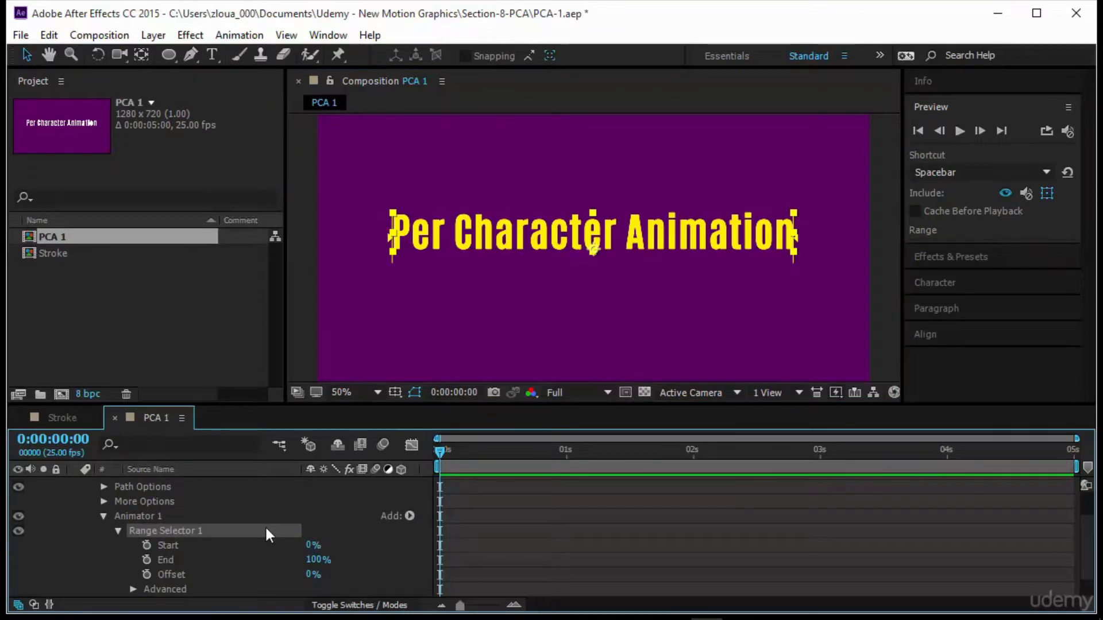
{"action": "scroll", "coordinate": [185, 529], "scroll_direction": "down", "scroll_amount": 1}
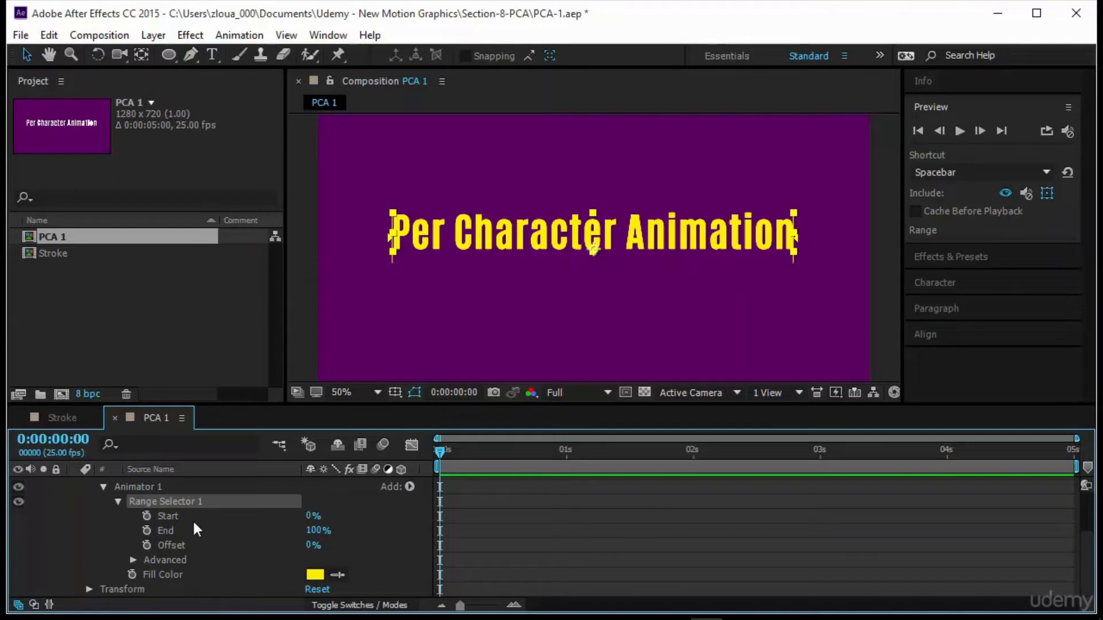
{"action": "left_click_drag", "start_coordinate": [308, 520], "coordinate": [205, 502]}
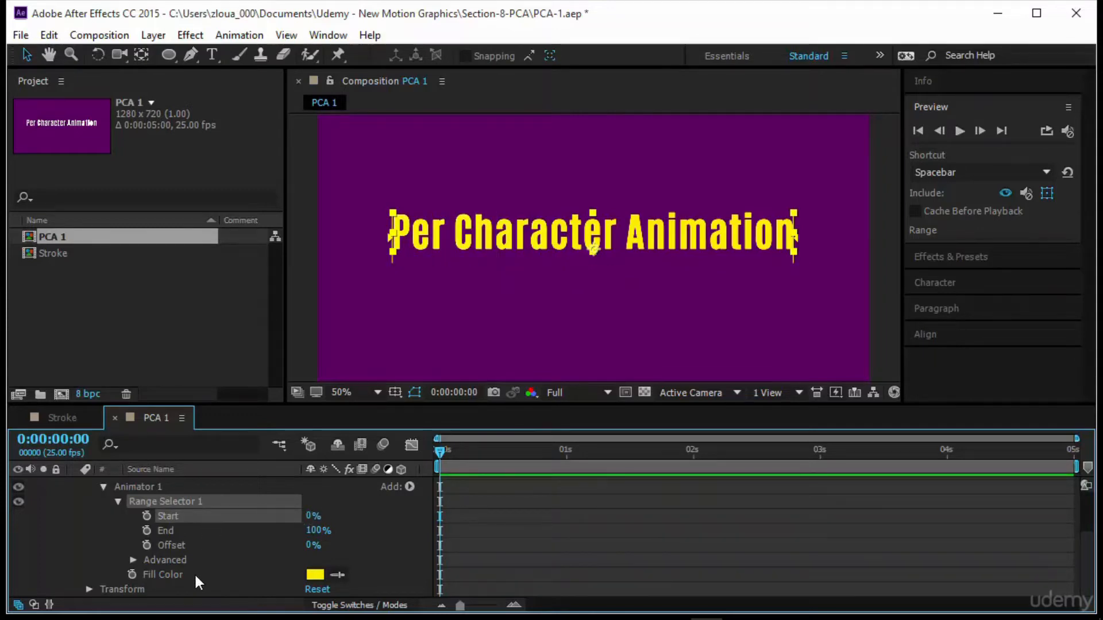
{"action": "left_click", "coordinate": [194, 573]}
{"action": "left_click", "coordinate": [214, 502]}
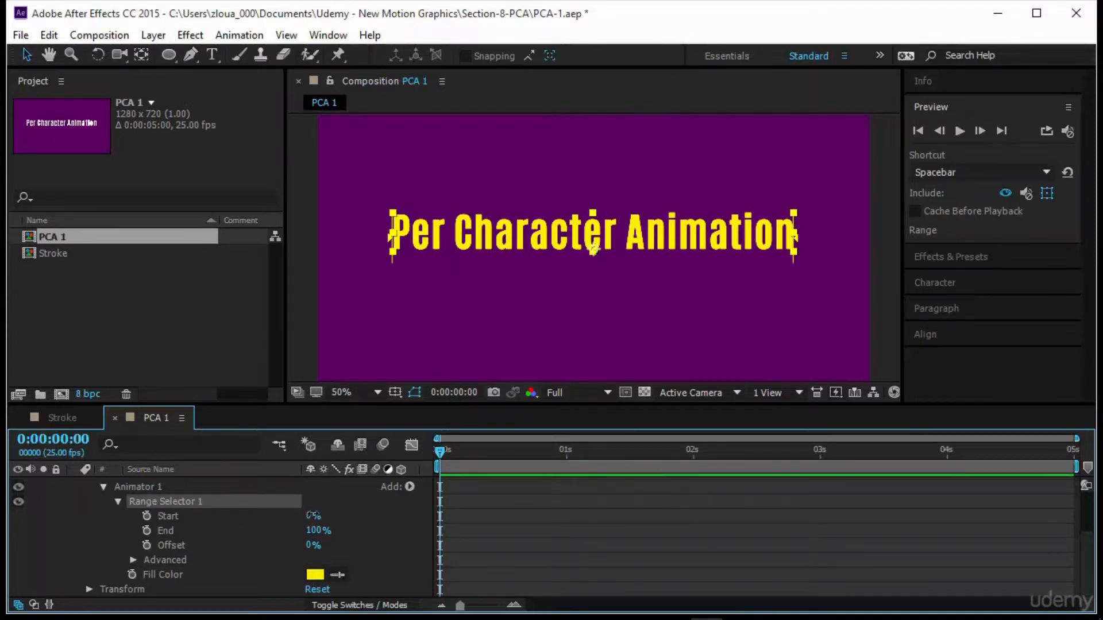
Step: Try a Start value of 35% on Range Selector 1 and return it to 0%
{"action": "left_click_drag", "start_coordinate": [309, 519], "coordinate": [353, 516]}
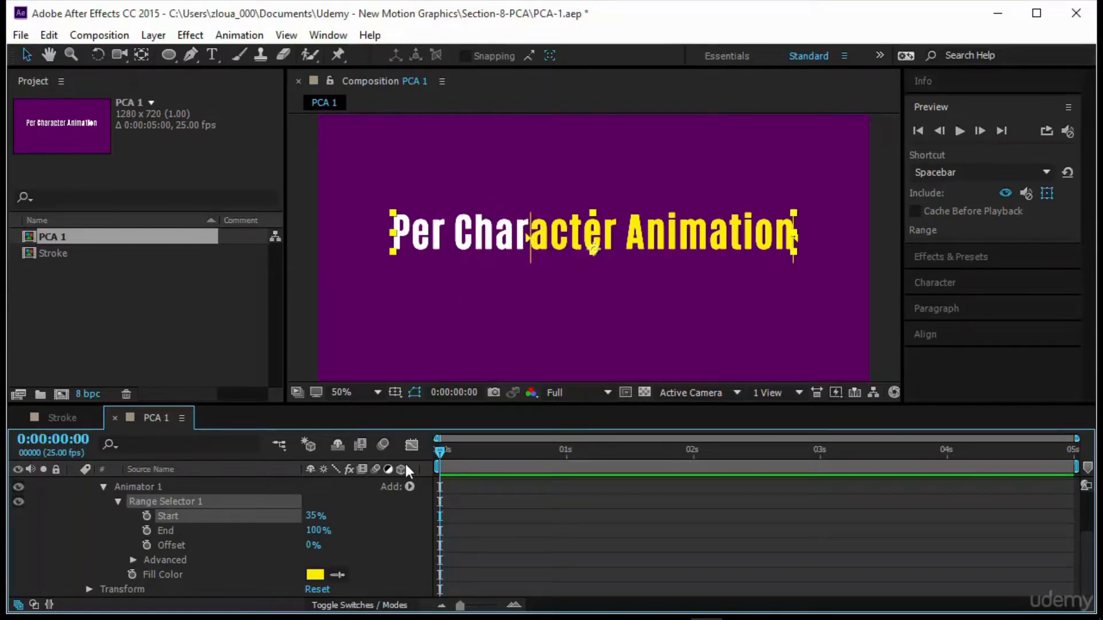
{"action": "left_click", "coordinate": [208, 573]}
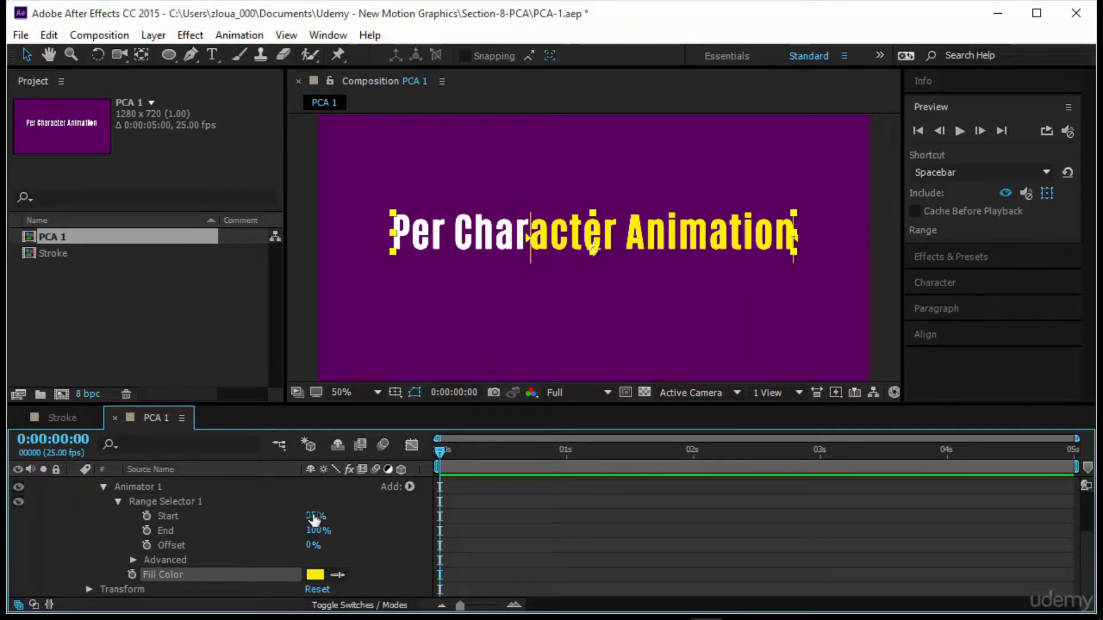
{"action": "left_click_drag", "start_coordinate": [314, 520], "coordinate": [293, 520]}
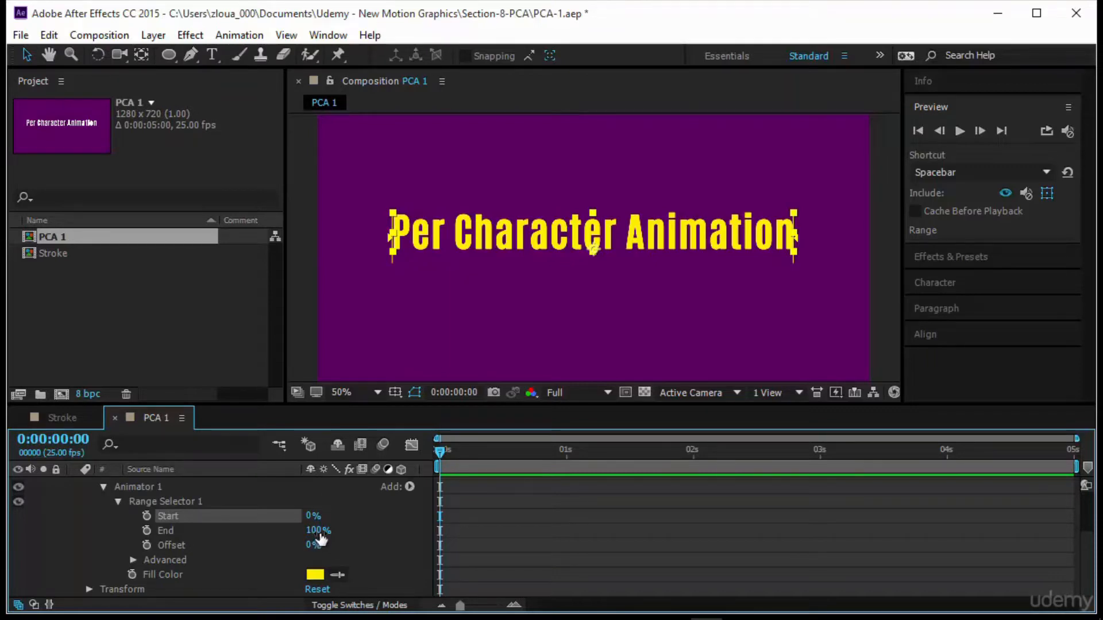
Step: Try Range Selector 1's End at about 77% and return it to 100%, and move its start boundary in the composition to 17% and back to 0%
{"action": "mouse_move", "coordinate": [319, 535]}
{"action": "left_mouse_down"}
{"action": "mouse_move", "coordinate": [291, 538]}
{"action": "mouse_move", "coordinate": [322, 538]}
{"action": "left_mouse_up"}
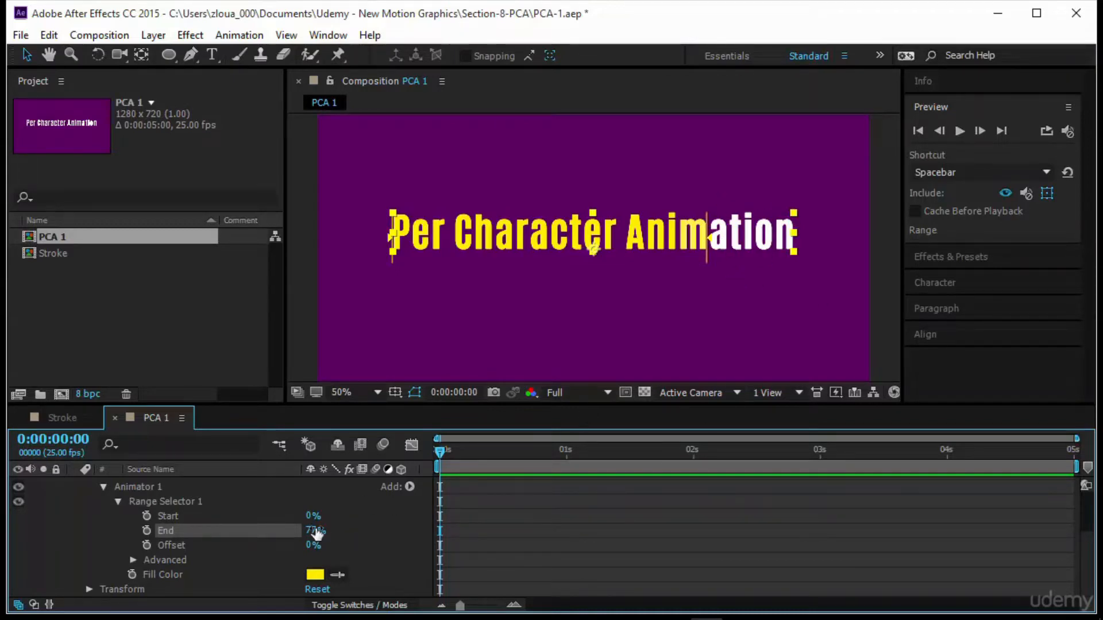
{"action": "left_click_drag", "start_coordinate": [322, 531], "coordinate": [351, 530]}
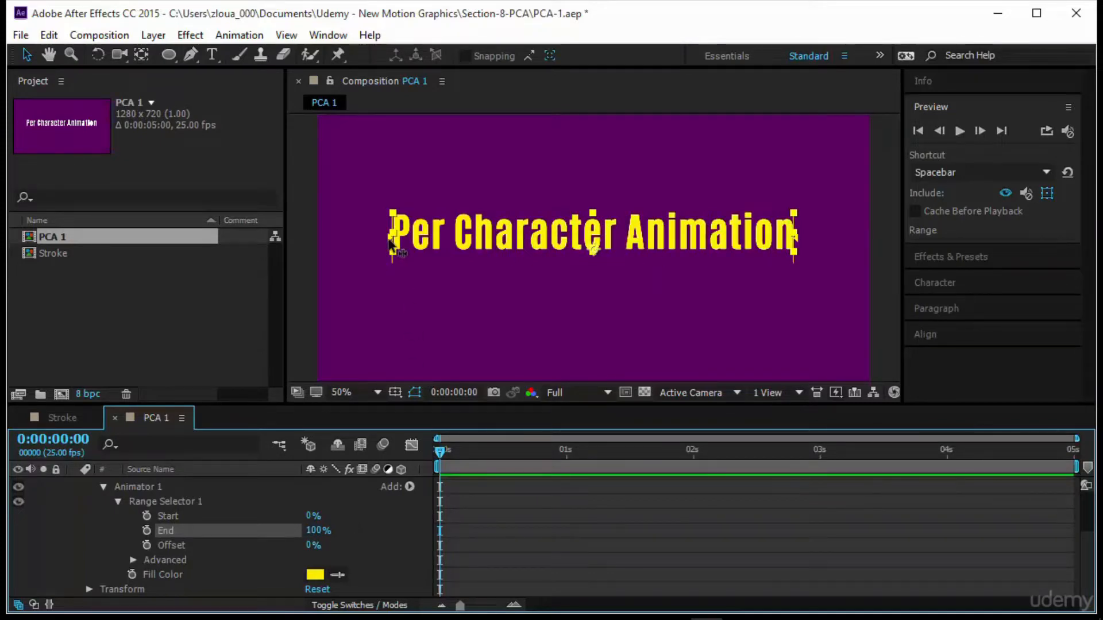
{"action": "left_click_drag", "start_coordinate": [390, 245], "coordinate": [453, 240]}
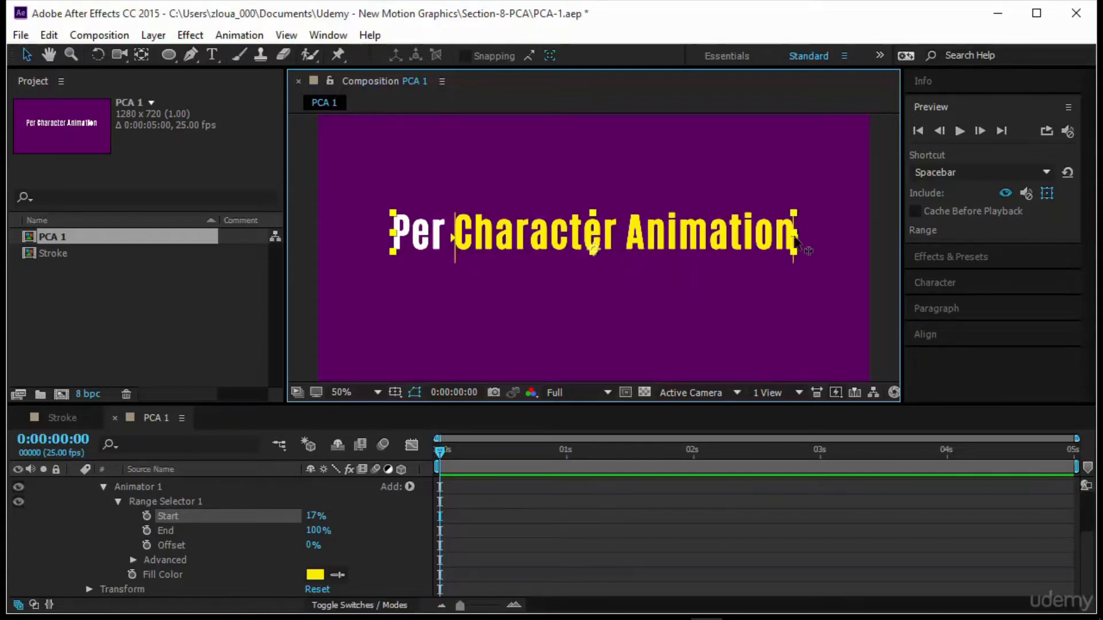
{"action": "mouse_move", "coordinate": [798, 243]}
{"action": "left_mouse_down"}
{"action": "mouse_move", "coordinate": [621, 250]}
{"action": "mouse_move", "coordinate": [796, 247]}
{"action": "left_mouse_up"}
{"action": "left_click", "coordinate": [455, 241]}
{"action": "left_click_drag", "start_coordinate": [455, 241], "coordinate": [390, 241]}
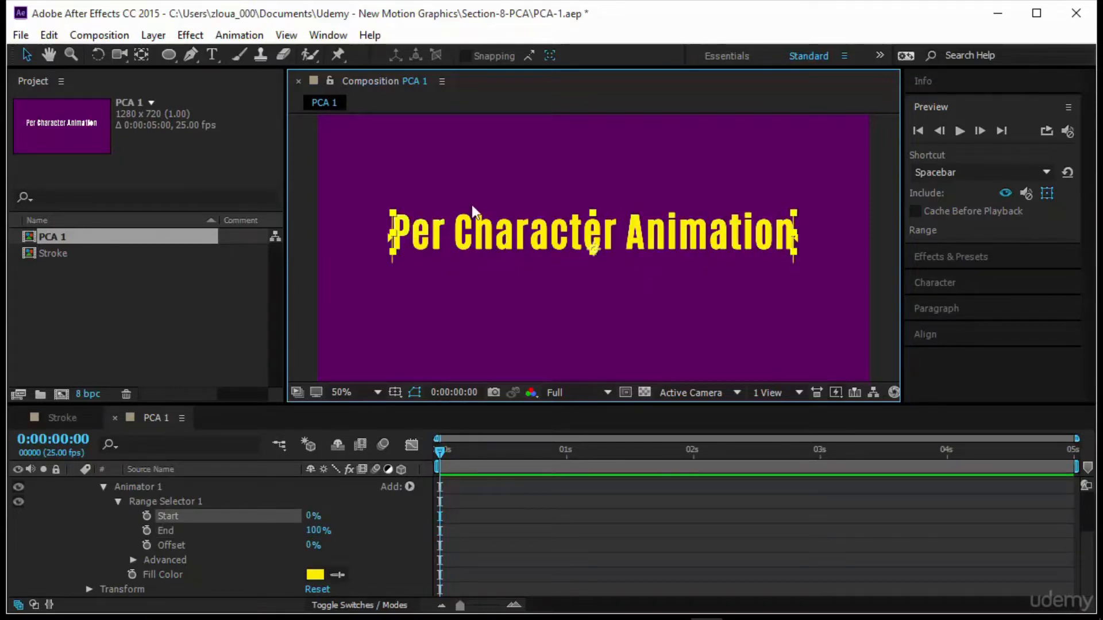
Step: Try an Offset of 4% on Range Selector 1 and return it to 0%
{"action": "mouse_move", "coordinate": [314, 546]}
{"action": "left_mouse_down"}
{"action": "mouse_move", "coordinate": [337, 545]}
{"action": "mouse_move", "coordinate": [316, 545]}
{"action": "left_mouse_up"}
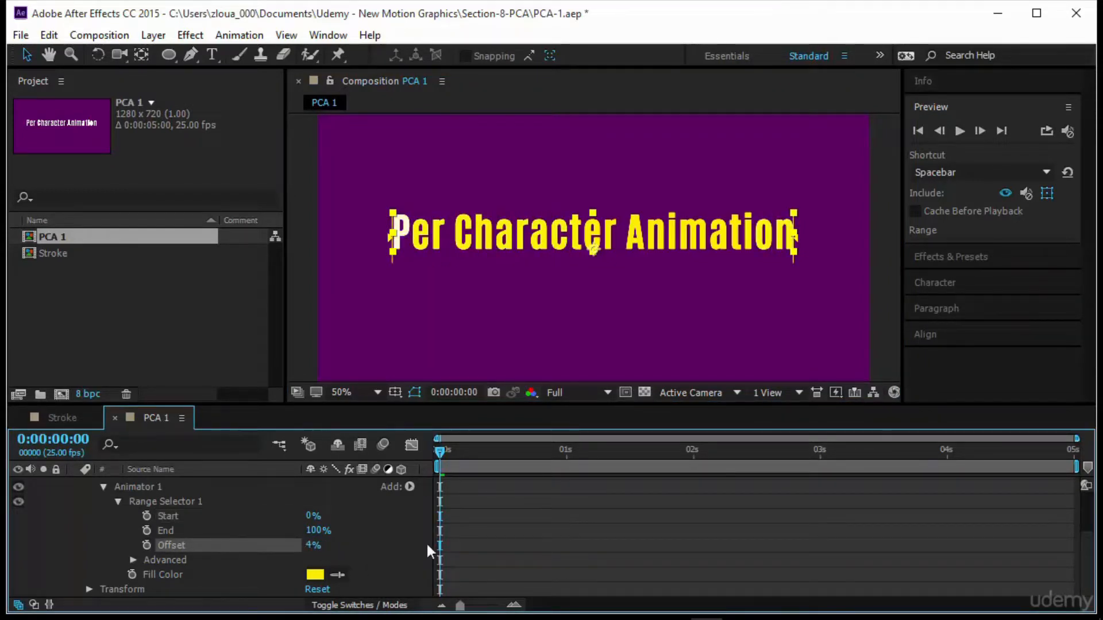
{"action": "left_click", "coordinate": [313, 545]}
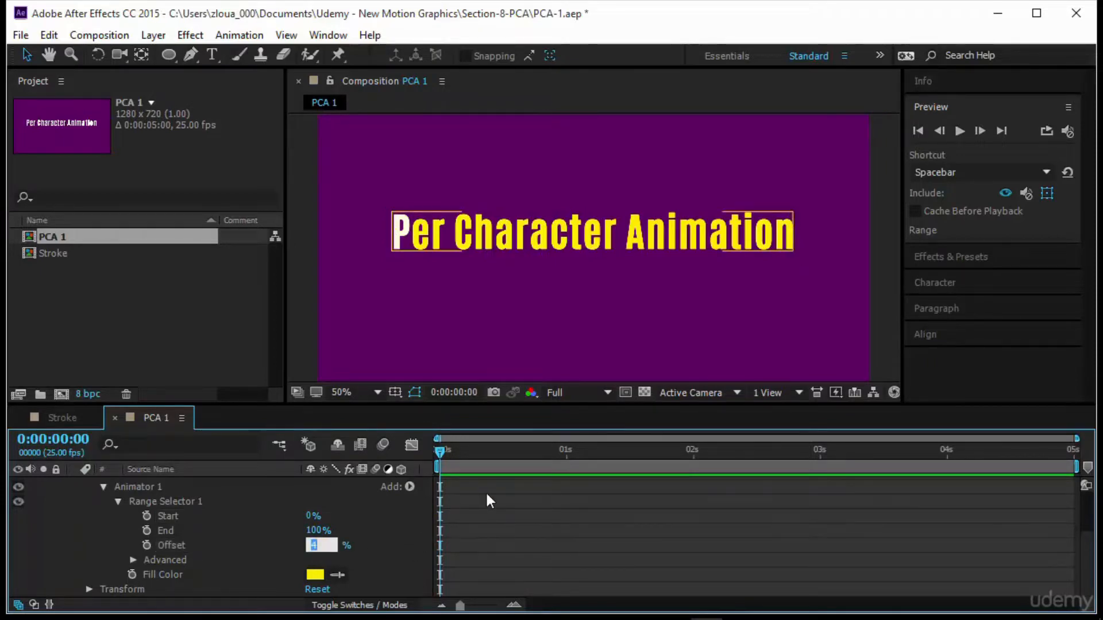
{"action": "type", "text": "0"}
{"action": "key", "text": "Return"}
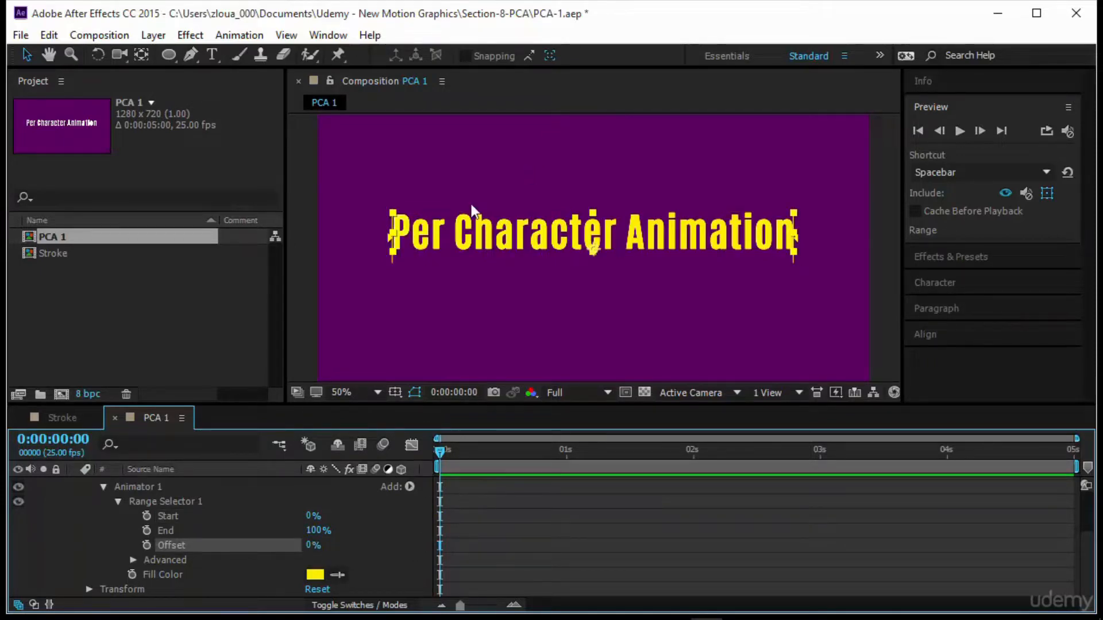
Step: Keyframe Range Selector 1's Start from 0% at 0:00:00:00 to 100% at 0:00:00:13 and preview the color animation
{"action": "left_click", "coordinate": [148, 515]}
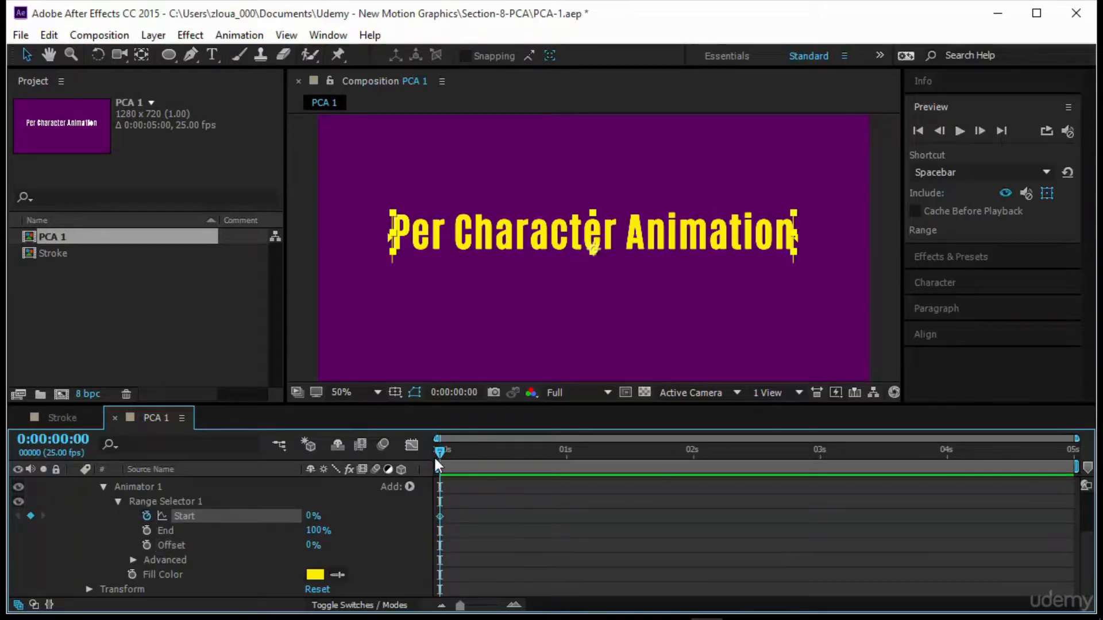
{"action": "left_click_drag", "start_coordinate": [439, 457], "coordinate": [505, 467]}
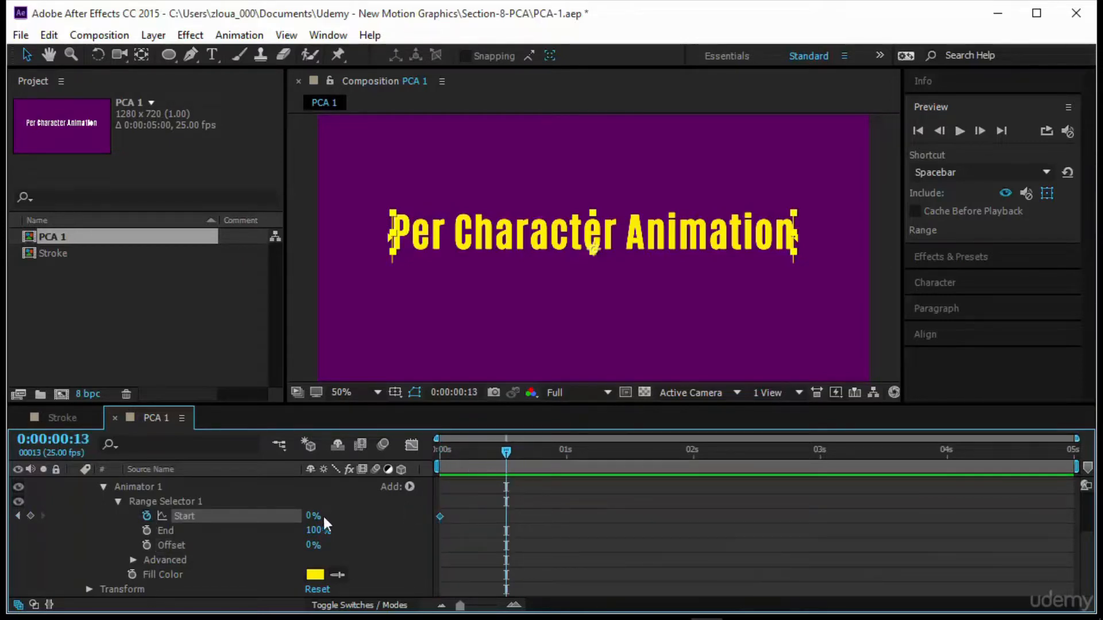
{"action": "left_click_drag", "start_coordinate": [323, 514], "coordinate": [368, 515]}
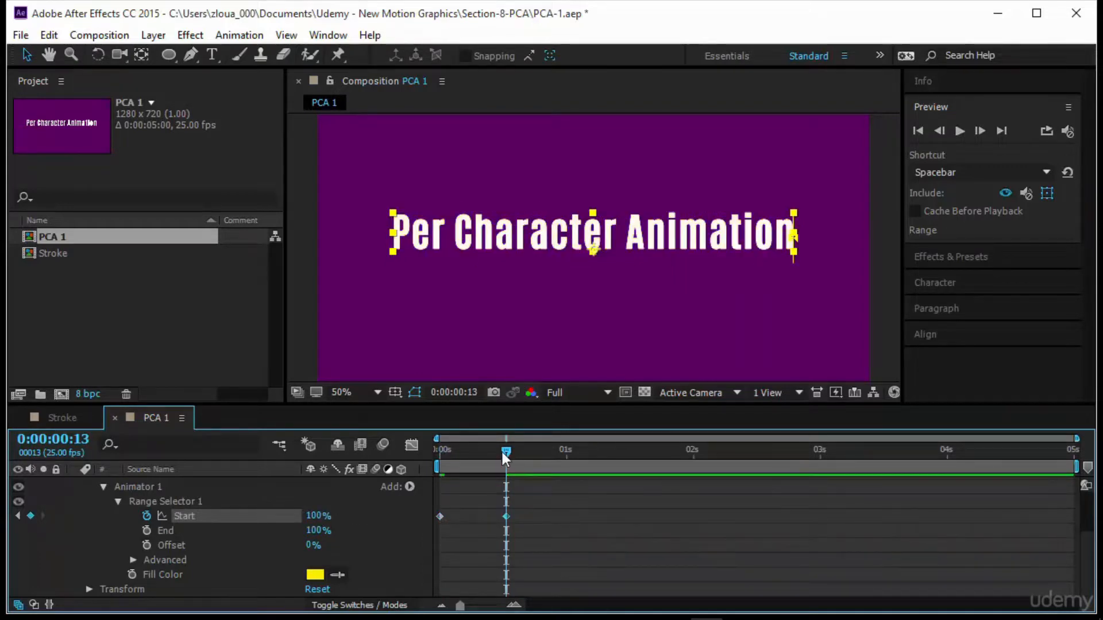
{"action": "left_click_drag", "start_coordinate": [502, 453], "coordinate": [412, 492]}
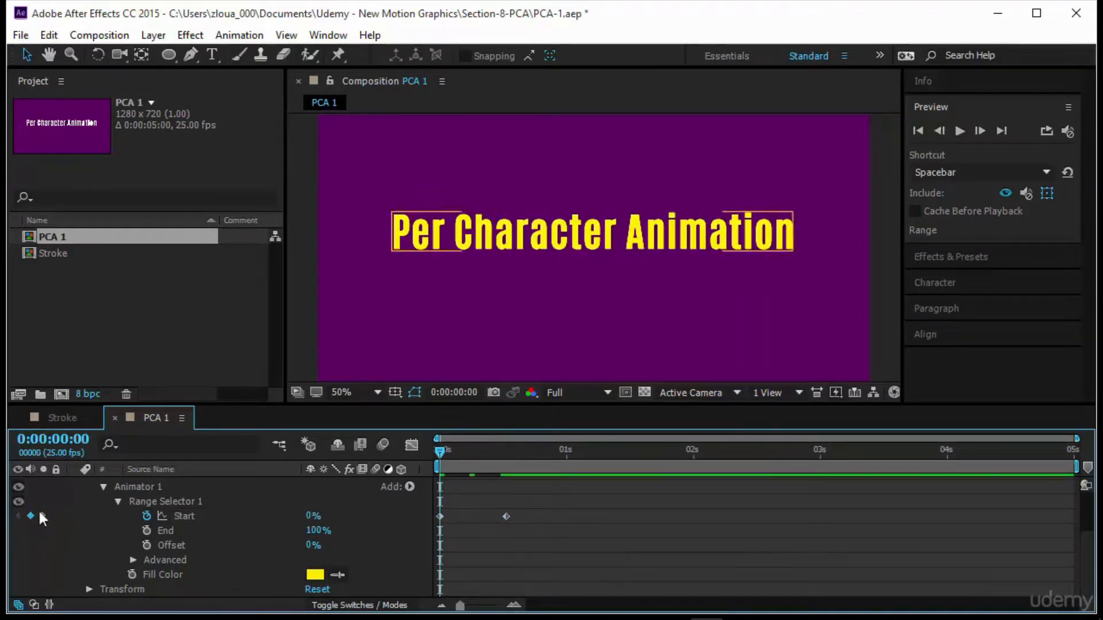
{"action": "left_click", "coordinate": [191, 574]}
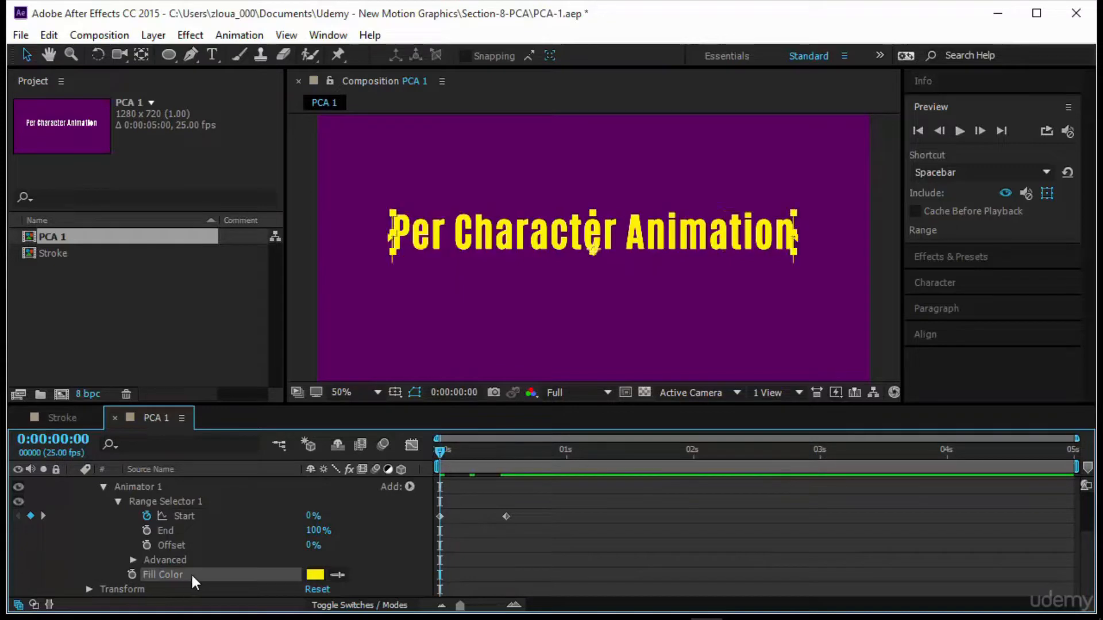
{"action": "left_click", "coordinate": [959, 131]}
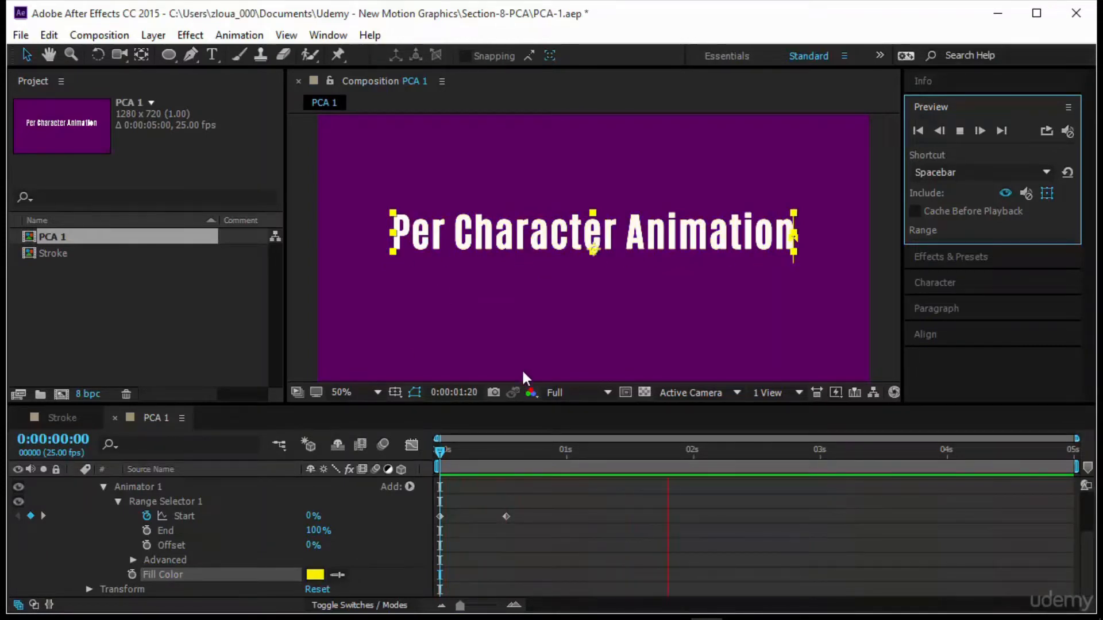
{"action": "left_click_drag", "start_coordinate": [440, 450], "coordinate": [375, 489]}
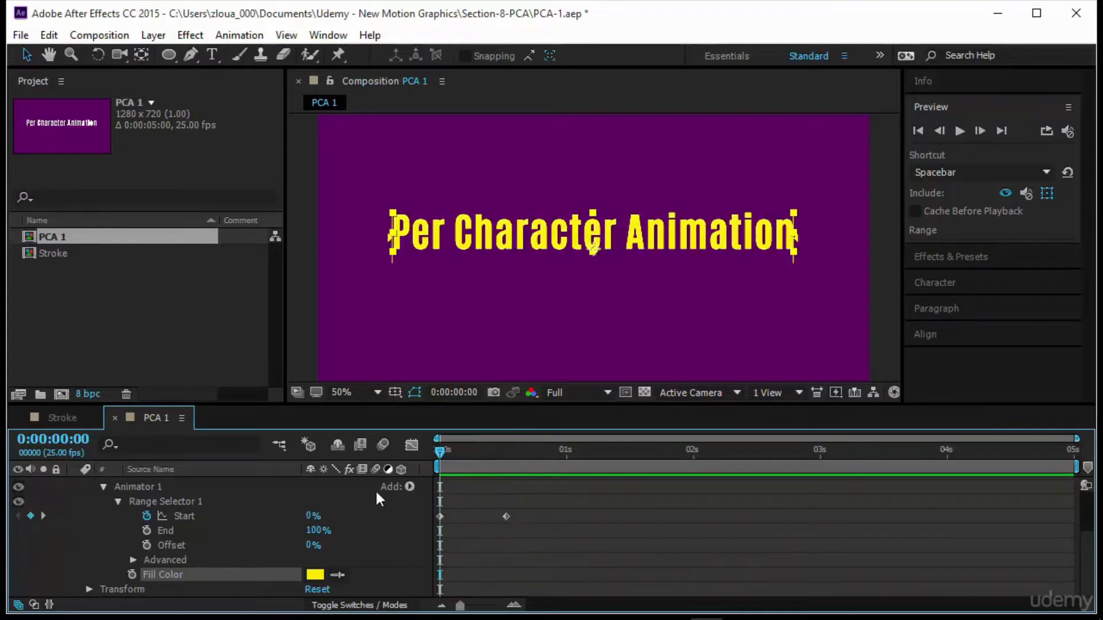
Step: Replace the Start keyframes with End keyframes from 0% at 0:00:00:00 to 100% at 0:00:00:14
{"action": "left_click", "coordinate": [146, 515]}
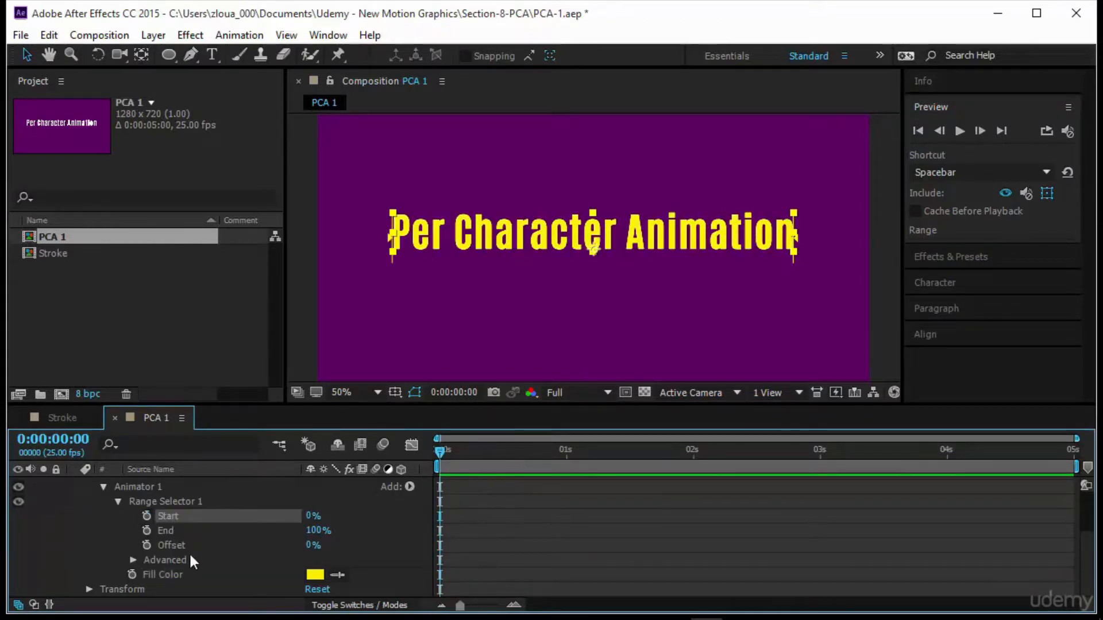
{"action": "left_click", "coordinate": [147, 530]}
{"action": "left_click_drag", "start_coordinate": [315, 531], "coordinate": [299, 531]}
{"action": "left_click_drag", "start_coordinate": [440, 454], "coordinate": [509, 463]}
{"action": "left_click_drag", "start_coordinate": [315, 532], "coordinate": [336, 530]}
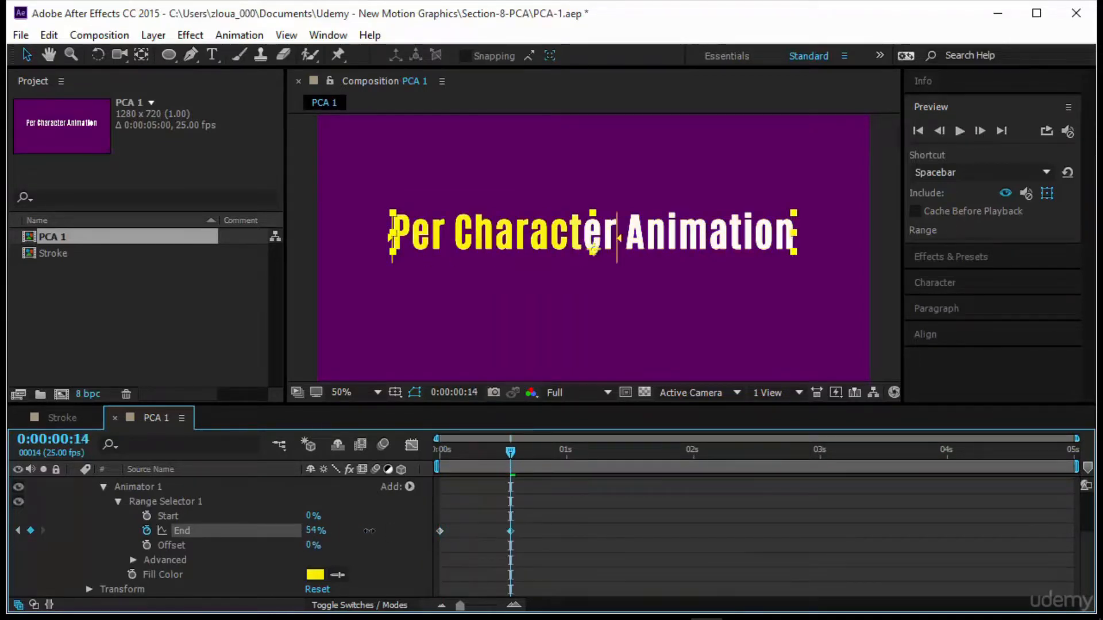
Step: Preview the End animation of the text's yellow fill from the first frame
{"action": "left_click_drag", "start_coordinate": [511, 454], "coordinate": [438, 455]}
{"action": "left_click", "coordinate": [593, 540]}
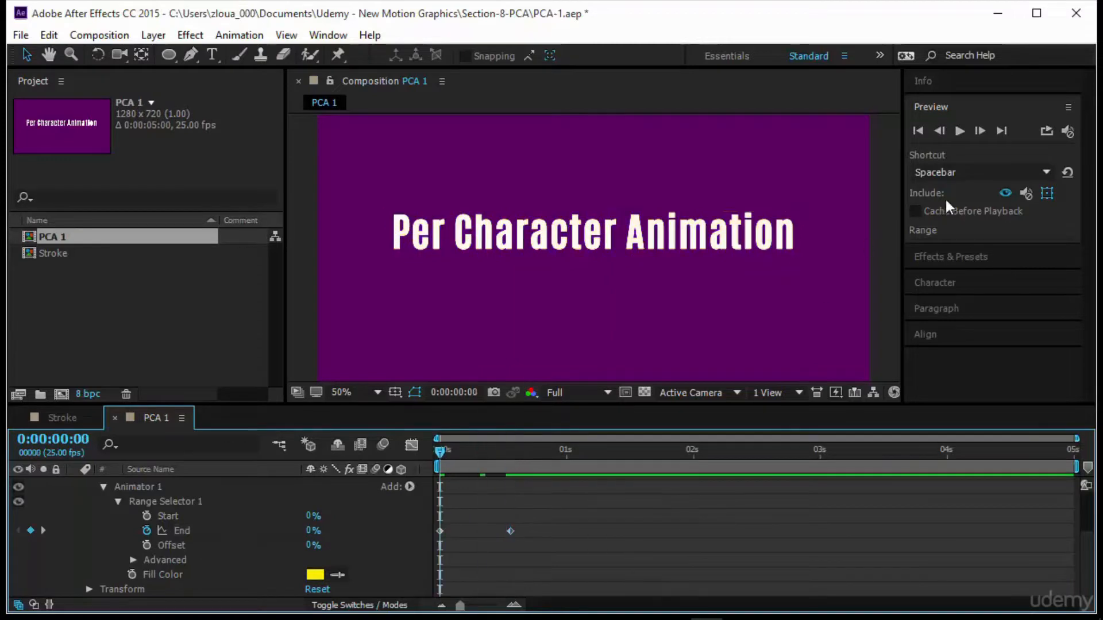
{"action": "left_click", "coordinate": [955, 129]}
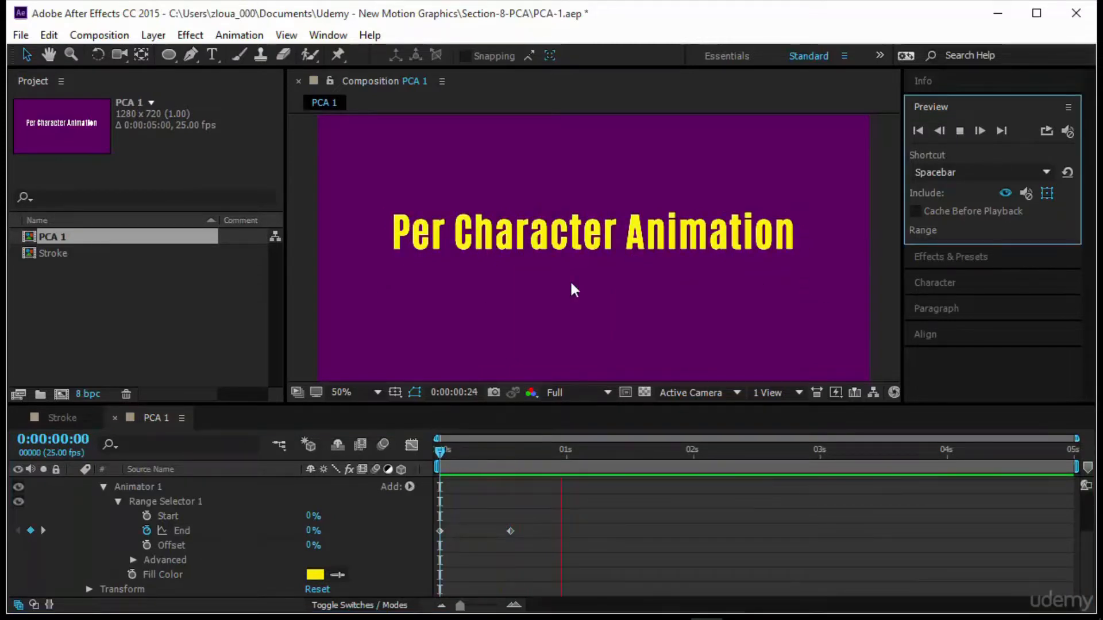
Step: Time-reverse the two End keyframes of Range Selector 1 and preview the reversed animation from the first frame
{"action": "left_click_drag", "start_coordinate": [544, 565], "coordinate": [408, 515]}
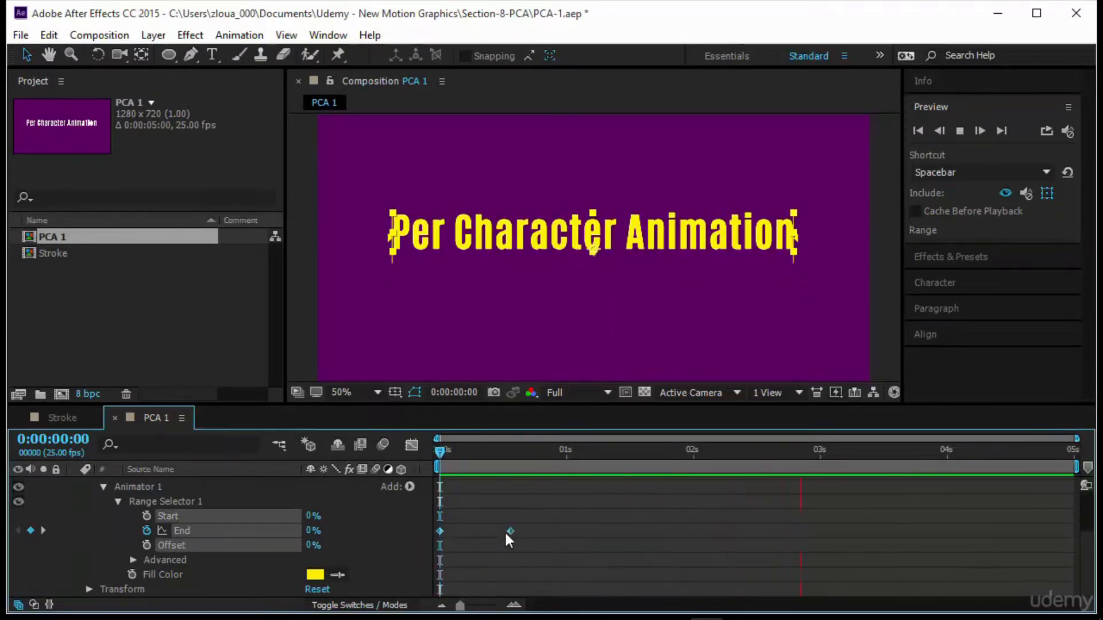
{"action": "right_click", "coordinate": [505, 526]}
{"action": "mouse_move", "coordinate": [552, 518]}
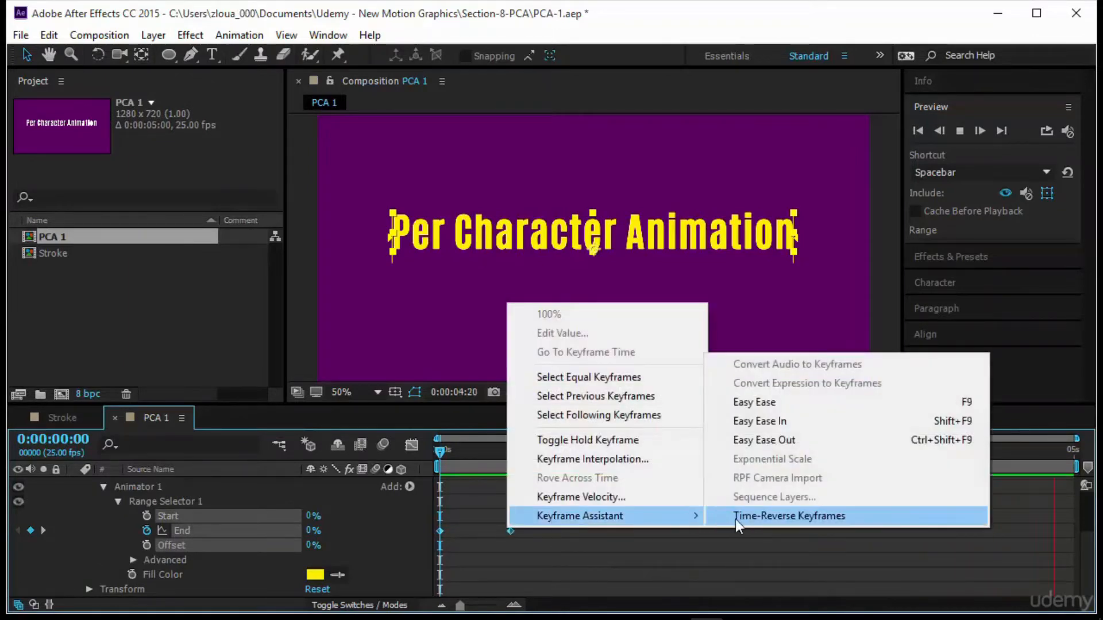
{"action": "left_click", "coordinate": [734, 521]}
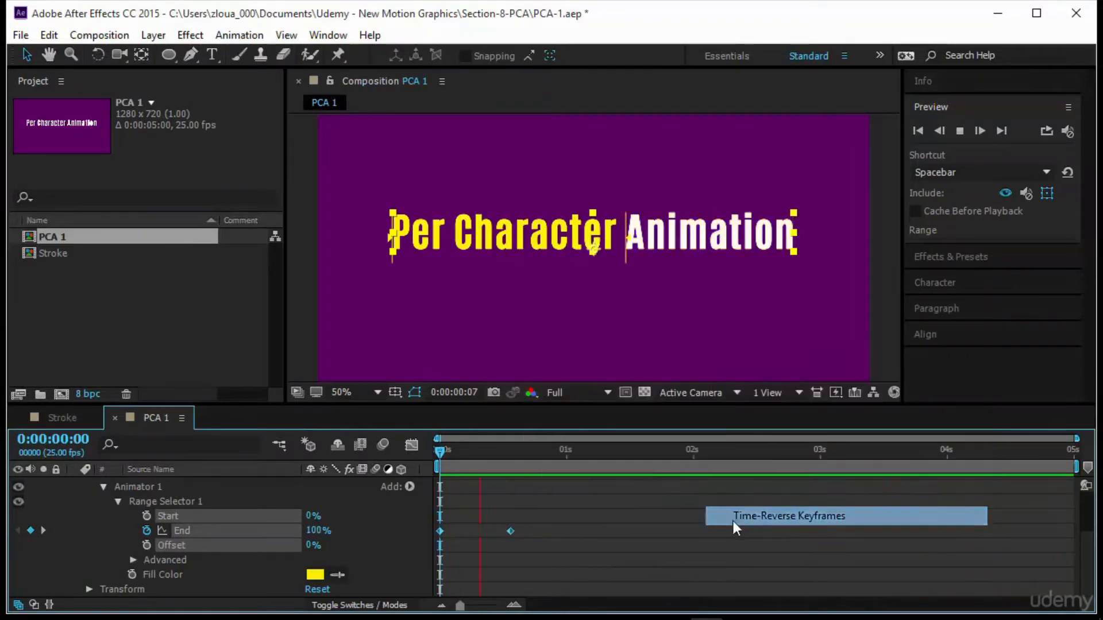
{"action": "left_click", "coordinate": [441, 453]}
{"action": "left_click", "coordinate": [960, 131]}
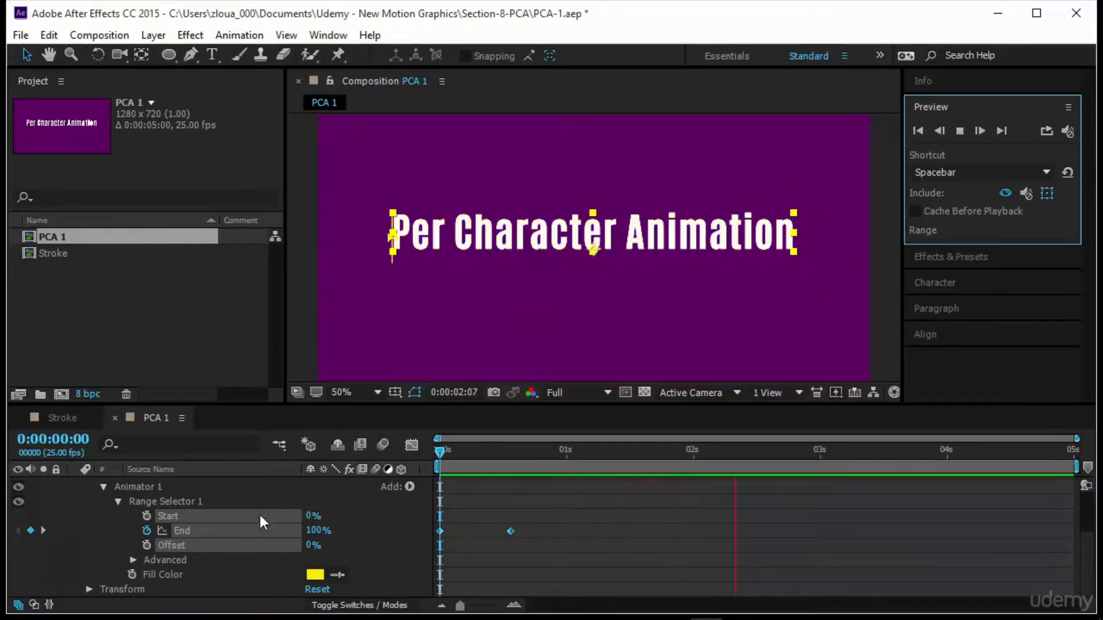
{"action": "left_click", "coordinate": [611, 555]}
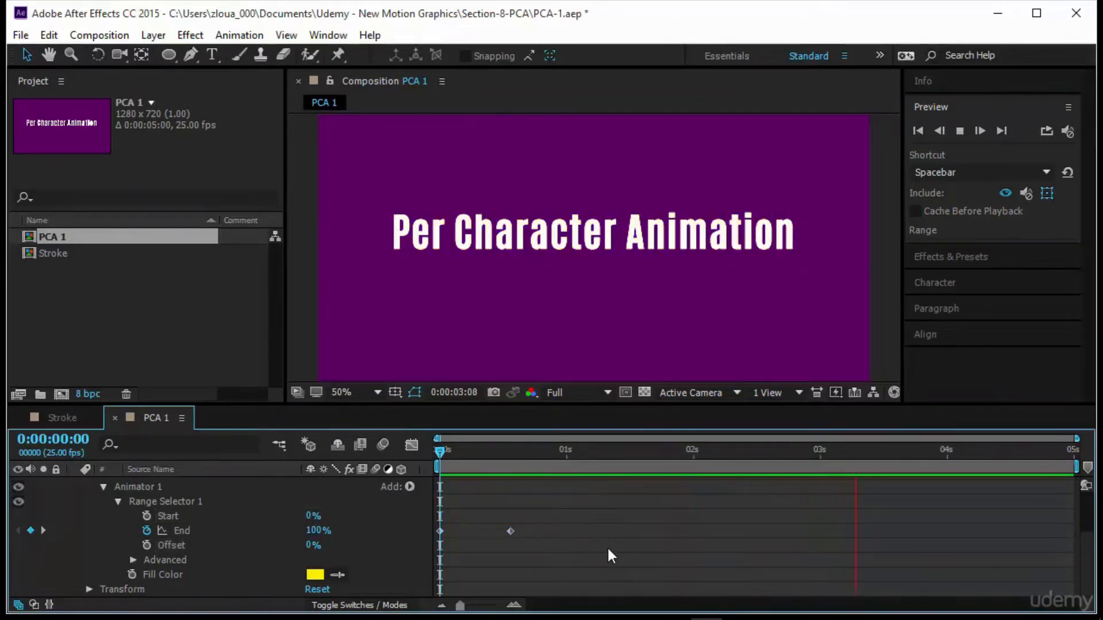
Step: Examine Range Selector 1, the Fill Color property and the list of further properties that can be added to Animator 1
{"action": "left_click", "coordinate": [197, 501]}
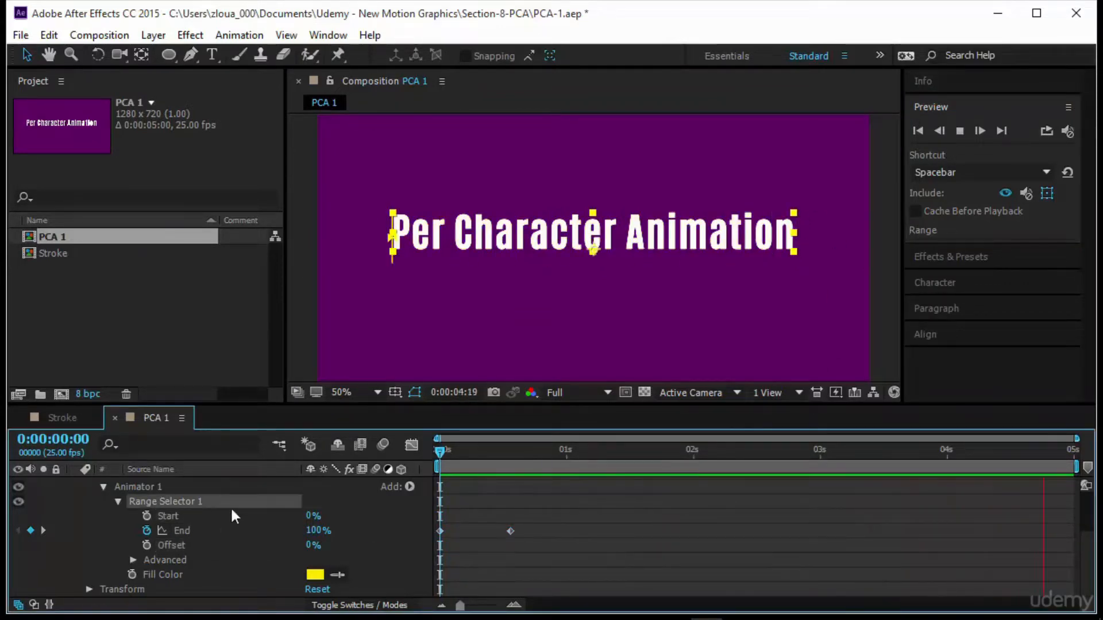
{"action": "left_click", "coordinate": [410, 487]}
{"action": "mouse_move", "coordinate": [425, 493]}
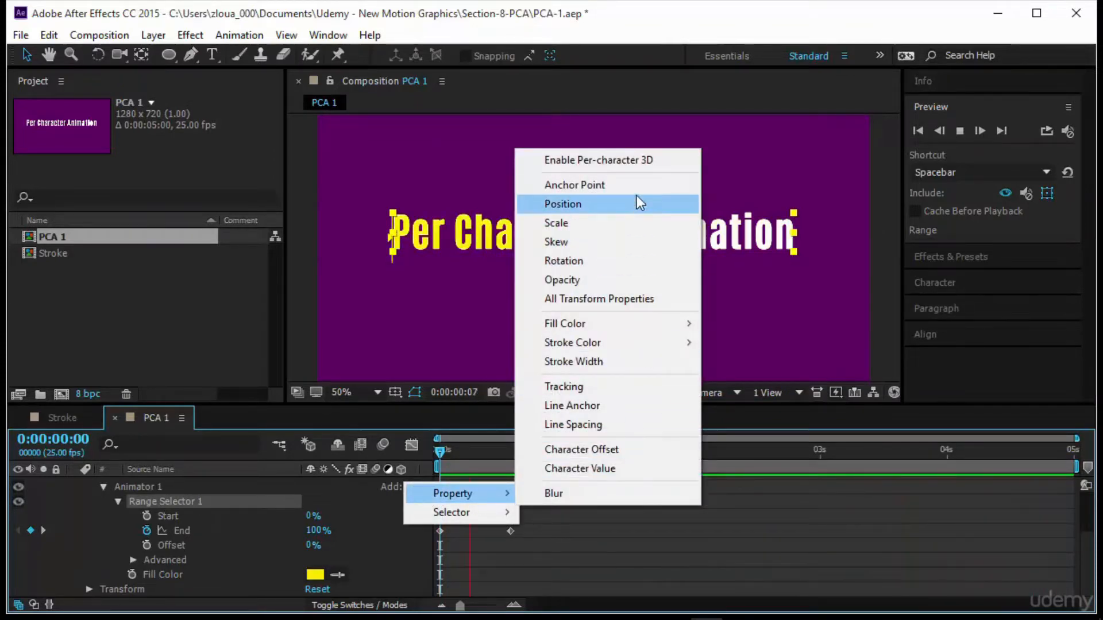
{"action": "left_click", "coordinate": [367, 554]}
{"action": "left_click", "coordinate": [161, 574]}
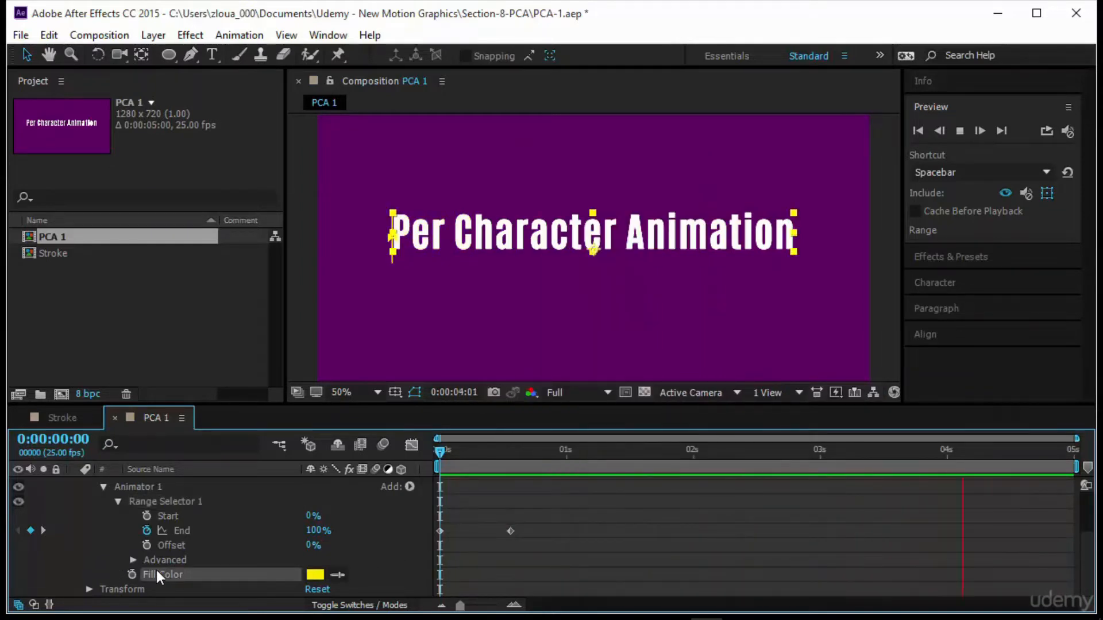
{"action": "left_click", "coordinate": [156, 501]}
{"action": "key", "text": "space"}
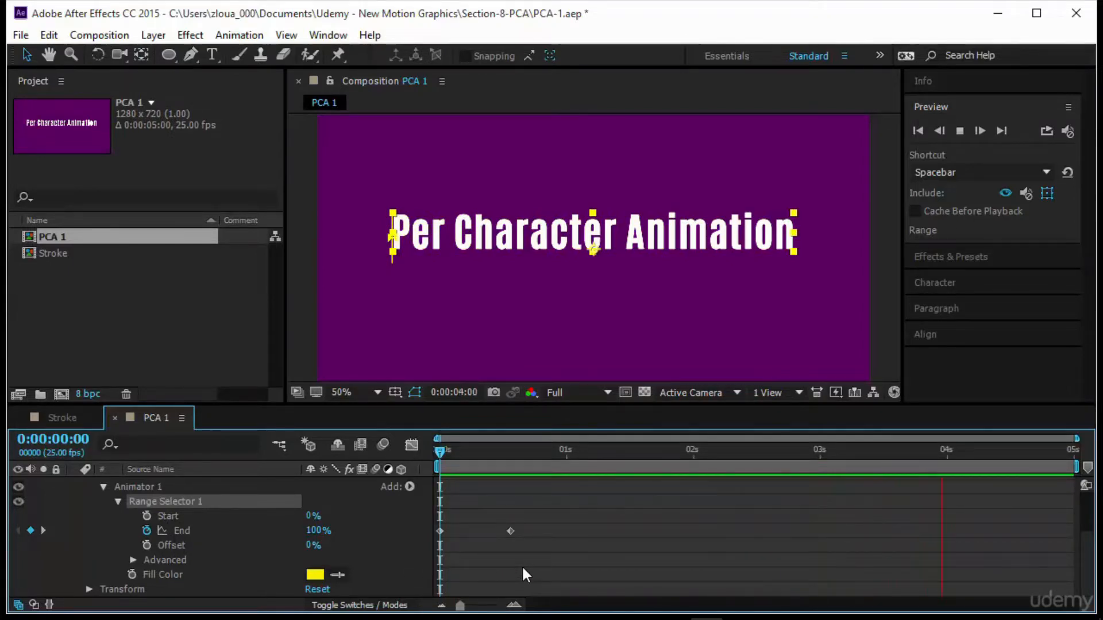
Step: Review the list of properties that can be animated on the "Per Character Animation" text layer
{"action": "scroll", "coordinate": [411, 525], "scroll_direction": "up", "scroll_amount": 3}
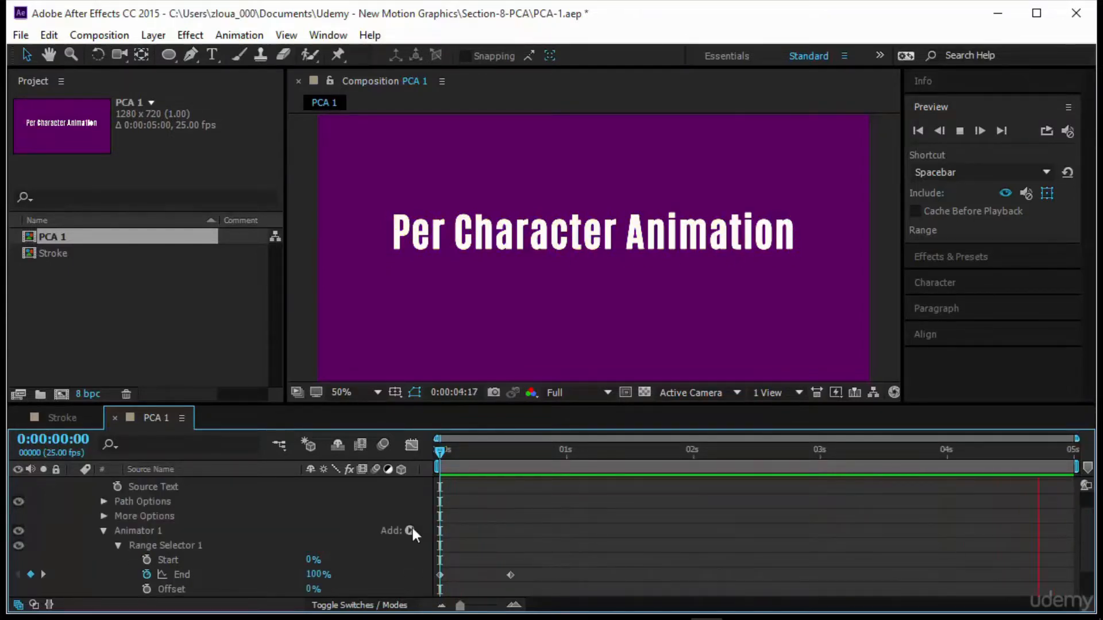
{"action": "left_click", "coordinate": [409, 499]}
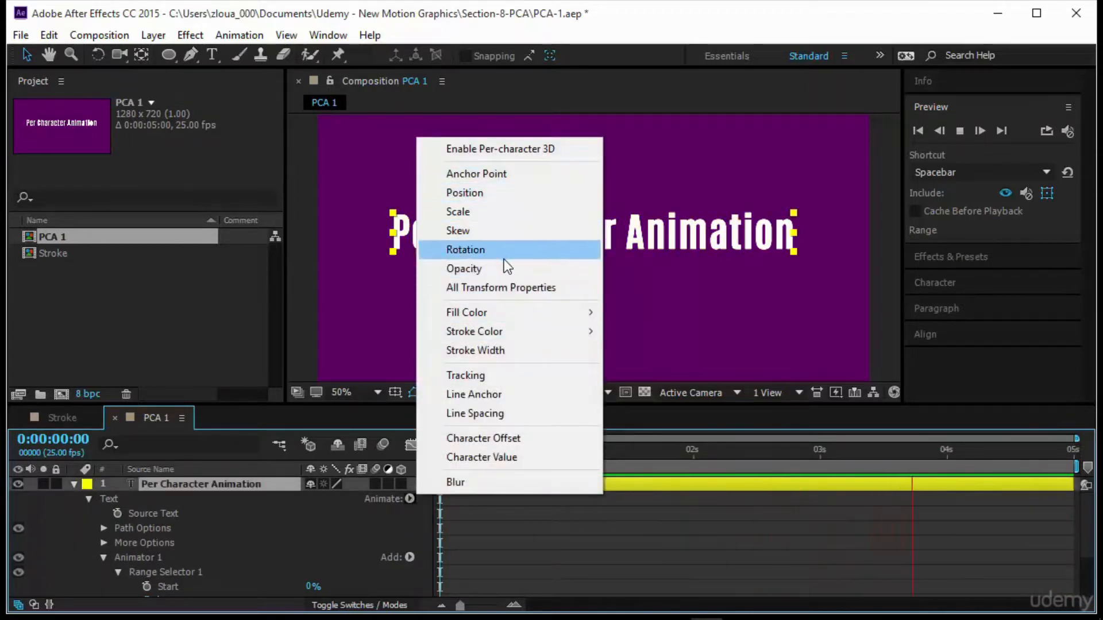
{"action": "left_click", "coordinate": [508, 563]}
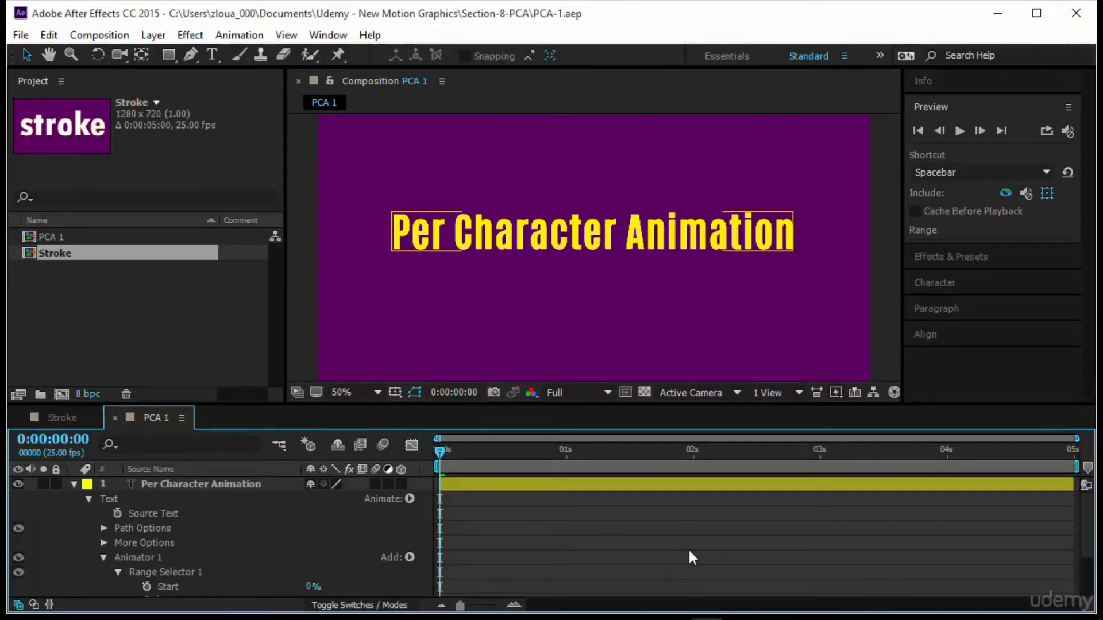
Step: Delete the Fill Color animator from the "Per Character Animation" text and add a new animator for Position
{"action": "left_click", "coordinate": [196, 558]}
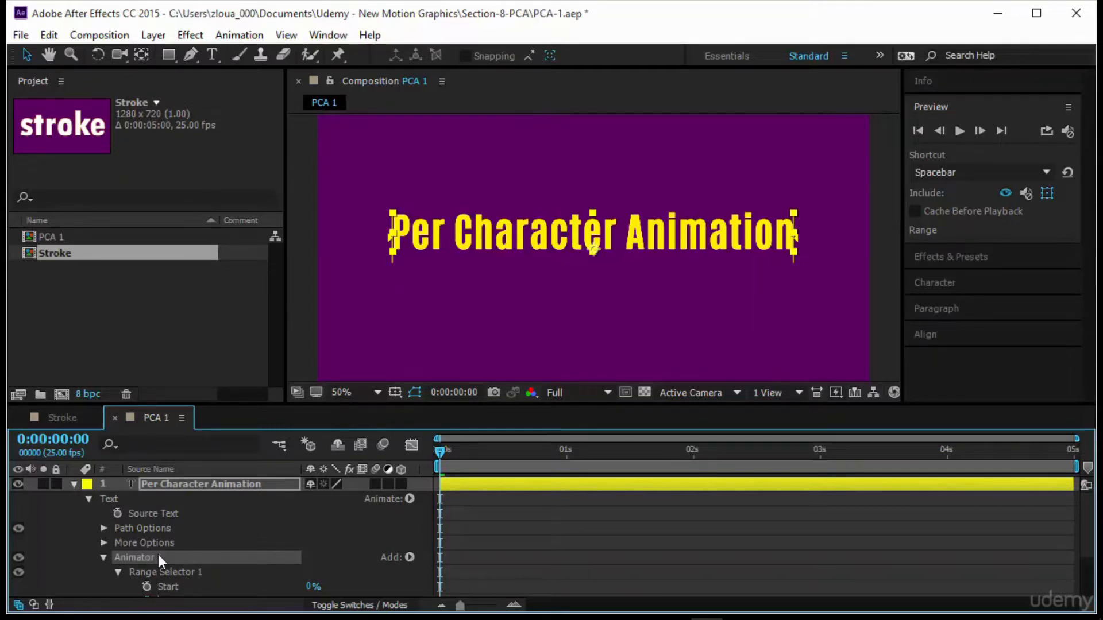
{"action": "key", "text": "Delete"}
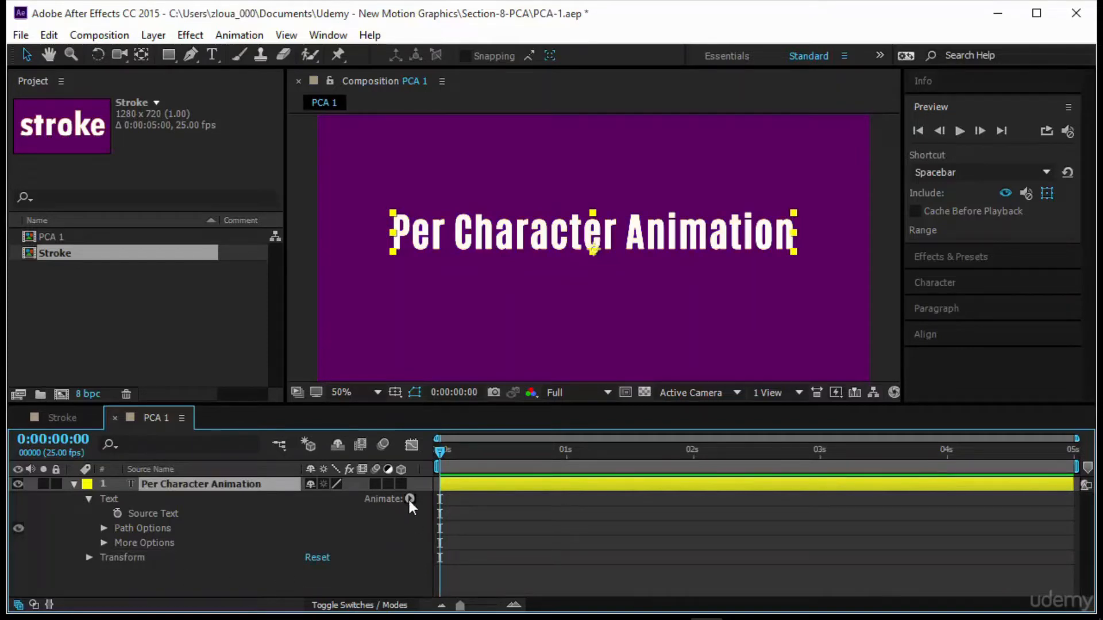
{"action": "left_click", "coordinate": [171, 504]}
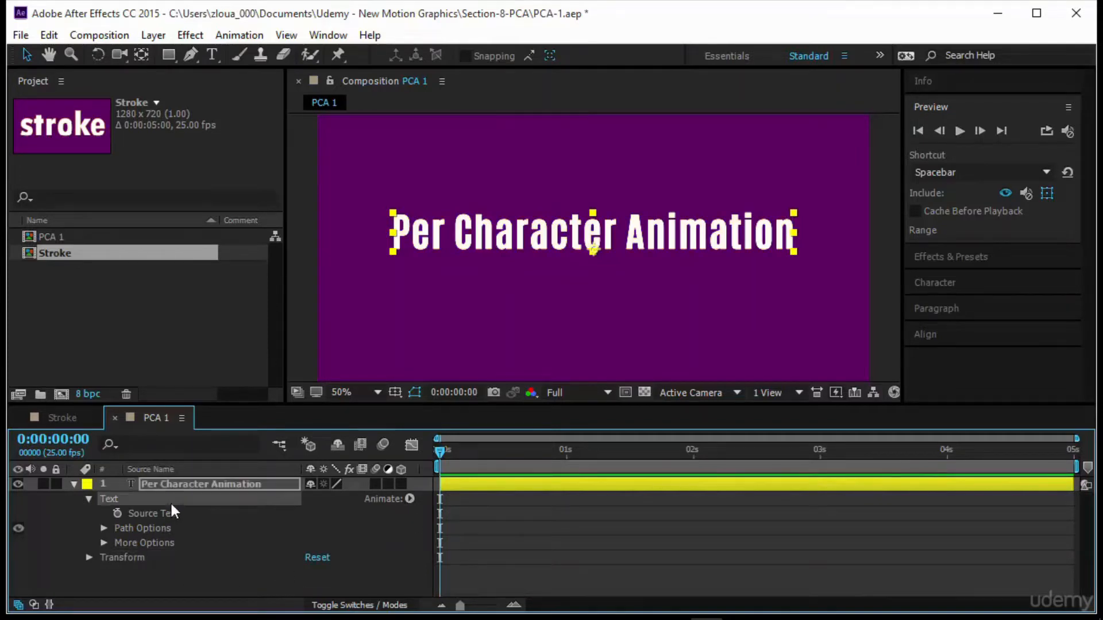
{"action": "left_click", "coordinate": [409, 499]}
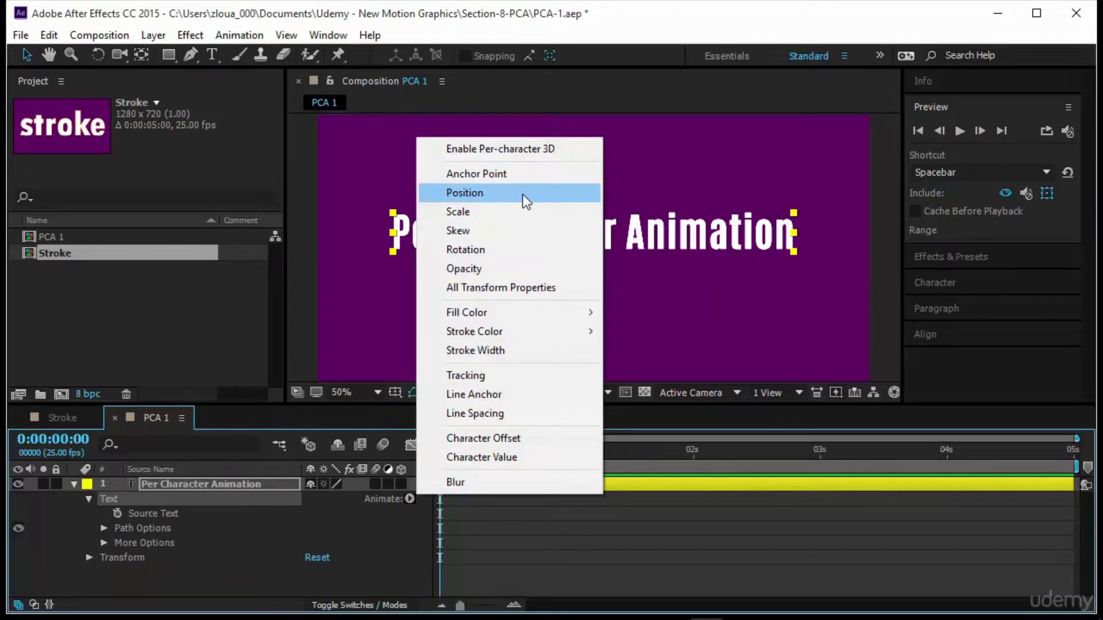
{"action": "left_click", "coordinate": [524, 198]}
{"action": "scroll", "coordinate": [321, 560], "scroll_direction": "down", "scroll_amount": 1}
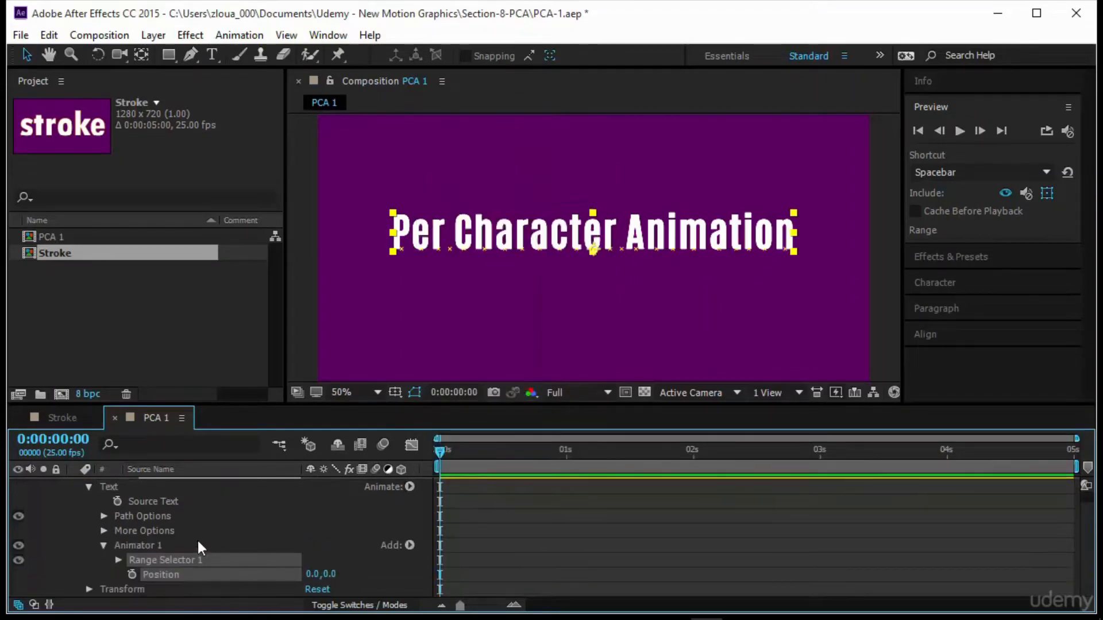
Step: Keyframe the Start of Range Selector 1 in Animator 1 from 0% at the first frame to 100% at 3 seconds
{"action": "left_click", "coordinate": [163, 544]}
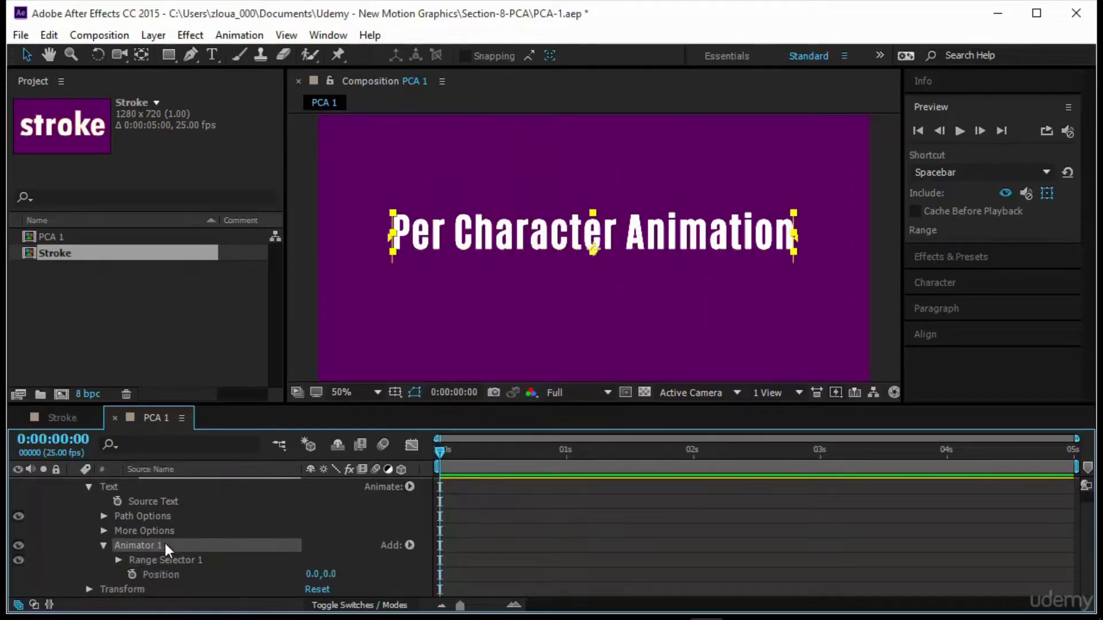
{"action": "left_click", "coordinate": [119, 560]}
{"action": "scroll", "coordinate": [225, 570], "scroll_direction": "down", "scroll_amount": 1}
{"action": "scroll", "coordinate": [191, 561], "scroll_direction": "down", "scroll_amount": 1}
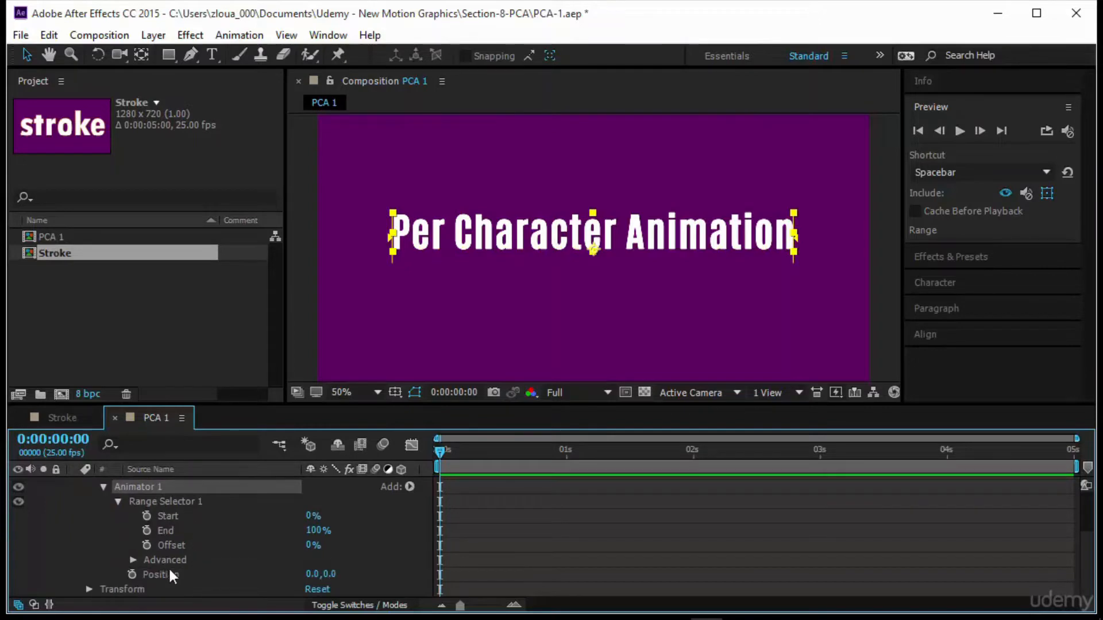
{"action": "left_click", "coordinate": [182, 575]}
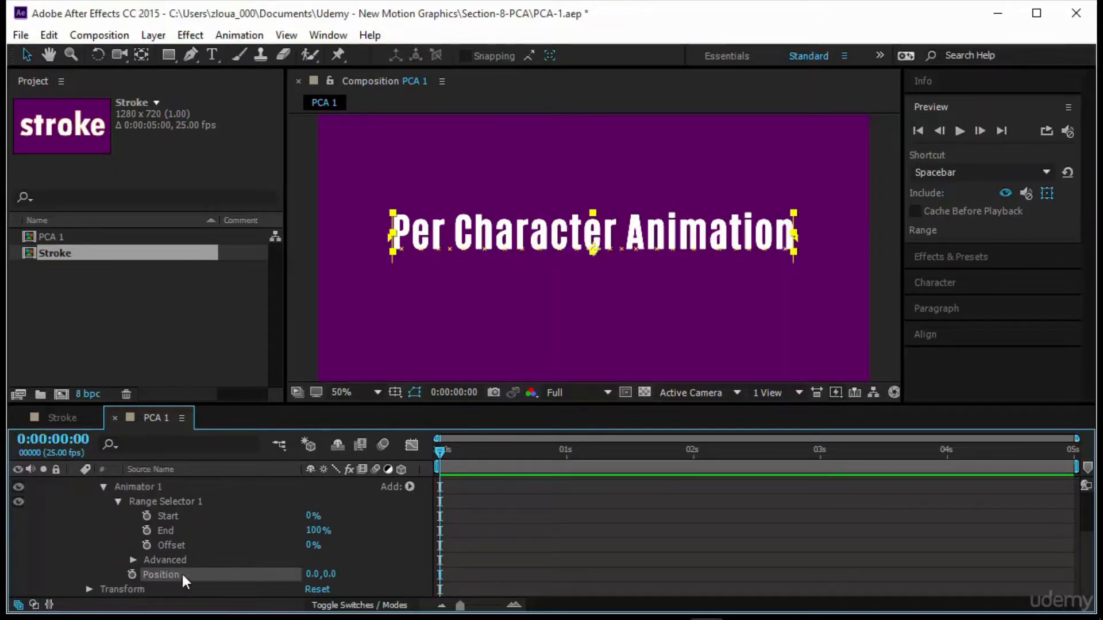
{"action": "left_click", "coordinate": [146, 516]}
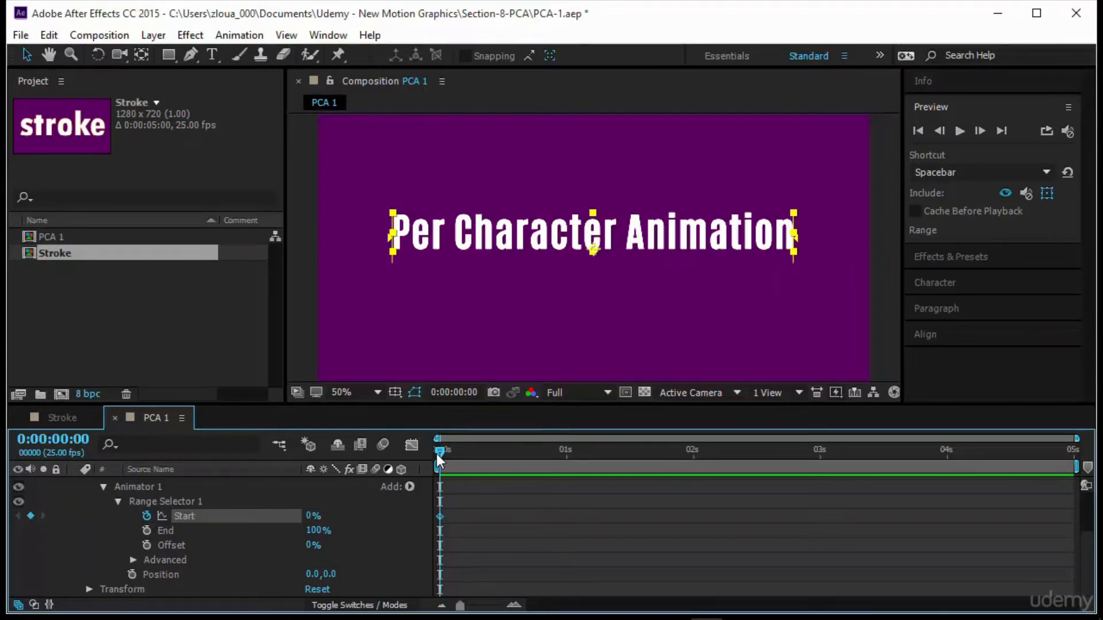
{"action": "left_click_drag", "start_coordinate": [437, 454], "coordinate": [818, 464]}
{"action": "left_click_drag", "start_coordinate": [313, 515], "coordinate": [367, 516]}
{"action": "left_click_drag", "start_coordinate": [818, 454], "coordinate": [254, 568]}
Step: Set Animator 1's Position to 0.0, 279.0 and preview the per-character animation from the first frame
{"action": "left_click", "coordinate": [213, 574]}
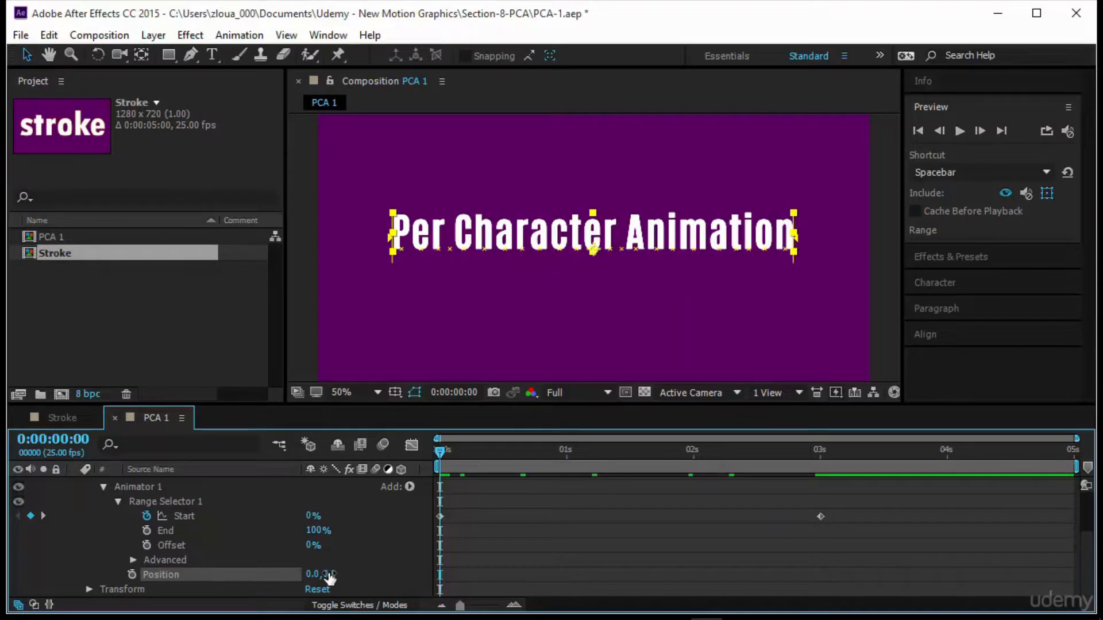
{"action": "left_click_drag", "start_coordinate": [331, 577], "coordinate": [440, 451]}
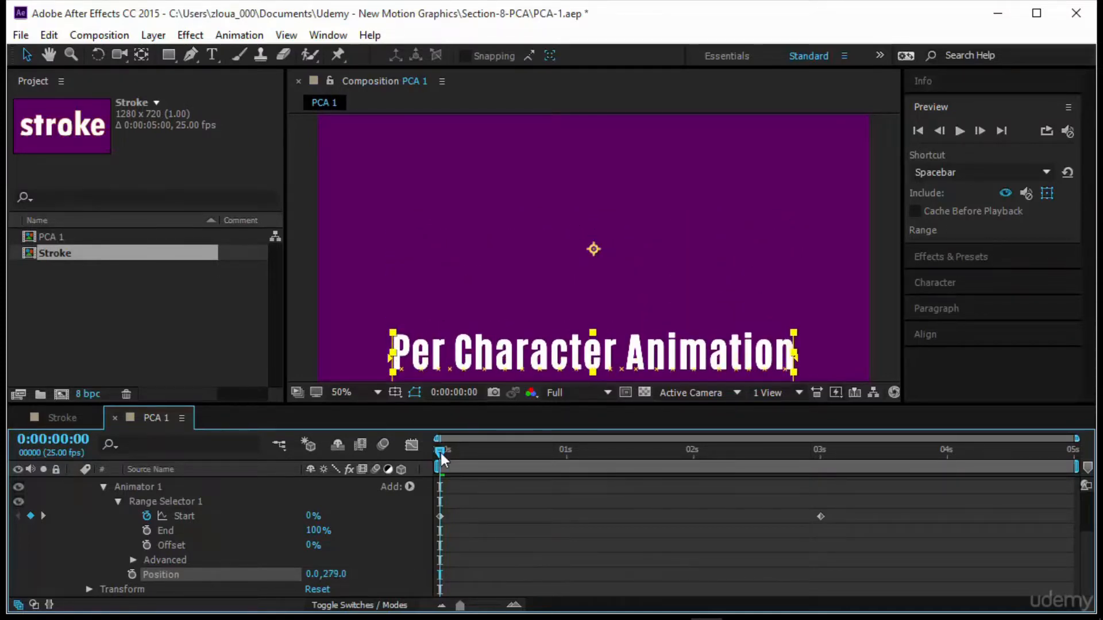
{"action": "key", "text": "space"}
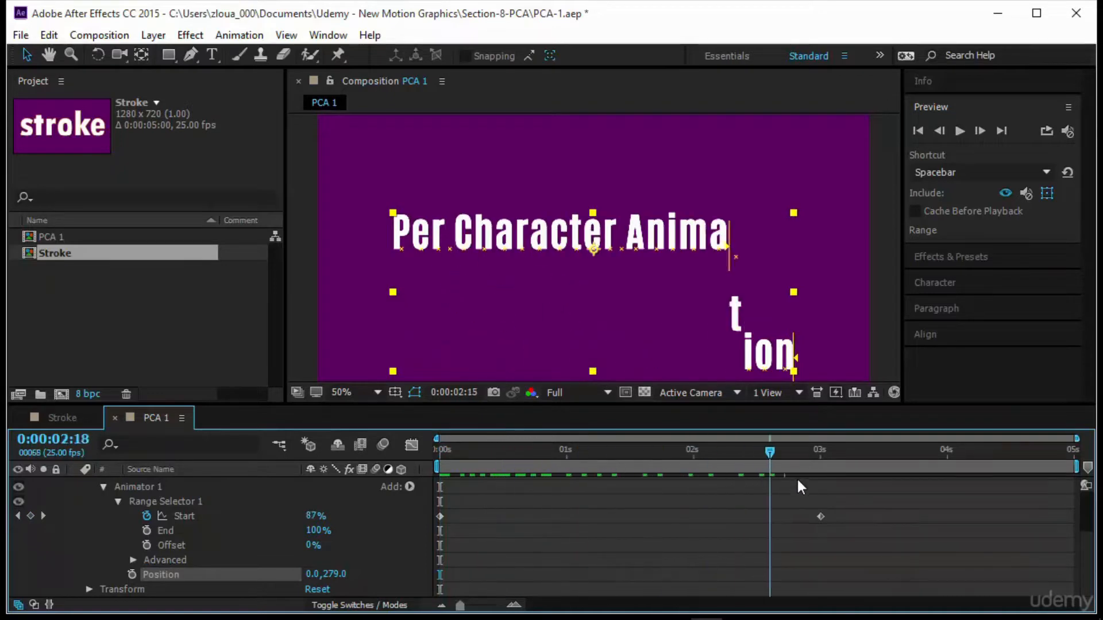
{"action": "key", "text": "Home"}
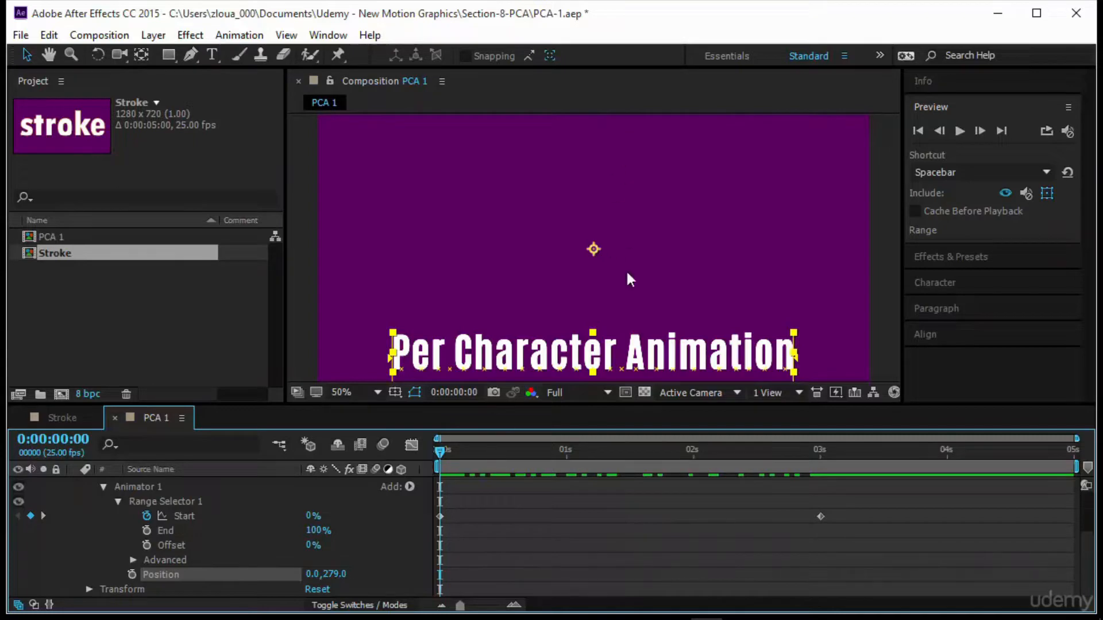
{"action": "left_click", "coordinate": [961, 131]}
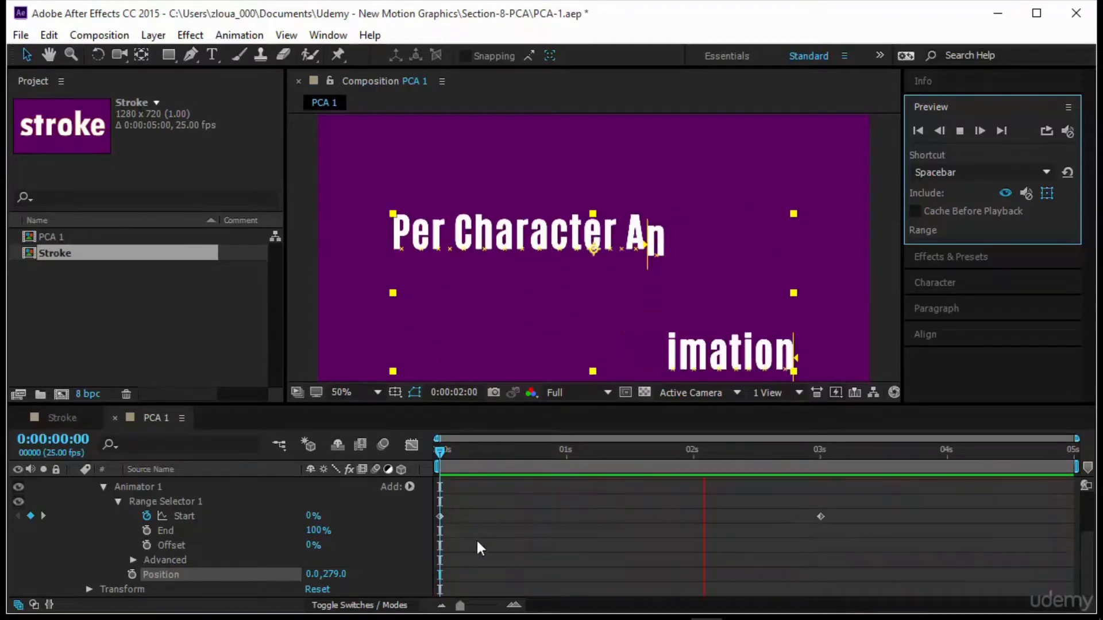
Step: Set Animator 1's Position to 0.0, 406.0 so the text starts outside the frame, and preview the animation
{"action": "left_click", "coordinate": [443, 452]}
{"action": "left_click_drag", "start_coordinate": [327, 576], "coordinate": [421, 568]}
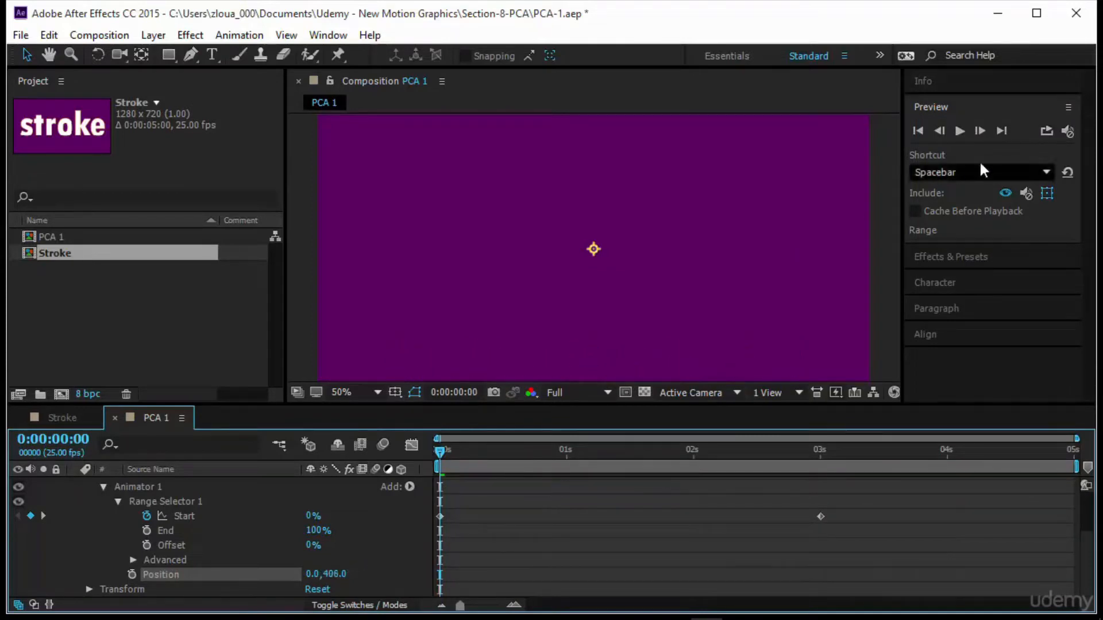
{"action": "left_click", "coordinate": [959, 131]}
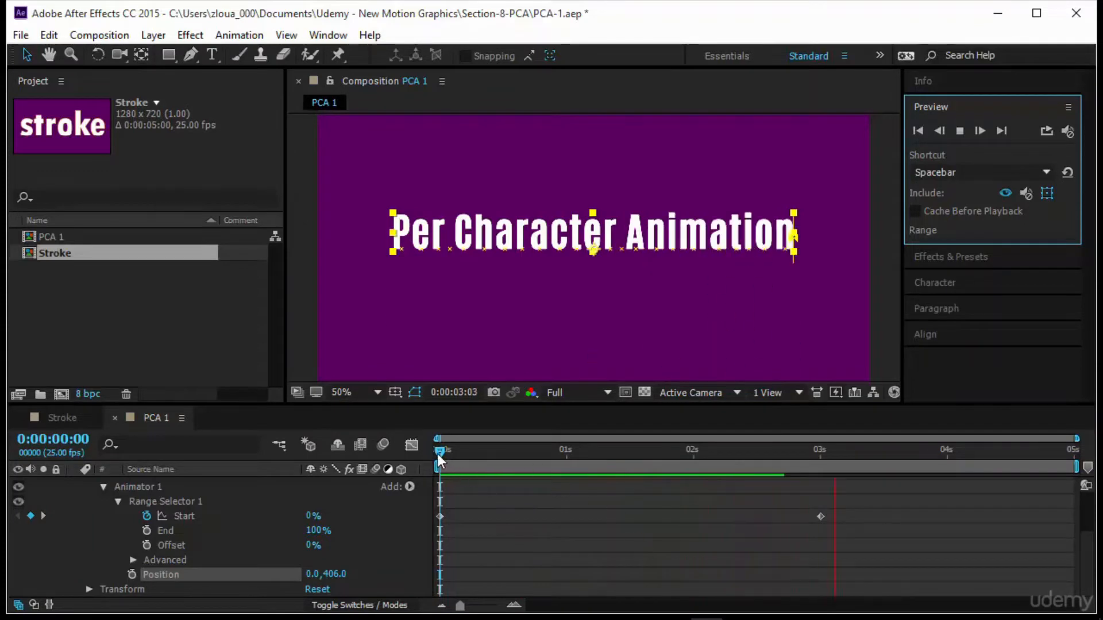
Step: Scrub through the first half second of the animation and set Animator 1's Position to 0.0, 285.0 at the first frame
{"action": "left_click_drag", "start_coordinate": [437, 454], "coordinate": [505, 467]}
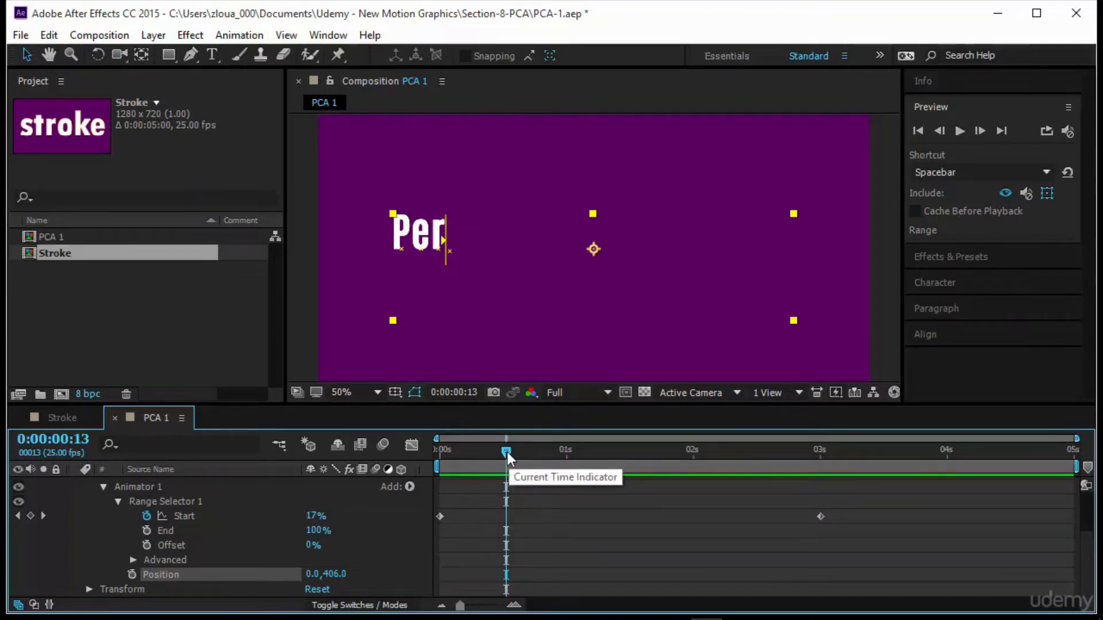
{"action": "left_click_drag", "start_coordinate": [508, 453], "coordinate": [433, 481]}
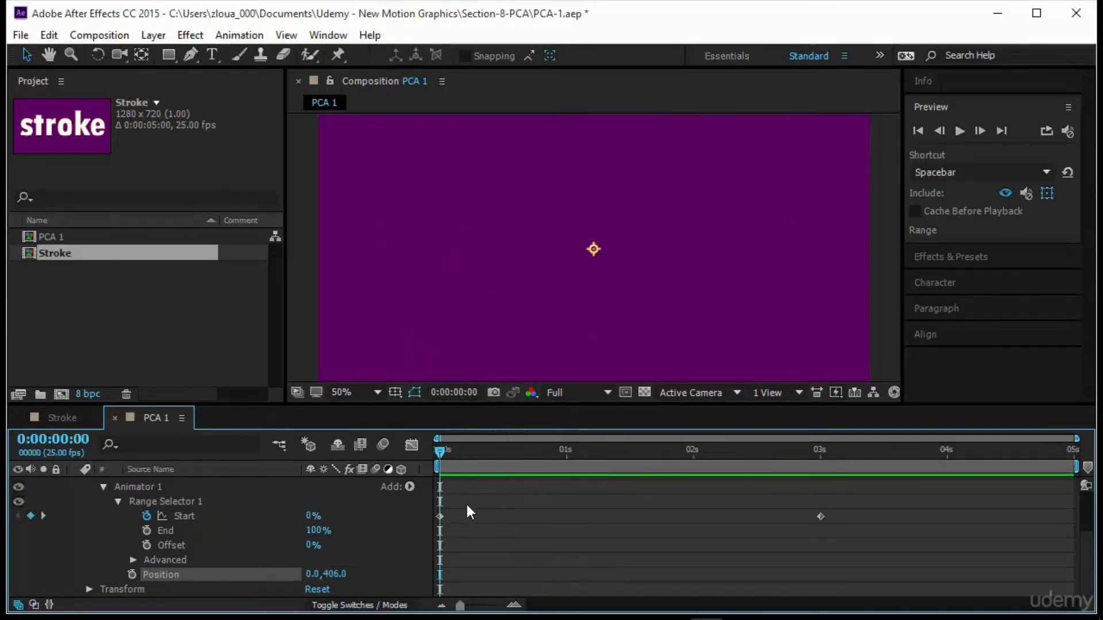
{"action": "left_click_drag", "start_coordinate": [336, 573], "coordinate": [236, 578]}
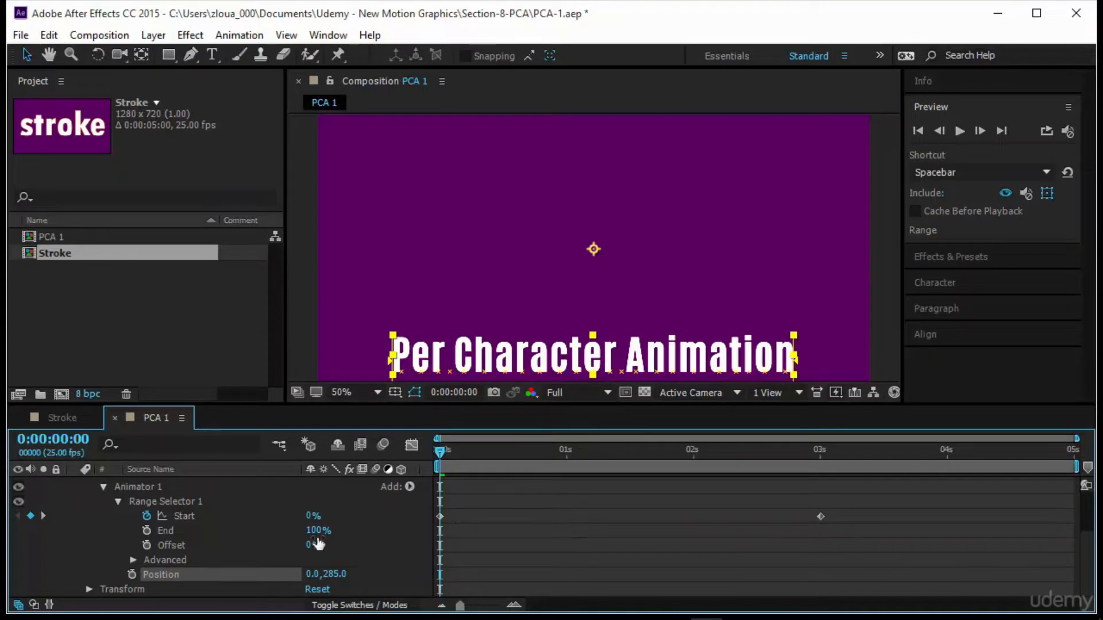
Step: Try a separate Scale animator on the "Per Character Animation" text and remove it again
{"action": "scroll", "coordinate": [366, 543], "scroll_direction": "up", "scroll_amount": 3}
{"action": "left_click", "coordinate": [388, 498]}
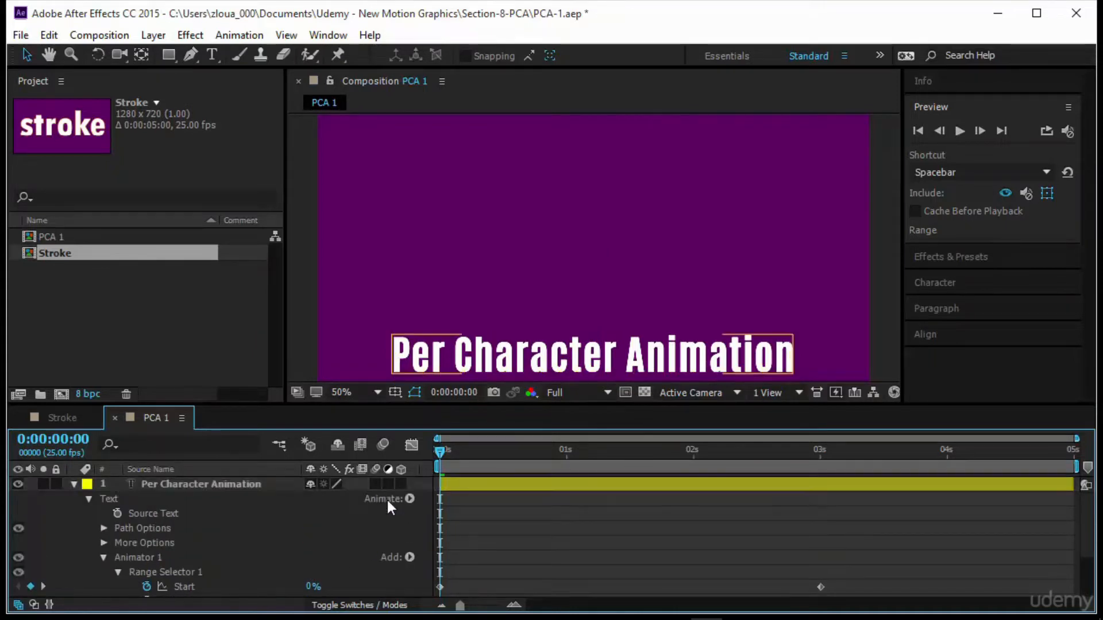
{"action": "left_click", "coordinate": [214, 498]}
{"action": "left_click", "coordinate": [409, 499]}
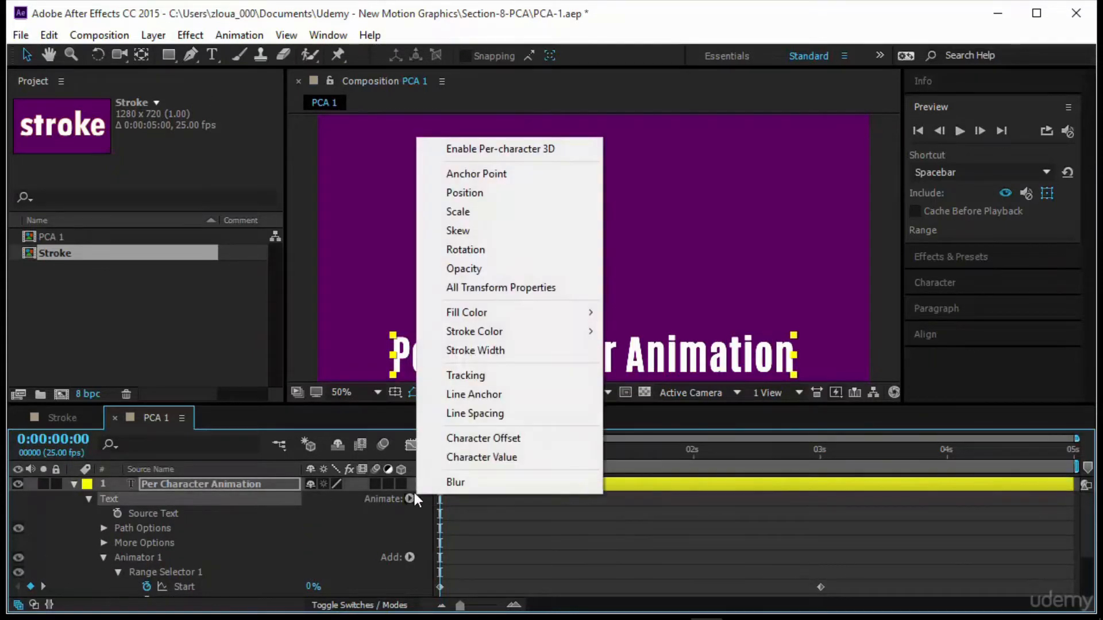
{"action": "left_click", "coordinate": [527, 212]}
{"action": "scroll", "coordinate": [194, 568], "scroll_direction": "down", "scroll_amount": 1}
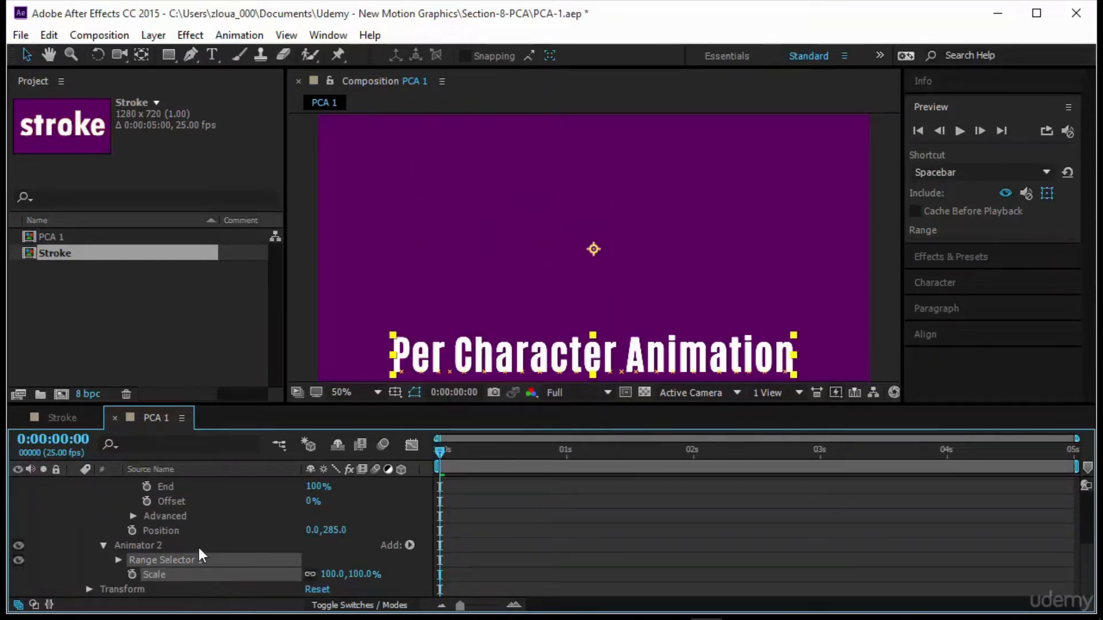
{"action": "left_click", "coordinate": [212, 544]}
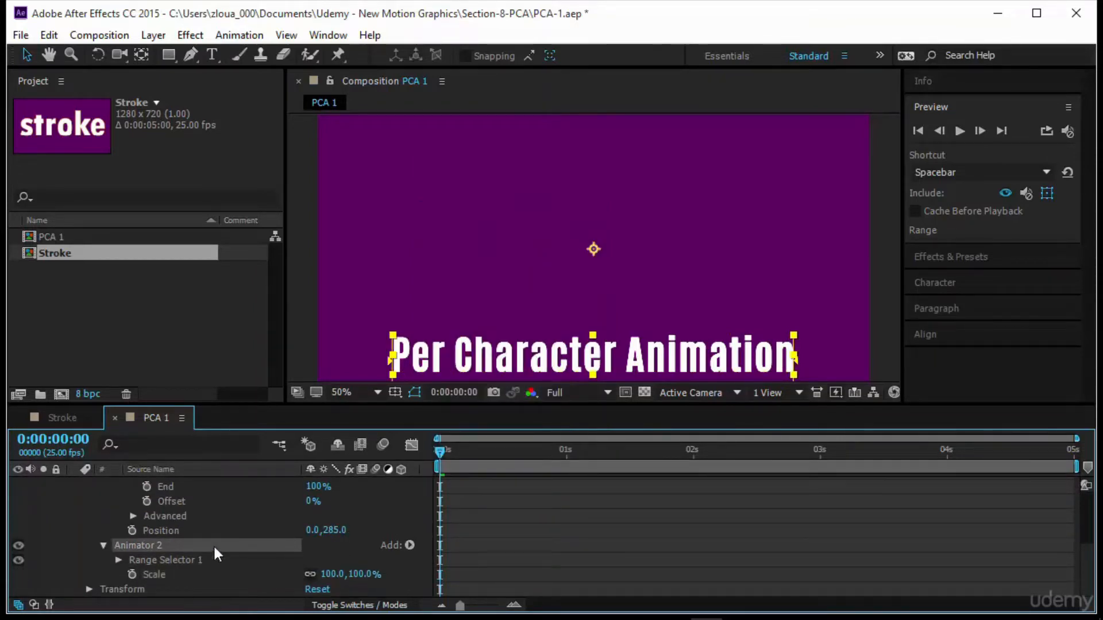
{"action": "scroll", "coordinate": [205, 544], "scroll_direction": "up", "scroll_amount": 3}
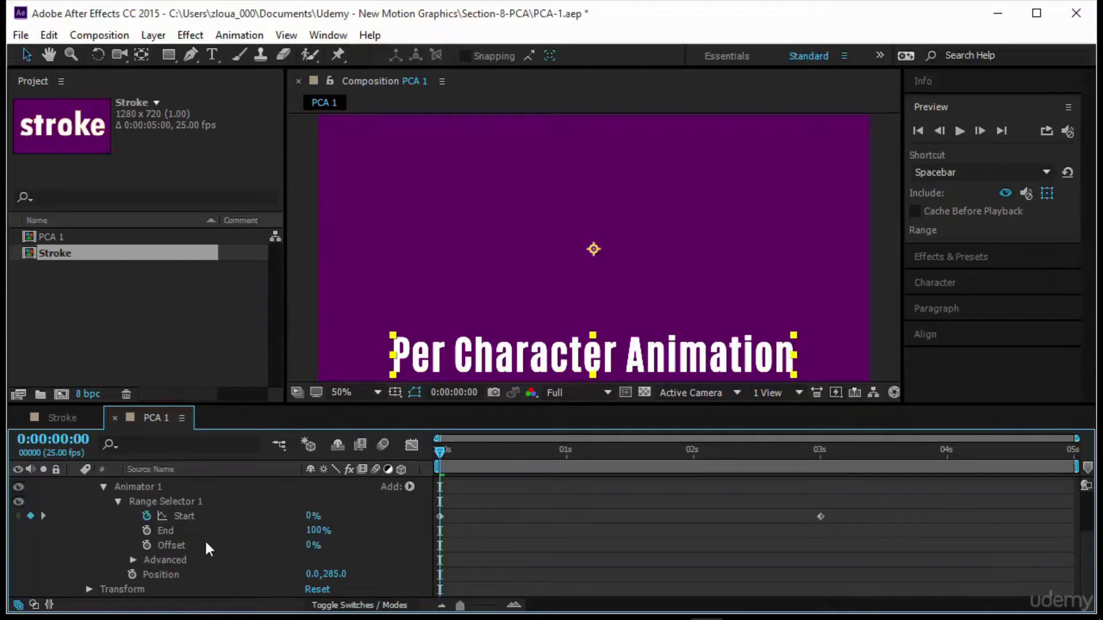
Step: Add the Rotation property to Animator 1 and set it to 56°
{"action": "left_click", "coordinate": [183, 488]}
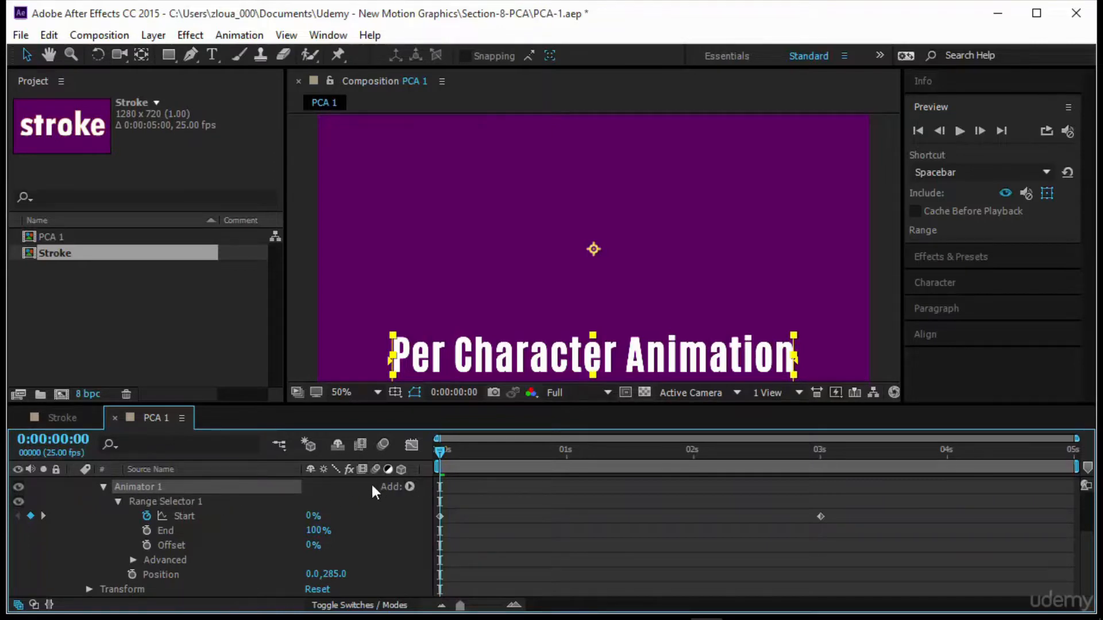
{"action": "left_click", "coordinate": [409, 486]}
{"action": "mouse_move", "coordinate": [430, 497]}
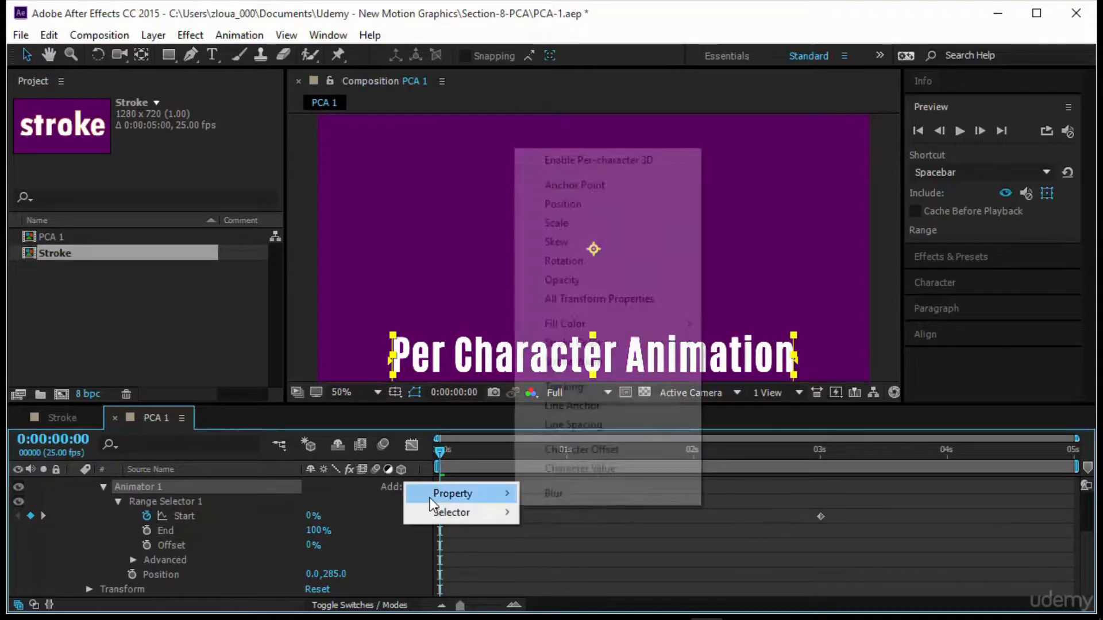
{"action": "mouse_move", "coordinate": [435, 519]}
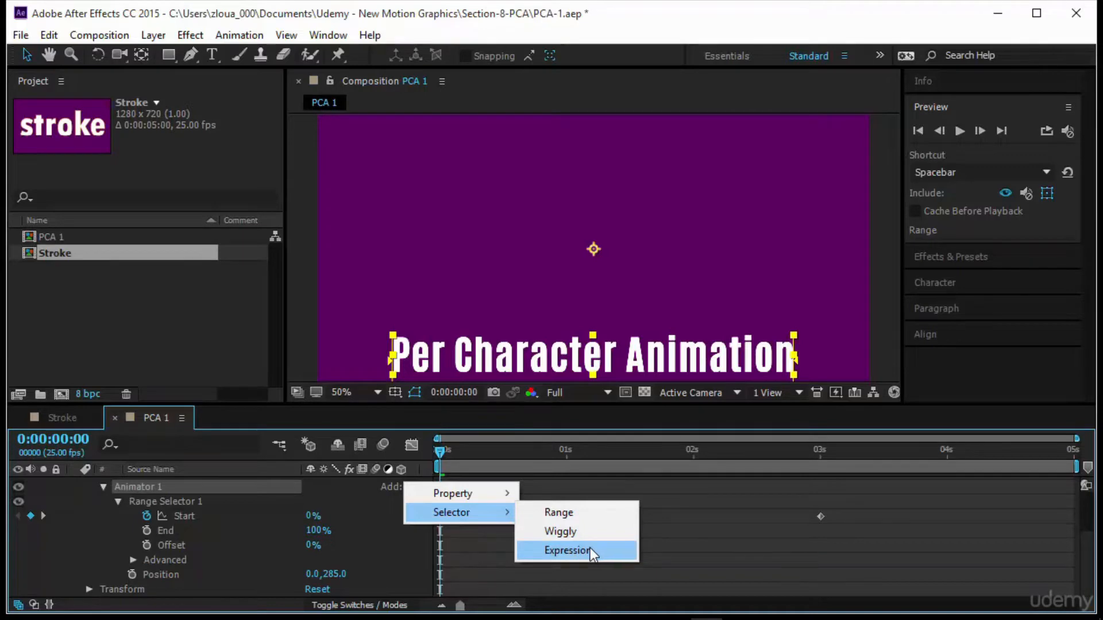
{"action": "mouse_move", "coordinate": [475, 492]}
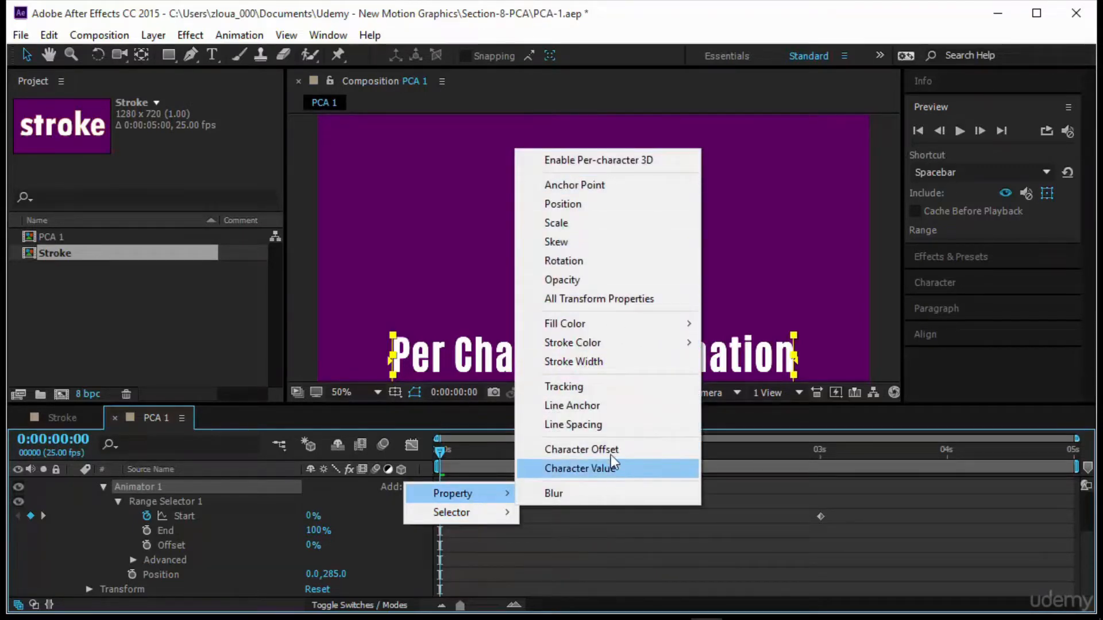
{"action": "left_click", "coordinate": [620, 256]}
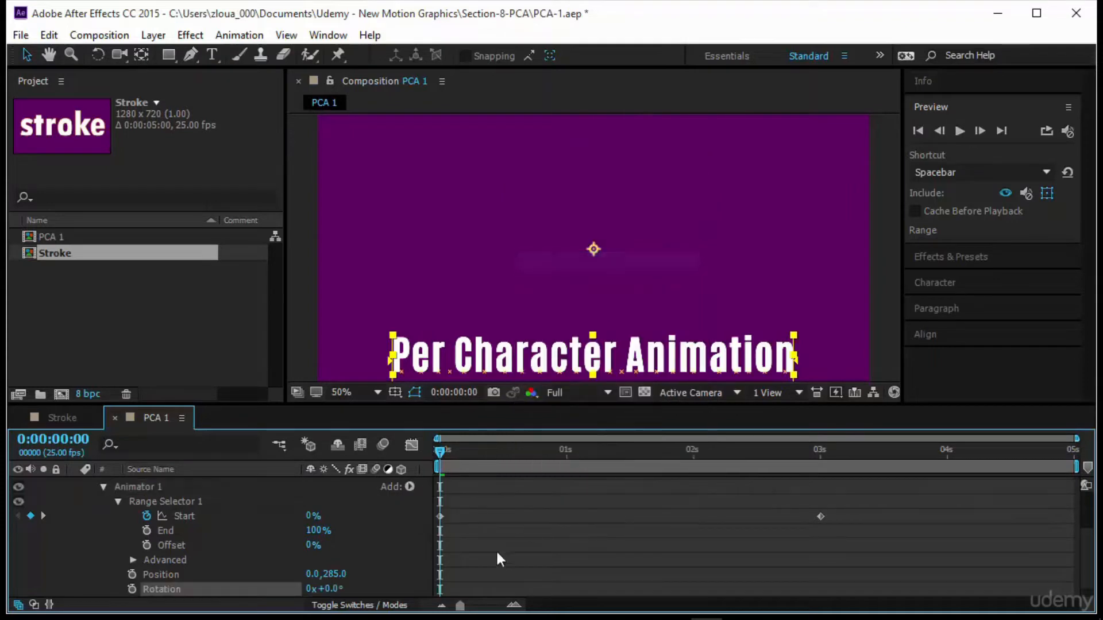
{"action": "scroll", "coordinate": [344, 571], "scroll_direction": "down", "scroll_amount": 1}
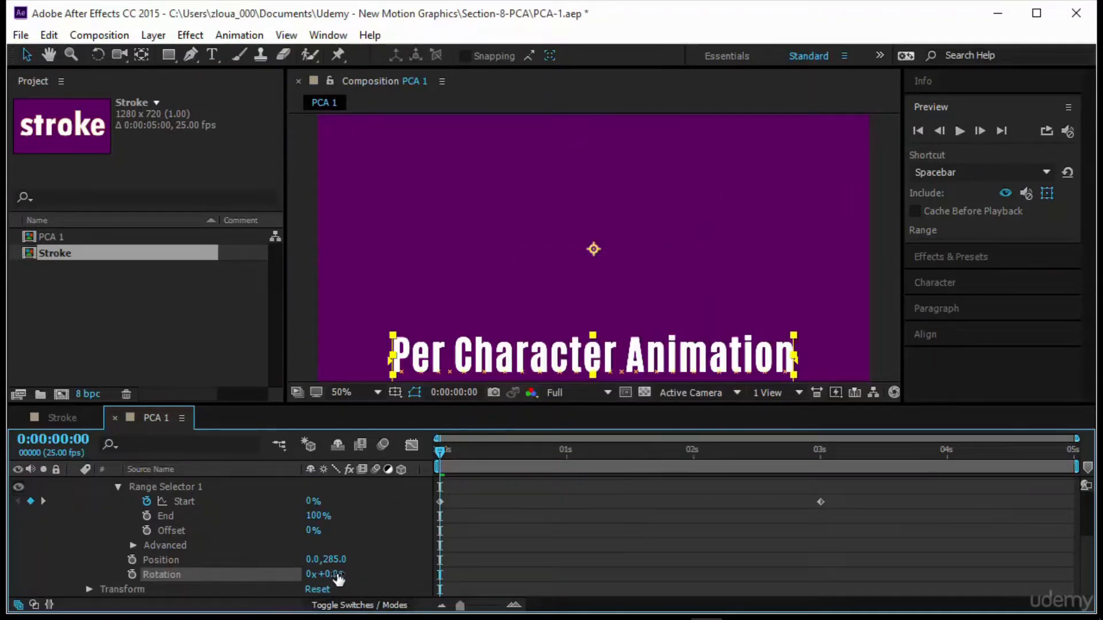
{"action": "left_click_drag", "start_coordinate": [338, 574], "coordinate": [383, 574]}
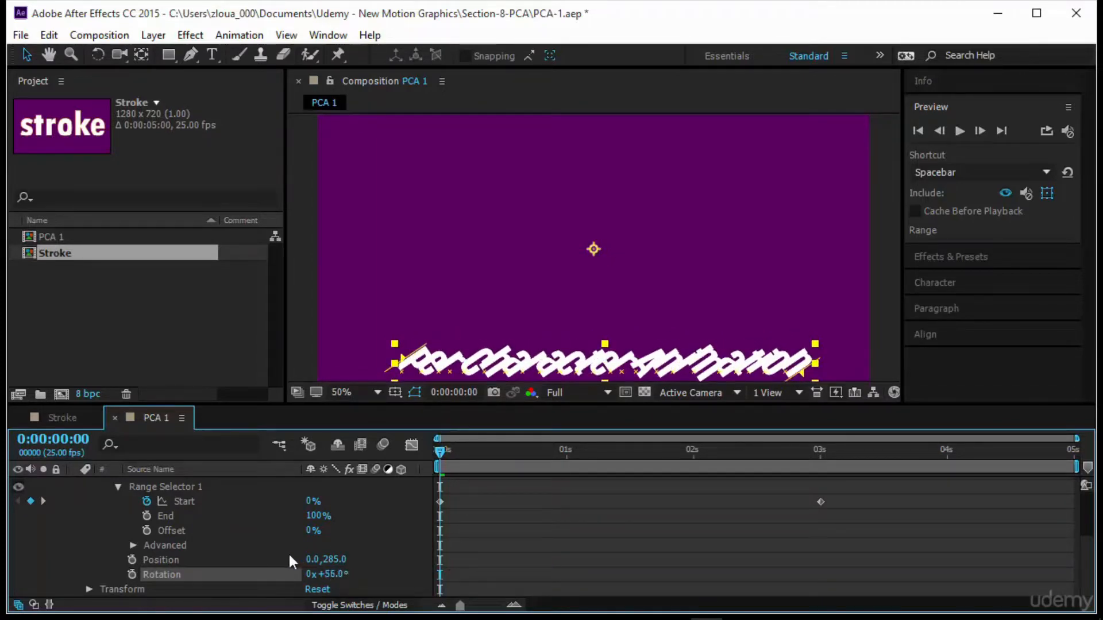
Step: Preview and scrub the combined position and rotation animation, and return to the first frame
{"action": "left_click", "coordinate": [961, 132]}
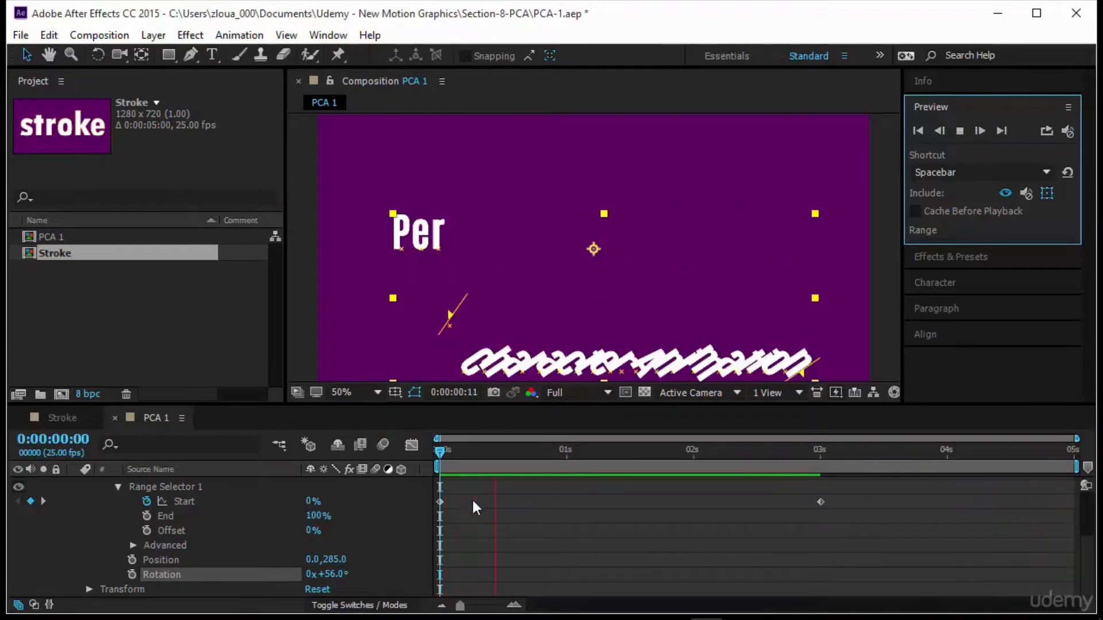
{"action": "left_click", "coordinate": [599, 540]}
{"action": "left_click_drag", "start_coordinate": [439, 449], "coordinate": [721, 501]}
{"action": "key", "text": "Home"}
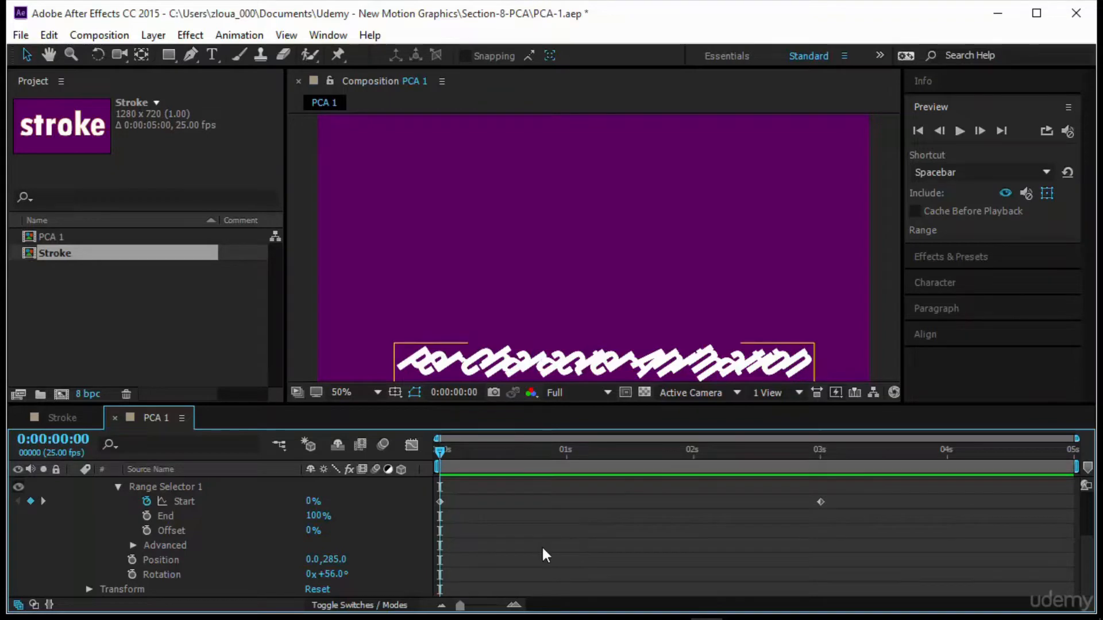
Step: Add the Scale property to Animator 1 alongside Position and Rotation
{"action": "left_click", "coordinate": [226, 486]}
{"action": "scroll", "coordinate": [235, 517], "scroll_direction": "up", "scroll_amount": 3}
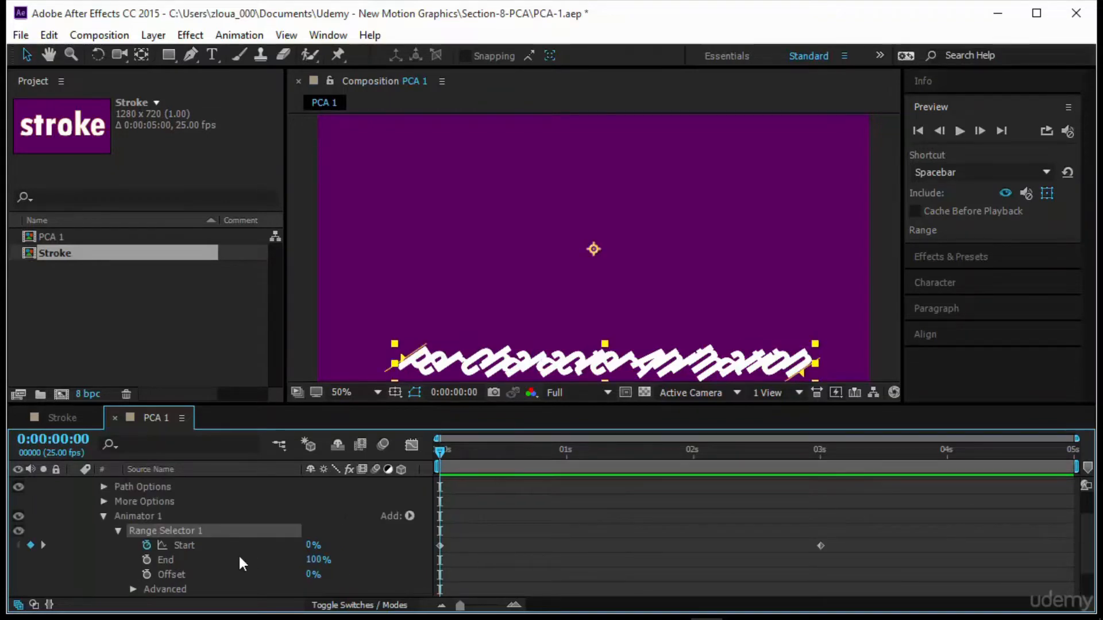
{"action": "left_click", "coordinate": [218, 515]}
{"action": "left_click", "coordinate": [409, 516]}
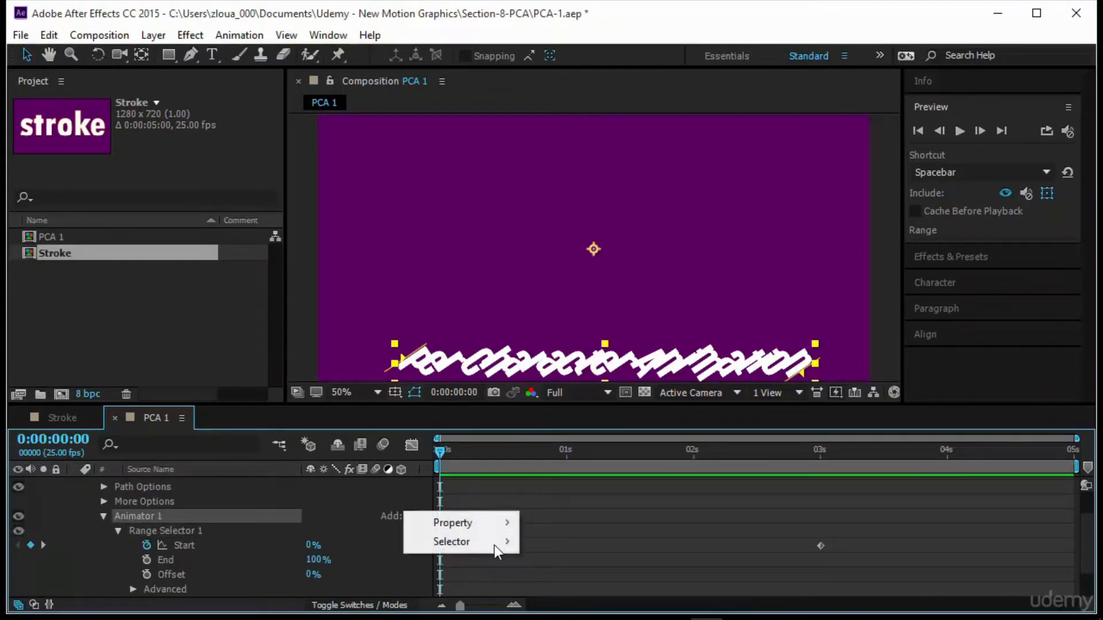
{"action": "mouse_move", "coordinate": [497, 525]}
{"action": "left_click", "coordinate": [603, 257]}
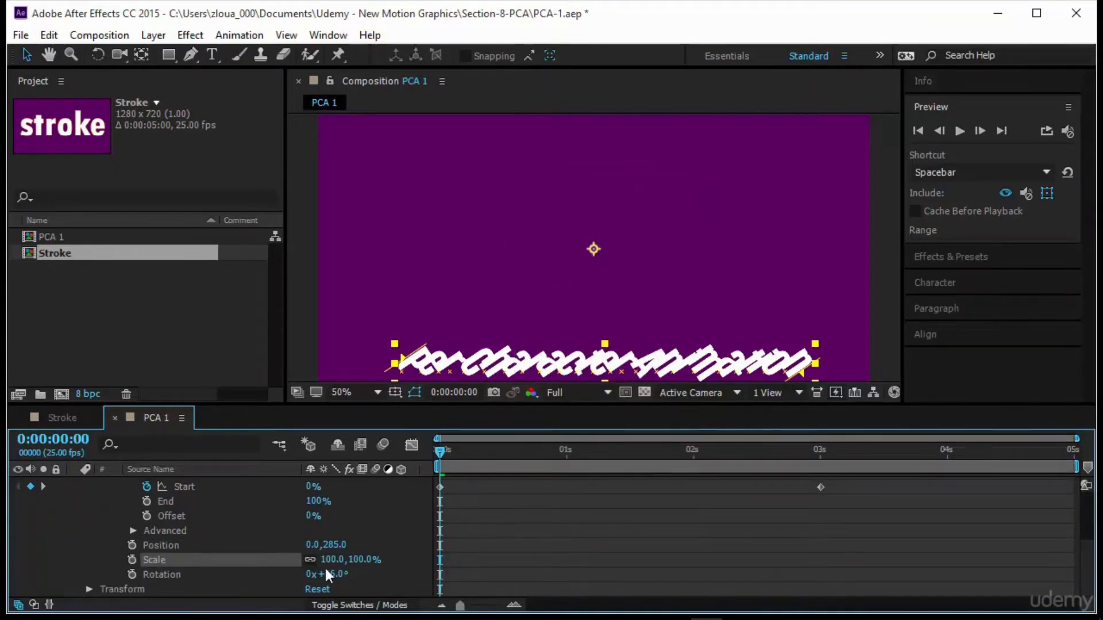
Step: Set Animator 1's Scale to 0% and preview the characters growing into place
{"action": "left_click", "coordinate": [363, 560]}
{"action": "type", "text": "0"}
{"action": "key", "text": "Return"}
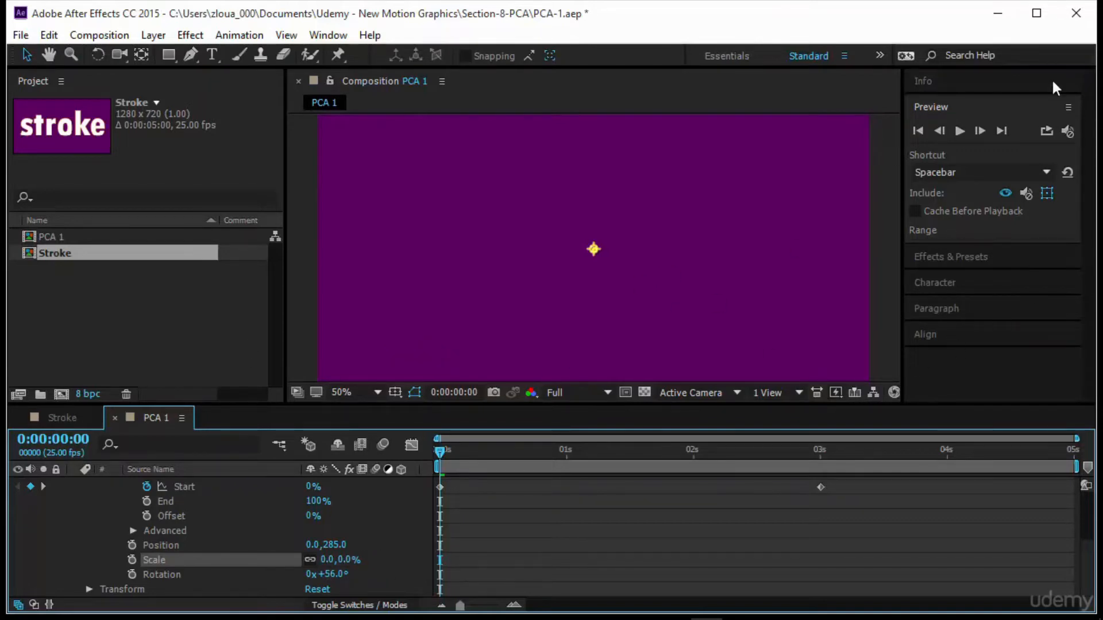
{"action": "left_click", "coordinate": [964, 124]}
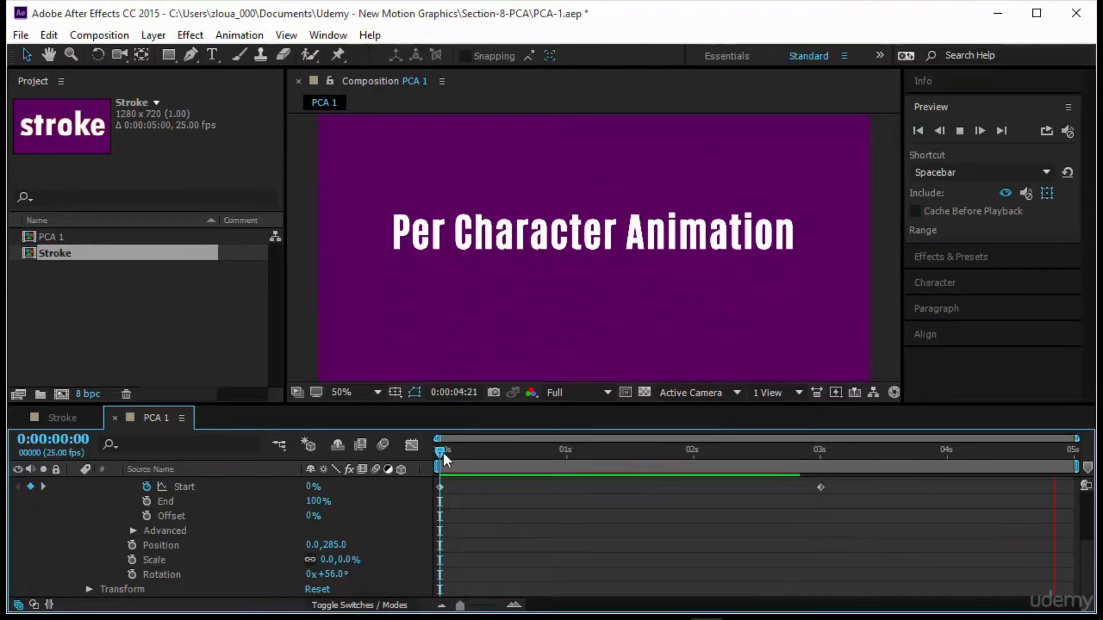
Step: Set Animator 1's Scale to 351% at the first frame
{"action": "mouse_move", "coordinate": [443, 453]}
{"action": "left_mouse_down"}
{"action": "mouse_move", "coordinate": [483, 457]}
{"action": "mouse_move", "coordinate": [430, 458]}
{"action": "mouse_move", "coordinate": [485, 463]}
{"action": "mouse_move", "coordinate": [433, 466]}
{"action": "left_mouse_up"}
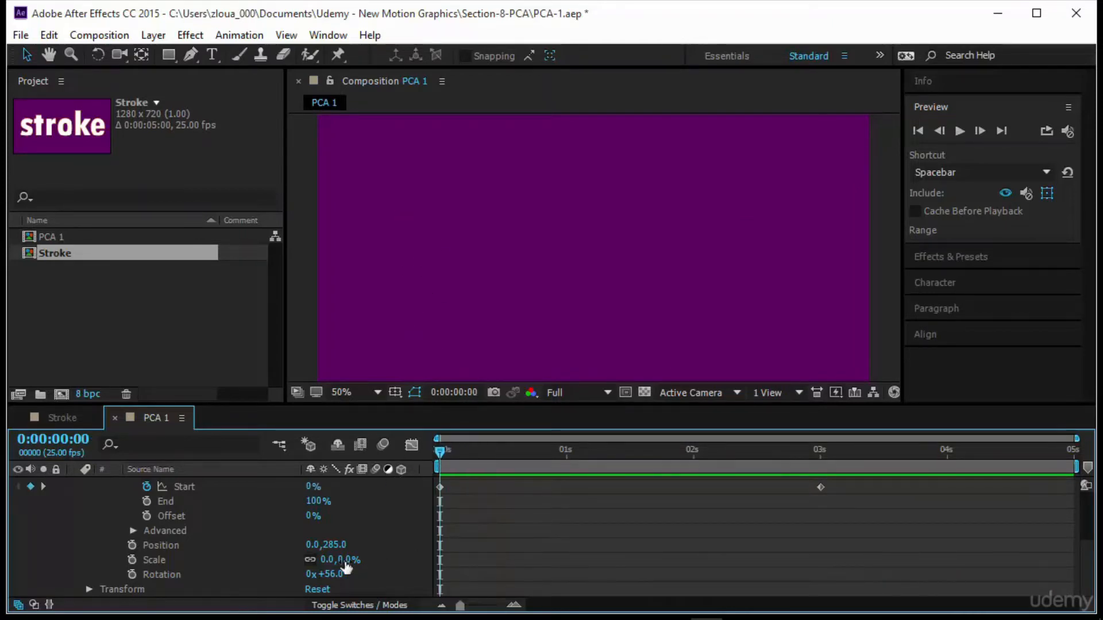
{"action": "left_click_drag", "start_coordinate": [346, 568], "coordinate": [652, 566]}
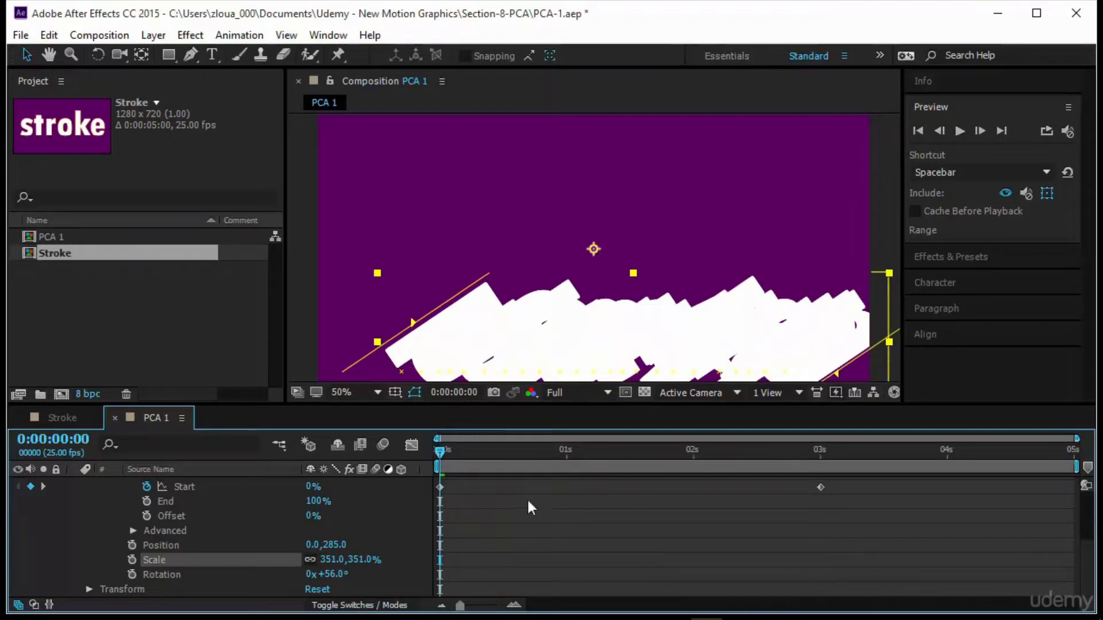
Step: Preview the enlarged-scale animation, then add the Blur property to Animator 1 and set it to 30.0, 30.0
{"action": "left_click", "coordinate": [960, 130]}
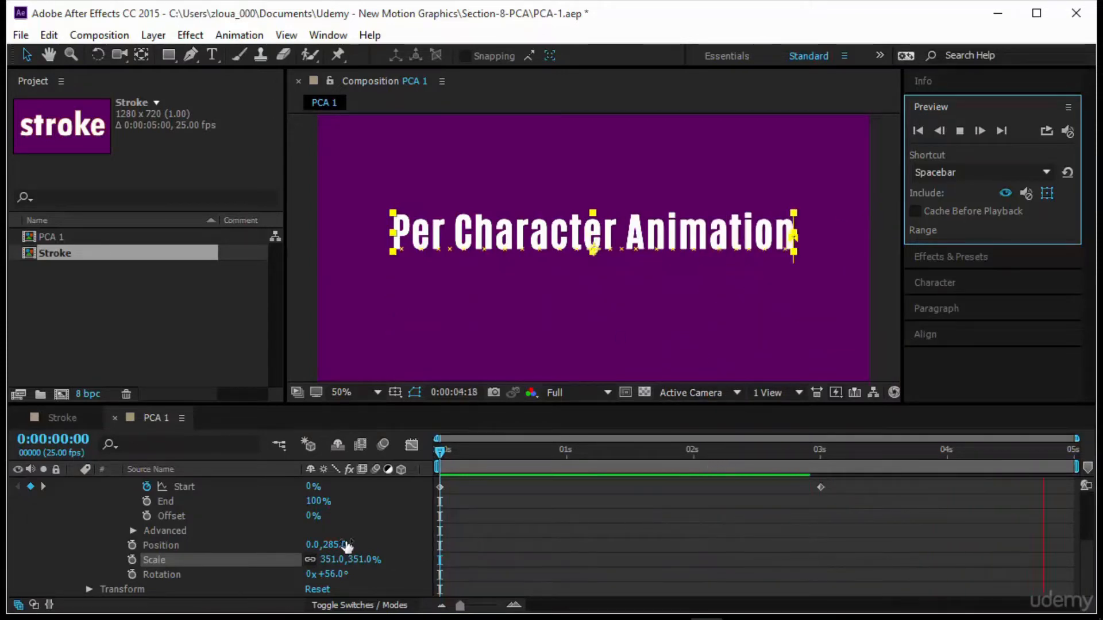
{"action": "scroll", "coordinate": [346, 541], "scroll_direction": "up", "scroll_amount": 3}
{"action": "left_click", "coordinate": [408, 546]}
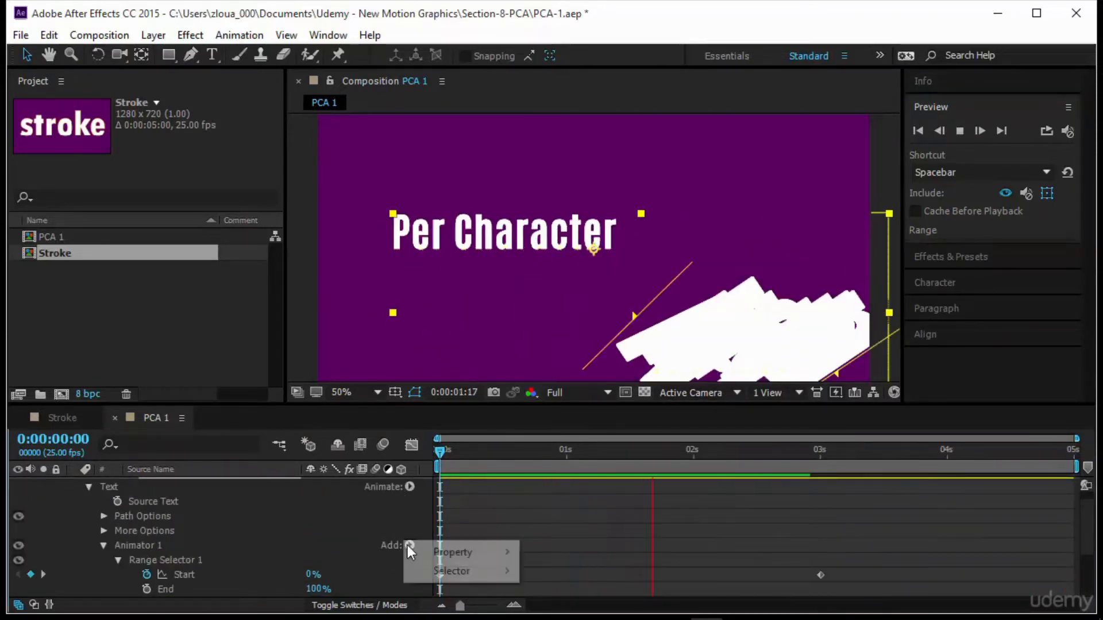
{"action": "mouse_move", "coordinate": [443, 548]}
{"action": "left_click", "coordinate": [571, 553]}
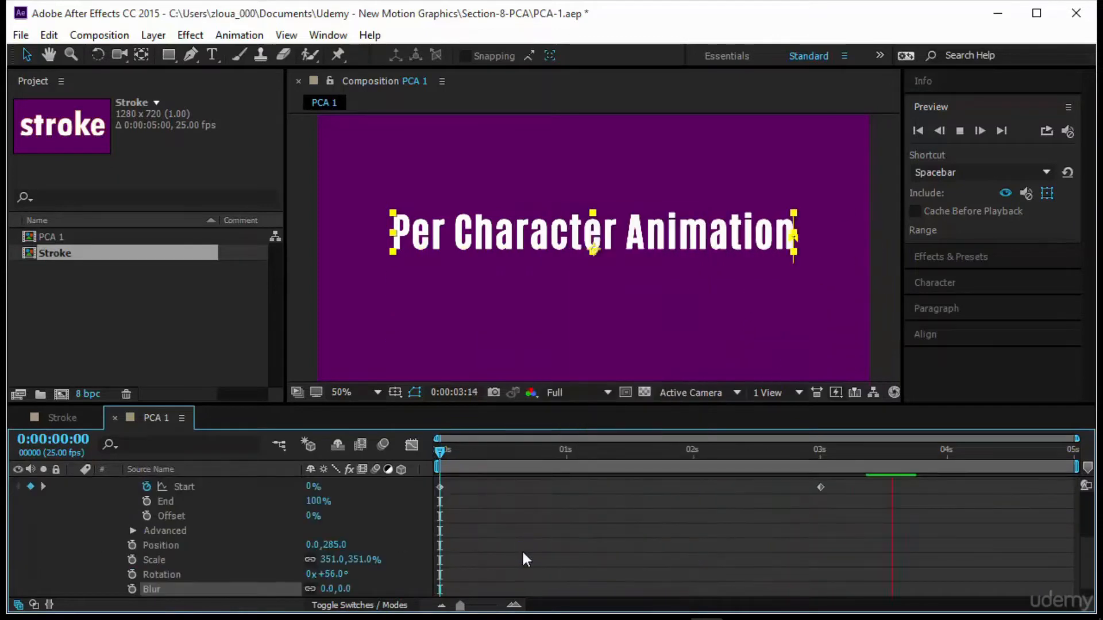
{"action": "left_click_drag", "start_coordinate": [348, 574], "coordinate": [367, 573]}
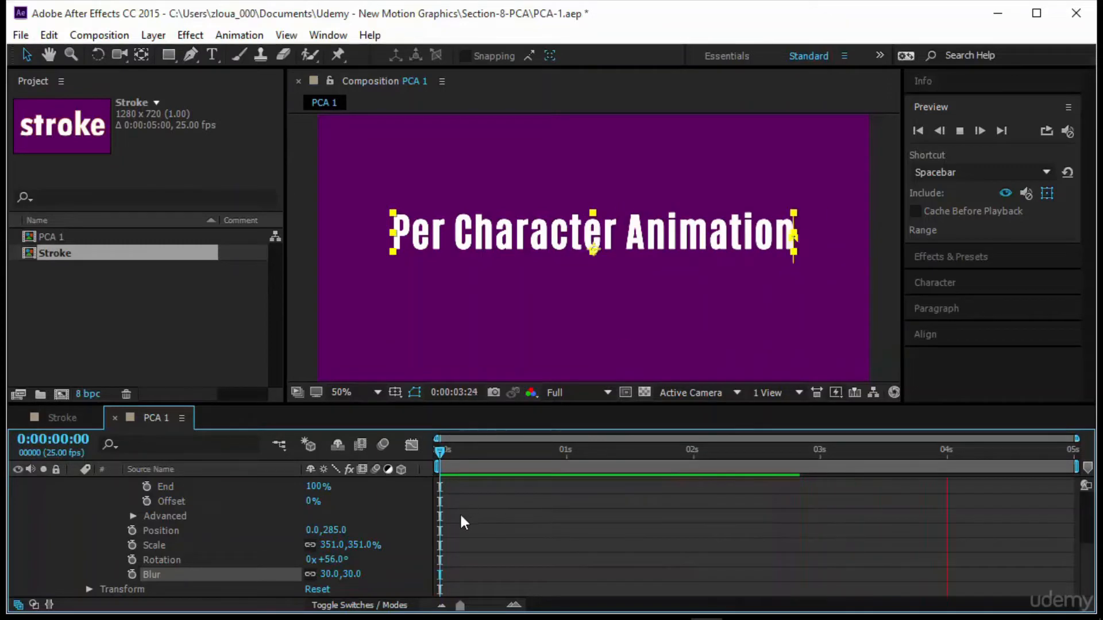
Step: Add the Opacity property to Animator 1
{"action": "scroll", "coordinate": [402, 509], "scroll_direction": "up", "scroll_amount": 3}
{"action": "left_click", "coordinate": [406, 530]}
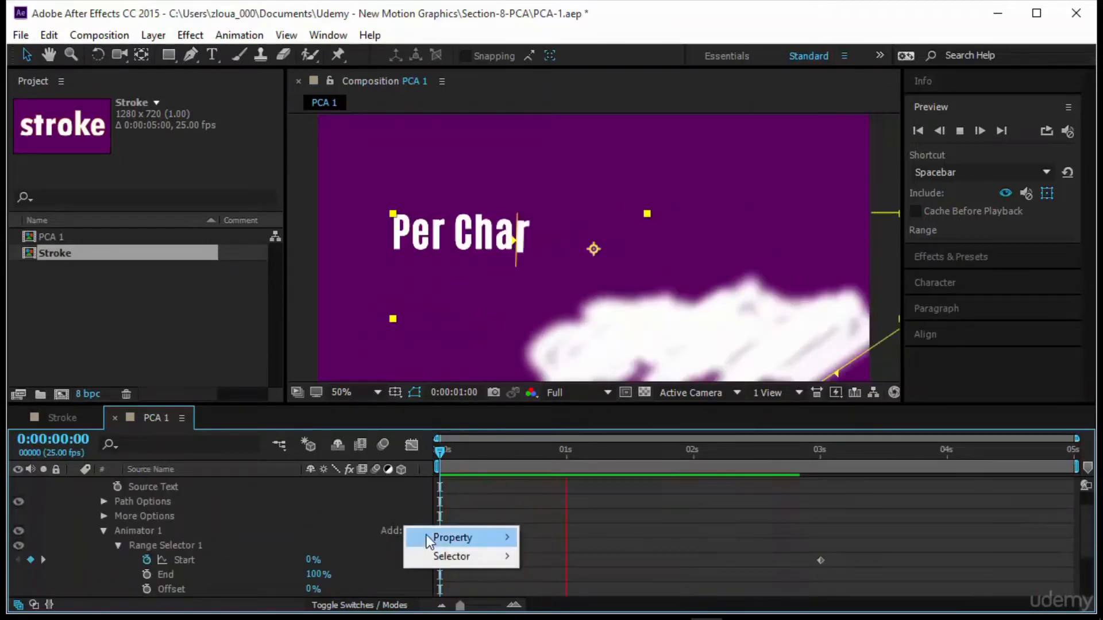
{"action": "mouse_move", "coordinate": [446, 543]}
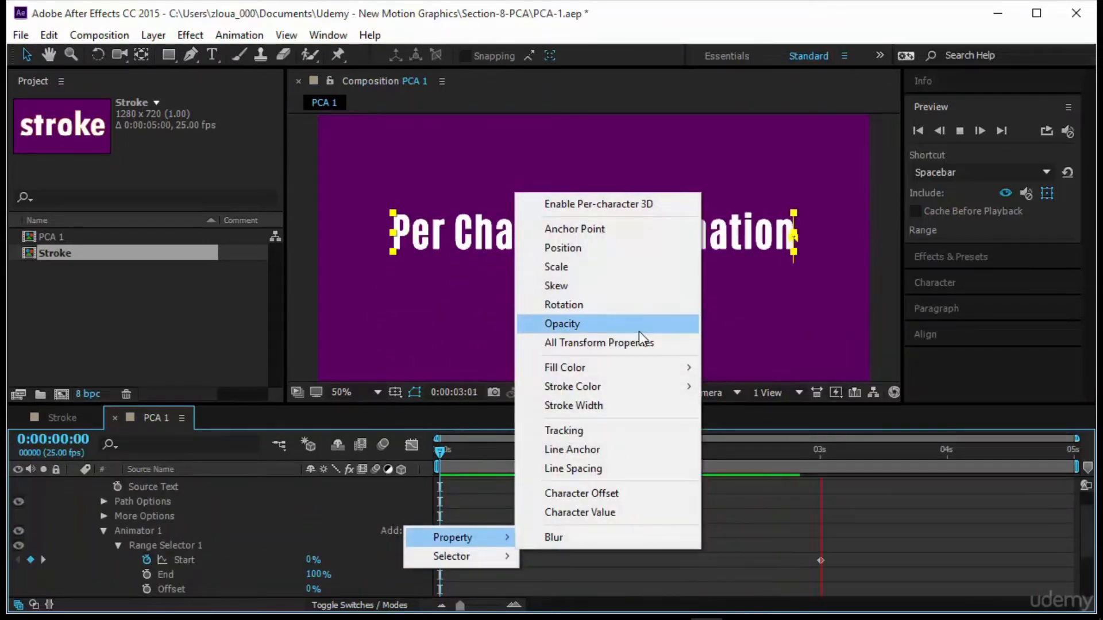
{"action": "left_click", "coordinate": [640, 322]}
Step: Set Animator 1's Opacity to 0% at the first frame and preview the characters fading in
{"action": "scroll", "coordinate": [451, 532], "scroll_direction": "down", "scroll_amount": 2}
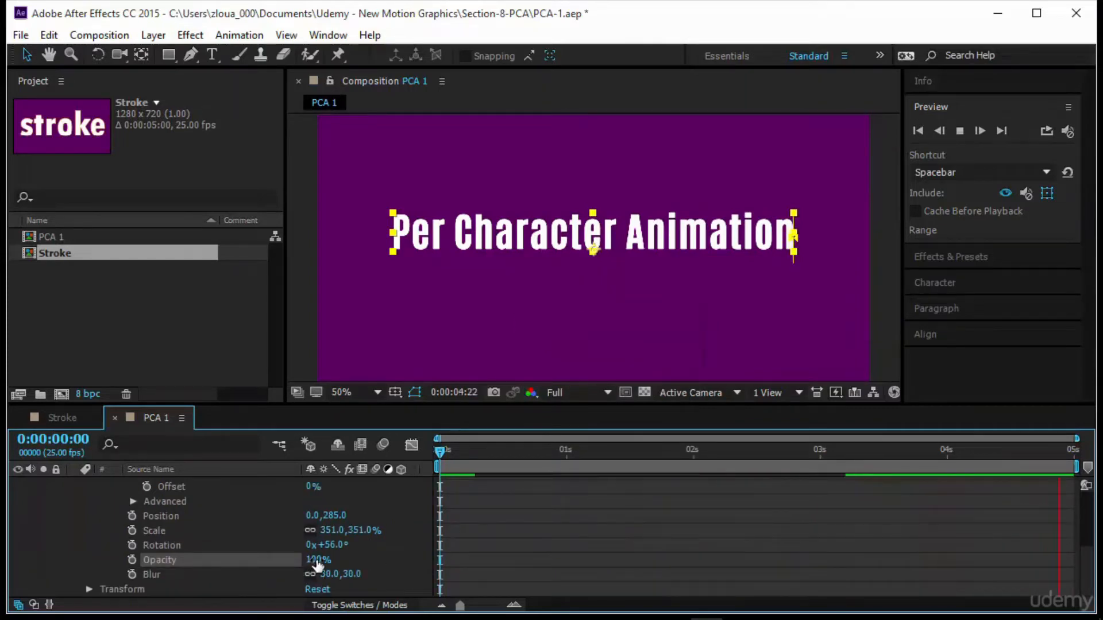
{"action": "left_click", "coordinate": [439, 452]}
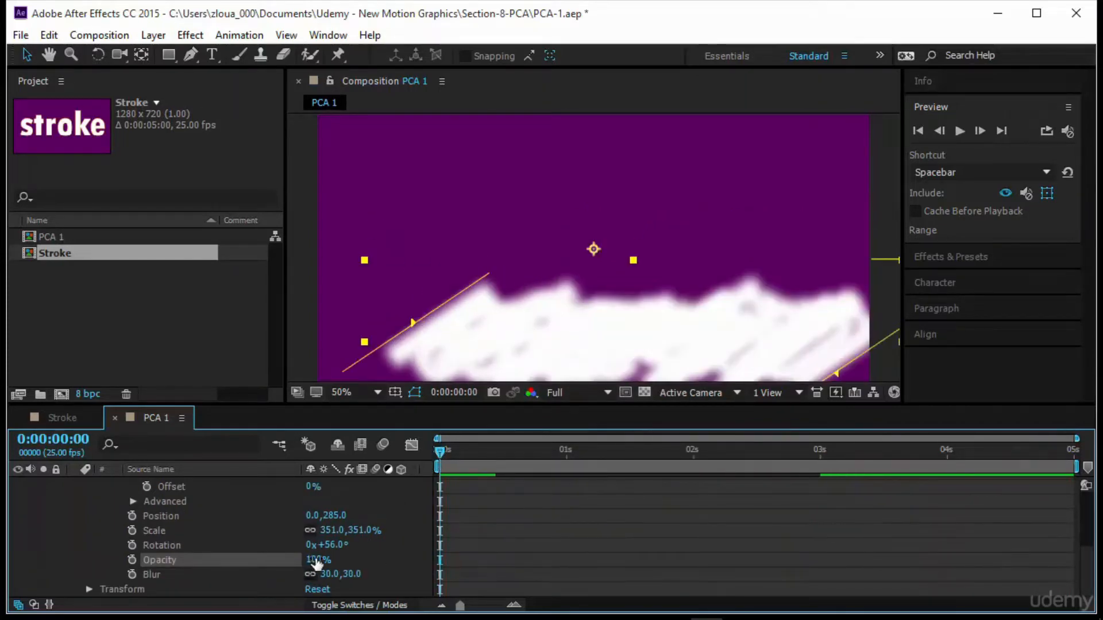
{"action": "left_click_drag", "start_coordinate": [314, 559], "coordinate": [230, 562]}
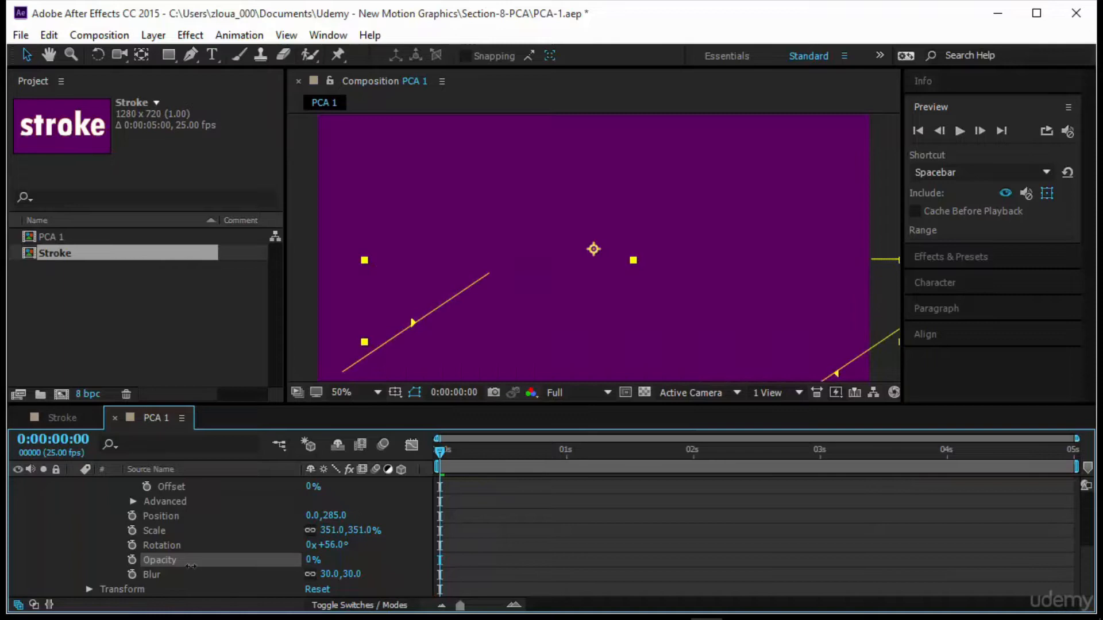
{"action": "left_click", "coordinate": [576, 536]}
{"action": "left_click", "coordinate": [959, 130]}
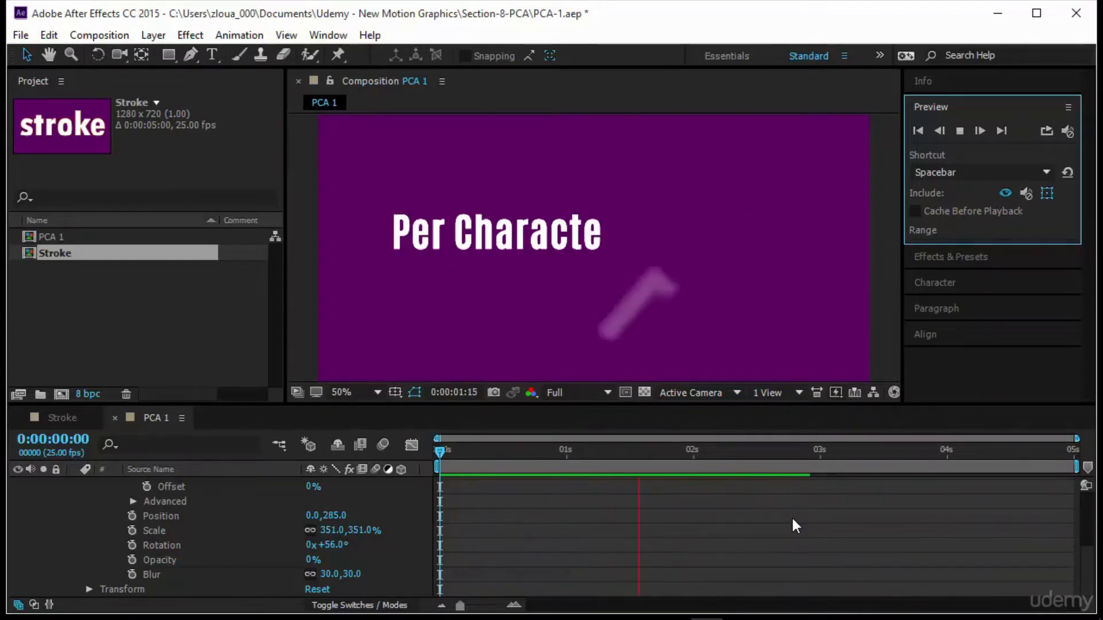
{"action": "left_click", "coordinate": [432, 450]}
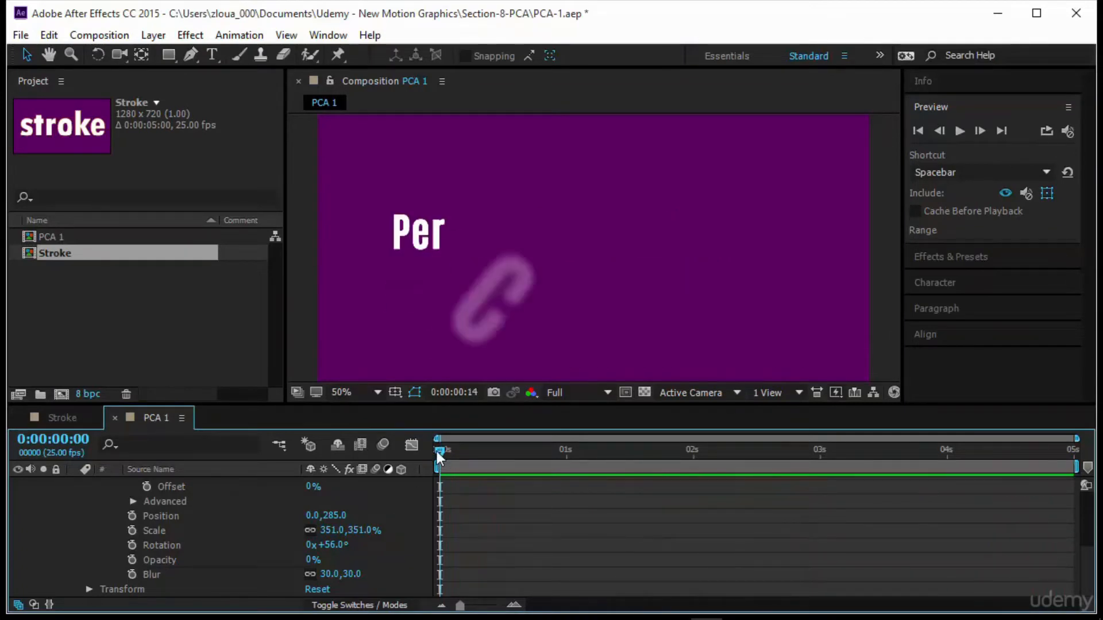
{"action": "key", "text": "space"}
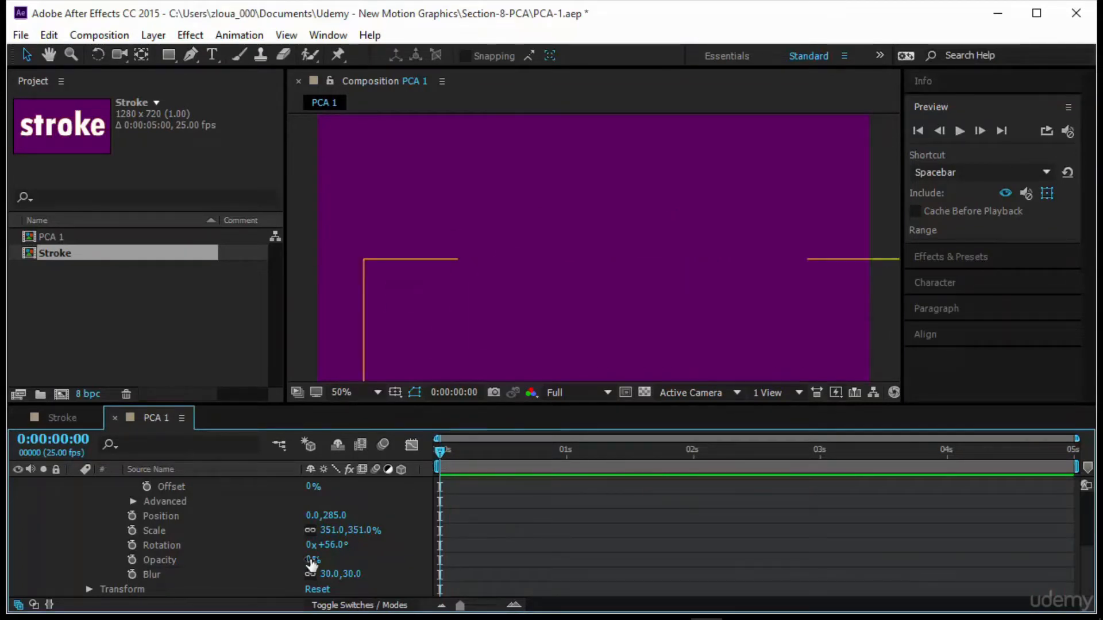
Step: Restore Animator 1's Opacity to 100%, then set its Position to 0.0, -163.0 and Rotation to -45°
{"action": "left_click_drag", "start_coordinate": [312, 563], "coordinate": [373, 563]}
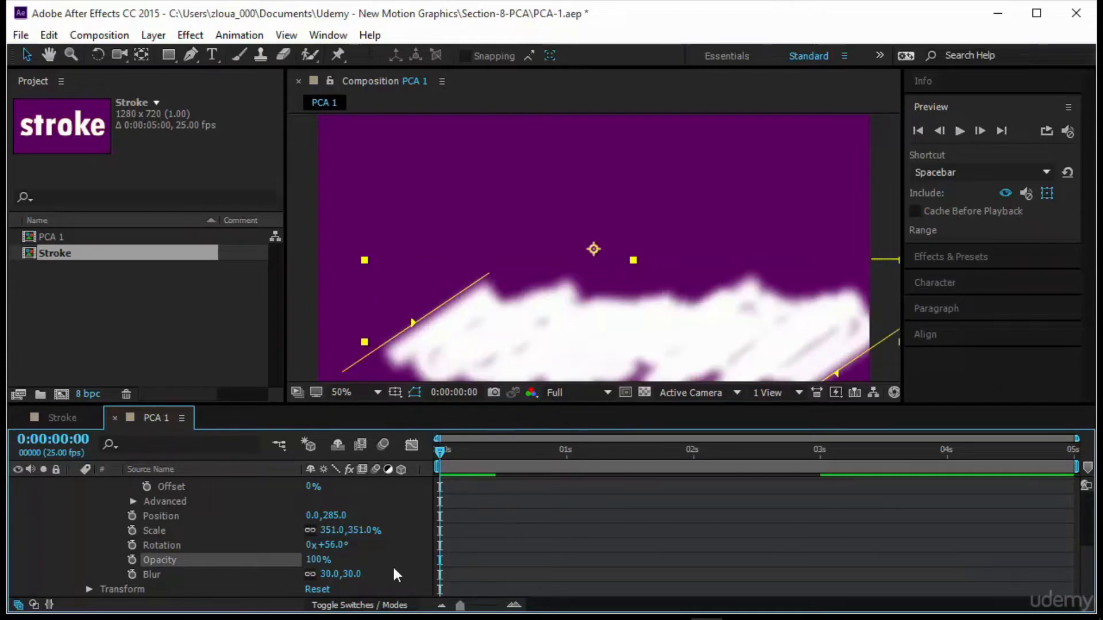
{"action": "left_click_drag", "start_coordinate": [340, 515], "coordinate": [85, 563]}
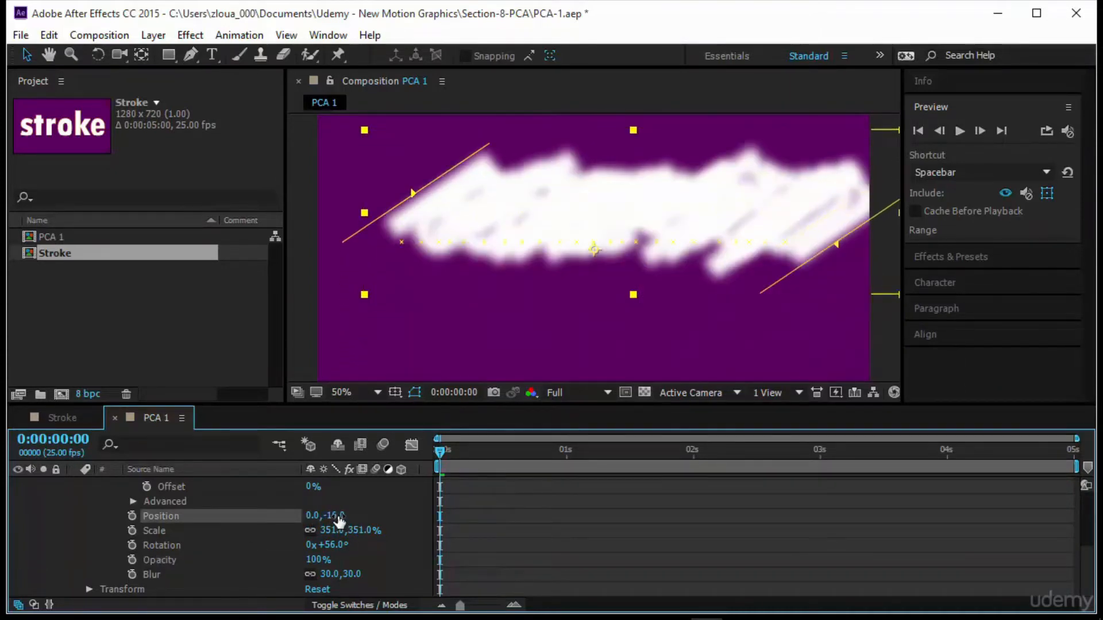
{"action": "left_click_drag", "start_coordinate": [336, 516], "coordinate": [242, 548]}
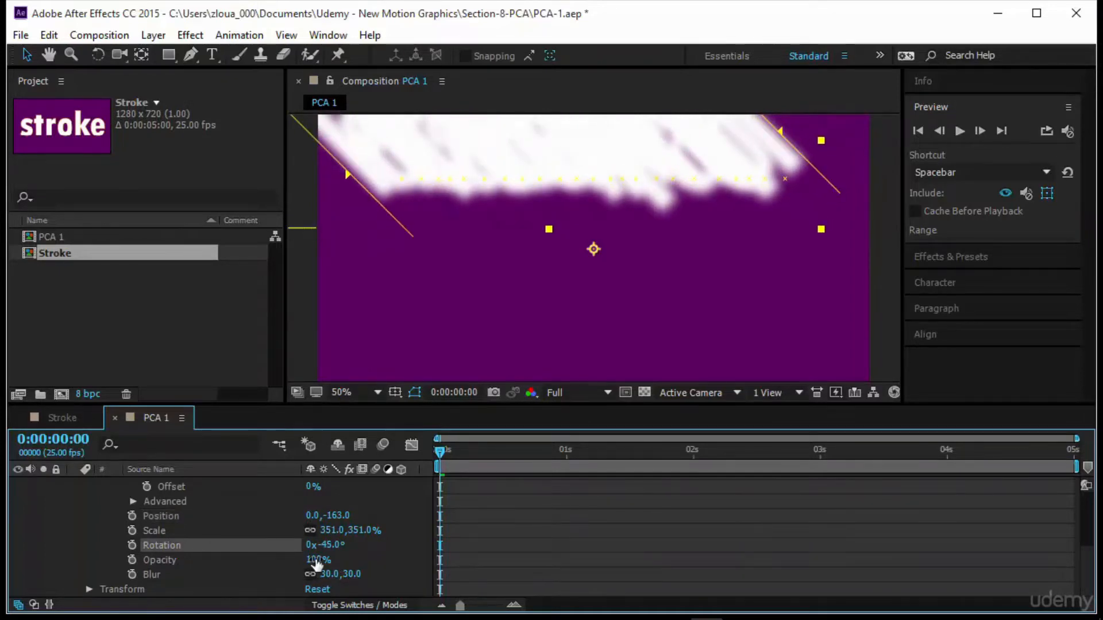
Step: Set Animator 1's Opacity back to 0% and preview the characters dropping in from above
{"action": "left_click_drag", "start_coordinate": [316, 563], "coordinate": [231, 561]}
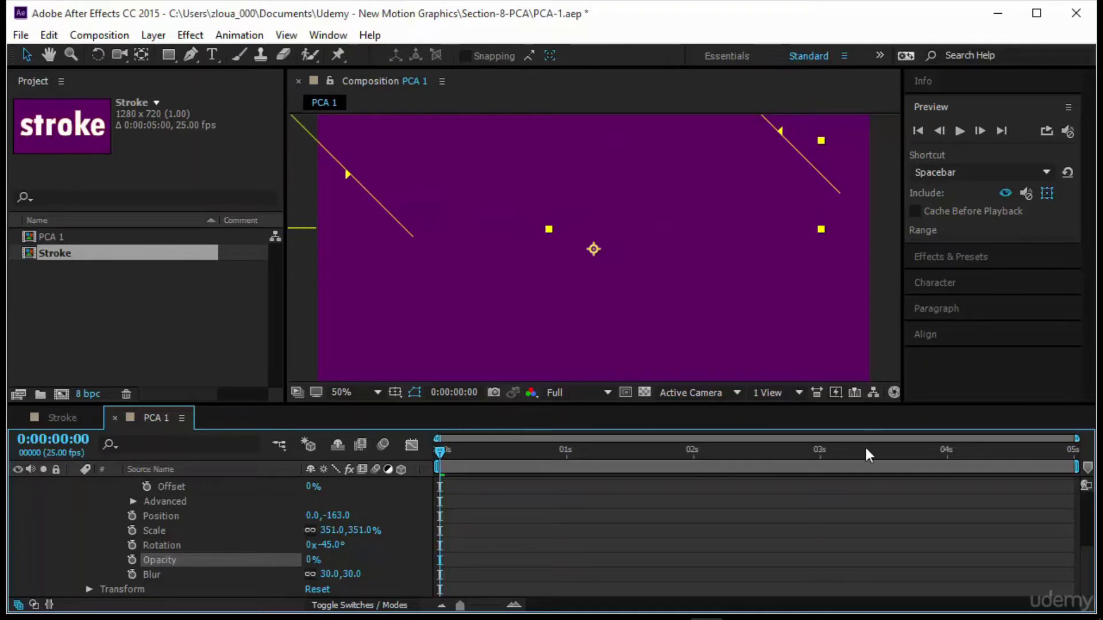
{"action": "left_click", "coordinate": [874, 514]}
{"action": "left_click", "coordinate": [960, 131]}
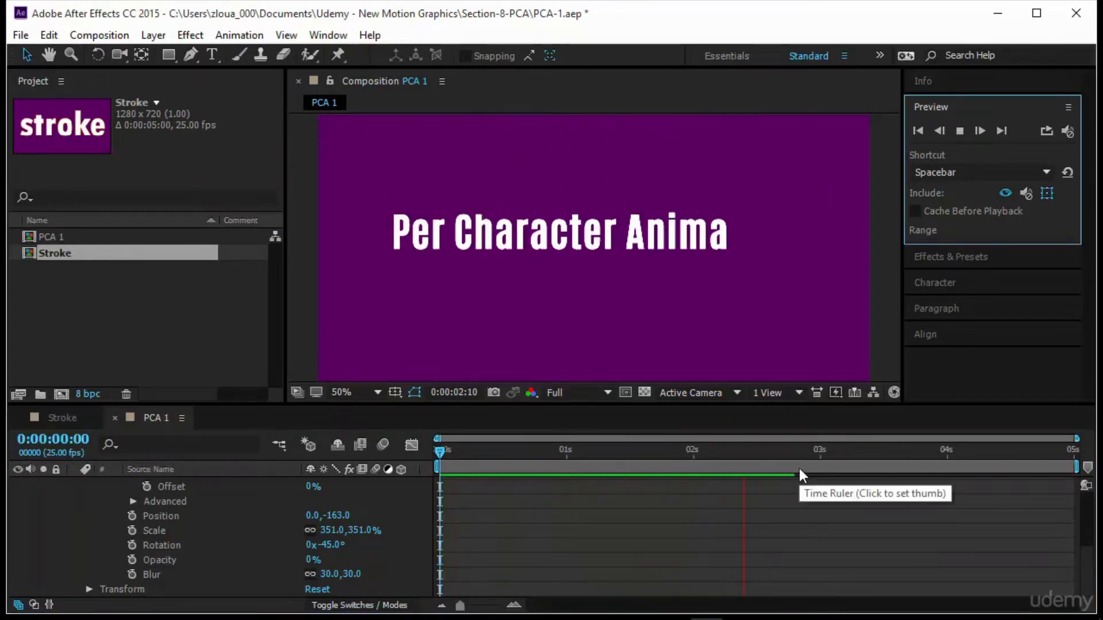
Step: Move the second Range Selector Start keyframe to 1 second and preview the faster animation
{"action": "scroll", "coordinate": [909, 527], "scroll_direction": "up", "scroll_amount": 2}
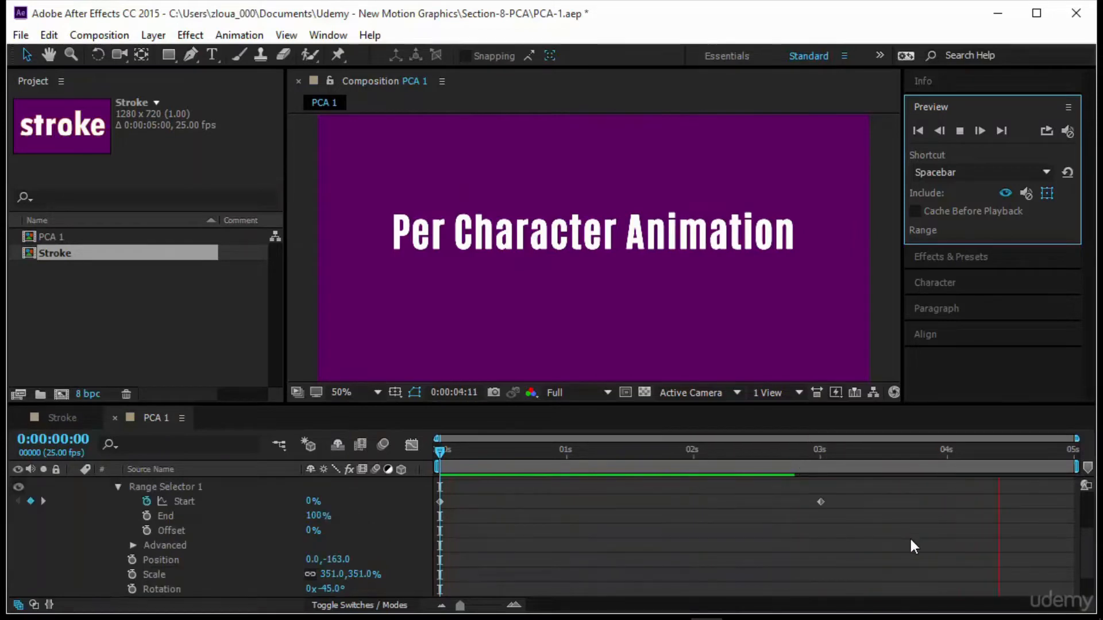
{"action": "left_click_drag", "start_coordinate": [822, 502], "coordinate": [694, 502]}
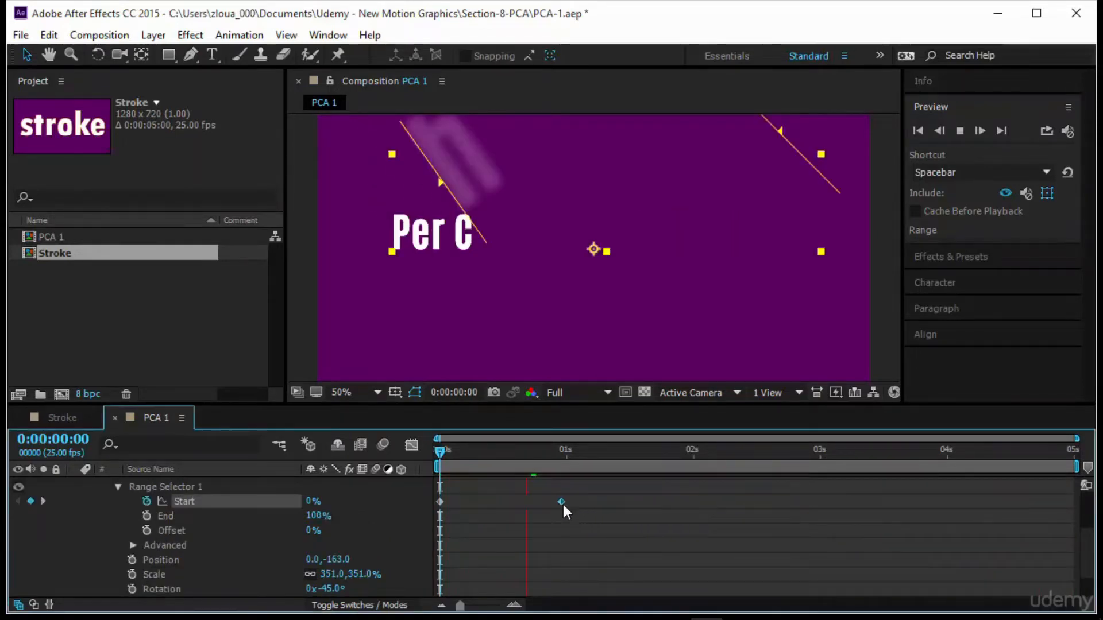
{"action": "left_click_drag", "start_coordinate": [563, 502], "coordinate": [565, 503]}
{"action": "key", "text": "space"}
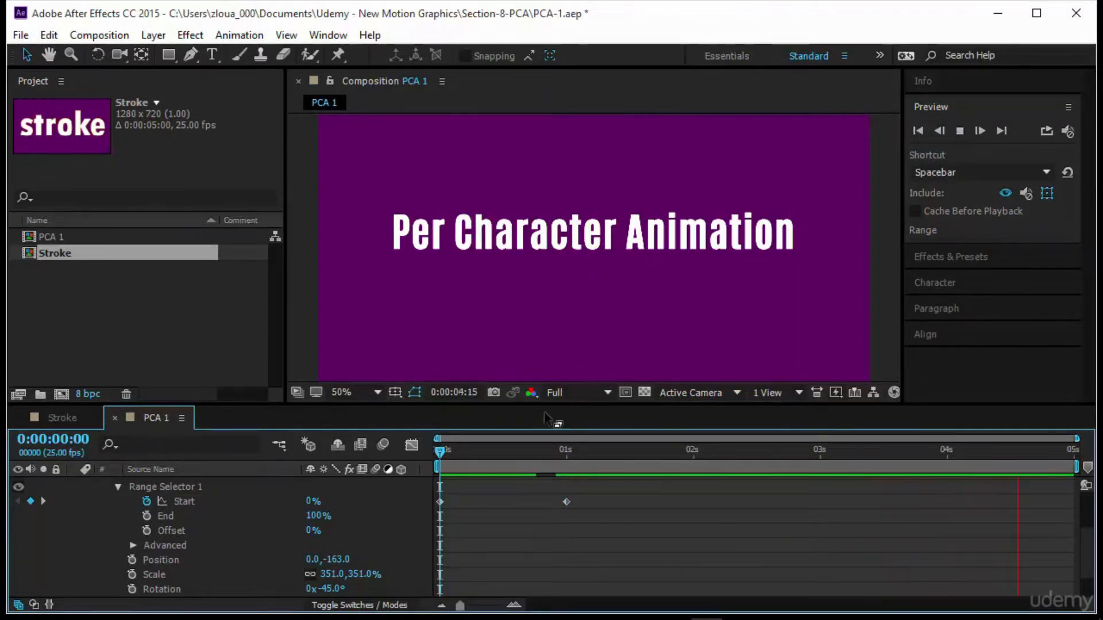
{"action": "key", "text": "space"}
Step: Replay the shortened text animation from the first frame to check its timing
{"action": "left_click", "coordinate": [959, 131]}
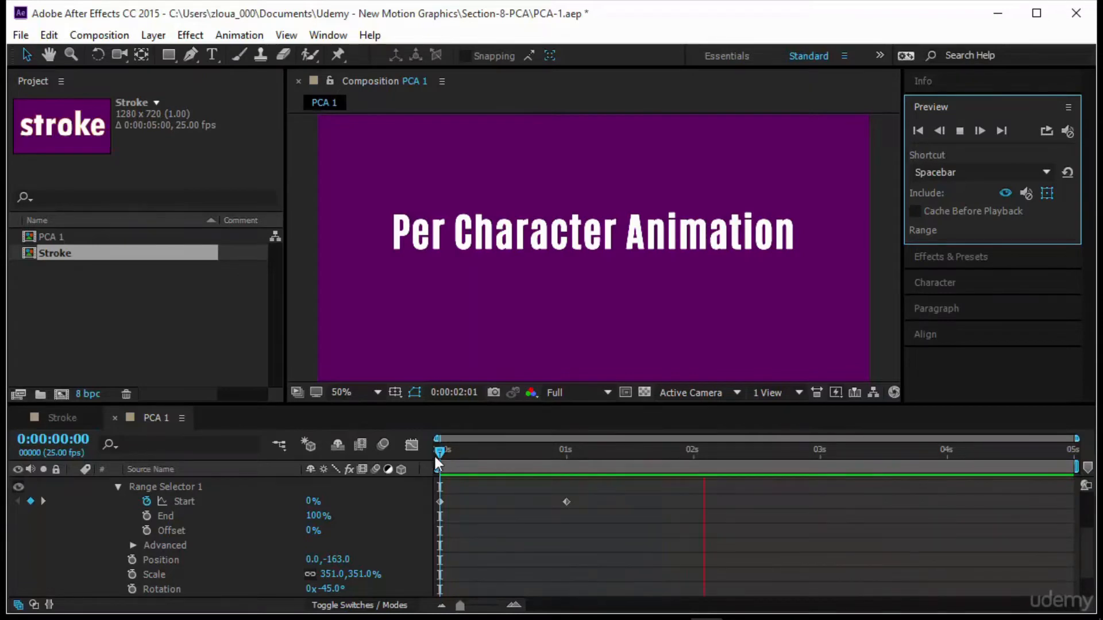
{"action": "left_click_drag", "start_coordinate": [433, 452], "coordinate": [361, 506]}
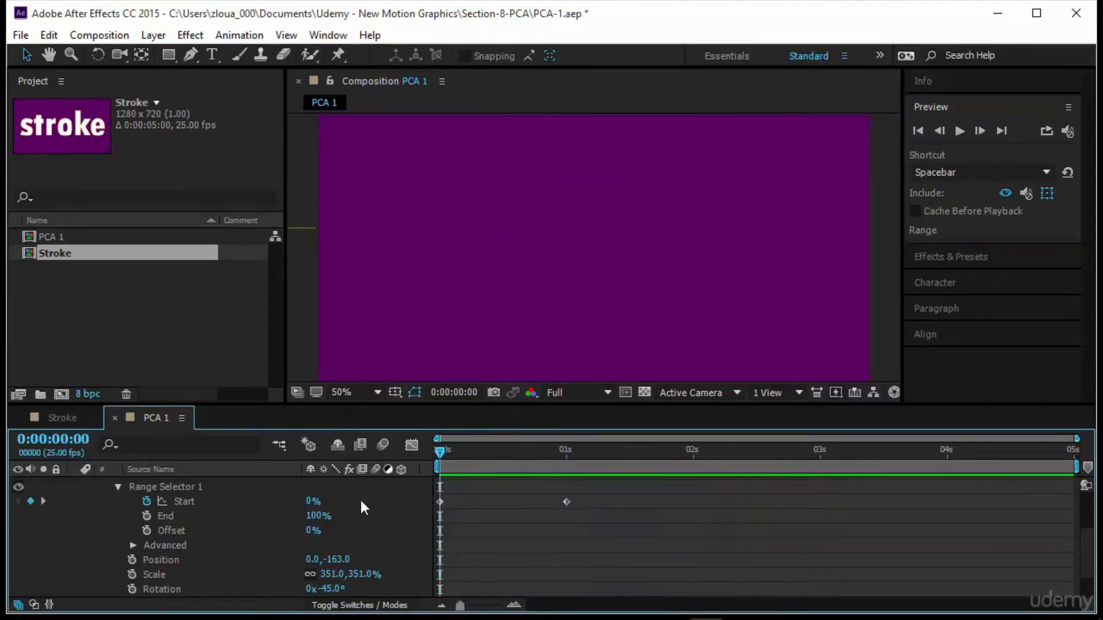
{"action": "left_click", "coordinate": [960, 130]}
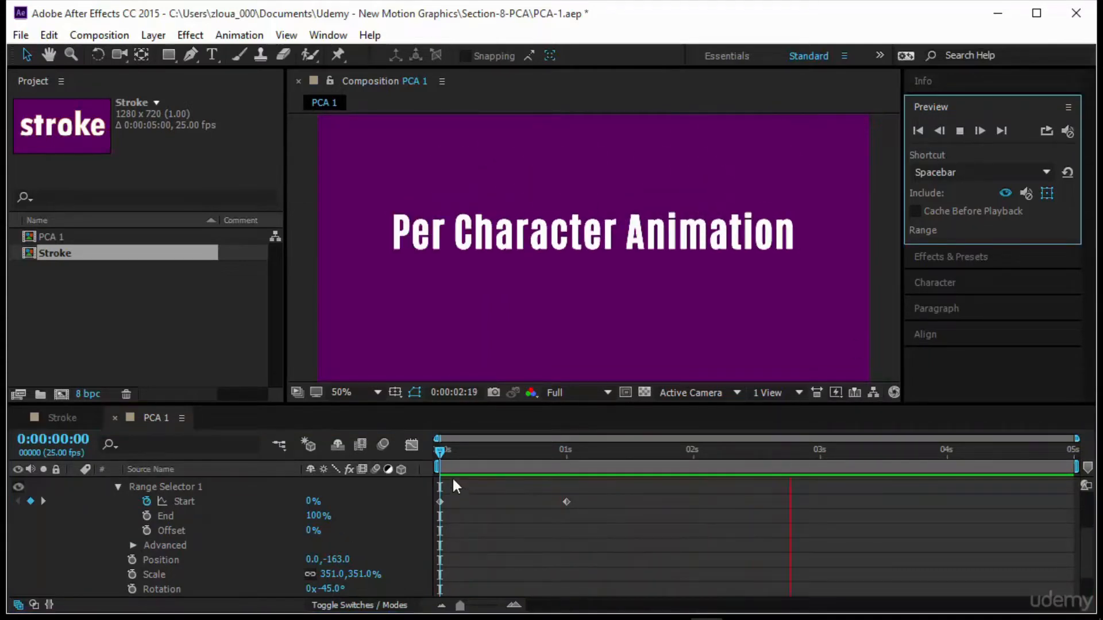
{"action": "left_click", "coordinate": [443, 449]}
Step: Unlink Animator 1's Scale dimensions, set them to 0.0, 517.0%, and preview the stretched characters
{"action": "scroll", "coordinate": [381, 522], "scroll_direction": "down", "scroll_amount": 2}
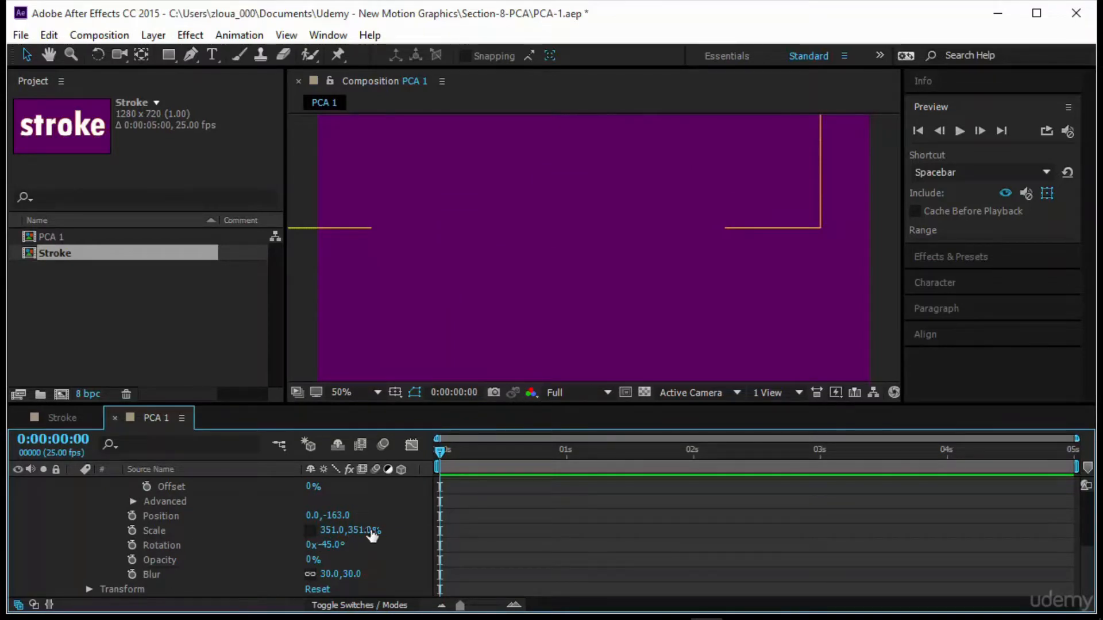
{"action": "left_click", "coordinate": [344, 530]}
{"action": "type", "text": "0"}
{"action": "key", "text": "Return"}
{"action": "left_click_drag", "start_coordinate": [355, 530], "coordinate": [589, 579]}
{"action": "left_click", "coordinate": [589, 575]}
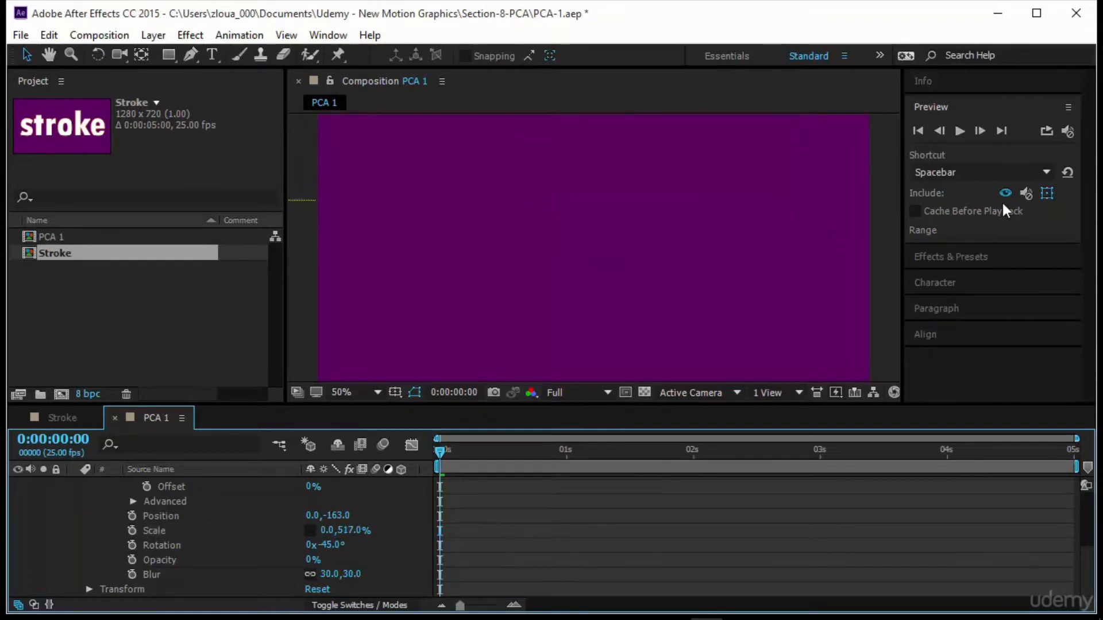
{"action": "left_click", "coordinate": [958, 128]}
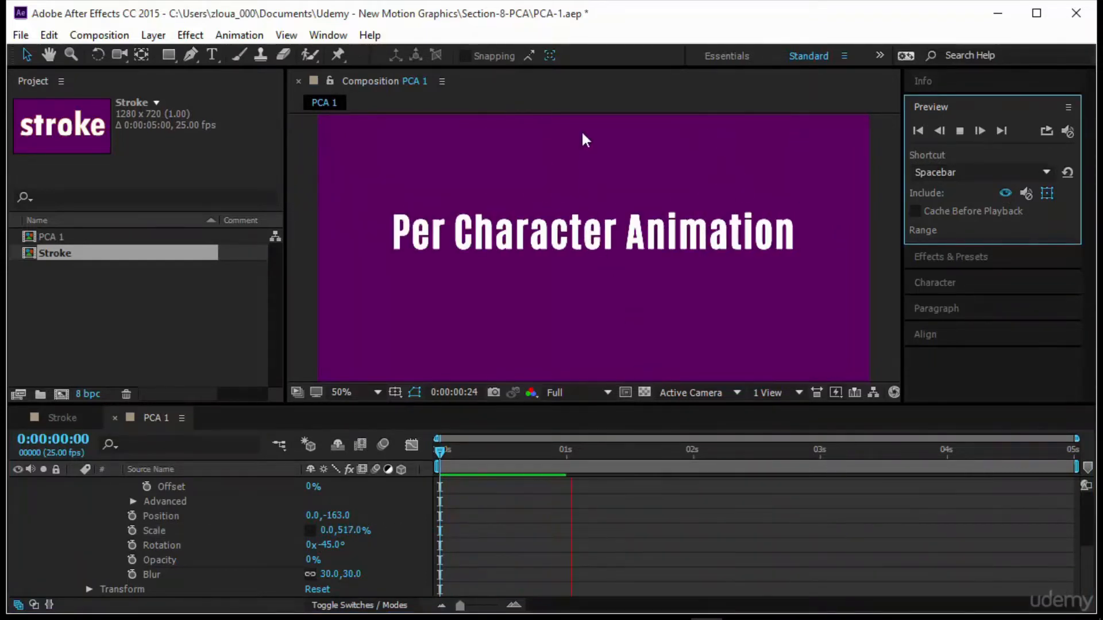
Step: Set Animator 1's Rotation to 0° and preview the characters from the first frame
{"action": "left_click", "coordinate": [335, 544]}
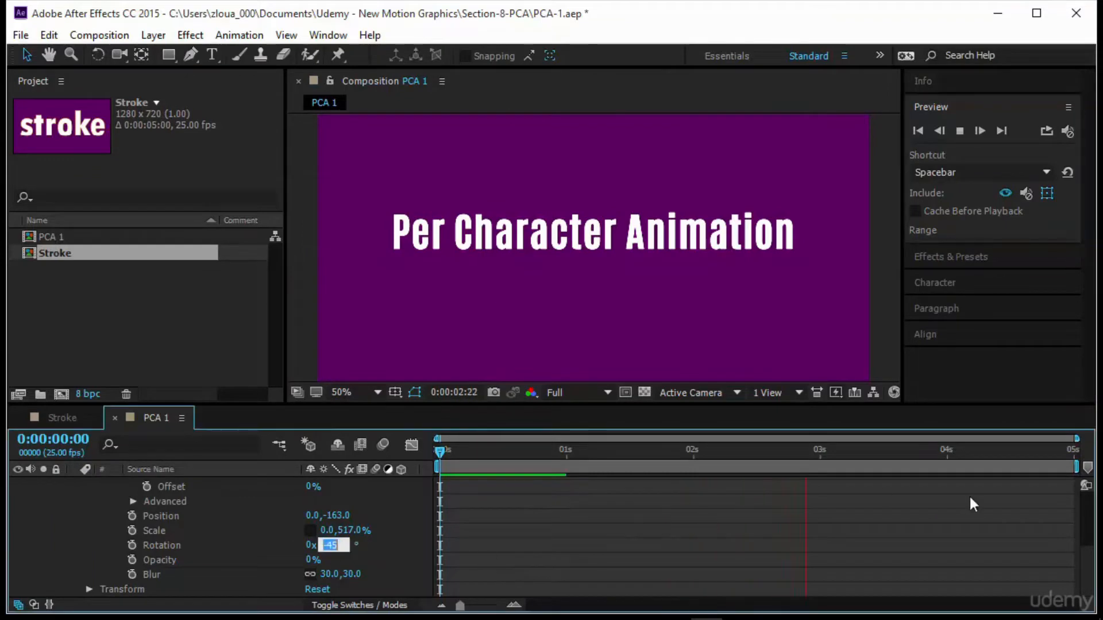
{"action": "type", "text": "0"}
{"action": "key", "text": "Return"}
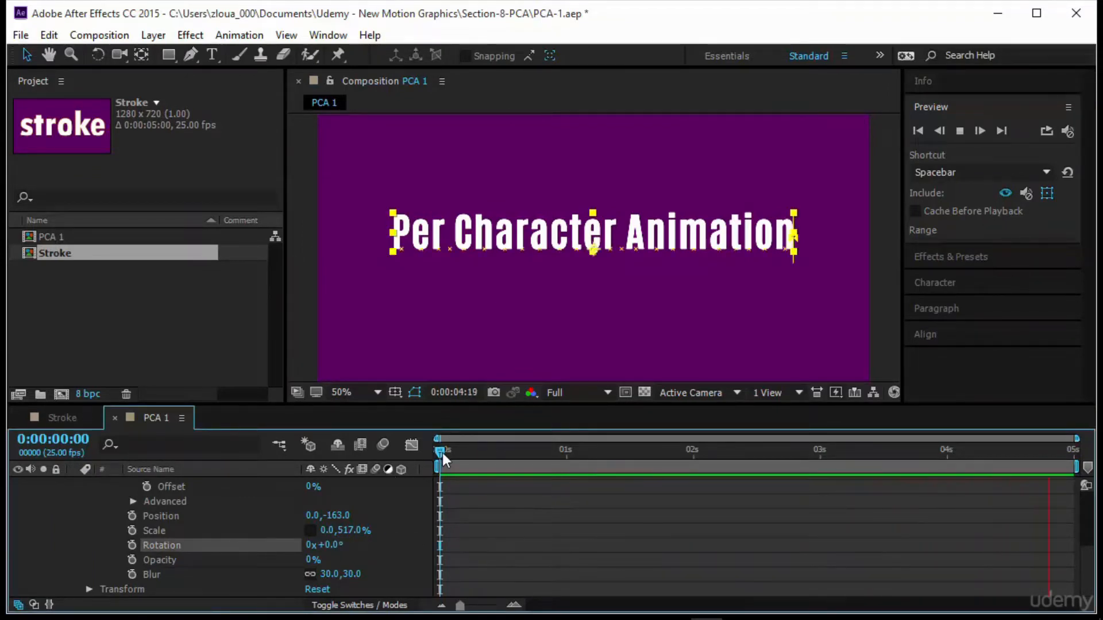
{"action": "key", "text": "space"}
{"action": "left_click", "coordinate": [958, 129]}
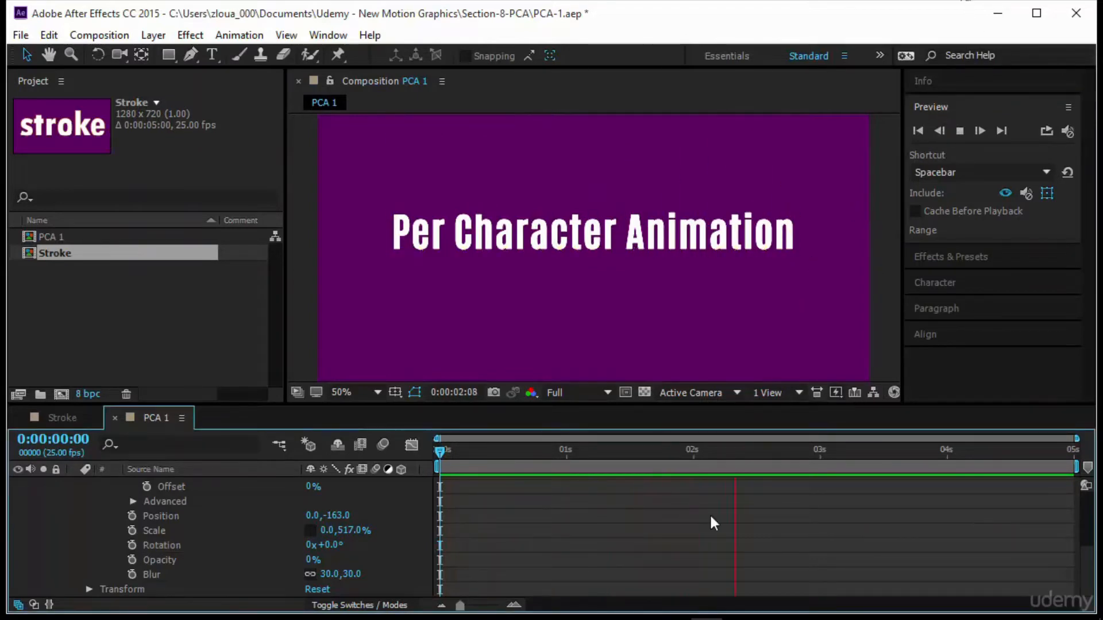
{"action": "left_click", "coordinate": [445, 455]}
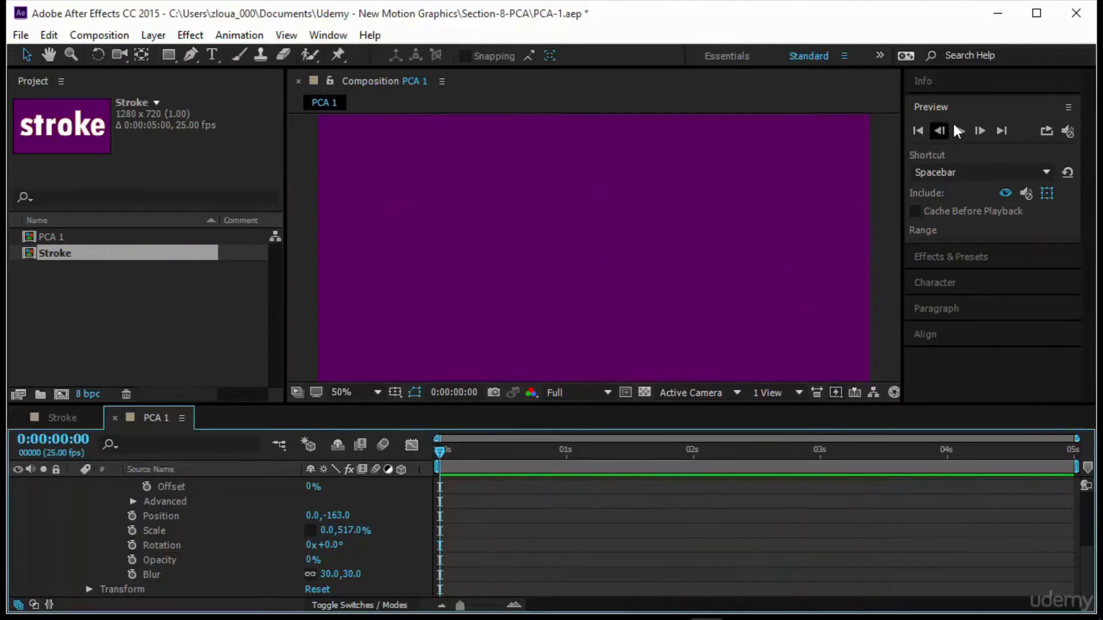
{"action": "left_click", "coordinate": [958, 131]}
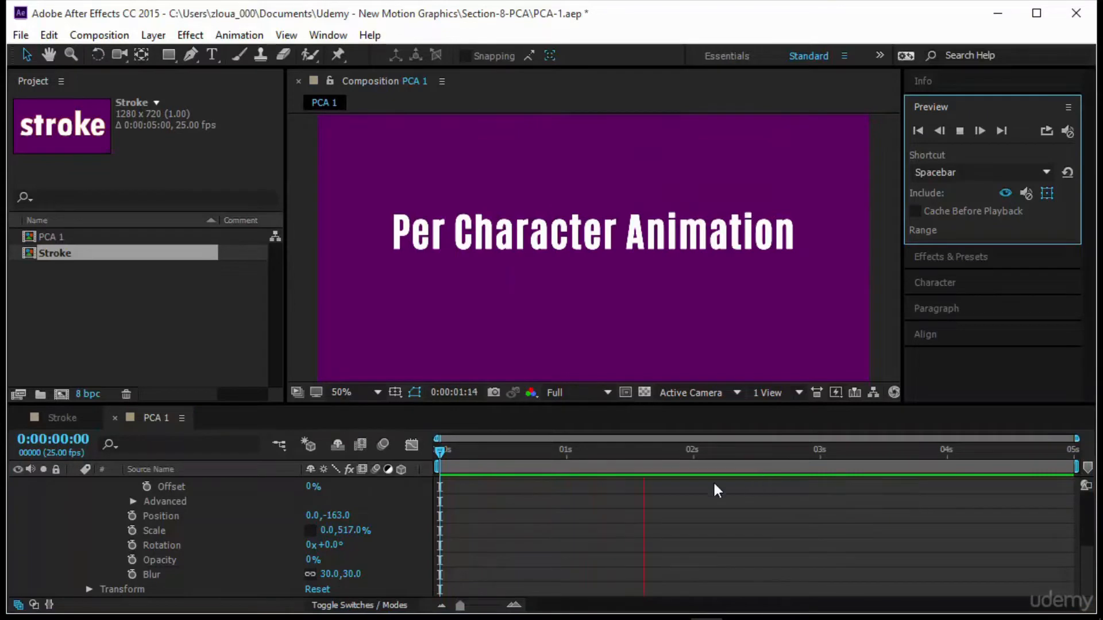
Step: Review Animator 1 and its Position, Scale, Rotation, Opacity and Blur properties one after another
{"action": "left_click", "coordinate": [271, 559]}
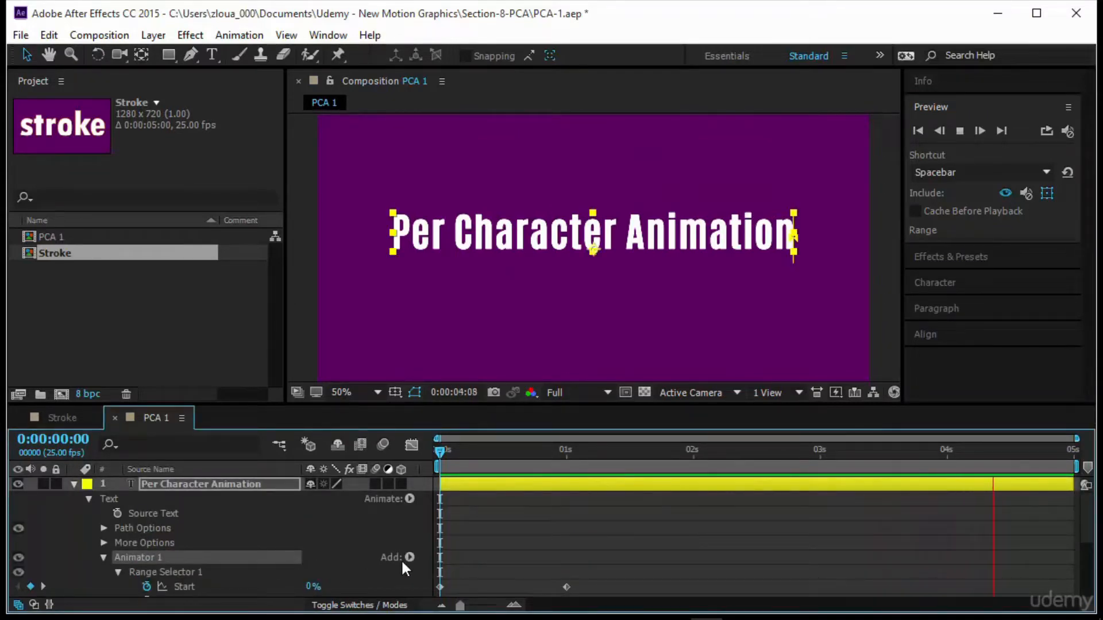
{"action": "scroll", "coordinate": [401, 560], "scroll_direction": "down", "scroll_amount": 5}
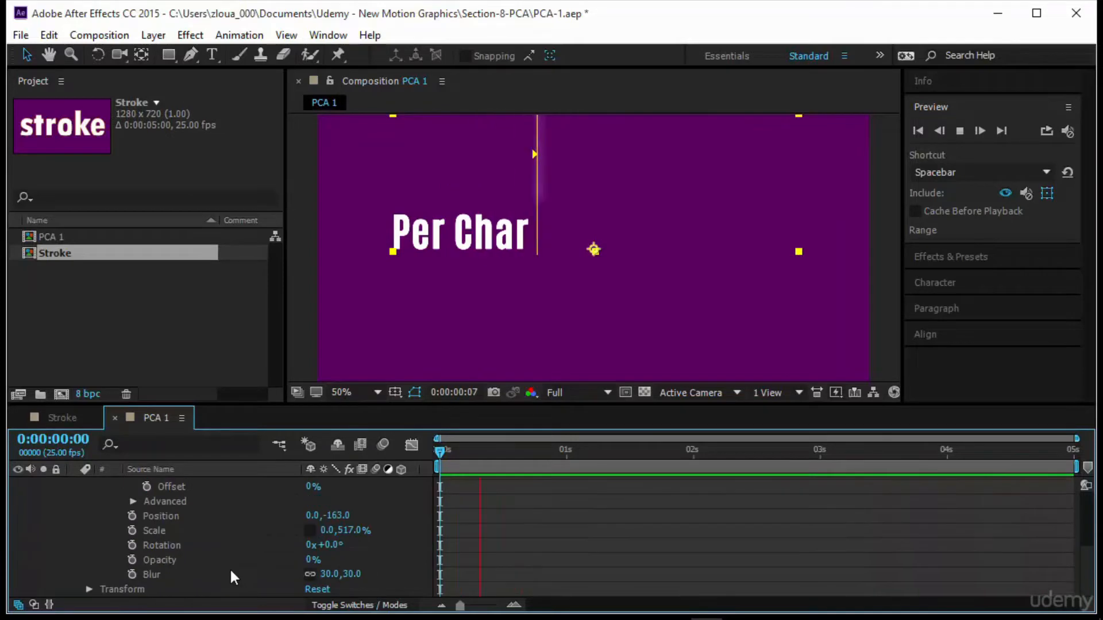
{"action": "left_click", "coordinate": [170, 511]}
{"action": "left_click", "coordinate": [170, 532]}
{"action": "left_click", "coordinate": [172, 545]}
{"action": "left_click", "coordinate": [175, 561]}
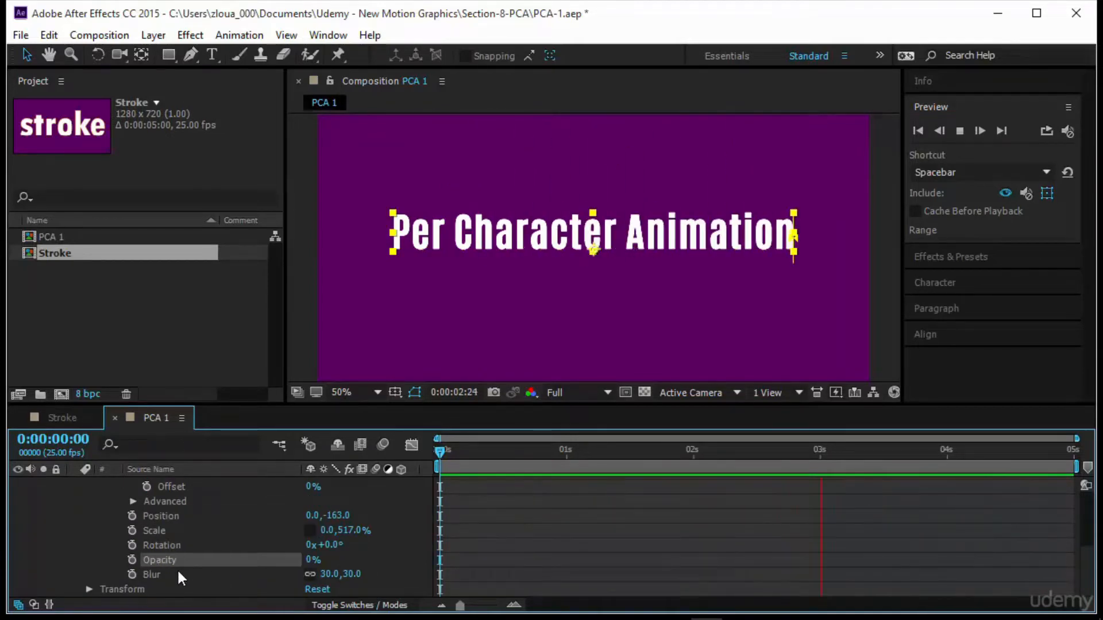
{"action": "left_click", "coordinate": [175, 575]}
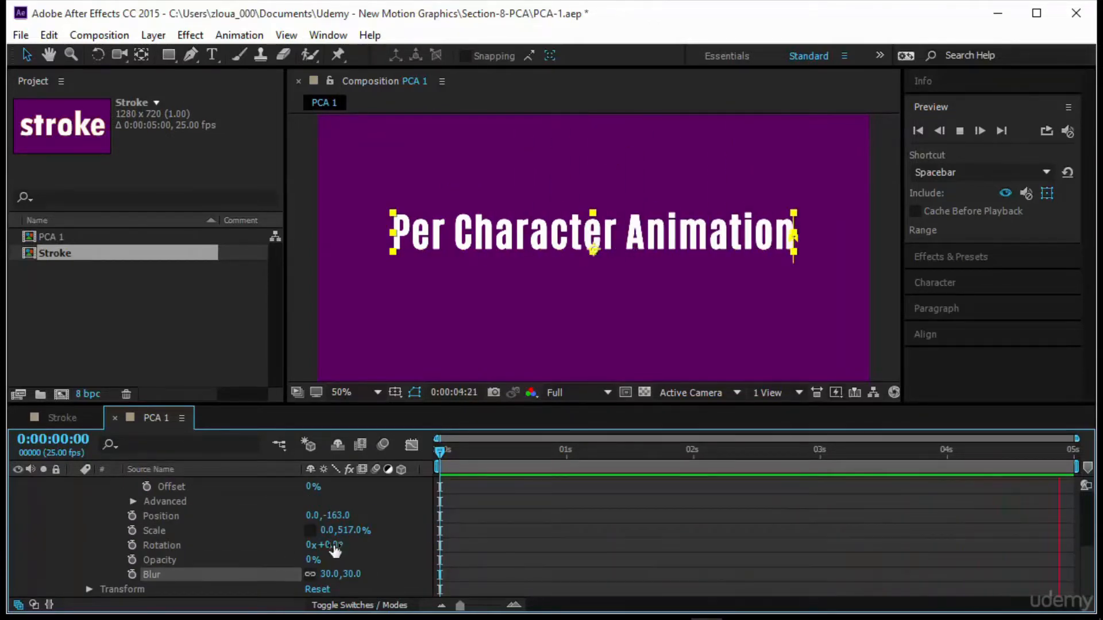
Step: Set Animator 1's Rotation to 20° and Scale to -10.0, 517.0%, and preview the characters from the first frame
{"action": "left_click_drag", "start_coordinate": [337, 545], "coordinate": [348, 546]}
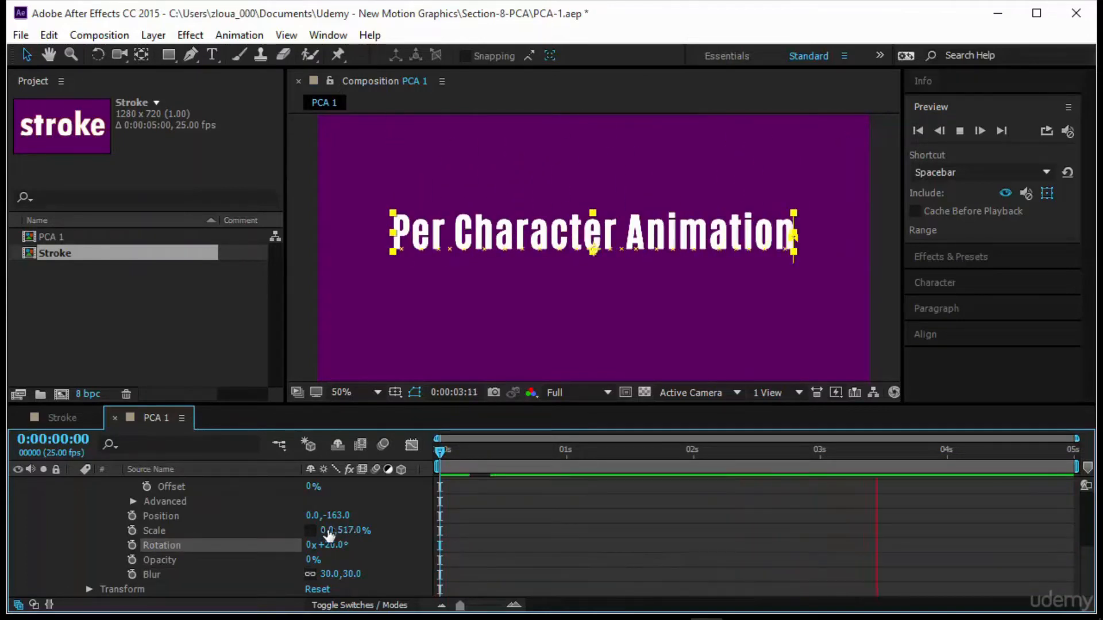
{"action": "left_click_drag", "start_coordinate": [325, 530], "coordinate": [320, 531]}
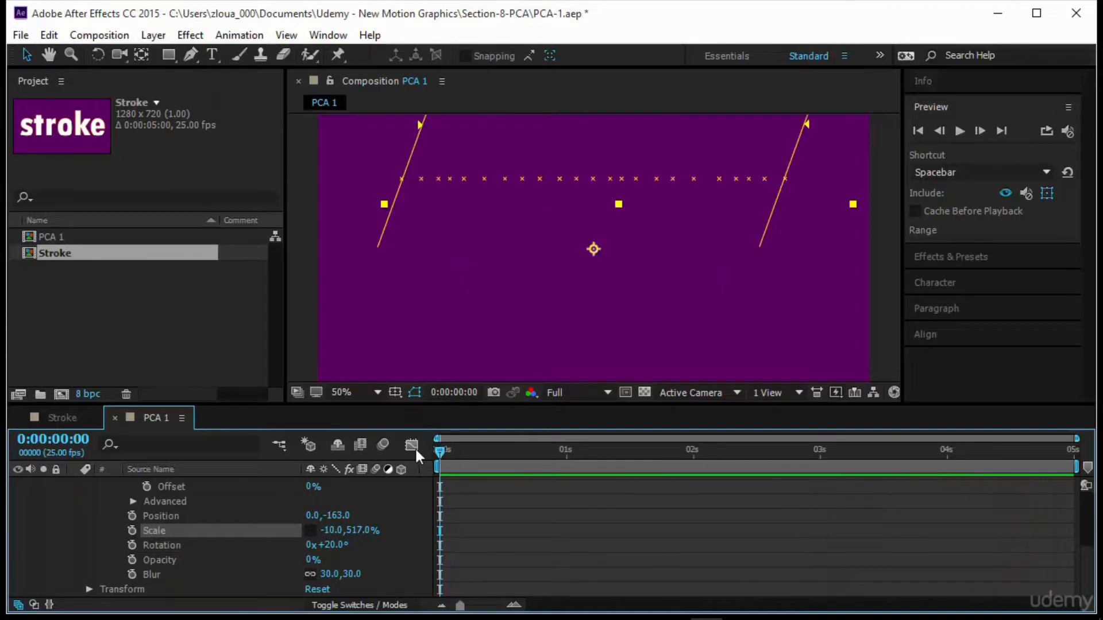
{"action": "left_click", "coordinate": [939, 151]}
{"action": "key", "text": "space"}
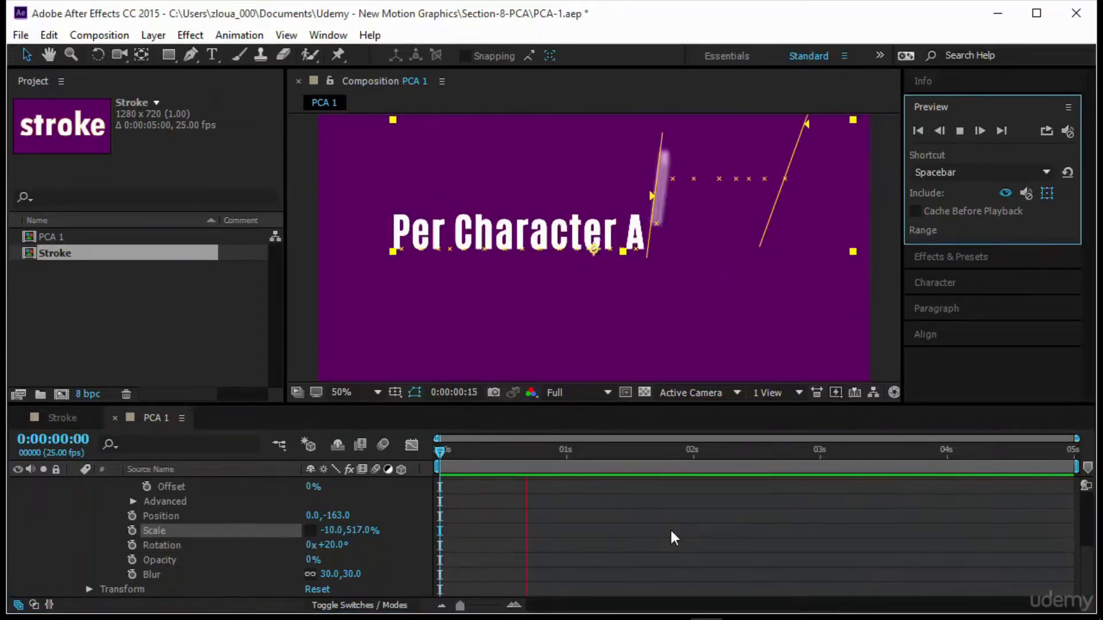
{"action": "left_click", "coordinate": [670, 526]}
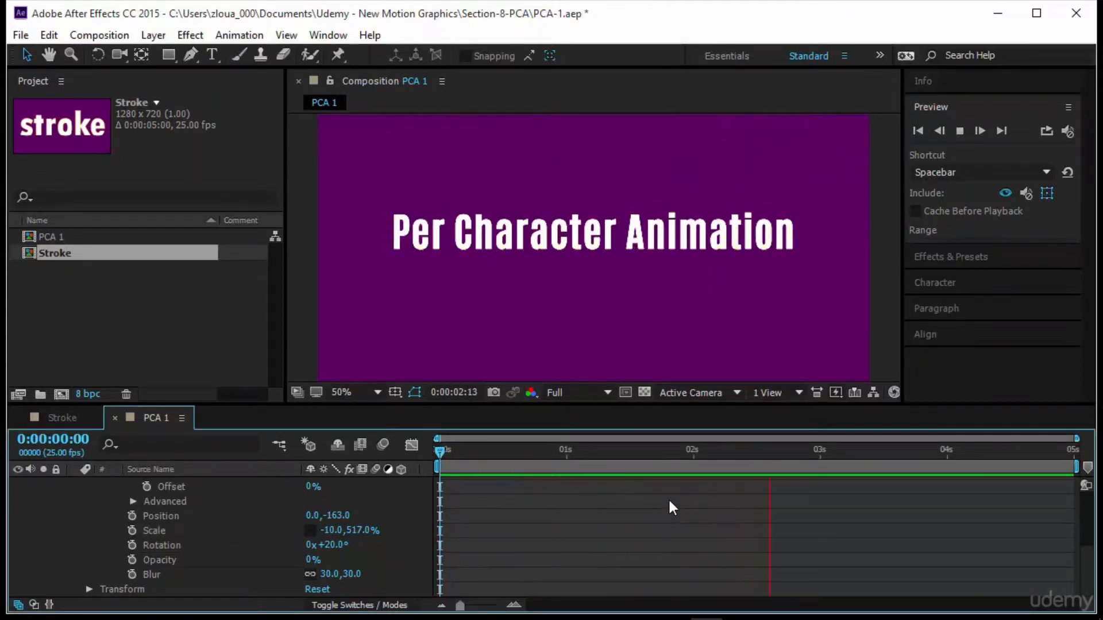
{"action": "scroll", "coordinate": [324, 497], "scroll_direction": "up", "scroll_amount": 3}
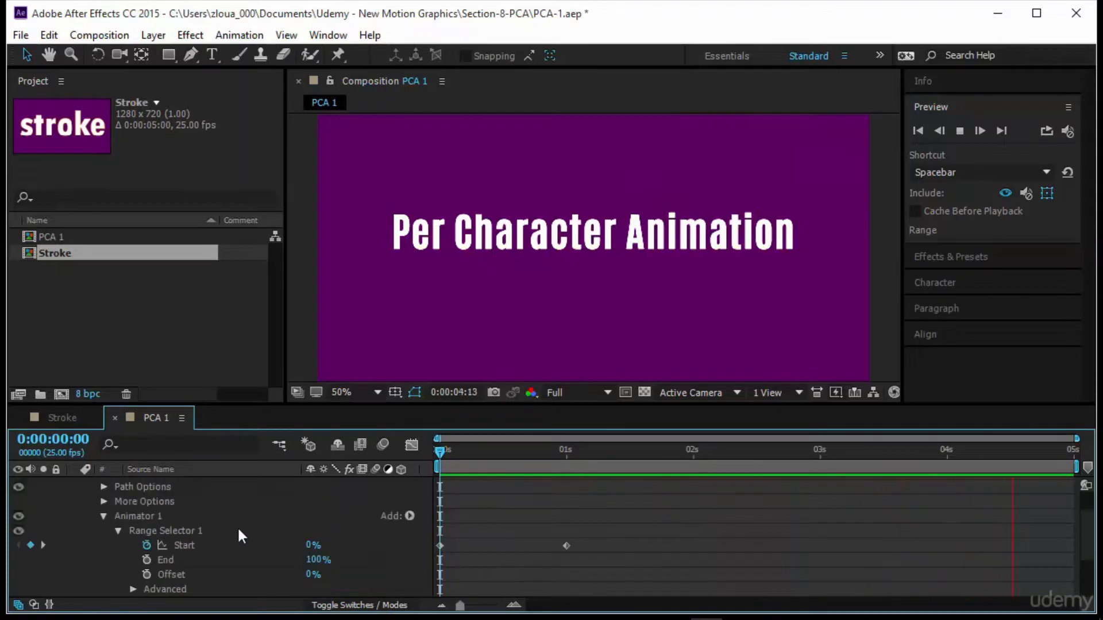
{"action": "left_click", "coordinate": [209, 518]}
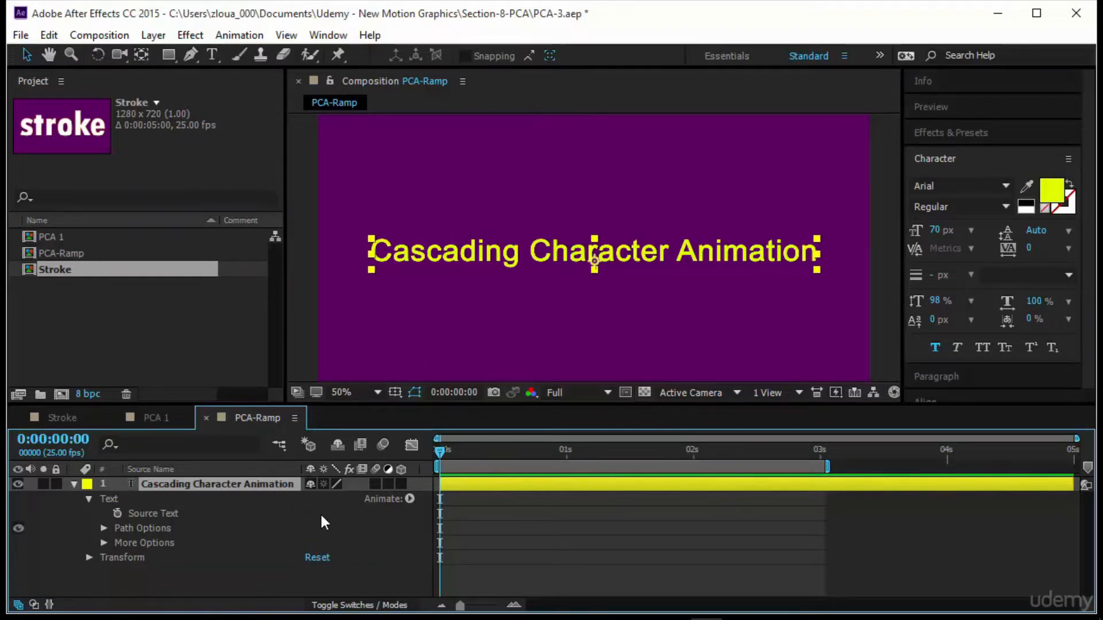
Step: Add a Position animator to the "Cascading Character Animation" text layer and set its Position to 0.0, -250.0
{"action": "left_click", "coordinate": [410, 499]}
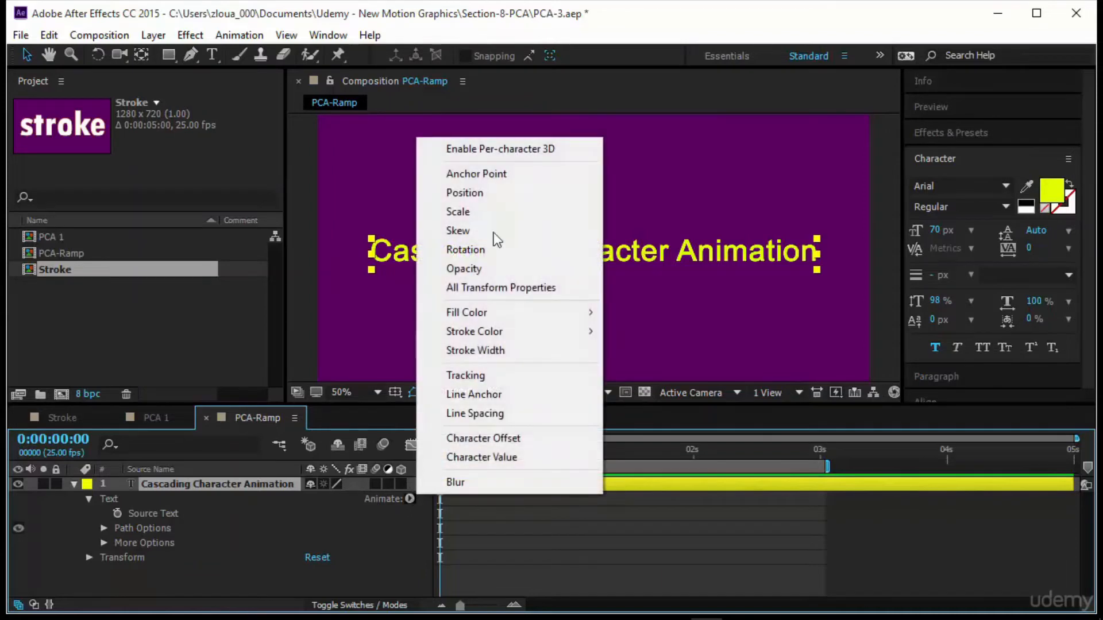
{"action": "left_click", "coordinate": [495, 196]}
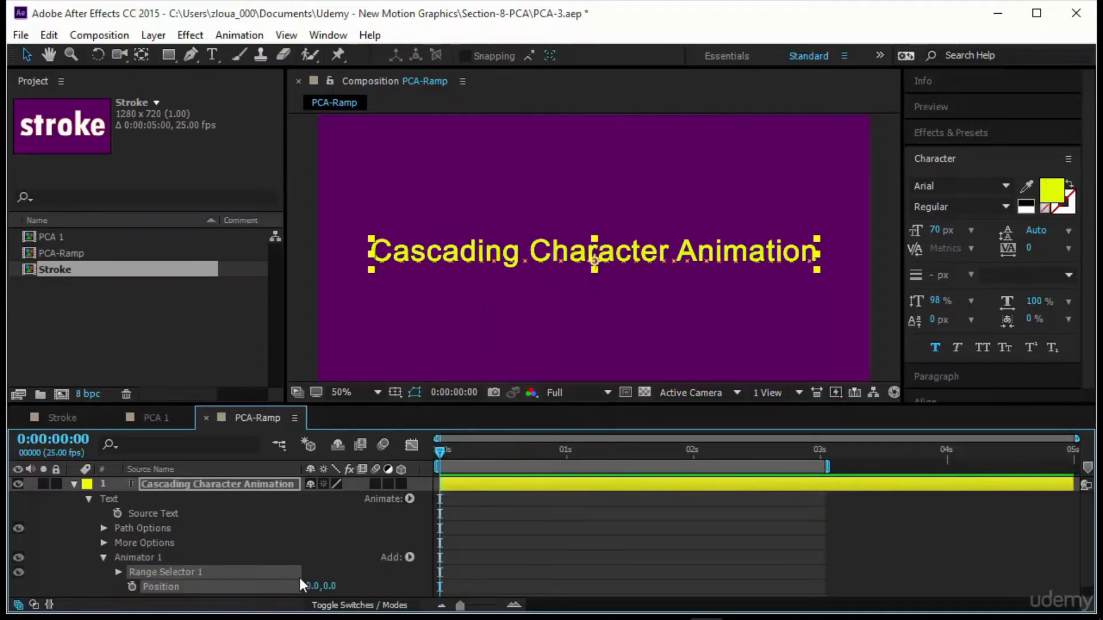
{"action": "left_click", "coordinate": [313, 587]}
{"action": "left_click", "coordinate": [369, 585]}
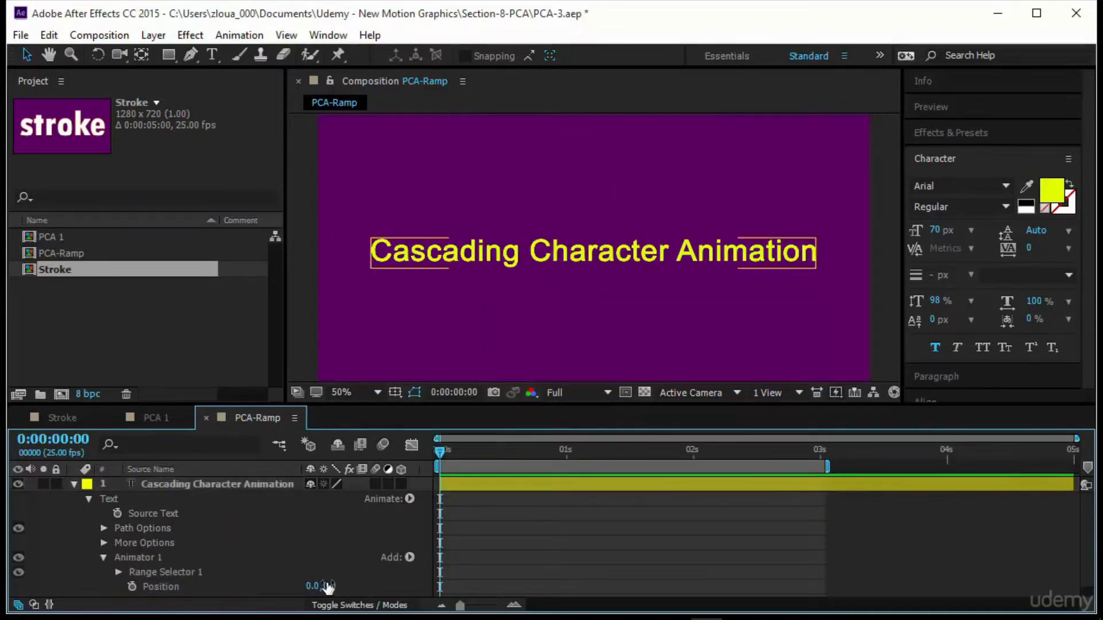
{"action": "mouse_move", "coordinate": [329, 585]}
{"action": "left_mouse_down"}
{"action": "mouse_move", "coordinate": [299, 585]}
{"action": "mouse_move", "coordinate": [309, 580]}
{"action": "left_mouse_up"}
{"action": "left_click", "coordinate": [360, 557]}
{"action": "scroll", "coordinate": [328, 561], "scroll_direction": "down", "scroll_amount": 1}
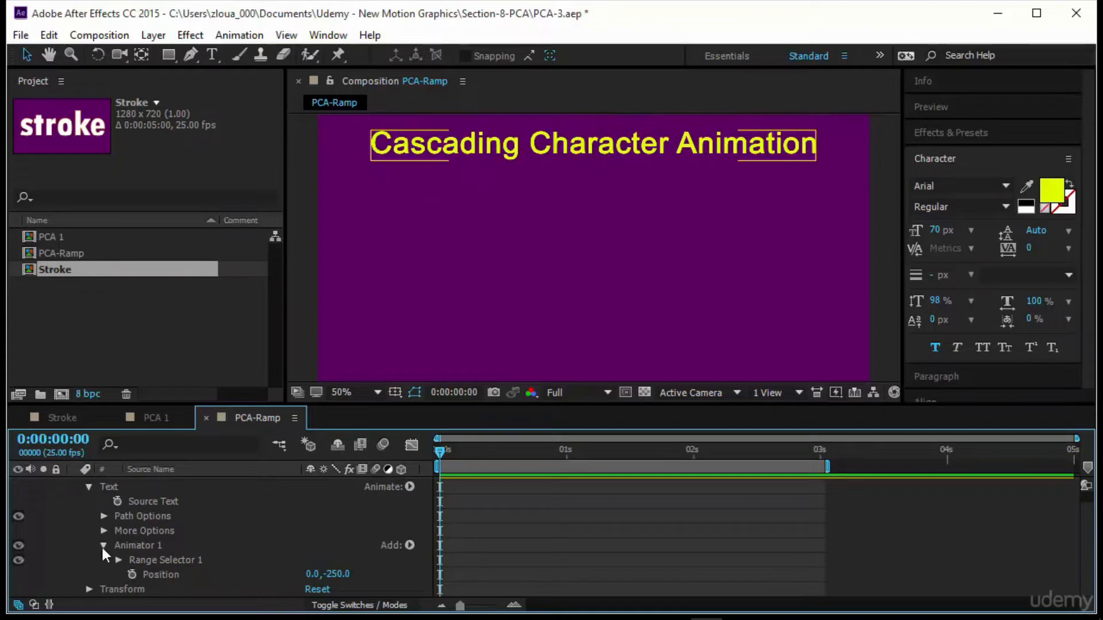
Step: Set Range Selector 1's Offset to 45% and its End to 10%
{"action": "left_click", "coordinate": [119, 559]}
{"action": "scroll", "coordinate": [224, 557], "scroll_direction": "down", "scroll_amount": 2}
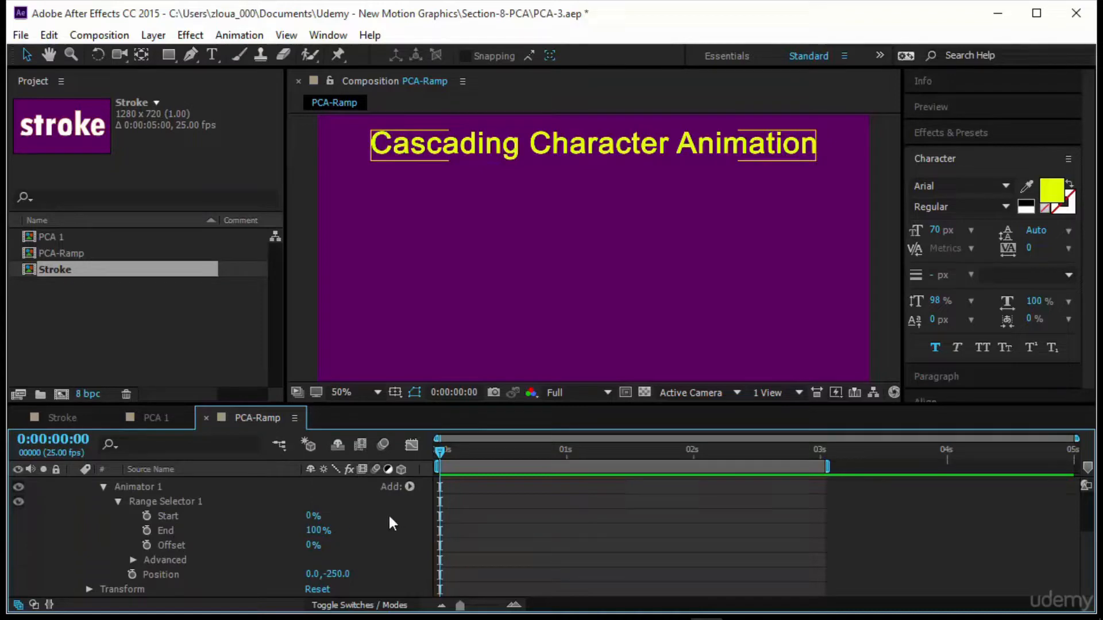
{"action": "left_click_drag", "start_coordinate": [310, 550], "coordinate": [353, 550]}
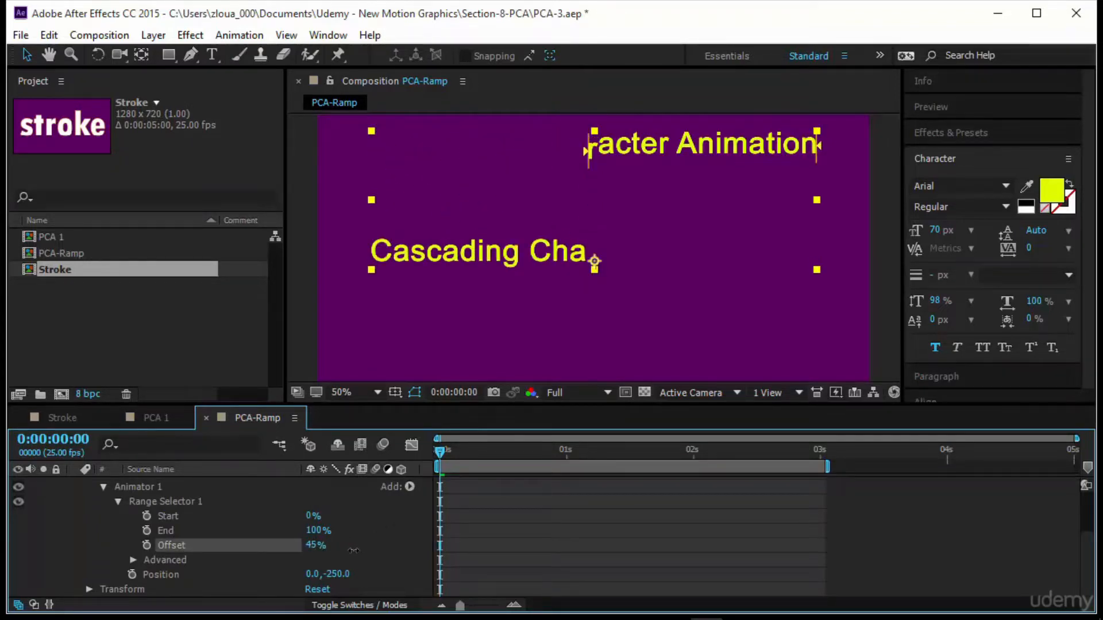
{"action": "left_click", "coordinate": [316, 546]}
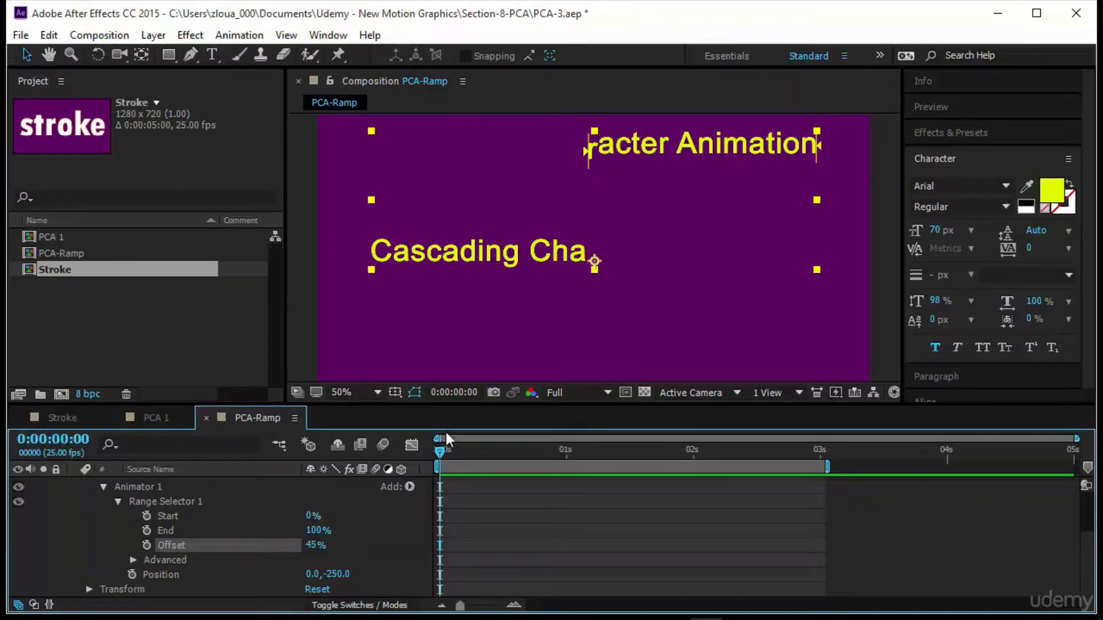
{"action": "left_click", "coordinate": [316, 531]}
{"action": "type", "text": "10"}
{"action": "key", "text": "Return"}
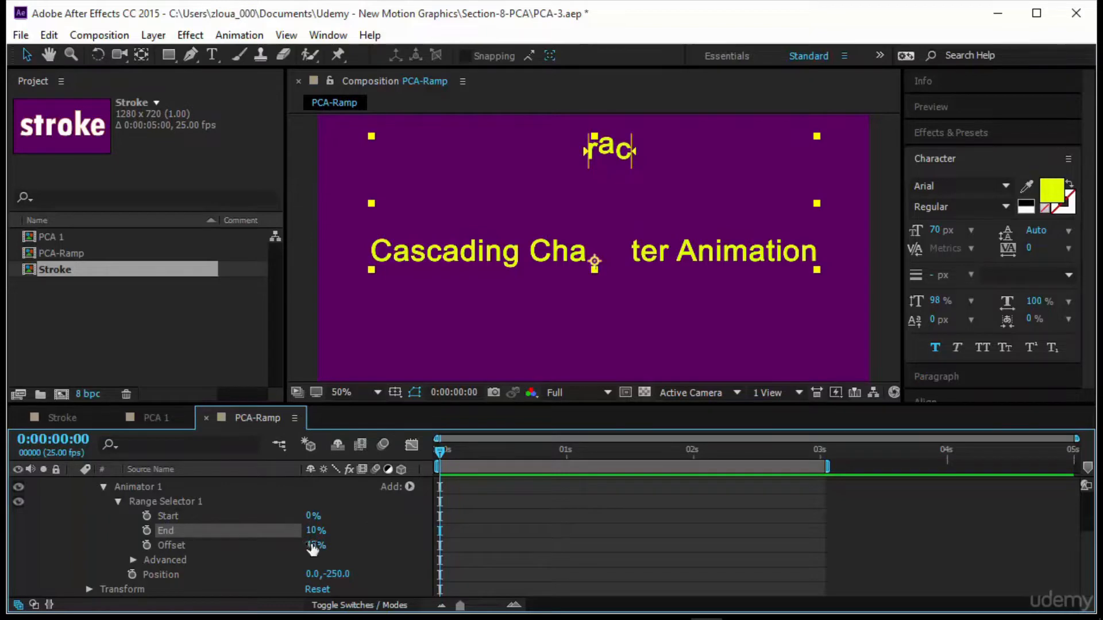
Step: Slide the narrow selection along the text through Range Selector 1's Offset and set it to 50%
{"action": "mouse_move", "coordinate": [311, 546]}
{"action": "left_mouse_down"}
{"action": "mouse_move", "coordinate": [332, 544]}
{"action": "mouse_move", "coordinate": [319, 544]}
{"action": "left_mouse_up"}
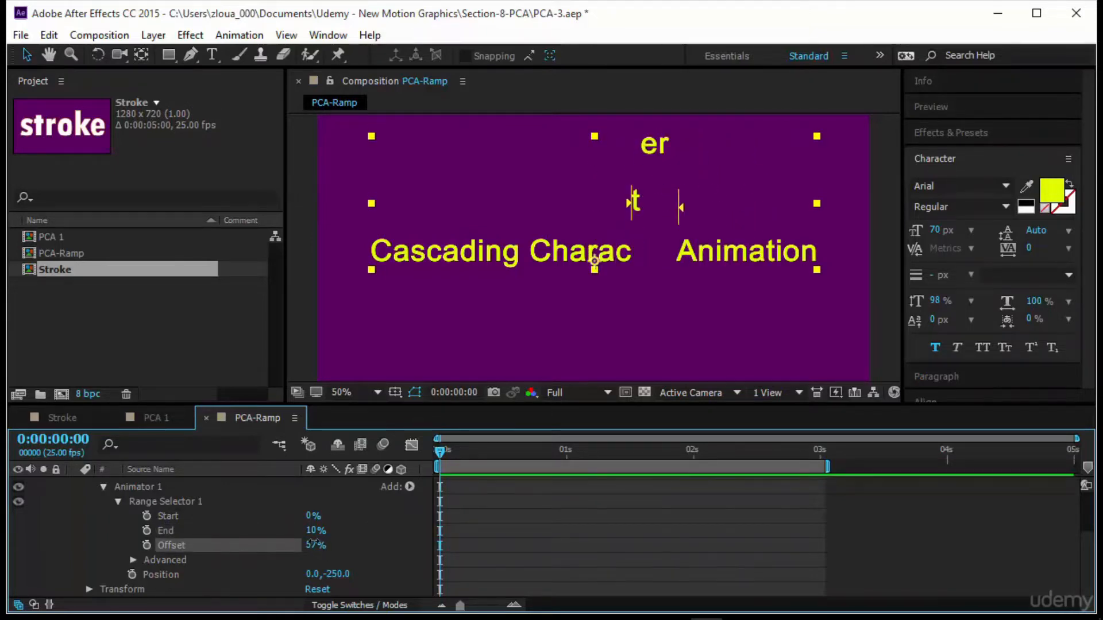
{"action": "left_click", "coordinate": [315, 545]}
{"action": "type", "text": "50"}
{"action": "key", "text": "Return"}
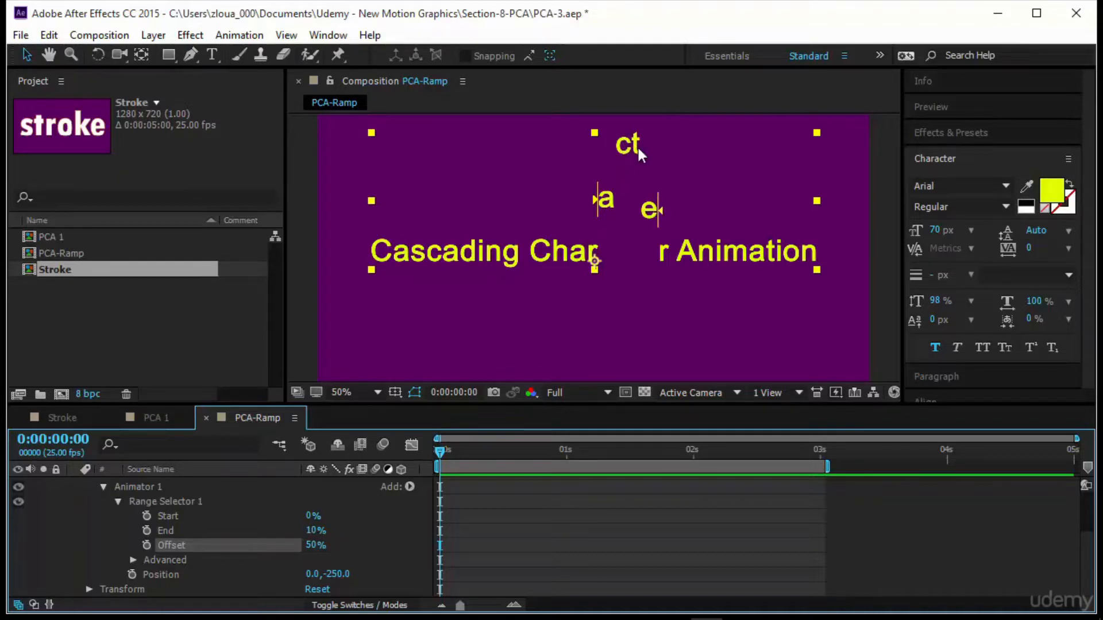
Step: Widen Range Selector 1 by setting its End to 40%, and set its Offset to -40%
{"action": "left_click", "coordinate": [316, 530]}
{"action": "type", "text": "40"}
{"action": "key", "text": "Return"}
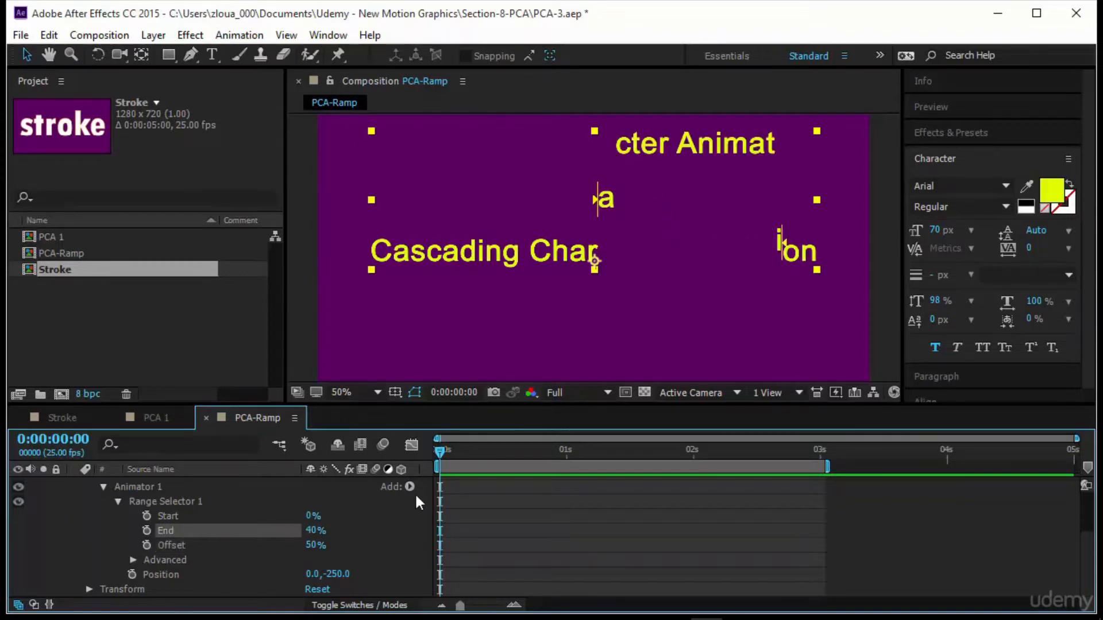
{"action": "left_click", "coordinate": [314, 545]}
{"action": "type", "text": "-40"}
{"action": "key", "text": "Return"}
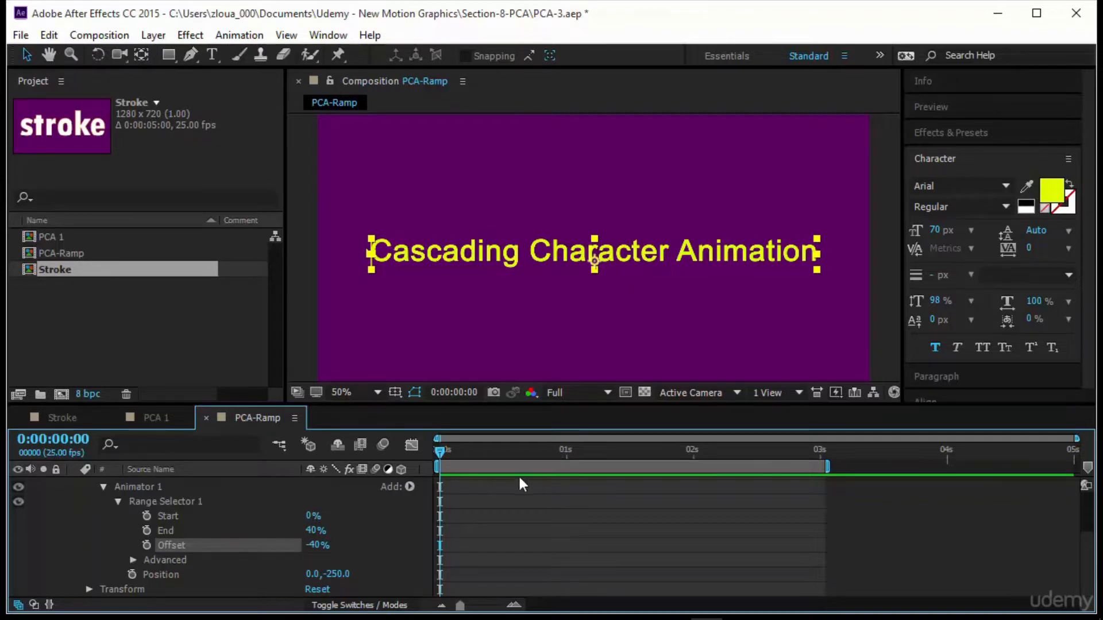
Step: Keyframe Offset at the first frame, and raise it at 0:00:02:00 to move the selection past the last character
{"action": "left_click", "coordinate": [147, 545]}
{"action": "left_click_drag", "start_coordinate": [471, 453], "coordinate": [691, 470]}
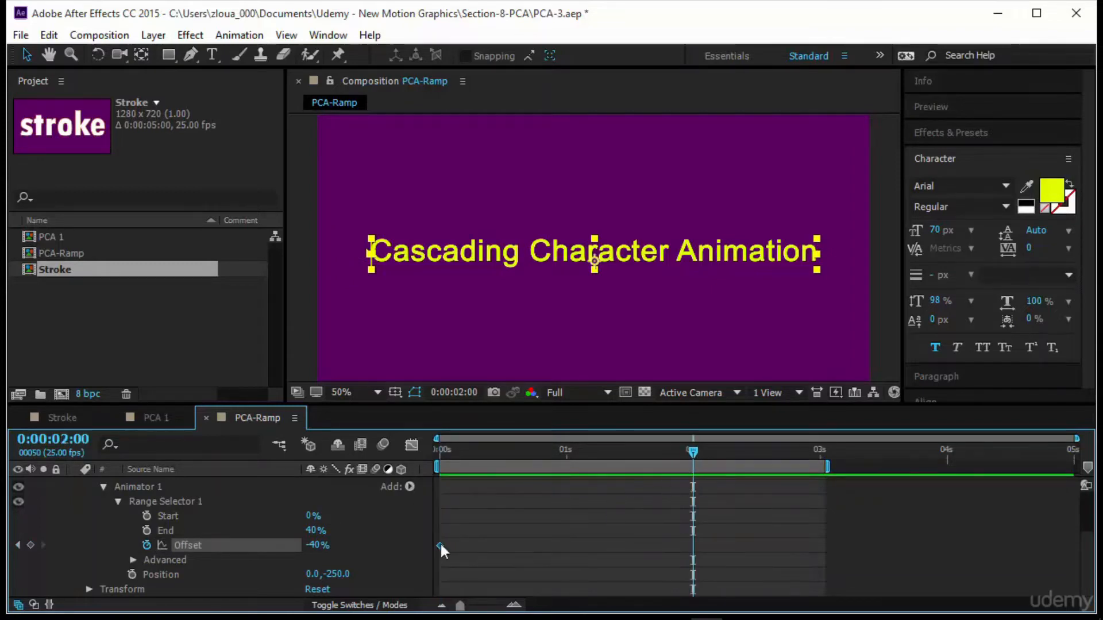
{"action": "left_click_drag", "start_coordinate": [318, 545], "coordinate": [448, 545]}
Step: Scrub back through the Offset animation and preview it from the first frame
{"action": "left_click_drag", "start_coordinate": [693, 454], "coordinate": [405, 494]}
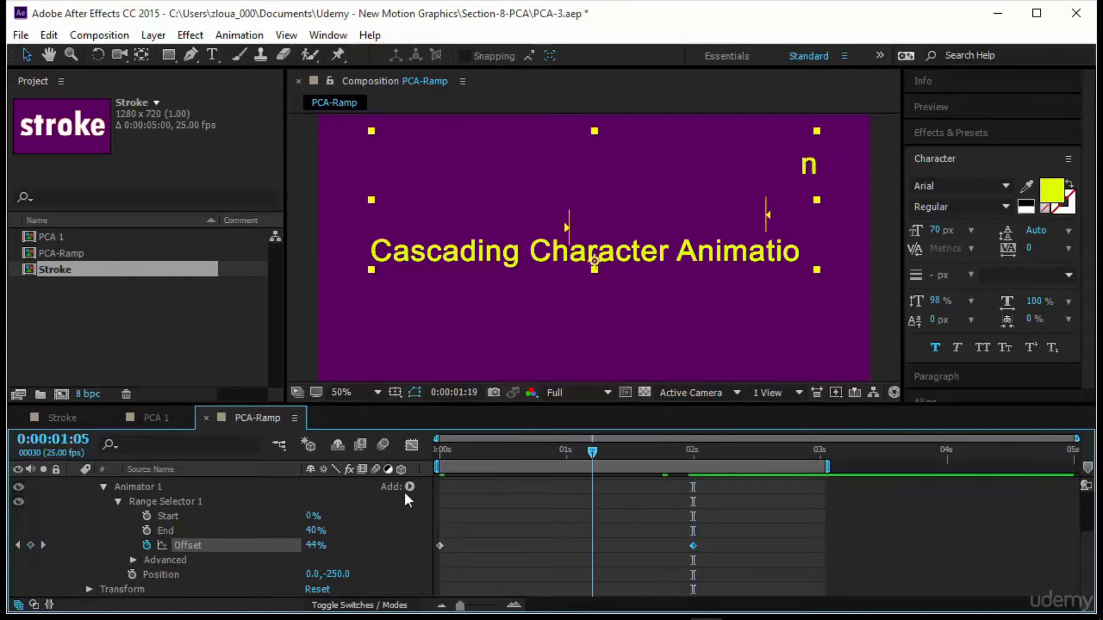
{"action": "key", "text": "Home"}
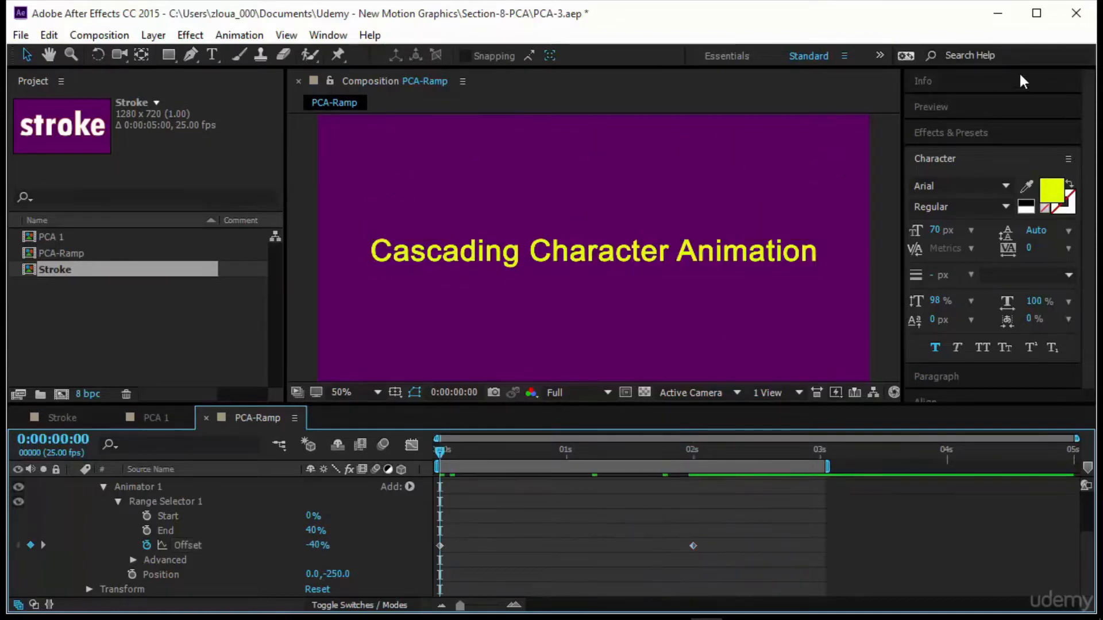
{"action": "left_click", "coordinate": [961, 108]}
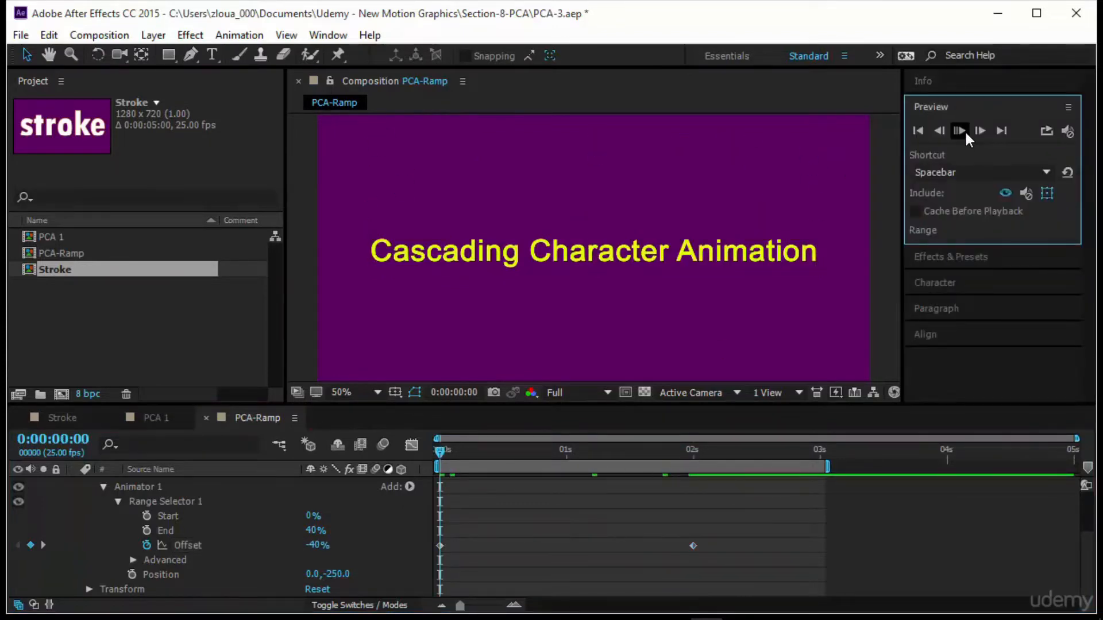
{"action": "left_click", "coordinate": [961, 130]}
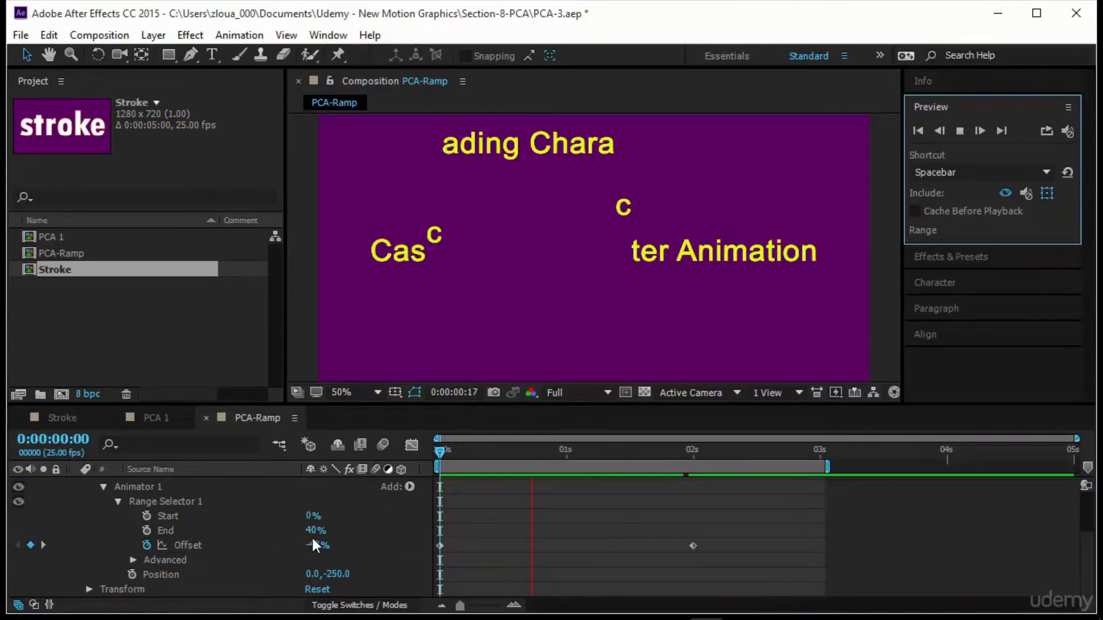
Step: Examine how the raised characters travel through the text at 0:00:00:20 and 0:00:01:02
{"action": "left_click_drag", "start_coordinate": [440, 453], "coordinate": [540, 470]}
{"action": "left_click", "coordinate": [477, 149]}
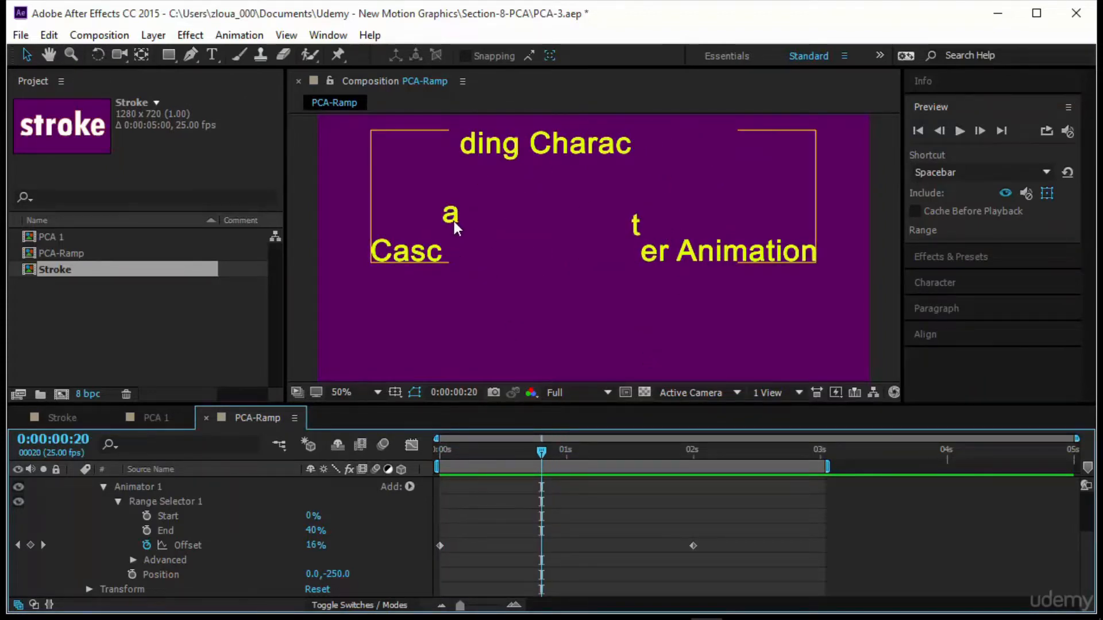
{"action": "left_click", "coordinate": [557, 505]}
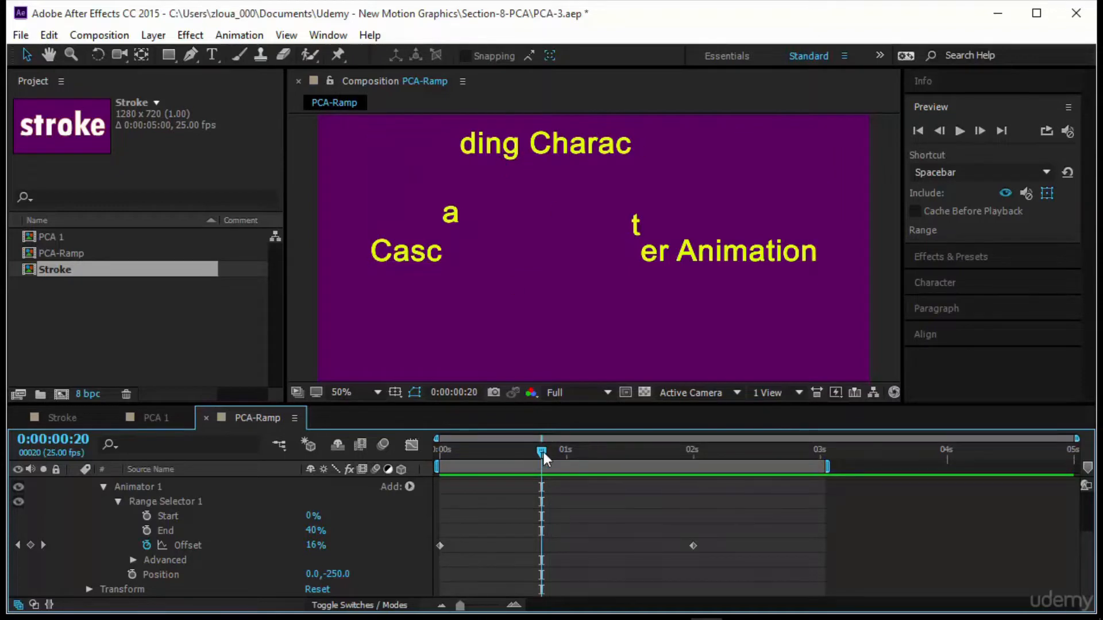
{"action": "left_click_drag", "start_coordinate": [542, 453], "coordinate": [578, 473]}
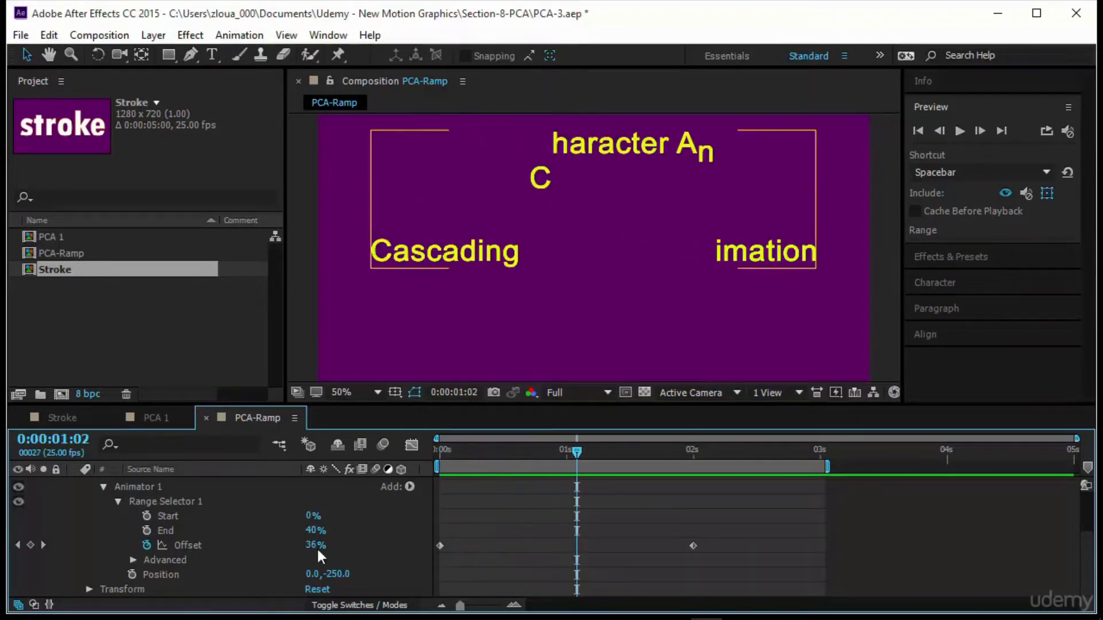
Step: Set Range Selector 1's advanced Shape option to Triangle and scrub through the text animation to the first frame
{"action": "left_click", "coordinate": [133, 560]}
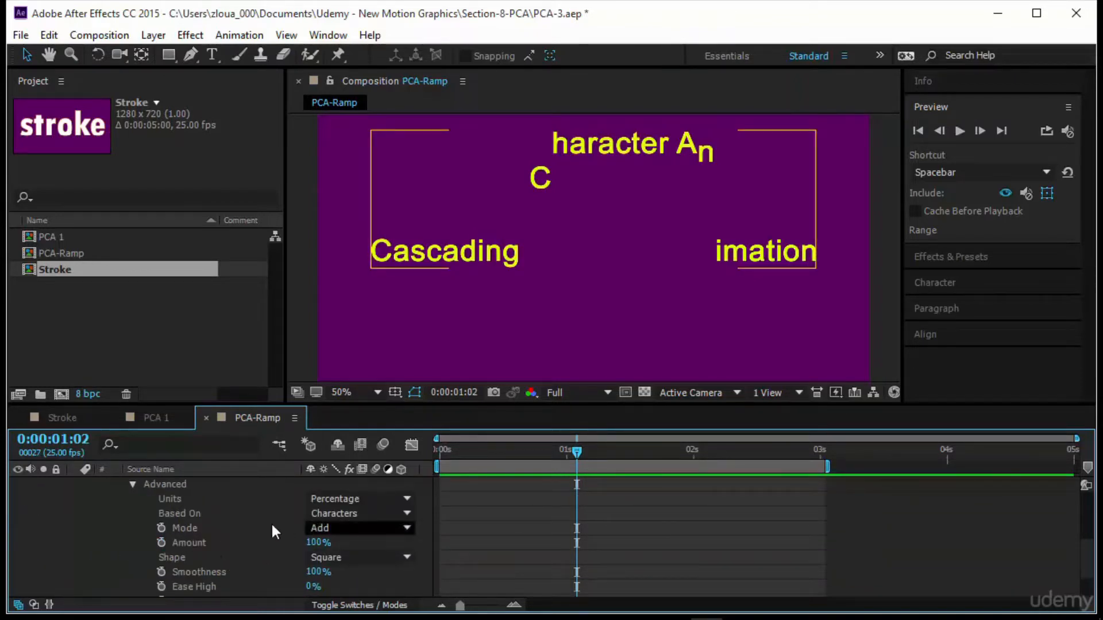
{"action": "left_click", "coordinate": [236, 553]}
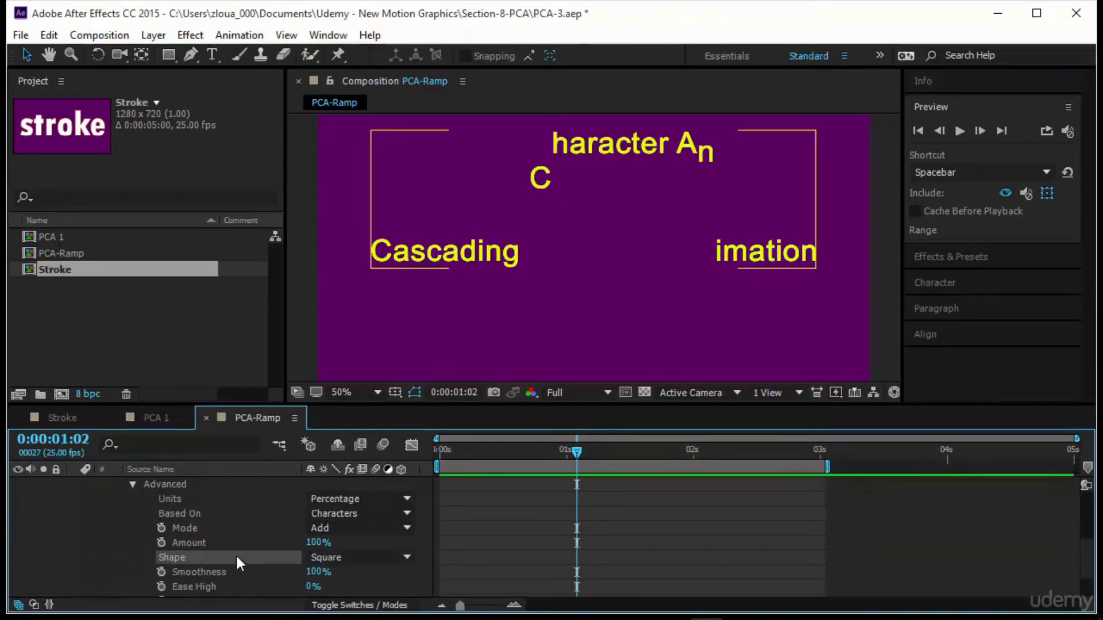
{"action": "left_click", "coordinate": [365, 560]}
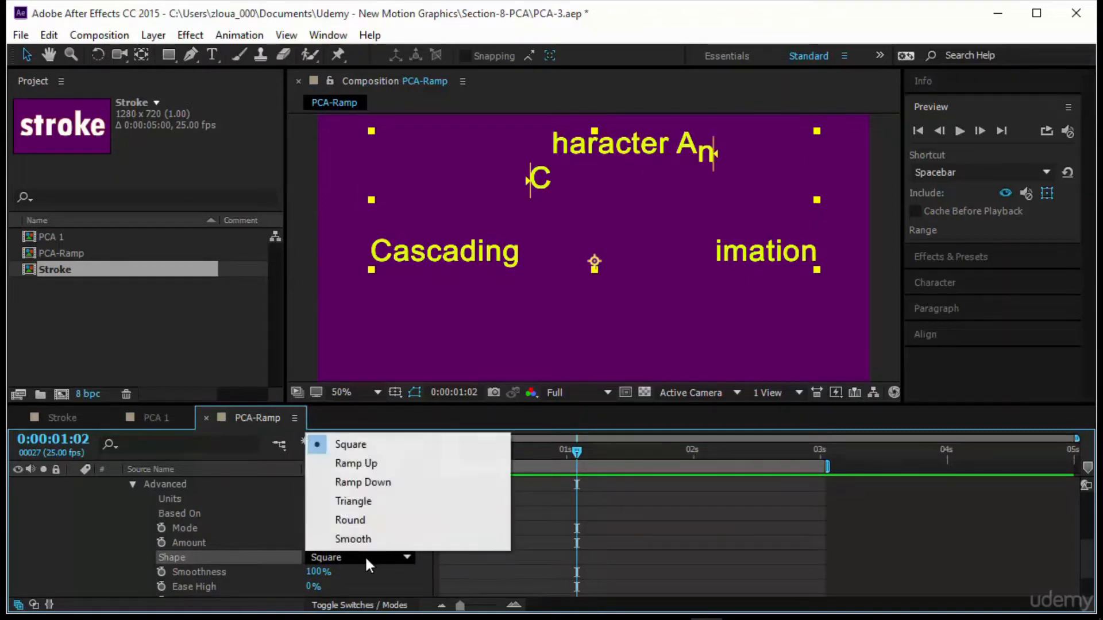
{"action": "left_click", "coordinate": [388, 501]}
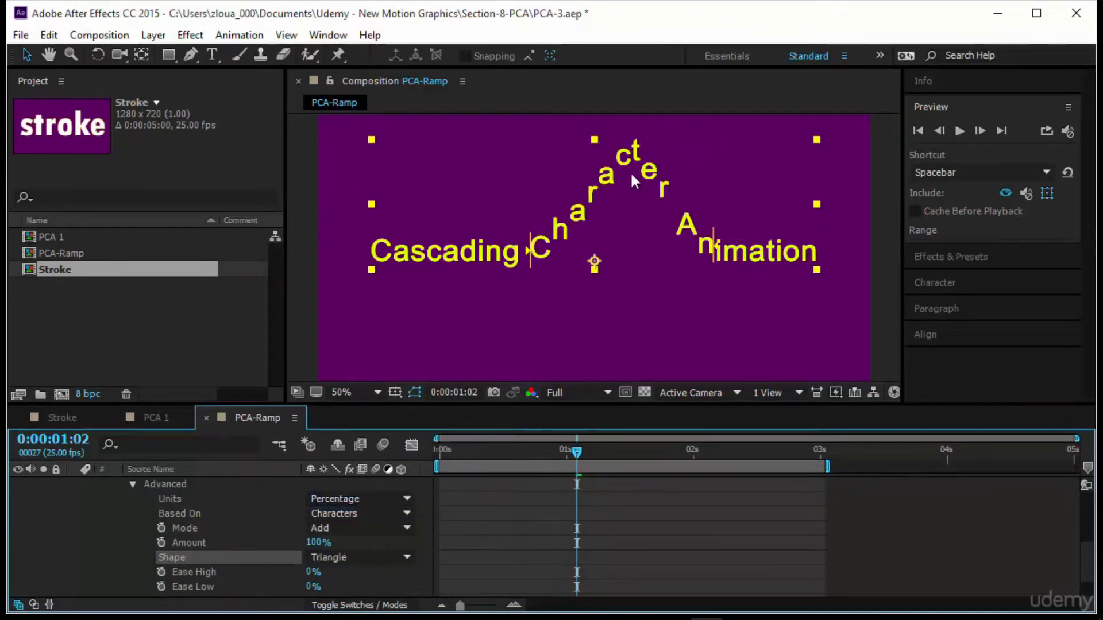
{"action": "left_click_drag", "start_coordinate": [574, 454], "coordinate": [433, 537]}
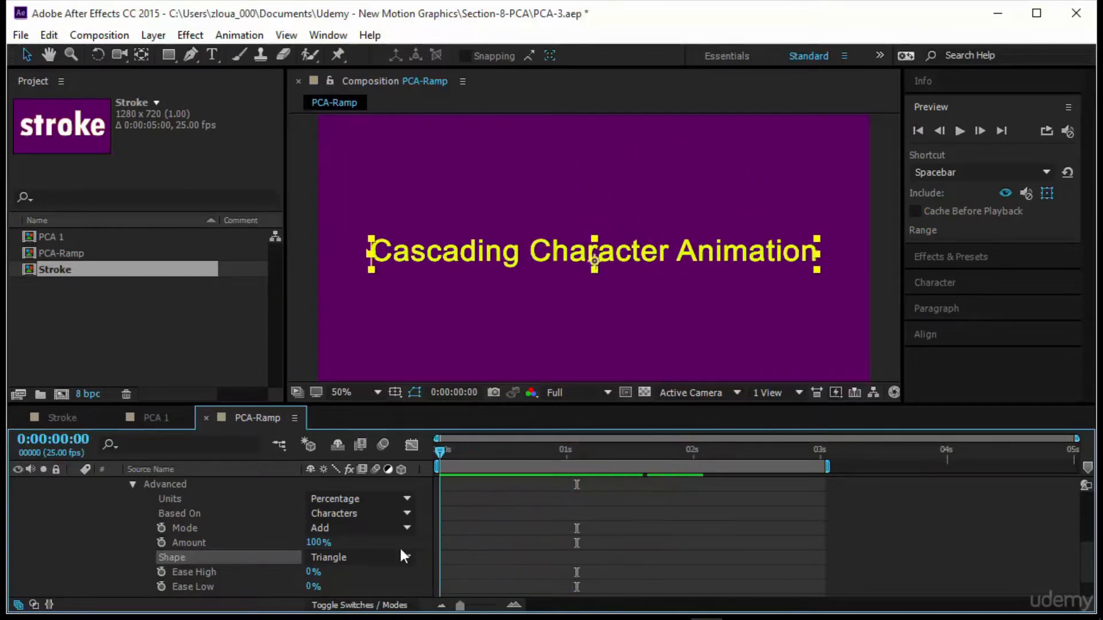
Step: Set Range Selector 1's Shape to Round and preview the text animation
{"action": "left_click", "coordinate": [375, 557]}
{"action": "left_click", "coordinate": [399, 521]}
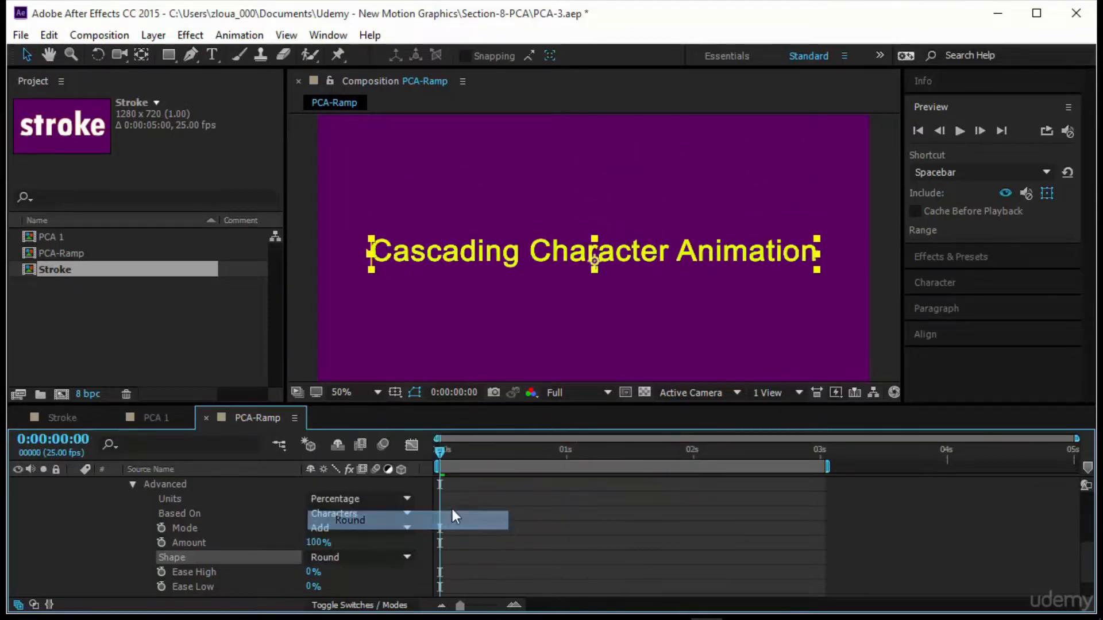
{"action": "left_click", "coordinate": [958, 131]}
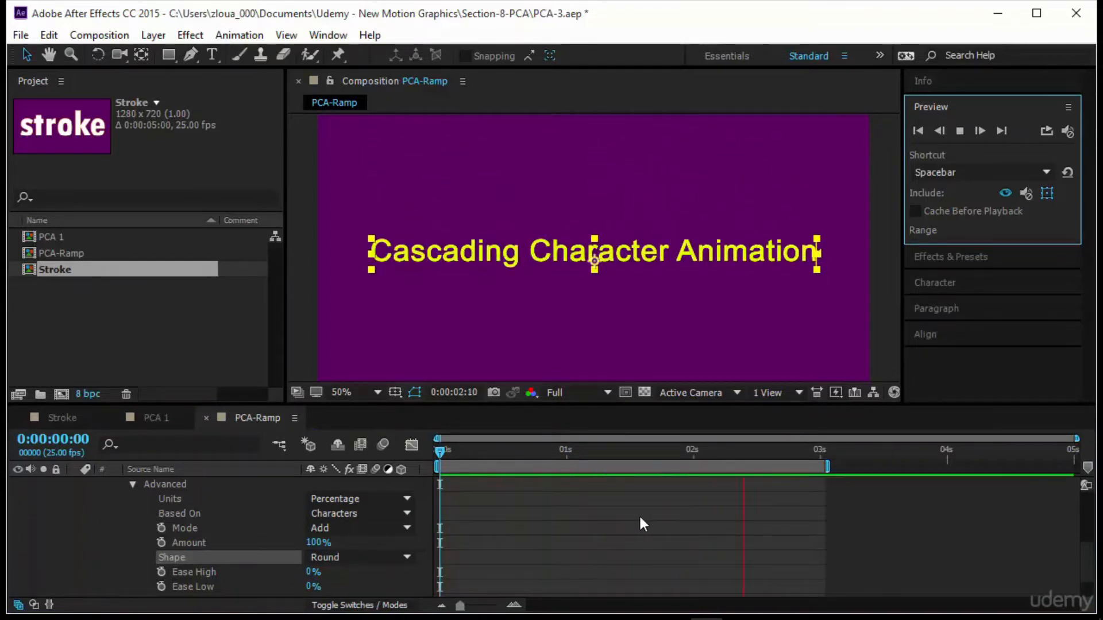
Step: Set Range Selector 1's Shape to Smooth and scrub through the text animation
{"action": "left_click", "coordinate": [381, 559]}
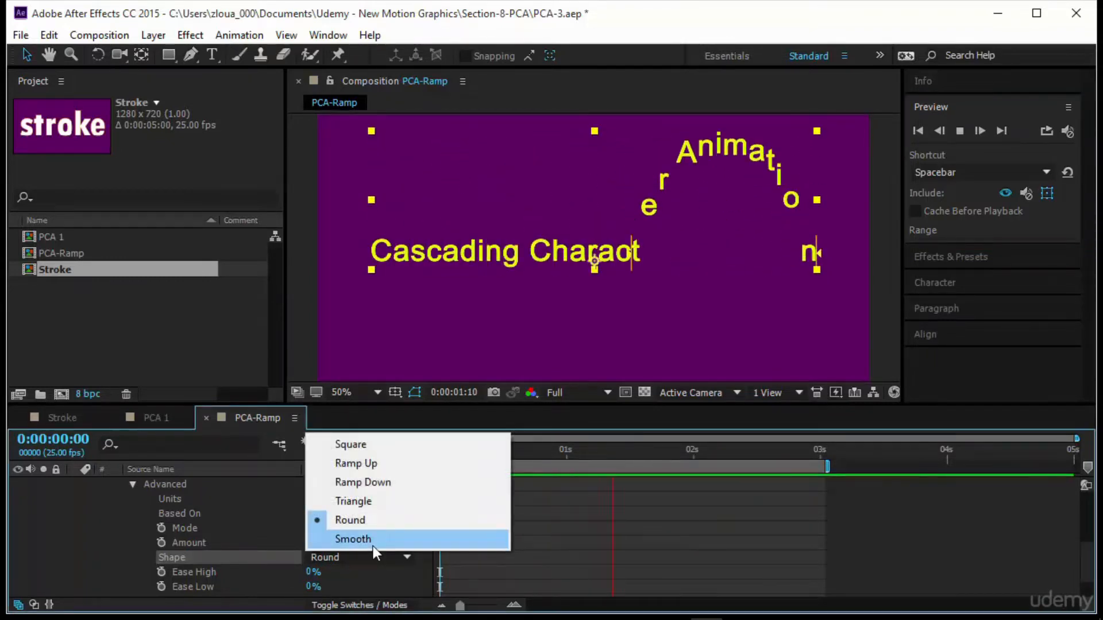
{"action": "left_click", "coordinate": [374, 539]}
{"action": "left_click_drag", "start_coordinate": [440, 448], "coordinate": [326, 515]}
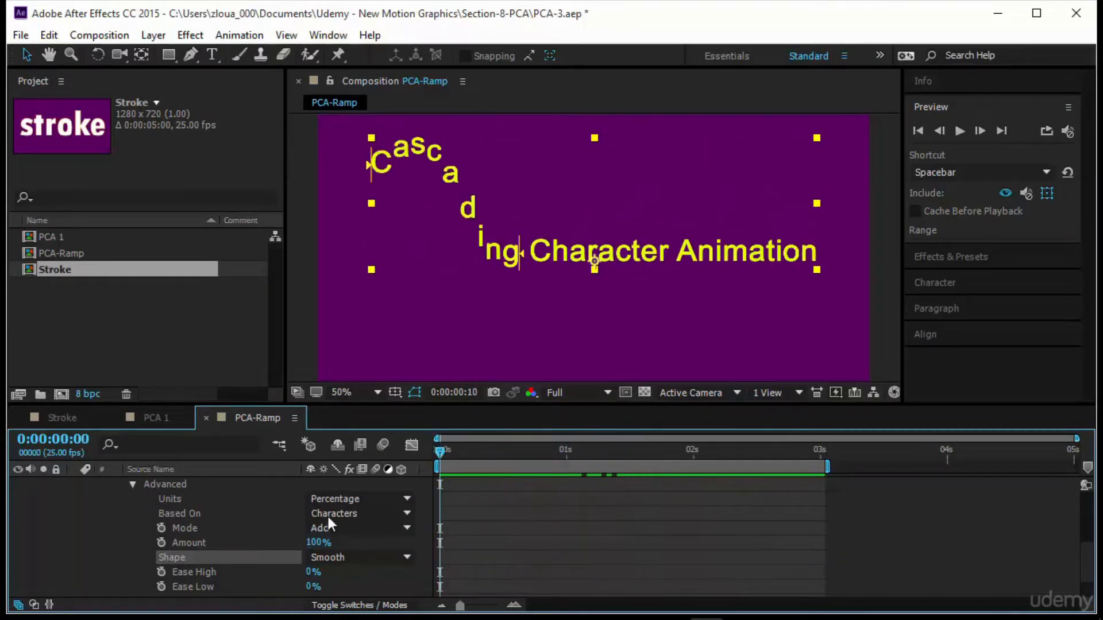
Step: Set Range Selector 1's Shape to Square and move the current time to 0:00:00:21
{"action": "left_click", "coordinate": [371, 557]}
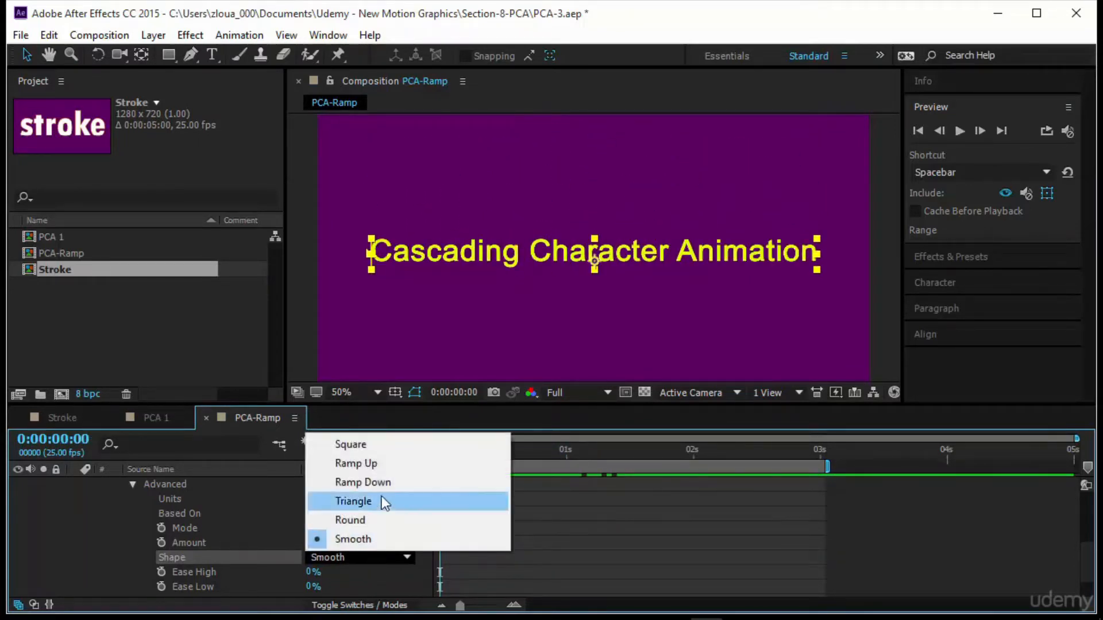
{"action": "left_click", "coordinate": [395, 447]}
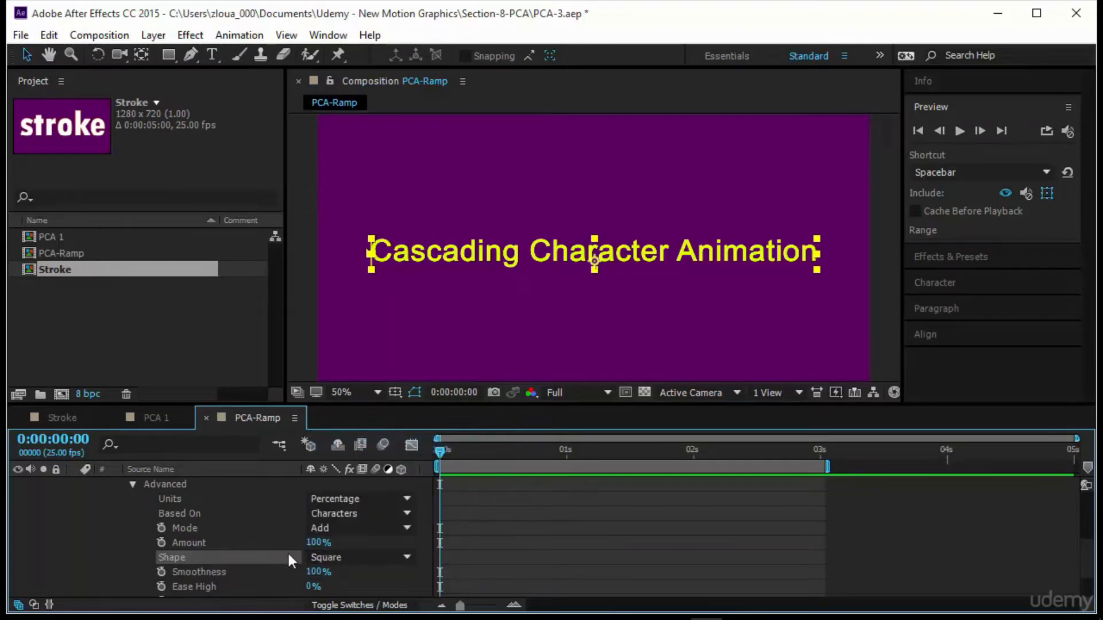
{"action": "left_click_drag", "start_coordinate": [440, 453], "coordinate": [543, 447]}
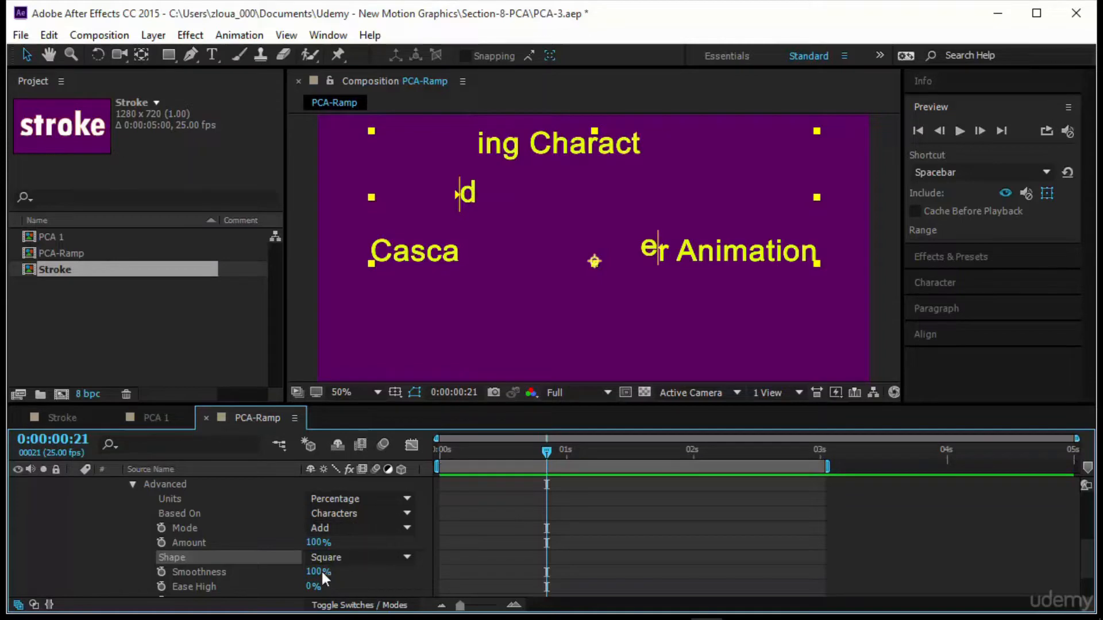
Step: Set the range selector's Smoothness to 0% and preview the text animation from the first frame
{"action": "left_click_drag", "start_coordinate": [322, 570], "coordinate": [202, 579]}
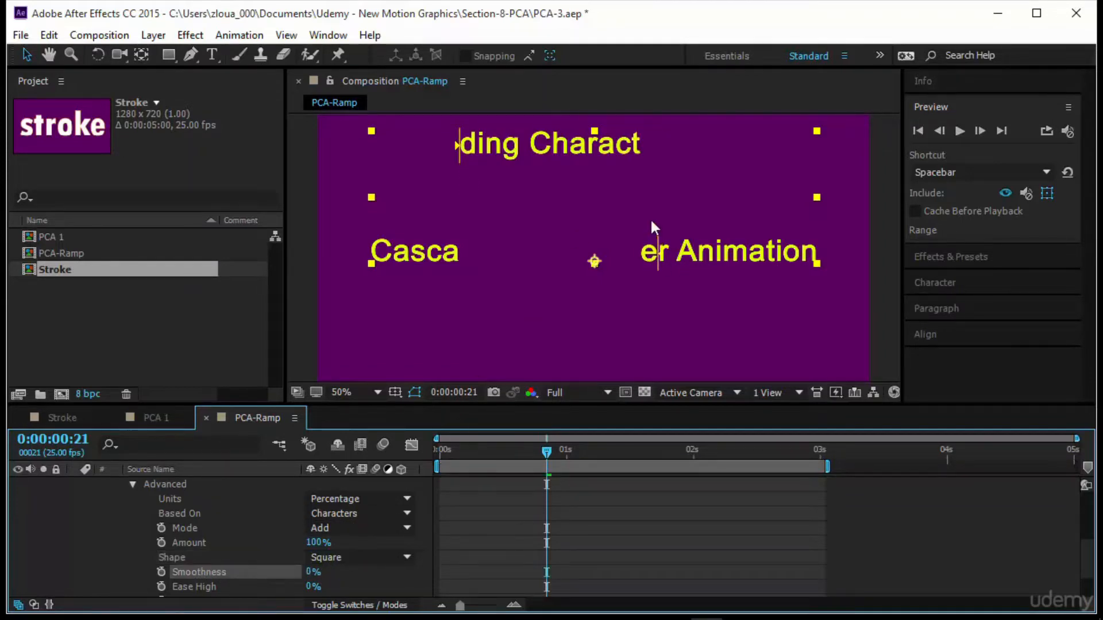
{"action": "left_click_drag", "start_coordinate": [548, 452], "coordinate": [438, 453]}
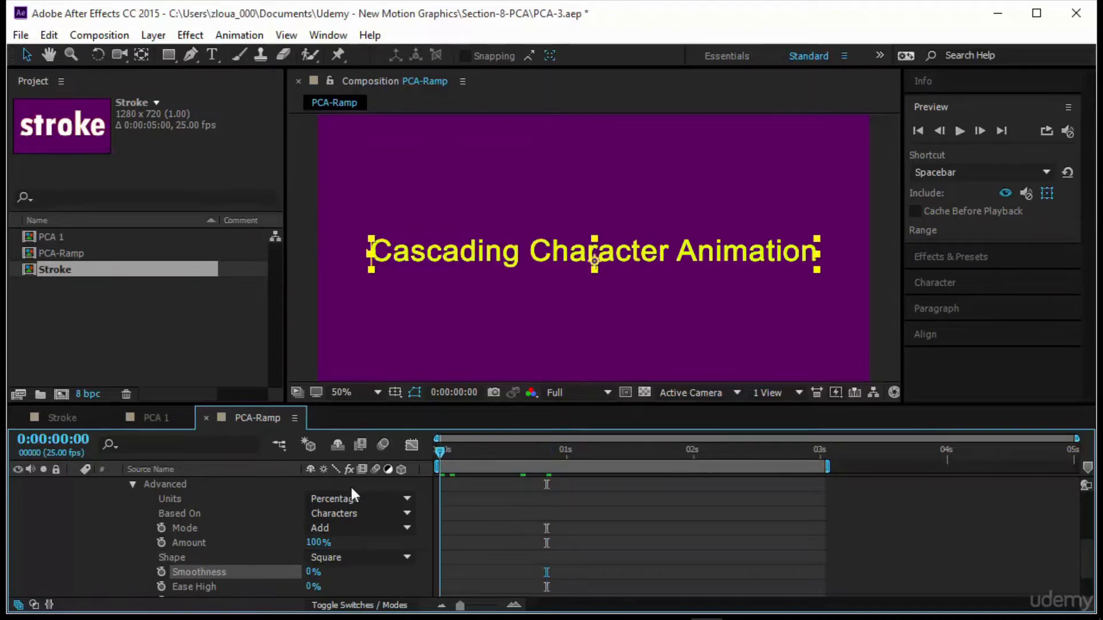
{"action": "left_click", "coordinate": [959, 130]}
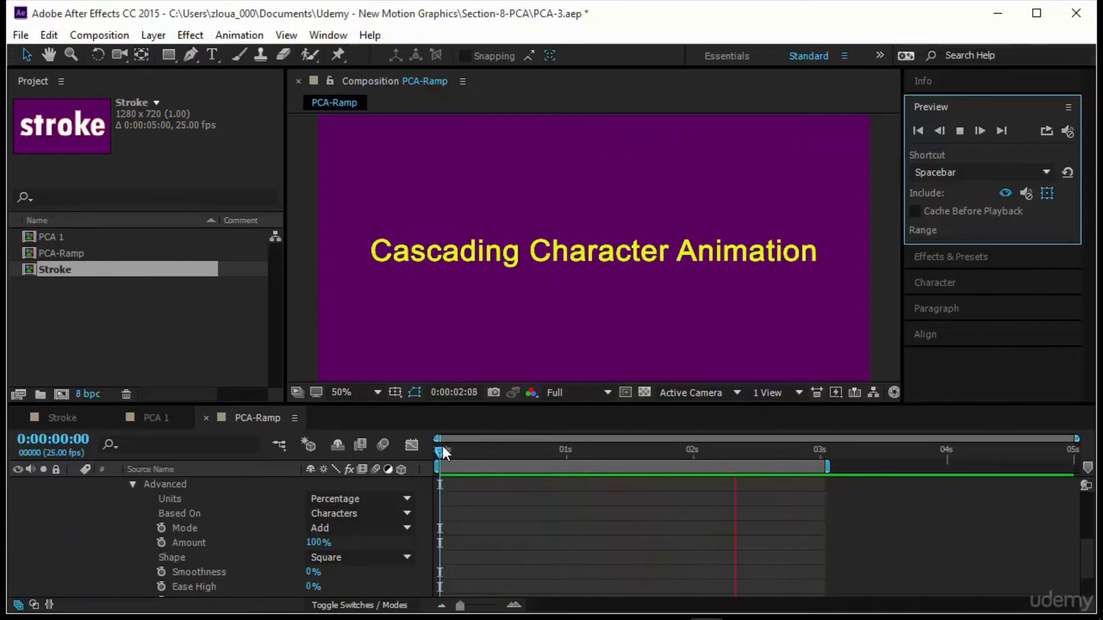
{"action": "left_click", "coordinate": [451, 473]}
Step: Set Range Selector 1's advanced Shape option to Ramp Up
{"action": "scroll", "coordinate": [524, 531], "scroll_direction": "up", "scroll_amount": 3}
{"action": "scroll", "coordinate": [520, 528], "scroll_direction": "down", "scroll_amount": 5}
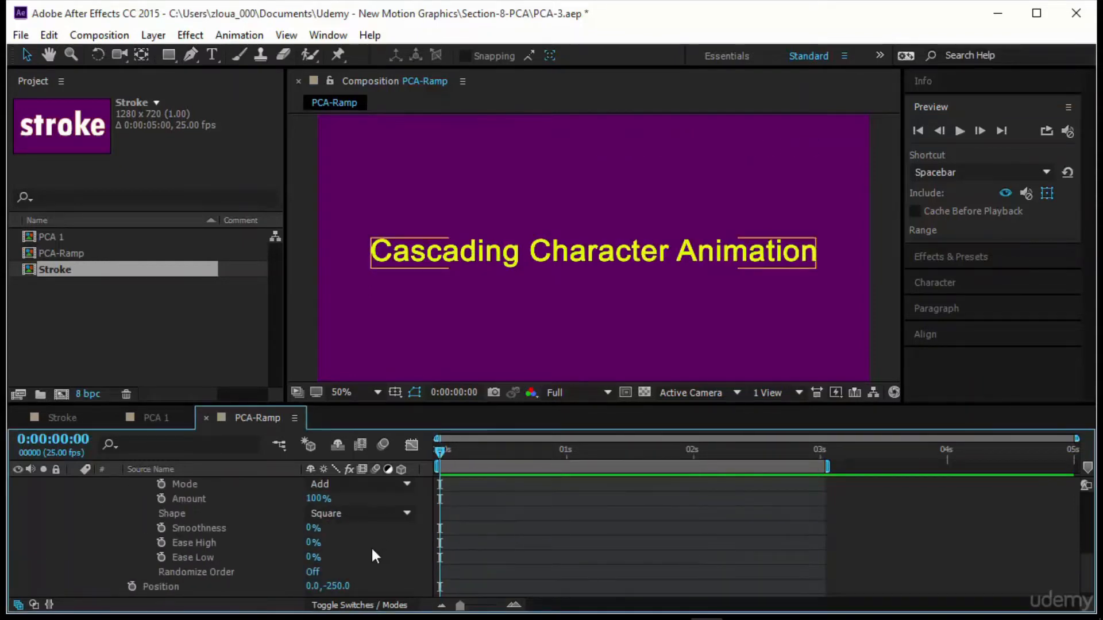
{"action": "left_click", "coordinate": [365, 517]}
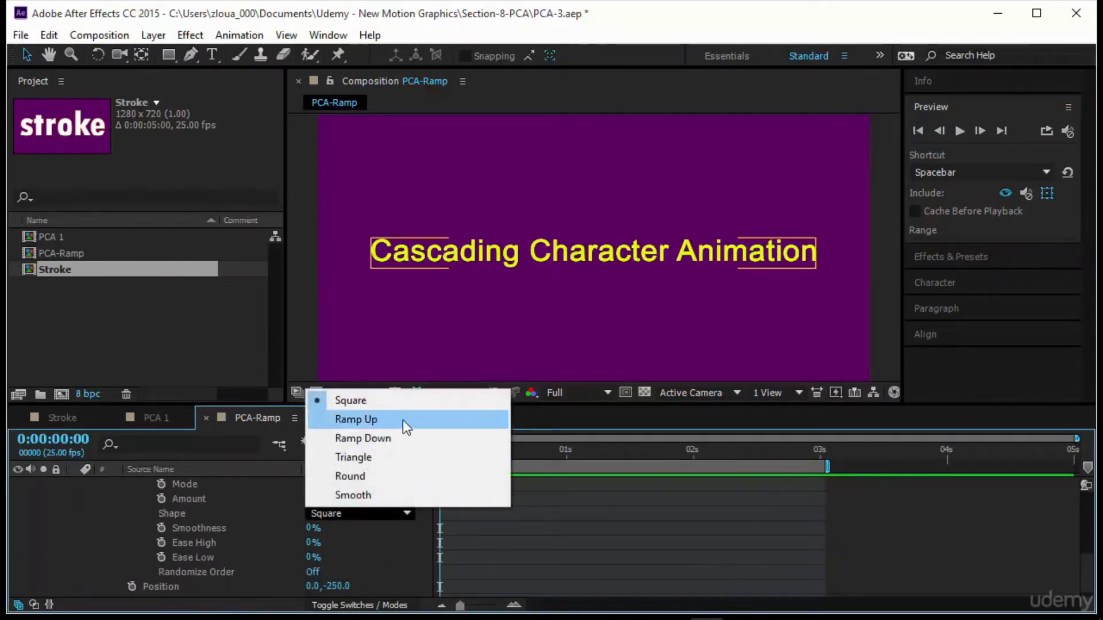
{"action": "left_click", "coordinate": [539, 540]}
{"action": "scroll", "coordinate": [532, 542], "scroll_direction": "up", "scroll_amount": 3}
{"action": "scroll", "coordinate": [531, 543], "scroll_direction": "down", "scroll_amount": 2}
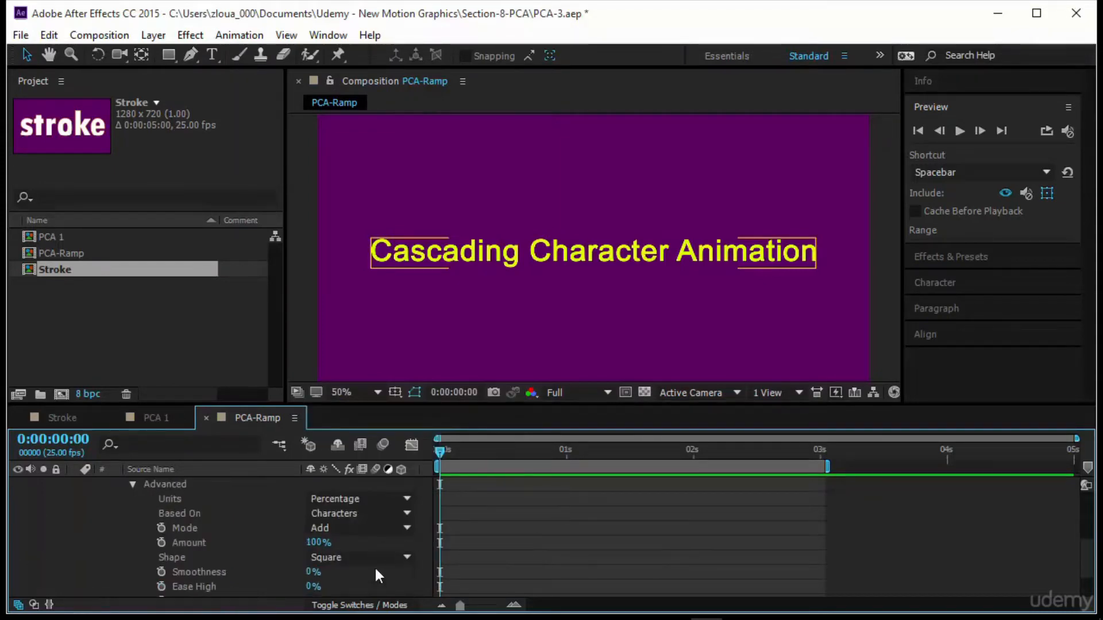
{"action": "left_click", "coordinate": [360, 558]}
{"action": "left_click", "coordinate": [396, 463]}
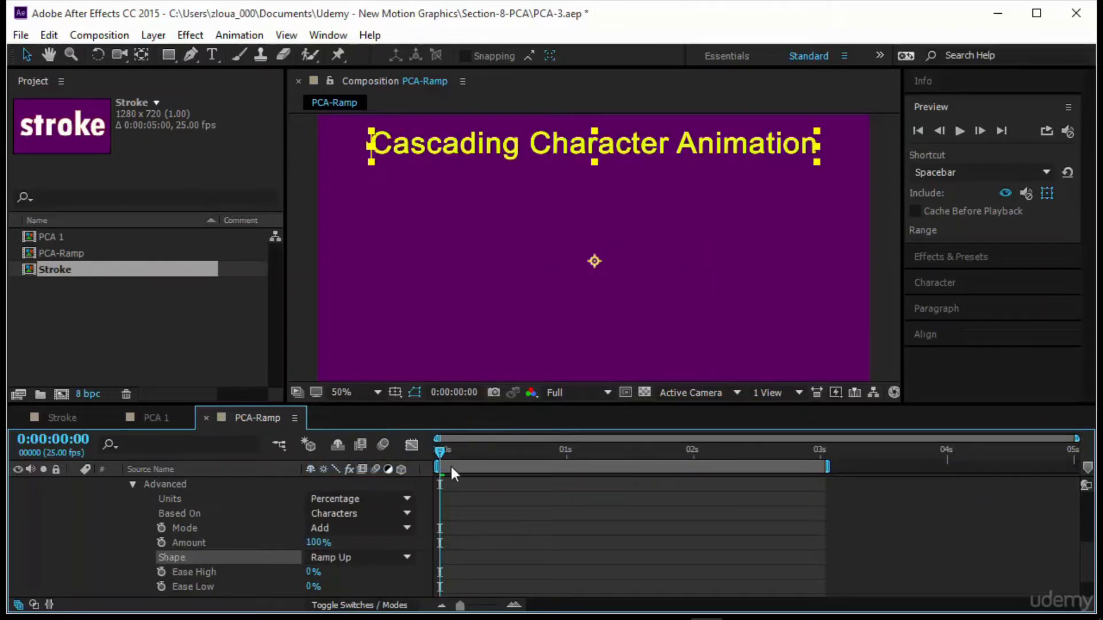
Step: Set Range Selector 1's Offset to 0% at the first frame
{"action": "scroll", "coordinate": [471, 523], "scroll_direction": "up", "scroll_amount": 3}
{"action": "scroll", "coordinate": [471, 523], "scroll_direction": "down", "scroll_amount": 1}
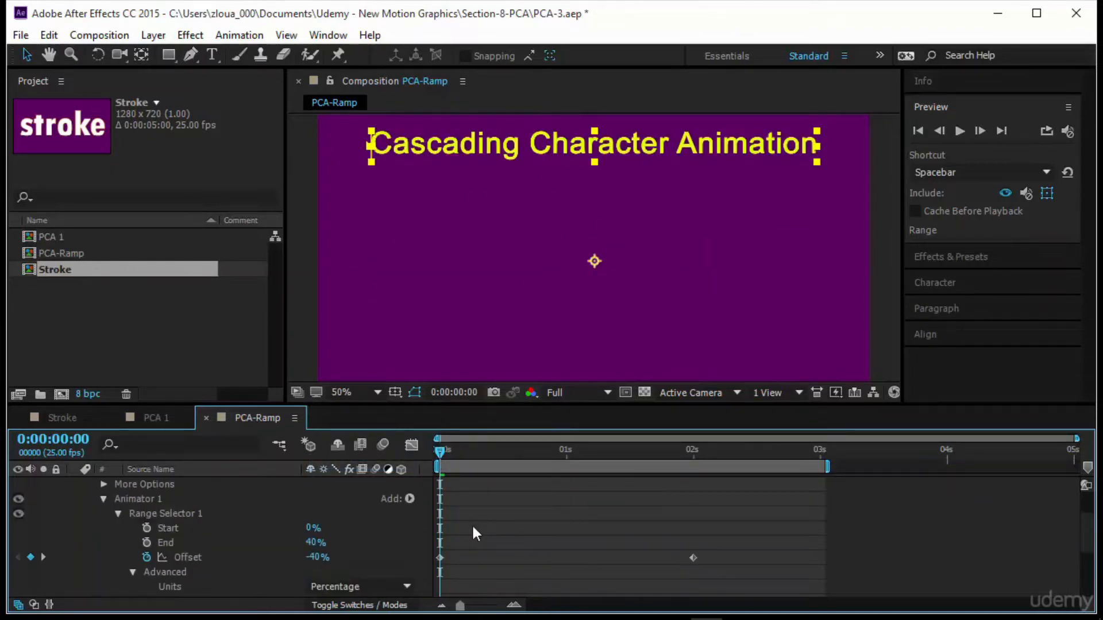
{"action": "left_click", "coordinate": [318, 557]}
{"action": "left_click", "coordinate": [318, 558]}
{"action": "type", "text": "0"}
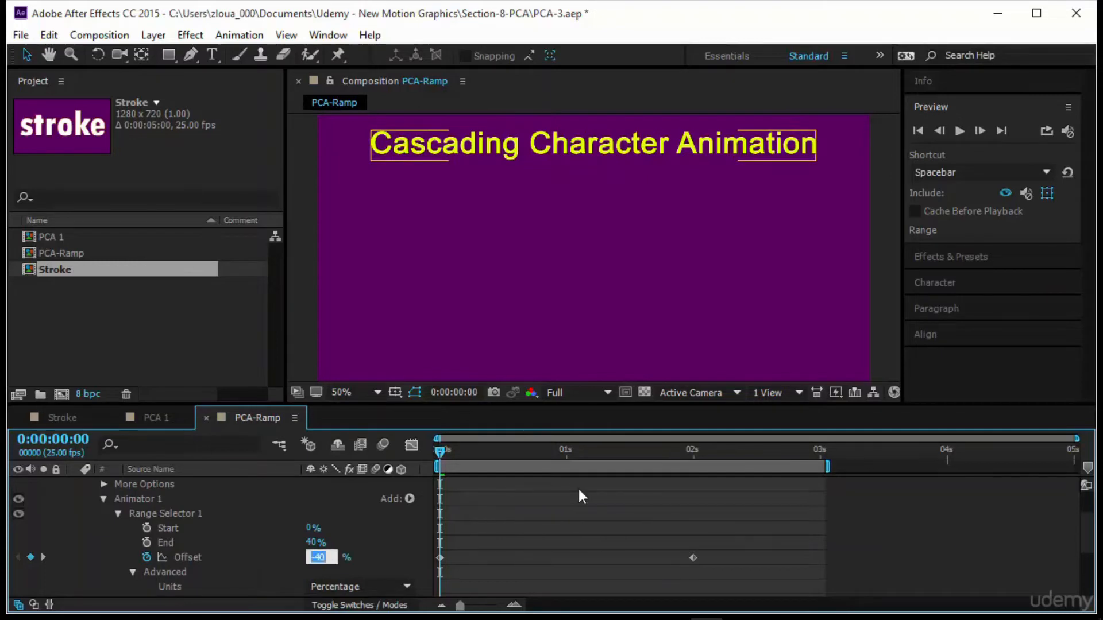
{"action": "key", "text": "Return"}
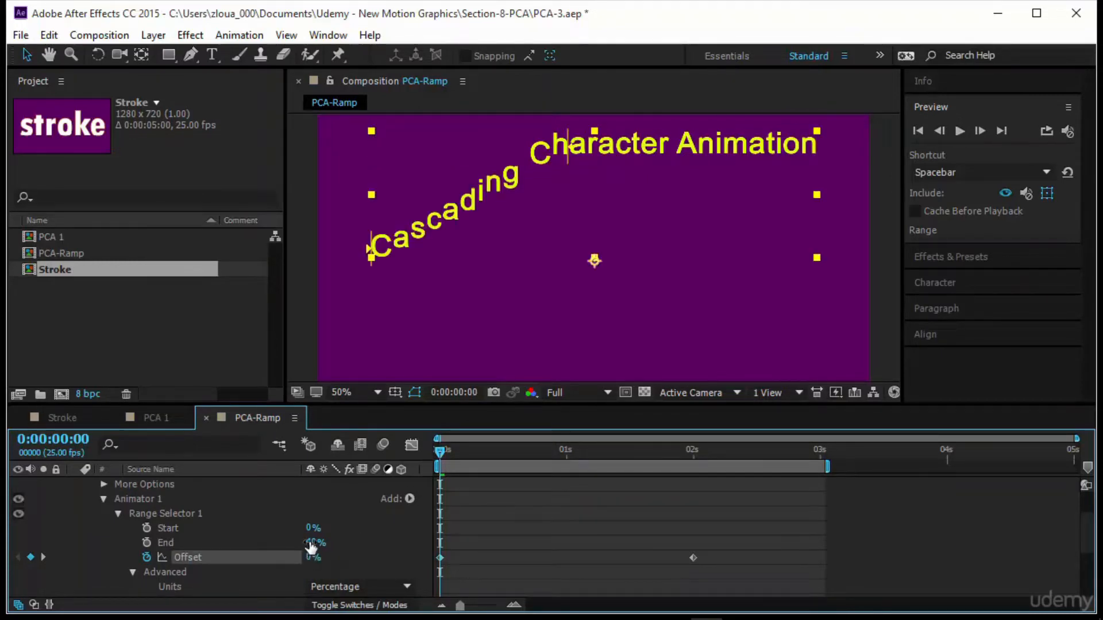
Step: Set Range Selector 1's End to 100% and its Start to 0% to spread the ramp across the whole text
{"action": "left_click_drag", "start_coordinate": [312, 544], "coordinate": [522, 539]}
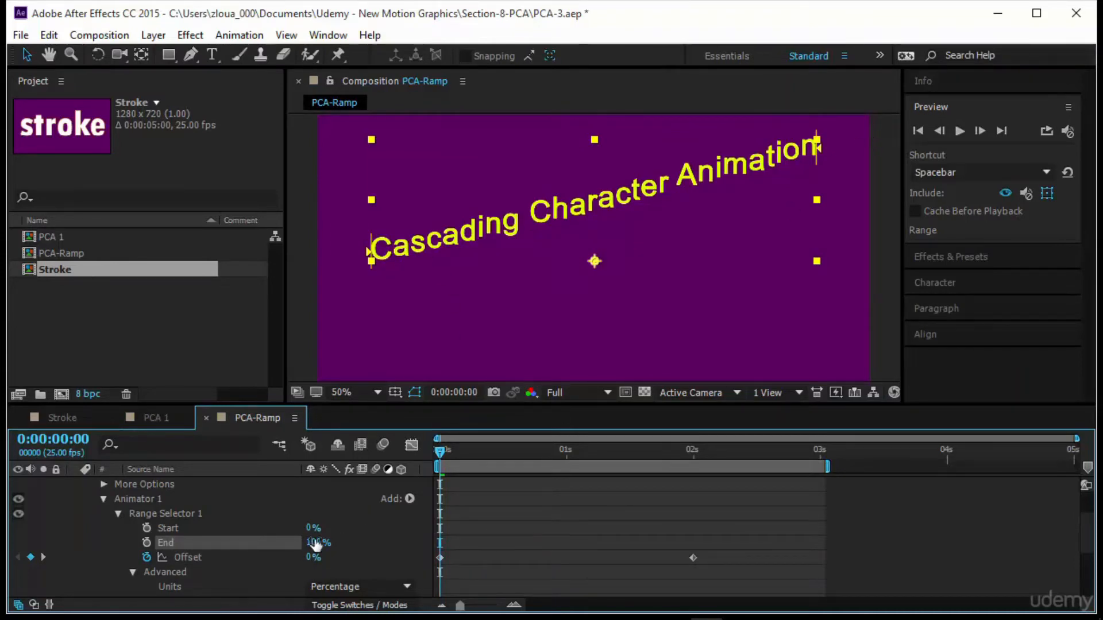
{"action": "left_click_drag", "start_coordinate": [316, 544], "coordinate": [371, 547]}
{"action": "left_click_drag", "start_coordinate": [310, 530], "coordinate": [285, 547]}
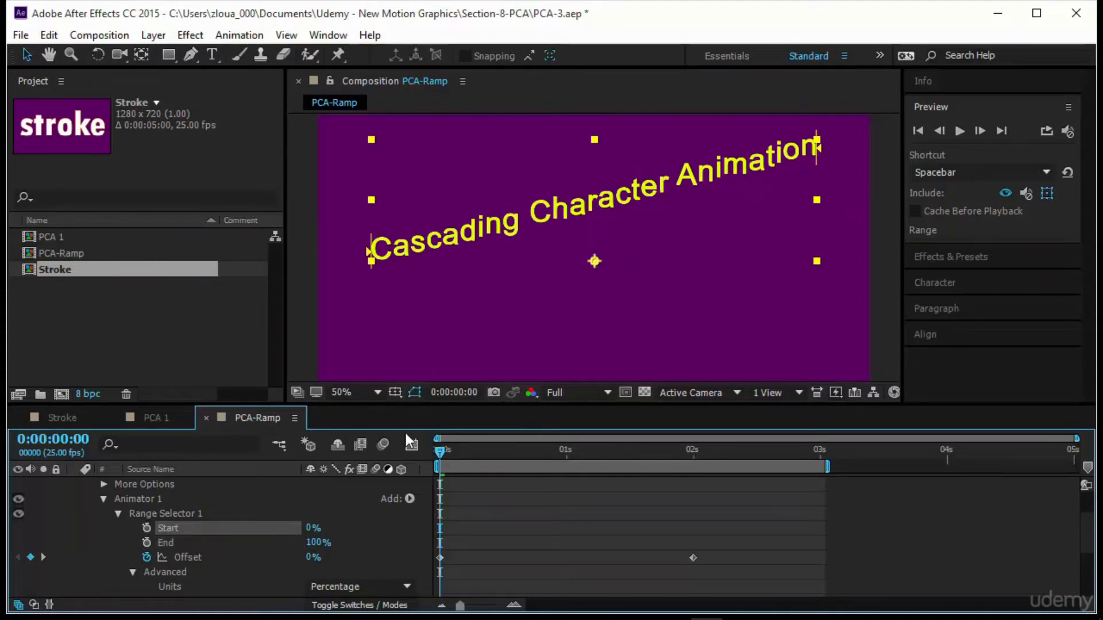
Step: Set Range Selector 1's End to 40% and its first-frame Offset to -40%
{"action": "left_click", "coordinate": [317, 544]}
{"action": "type", "text": "40"}
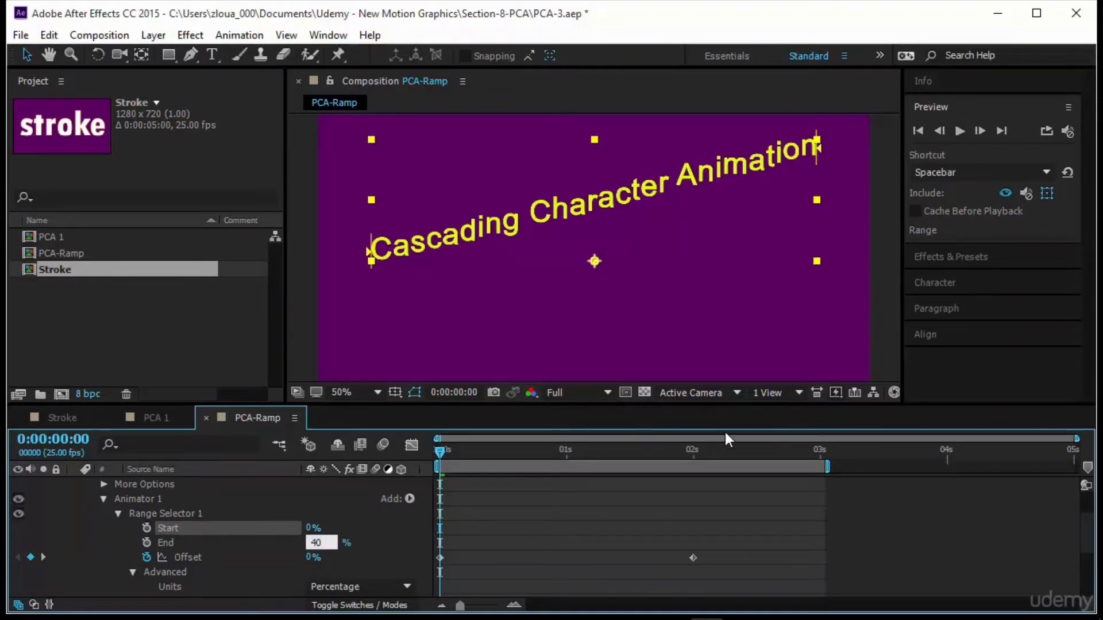
{"action": "key", "text": "Return"}
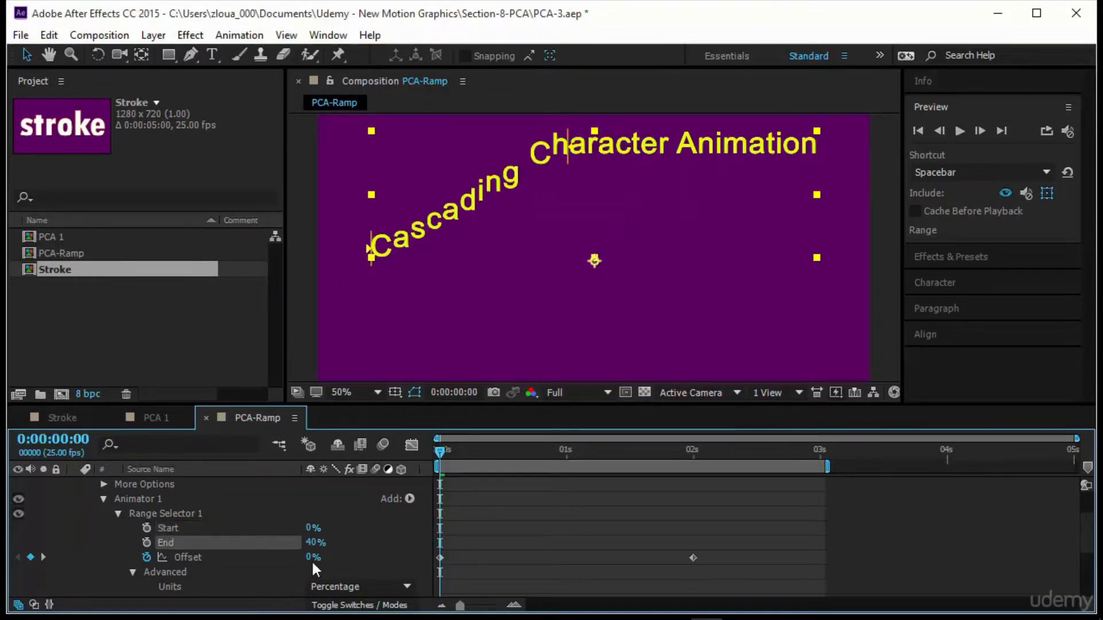
{"action": "type", "text": "-40"}
{"action": "key", "text": "Return"}
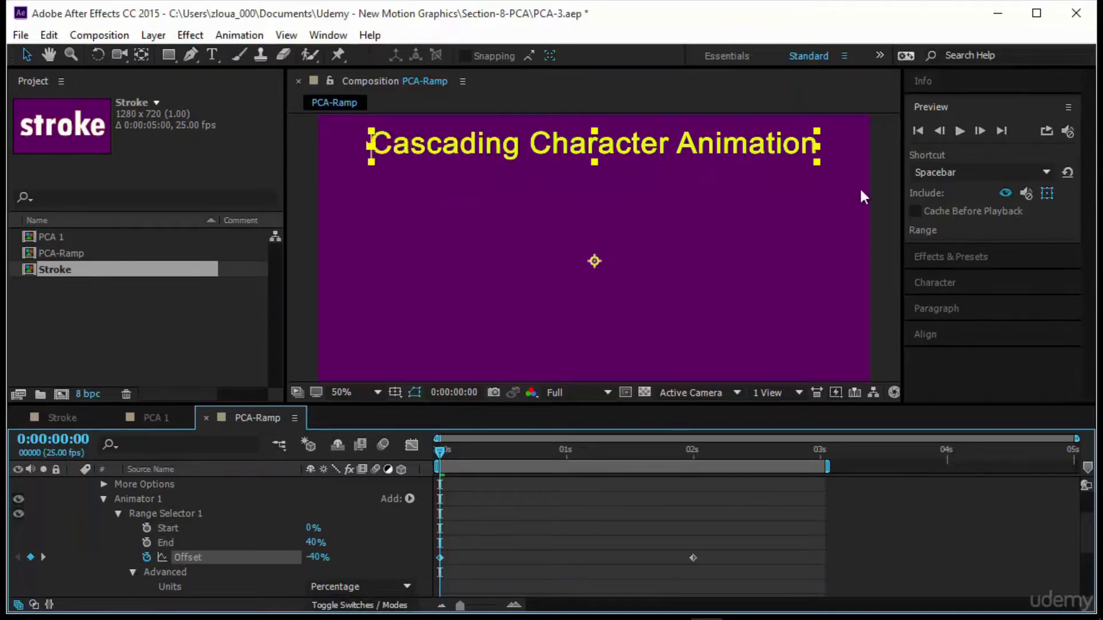
Step: Preview the Ramp Up text animation, return to the first frame and collapse the range selector's Advanced settings
{"action": "left_click", "coordinate": [959, 131]}
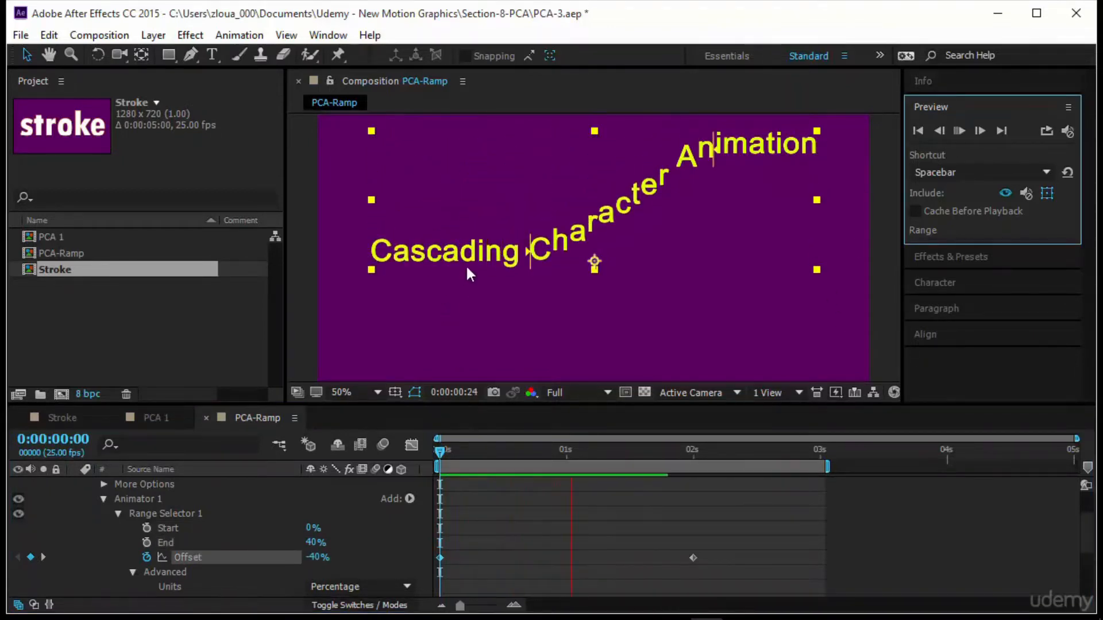
{"action": "left_click", "coordinate": [439, 452]}
{"action": "left_click_drag", "start_coordinate": [439, 452], "coordinate": [337, 506]}
{"action": "scroll", "coordinate": [377, 542], "scroll_direction": "down", "scroll_amount": 1}
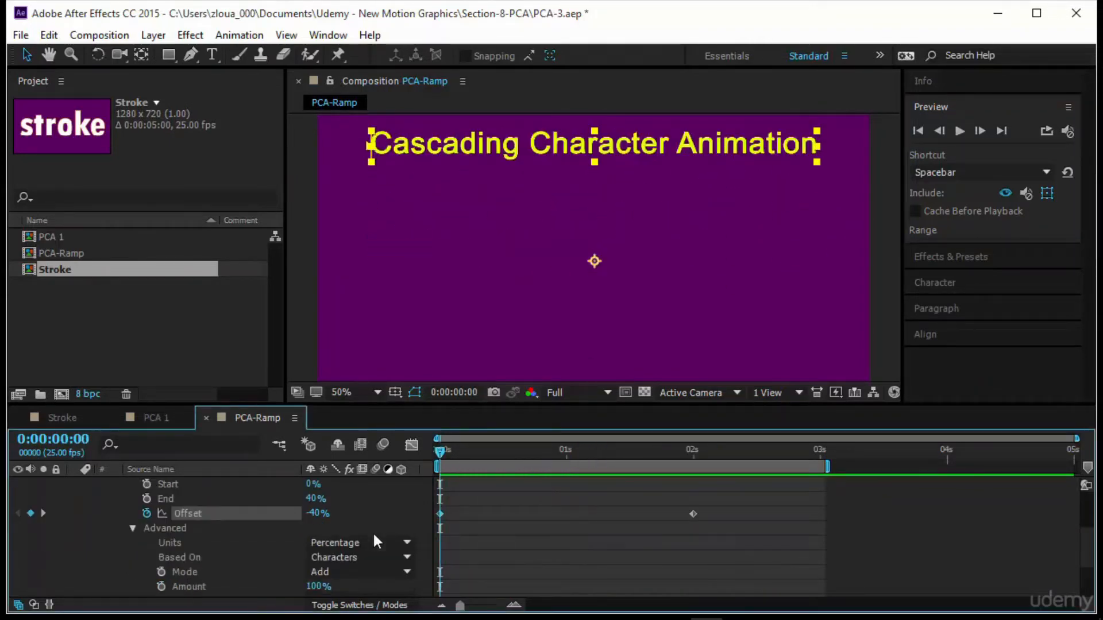
{"action": "scroll", "coordinate": [375, 537], "scroll_direction": "down", "scroll_amount": 2}
{"action": "scroll", "coordinate": [374, 538], "scroll_direction": "up", "scroll_amount": 2}
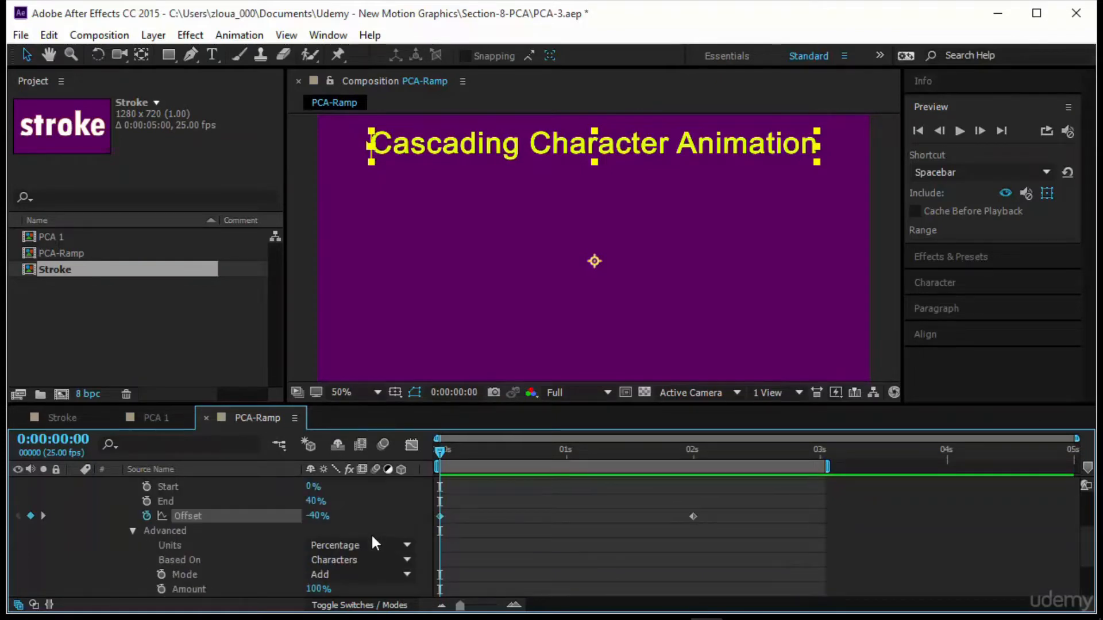
{"action": "scroll", "coordinate": [214, 566], "scroll_direction": "down", "scroll_amount": 1}
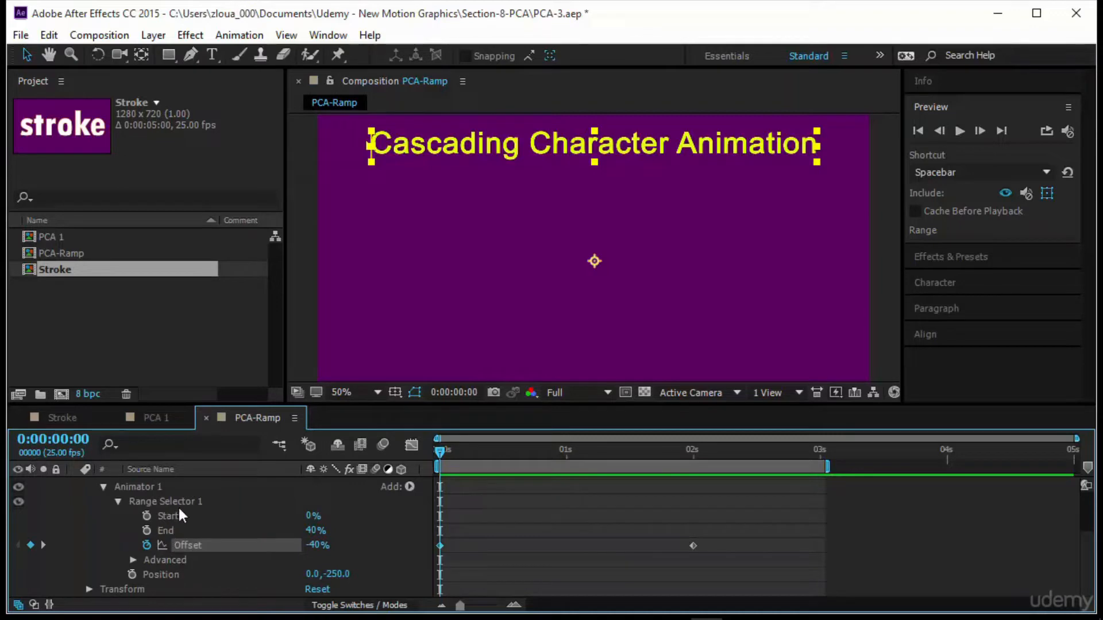
Step: Add a Scale property to Animator 1 and set it to 576%
{"action": "left_click", "coordinate": [230, 500]}
{"action": "left_click", "coordinate": [298, 485]}
{"action": "left_click", "coordinate": [410, 487]}
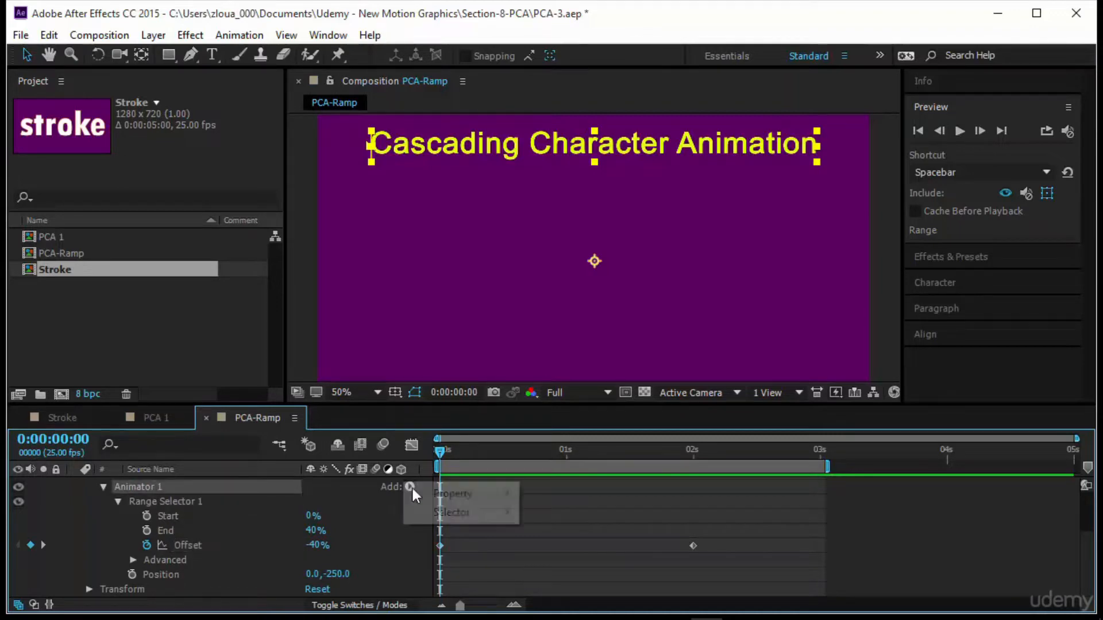
{"action": "mouse_move", "coordinate": [454, 492]}
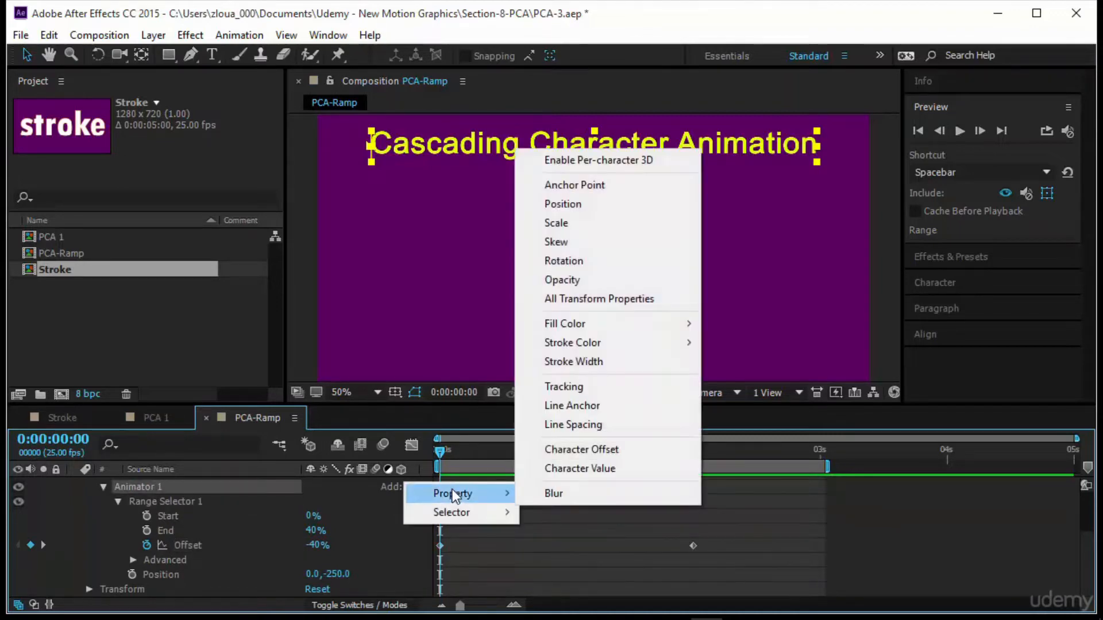
{"action": "left_click", "coordinate": [594, 221]}
{"action": "scroll", "coordinate": [380, 569], "scroll_direction": "down", "scroll_amount": 1}
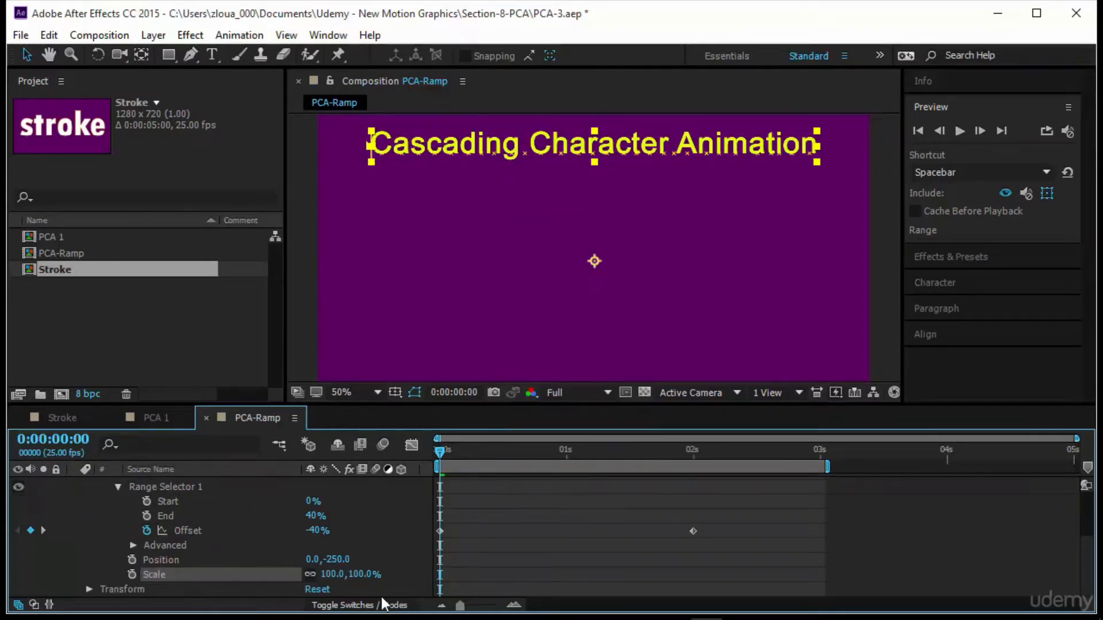
{"action": "left_click_drag", "start_coordinate": [364, 576], "coordinate": [573, 534]}
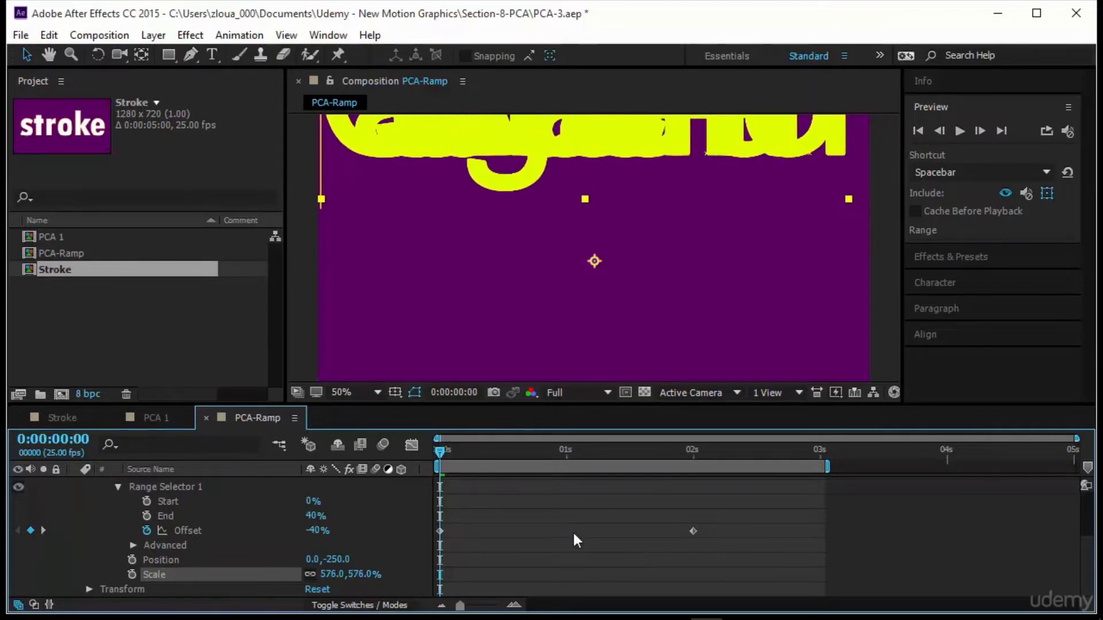
Step: Add a Blur property to Animator 1, set it to 69 and scrub through the text animation
{"action": "scroll", "coordinate": [380, 544], "scroll_direction": "up", "scroll_amount": 3}
{"action": "left_click", "coordinate": [411, 557]}
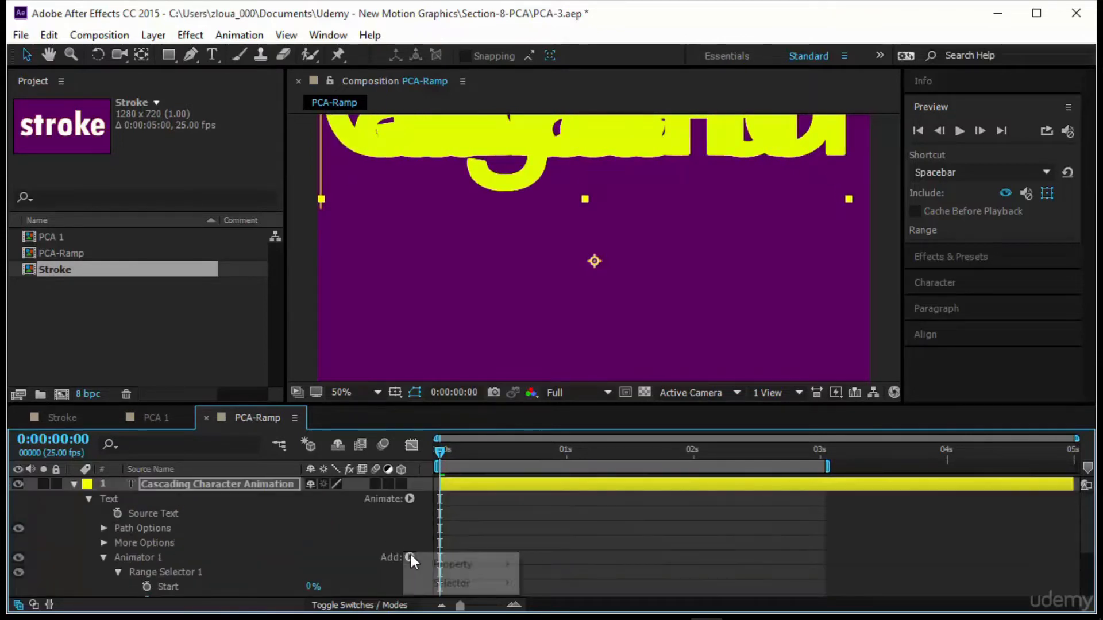
{"action": "mouse_move", "coordinate": [467, 564]}
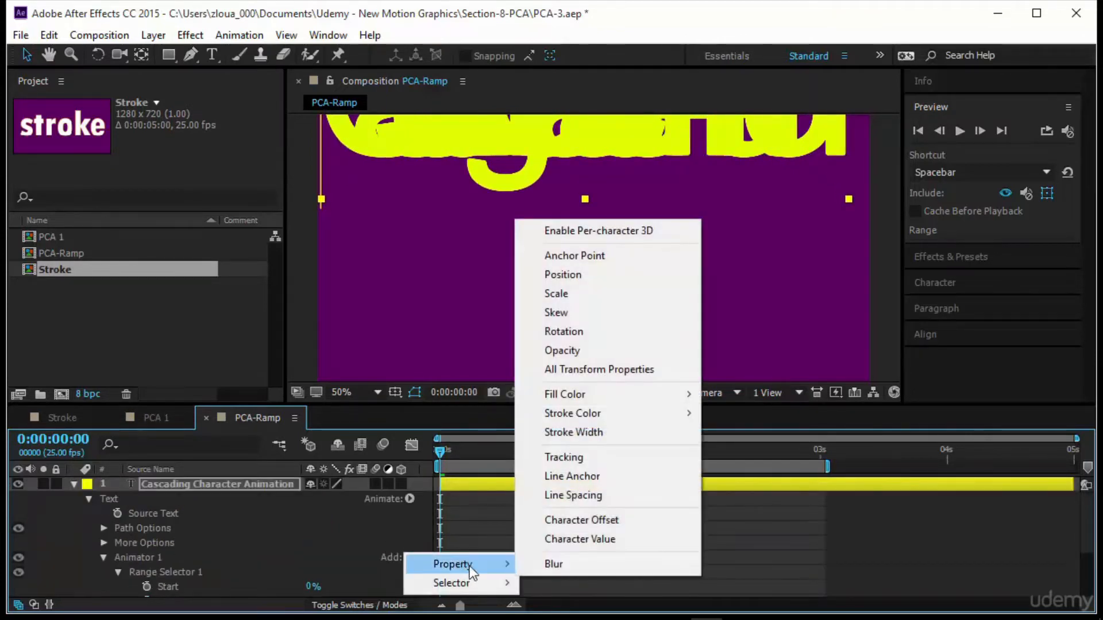
{"action": "left_click", "coordinate": [607, 564]}
{"action": "left_click_drag", "start_coordinate": [345, 581], "coordinate": [384, 582]}
{"action": "left_click_drag", "start_coordinate": [436, 454], "coordinate": [375, 545]}
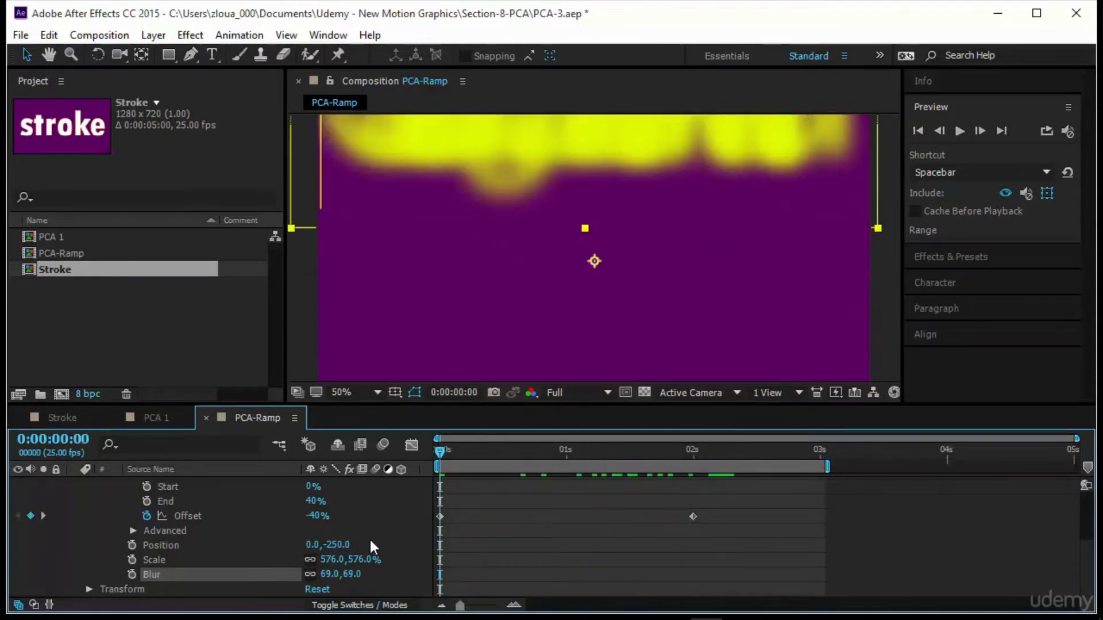
Step: Add an Opacity property to Animator 1 and set it to 0%
{"action": "scroll", "coordinate": [371, 541], "scroll_direction": "up", "scroll_amount": 3}
{"action": "left_click", "coordinate": [409, 545]}
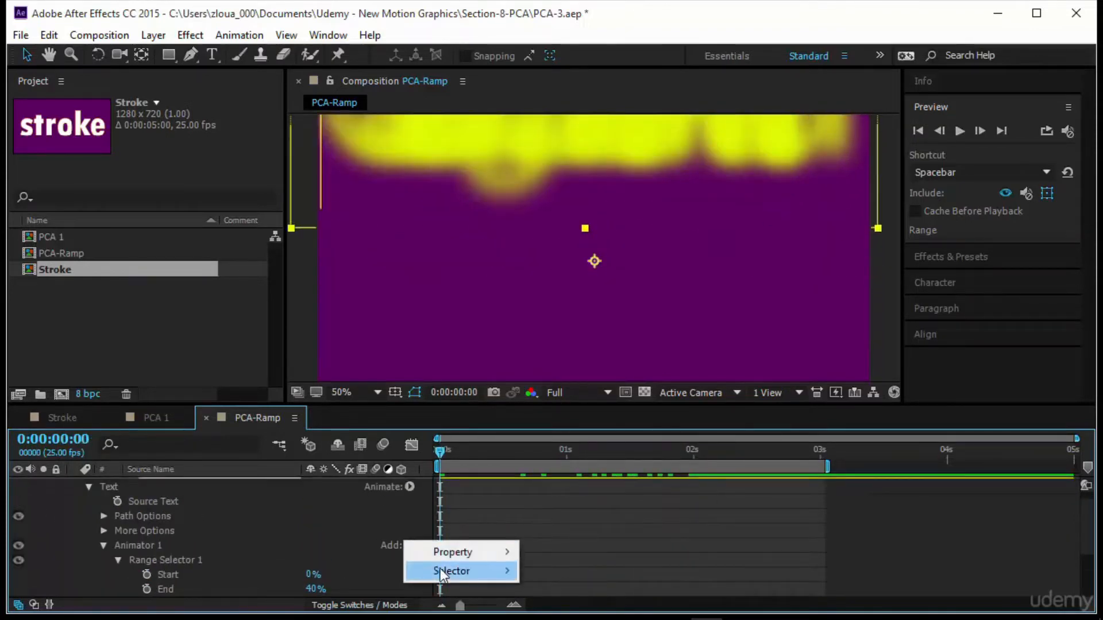
{"action": "mouse_move", "coordinate": [440, 552]}
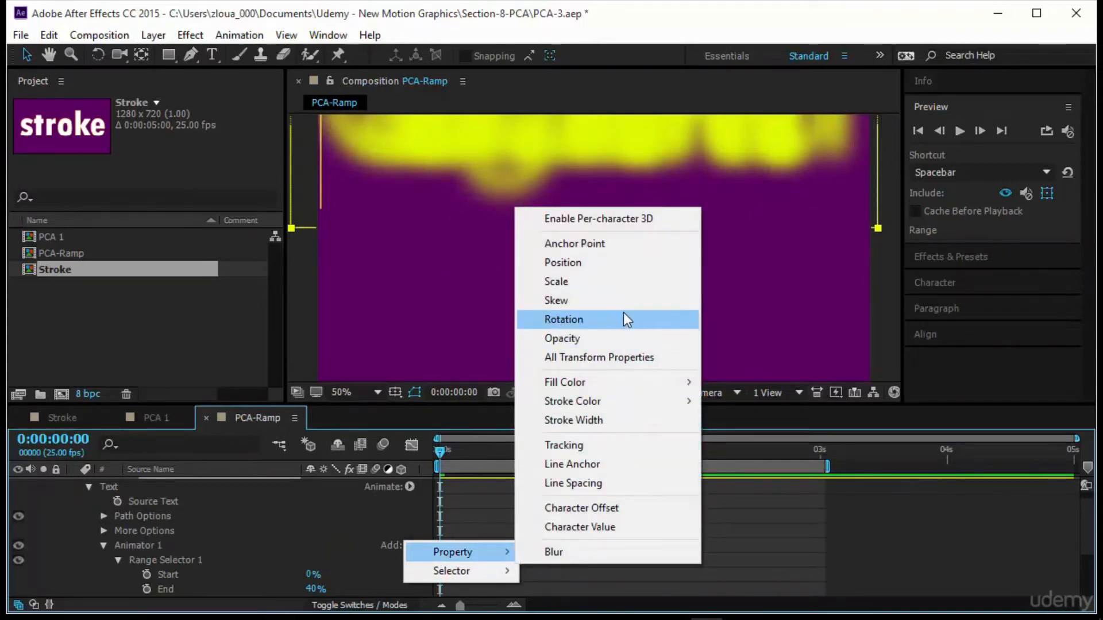
{"action": "left_click", "coordinate": [624, 339]}
{"action": "scroll", "coordinate": [381, 498], "scroll_direction": "down", "scroll_amount": 2}
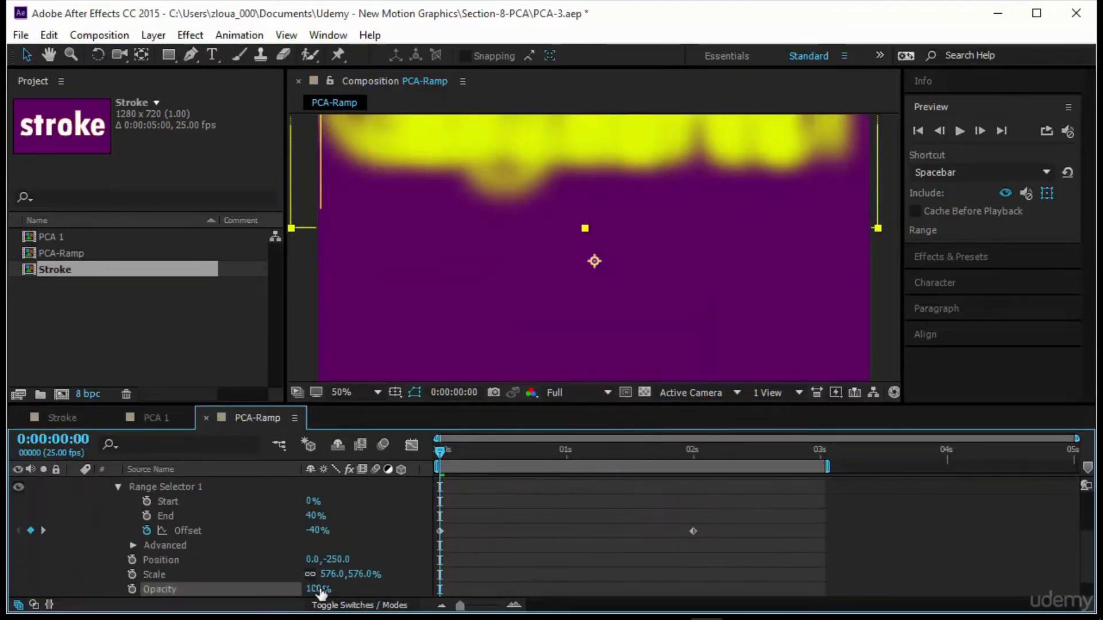
{"action": "left_click_drag", "start_coordinate": [320, 591], "coordinate": [225, 592]}
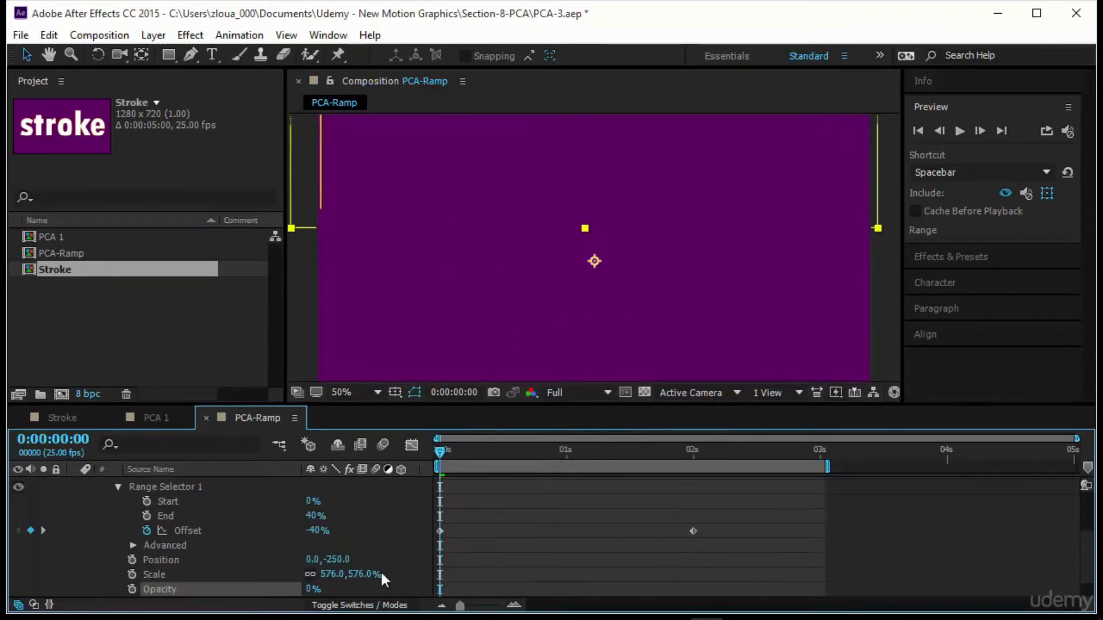
Step: Preview the text animation with the combined position, scale, opacity and blur changes, and stop at the first frame
{"action": "left_click", "coordinate": [958, 131]}
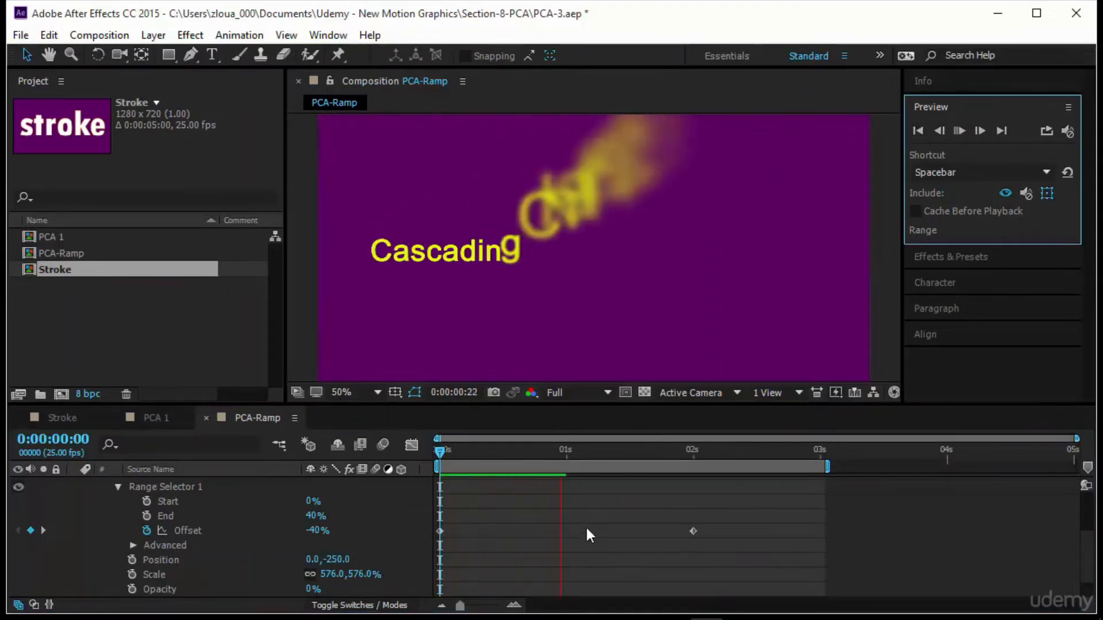
{"action": "left_click", "coordinate": [440, 453]}
{"action": "scroll", "coordinate": [385, 527], "scroll_direction": "up", "scroll_amount": 2}
{"action": "scroll", "coordinate": [396, 538], "scroll_direction": "up", "scroll_amount": 3}
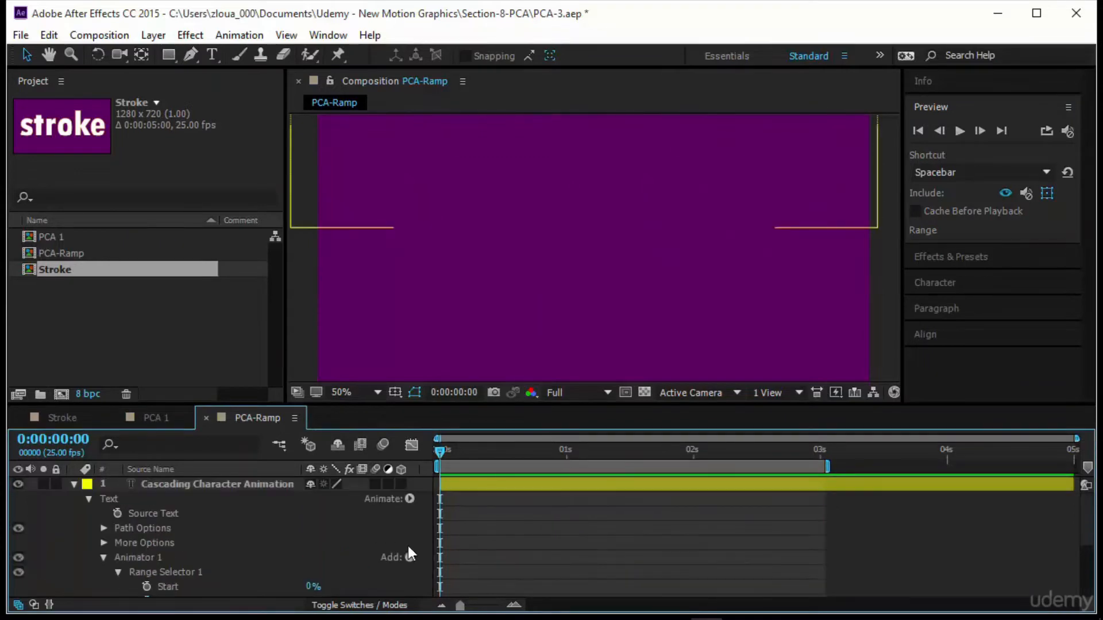
Step: Add an RGB Fill Color property to Animator 1, set it to green (1EFF00) and preview the text animation
{"action": "left_click", "coordinate": [410, 557]}
{"action": "mouse_move", "coordinate": [456, 564]}
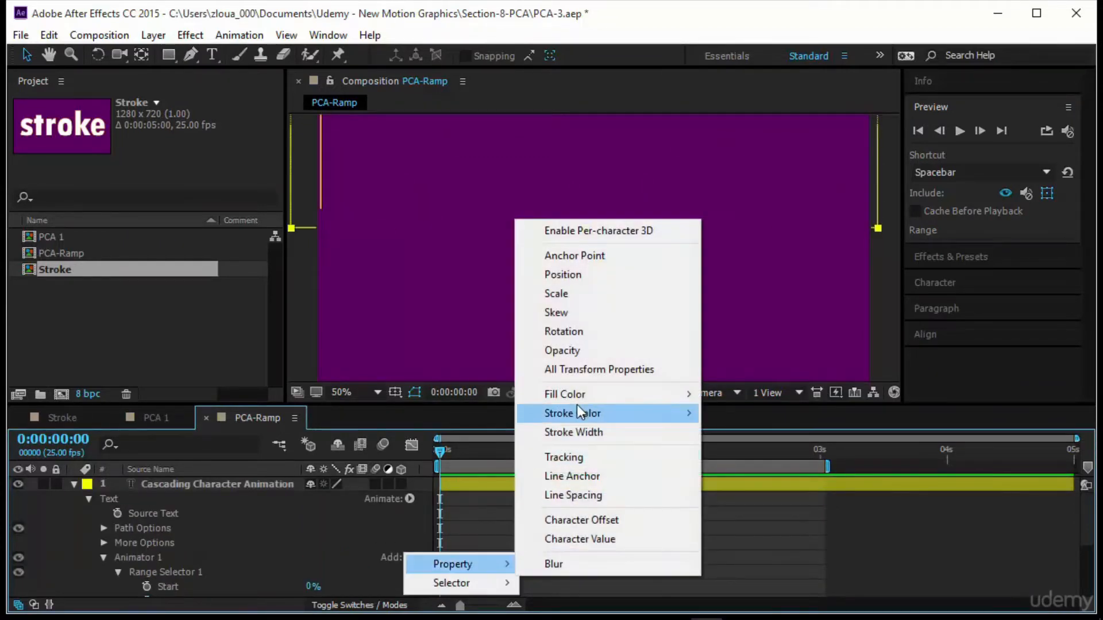
{"action": "mouse_move", "coordinate": [594, 395]}
{"action": "left_click", "coordinate": [738, 389]}
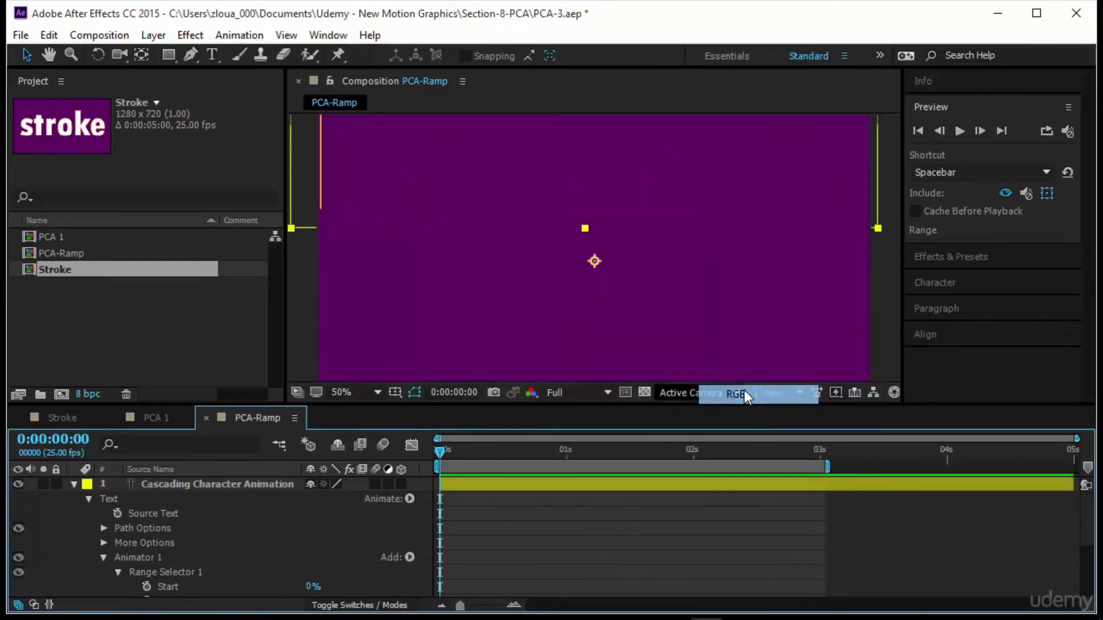
{"action": "left_click", "coordinate": [315, 560]}
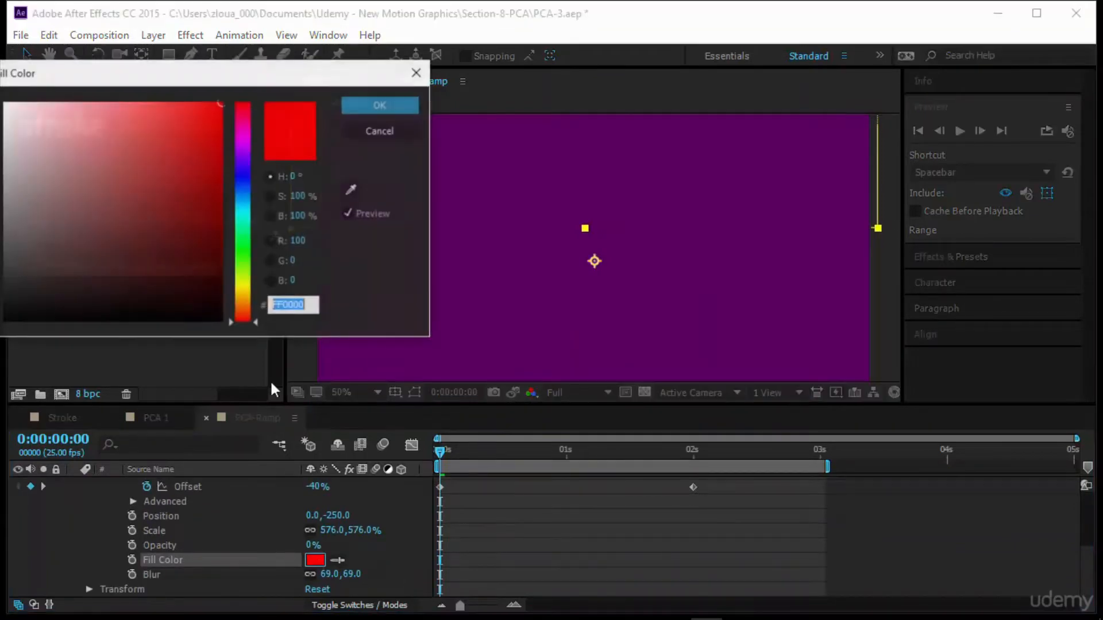
{"action": "left_click_drag", "start_coordinate": [246, 192], "coordinate": [249, 253]}
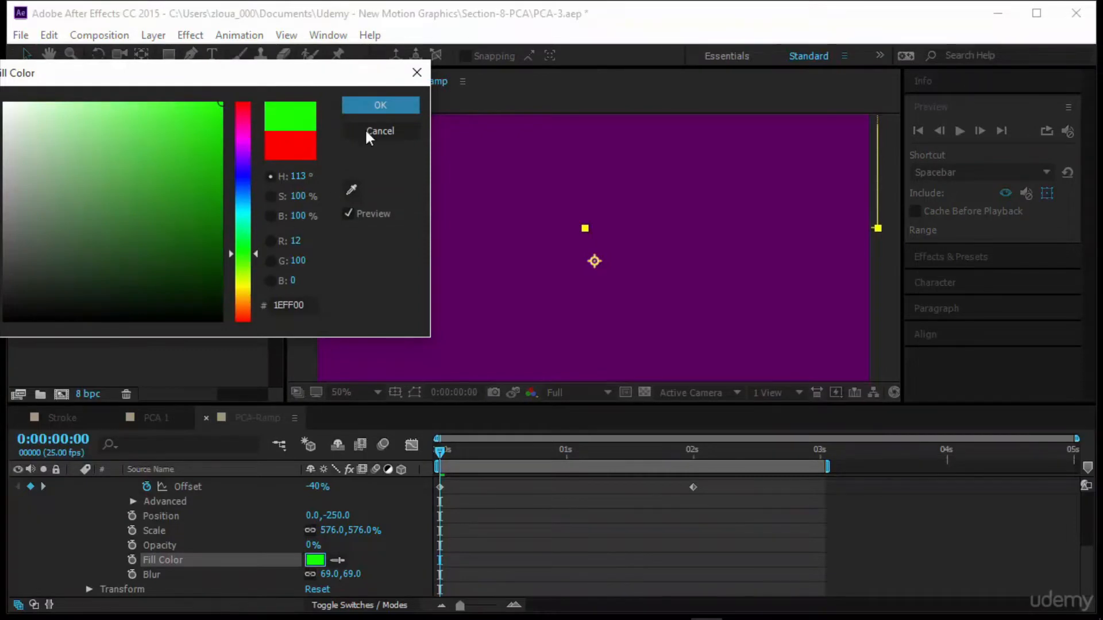
{"action": "left_click", "coordinate": [377, 107]}
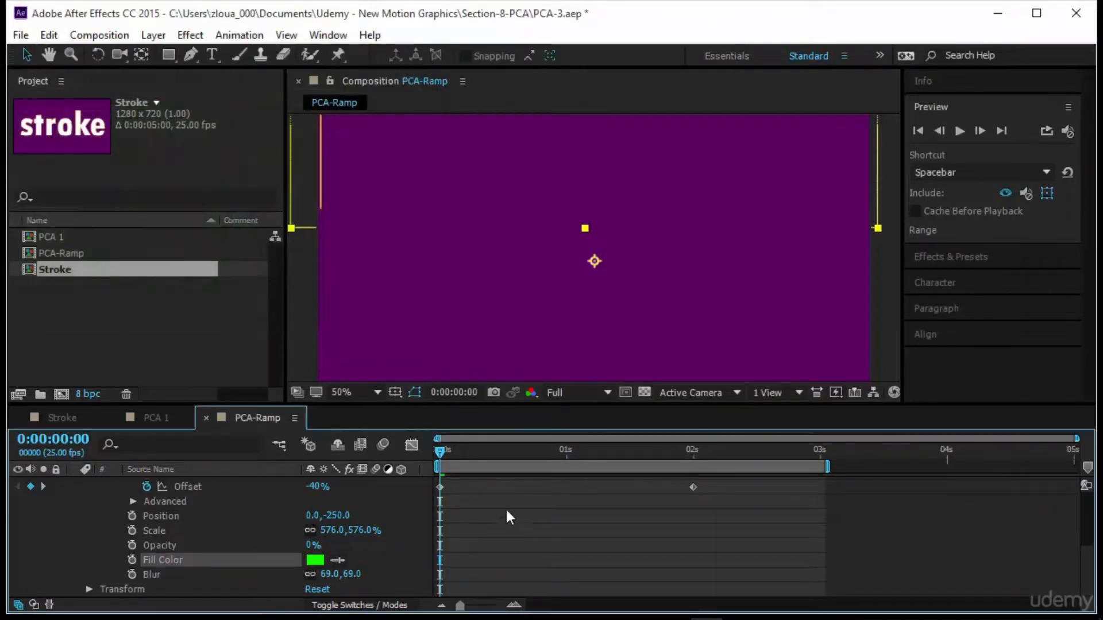
{"action": "left_click", "coordinate": [960, 131]}
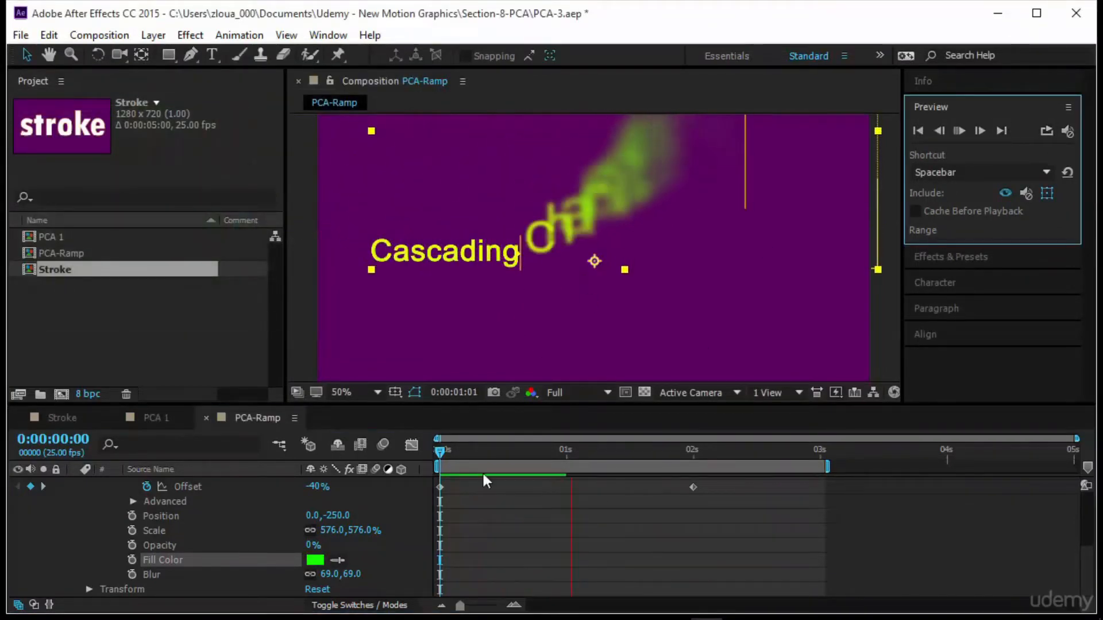
Step: Set Animator 1's Fill Color to red (FF0000)
{"action": "left_click", "coordinate": [316, 560]}
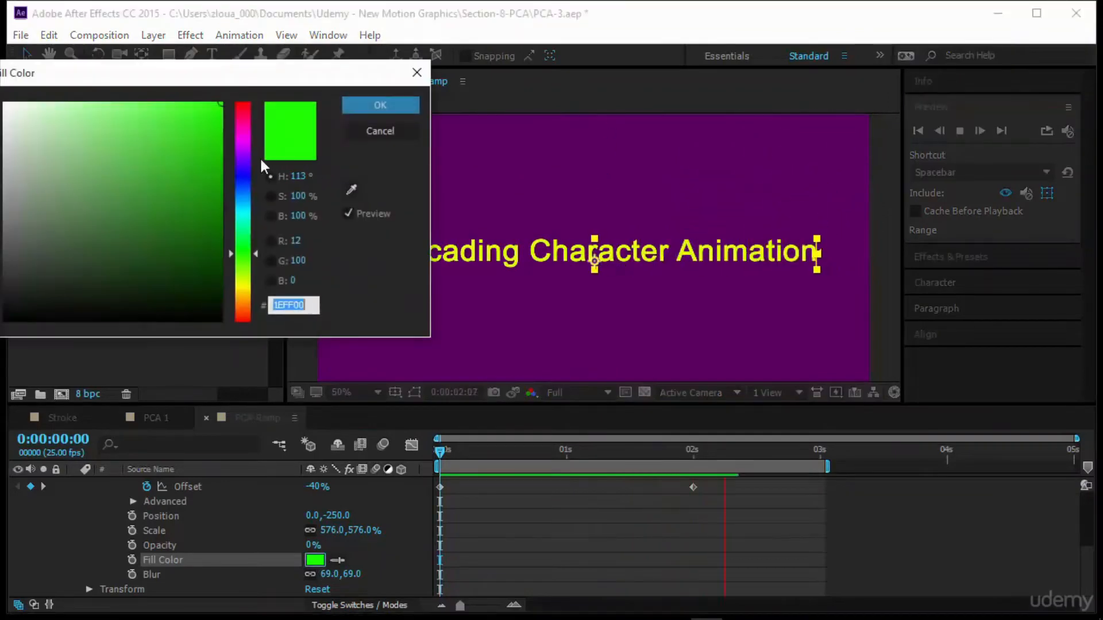
{"action": "type", "text": "FF0000"}
{"action": "left_click", "coordinate": [395, 109]}
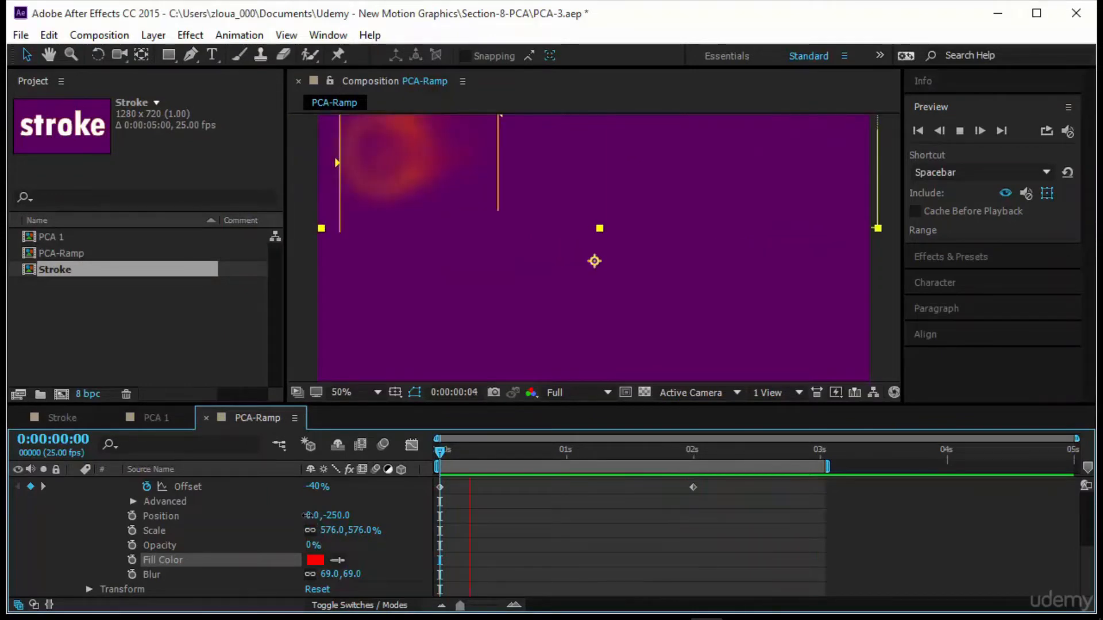
Step: Set Animator 1's horizontal Position to -650 and its Scale to 901%, and preview the animation from the first frame
{"action": "left_click_drag", "start_coordinate": [306, 515], "coordinate": [142, 523]}
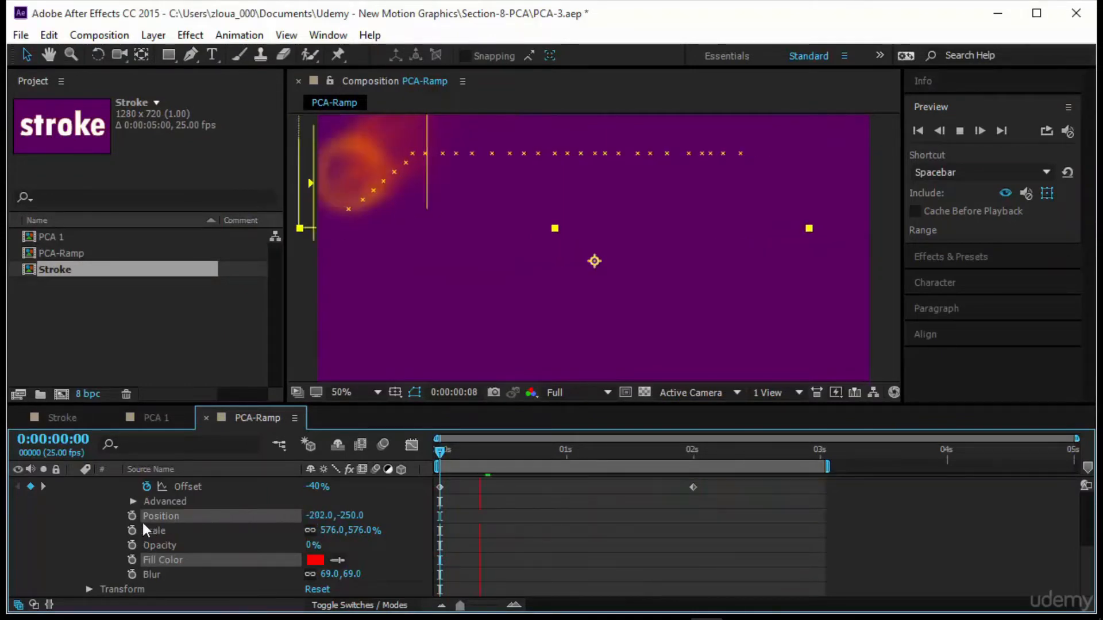
{"action": "left_click", "coordinate": [467, 451]}
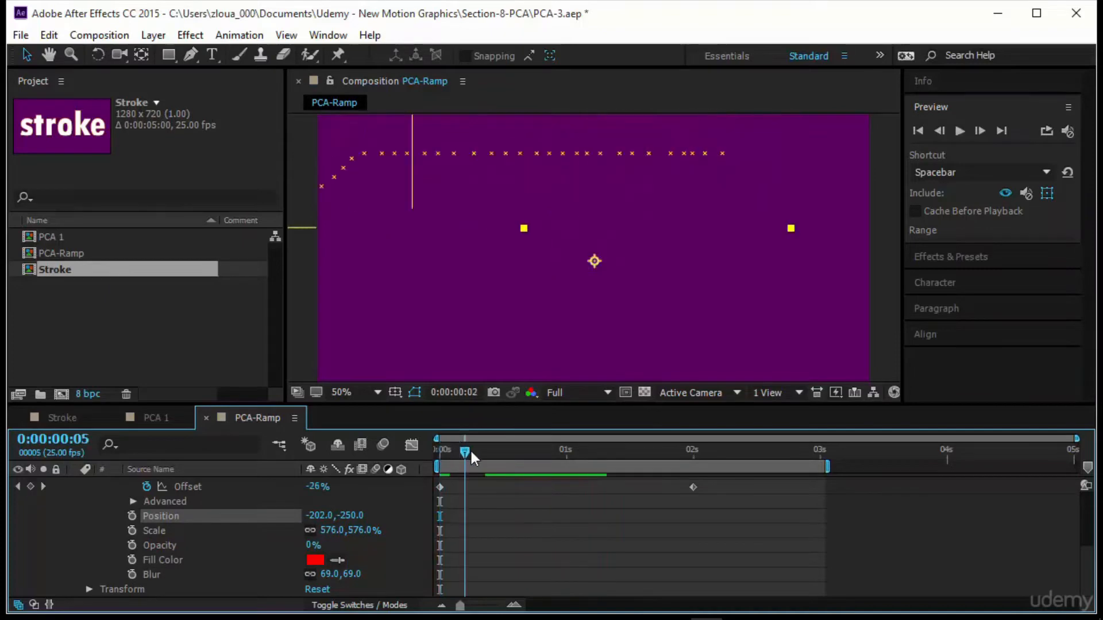
{"action": "left_click_drag", "start_coordinate": [470, 449], "coordinate": [560, 465]}
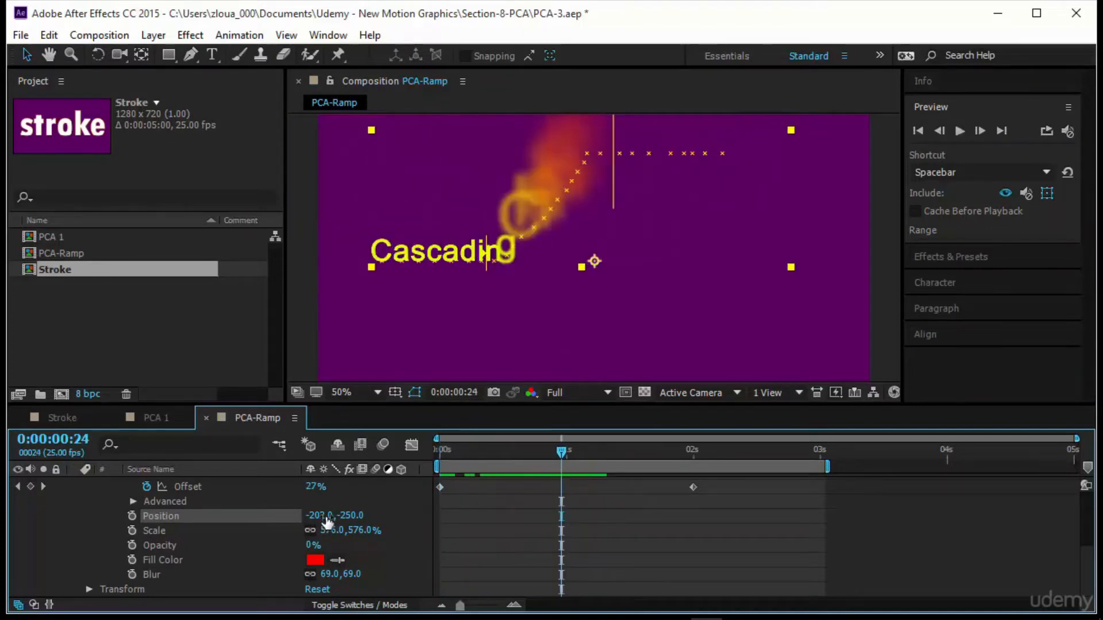
{"action": "left_click_drag", "start_coordinate": [327, 522], "coordinate": [564, 566]}
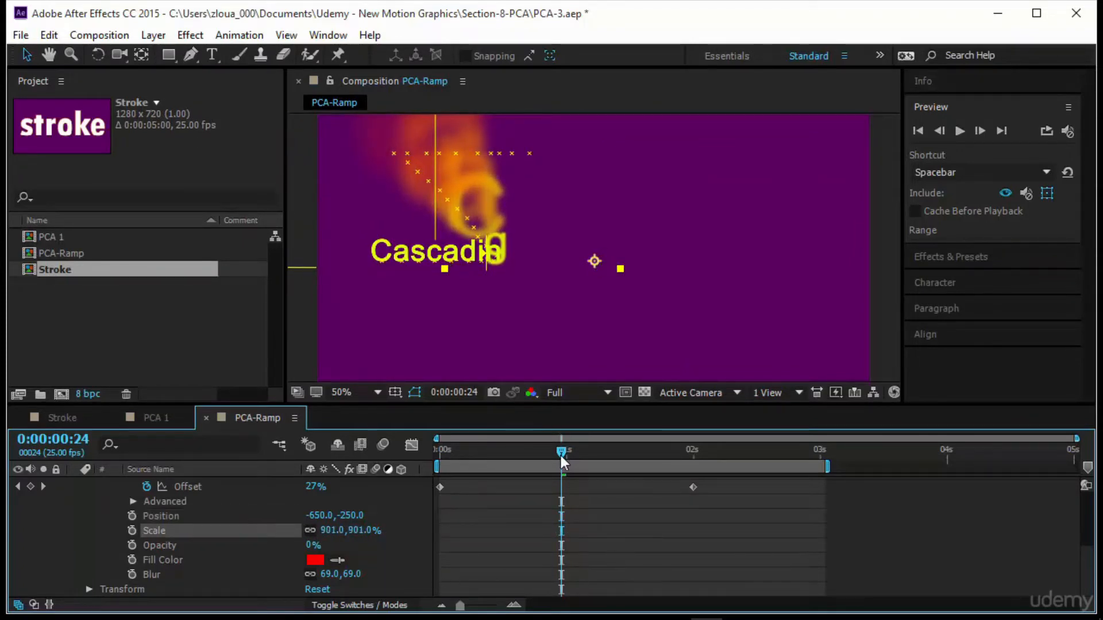
{"action": "left_click_drag", "start_coordinate": [561, 451], "coordinate": [440, 451]}
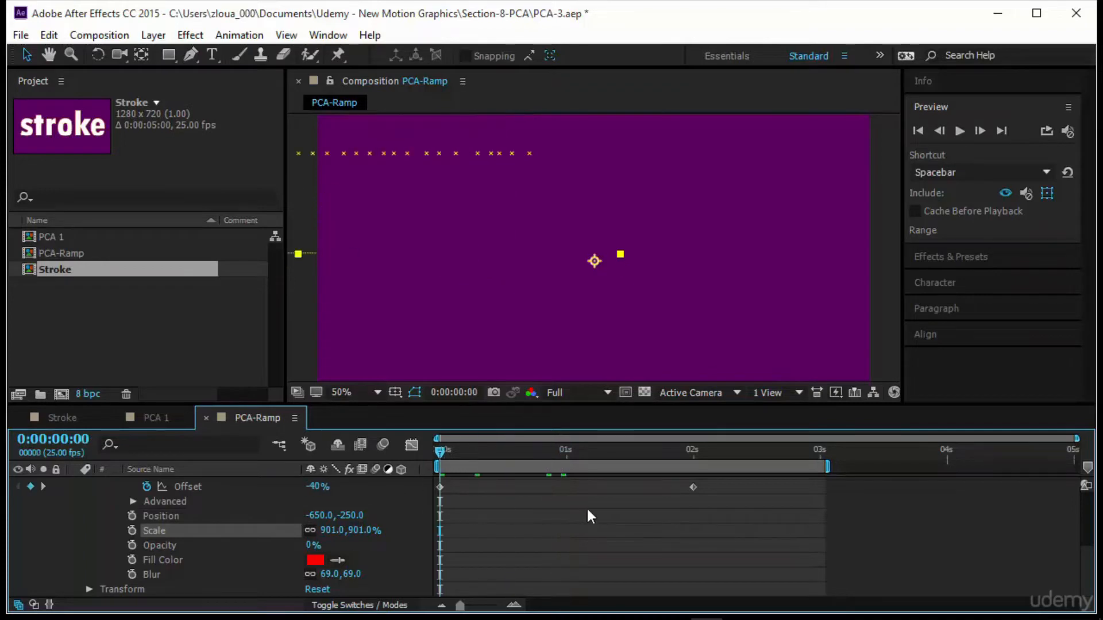
{"action": "left_click", "coordinate": [960, 131]}
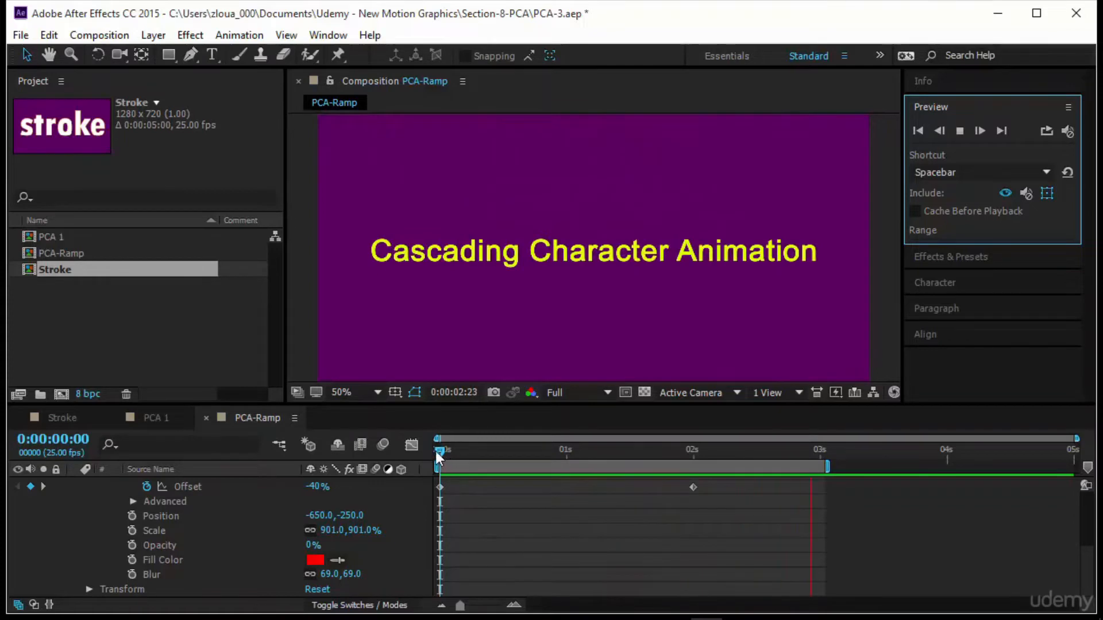
Step: Set Animator 1's vertical Position to 29 and play the cascade from the first frame
{"action": "left_click_drag", "start_coordinate": [435, 451], "coordinate": [565, 463]}
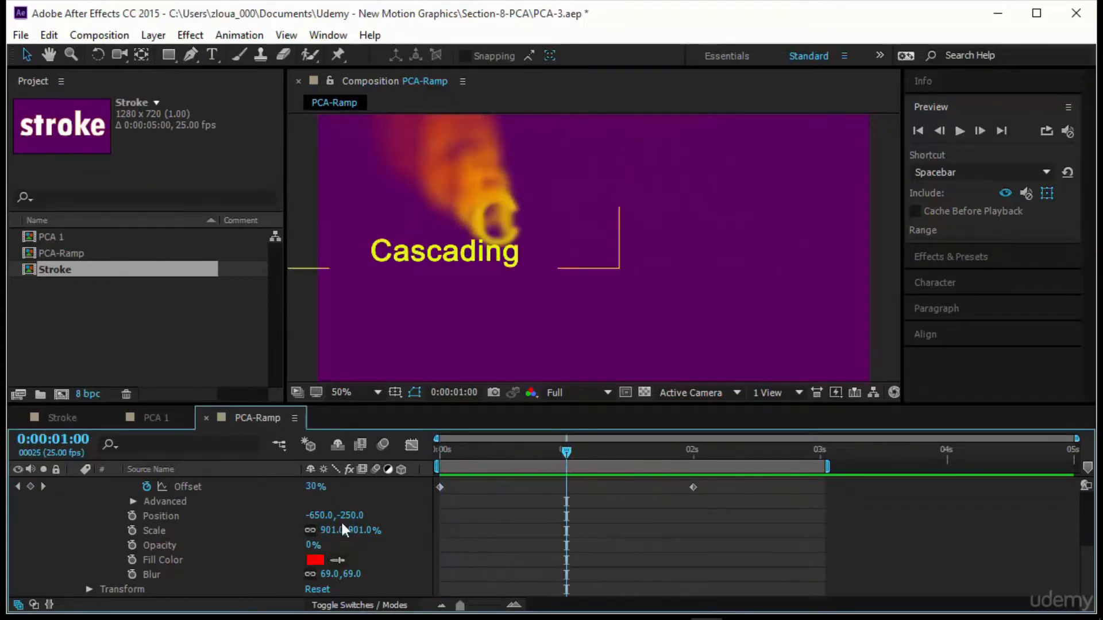
{"action": "left_click_drag", "start_coordinate": [347, 516], "coordinate": [555, 550]}
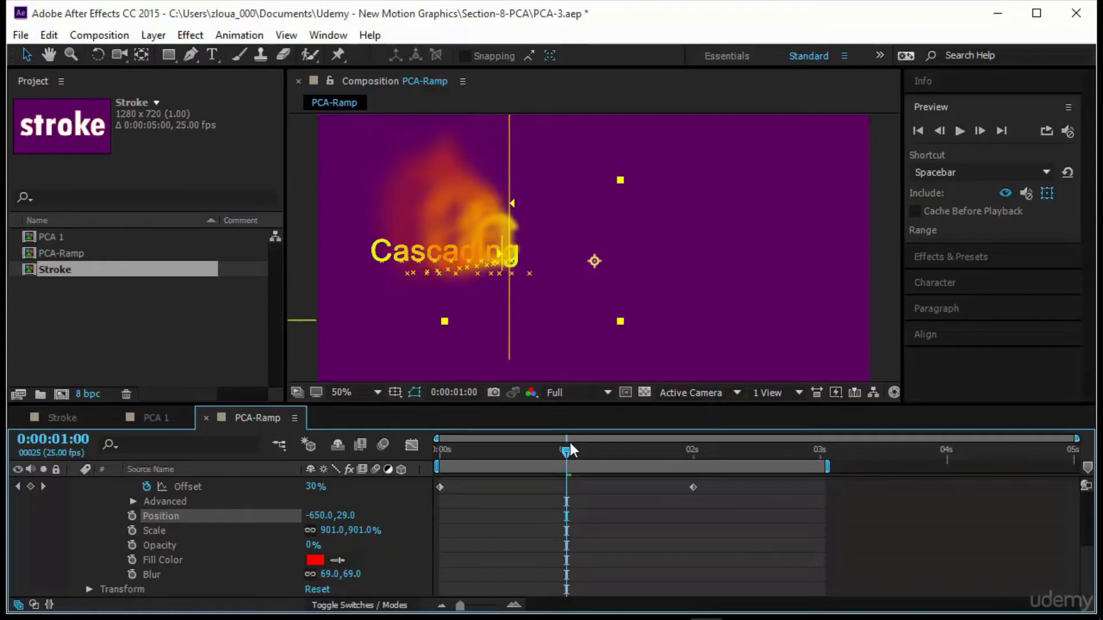
{"action": "left_click_drag", "start_coordinate": [569, 447], "coordinate": [388, 495]}
{"action": "left_click", "coordinate": [654, 525]}
{"action": "left_click", "coordinate": [961, 131]}
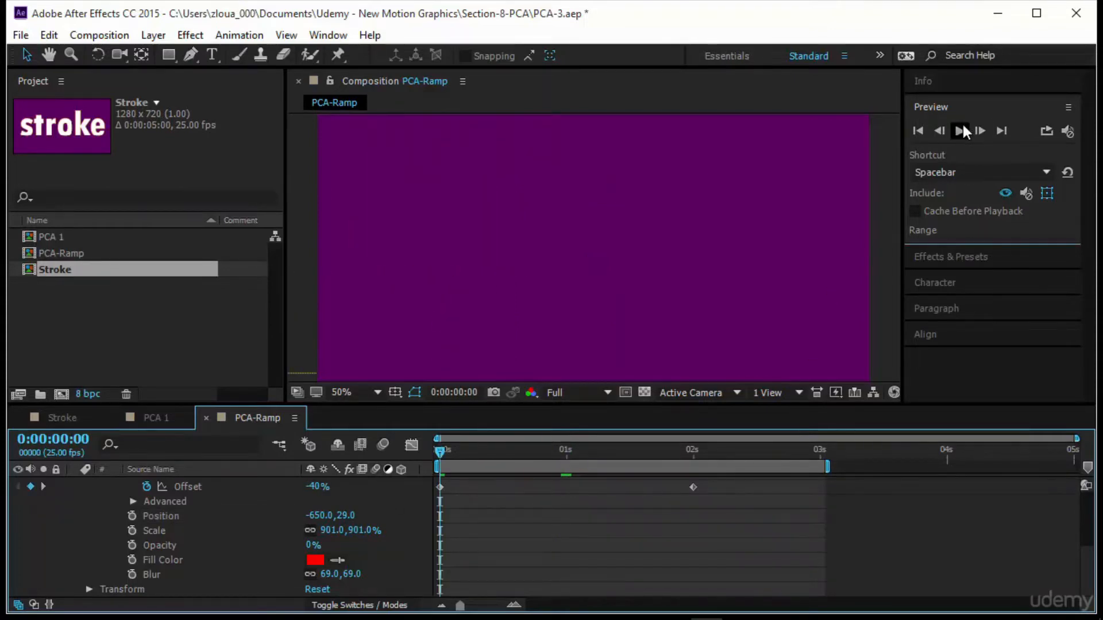
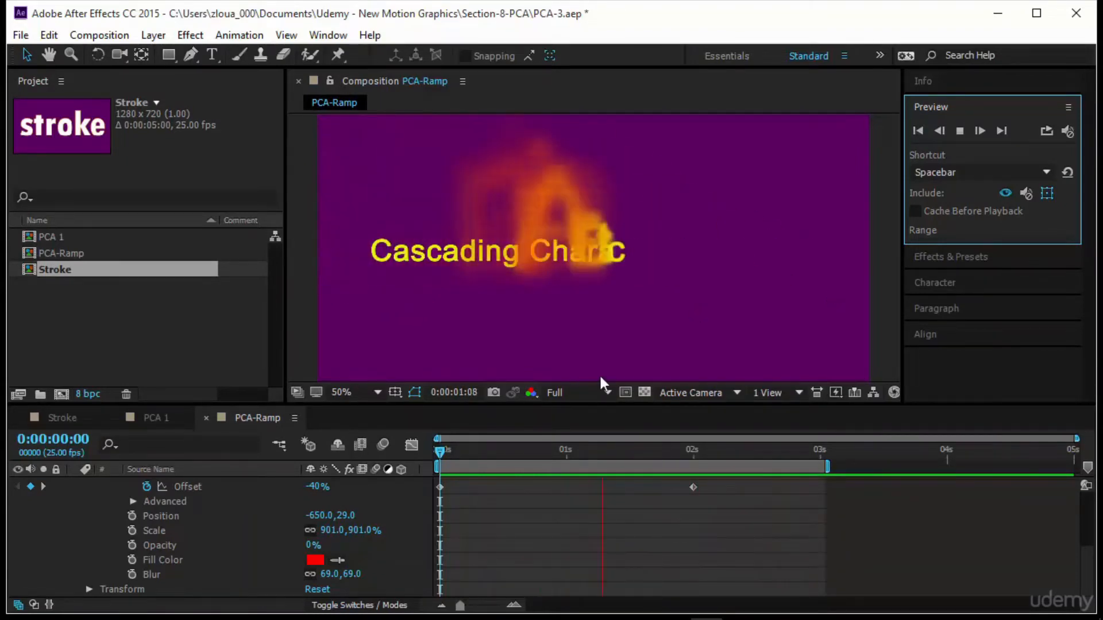
{"action": "left_click", "coordinate": [419, 478]}
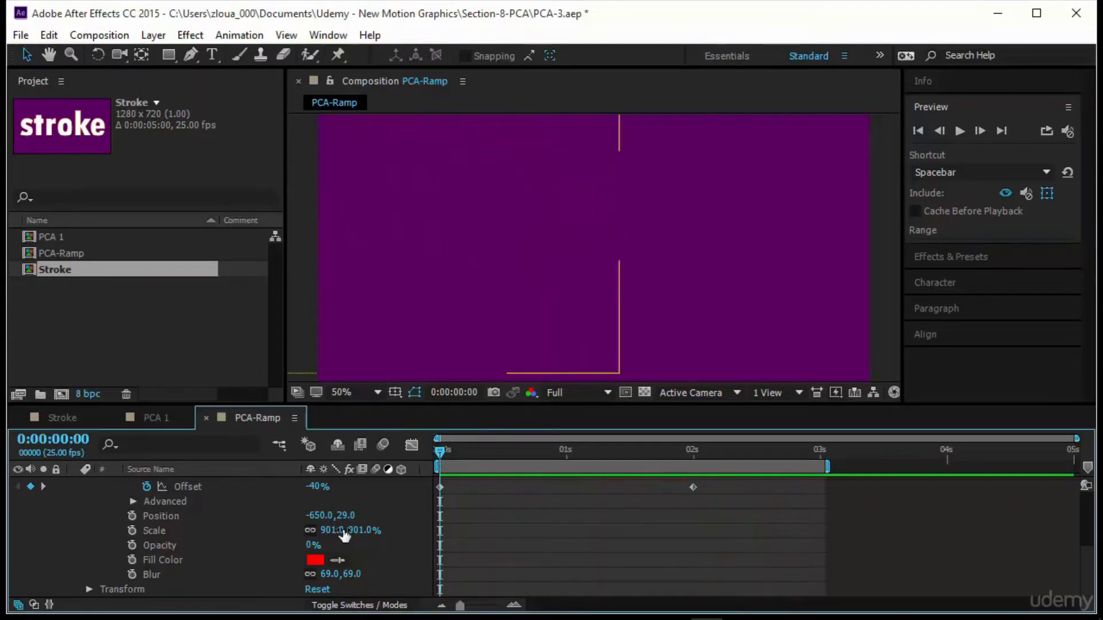
Step: Set the advanced Shape of Range Selector 1 to Ramp Down and scrub through the text animation
{"action": "scroll", "coordinate": [189, 586], "scroll_direction": "up", "scroll_amount": 2}
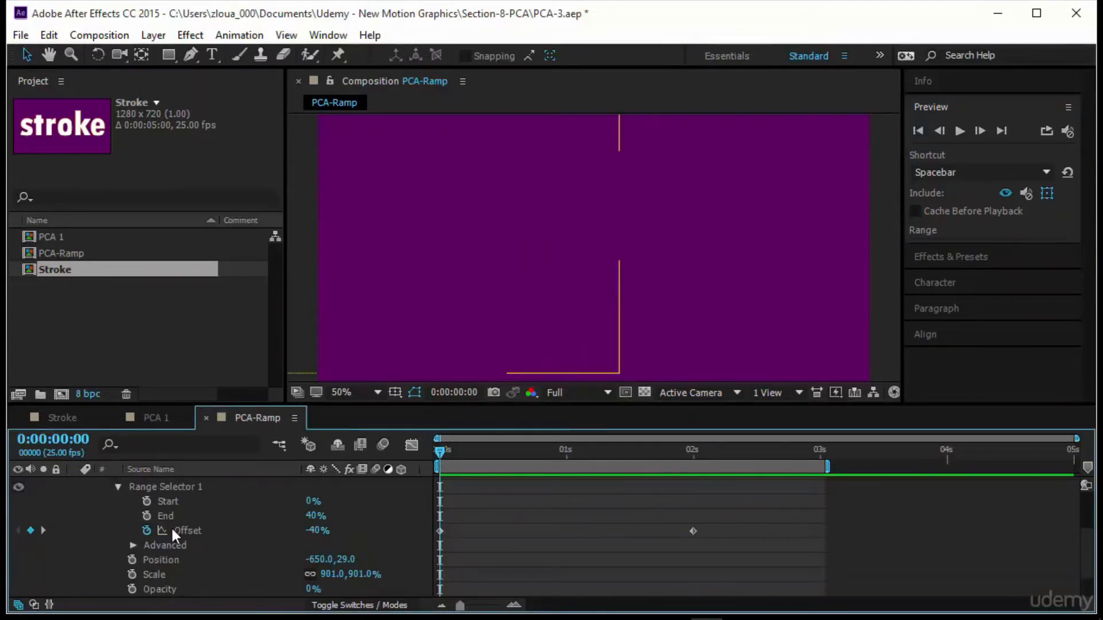
{"action": "left_click", "coordinate": [133, 545]}
{"action": "scroll", "coordinate": [310, 569], "scroll_direction": "down", "scroll_amount": 2}
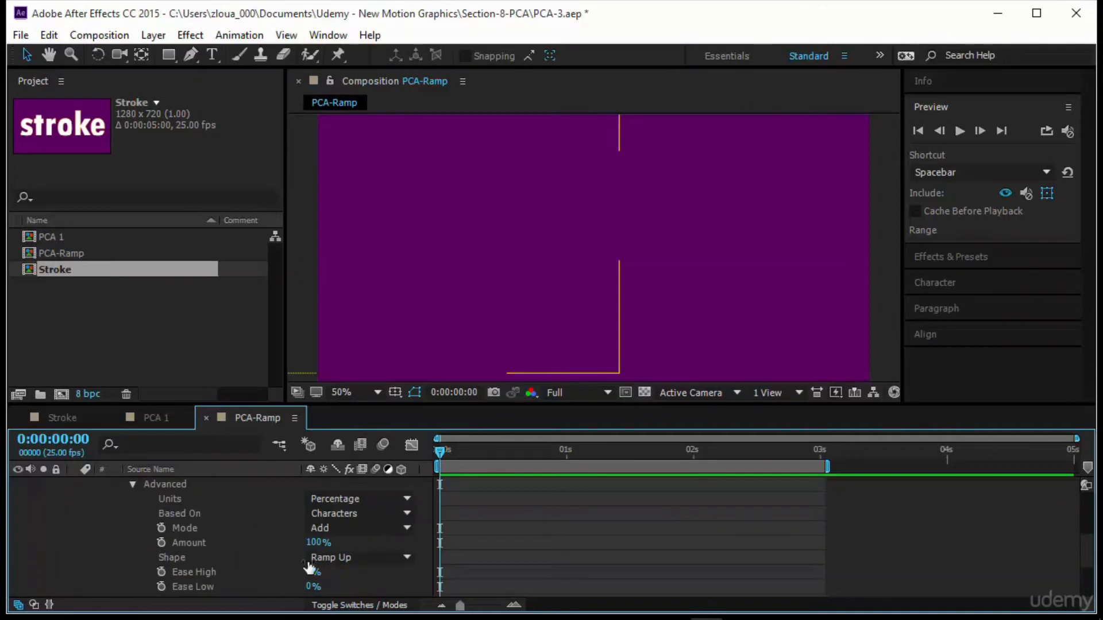
{"action": "left_click", "coordinate": [350, 557]}
{"action": "left_click", "coordinate": [375, 481]}
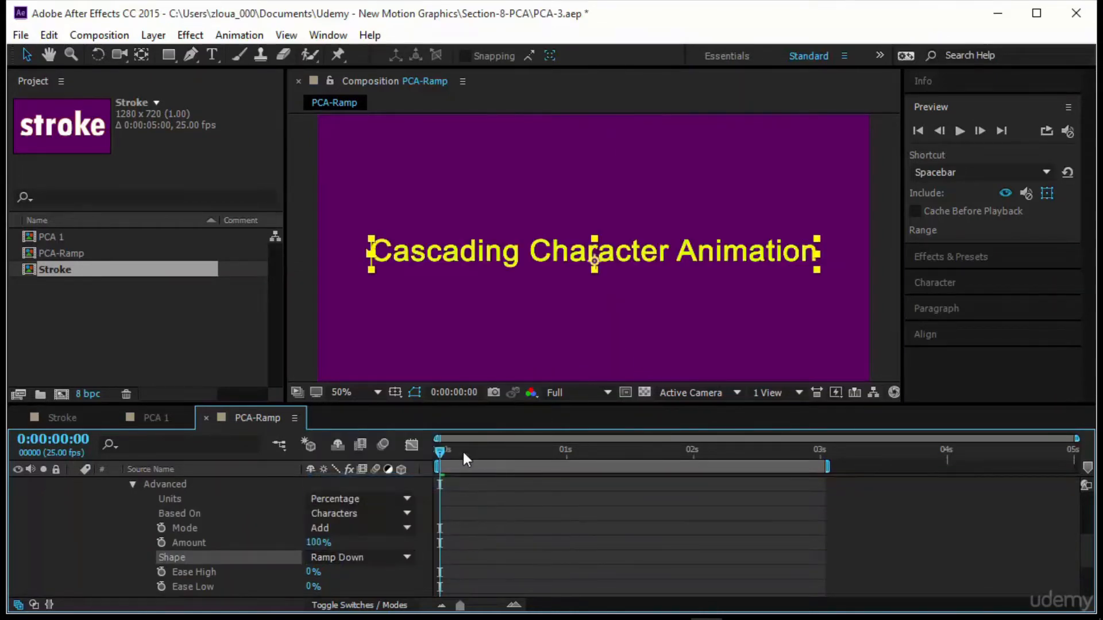
{"action": "left_click_drag", "start_coordinate": [438, 453], "coordinate": [421, 550]}
{"action": "scroll", "coordinate": [332, 547], "scroll_direction": "up", "scroll_amount": 3}
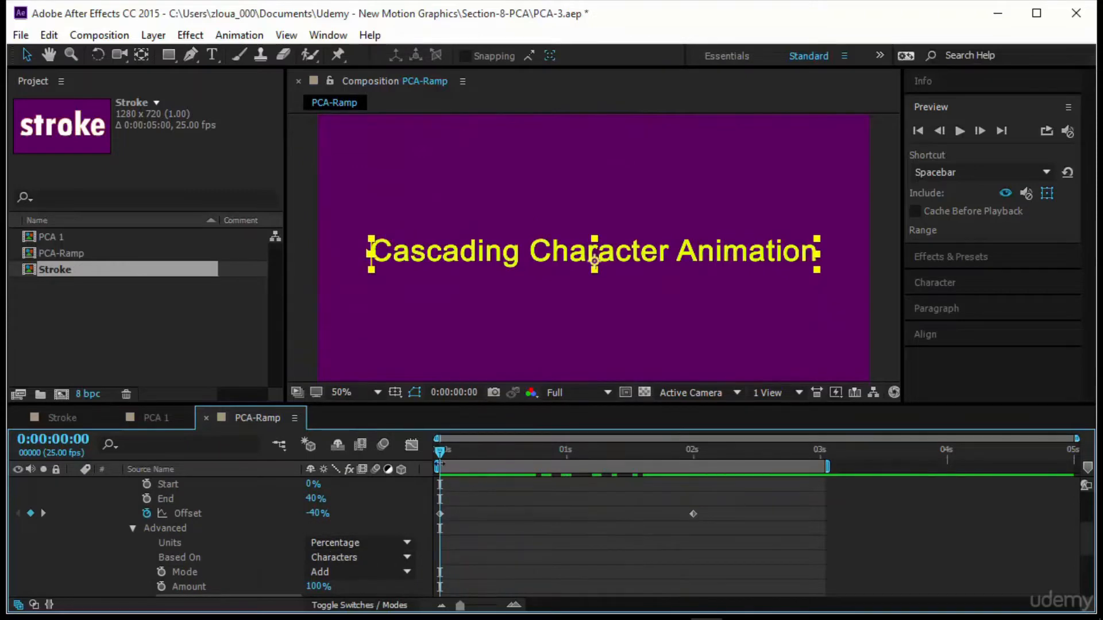
{"action": "left_click_drag", "start_coordinate": [442, 453], "coordinate": [407, 538]}
Step: Set Range Selector 1's End to 0% and its Start to 40%
{"action": "left_click", "coordinate": [311, 500]}
{"action": "type", "text": "0"}
{"action": "key", "text": "Return"}
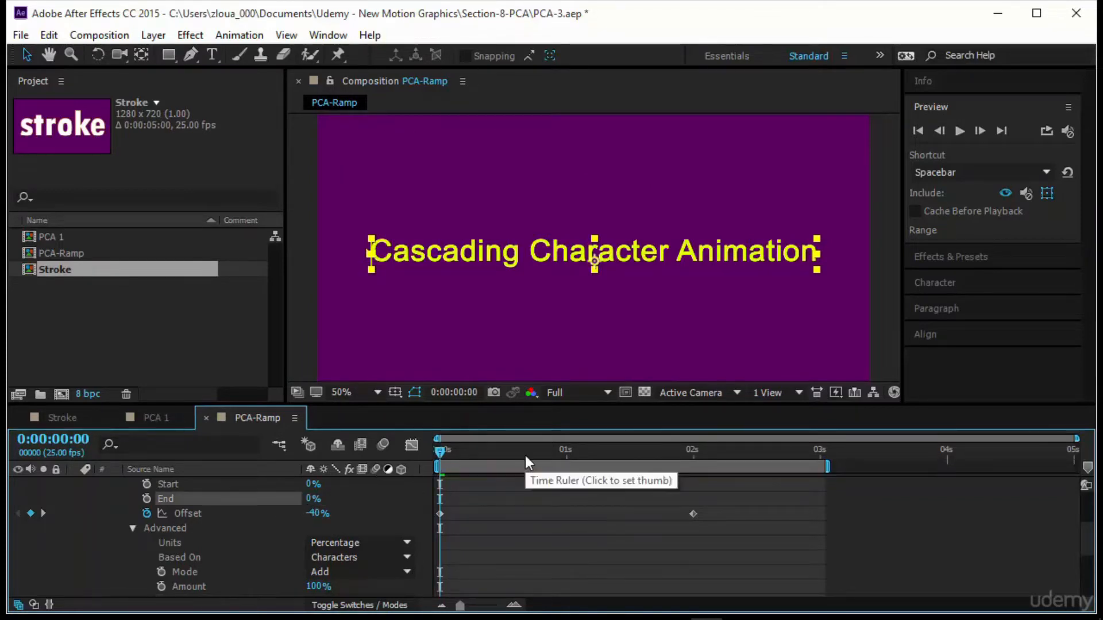
{"action": "left_click", "coordinate": [314, 484]}
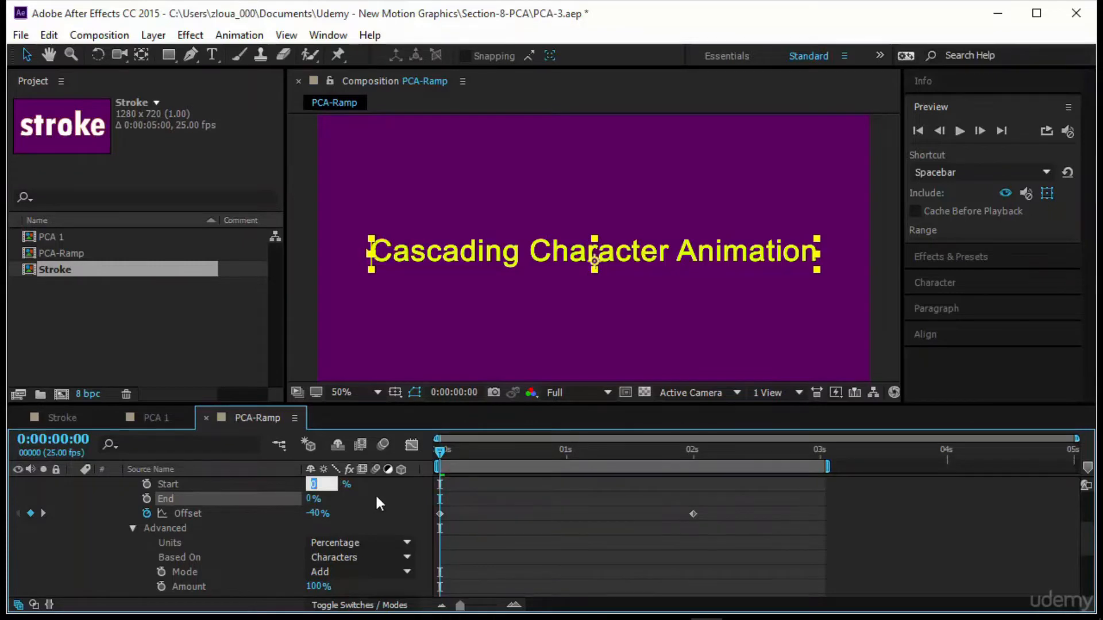
{"action": "type", "text": "40"}
{"action": "key", "text": "Return"}
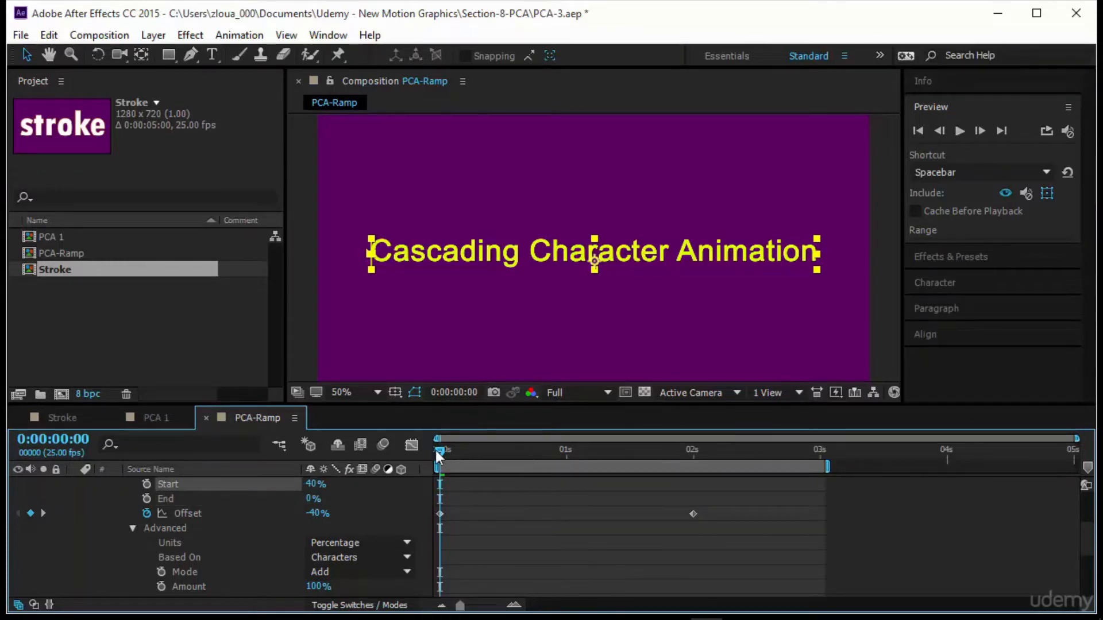
Step: Scrub and play back the Ramp Down cascade, and stop at the first frame
{"action": "left_click_drag", "start_coordinate": [436, 450], "coordinate": [409, 562]}
{"action": "left_click", "coordinate": [959, 131]}
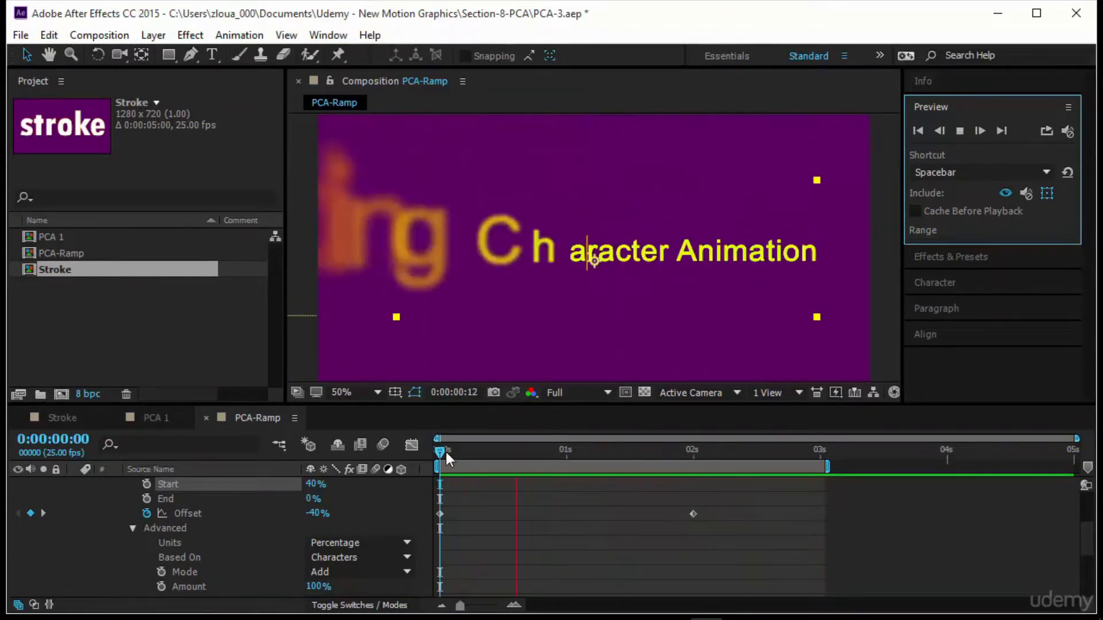
{"action": "key", "text": "space"}
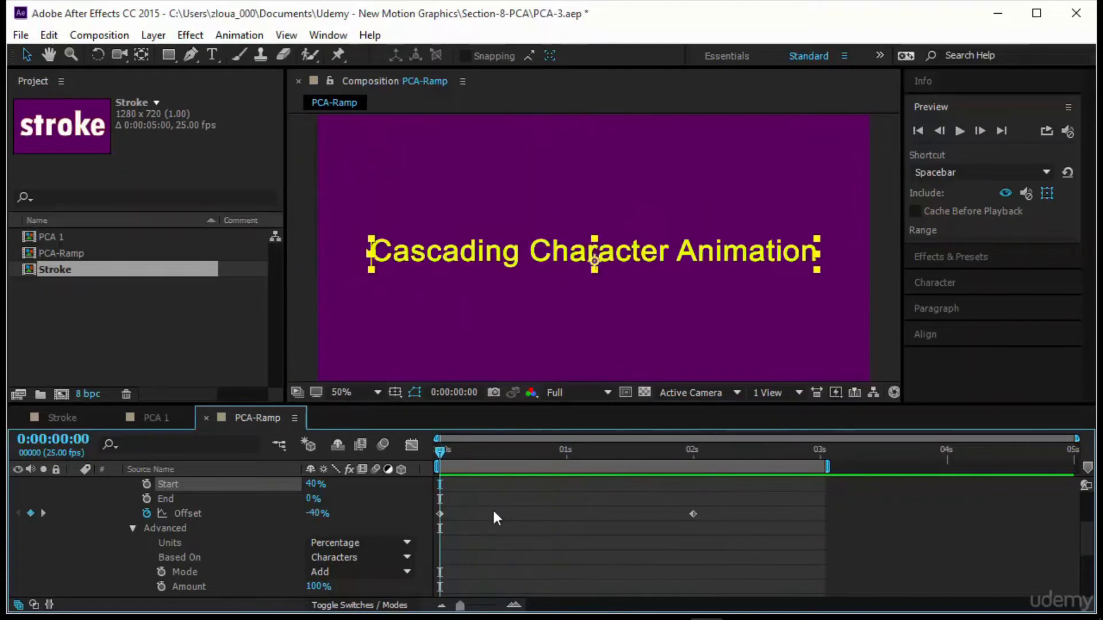
{"action": "left_click", "coordinate": [595, 531]}
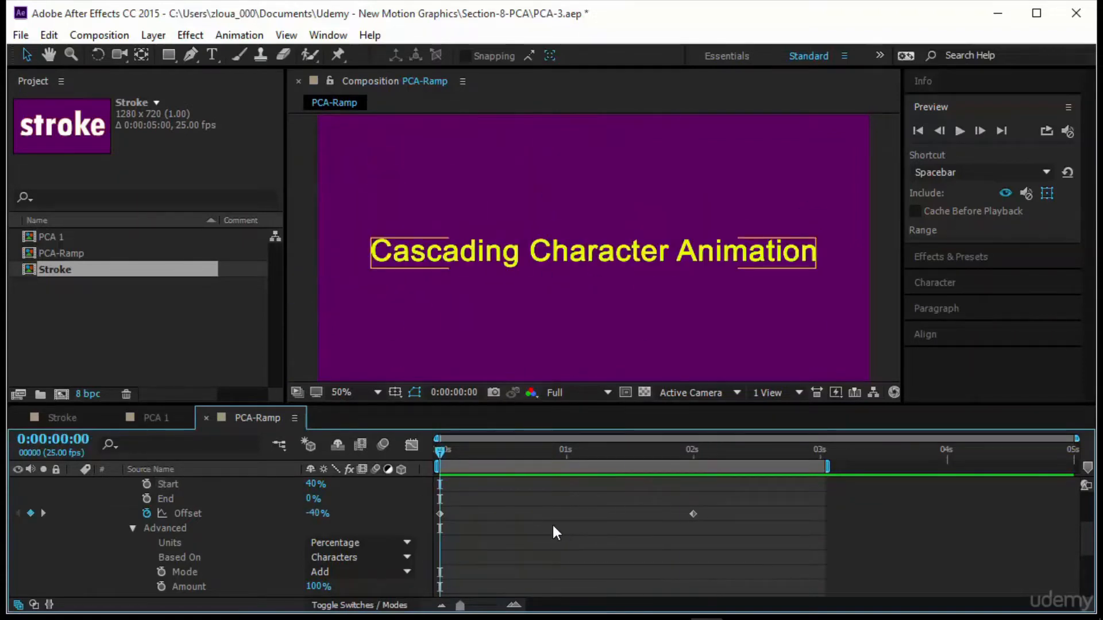
{"action": "key", "text": "space"}
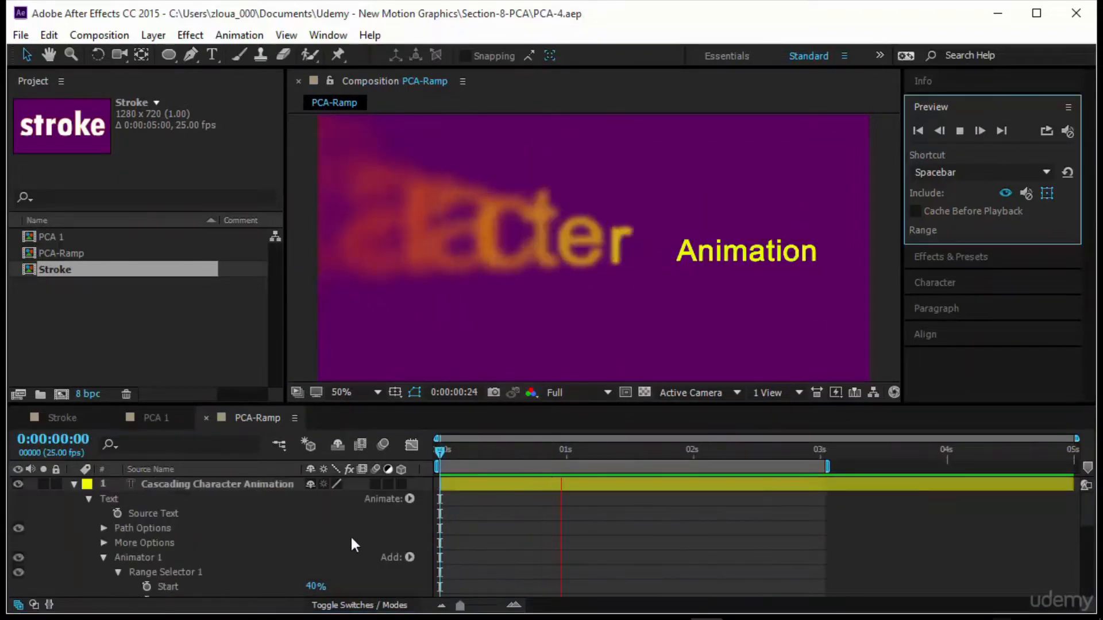
{"action": "left_click", "coordinate": [441, 454]}
Step: Set the advanced Shape of Range Selector 1 back to Ramp Up
{"action": "scroll", "coordinate": [328, 511], "scroll_direction": "down", "scroll_amount": 2}
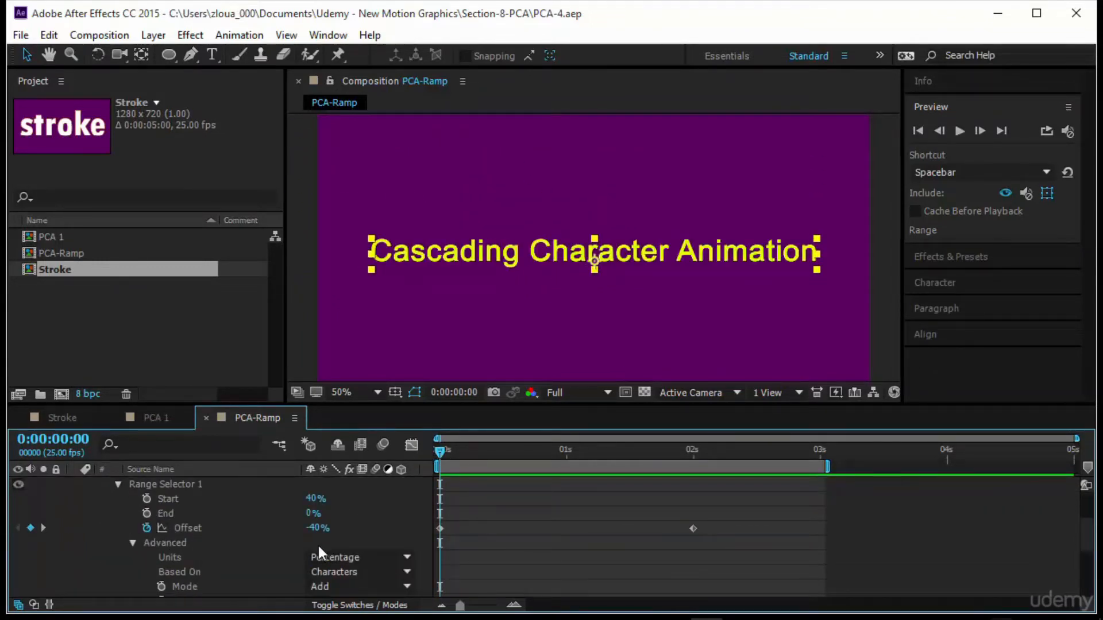
{"action": "scroll", "coordinate": [318, 545], "scroll_direction": "down", "scroll_amount": 1}
{"action": "scroll", "coordinate": [261, 569], "scroll_direction": "down", "scroll_amount": 1}
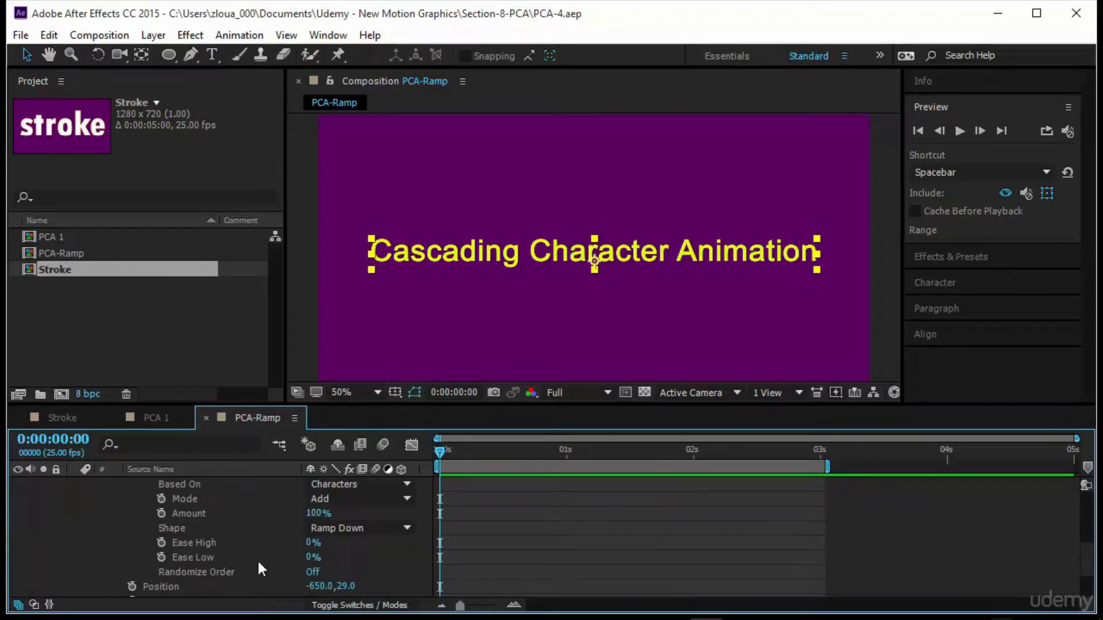
{"action": "left_click", "coordinate": [349, 529]}
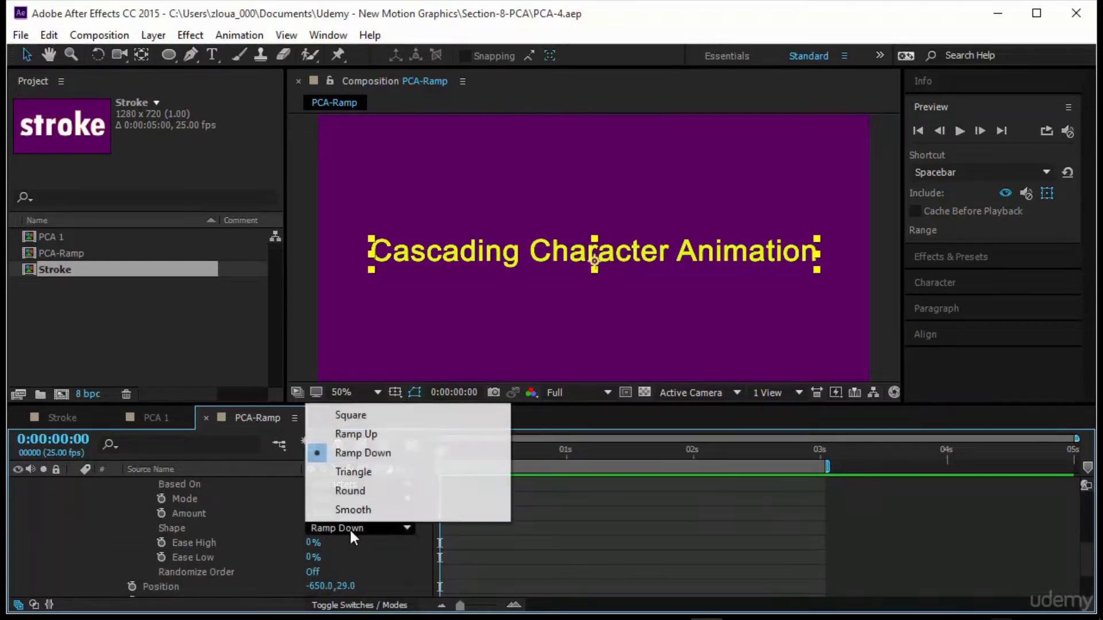
{"action": "left_click", "coordinate": [385, 435]}
Step: Set Range Selector 1's Start to 0% and its End to 40%
{"action": "scroll", "coordinate": [389, 534], "scroll_direction": "up", "scroll_amount": 3}
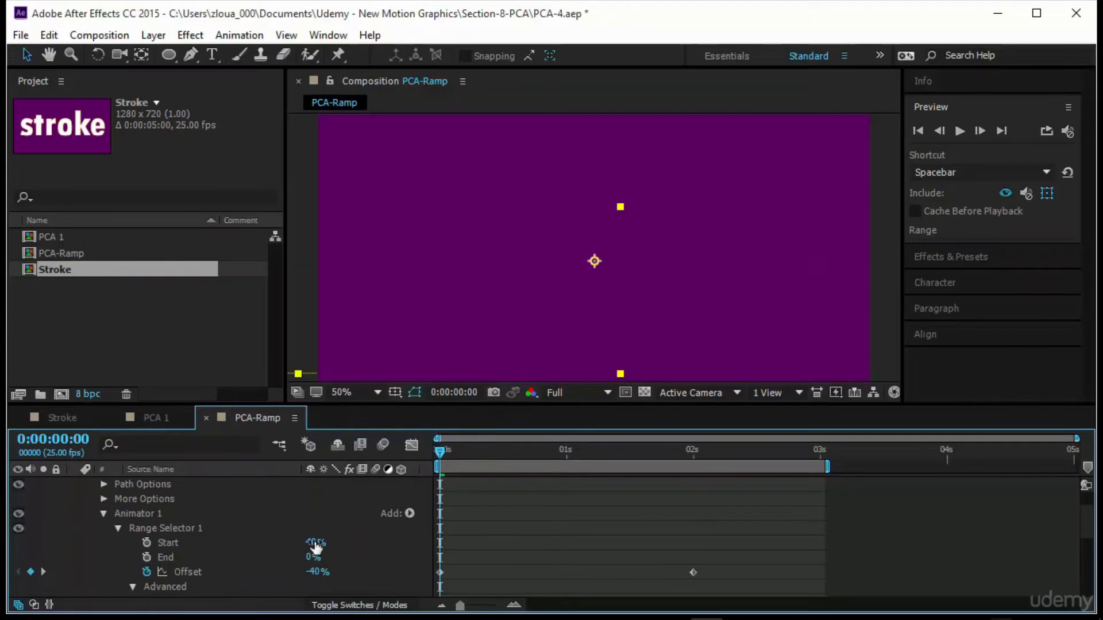
{"action": "left_click", "coordinate": [315, 543]}
{"action": "type", "text": "0"}
{"action": "key", "text": "Tab"}
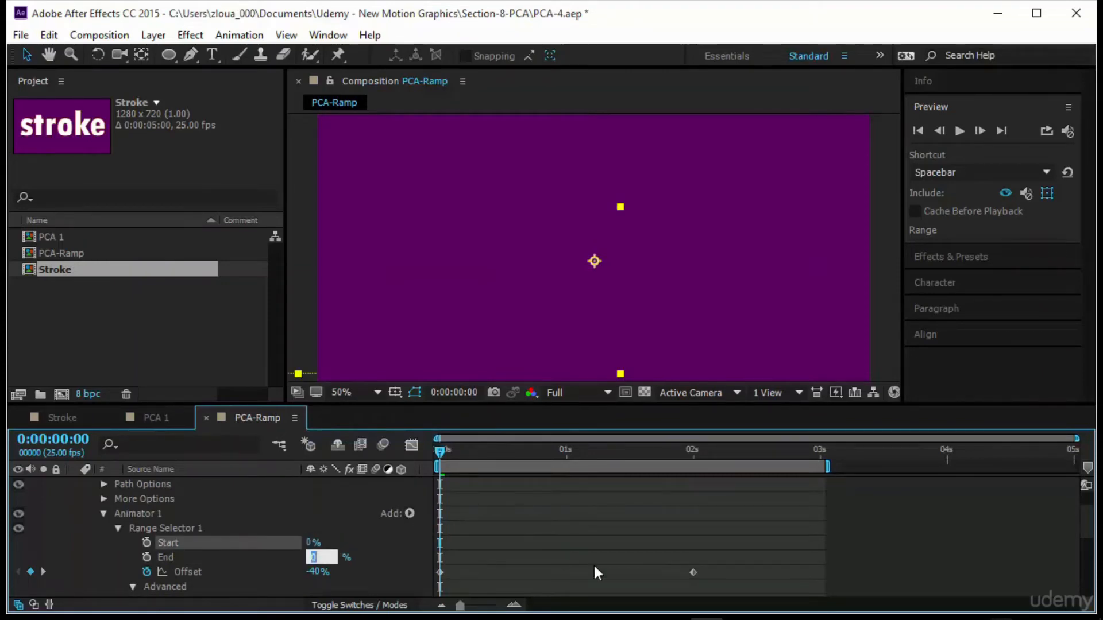
{"action": "type", "text": "40"}
{"action": "key", "text": "Return"}
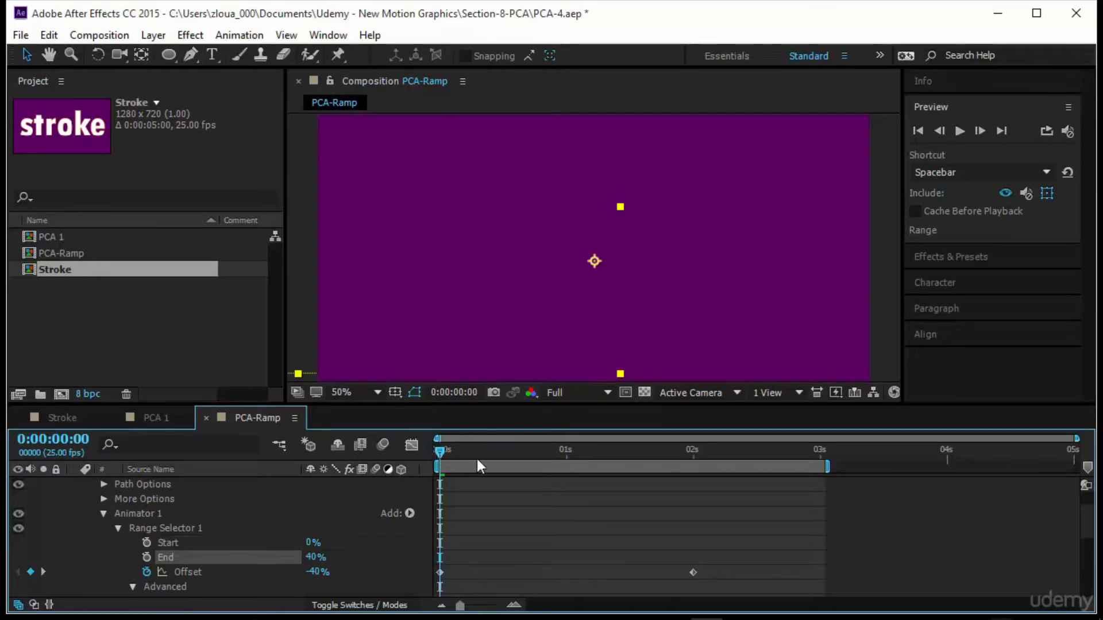
Step: Scrub through the animation to 0:00:02:09 and delete the Position and Scale properties from Animator 1
{"action": "left_click_drag", "start_coordinate": [442, 453], "coordinate": [739, 479]}
{"action": "scroll", "coordinate": [465, 536], "scroll_direction": "down", "scroll_amount": 3}
{"action": "scroll", "coordinate": [465, 536], "scroll_direction": "down", "scroll_amount": 2}
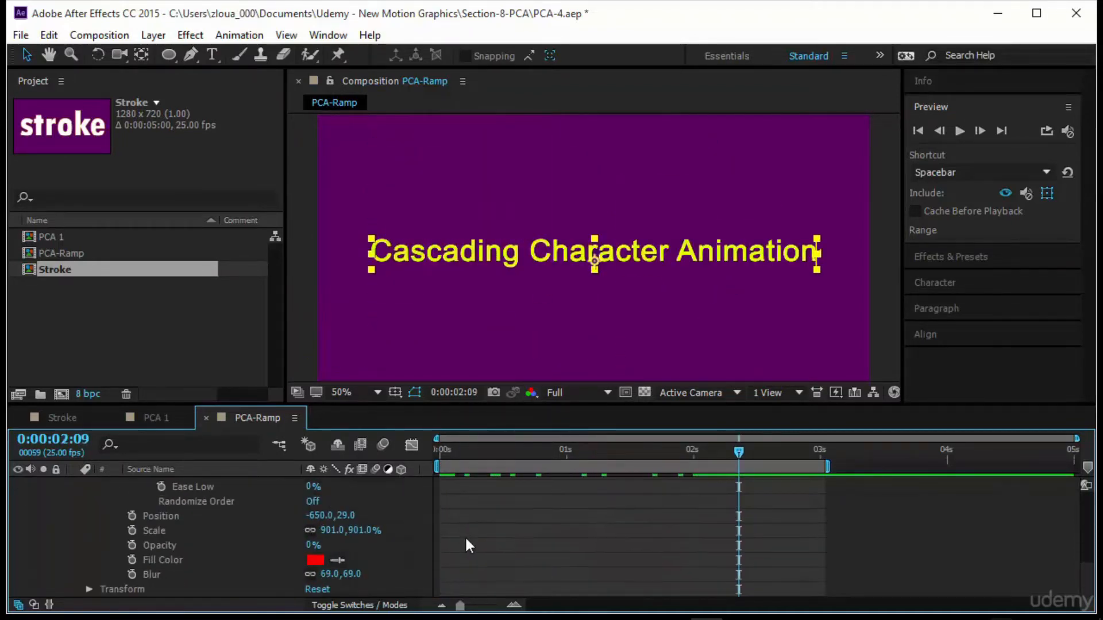
{"action": "left_click", "coordinate": [187, 517]}
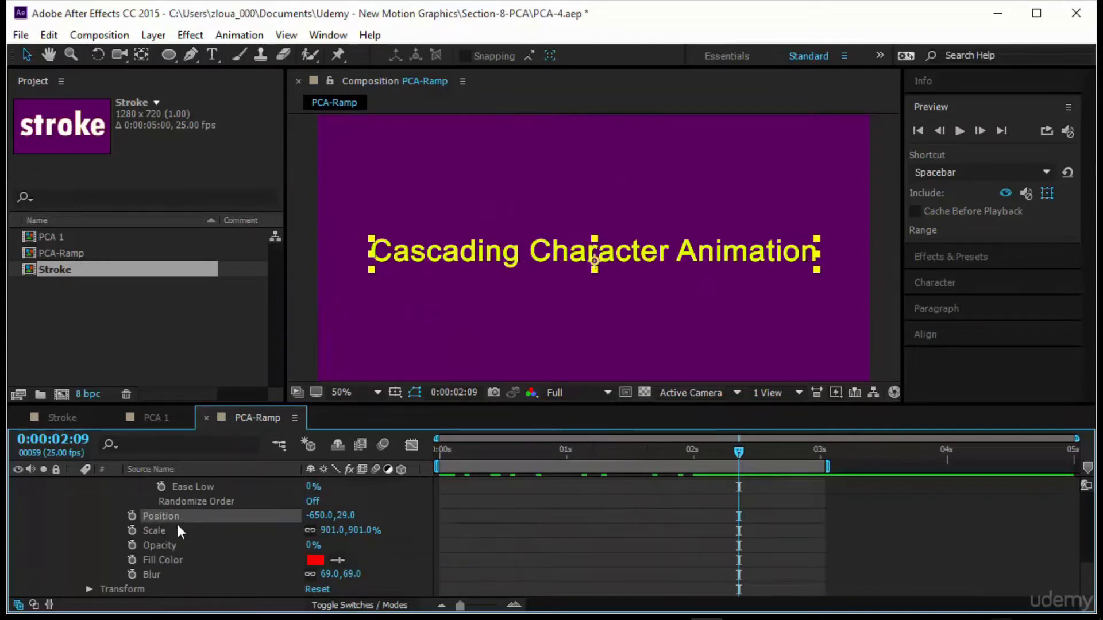
{"action": "key", "text": "Delete"}
{"action": "left_click", "coordinate": [177, 531]}
{"action": "key", "text": "Delete"}
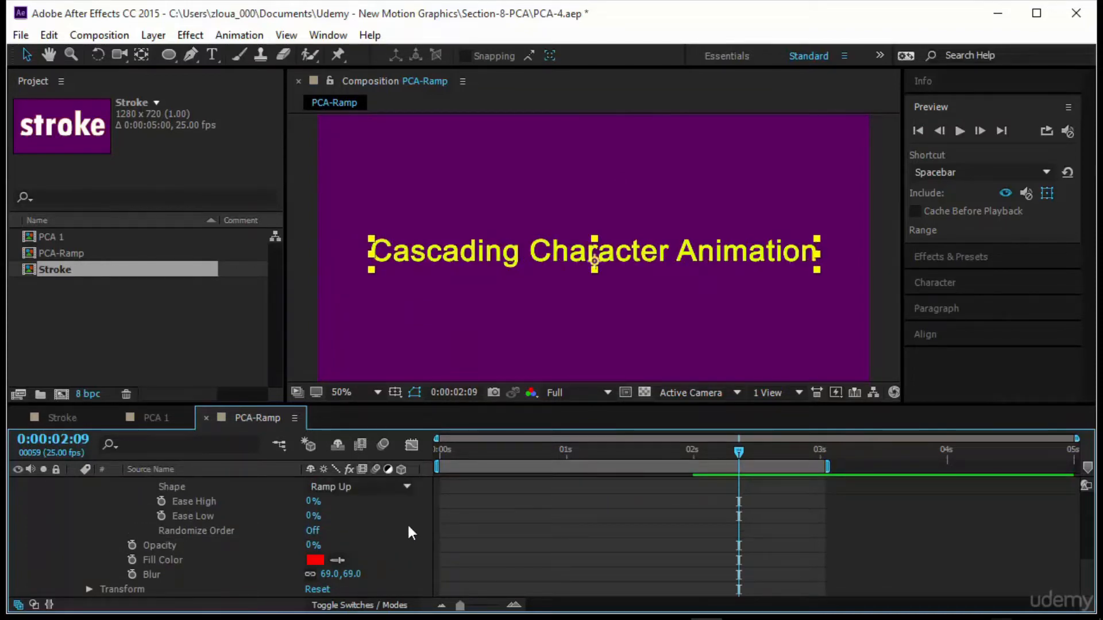
Step: Add a Rotation property to Animator 1 and set it to 90°
{"action": "scroll", "coordinate": [409, 527], "scroll_direction": "up", "scroll_amount": 5}
{"action": "left_click", "coordinate": [410, 556]}
{"action": "mouse_move", "coordinate": [448, 564]}
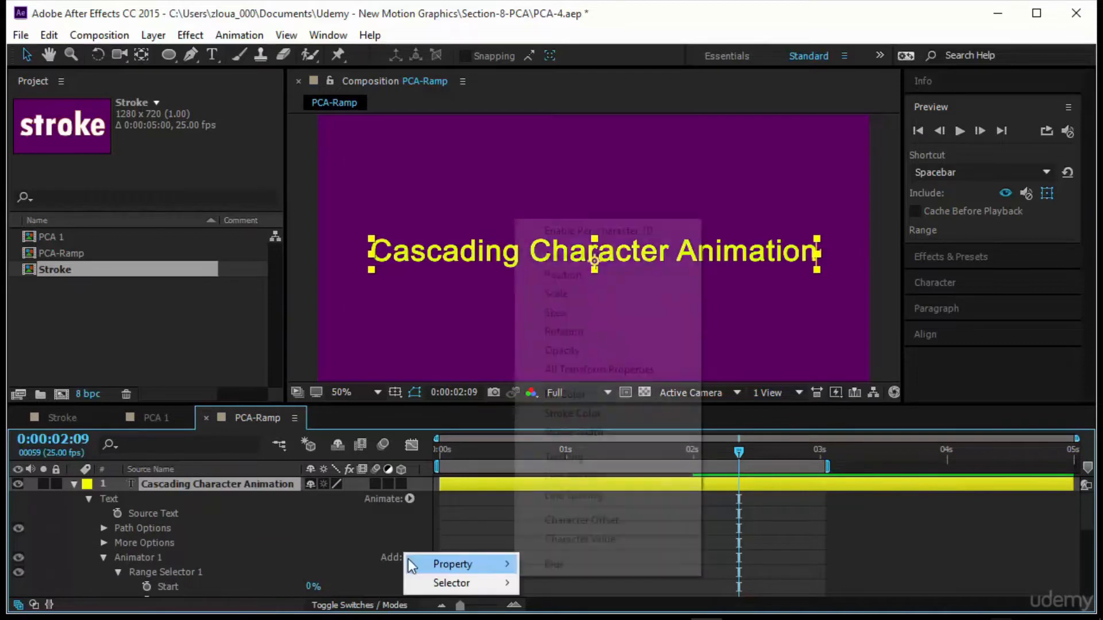
{"action": "left_click", "coordinate": [612, 332]}
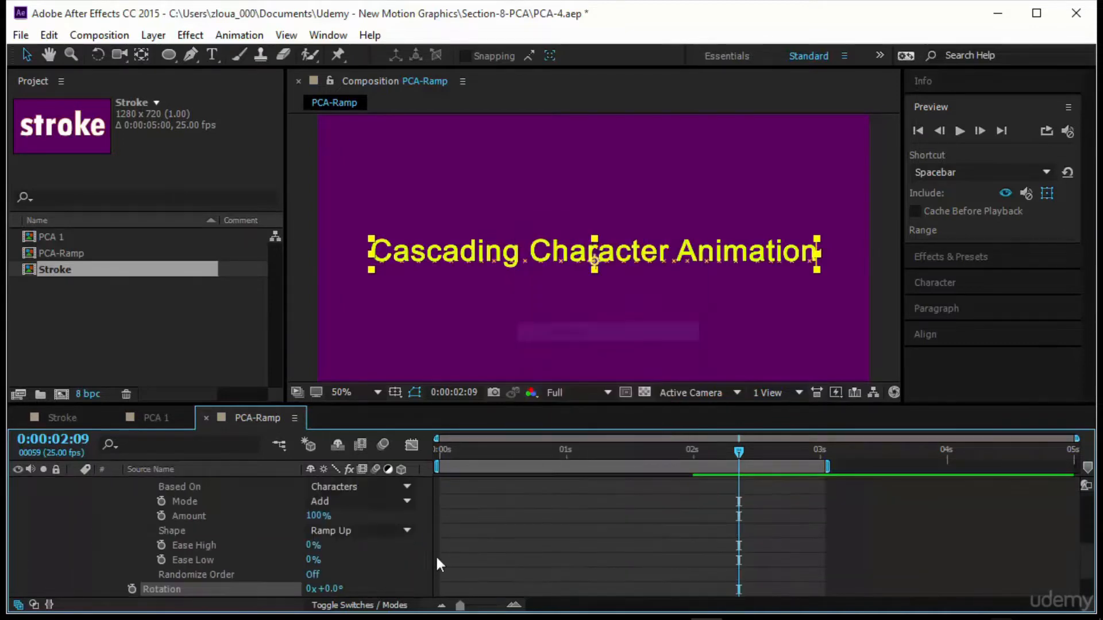
{"action": "left_click", "coordinate": [331, 545]}
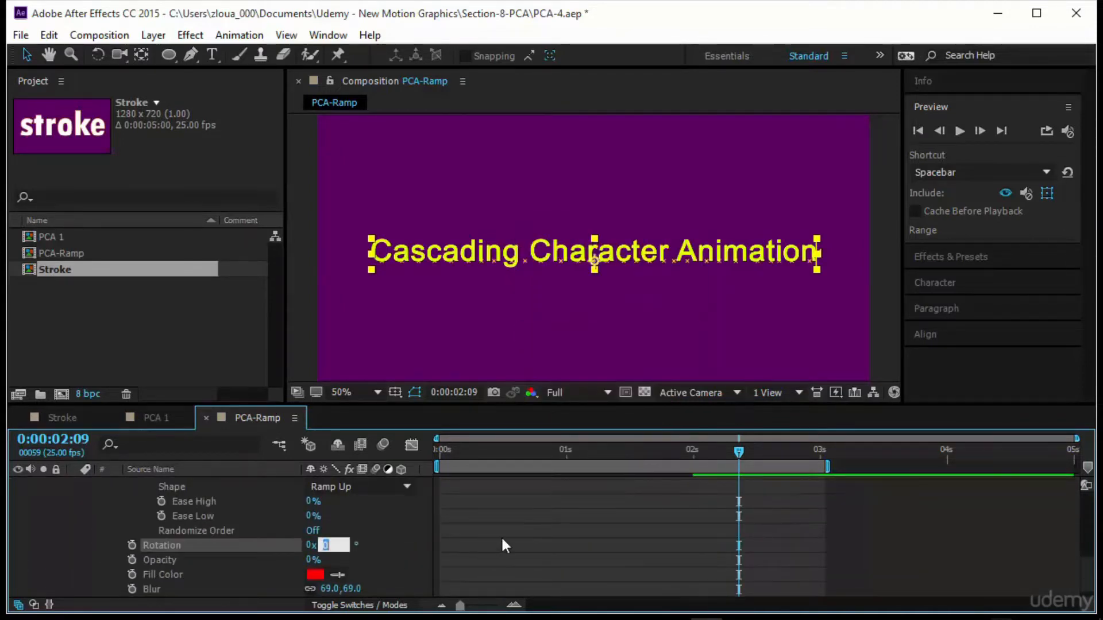
{"action": "type", "text": "90"}
{"action": "key", "text": "Return"}
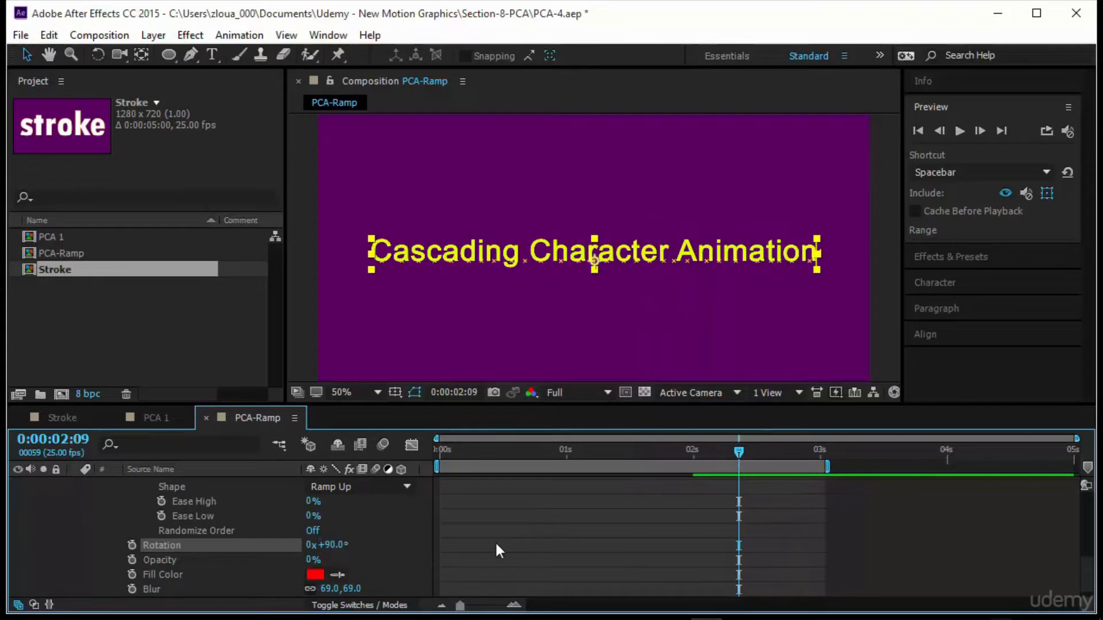
Step: Play back the text animation with the 90° rotation from the first frame, then stop it
{"action": "left_click_drag", "start_coordinate": [740, 453], "coordinate": [440, 453]}
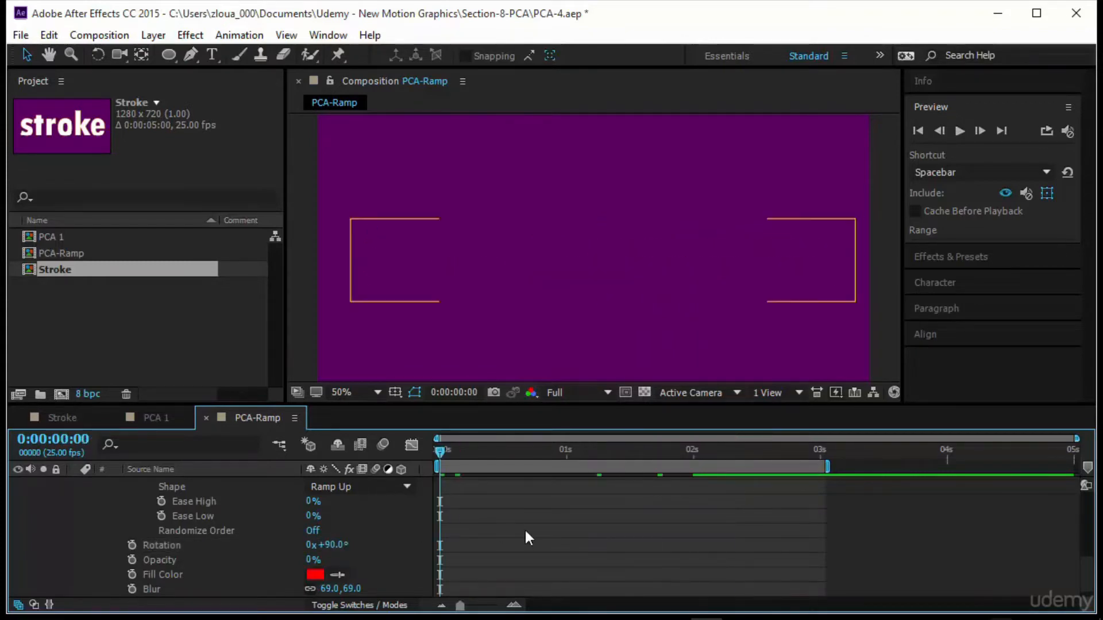
{"action": "left_click", "coordinate": [959, 130]}
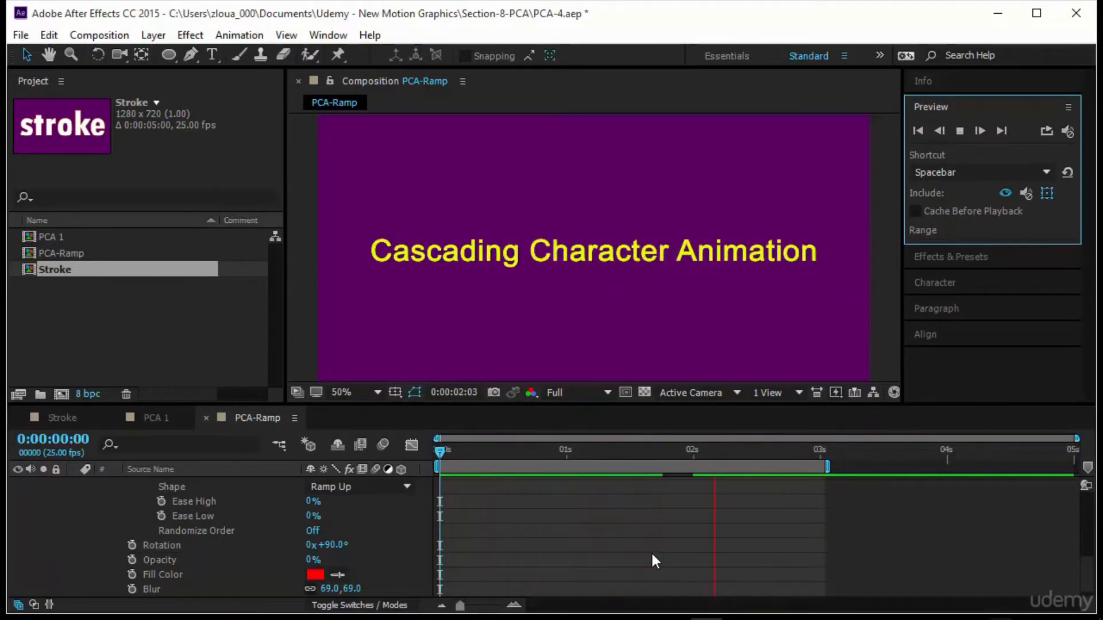
{"action": "left_click", "coordinate": [439, 452]}
Step: Try a Rotation of -180° in Animator 1 and play back the result
{"action": "left_click", "coordinate": [336, 545]}
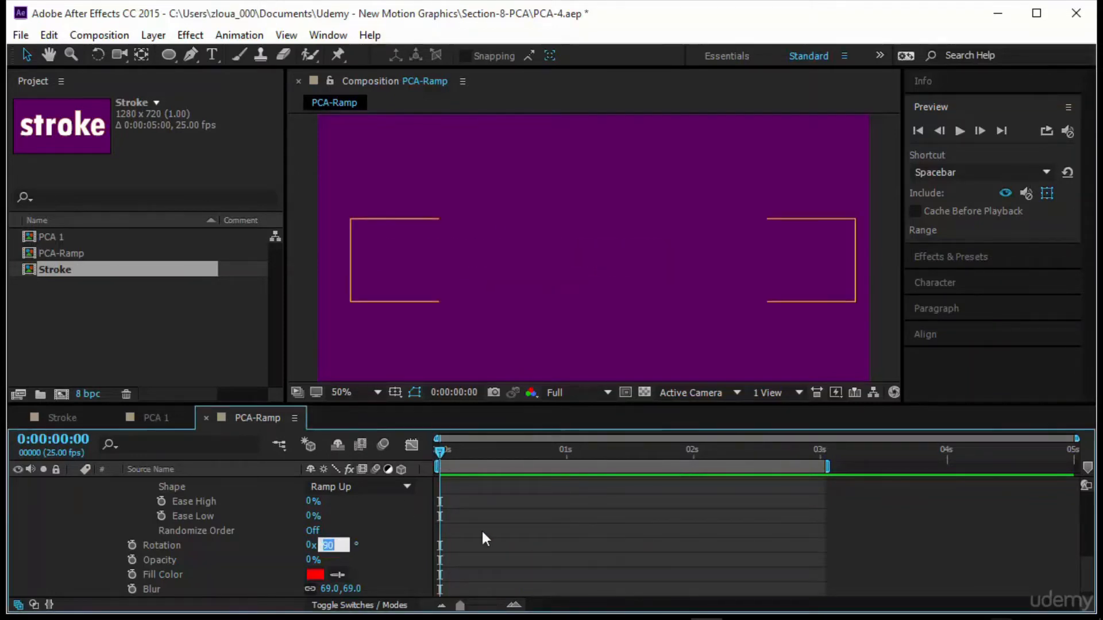
{"action": "key", "text": "BackSpace"}
{"action": "type", "text": "-180"}
{"action": "key", "text": "Return"}
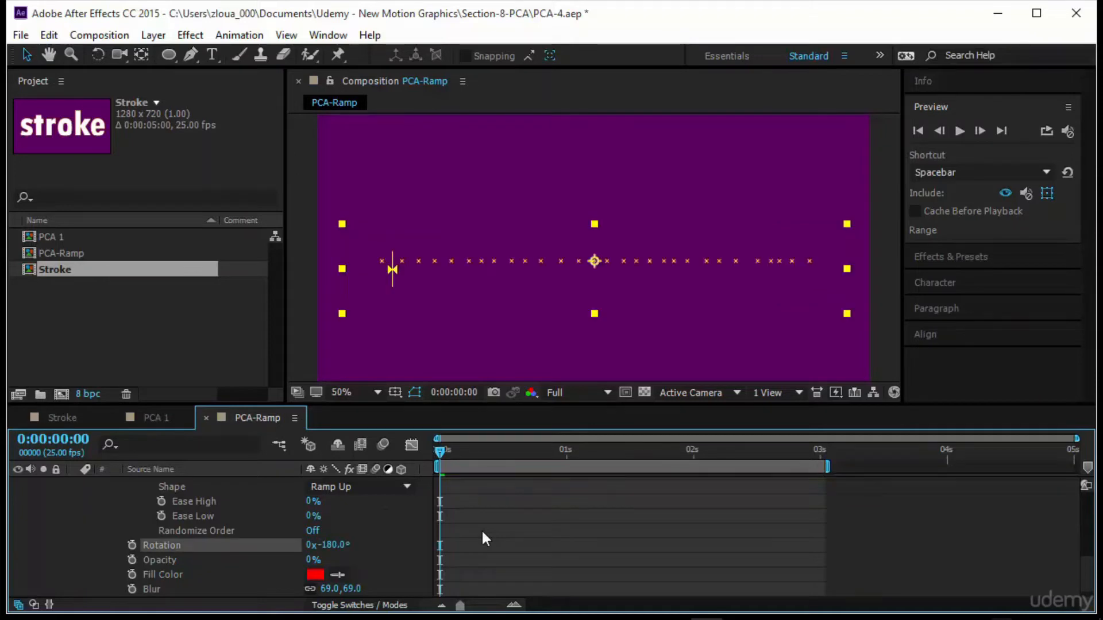
{"action": "left_click", "coordinate": [511, 581]}
{"action": "left_click", "coordinate": [959, 130]}
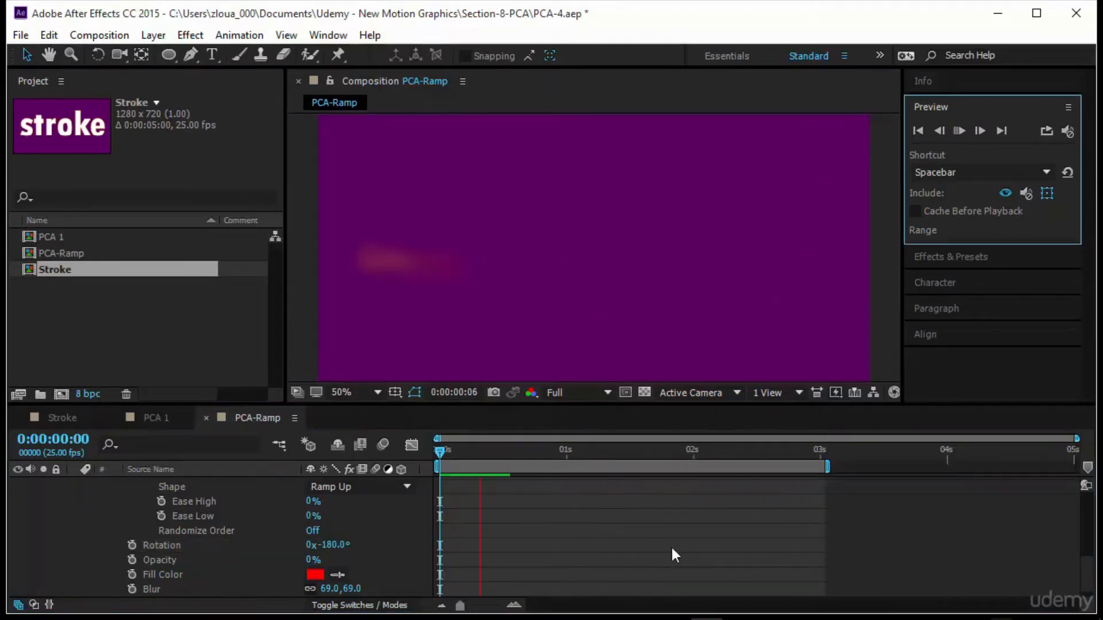
Step: Set Animator 1's Rotation back to 90°
{"action": "left_click", "coordinate": [338, 546]}
{"action": "type", "text": "90"}
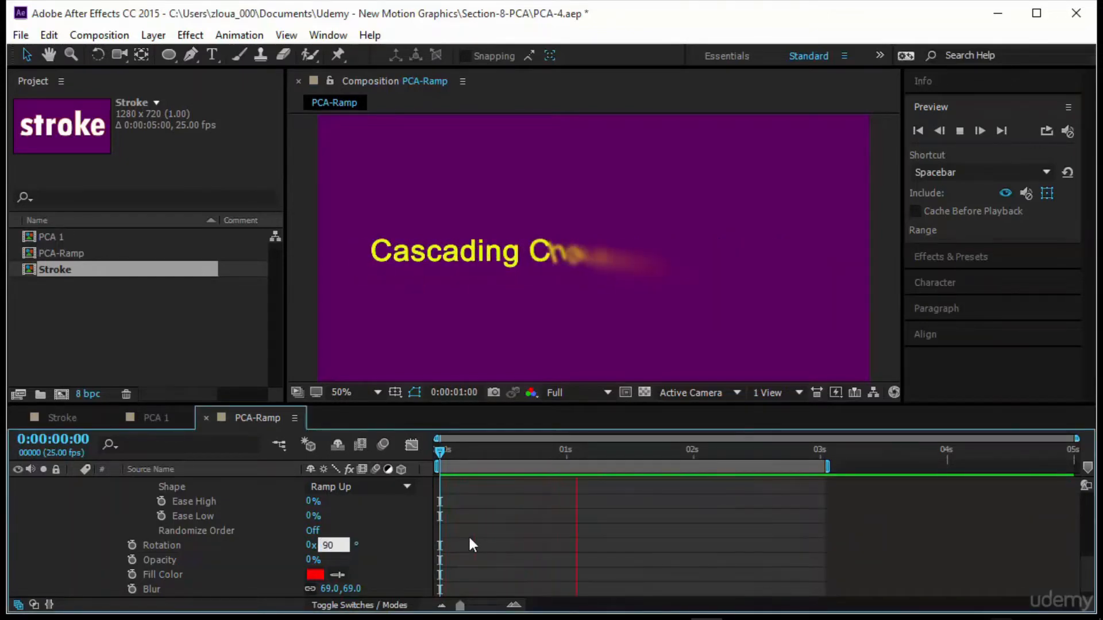
{"action": "key", "text": "Return"}
Step: Replay the restored 90° rotation cascade from the start and stop at the first frame
{"action": "left_click", "coordinate": [437, 456]}
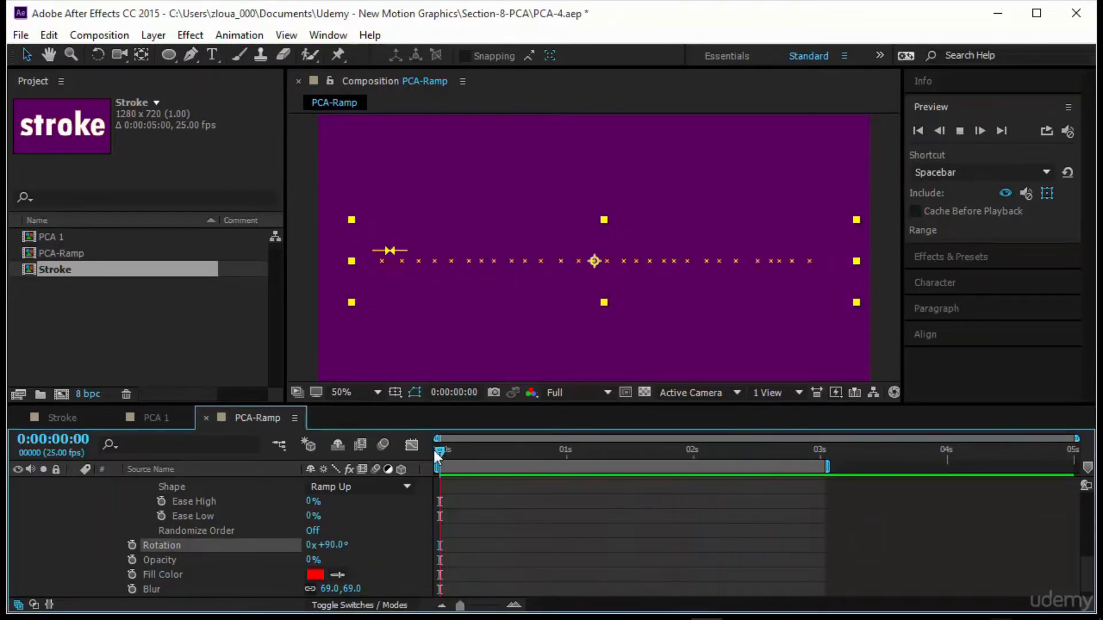
{"action": "key", "text": "space"}
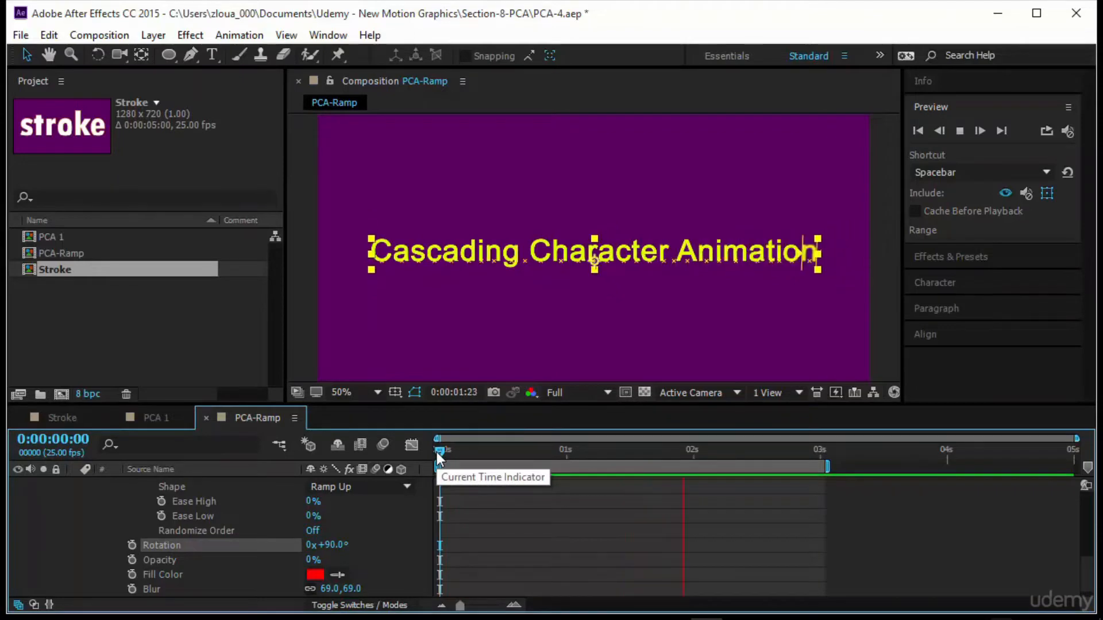
{"action": "left_click", "coordinate": [441, 456]}
{"action": "left_click", "coordinate": [959, 133]}
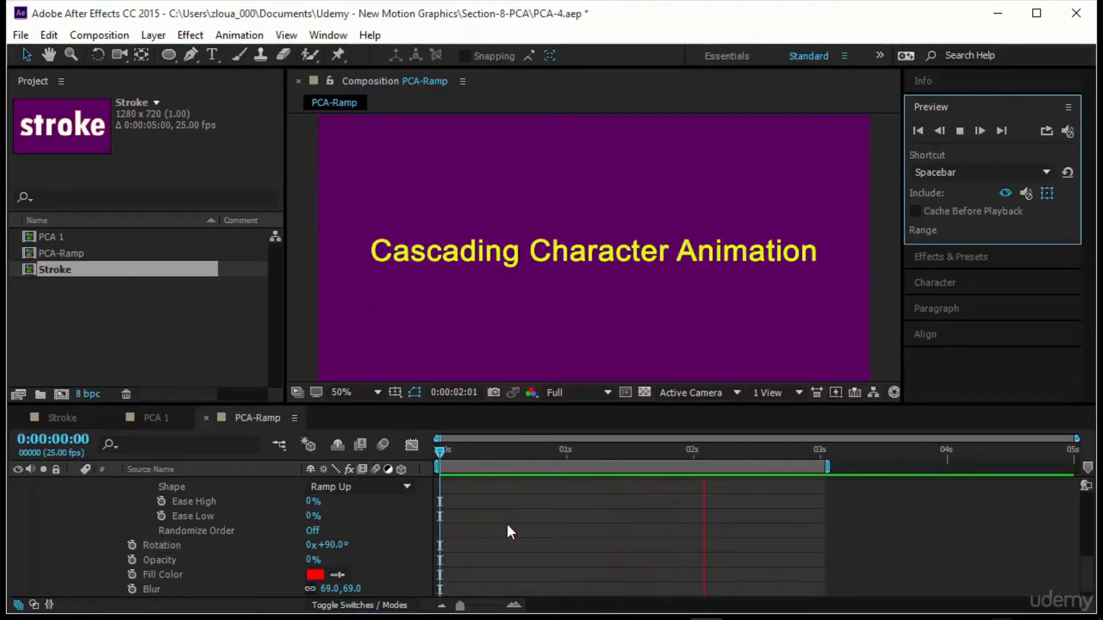
{"action": "left_click", "coordinate": [440, 454]}
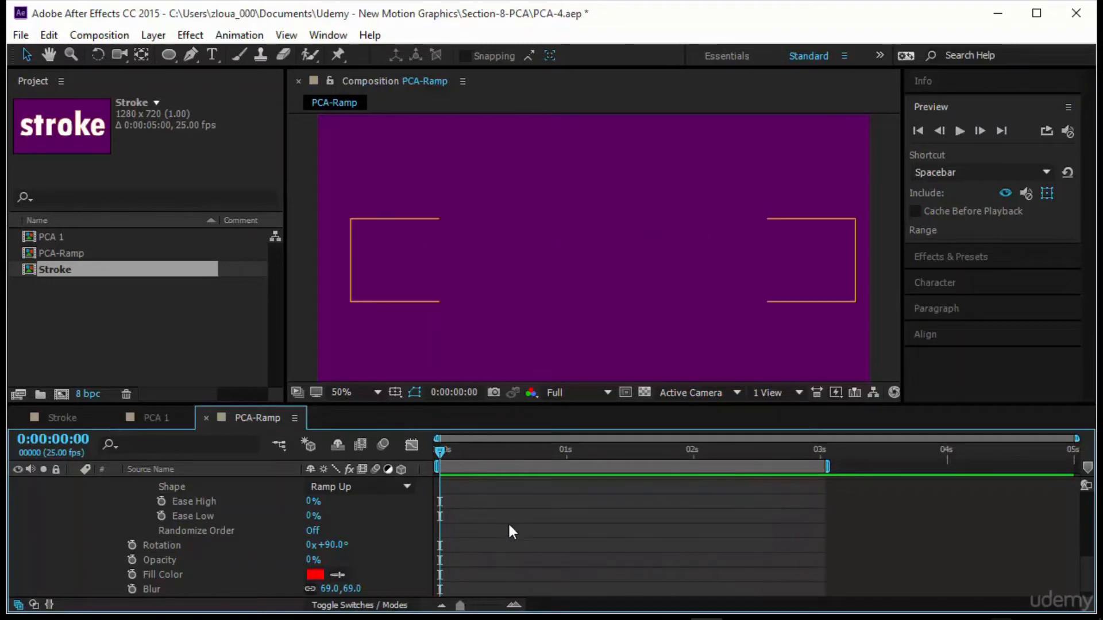
Step: Move to 0:00:02:05 and draw a circular Ellipse Tool mask on the "Cascading Character Animation" layer, centred on the text's anchor point
{"action": "scroll", "coordinate": [358, 563], "scroll_direction": "up", "scroll_amount": 4}
{"action": "scroll", "coordinate": [178, 540], "scroll_direction": "up", "scroll_amount": 3}
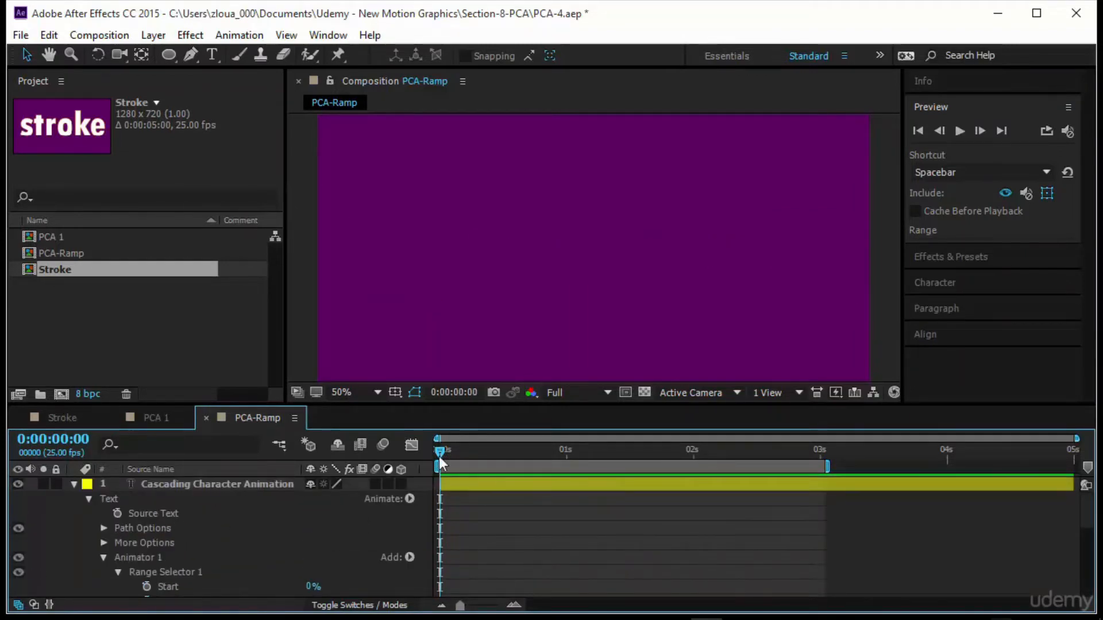
{"action": "left_click_drag", "start_coordinate": [438, 454], "coordinate": [718, 495]}
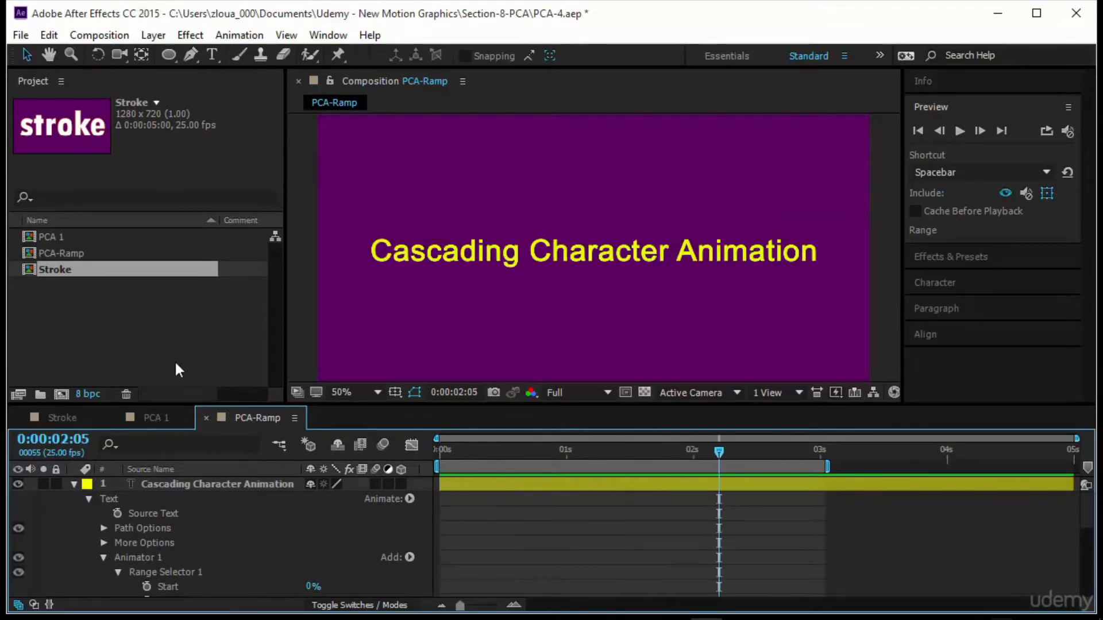
{"action": "left_click", "coordinate": [206, 485]}
{"action": "left_click", "coordinate": [167, 55]}
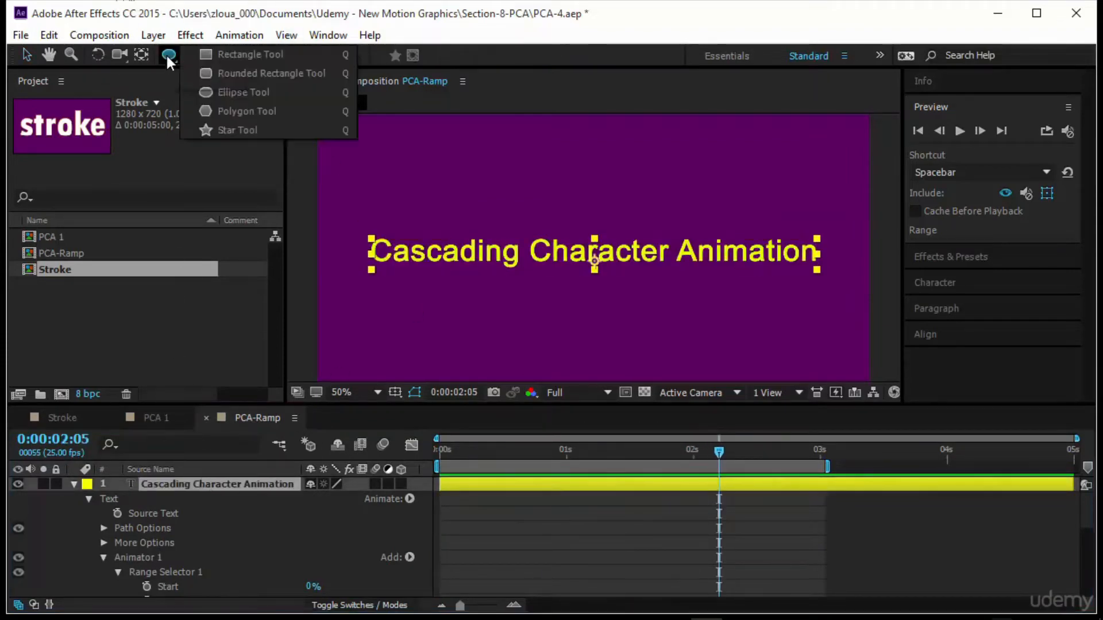
{"action": "left_click", "coordinate": [230, 92]}
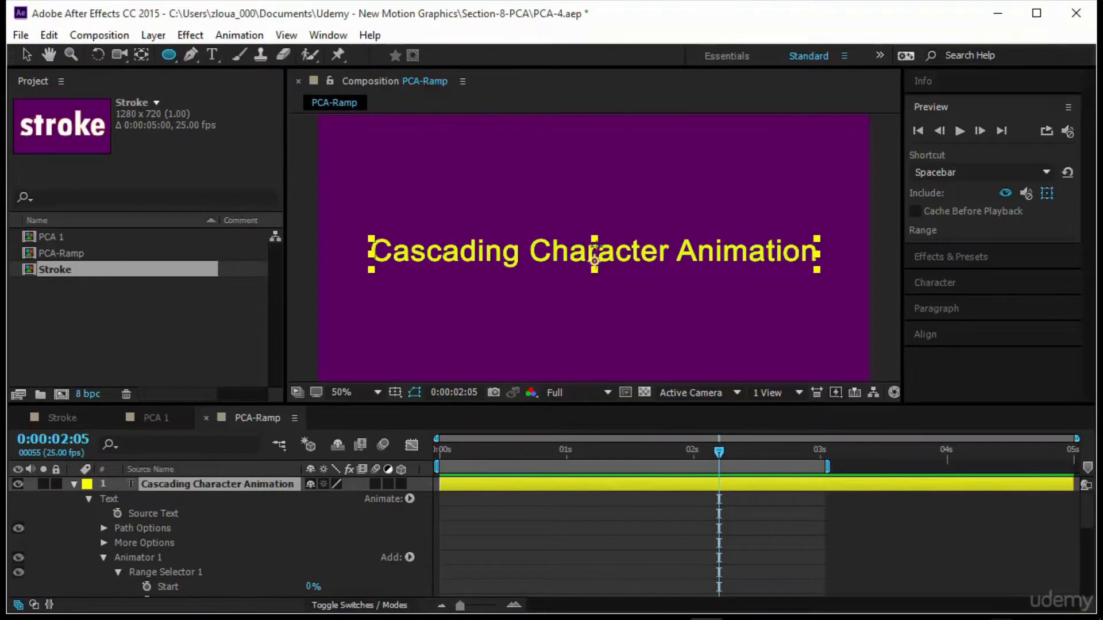
{"action": "left_click_drag", "start_coordinate": [593, 260], "coordinate": [696, 289]}
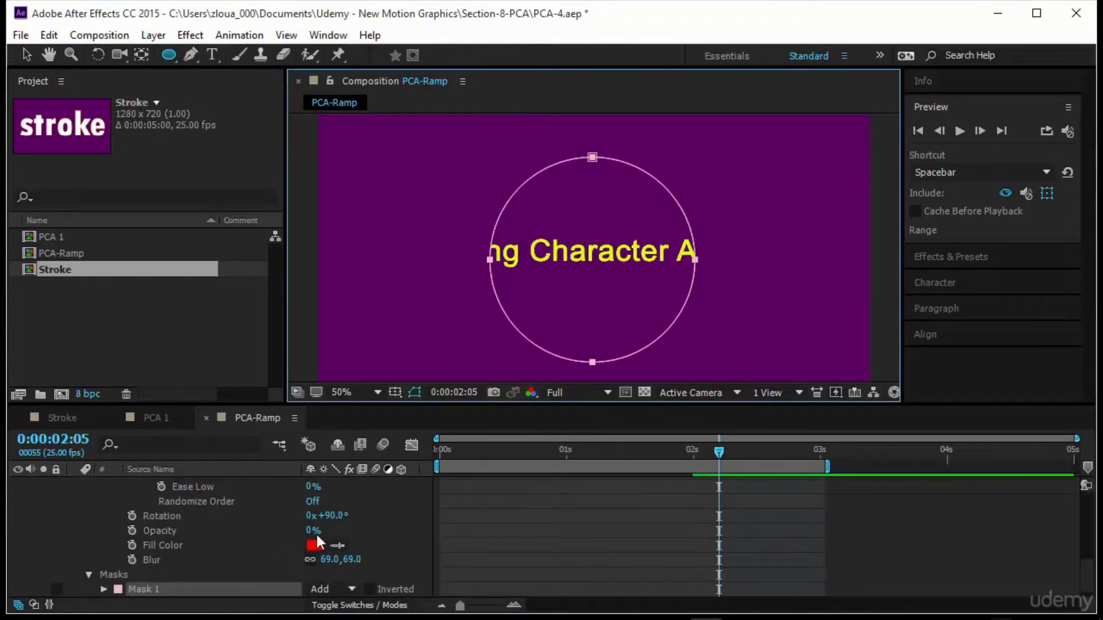
Step: Set the text layer's Path option to Mask 1 so the text follows the circle
{"action": "scroll", "coordinate": [291, 523], "scroll_direction": "up", "scroll_amount": 5}
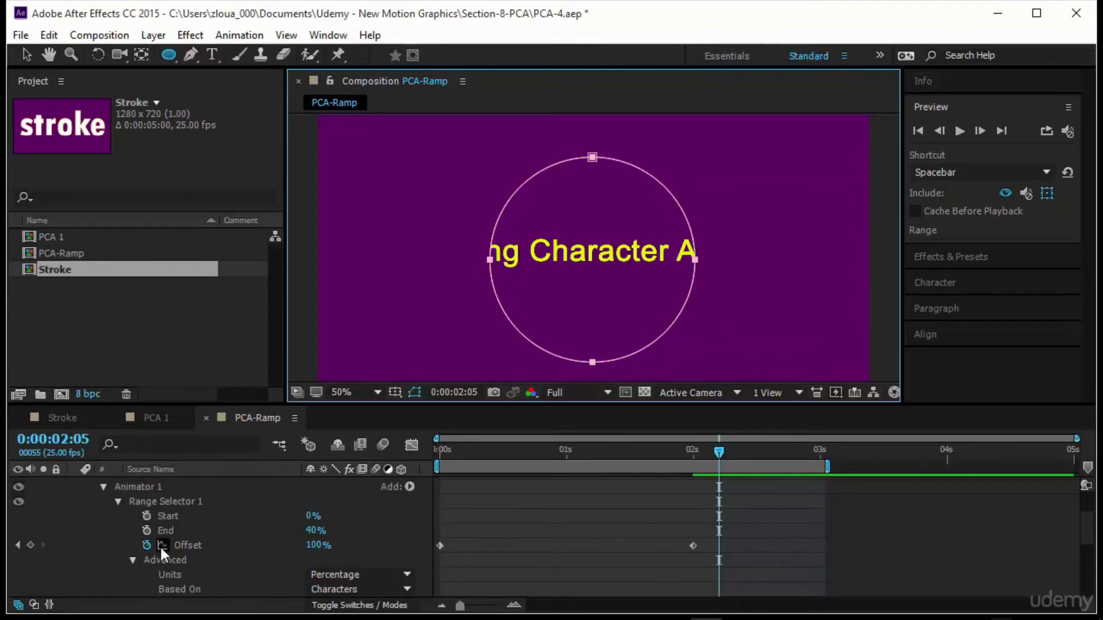
{"action": "scroll", "coordinate": [181, 525], "scroll_direction": "up", "scroll_amount": 3}
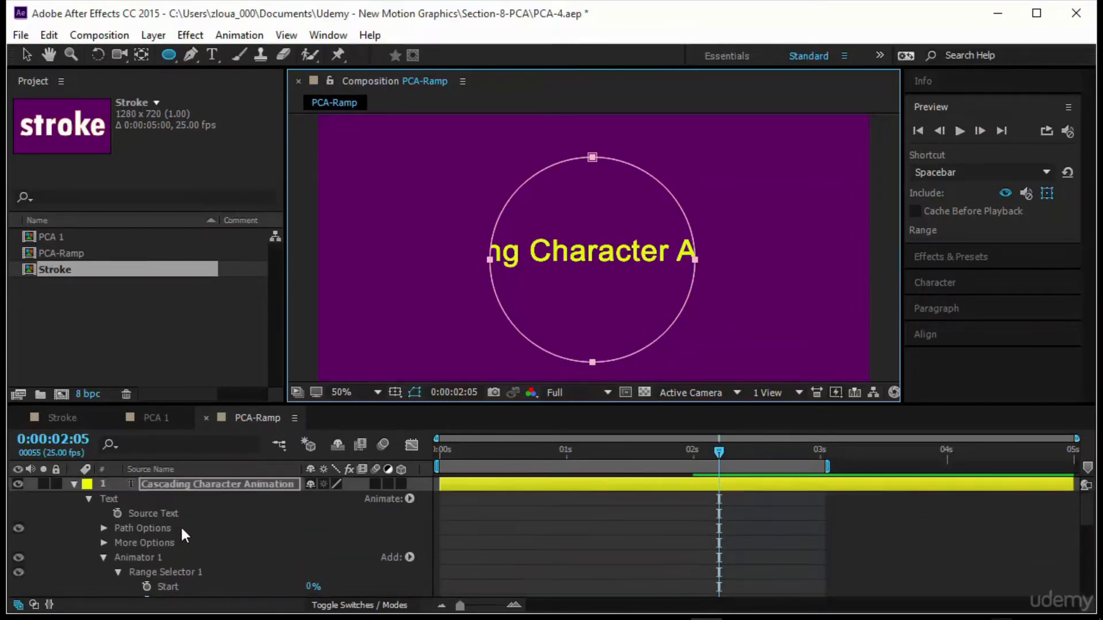
{"action": "left_click", "coordinate": [104, 528]}
{"action": "left_click", "coordinate": [353, 543]}
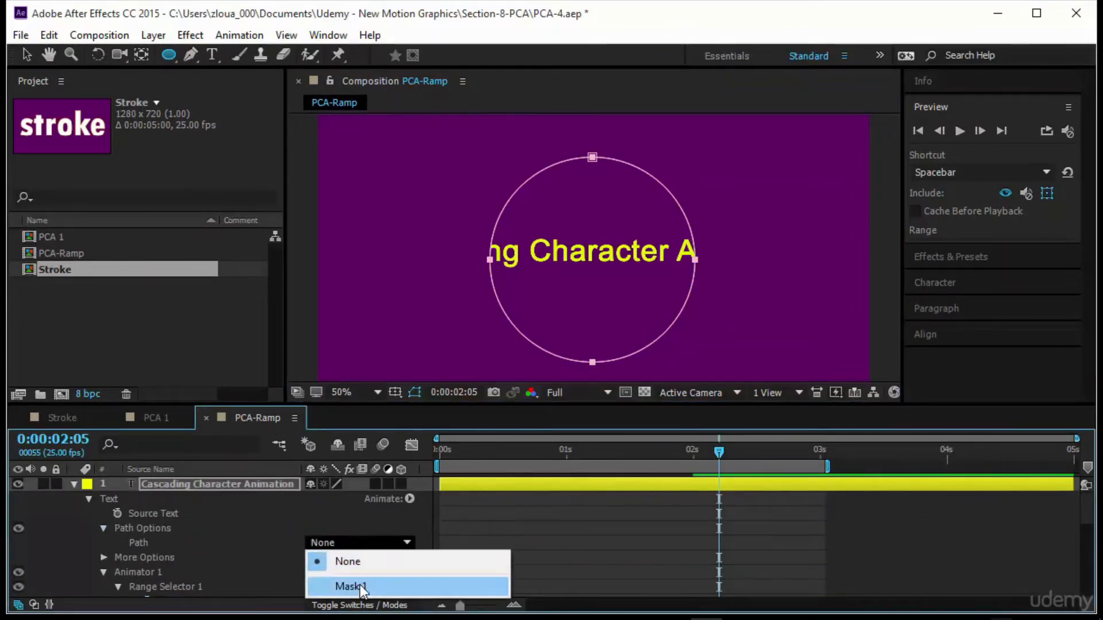
{"action": "left_click", "coordinate": [359, 585]}
{"action": "scroll", "coordinate": [298, 572], "scroll_direction": "down", "scroll_amount": 2}
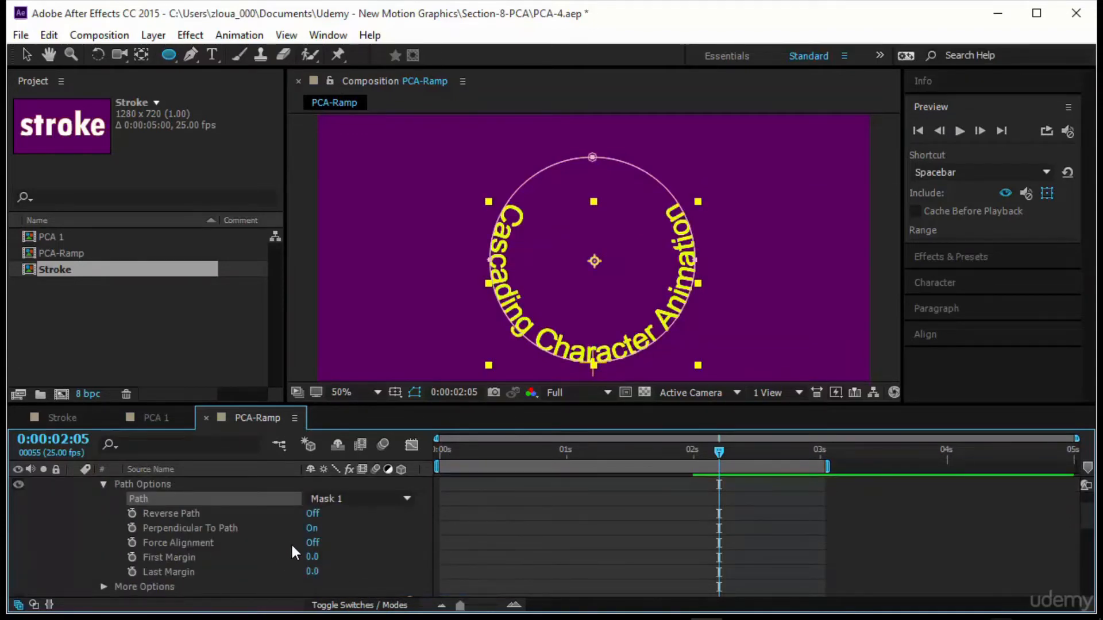
Step: Turn on Reverse Path and set the First Margin to -734 to centre the text over the top of the circle
{"action": "left_click", "coordinate": [312, 514]}
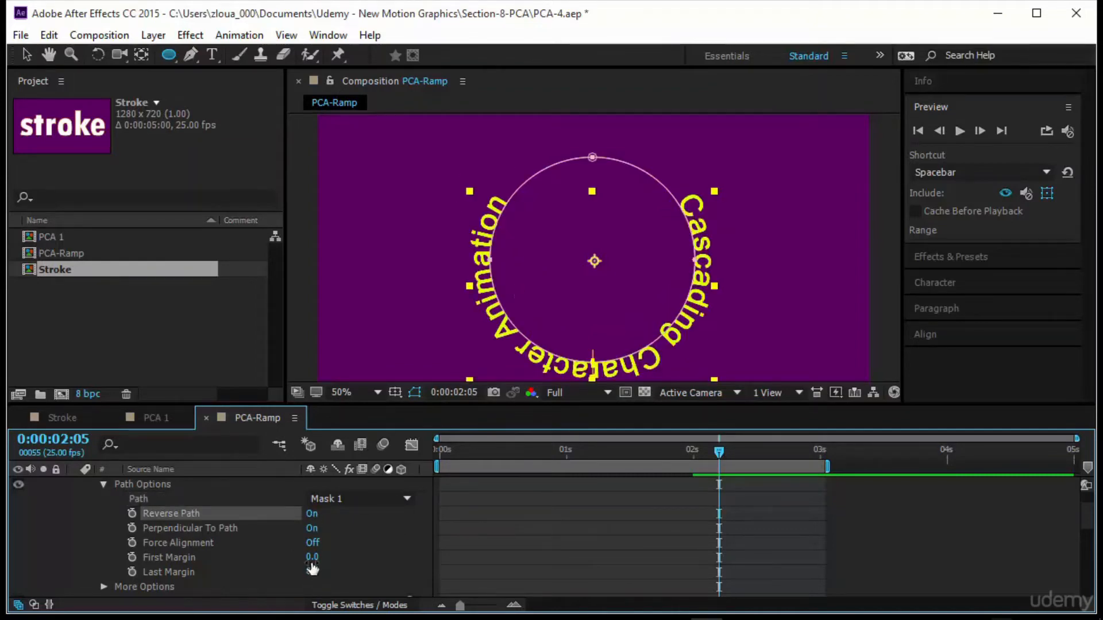
{"action": "left_click_drag", "start_coordinate": [313, 562], "coordinate": [123, 563]}
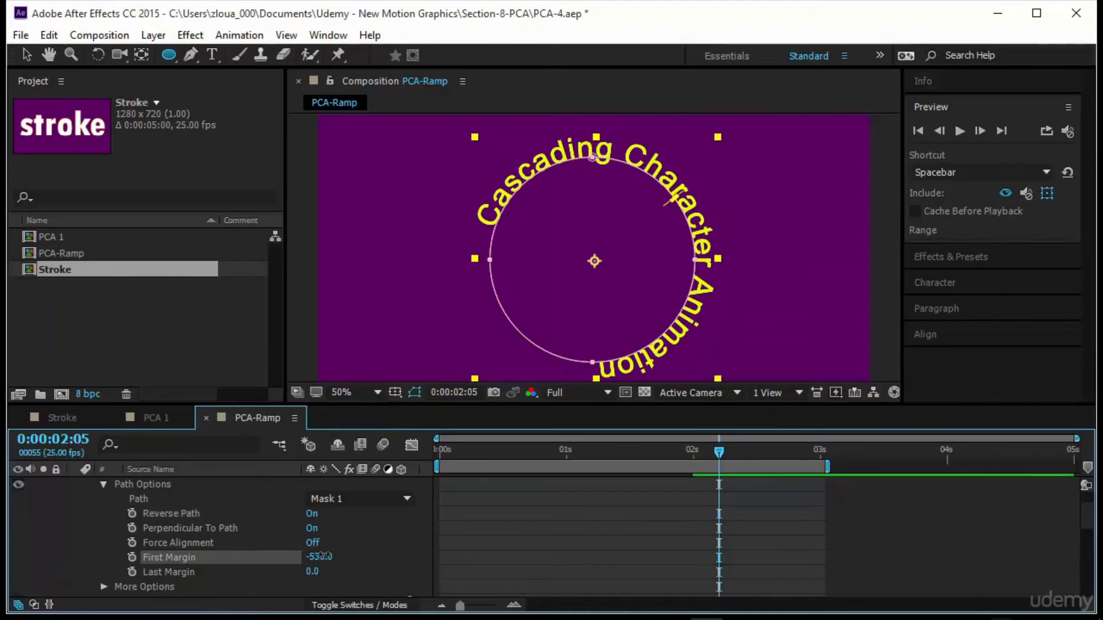
{"action": "left_click_drag", "start_coordinate": [325, 559], "coordinate": [132, 580]}
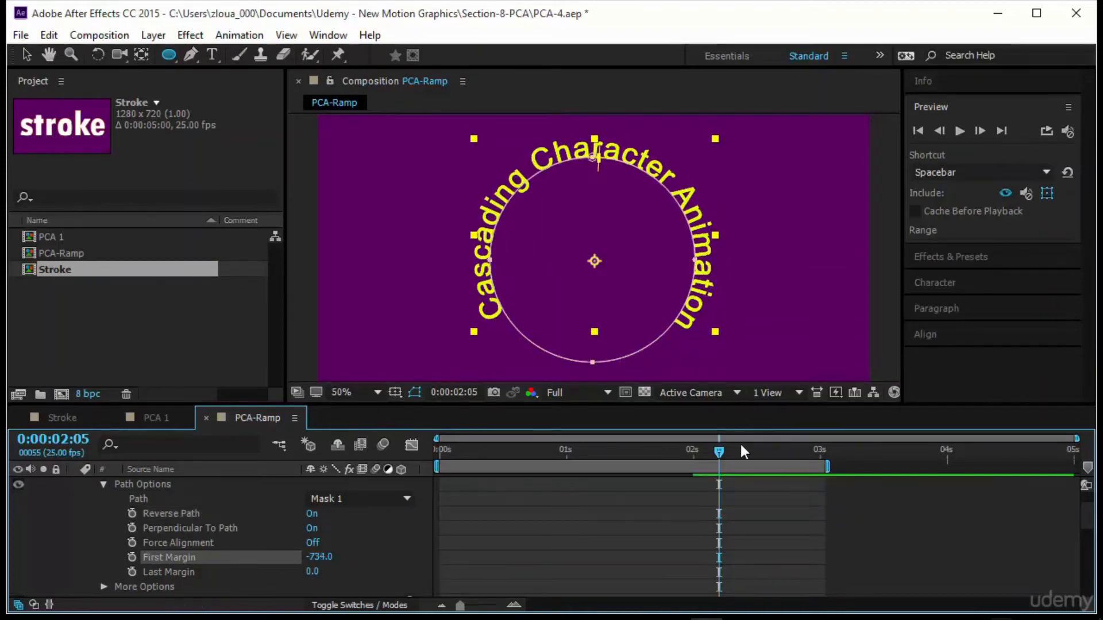
Step: Return to the first frame and play back the character cascade along the circular path
{"action": "left_click_drag", "start_coordinate": [718, 452], "coordinate": [368, 511]}
{"action": "left_click", "coordinate": [602, 560]}
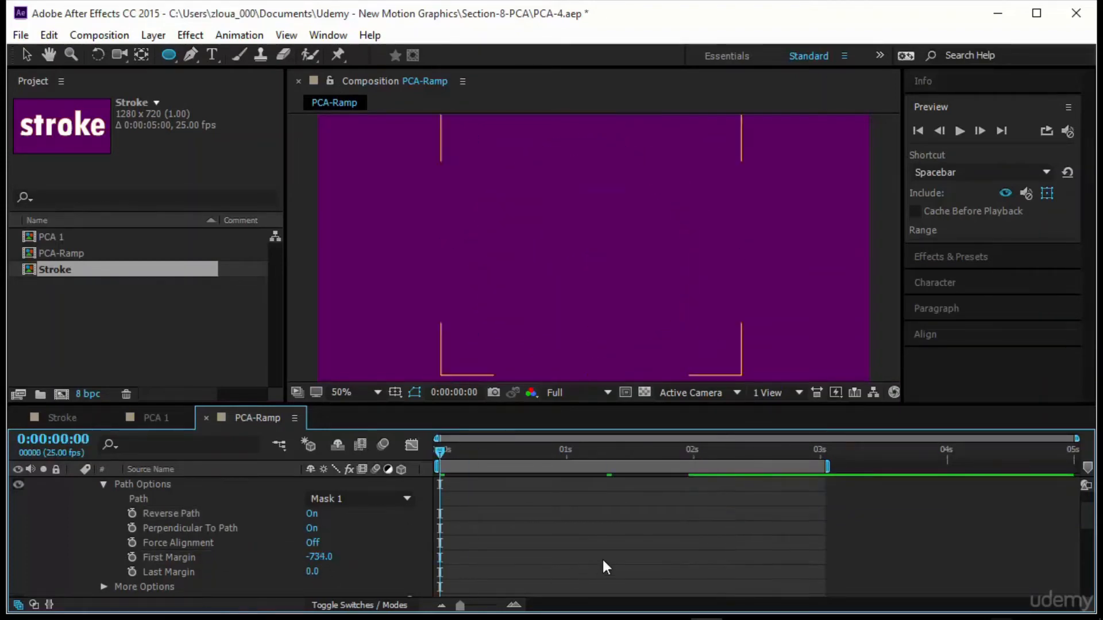
{"action": "left_click", "coordinate": [960, 131]}
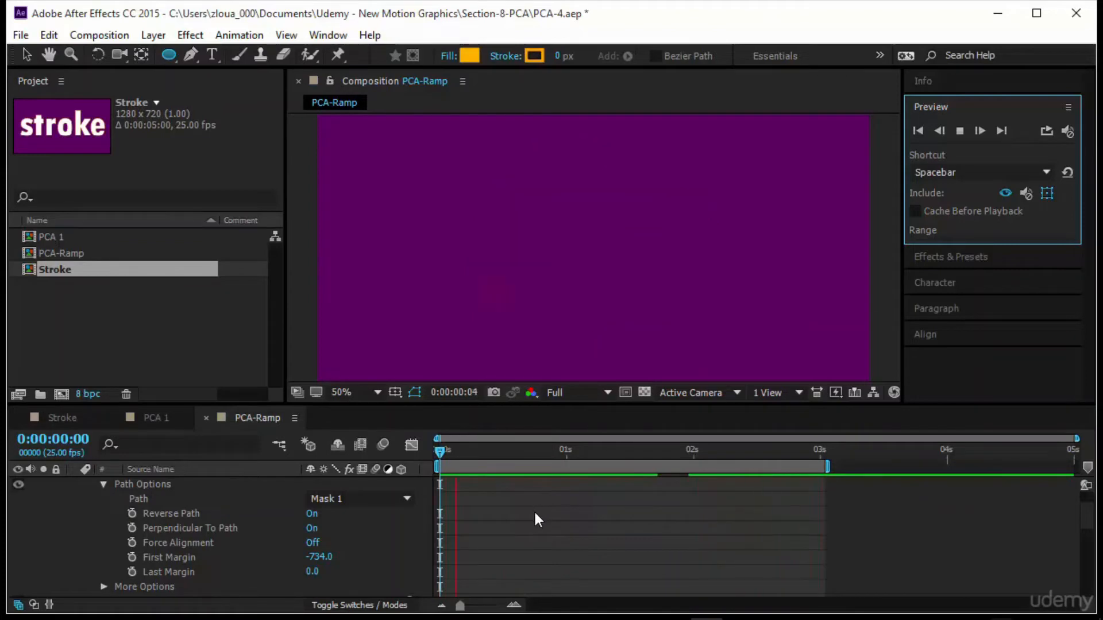
{"action": "scroll", "coordinate": [533, 509], "scroll_direction": "up", "scroll_amount": 1}
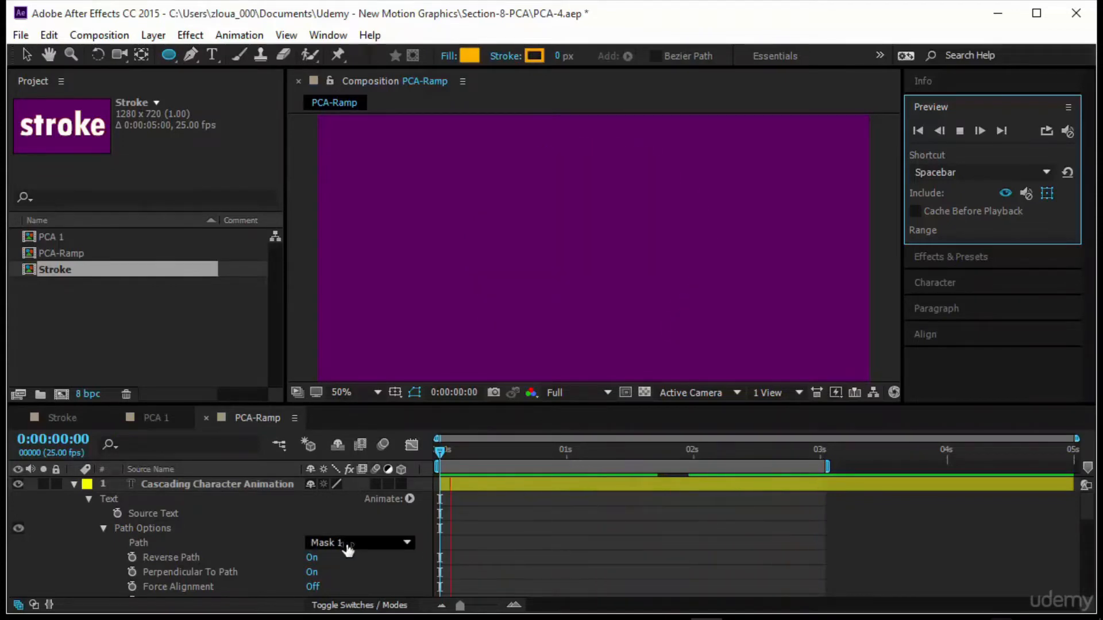
Step: Turn off Reverse Path on the "Cascading Character Animation" layer, scrub to check the text on the circle, and return to the first frame
{"action": "scroll", "coordinate": [347, 550], "scroll_direction": "down", "scroll_amount": 1}
{"action": "left_click", "coordinate": [312, 514]}
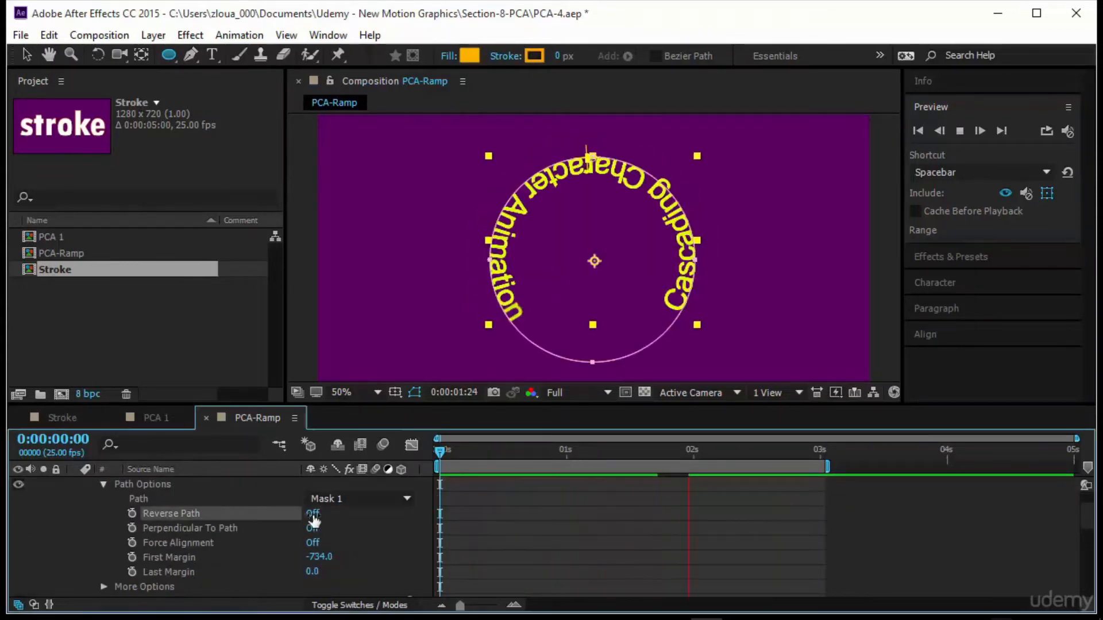
{"action": "left_click_drag", "start_coordinate": [440, 453], "coordinate": [725, 481]}
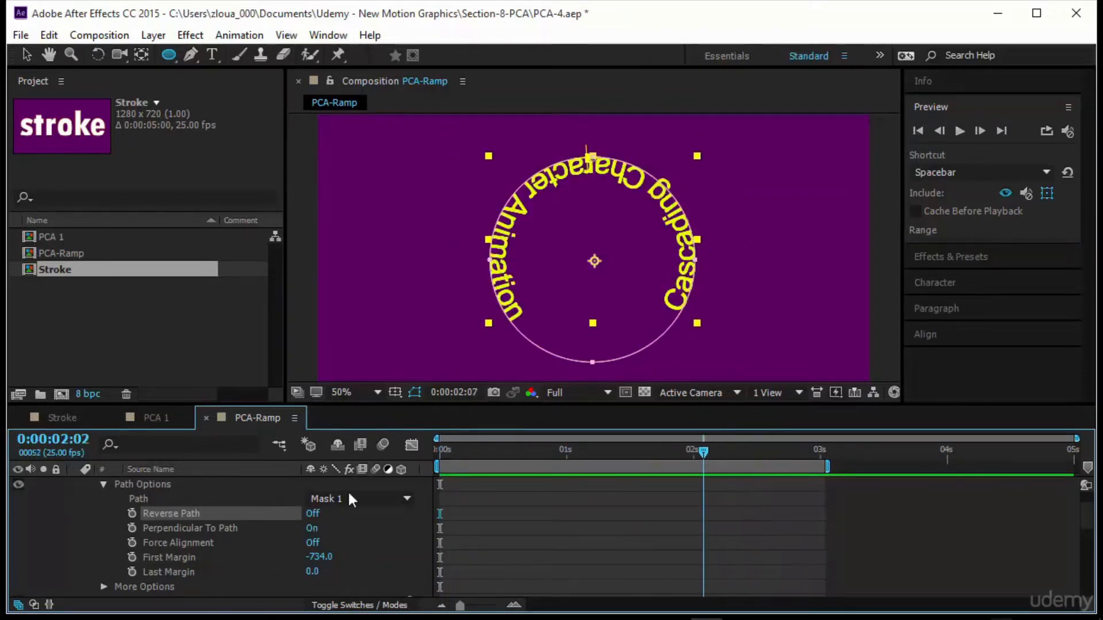
{"action": "key", "text": "Home"}
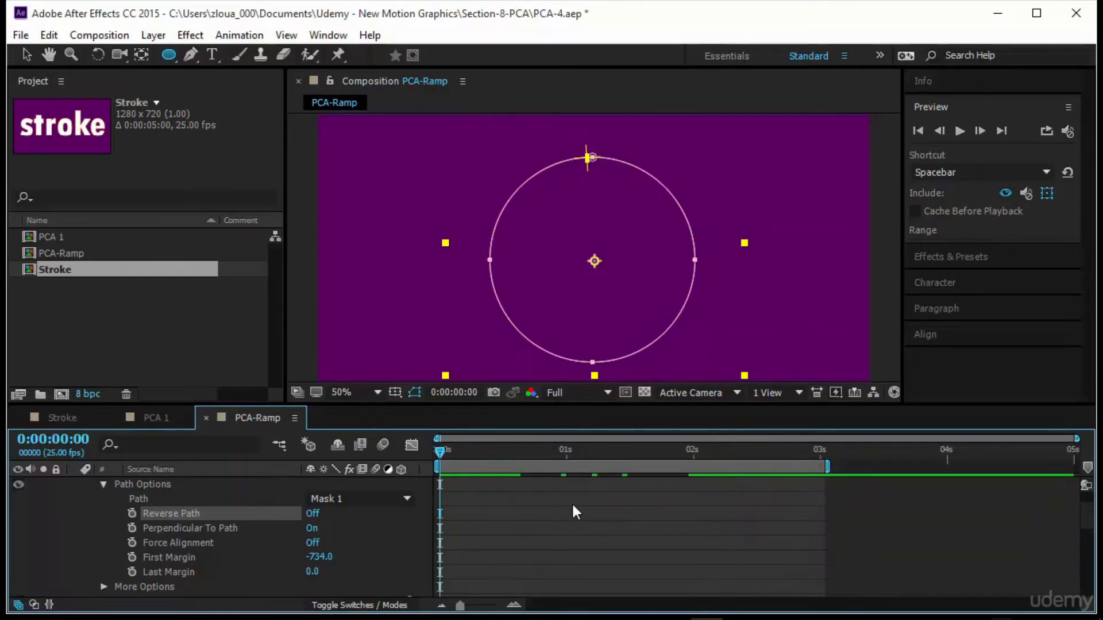
Step: Browse the Effects & Presets library down to the 3D Text animation presets, widening the list so the full preset names can be read
{"action": "left_click", "coordinate": [974, 104]}
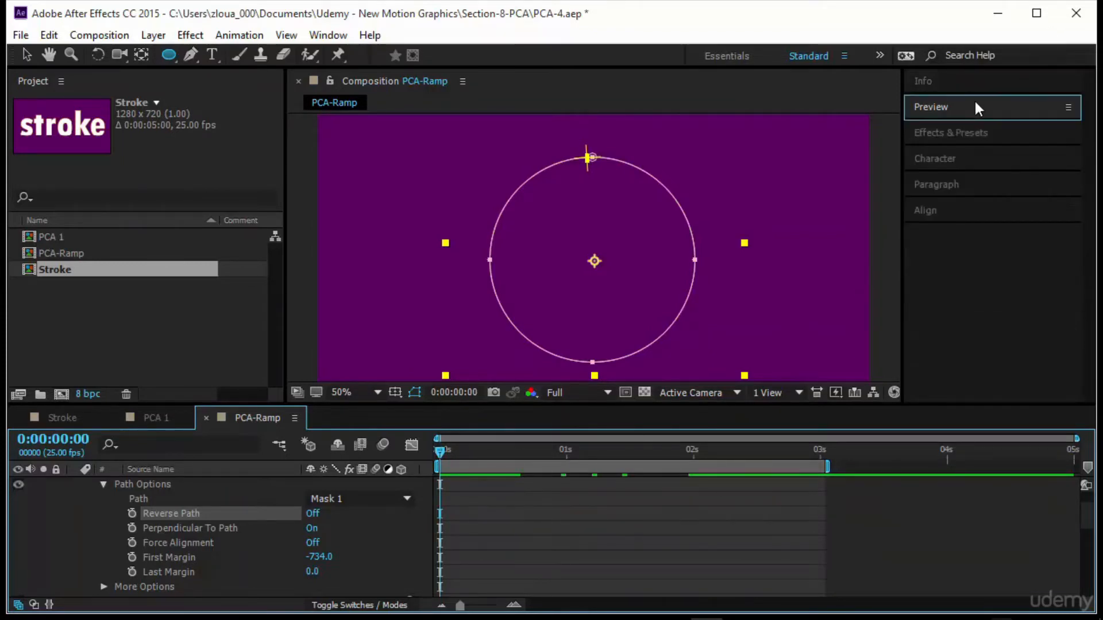
{"action": "left_click", "coordinate": [965, 135]}
{"action": "left_click", "coordinate": [911, 188]}
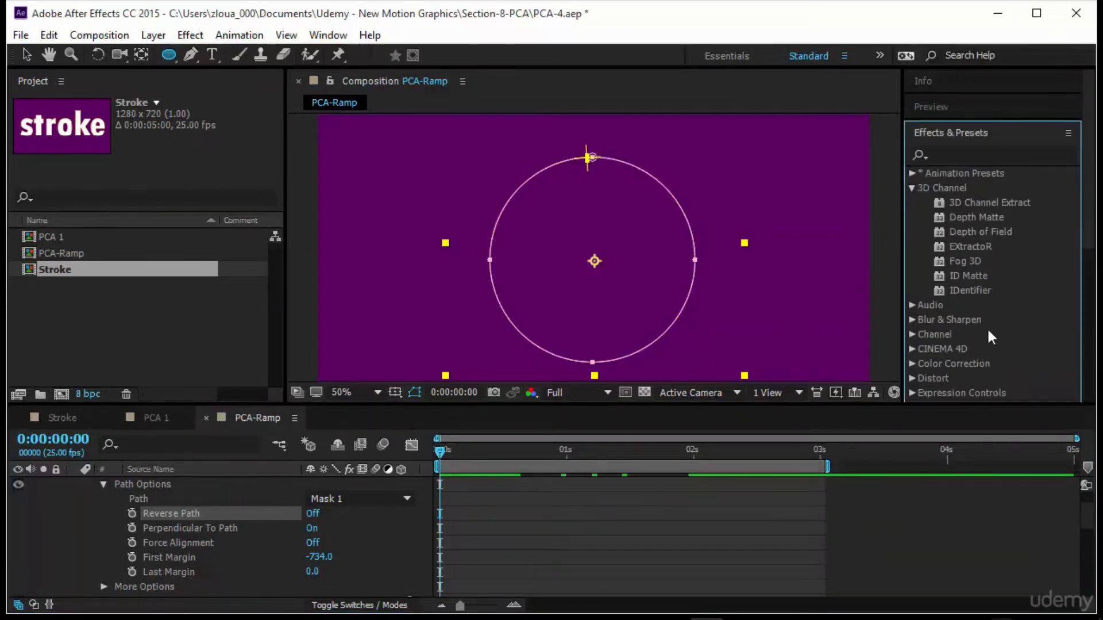
{"action": "left_click", "coordinate": [911, 188]}
{"action": "left_click", "coordinate": [912, 173]}
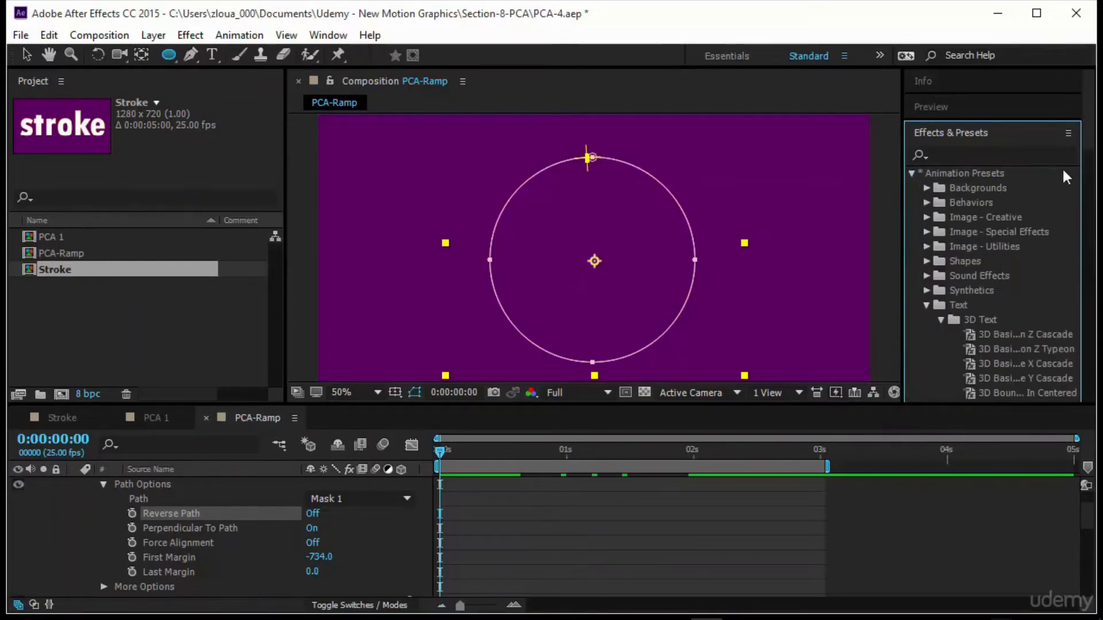
{"action": "scroll", "coordinate": [981, 313], "scroll_direction": "down", "scroll_amount": 2}
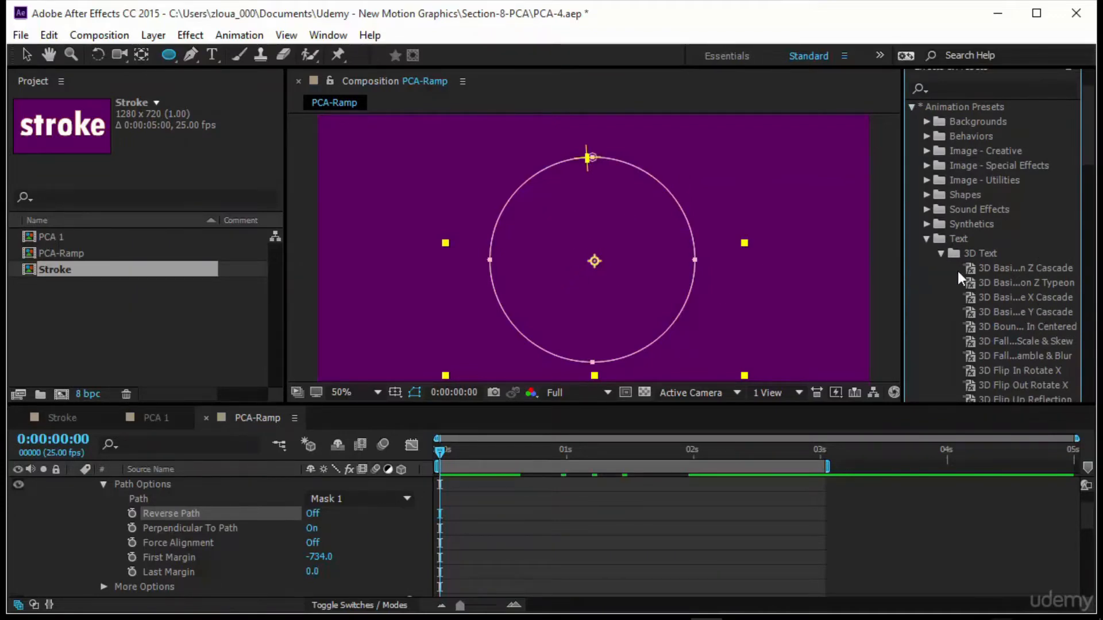
{"action": "left_click_drag", "start_coordinate": [904, 281], "coordinate": [868, 296]}
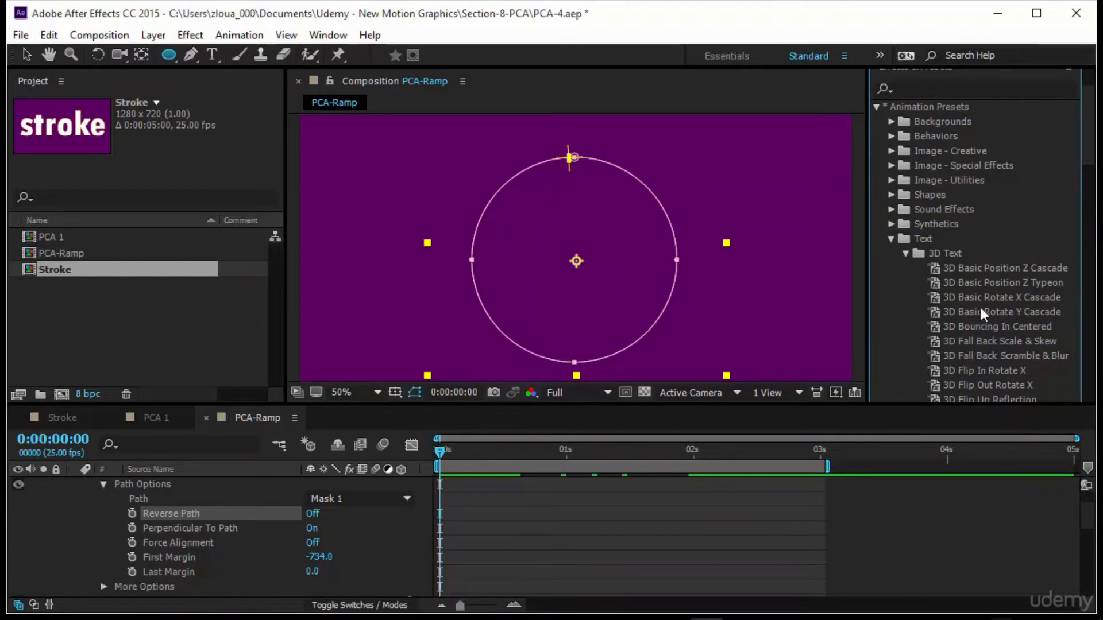
Step: Deselect the text layer and play the circular-path cascade from the first frame
{"action": "left_click", "coordinate": [562, 535]}
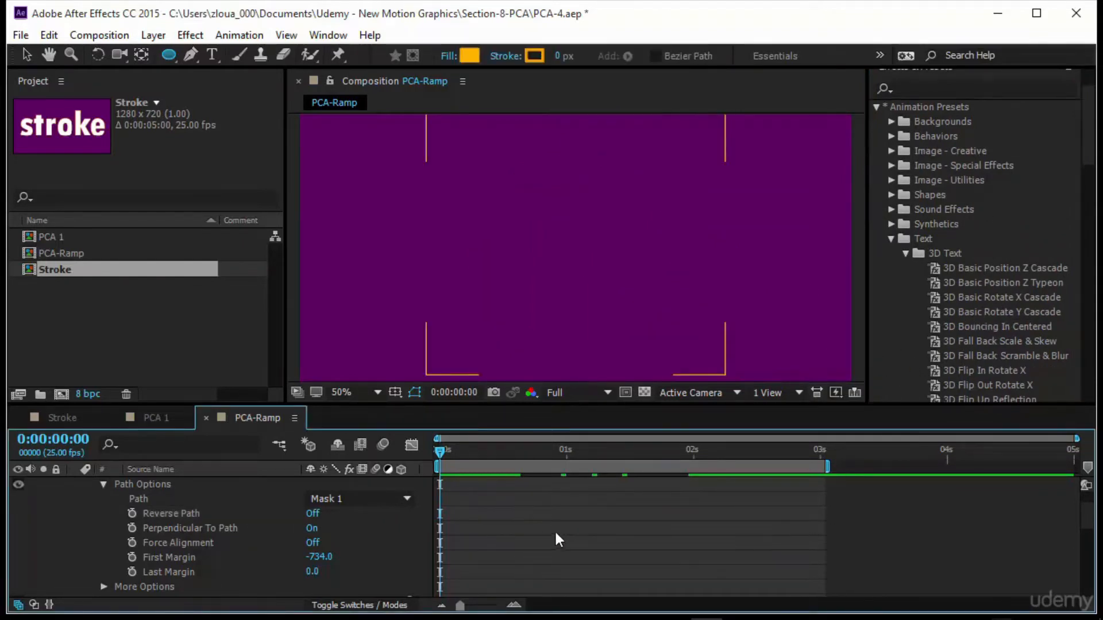
{"action": "scroll", "coordinate": [689, 491], "scroll_direction": "up", "scroll_amount": 3}
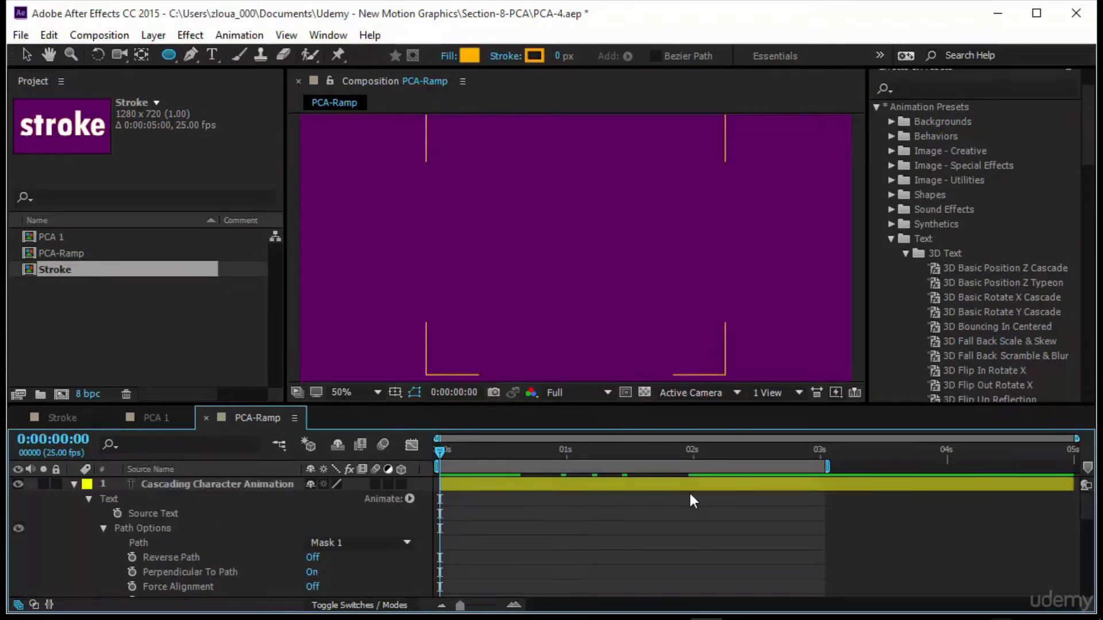
{"action": "key", "text": "space"}
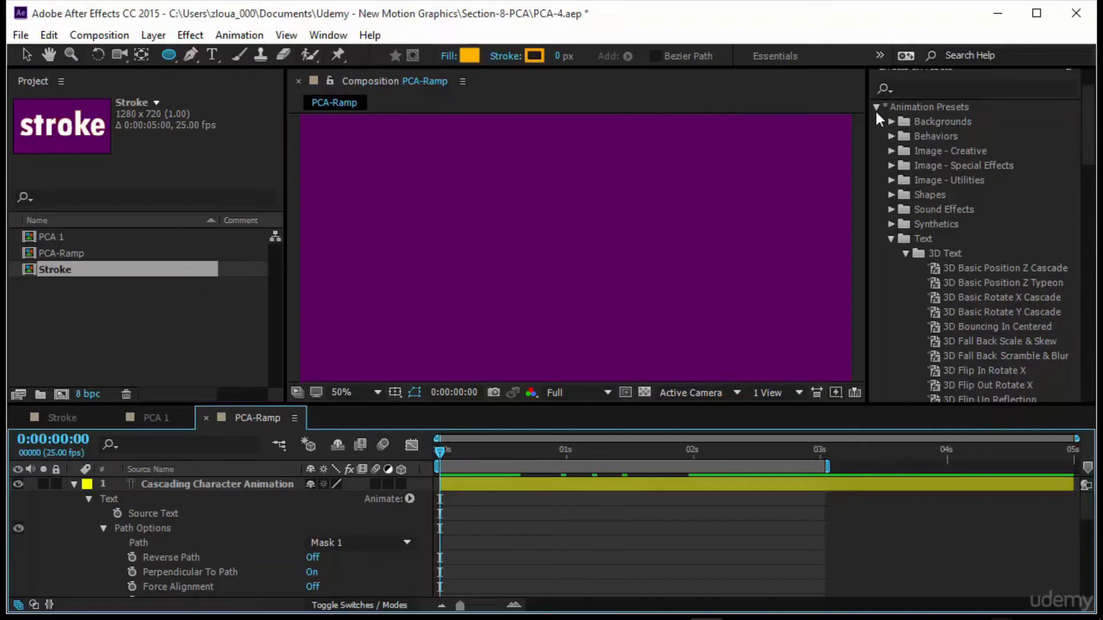
{"action": "scroll", "coordinate": [919, 121], "scroll_direction": "up", "scroll_amount": 2}
{"action": "left_click", "coordinate": [945, 106]}
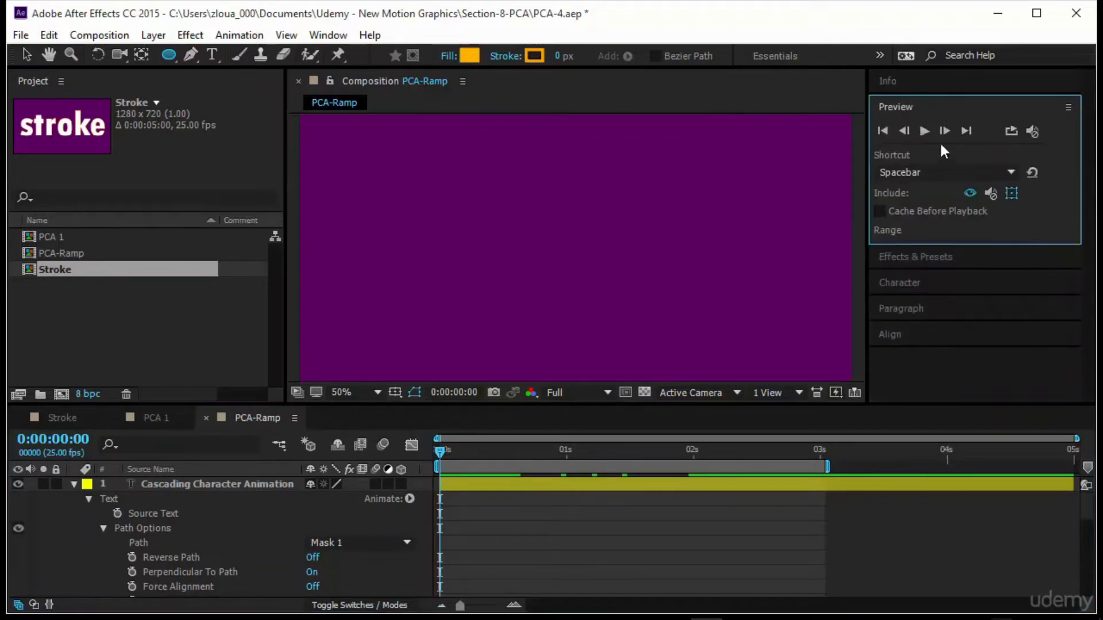
{"action": "left_click", "coordinate": [924, 132]}
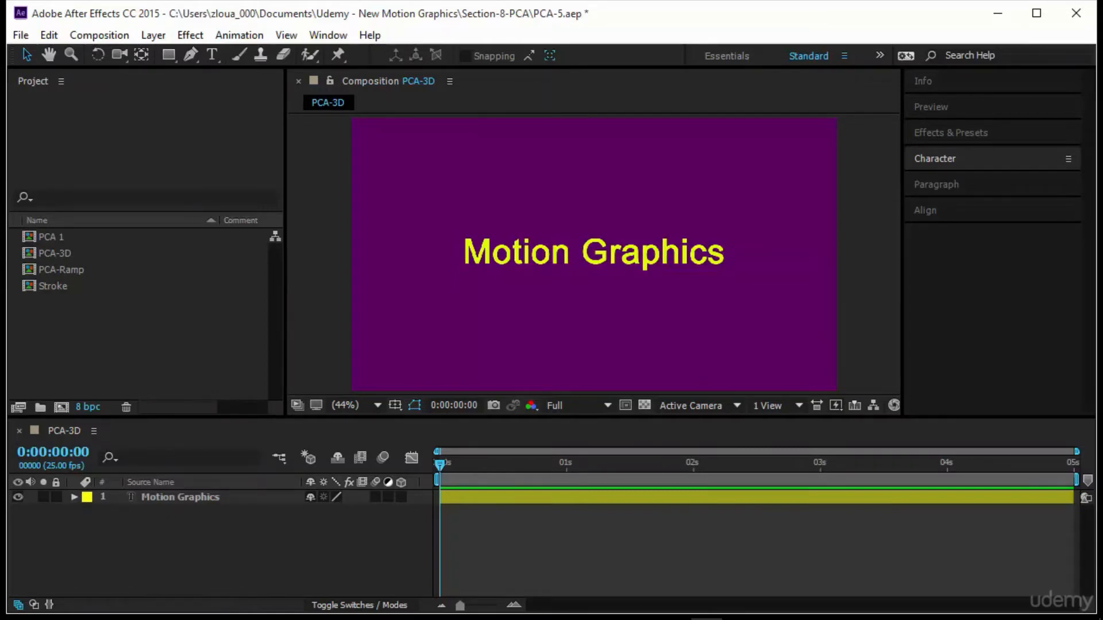
Step: Set the font size of the "Motion Graphics" text in the PCA-3D composition to 120 px
{"action": "left_click", "coordinate": [969, 169]}
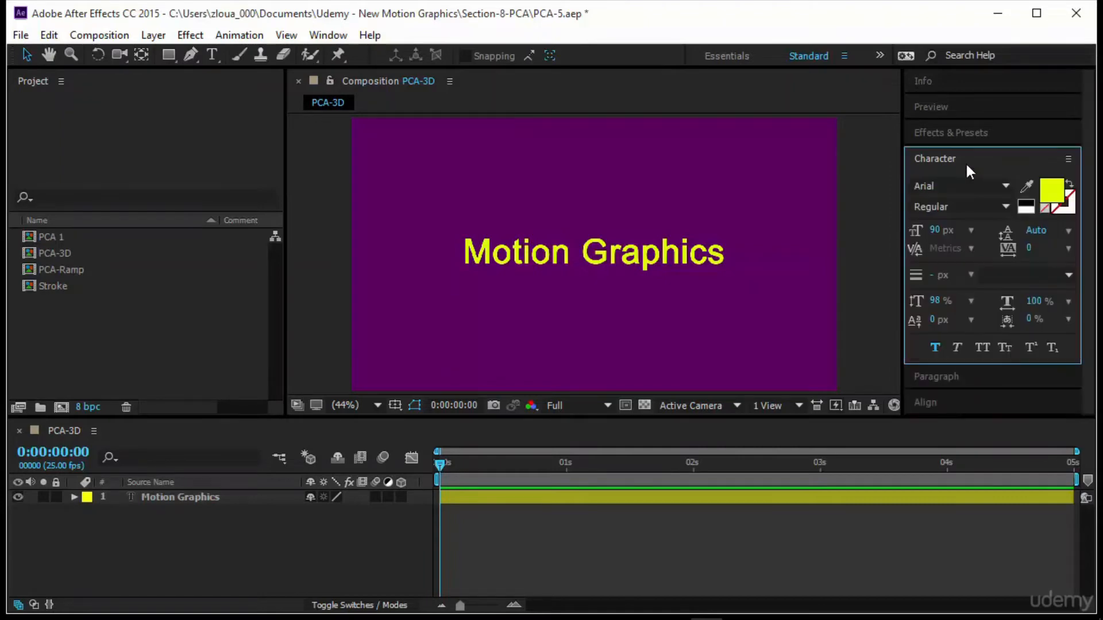
{"action": "left_click", "coordinate": [698, 254]}
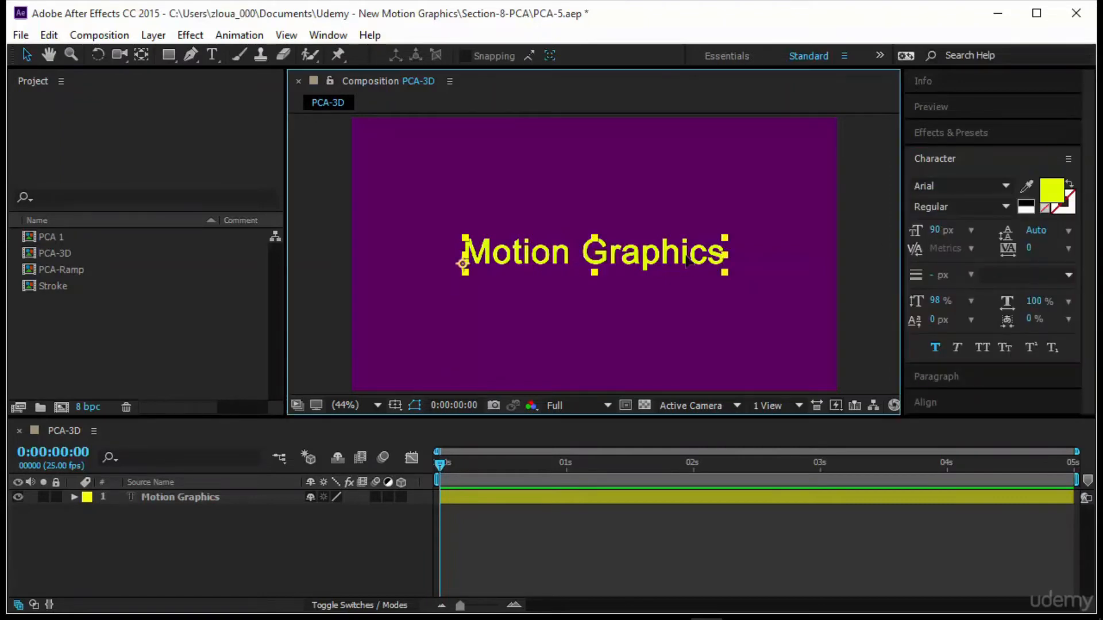
{"action": "left_click", "coordinate": [935, 231]}
{"action": "scroll", "coordinate": [934, 231], "scroll_direction": "up", "scroll_amount": 10}
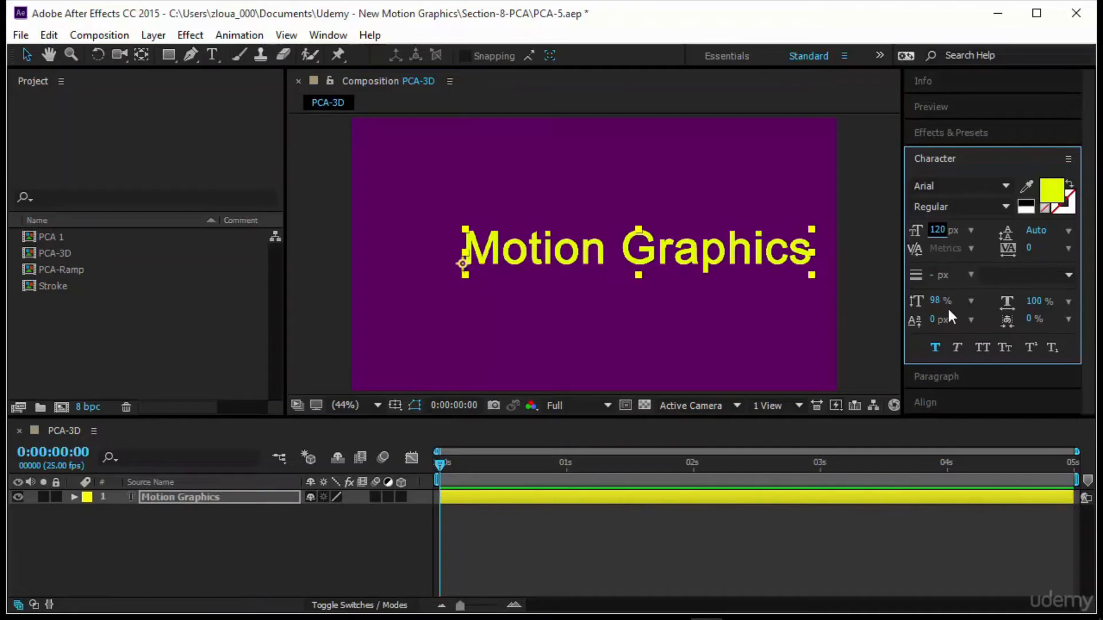
Step: Centre the "Motion Graphics" text horizontally and vertically in the composition
{"action": "left_click", "coordinate": [975, 401]}
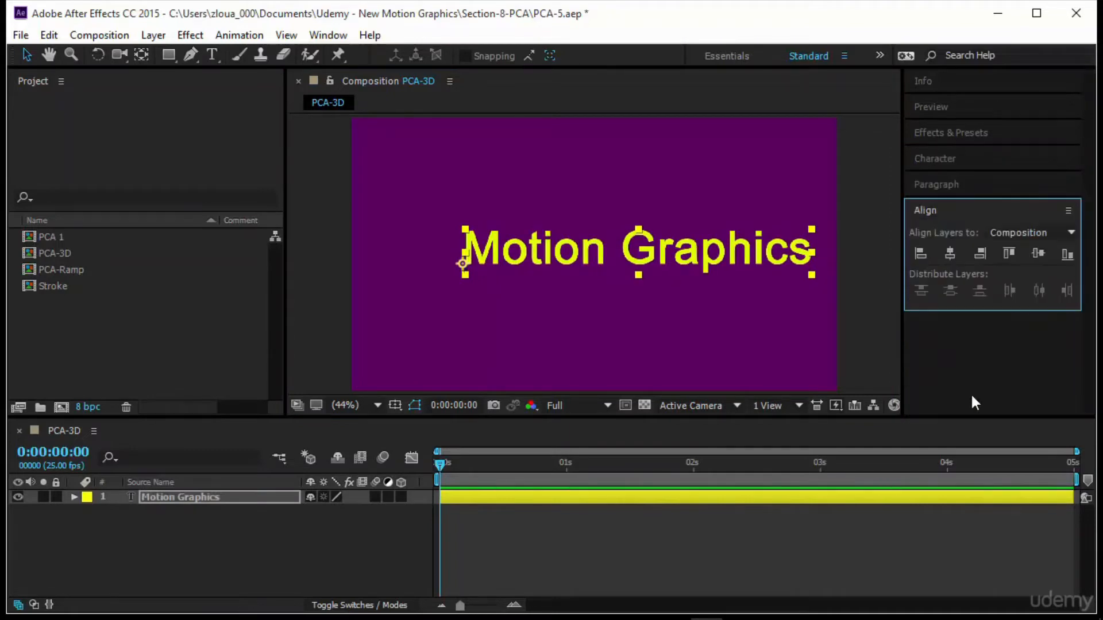
{"action": "left_click", "coordinate": [951, 253]}
{"action": "left_click", "coordinate": [1036, 256]}
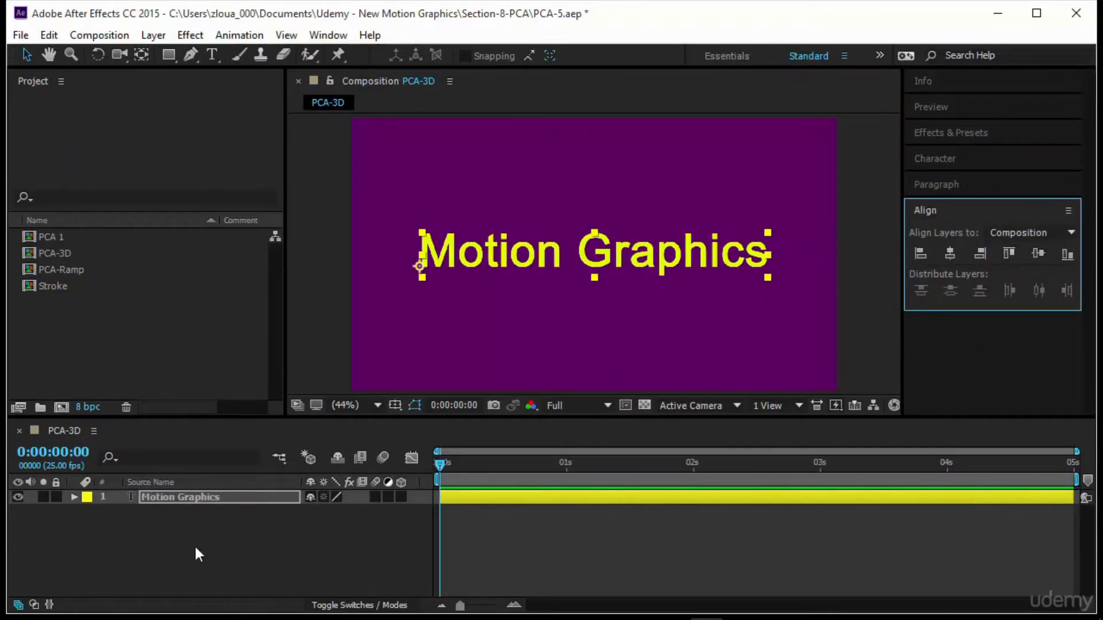
Step: Enable Per-character 3D on the "Motion Graphics" layer and check its Transform properties
{"action": "left_click", "coordinate": [212, 499]}
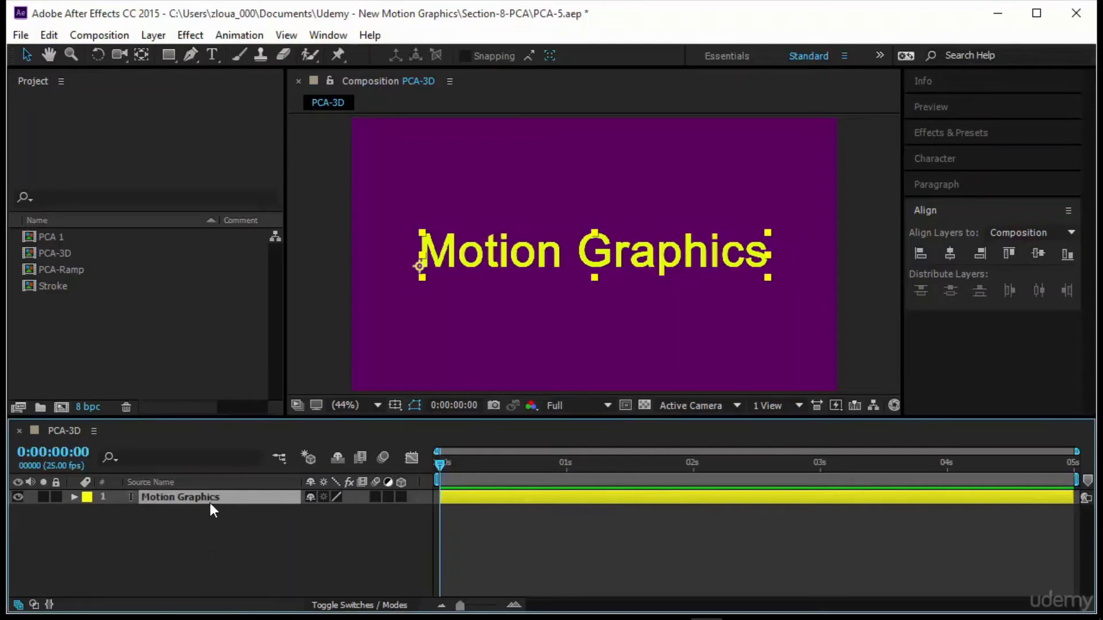
{"action": "left_click", "coordinate": [74, 498]}
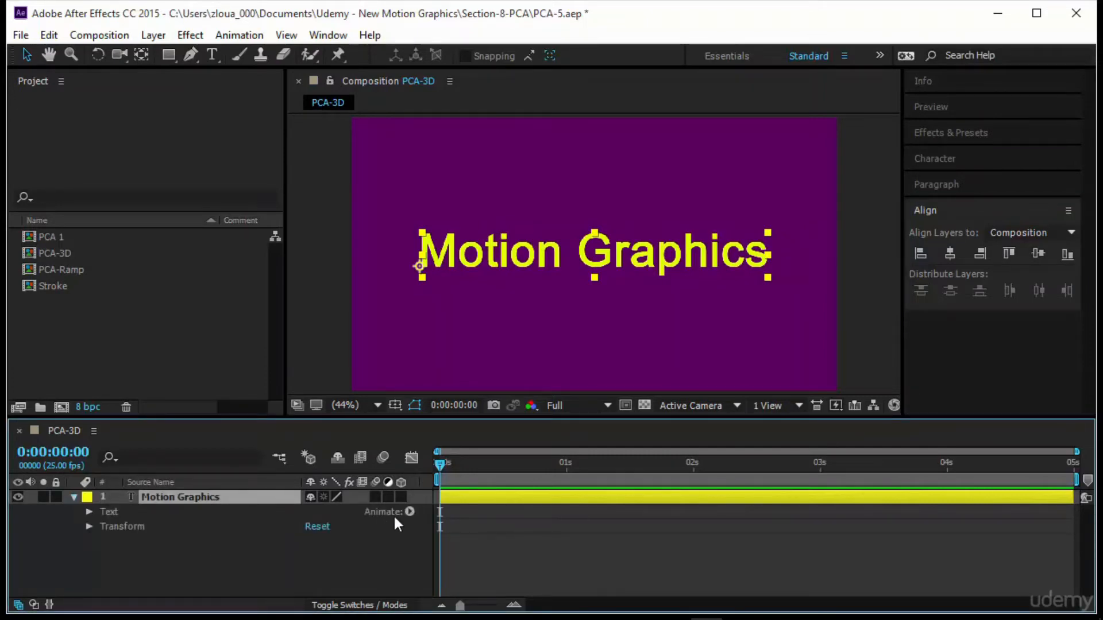
{"action": "left_click", "coordinate": [409, 512]}
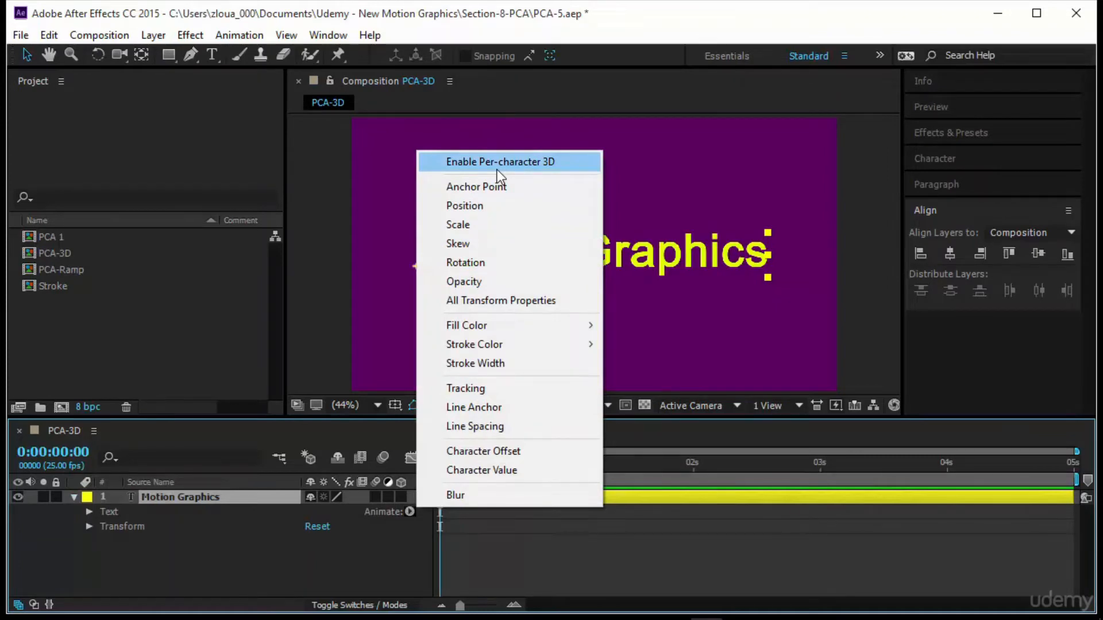
{"action": "left_click", "coordinate": [498, 162]}
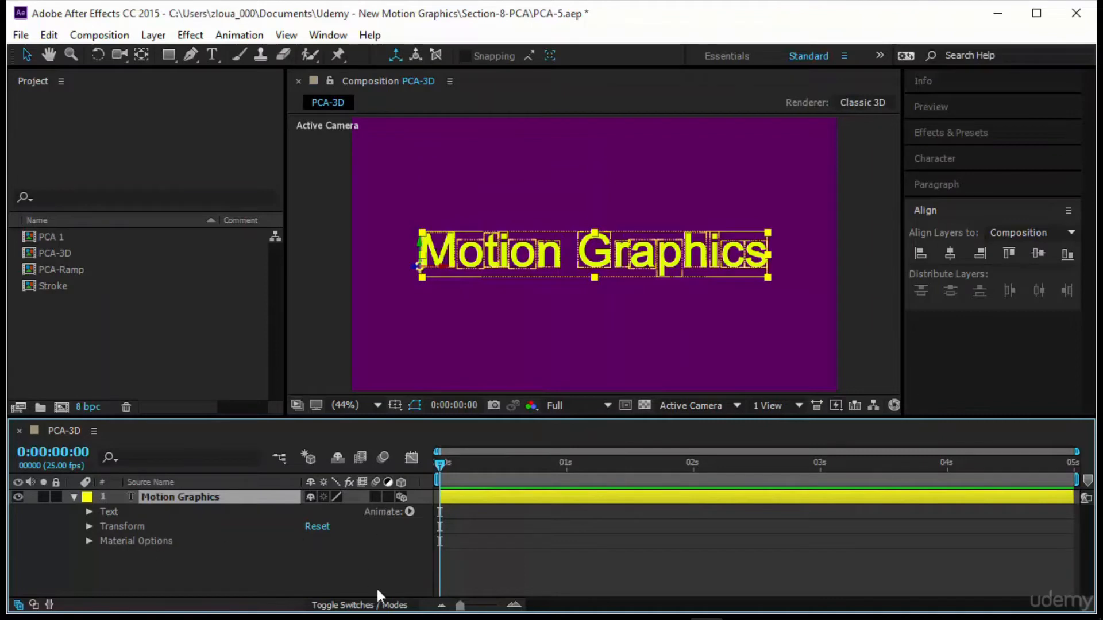
{"action": "left_click", "coordinate": [89, 527]}
{"action": "scroll", "coordinate": [205, 554], "scroll_direction": "down", "scroll_amount": 1}
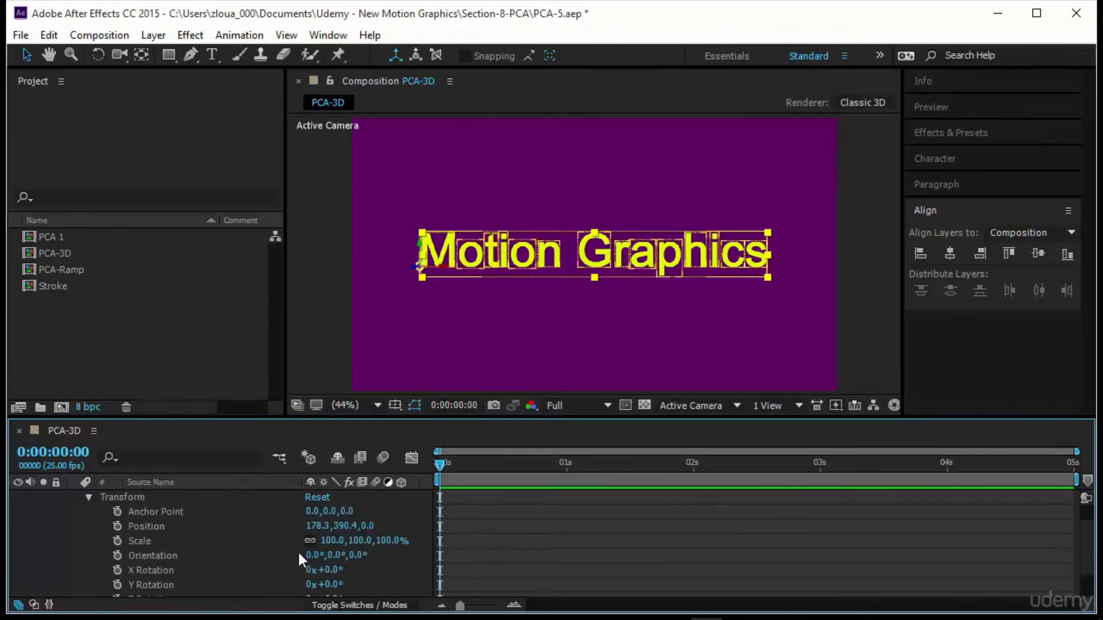
{"action": "scroll", "coordinate": [402, 560], "scroll_direction": "up", "scroll_amount": 1}
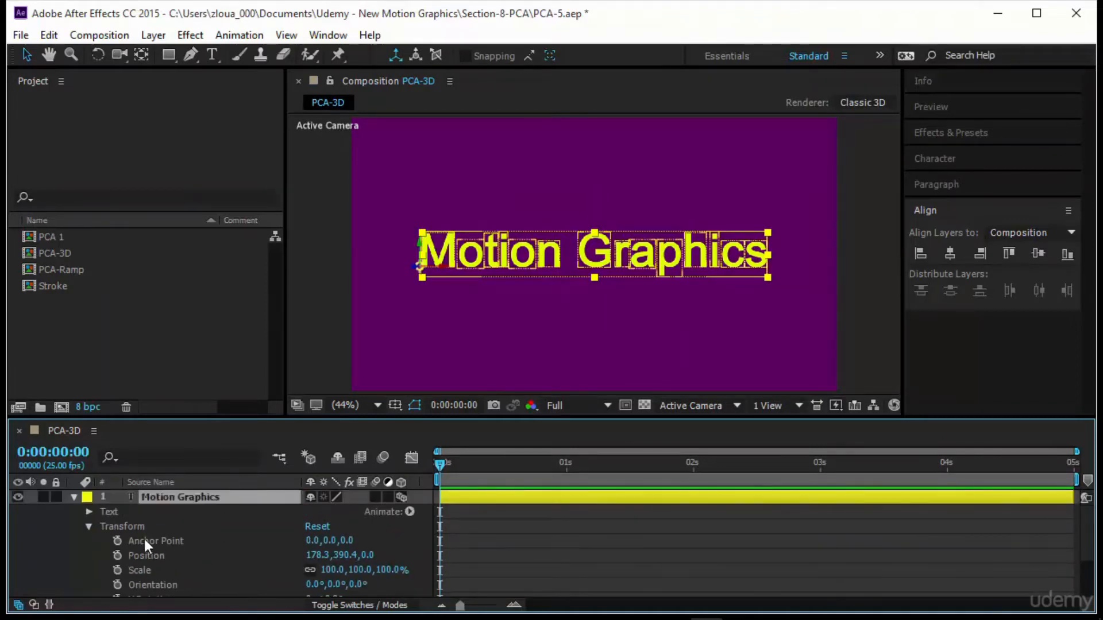
{"action": "left_click", "coordinate": [88, 527]}
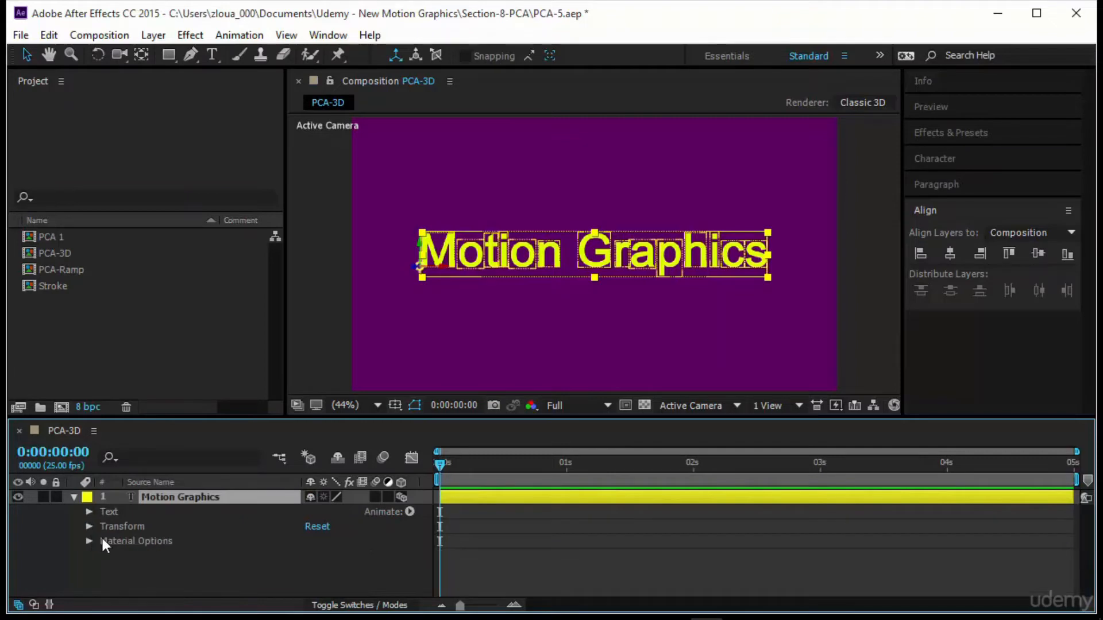
Step: Add a Position text animator to the "Motion Graphics" layer and enlarge the timeline area to show its properties
{"action": "left_click", "coordinate": [118, 511]}
{"action": "left_click", "coordinate": [409, 511]}
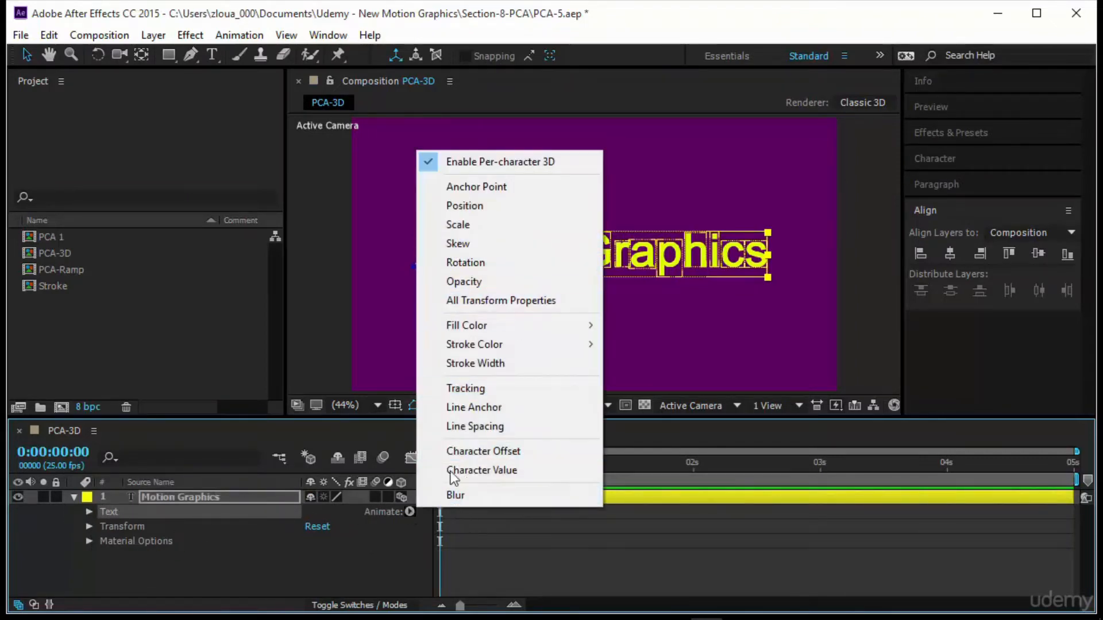
{"action": "left_click", "coordinate": [515, 208]}
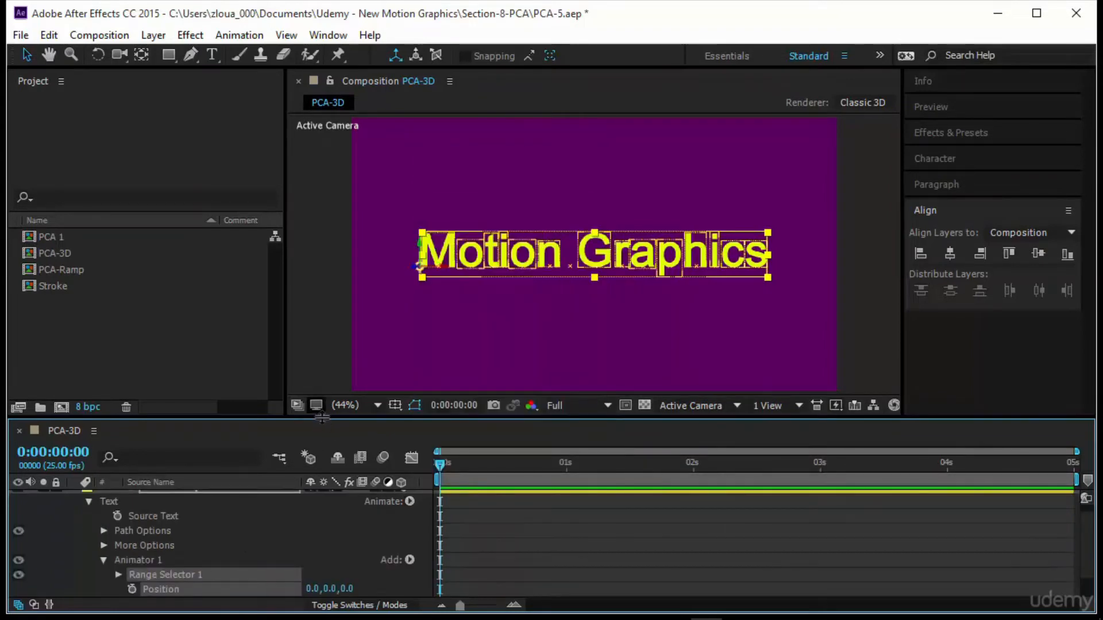
{"action": "left_click_drag", "start_coordinate": [322, 419], "coordinate": [323, 383]}
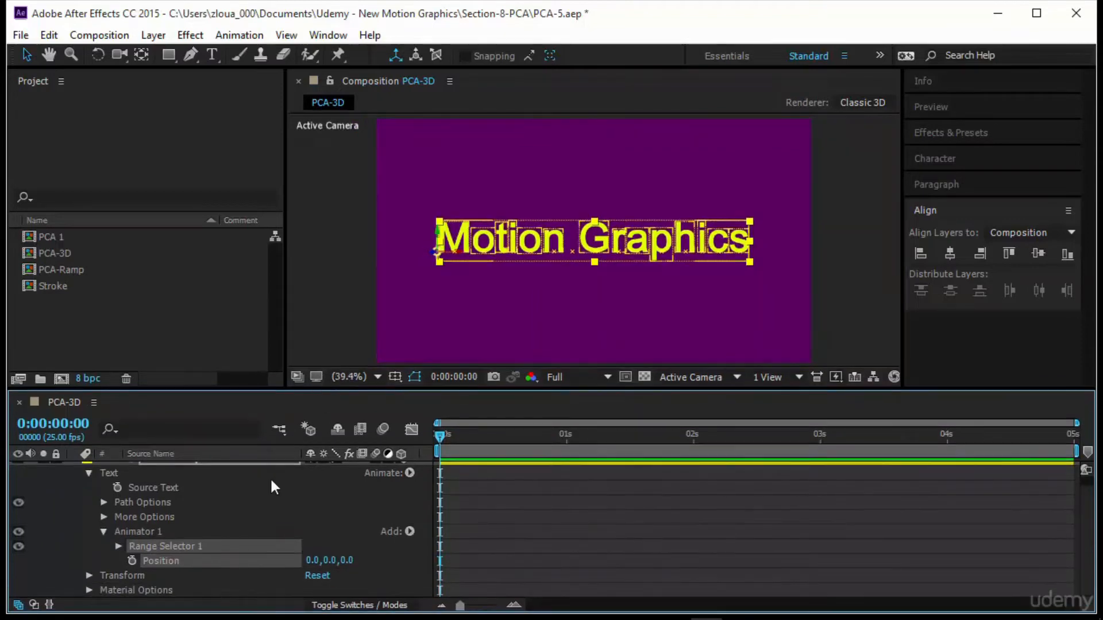
{"action": "left_click", "coordinate": [382, 566]}
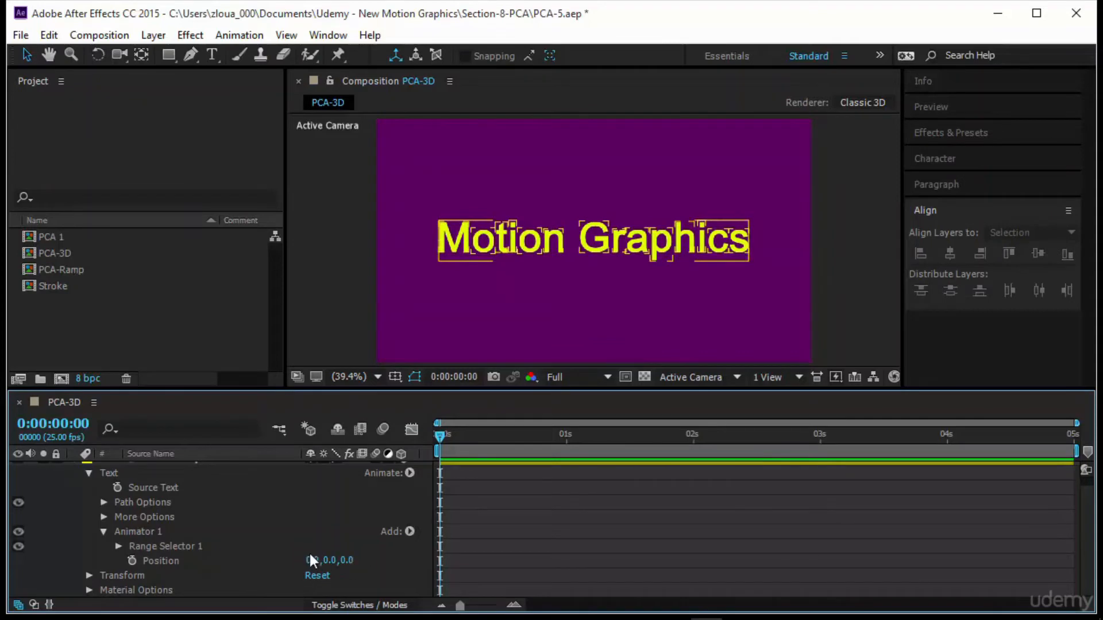
Step: Set a Start keyframe of 0% at 0:00:00:00 in Range Selector 1 of the "Motion Graphics" layer's Animator 1
{"action": "scroll", "coordinate": [235, 508], "scroll_direction": "up", "scroll_amount": 1}
{"action": "left_click", "coordinate": [230, 469]}
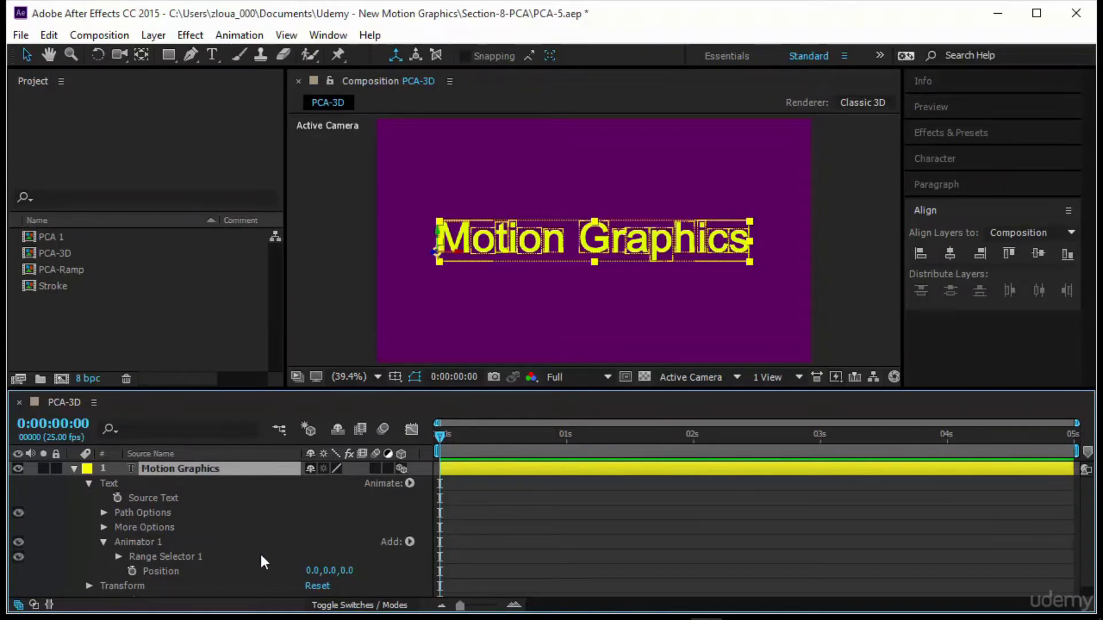
{"action": "left_click", "coordinate": [118, 556]}
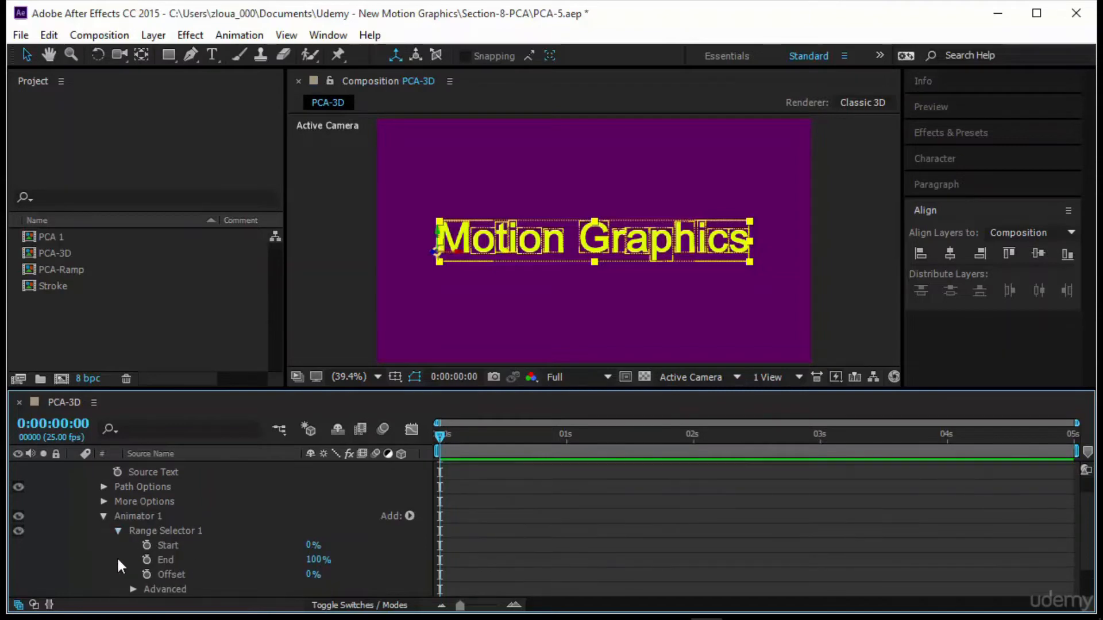
{"action": "left_click", "coordinate": [145, 546]}
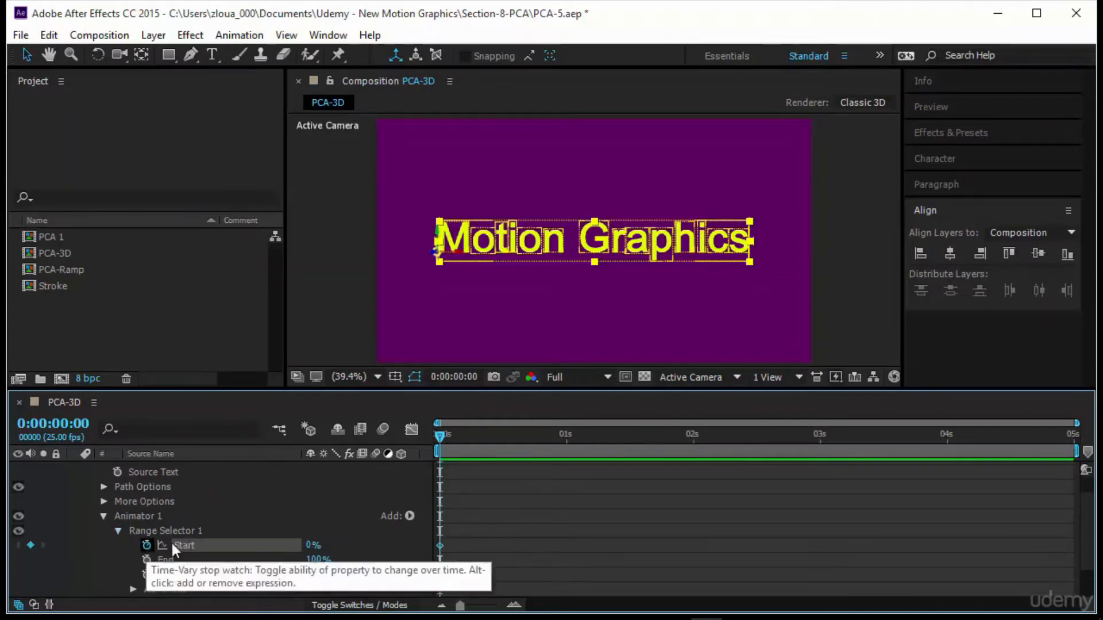
Step: Keyframe Range Selector 1's Start at 100% at the one-second mark
{"action": "left_click_drag", "start_coordinate": [441, 437], "coordinate": [559, 446]}
{"action": "left_click_drag", "start_coordinate": [311, 548], "coordinate": [367, 546]}
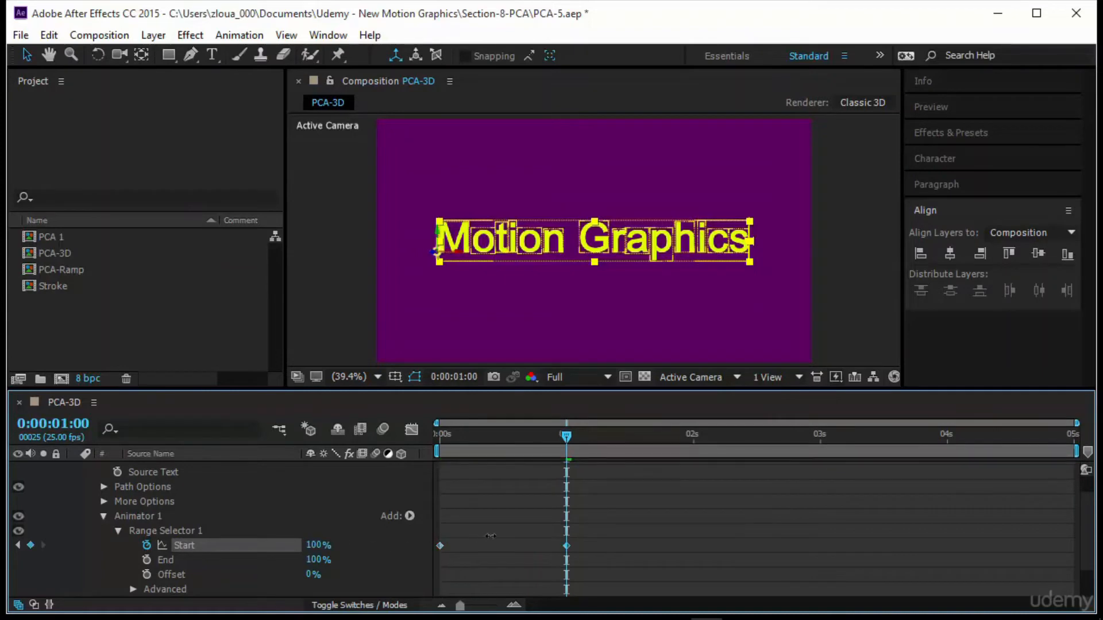
Step: Push the text far back in depth by setting Animator 1's Z position to 7800, checking it at the first frame
{"action": "scroll", "coordinate": [373, 540], "scroll_direction": "down", "scroll_amount": 2}
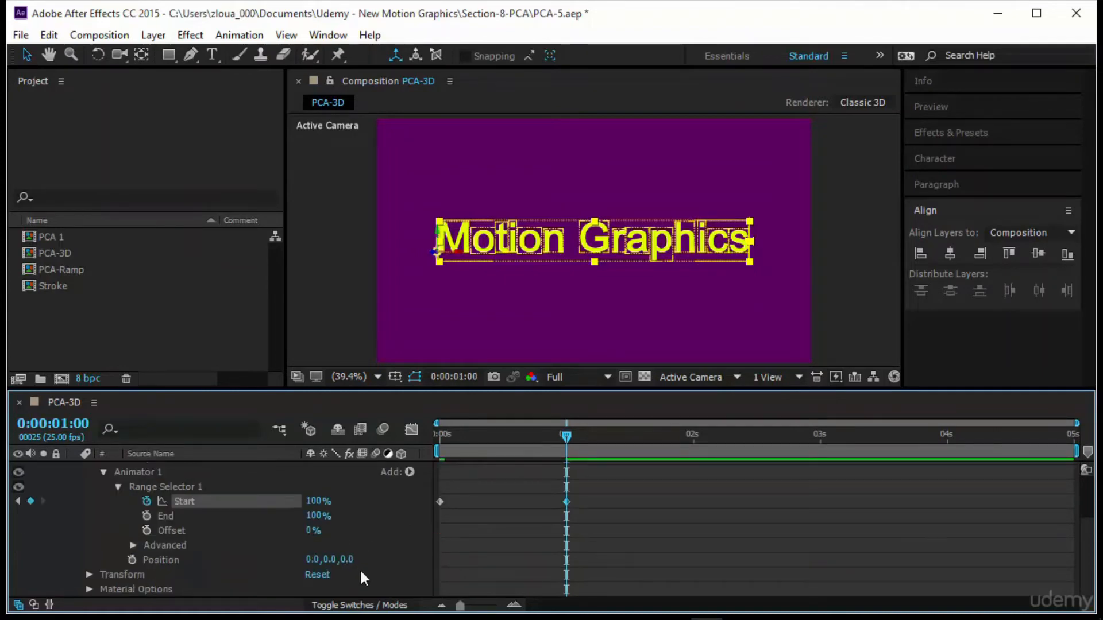
{"action": "left_click", "coordinate": [160, 560]}
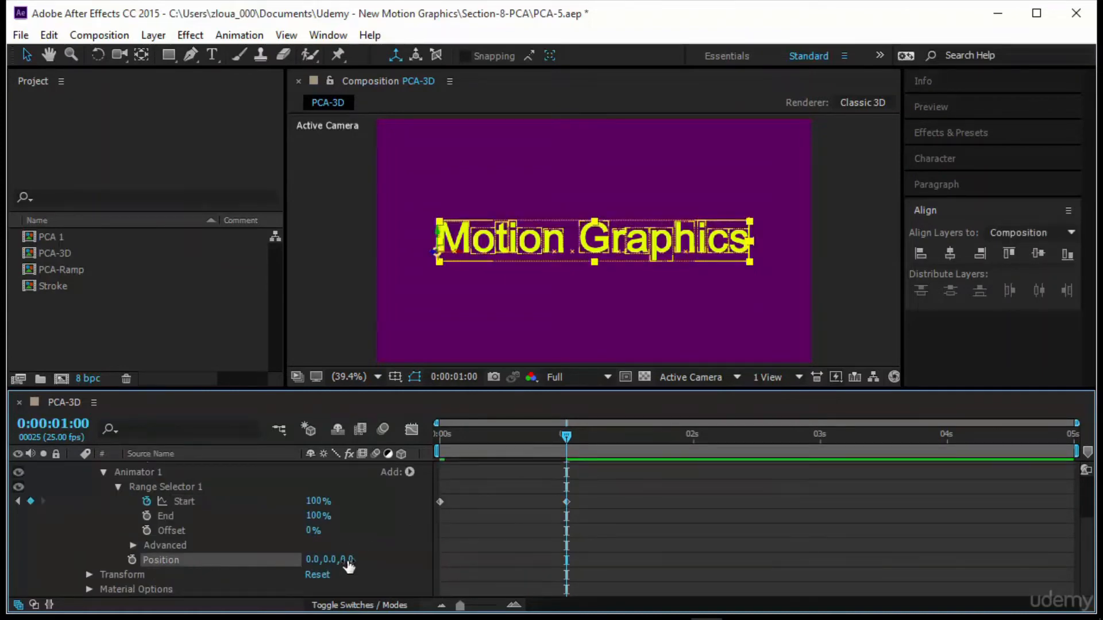
{"action": "left_click_drag", "start_coordinate": [347, 561], "coordinate": [431, 555]}
{"action": "left_click_drag", "start_coordinate": [563, 439], "coordinate": [435, 440]}
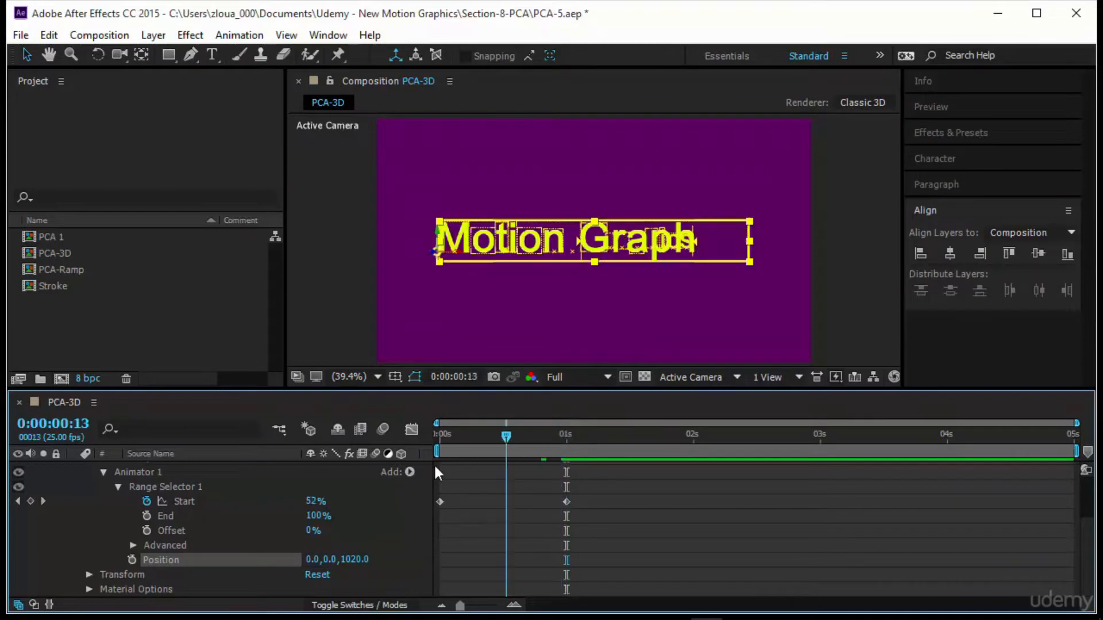
{"action": "left_click_drag", "start_coordinate": [350, 559], "coordinate": [795, 558]}
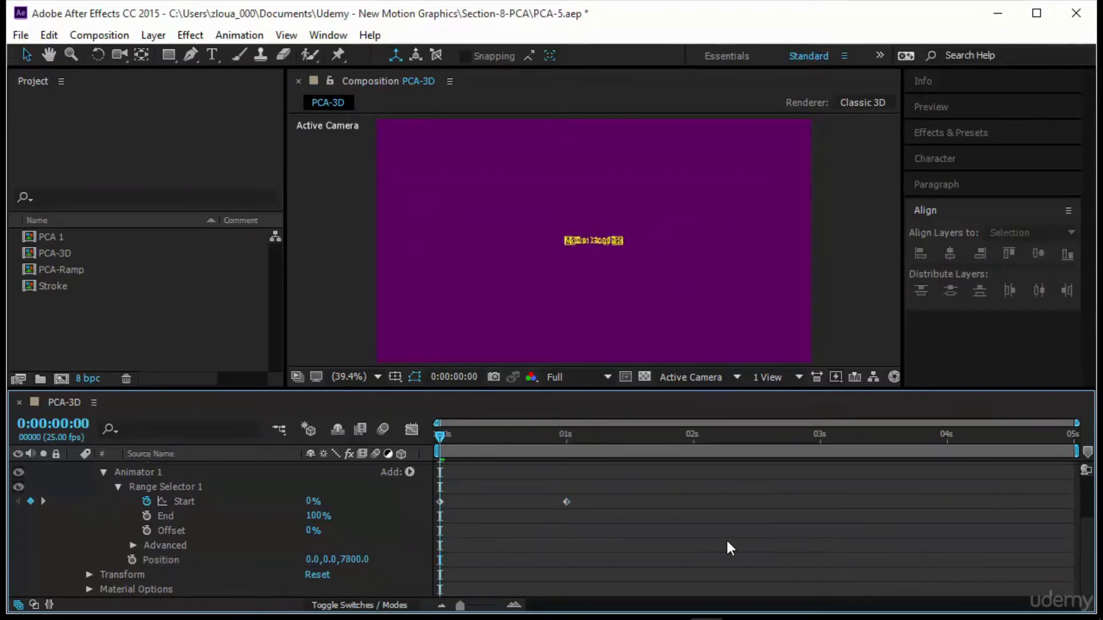
Step: Play a preview of the character-by-character depth animation and review the animator's properties
{"action": "left_click", "coordinate": [942, 107]}
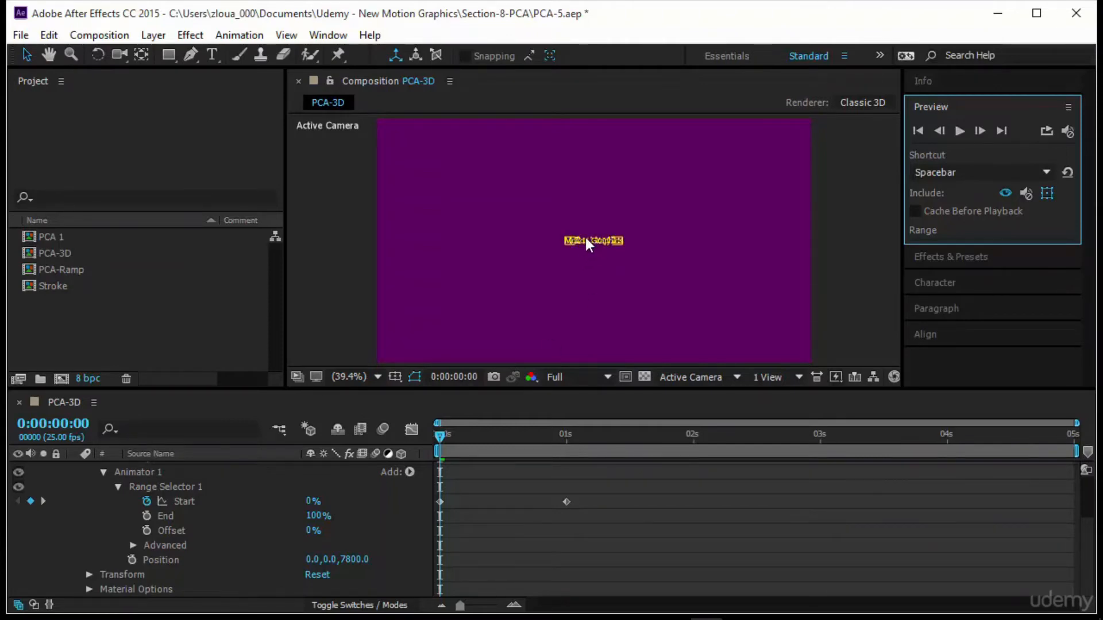
{"action": "left_click", "coordinate": [958, 132]}
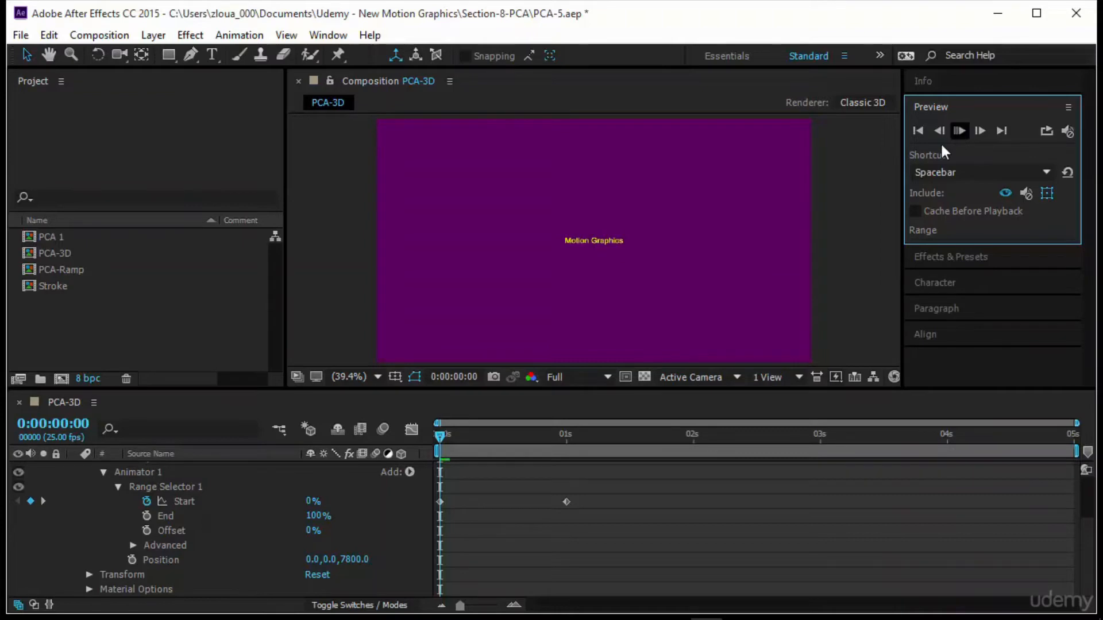
{"action": "scroll", "coordinate": [843, 498], "scroll_direction": "up", "scroll_amount": 3}
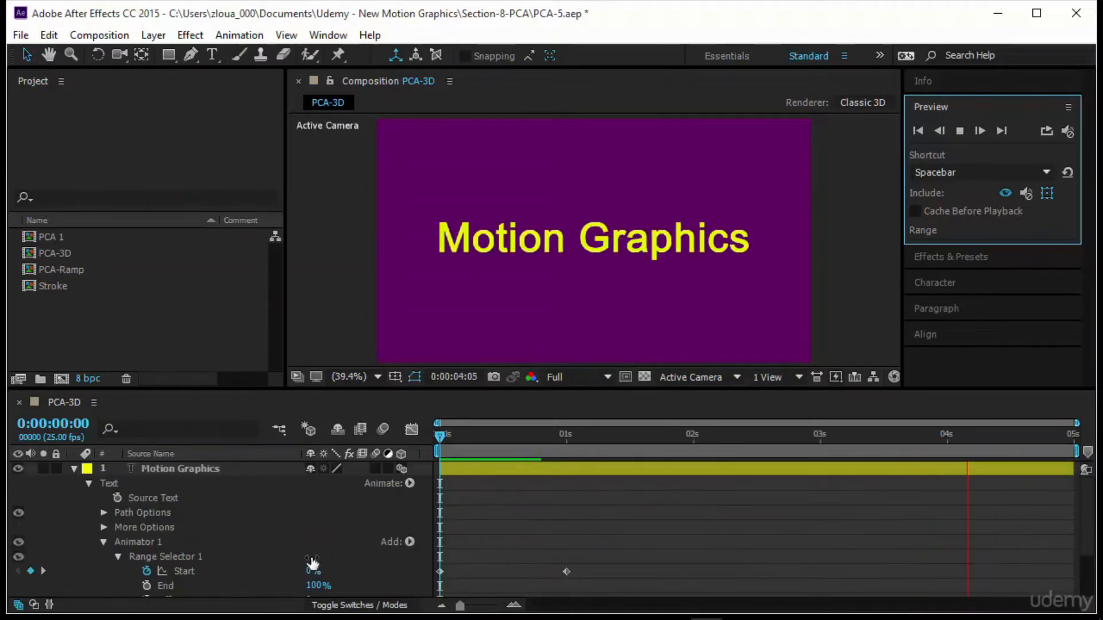
{"action": "scroll", "coordinate": [276, 577], "scroll_direction": "down", "scroll_amount": 3}
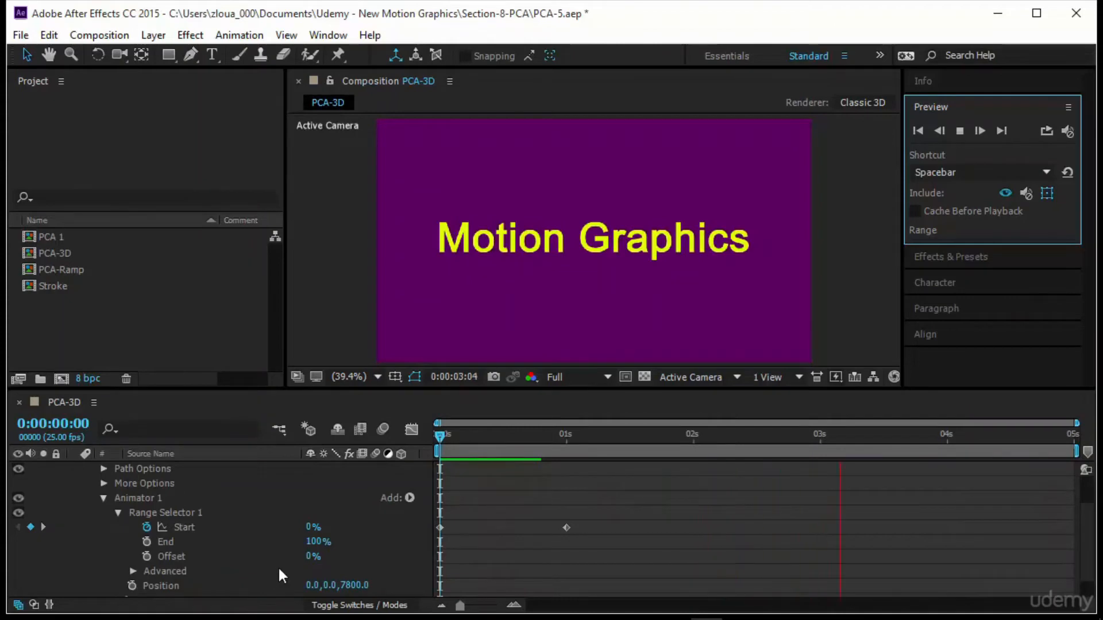
{"action": "scroll", "coordinate": [284, 564], "scroll_direction": "up", "scroll_amount": 3}
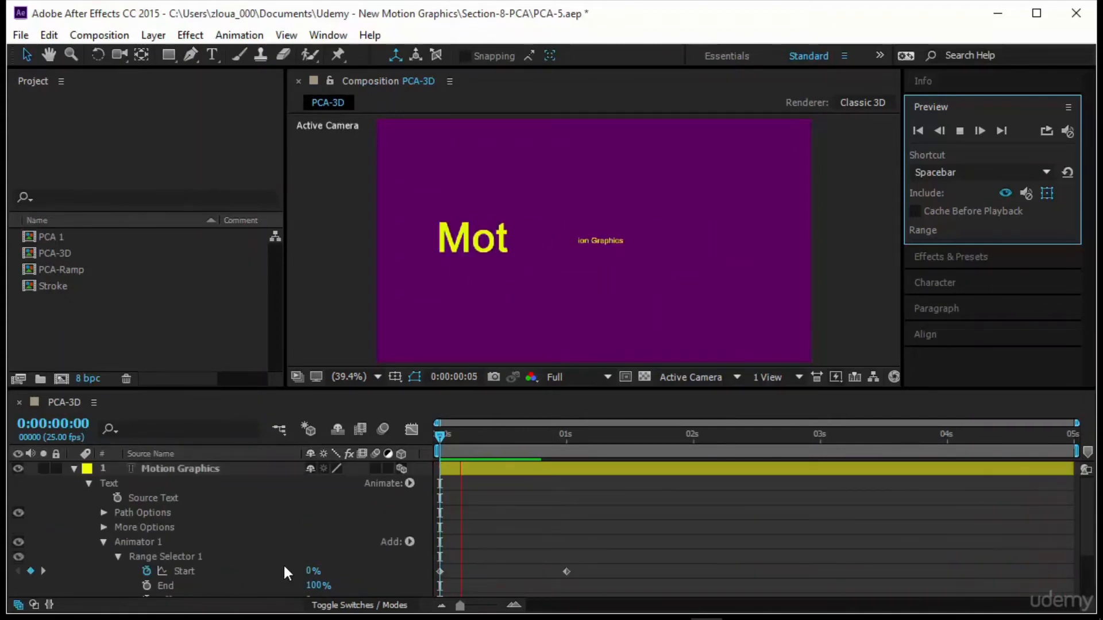
{"action": "scroll", "coordinate": [213, 538], "scroll_direction": "down", "scroll_amount": 3}
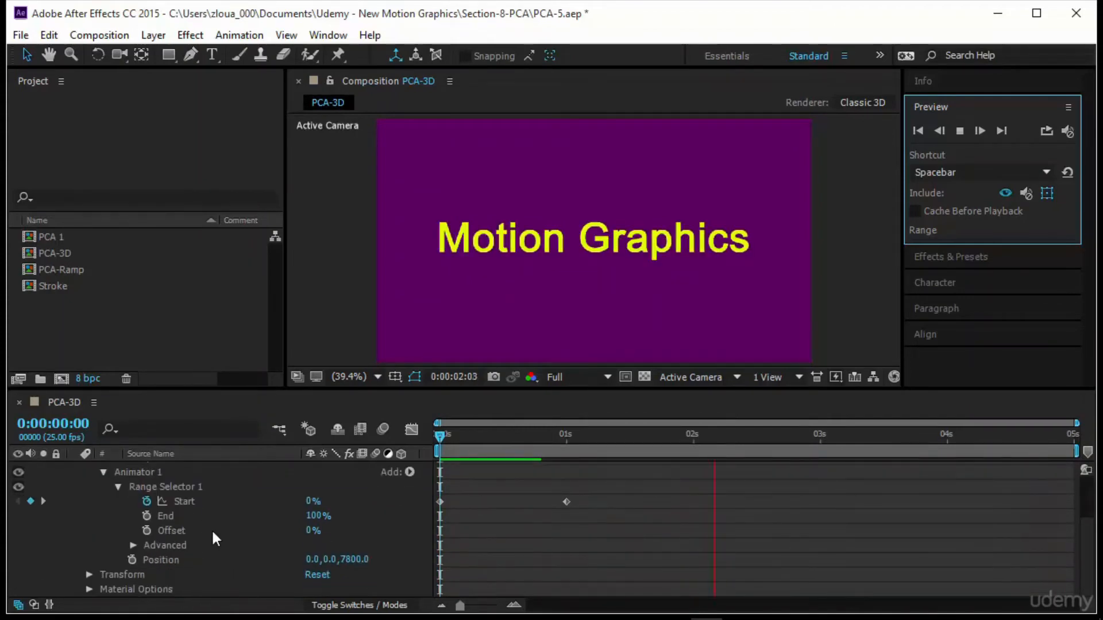
Step: Base Range Selector 1 on Words in its advanced options and preview the animation from the first frame
{"action": "left_click", "coordinate": [132, 546]}
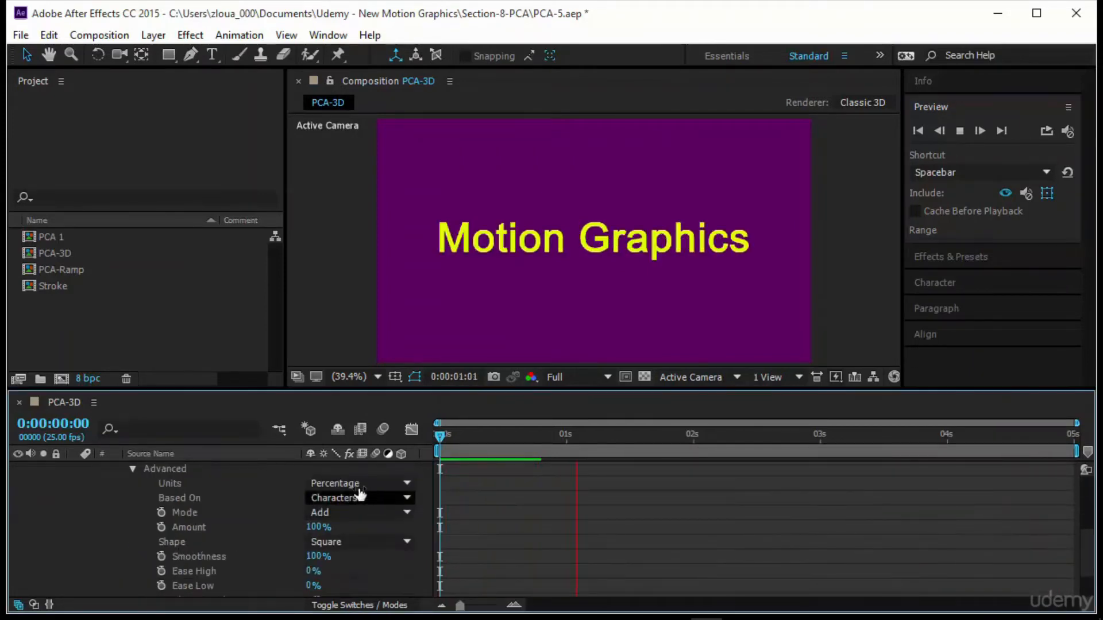
{"action": "left_click", "coordinate": [358, 504]}
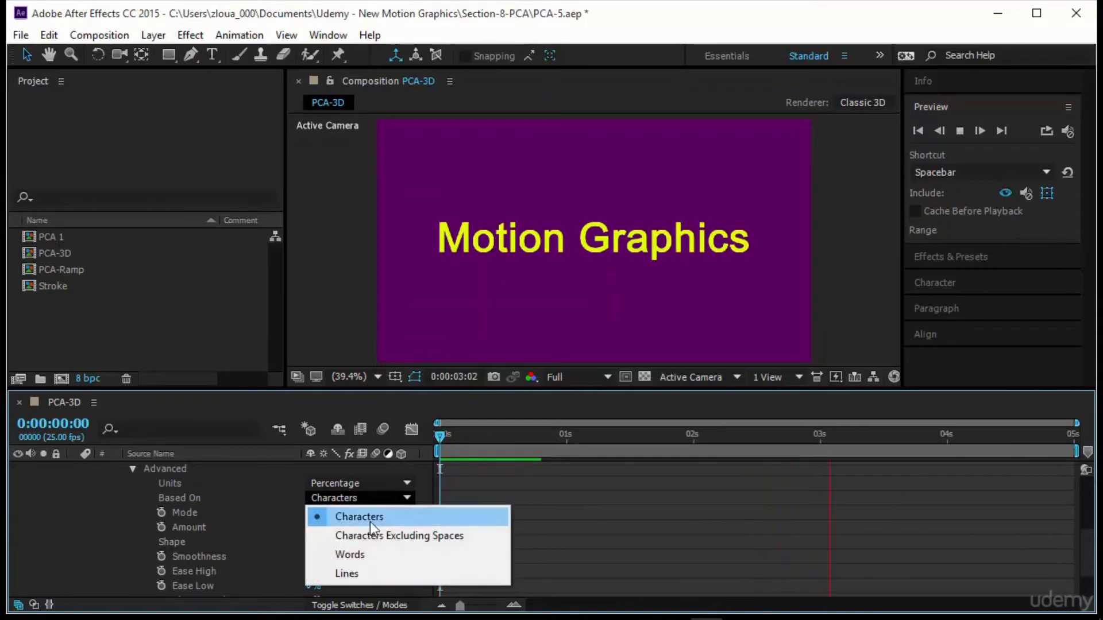
{"action": "left_click", "coordinate": [370, 551]}
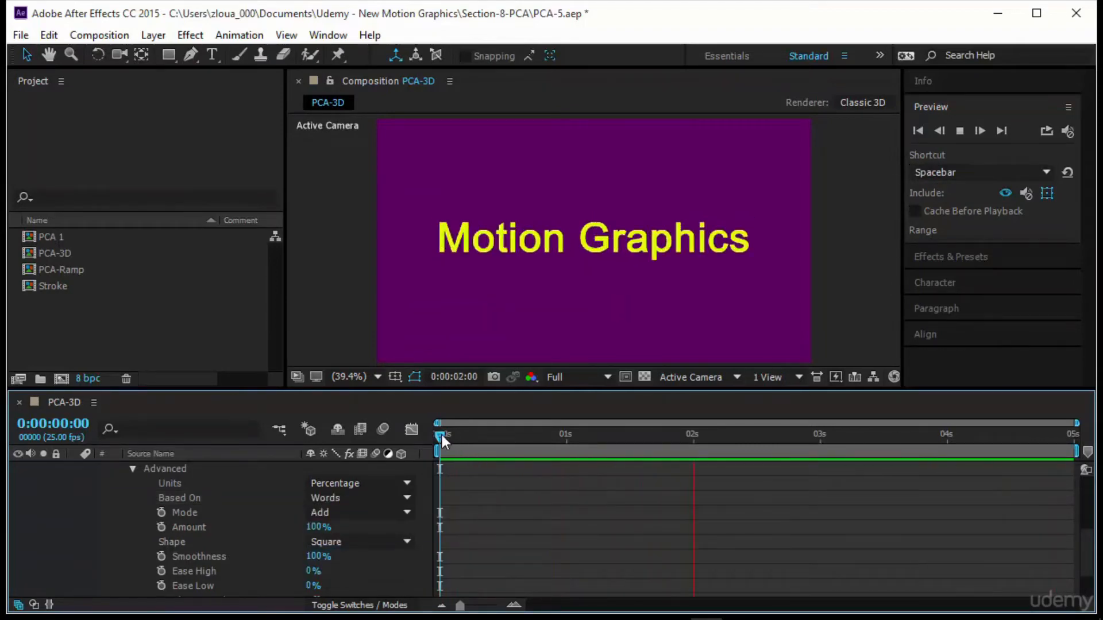
{"action": "left_click_drag", "start_coordinate": [443, 435], "coordinate": [396, 477]}
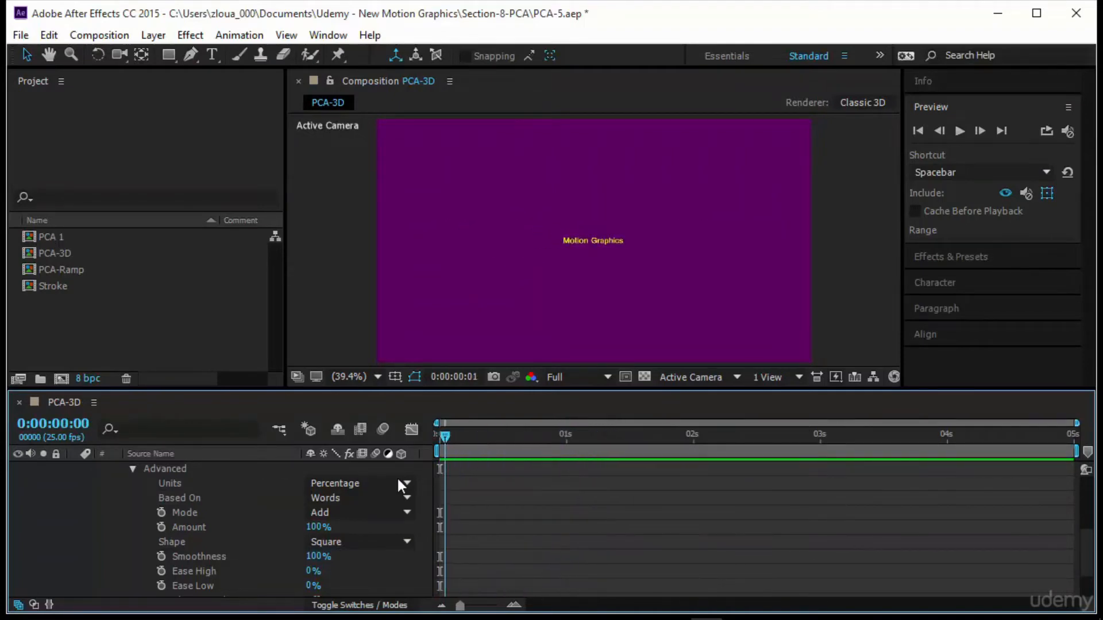
{"action": "left_click", "coordinate": [959, 132]}
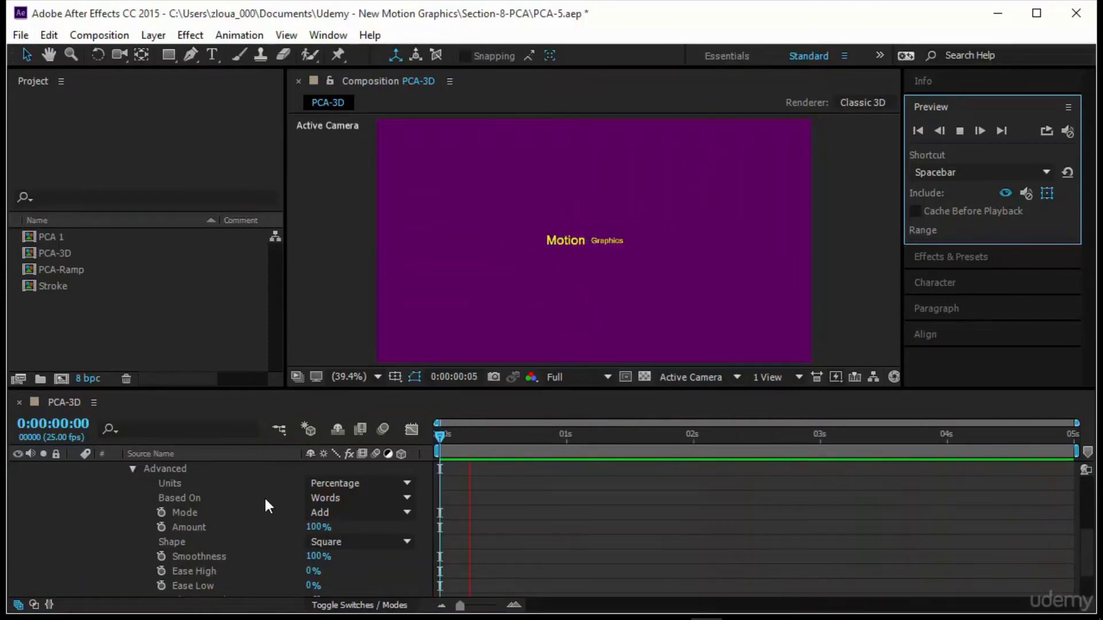
Step: Add an Opacity property to Animator 1 and set it to 0%
{"action": "scroll", "coordinate": [205, 511], "scroll_direction": "up", "scroll_amount": 2}
{"action": "scroll", "coordinate": [190, 508], "scroll_direction": "up", "scroll_amount": 4}
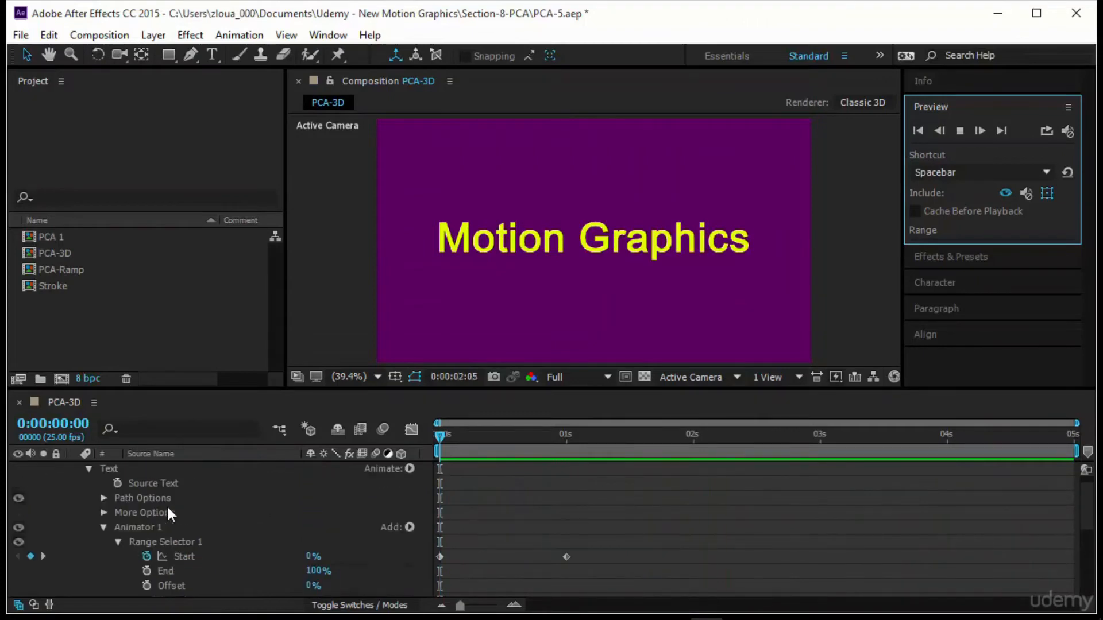
{"action": "left_click", "coordinate": [116, 540]}
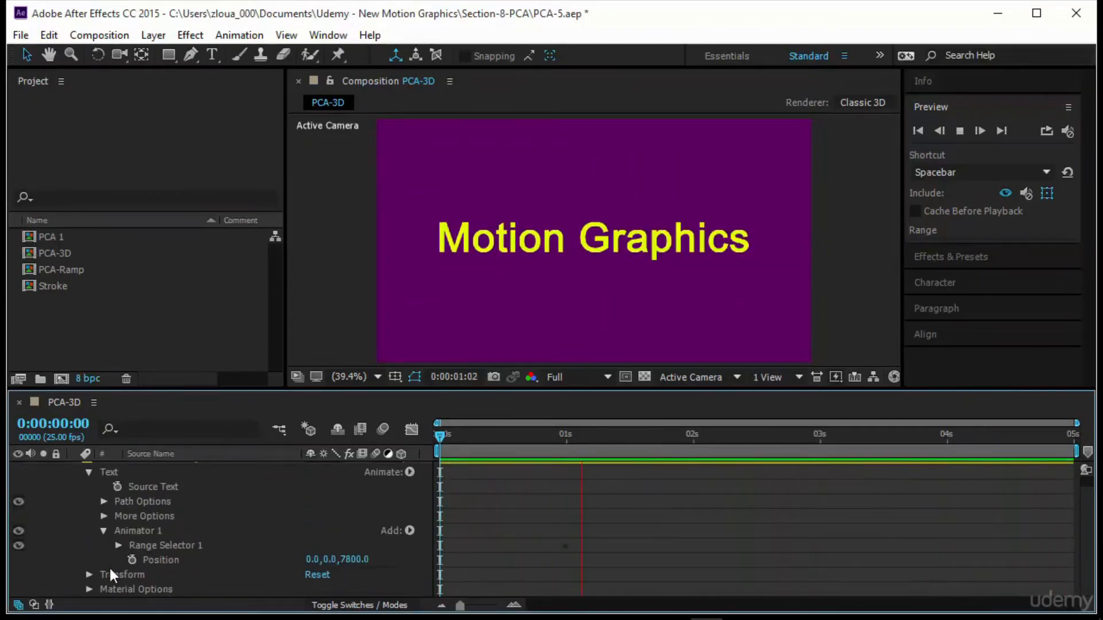
{"action": "left_click", "coordinate": [187, 544]}
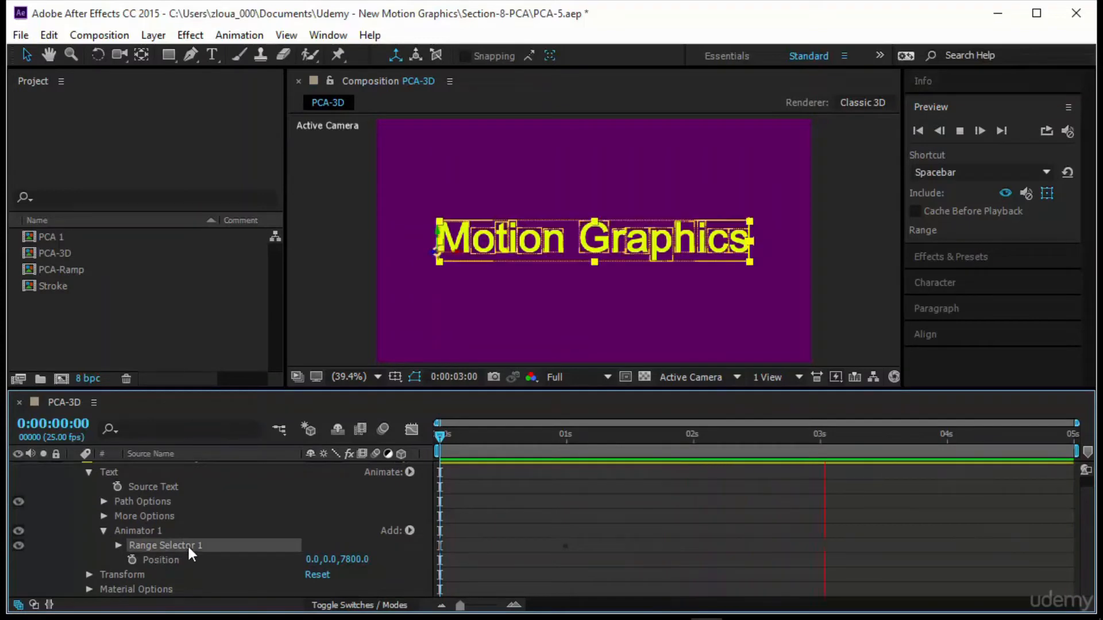
{"action": "left_click", "coordinate": [200, 533]}
{"action": "left_click", "coordinate": [410, 531]}
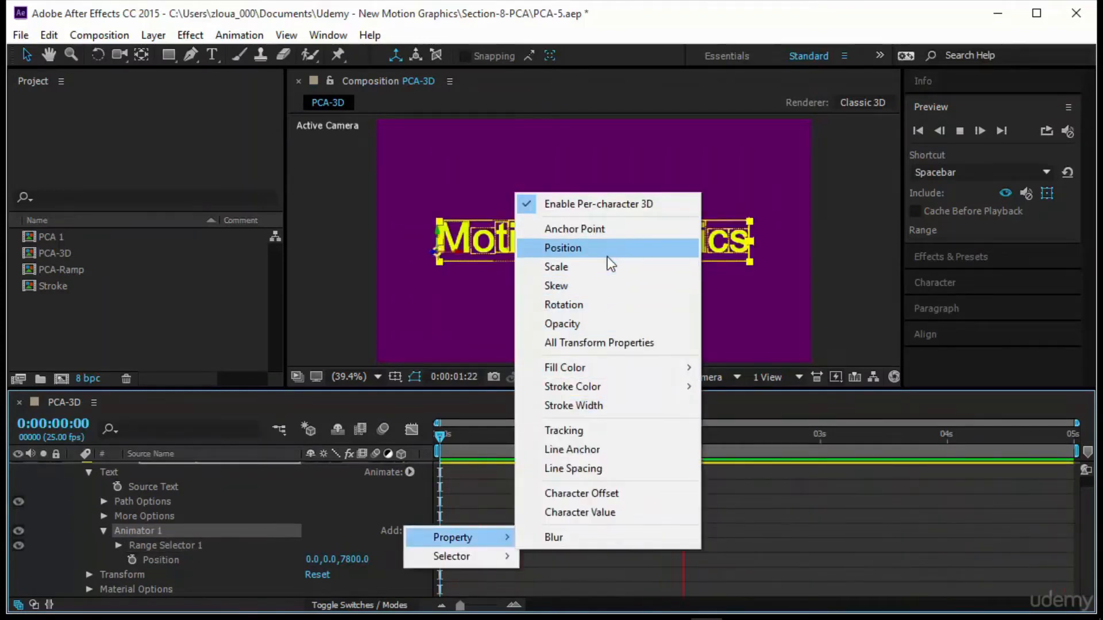
{"action": "left_click", "coordinate": [607, 325]}
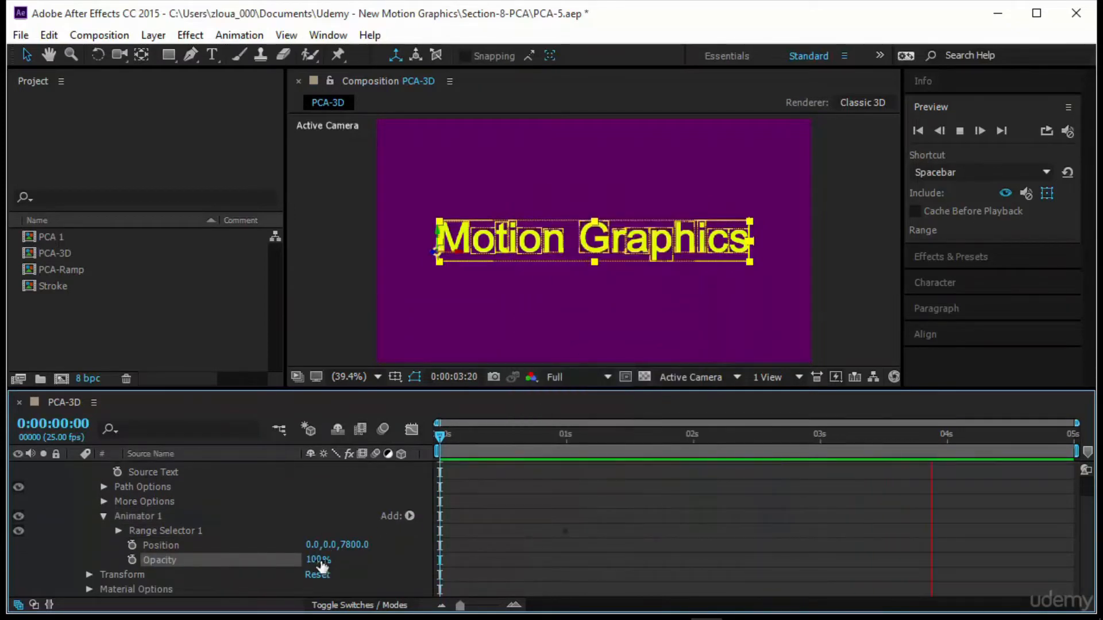
{"action": "left_click_drag", "start_coordinate": [320, 561], "coordinate": [215, 569]}
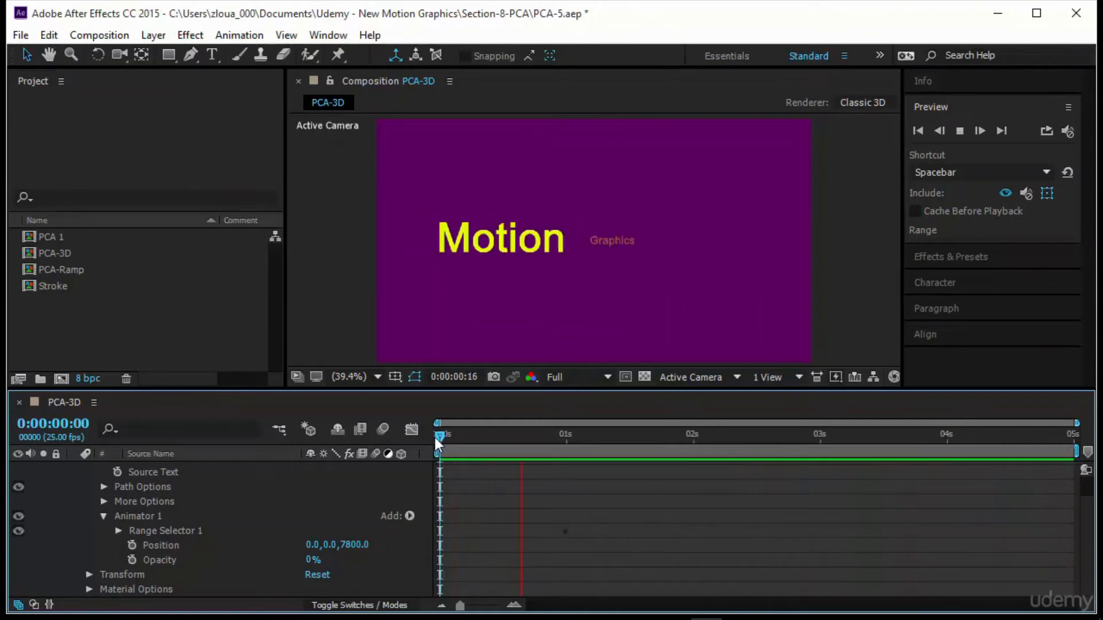
Step: Add the Rotation property to Animator 1
{"action": "left_click", "coordinate": [410, 515]}
{"action": "mouse_move", "coordinate": [437, 523]}
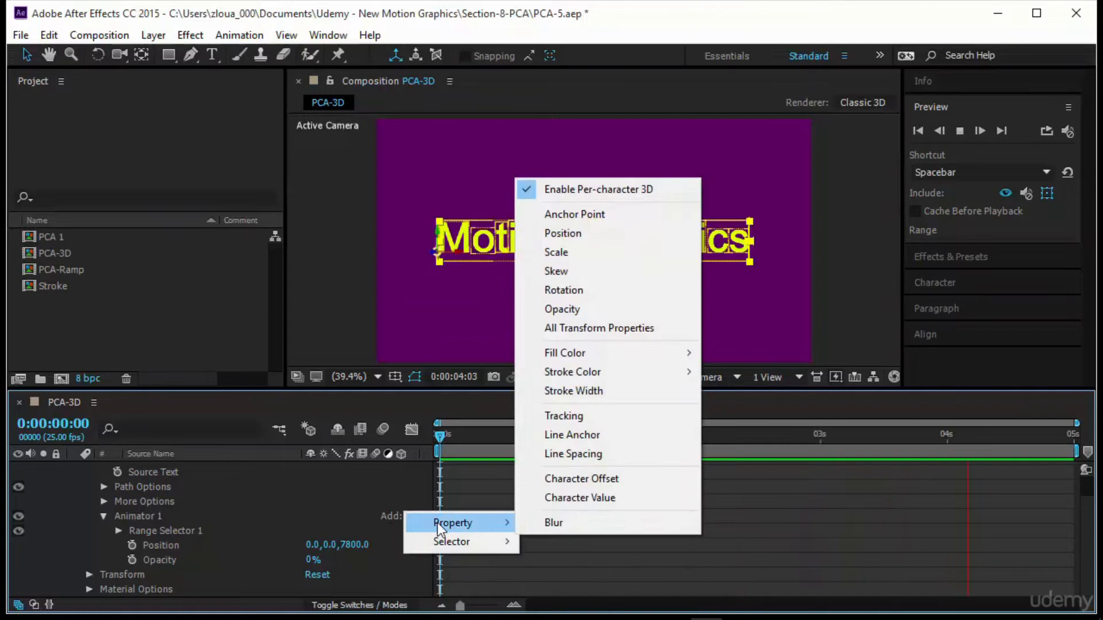
{"action": "left_click", "coordinate": [605, 293]}
{"action": "scroll", "coordinate": [343, 551], "scroll_direction": "down", "scroll_amount": 2}
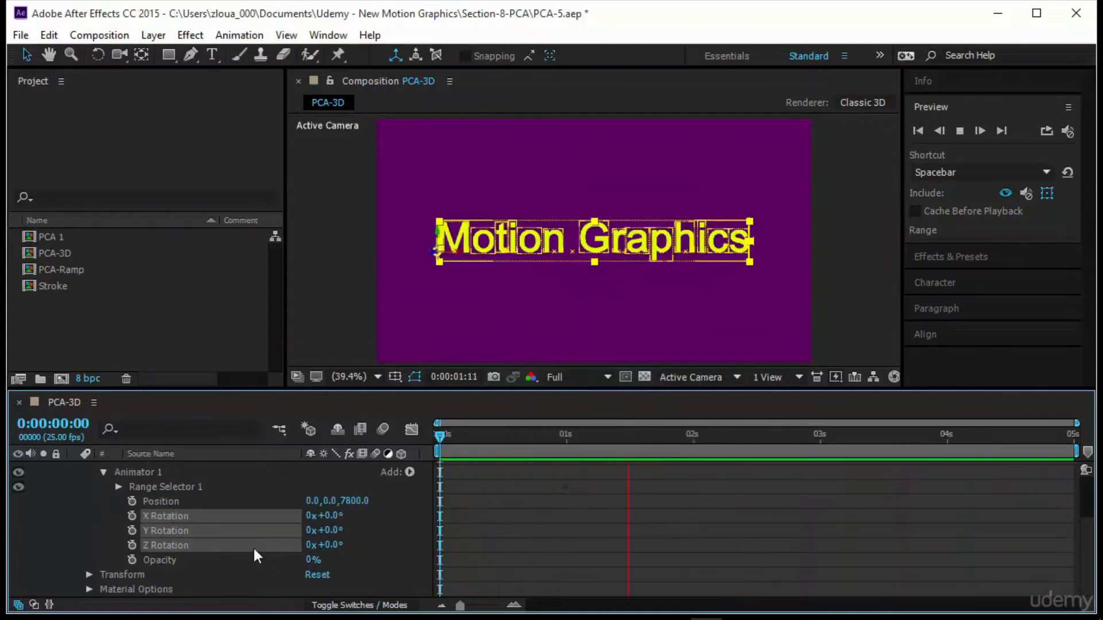
Step: Delete the Position property from Animator 1, stop the playback and return to the first frame
{"action": "left_click", "coordinate": [187, 505]}
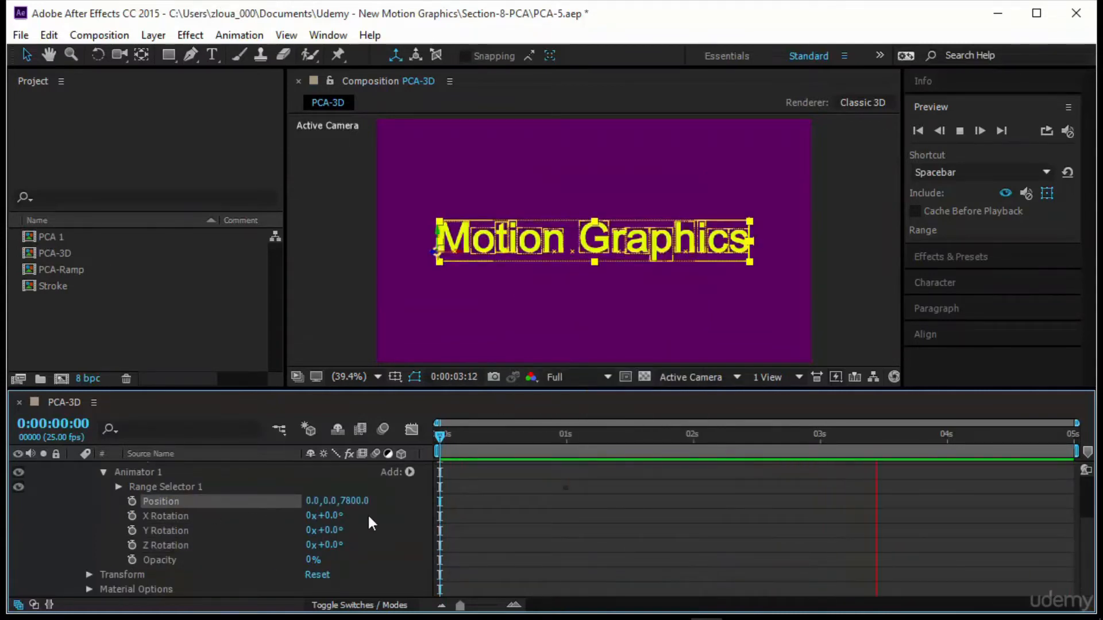
{"action": "key", "text": "Delete"}
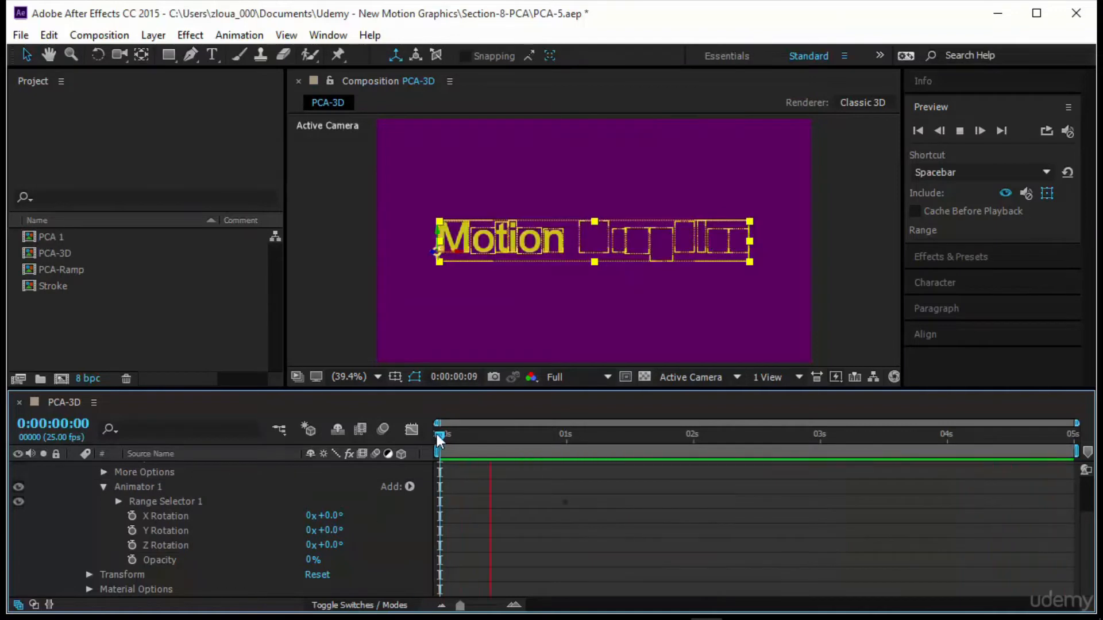
{"action": "key", "text": "space"}
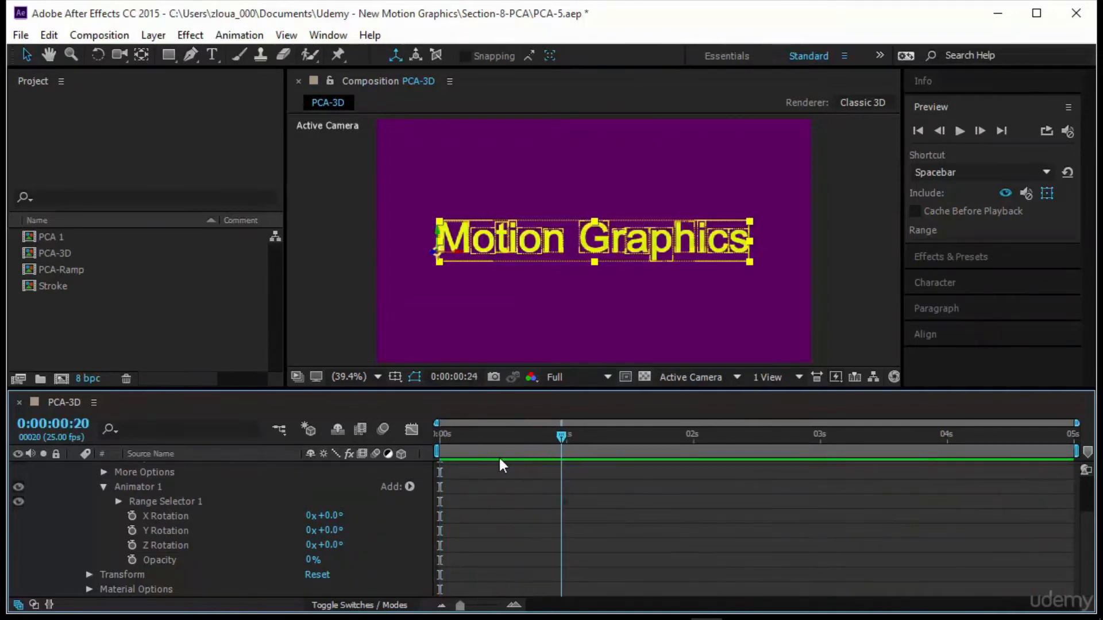
{"action": "key", "text": "space"}
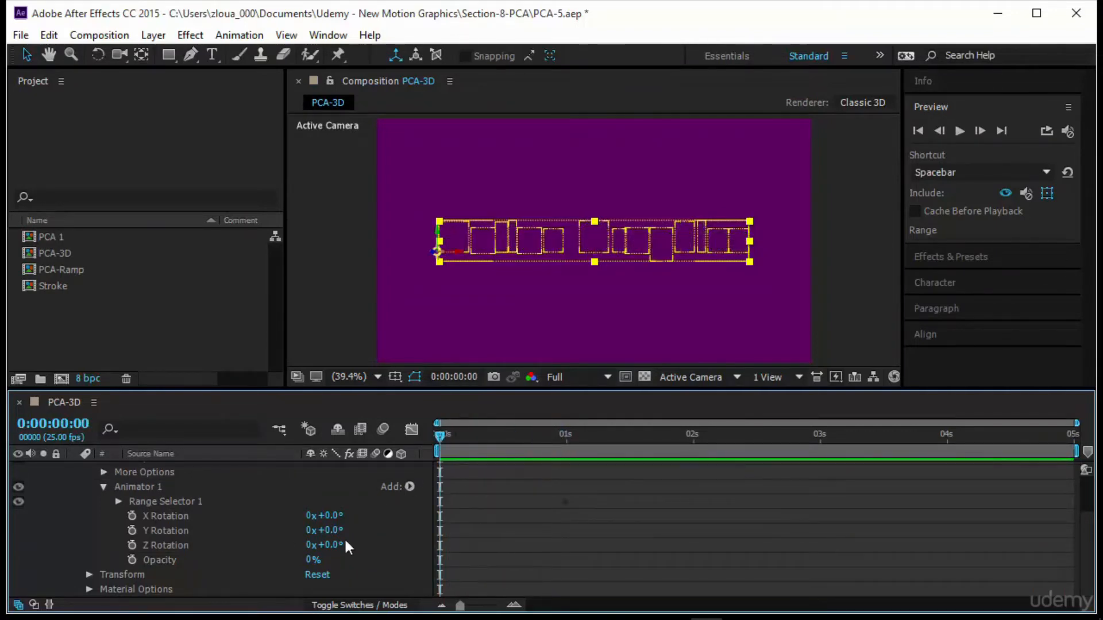
Step: Raise Animator 1's Opacity to 100% and set its Y Rotation to -90°
{"action": "left_click_drag", "start_coordinate": [312, 561], "coordinate": [416, 559]}
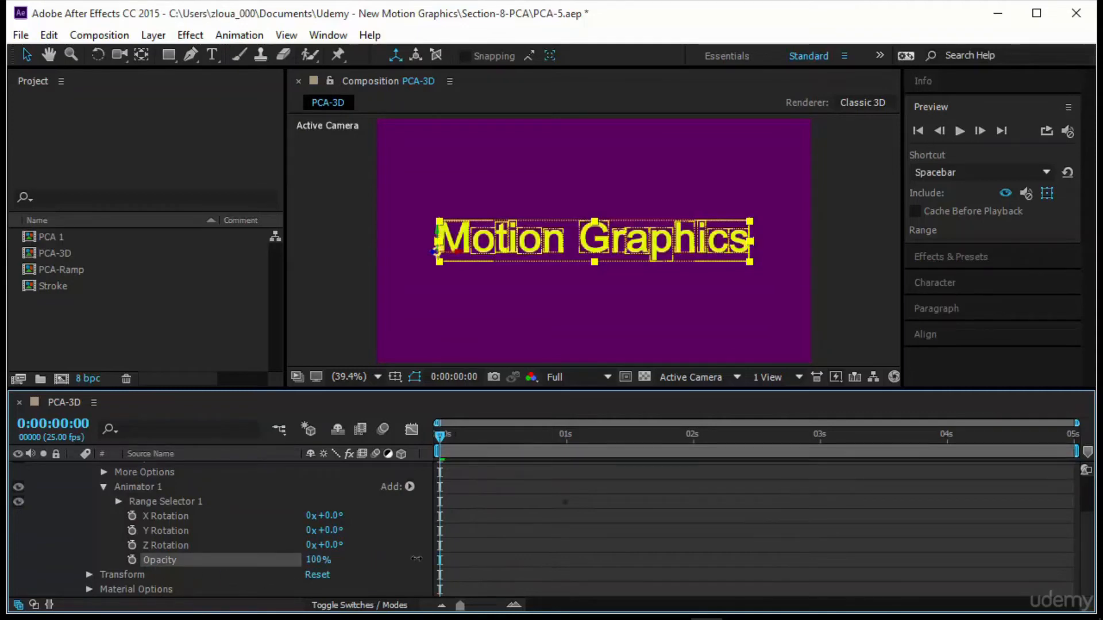
{"action": "left_click", "coordinate": [321, 531]}
{"action": "type", "text": "-90"}
{"action": "key", "text": "Return"}
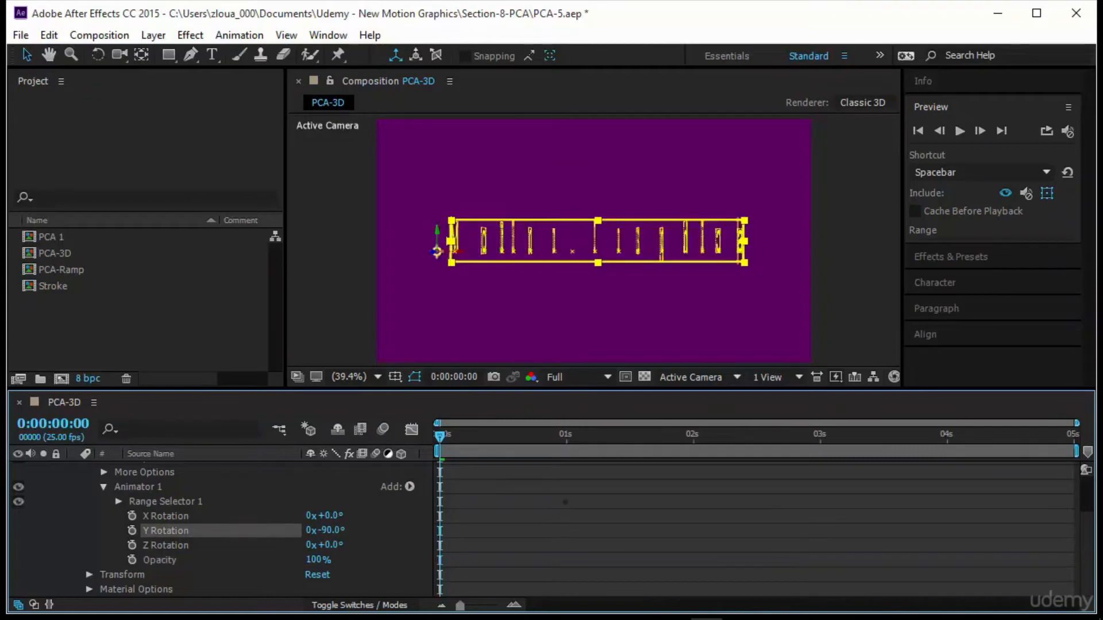
{"action": "left_click", "coordinate": [911, 529]}
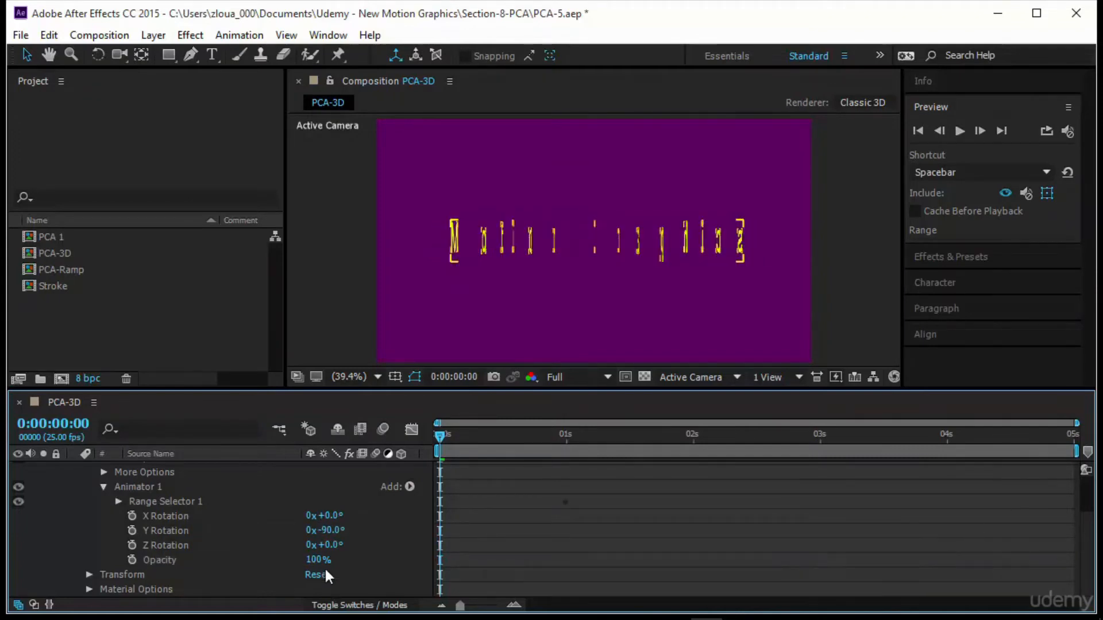
Step: Set Animator 1's Opacity to 0% and preview the text rotating in around the Y axis
{"action": "left_click_drag", "start_coordinate": [314, 560], "coordinate": [190, 565]}
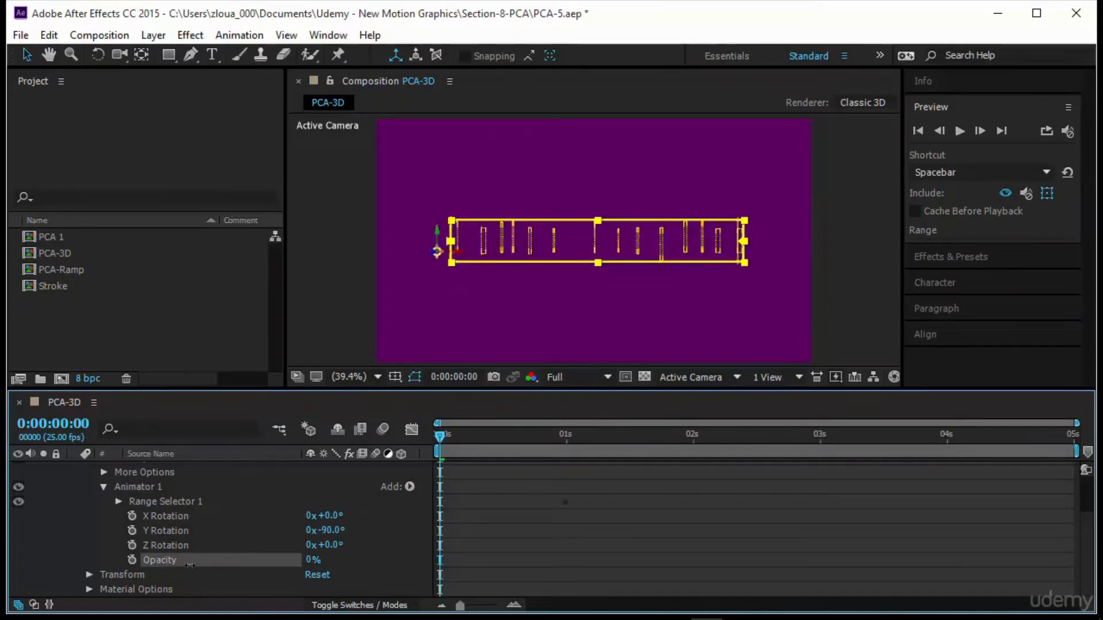
{"action": "left_click", "coordinate": [540, 537]}
{"action": "left_click", "coordinate": [960, 131]}
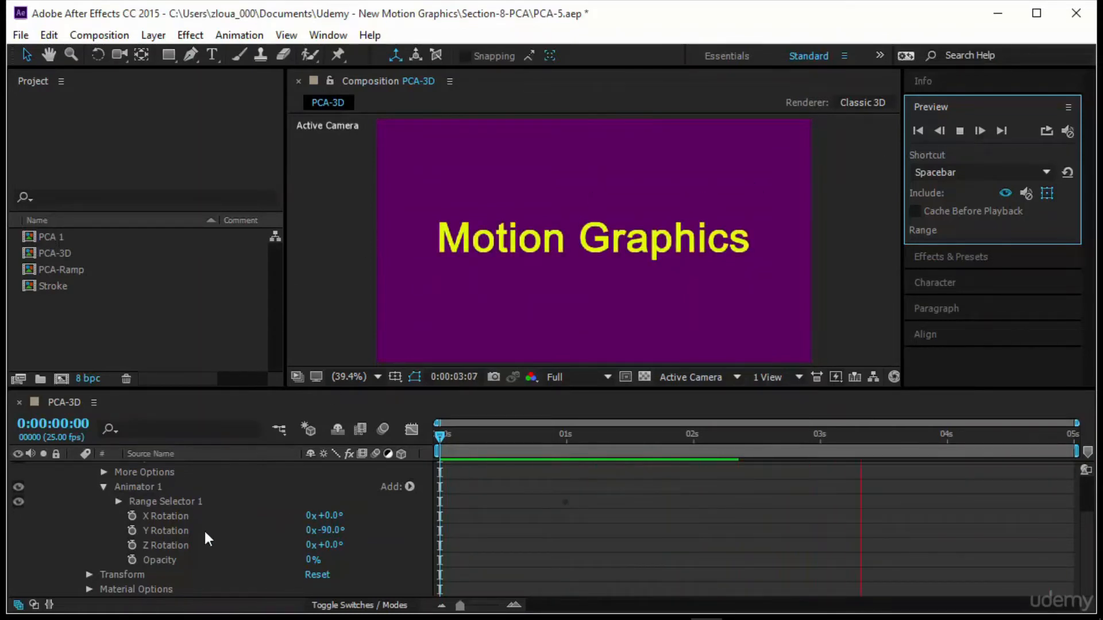
Step: Set Animator 1's Y Rotation to 0°
{"action": "left_click", "coordinate": [333, 530]}
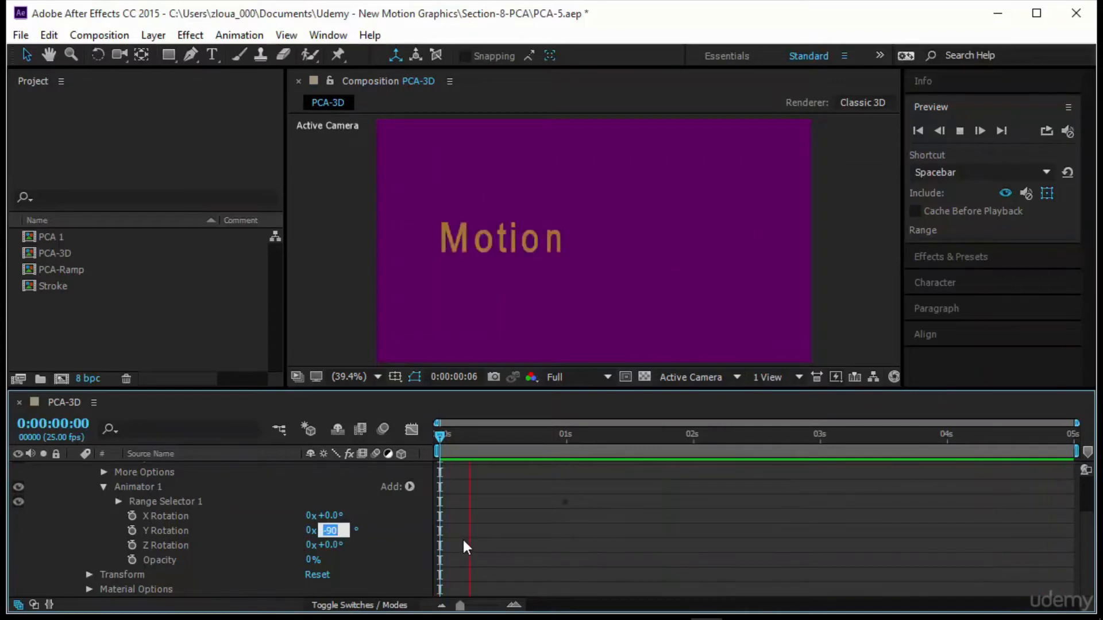
{"action": "type", "text": "0"}
{"action": "key", "text": "Return"}
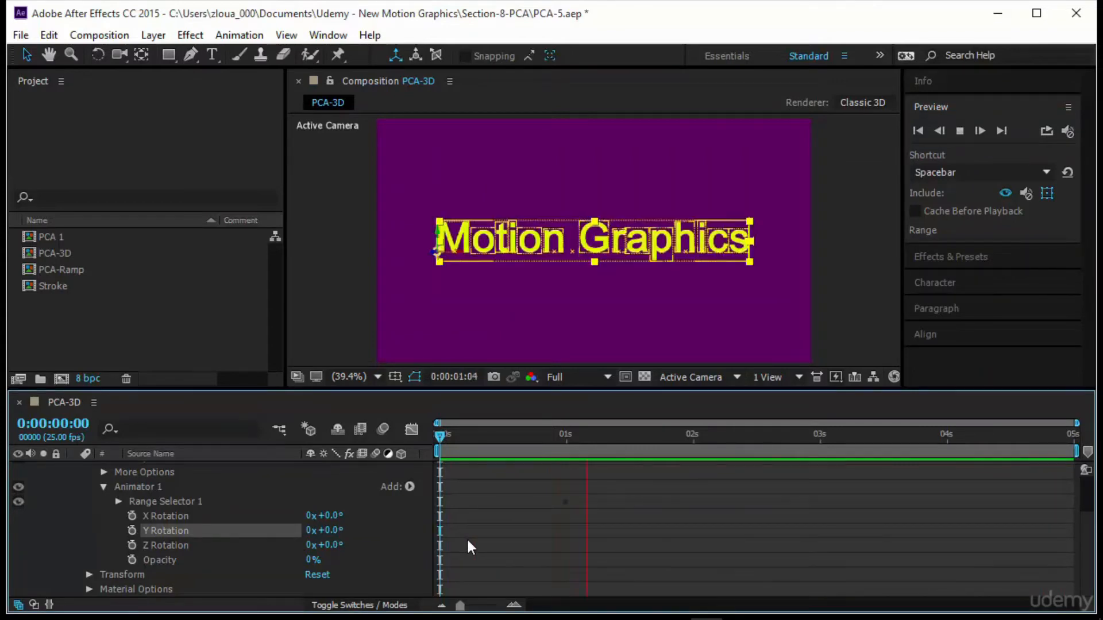
Step: Set Animator 1's X Rotation to -90°
{"action": "left_click", "coordinate": [334, 516]}
{"action": "type", "text": "-90"}
{"action": "key", "text": "Return"}
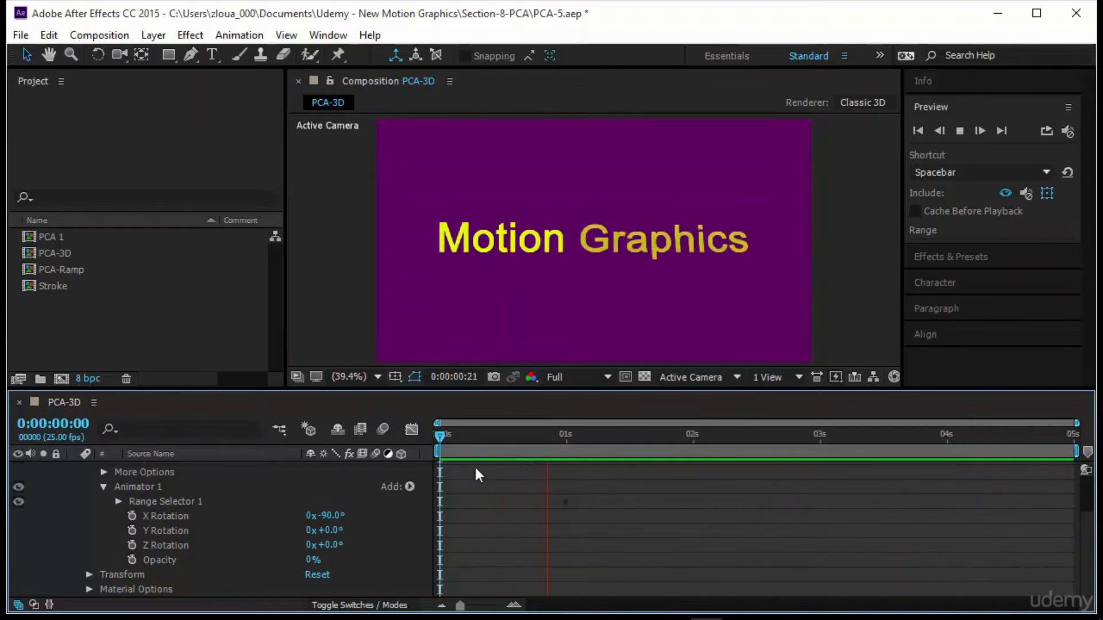
Step: Set Animator 1's Y Rotation to -90° and deselect the text layer to watch the combined rotation play
{"action": "left_click", "coordinate": [328, 530]}
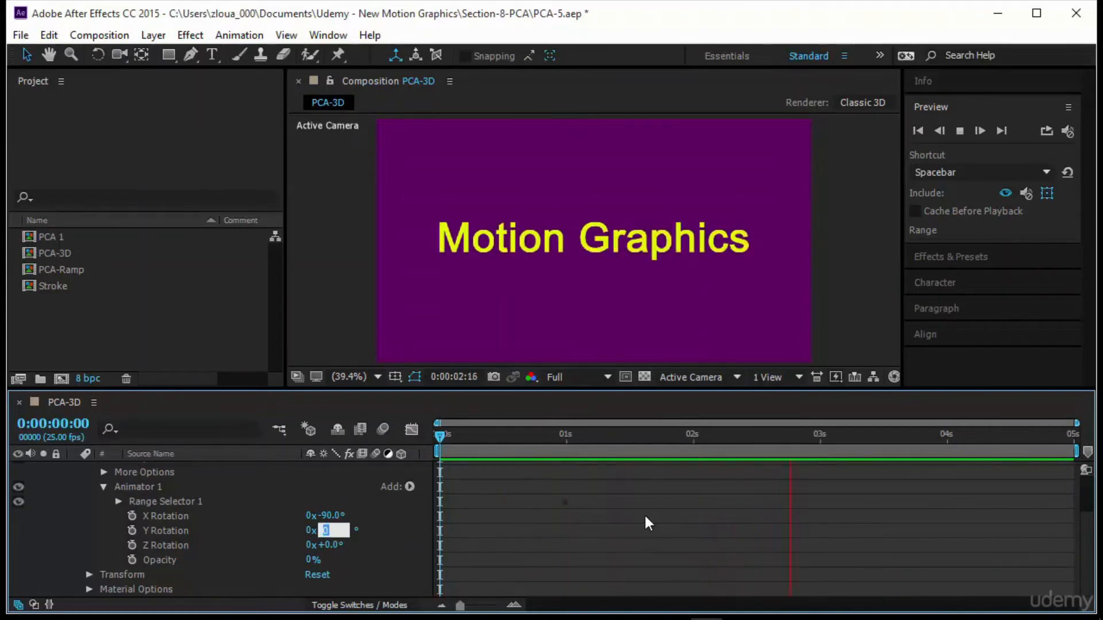
{"action": "type", "text": "-90"}
{"action": "key", "text": "Return"}
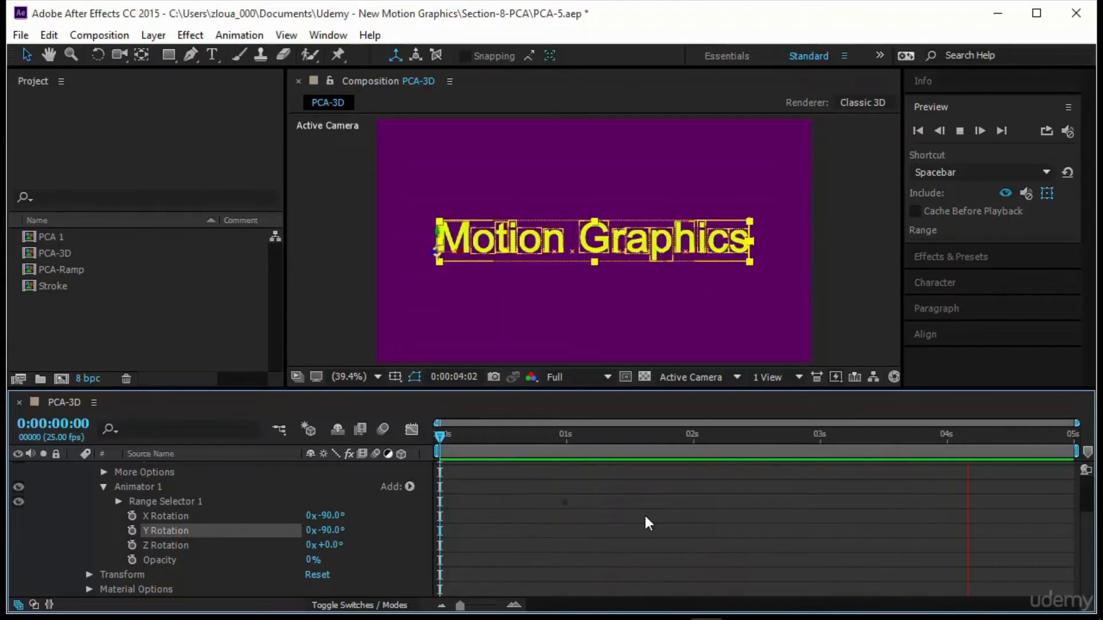
{"action": "left_click", "coordinate": [619, 560]}
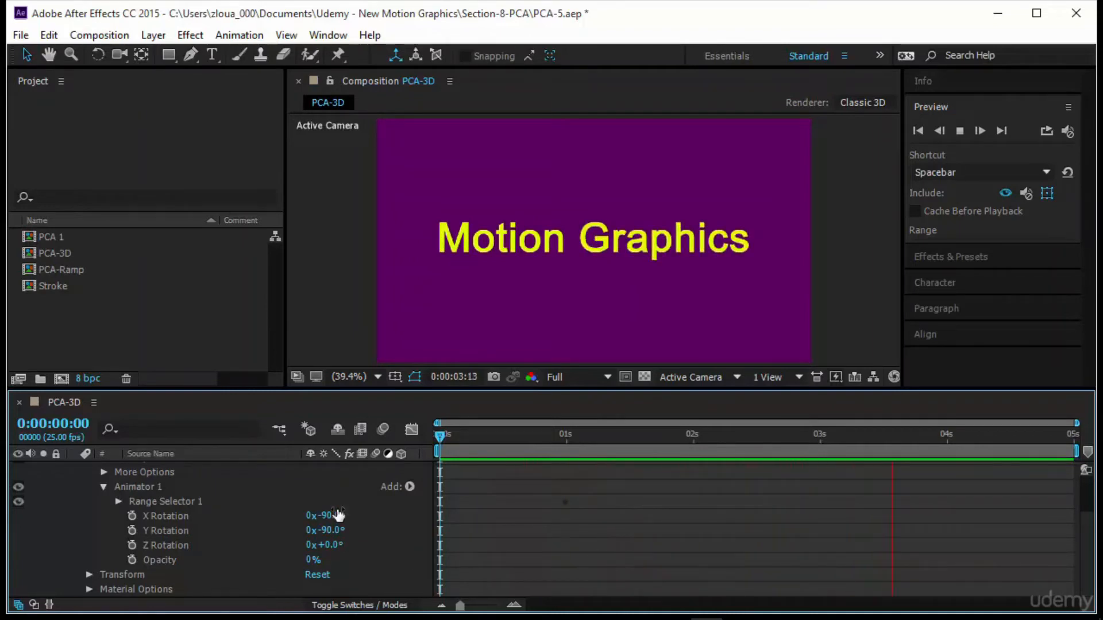
Step: Add a Position property to Animator 1, set its Z value to 1600 and preview the animation
{"action": "left_click", "coordinate": [409, 486]}
{"action": "mouse_move", "coordinate": [425, 491]}
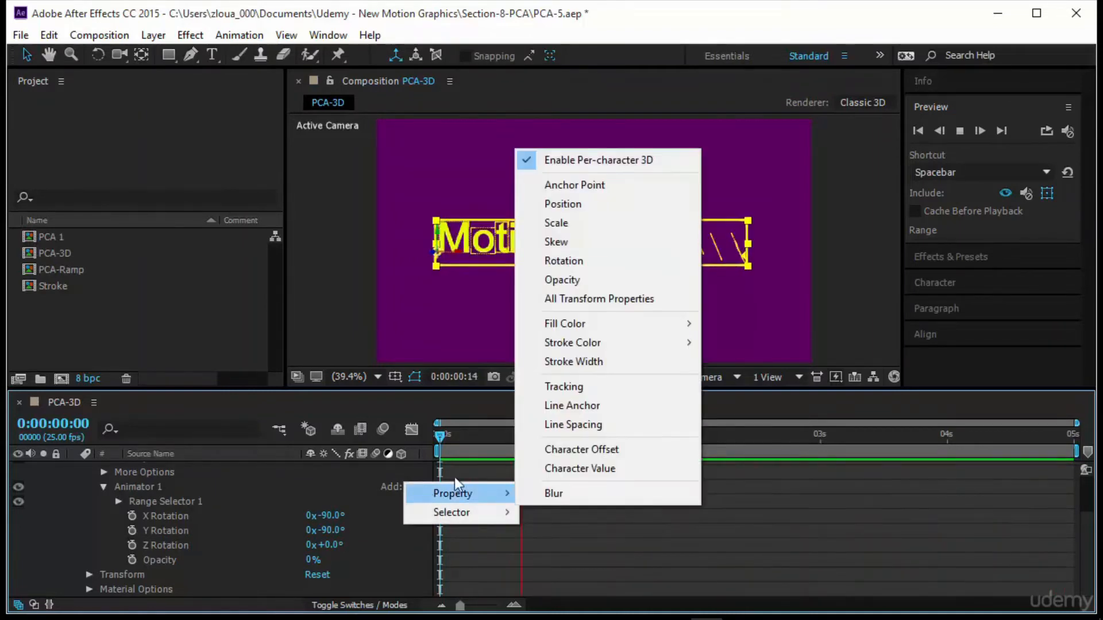
{"action": "left_click", "coordinate": [629, 206]}
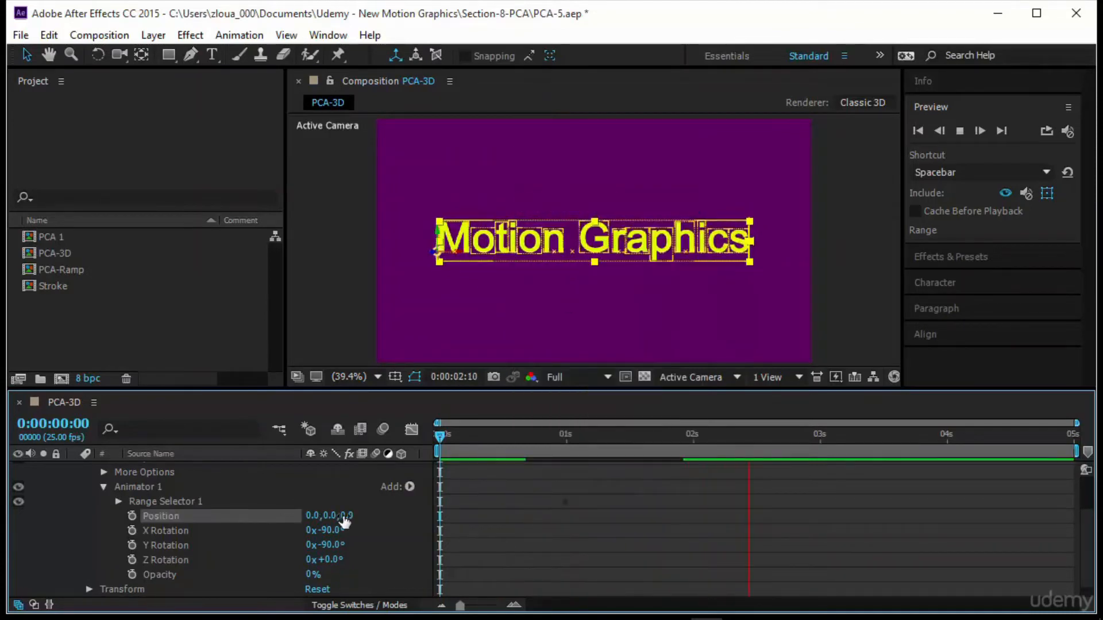
{"action": "left_click_drag", "start_coordinate": [349, 517], "coordinate": [395, 511]}
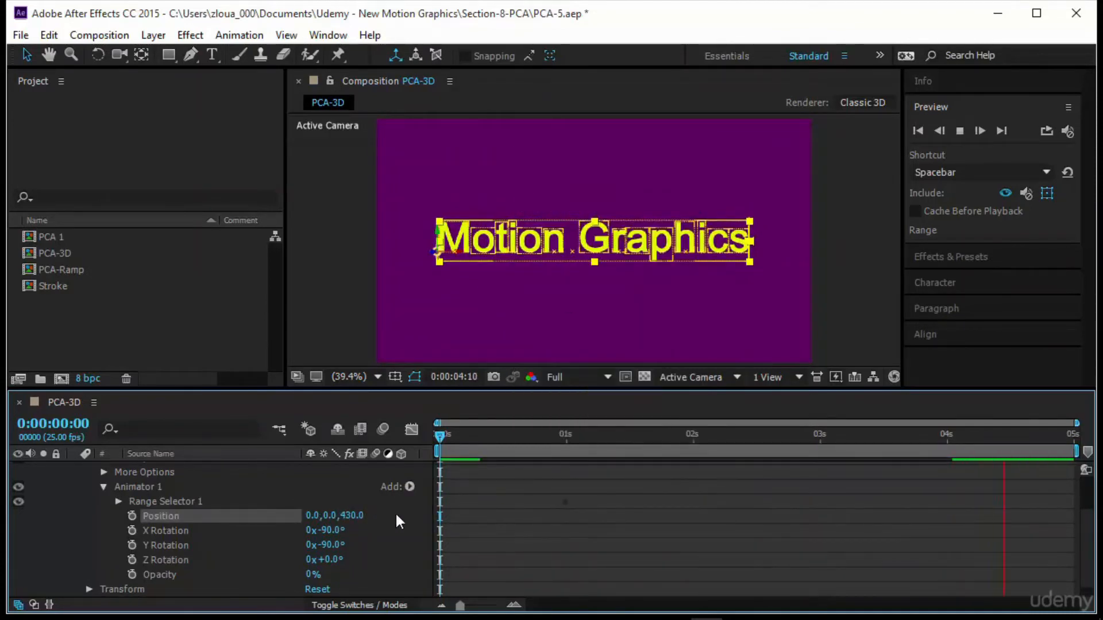
{"action": "left_click", "coordinate": [438, 439]}
{"action": "left_click_drag", "start_coordinate": [359, 516], "coordinate": [369, 516]}
{"action": "left_click", "coordinate": [519, 543]}
{"action": "left_click", "coordinate": [960, 131]}
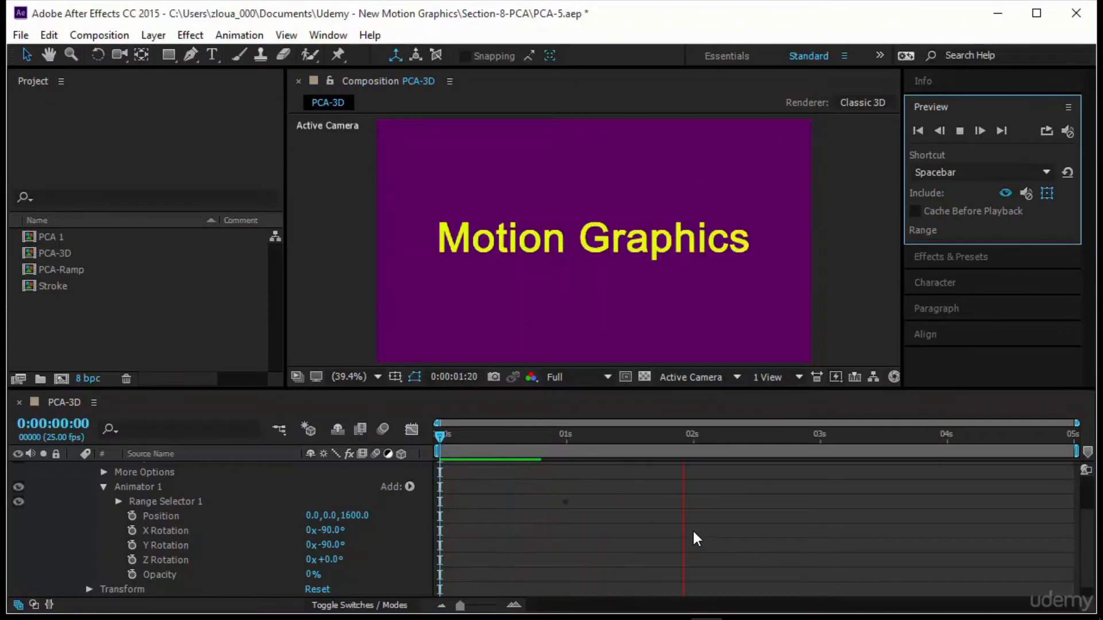
Step: Add an Anchor Point property to Animator 1, set its Y value to 3470 and preview the animation
{"action": "left_click", "coordinate": [409, 486]}
{"action": "mouse_move", "coordinate": [433, 497]}
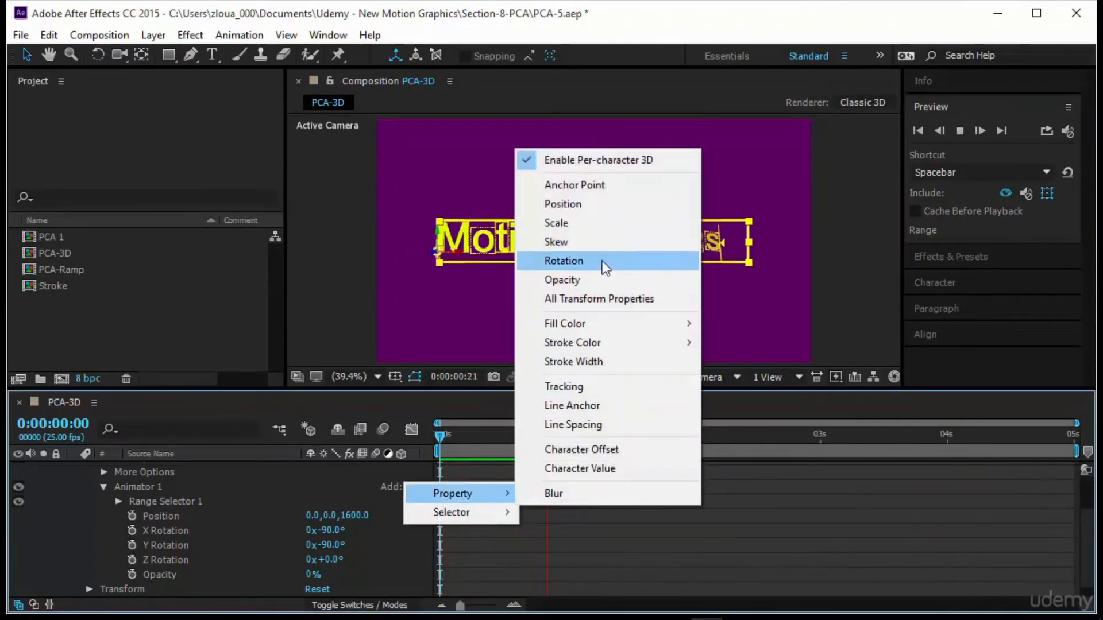
{"action": "left_click", "coordinate": [619, 189]}
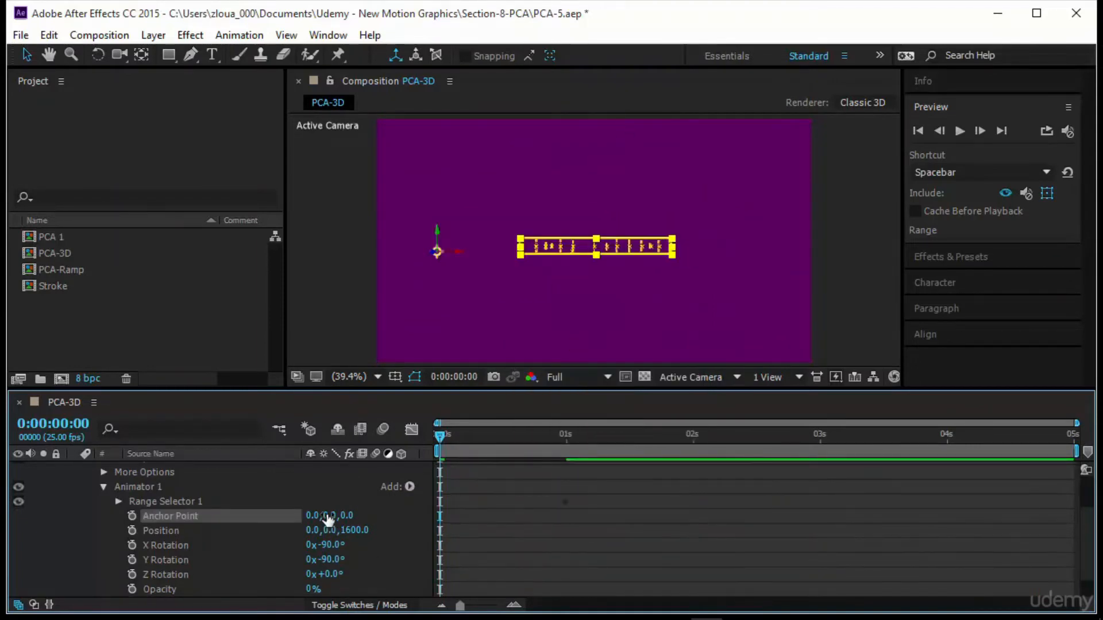
{"action": "left_click_drag", "start_coordinate": [328, 519], "coordinate": [649, 542]}
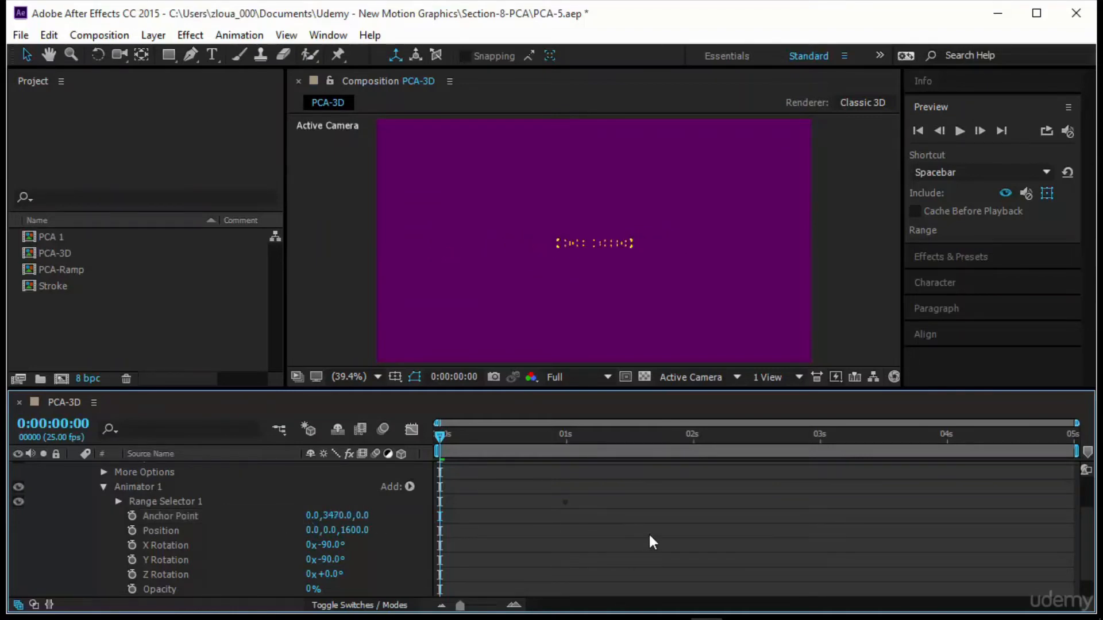
{"action": "left_click", "coordinate": [961, 130]}
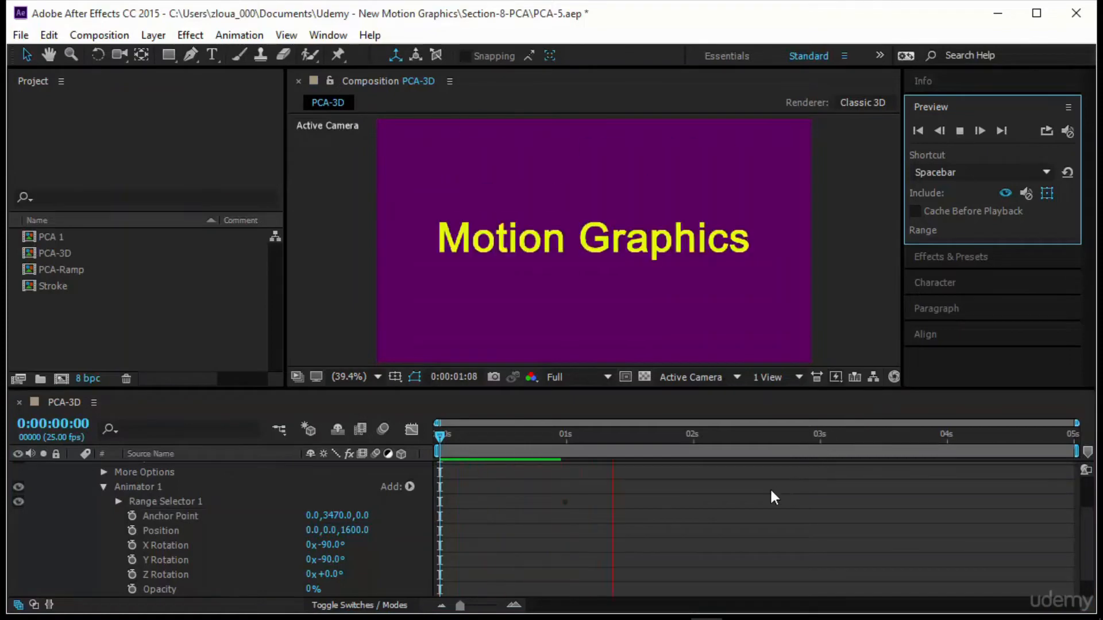
Step: Set Animator 1's Anchor Point Y value to 600 and preview the text animation
{"action": "left_click", "coordinate": [335, 515]}
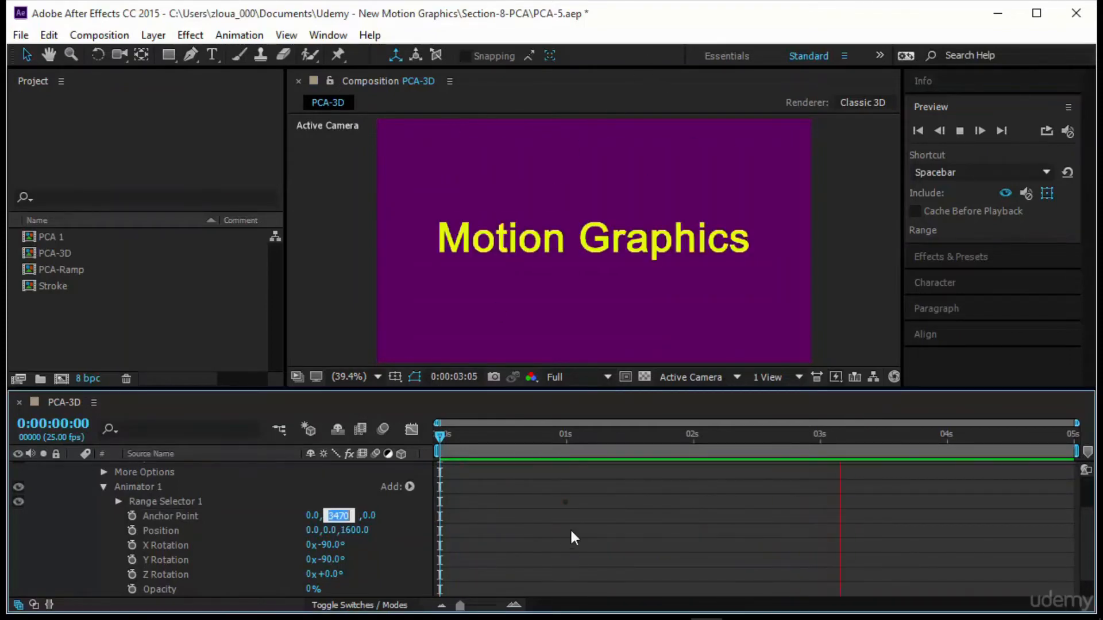
{"action": "type", "text": "600"}
{"action": "key", "text": "Return"}
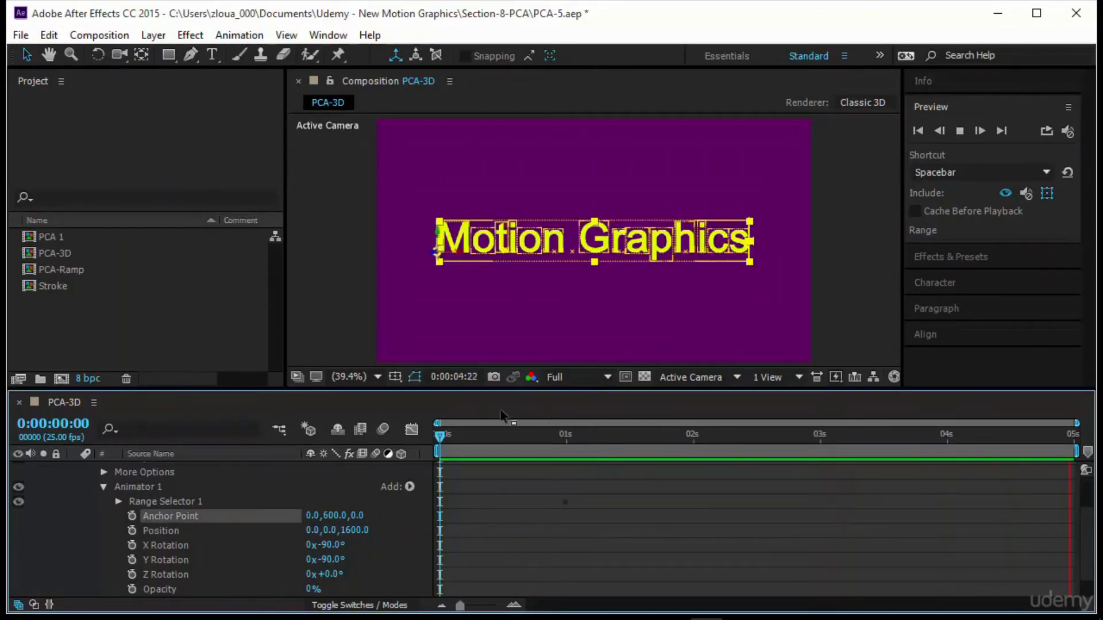
{"action": "key", "text": "space"}
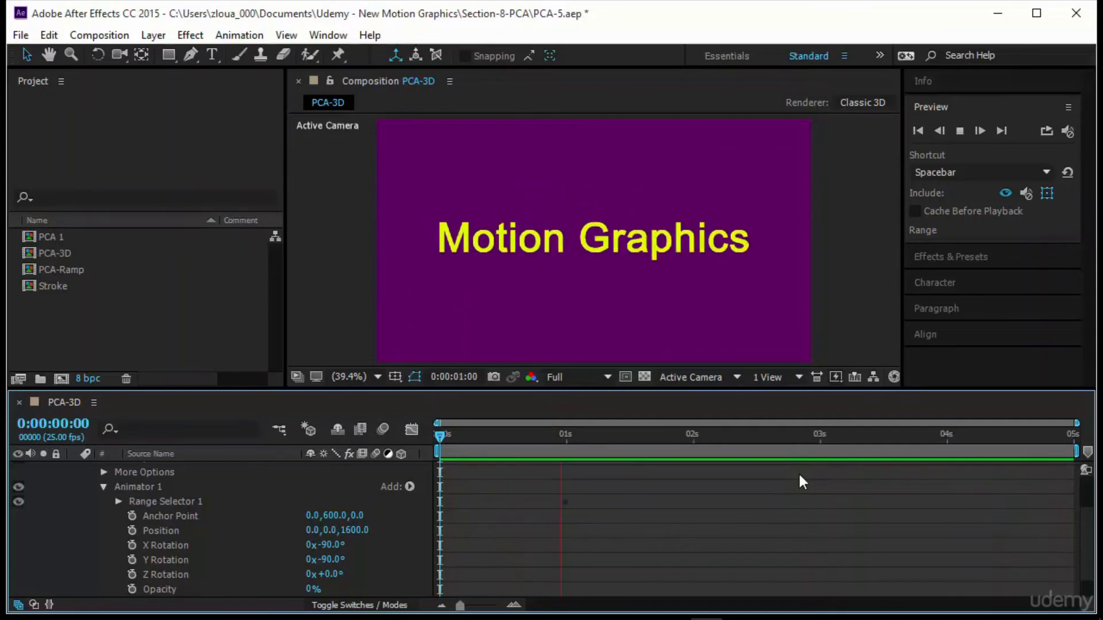
Step: End the work area at the 2-second mark, set Animator 1's Y Rotation to 0° and preview
{"action": "left_click", "coordinate": [693, 437]}
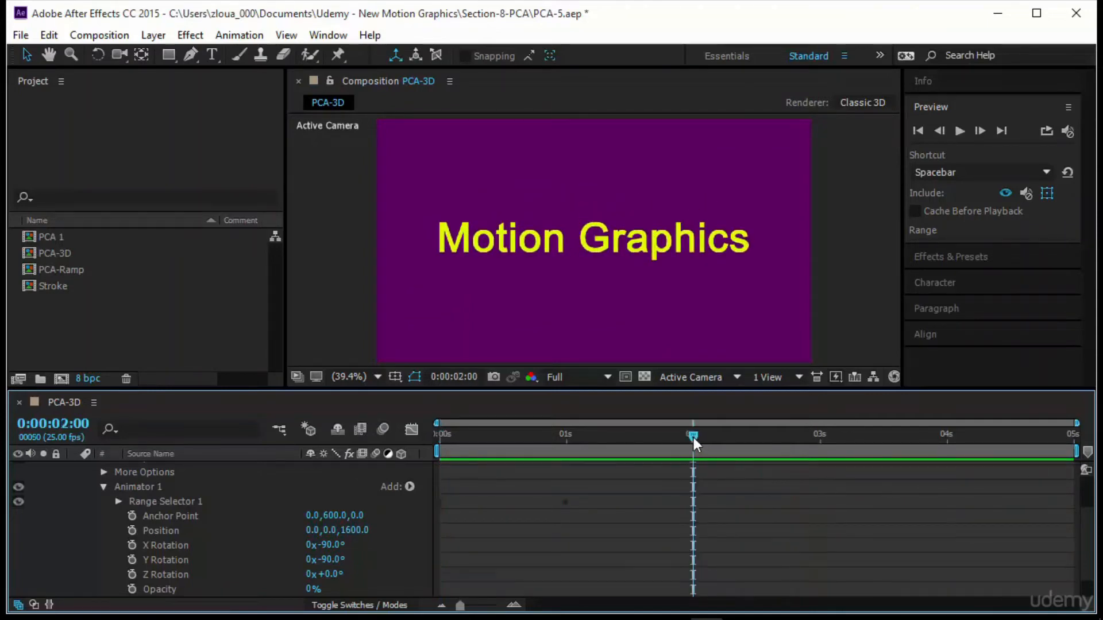
{"action": "left_click", "coordinate": [328, 559]}
{"action": "type", "text": "0"}
{"action": "key", "text": "Return"}
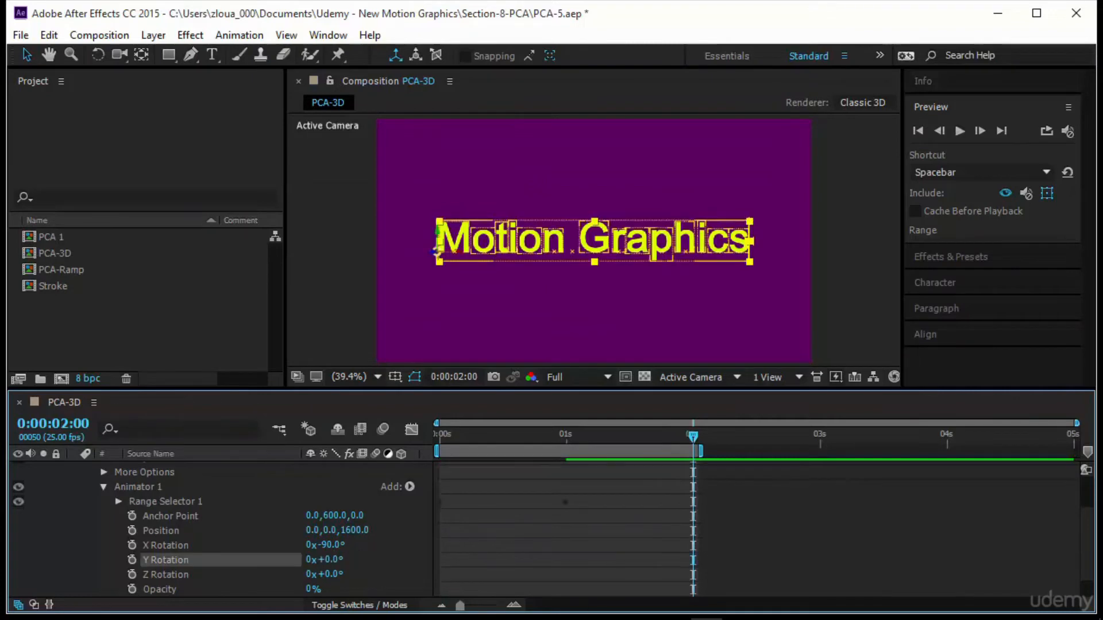
{"action": "left_click", "coordinate": [627, 566]}
{"action": "left_click", "coordinate": [958, 131]}
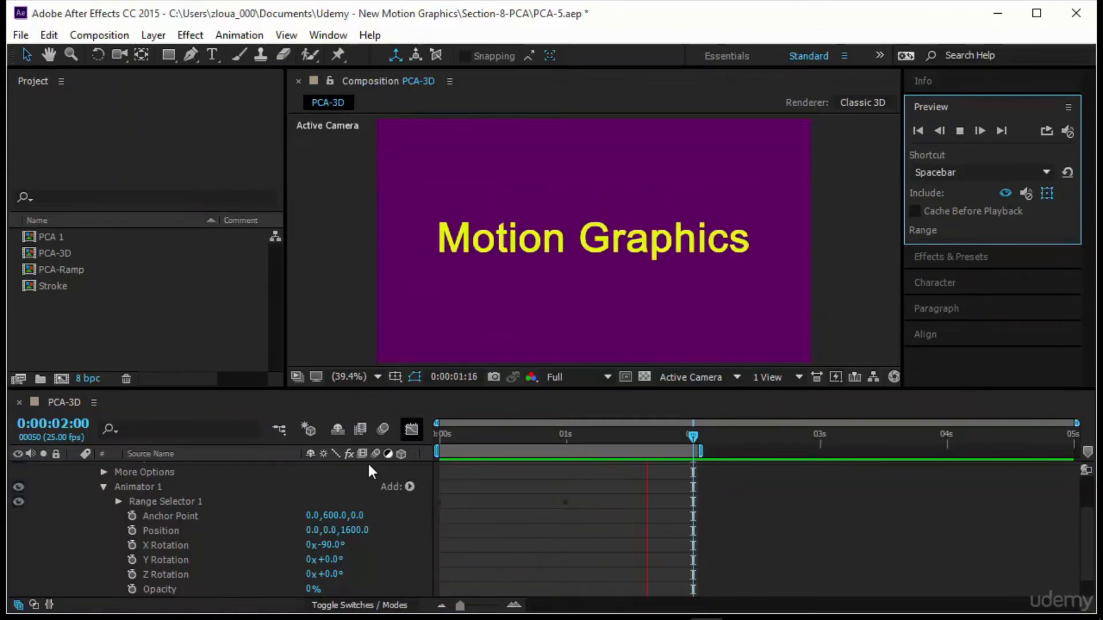
Step: Stop the playback, set Animator 1's Position Z value to 0 and return to the first frame
{"action": "left_click", "coordinate": [694, 438]}
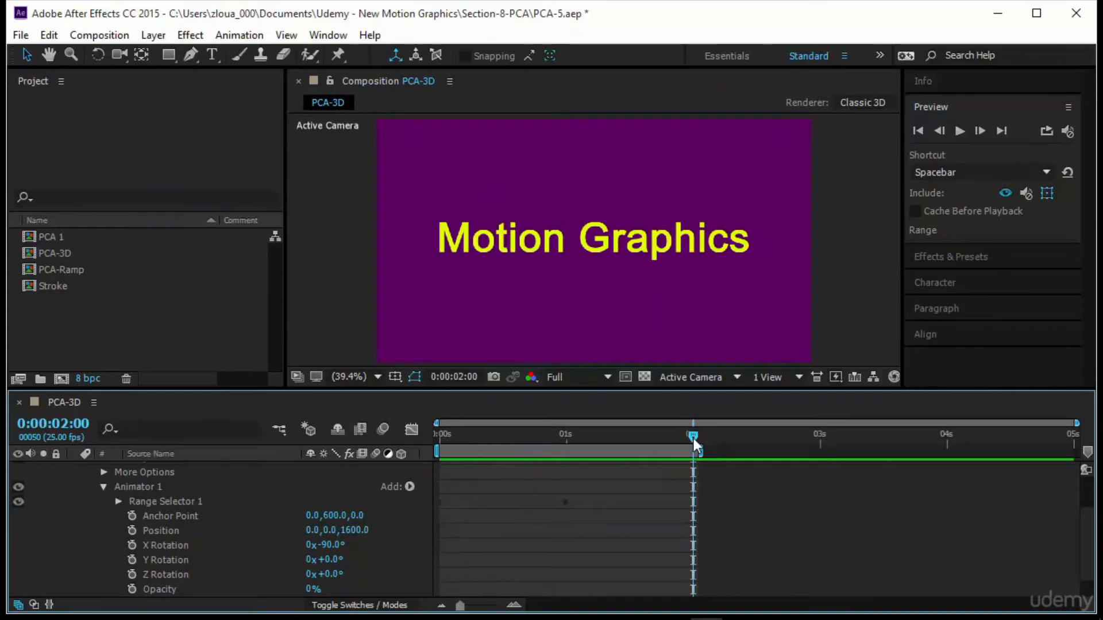
{"action": "left_click", "coordinate": [354, 530]}
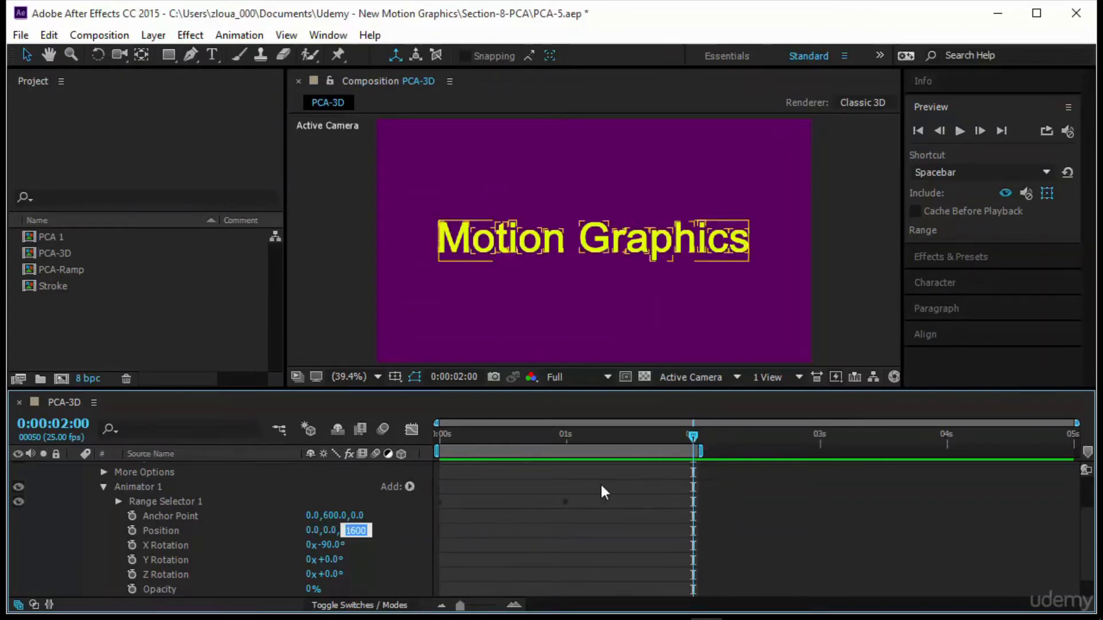
{"action": "type", "text": "0"}
{"action": "key", "text": "Return"}
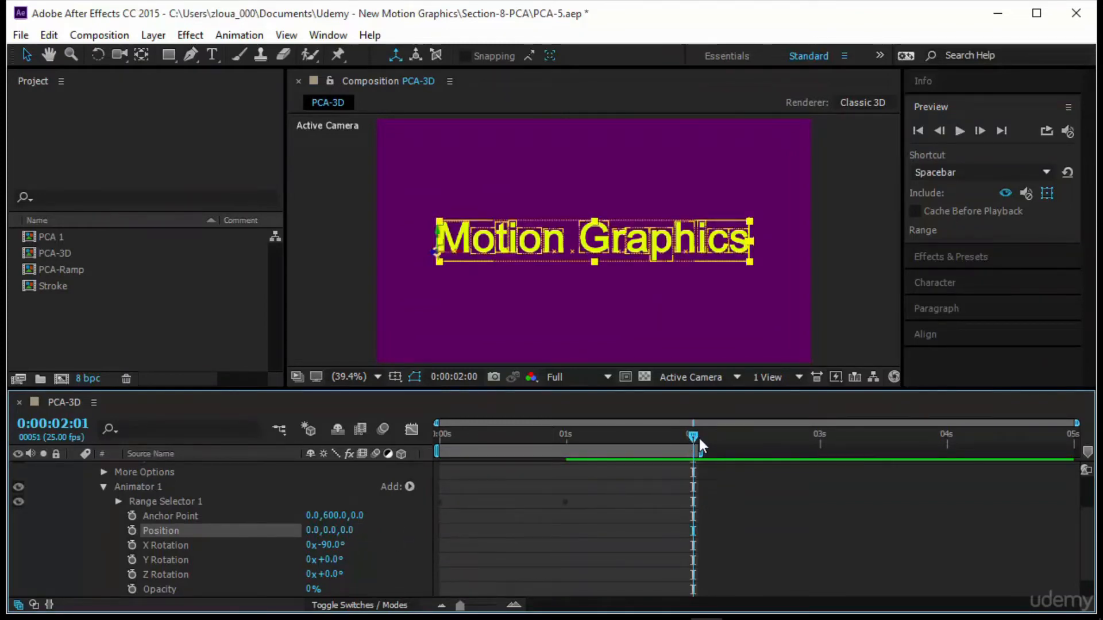
{"action": "key", "text": "Home"}
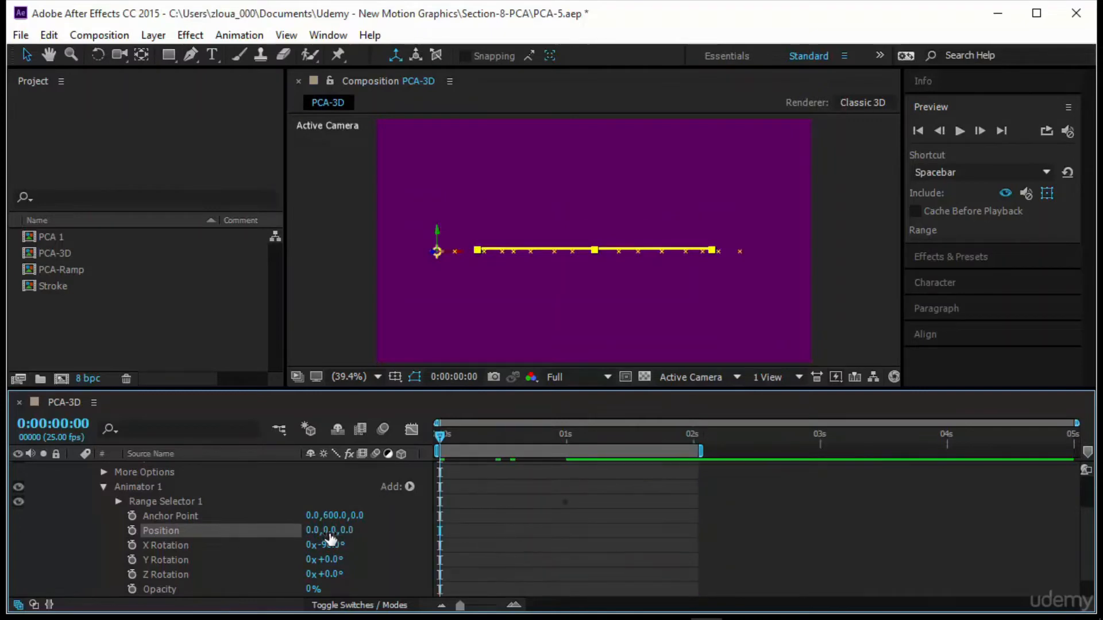
Step: Set Animator 1's Position Y value to -238 and preview the letters swinging in from above
{"action": "left_click_drag", "start_coordinate": [332, 535], "coordinate": [80, 572]}
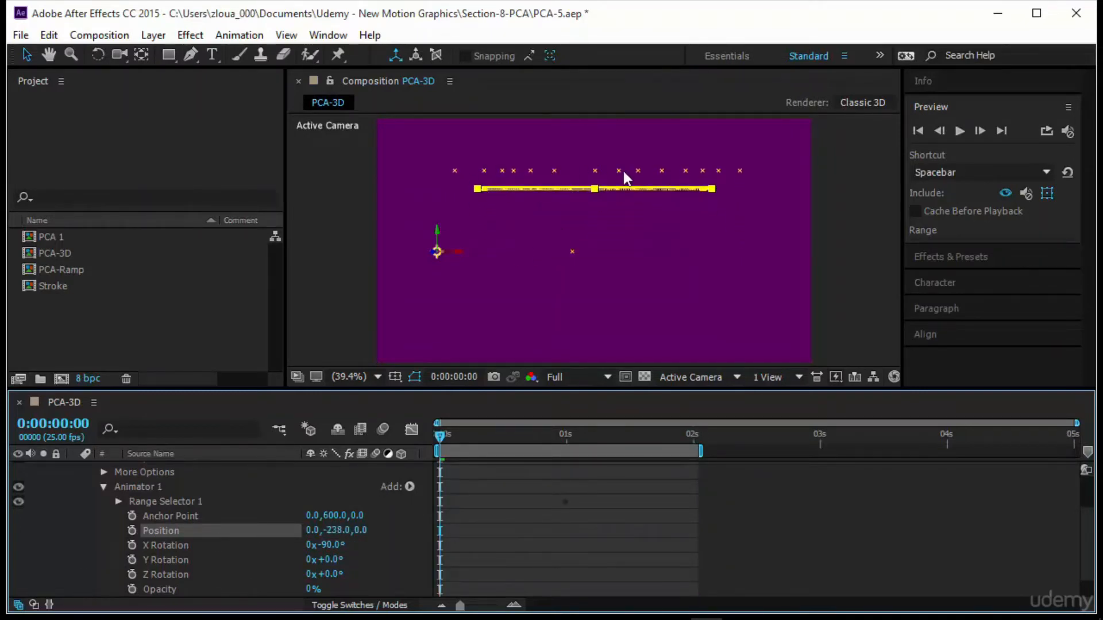
{"action": "left_click", "coordinate": [612, 519]}
{"action": "left_click", "coordinate": [959, 132]}
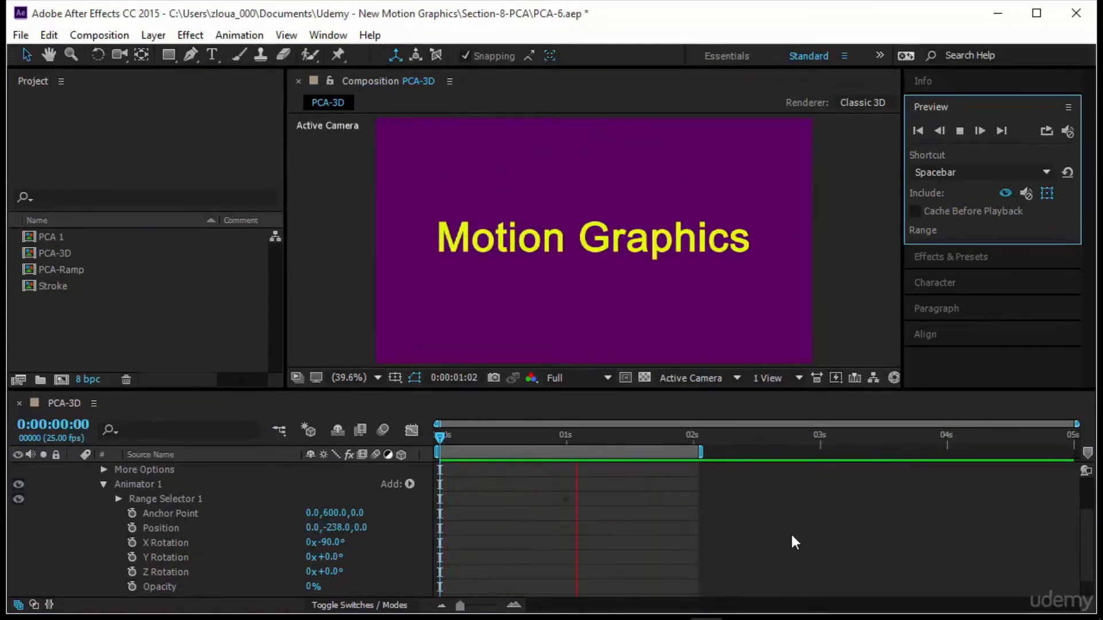
{"action": "left_click", "coordinate": [409, 485]}
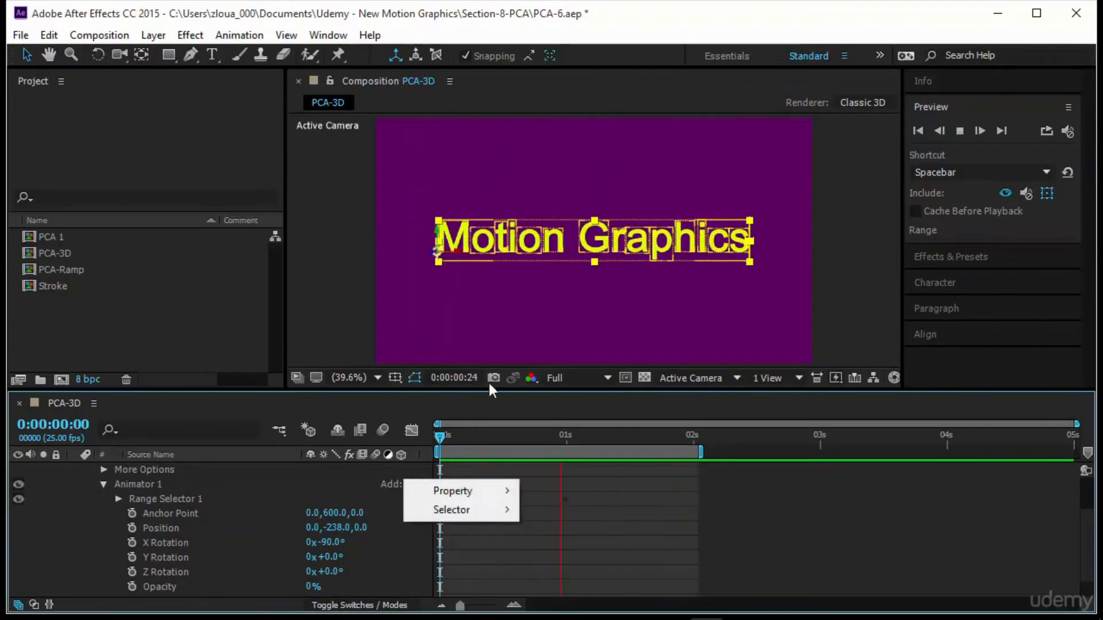
{"action": "mouse_move", "coordinate": [469, 490]}
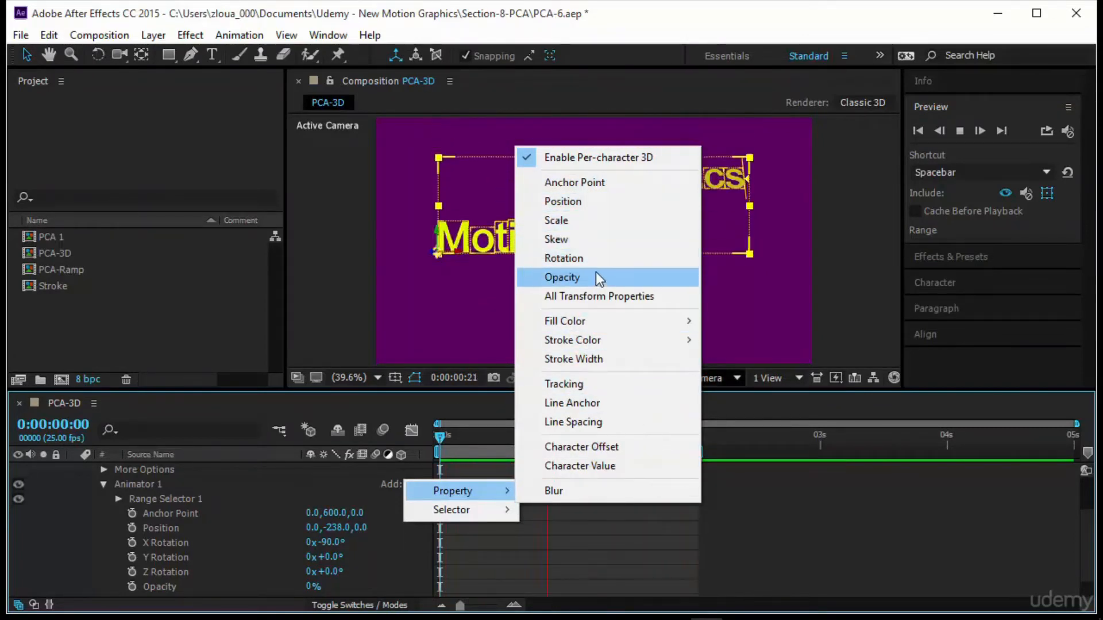
{"action": "mouse_move", "coordinate": [599, 326]}
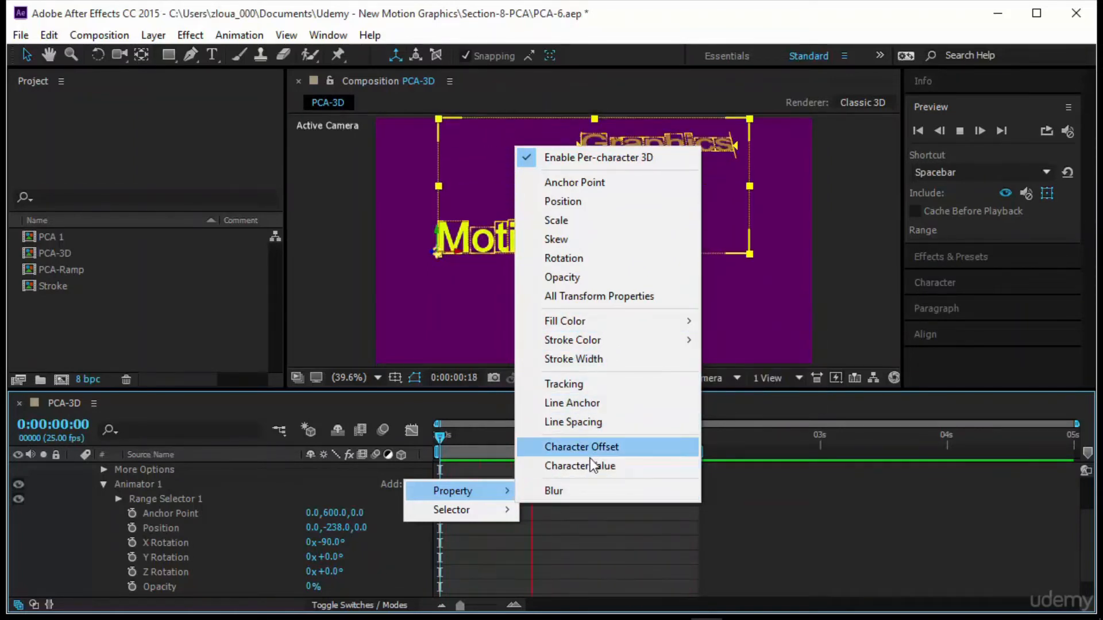
{"action": "left_click", "coordinate": [776, 509]}
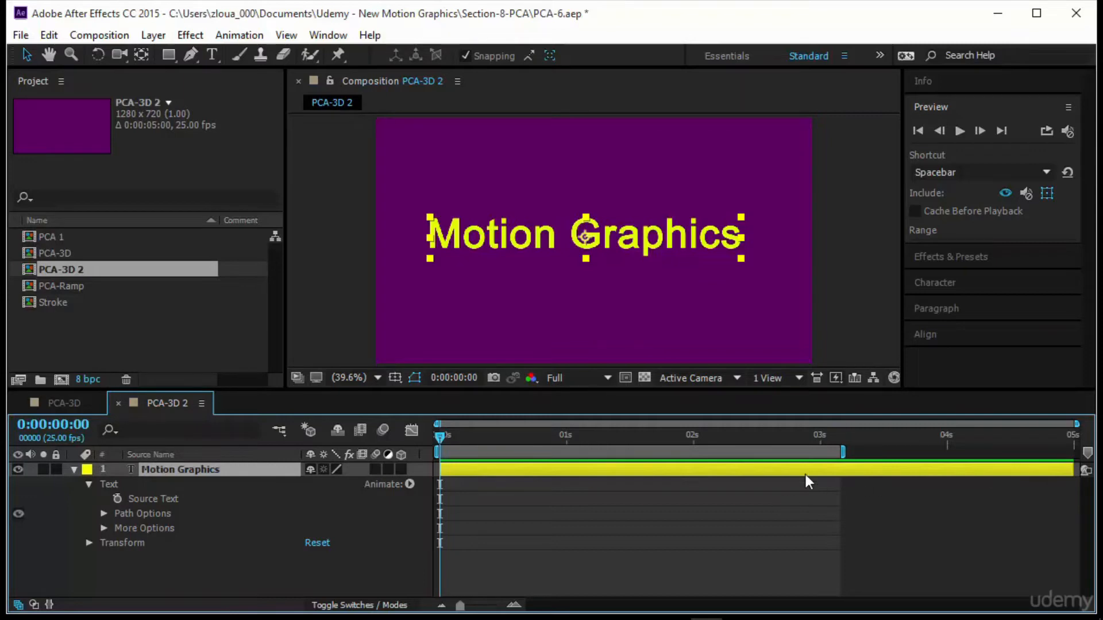
Step: In the PCA-3D 2 composition, expand the Motion Graphics text's More Options and select Grouping Alignment to show the anchor points
{"action": "left_click_drag", "start_coordinate": [742, 398], "coordinate": [741, 421]}
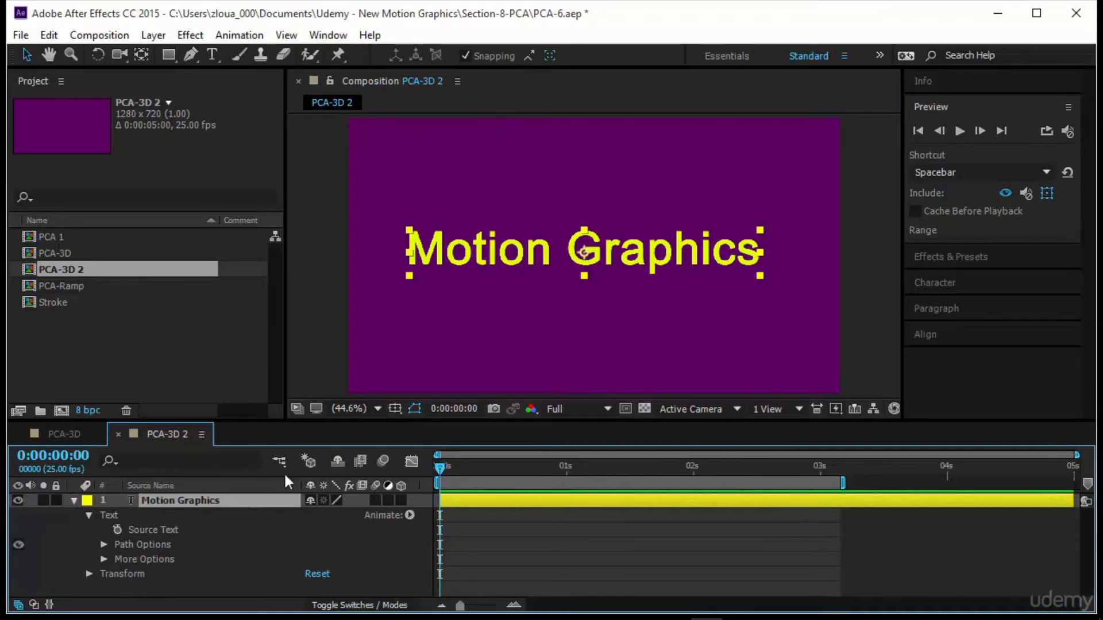
{"action": "left_click", "coordinate": [142, 543]}
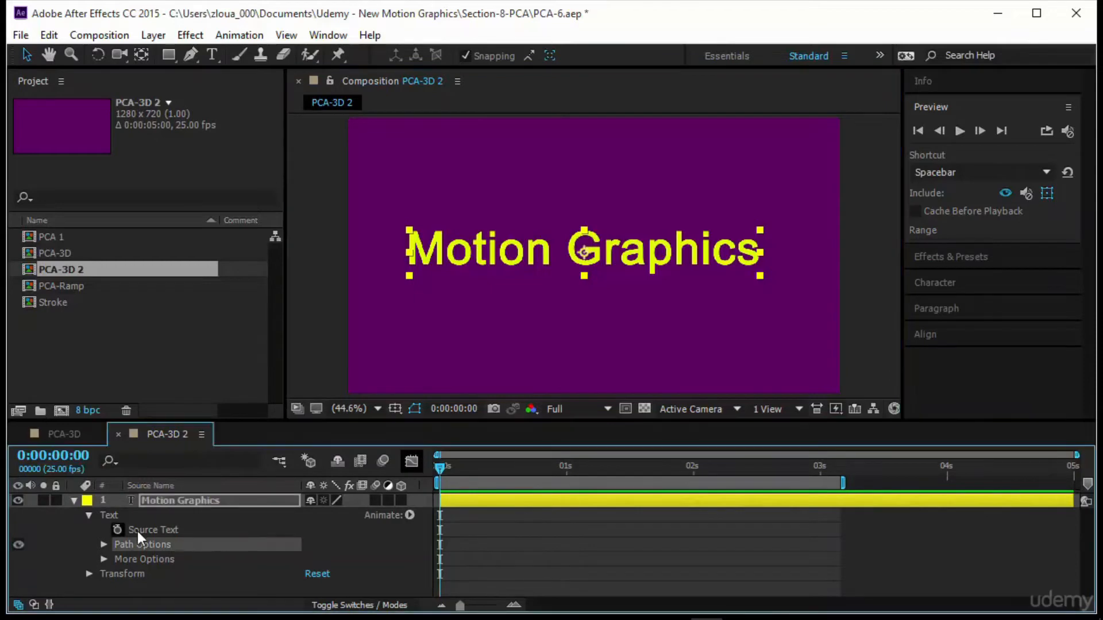
{"action": "left_click", "coordinate": [104, 559]}
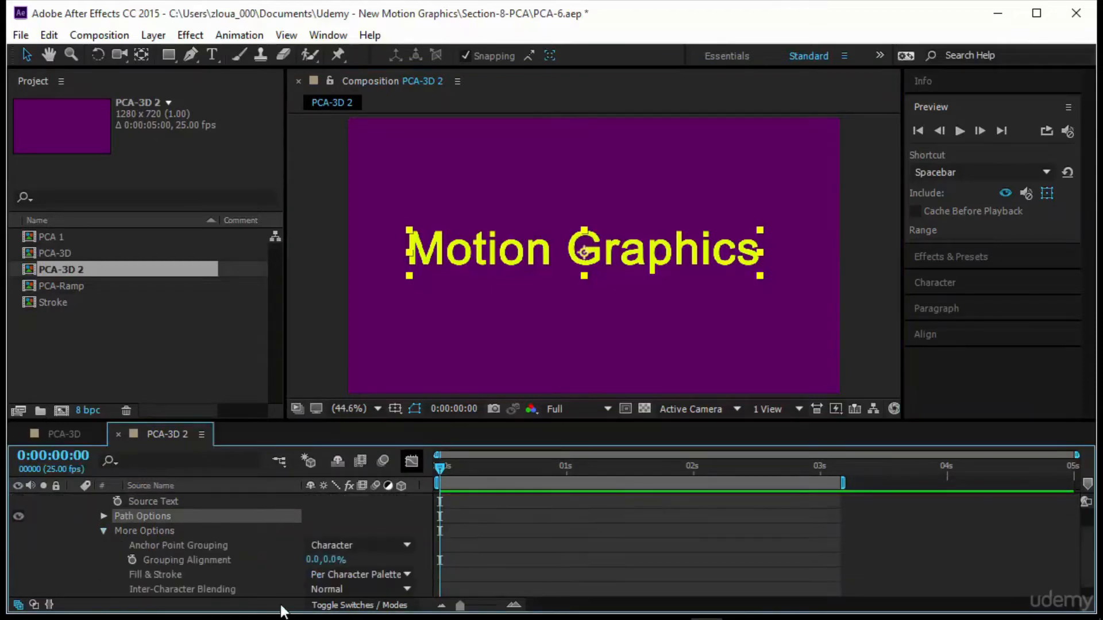
{"action": "scroll", "coordinate": [224, 570], "scroll_direction": "down", "scroll_amount": 1}
{"action": "left_click", "coordinate": [198, 547]}
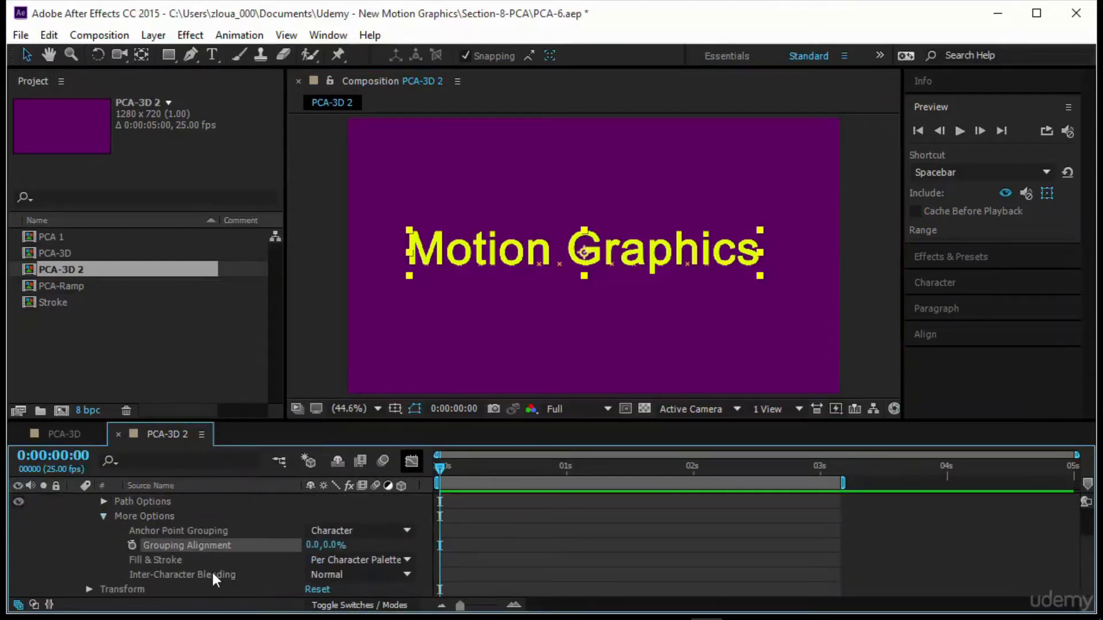
{"action": "left_click", "coordinate": [269, 521]}
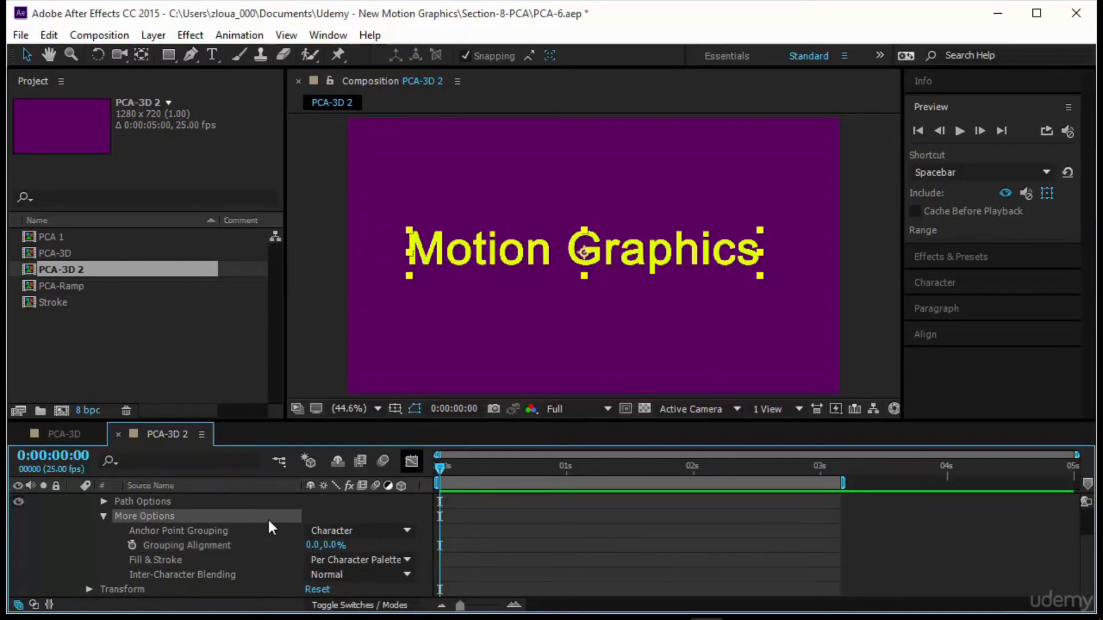
{"action": "left_click", "coordinate": [229, 547]}
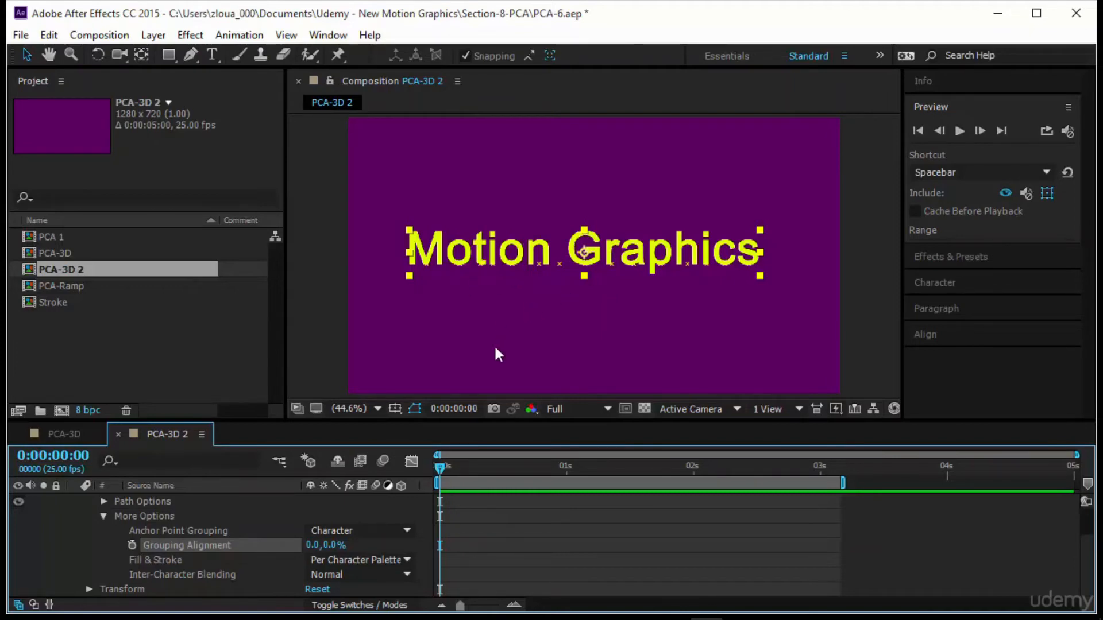
Step: Offset the per-character anchor points by setting the text's Grouping Alignment to 110%, 58%
{"action": "left_click_drag", "start_coordinate": [333, 550], "coordinate": [396, 535]}
{"action": "key", "text": "ctrl+z"}
{"action": "left_click_drag", "start_coordinate": [310, 545], "coordinate": [404, 538]}
Step: Set Anchor Point Grouping to Word and try shifting the Grouping Alignment's vertical value to -34%
{"action": "left_click", "coordinate": [355, 535]}
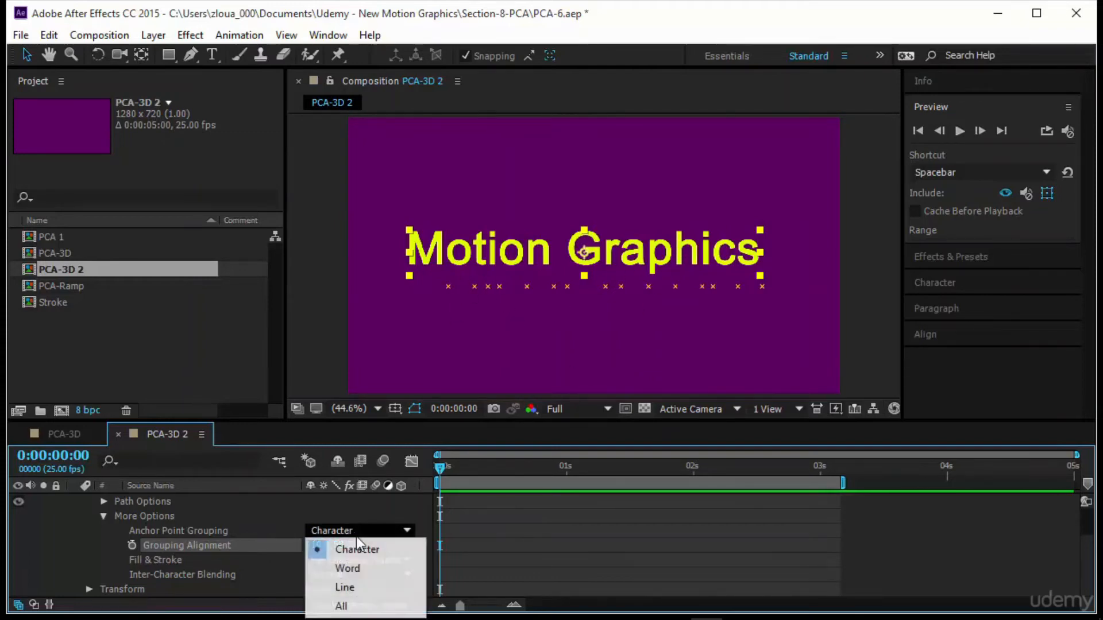
{"action": "left_click", "coordinate": [368, 567]}
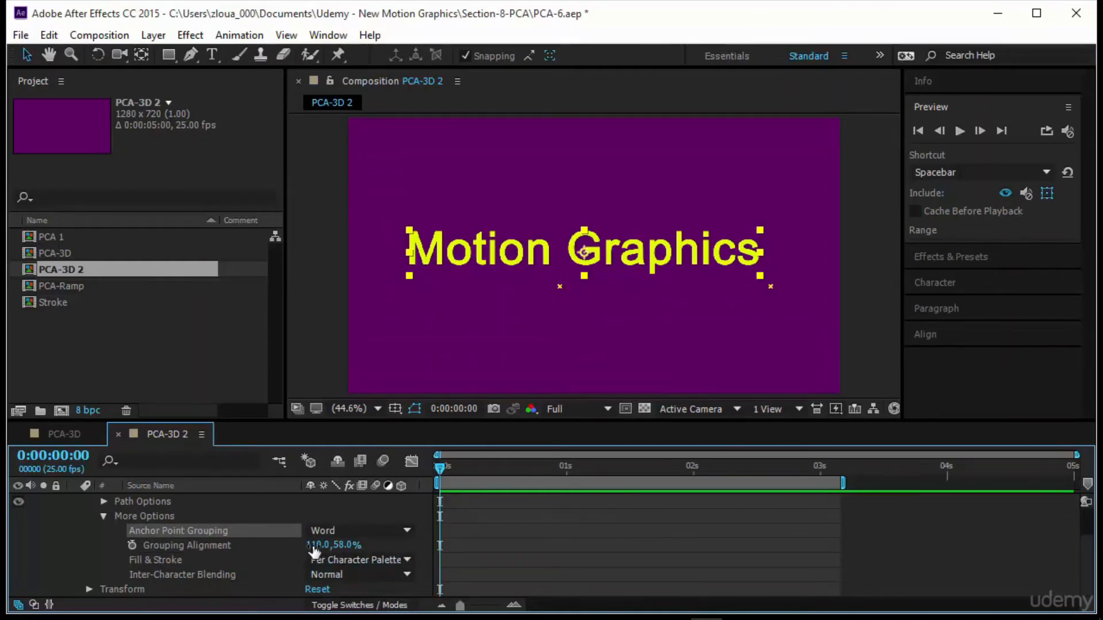
{"action": "left_click_drag", "start_coordinate": [315, 545], "coordinate": [281, 538]}
{"action": "left_click_drag", "start_coordinate": [346, 545], "coordinate": [281, 538]}
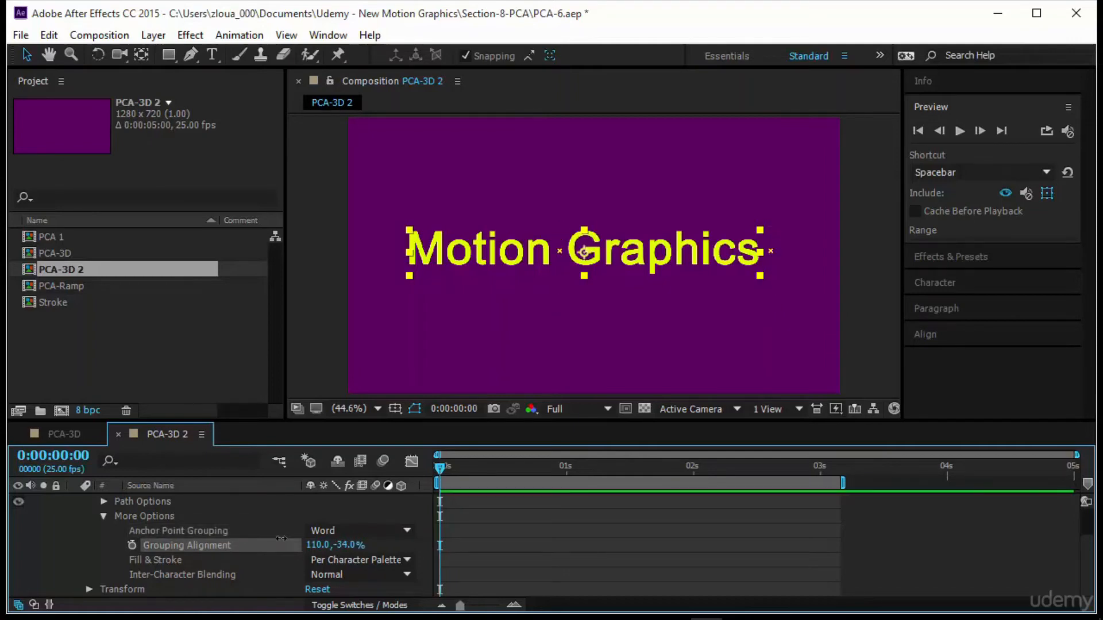
Step: Try Line as the Anchor Point Grouping and return it to Character
{"action": "left_click", "coordinate": [356, 531]}
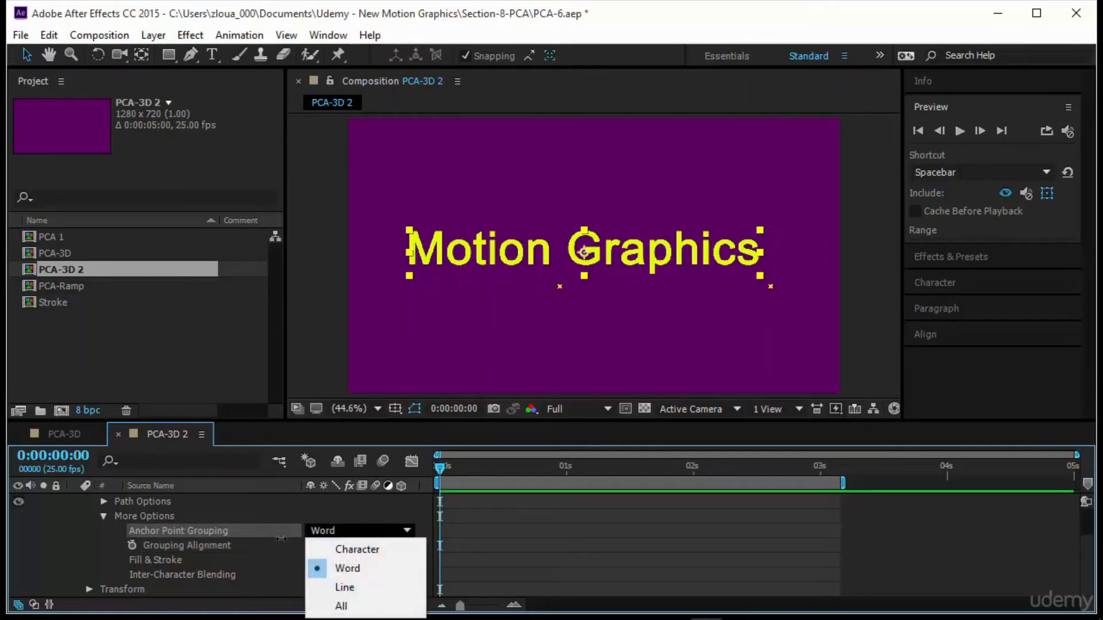
{"action": "left_click", "coordinate": [356, 587]}
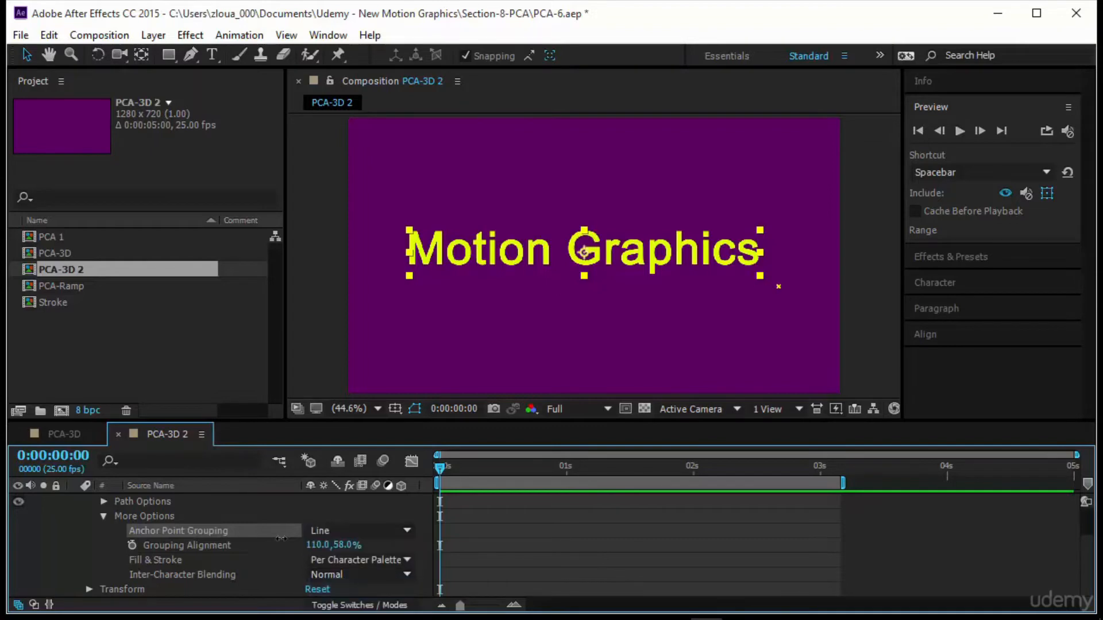
{"action": "left_click", "coordinate": [357, 531]}
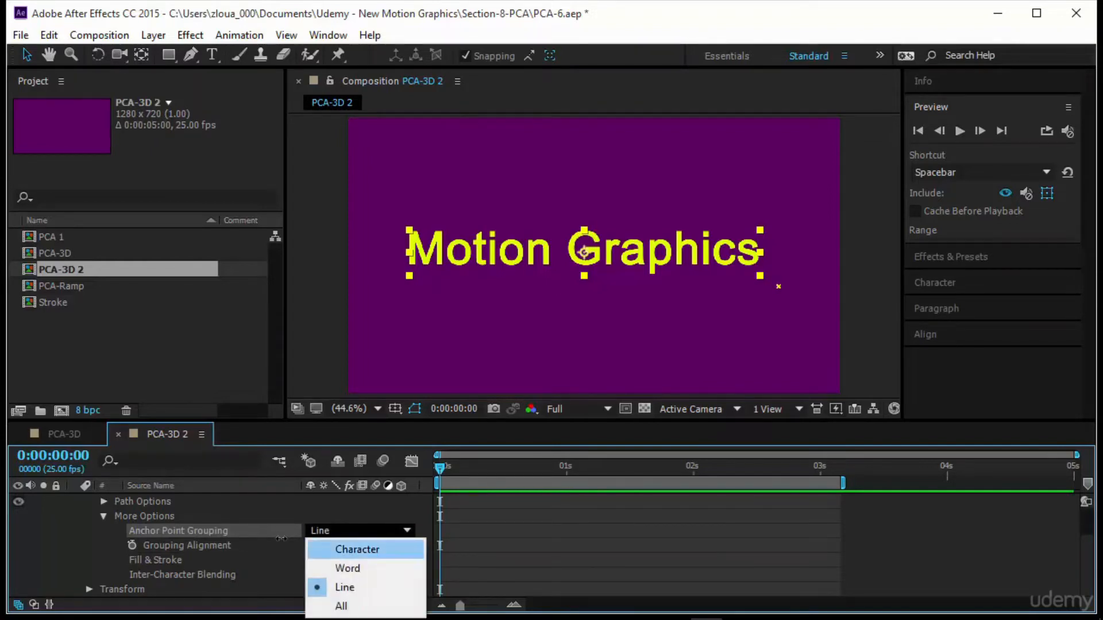
{"action": "left_click", "coordinate": [356, 549]}
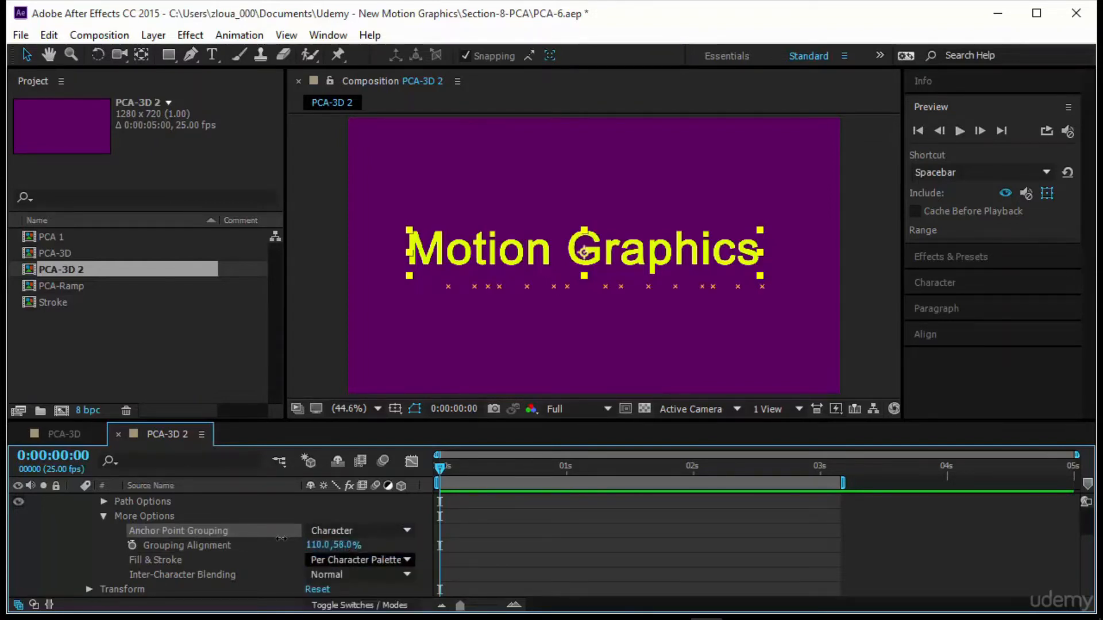
Step: Reset the text's Grouping Alignment to 0%, 0%
{"action": "left_click", "coordinate": [318, 545]}
{"action": "type", "text": "0"}
{"action": "key", "text": "Tab"}
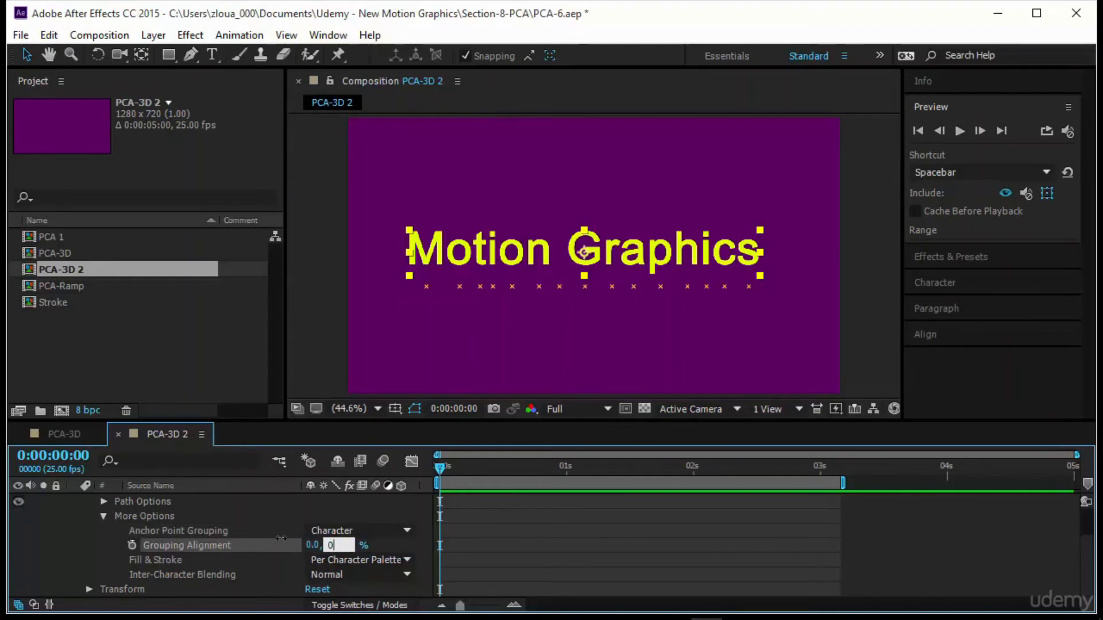
{"action": "type", "text": "0"}
{"action": "key", "text": "Return"}
Step: Add a Skew animator to the Motion Graphics text and deselect its properties
{"action": "scroll", "coordinate": [281, 538], "scroll_direction": "up", "scroll_amount": 3}
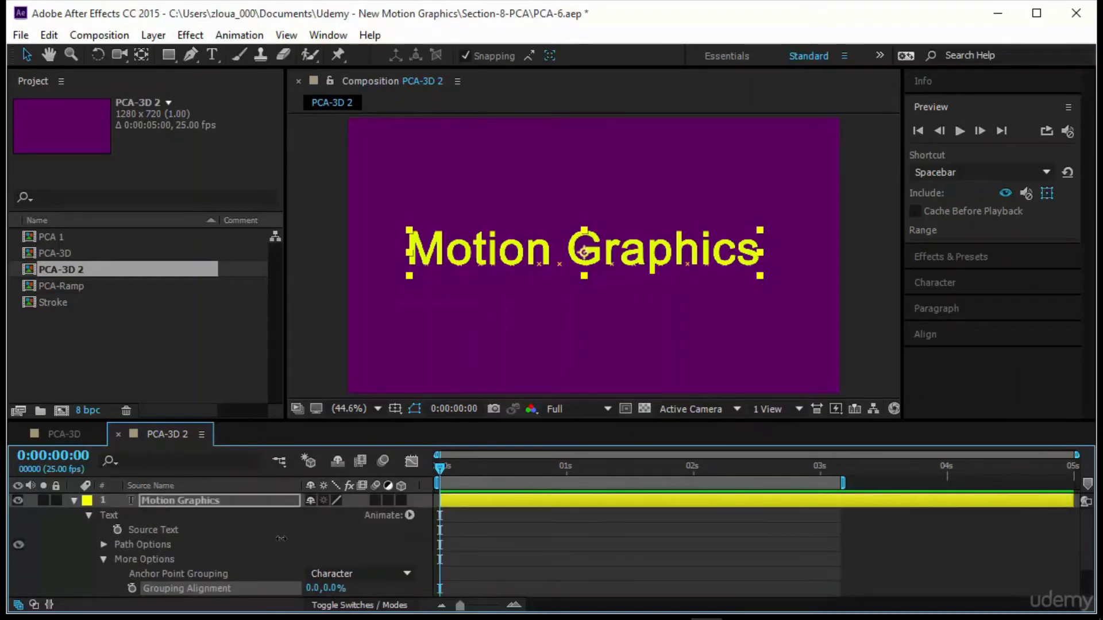
{"action": "left_click", "coordinate": [410, 516]}
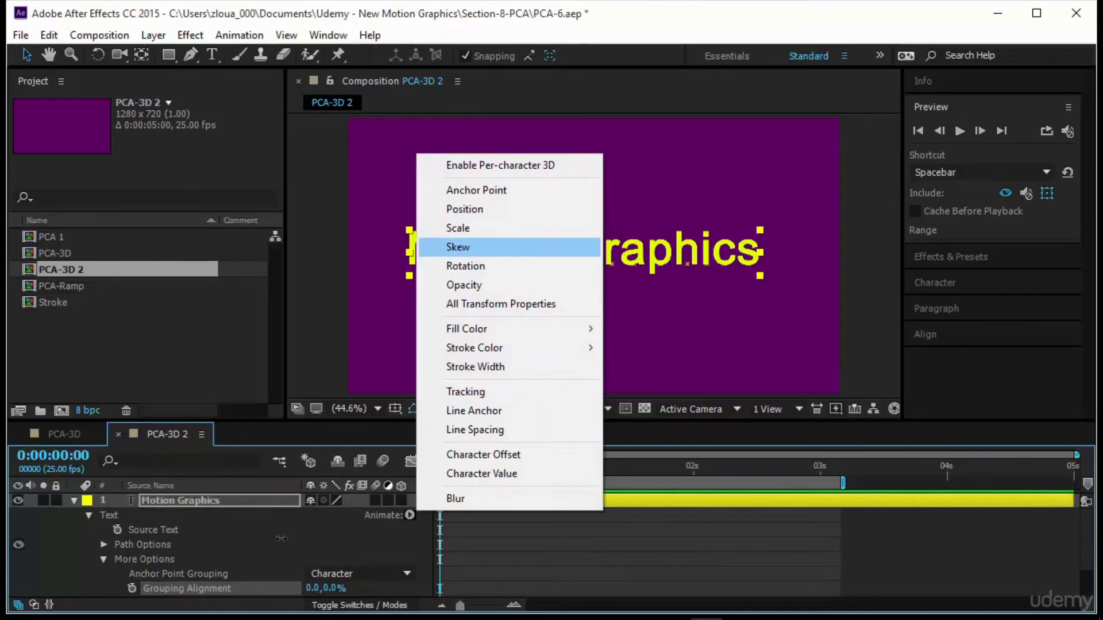
{"action": "key", "text": "Return"}
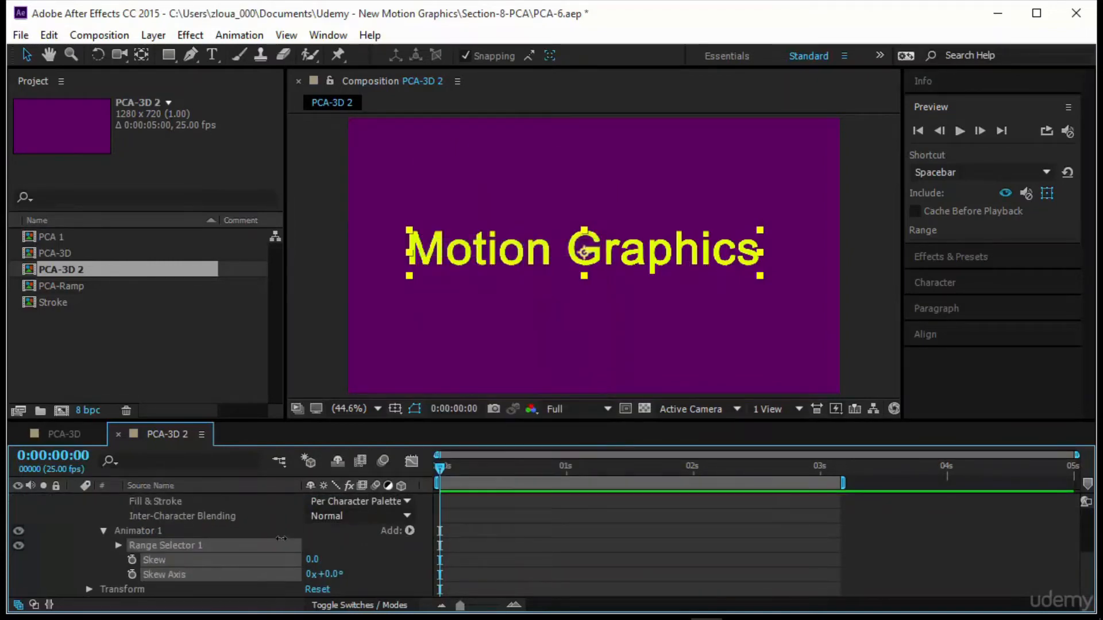
{"action": "left_click", "coordinate": [281, 538]}
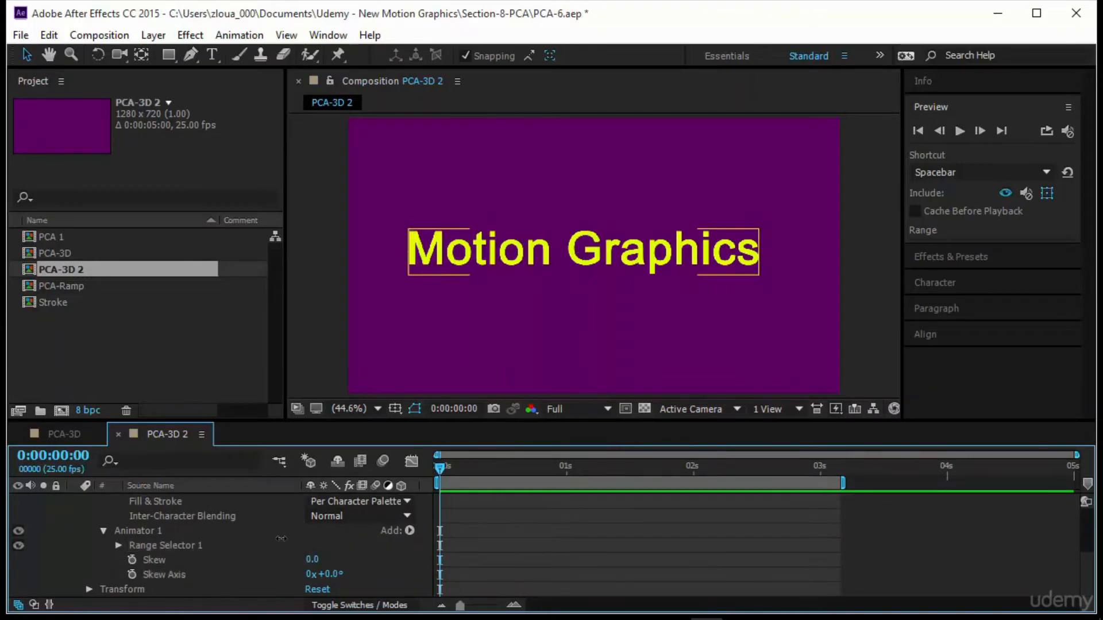
Step: Try a Skew of 11 on the letters and restore the value to 0
{"action": "left_click_drag", "start_coordinate": [312, 560], "coordinate": [281, 538]}
{"action": "scroll", "coordinate": [281, 538], "scroll_direction": "up", "scroll_amount": 4}
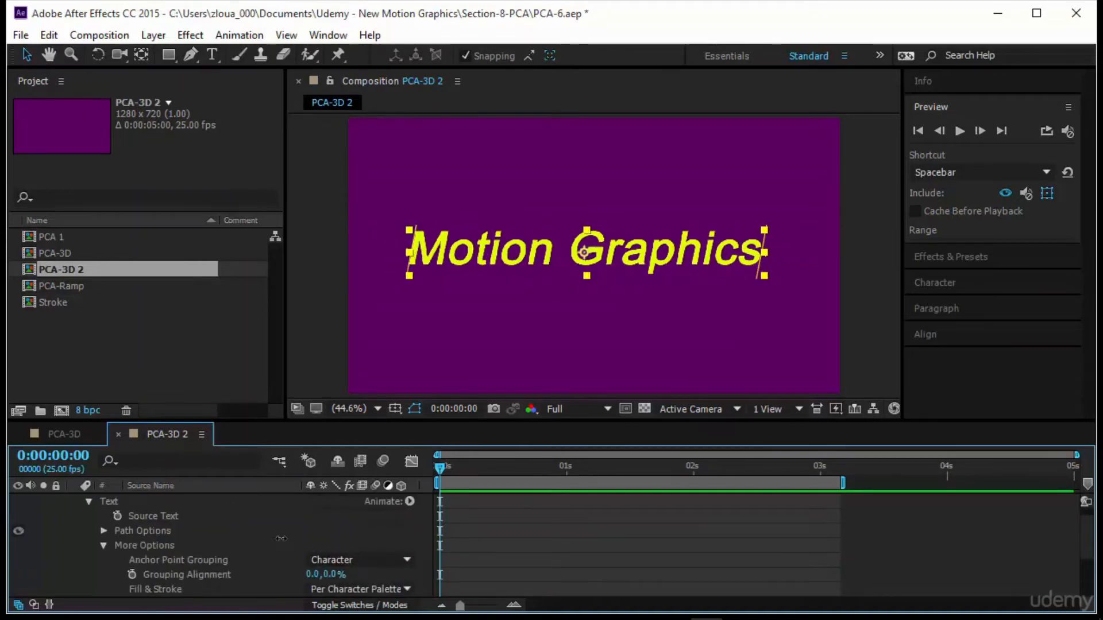
{"action": "scroll", "coordinate": [281, 539], "scroll_direction": "down", "scroll_amount": 4}
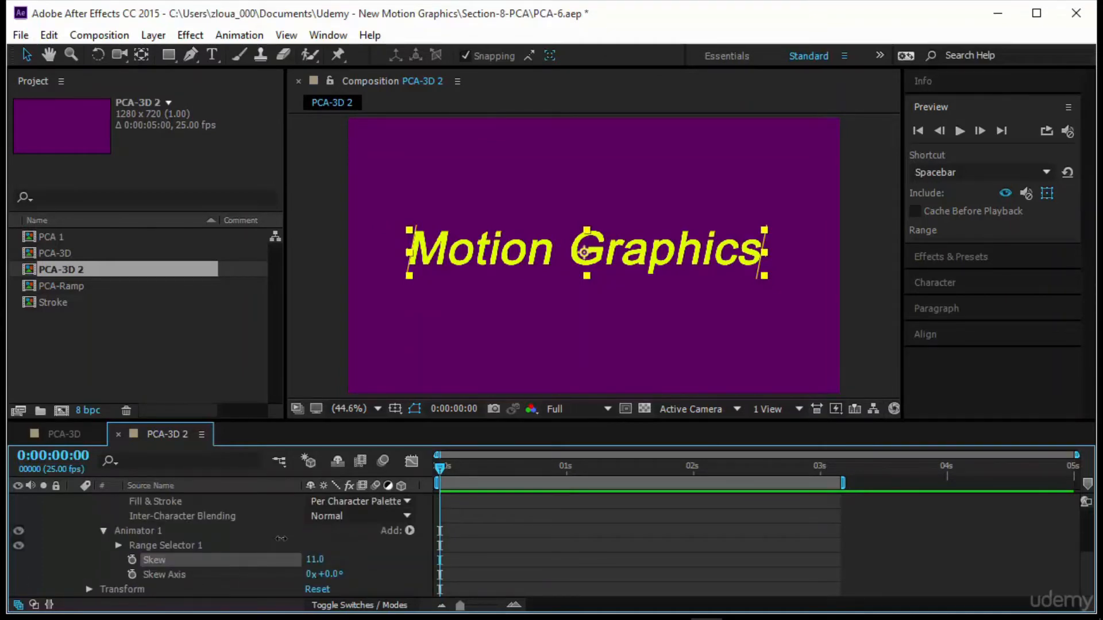
{"action": "left_click", "coordinate": [315, 560]}
{"action": "type", "text": "0"}
{"action": "key", "text": "Return"}
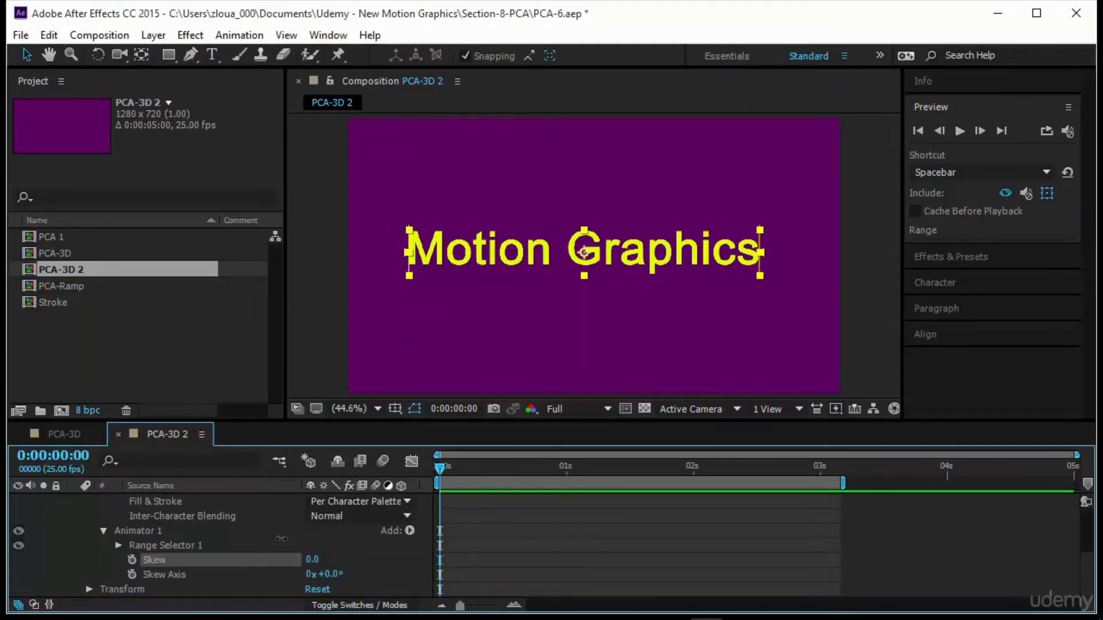
Step: Select Grouping Alignment to show the character anchor points and try a Skew of -6
{"action": "scroll", "coordinate": [281, 538], "scroll_direction": "up", "scroll_amount": 3}
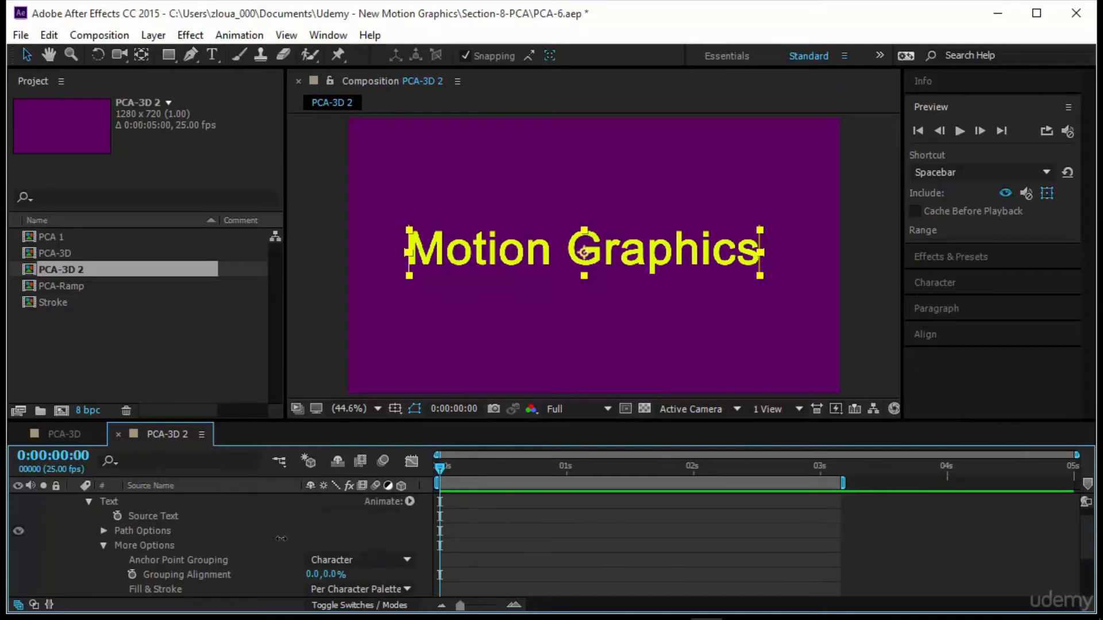
{"action": "left_click", "coordinate": [187, 575]}
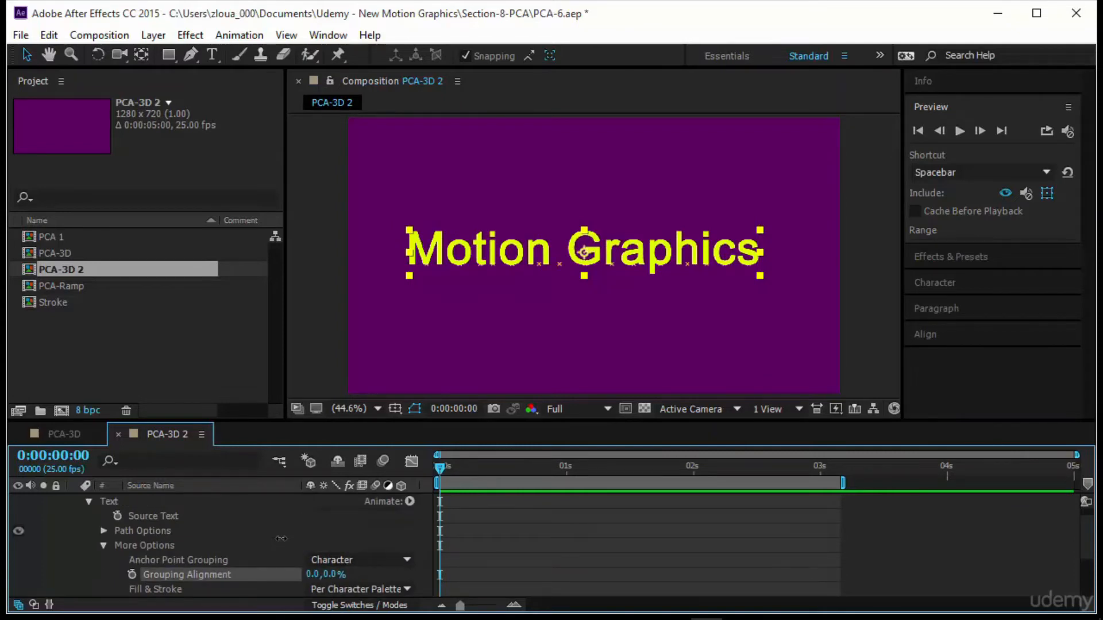
{"action": "scroll", "coordinate": [281, 538], "scroll_direction": "down", "scroll_amount": 3}
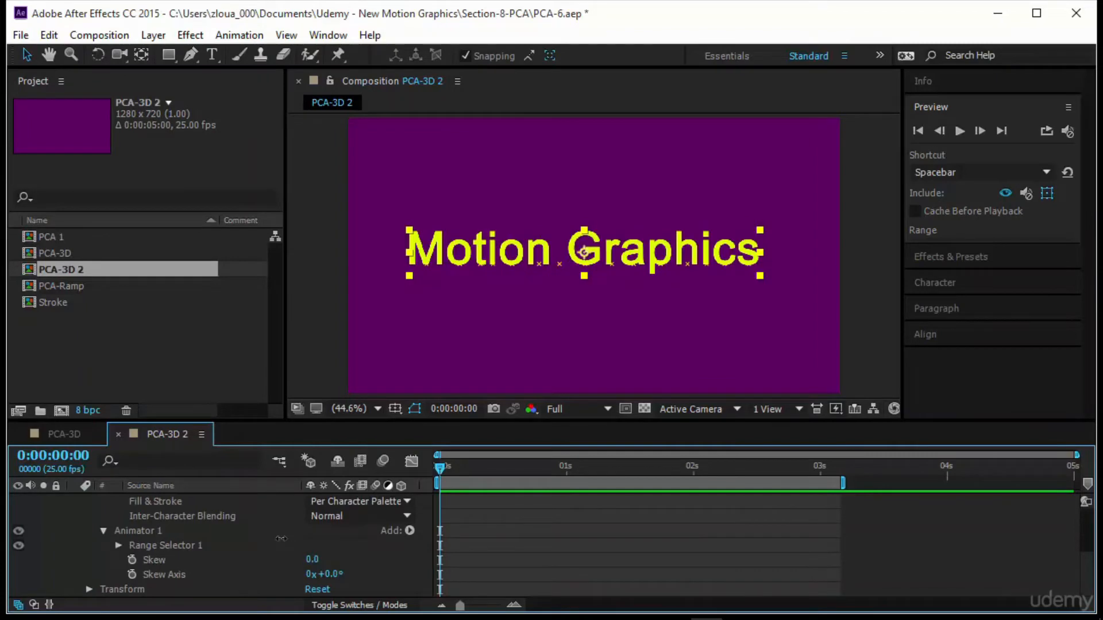
{"action": "mouse_move", "coordinate": [312, 560]}
{"action": "left_mouse_down"}
{"action": "mouse_move", "coordinate": [343, 560]}
{"action": "mouse_move", "coordinate": [288, 559]}
{"action": "mouse_move", "coordinate": [307, 560]}
{"action": "left_mouse_up"}
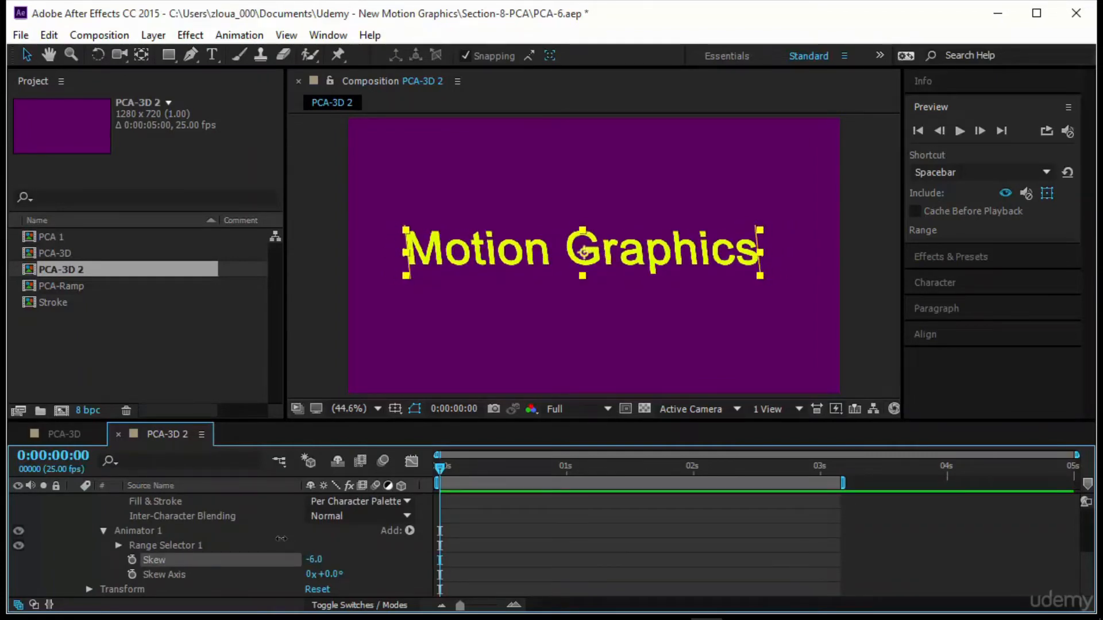
Step: Set the Grouping Alignment's vertical value to -91% and skew the letters by about 30 around the raised anchor points
{"action": "scroll", "coordinate": [281, 538], "scroll_direction": "up", "scroll_amount": 3}
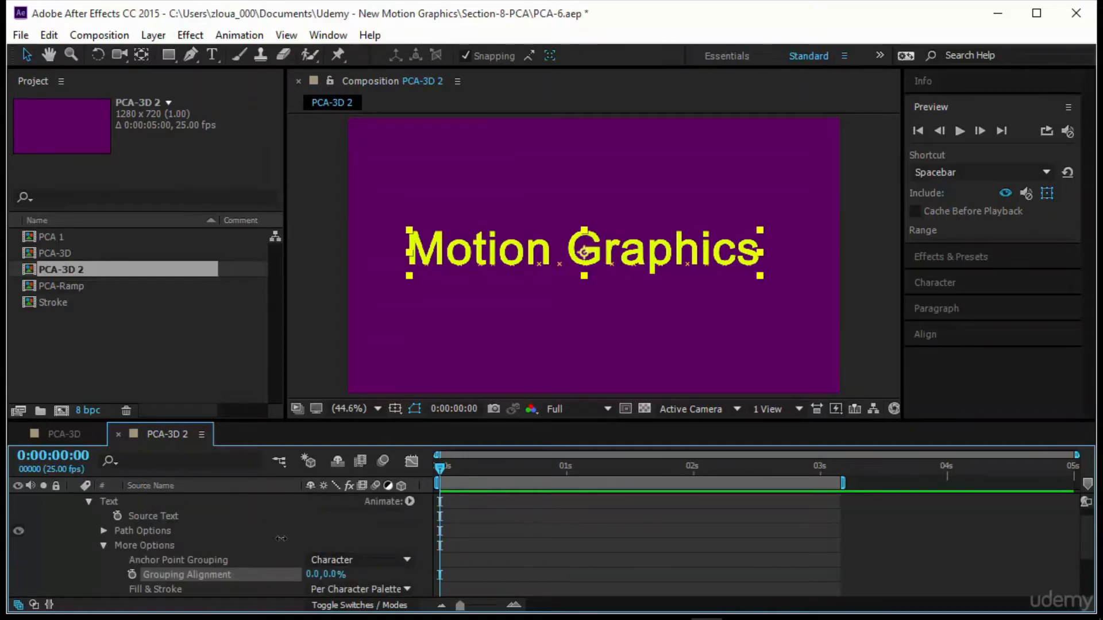
{"action": "left_click_drag", "start_coordinate": [337, 574], "coordinate": [305, 574]}
{"action": "scroll", "coordinate": [281, 538], "scroll_direction": "down", "scroll_amount": 3}
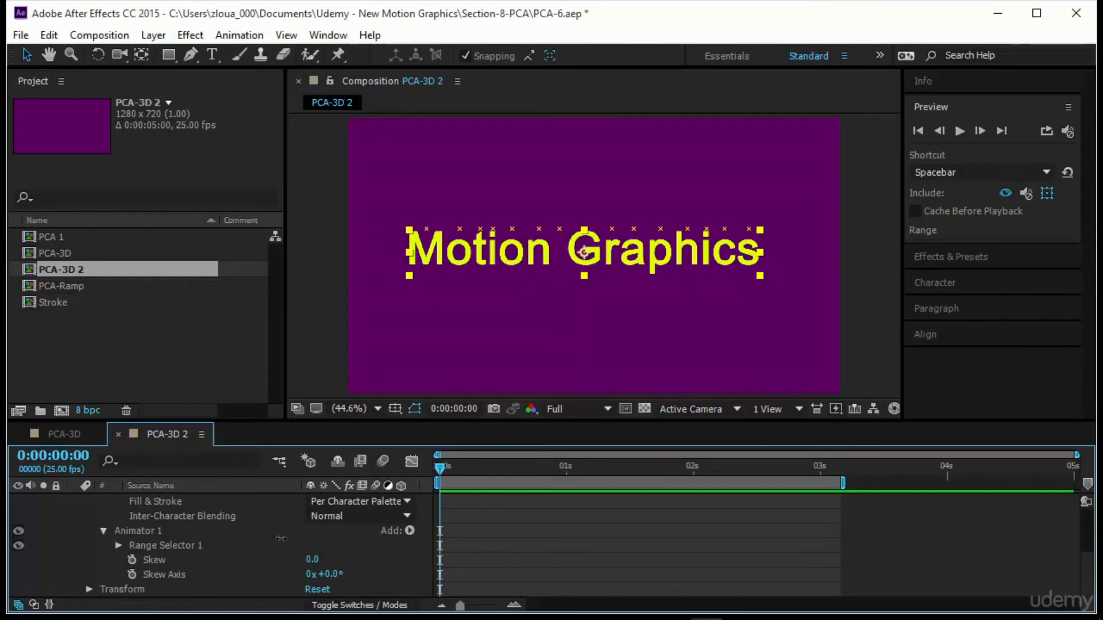
{"action": "left_click_drag", "start_coordinate": [312, 560], "coordinate": [322, 539]}
{"action": "scroll", "coordinate": [281, 539], "scroll_direction": "up", "scroll_amount": 1}
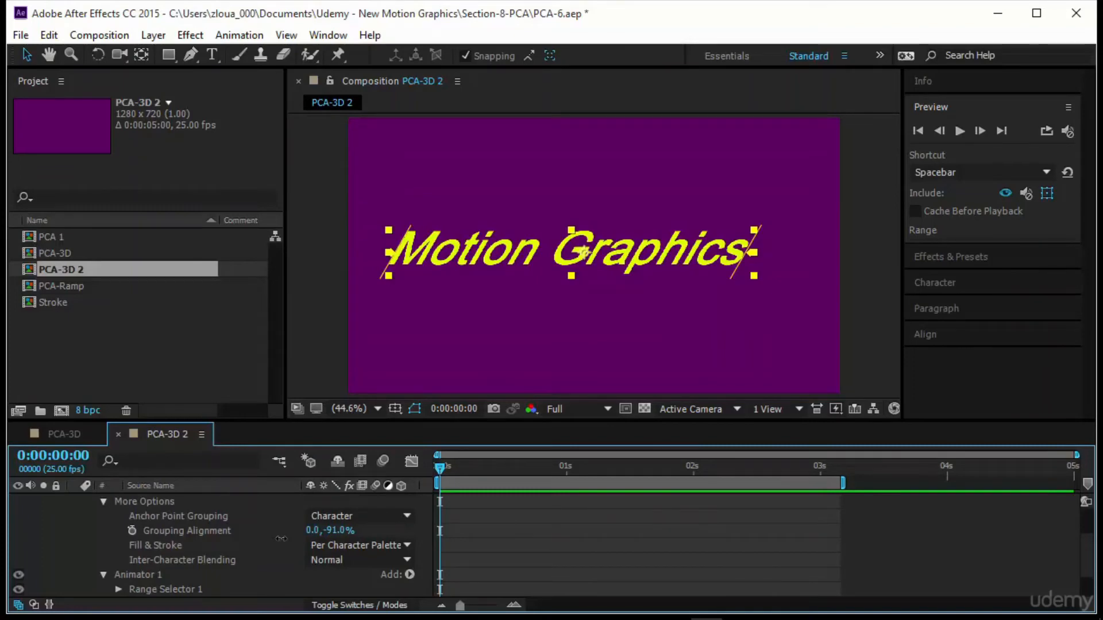
Step: Reset Skew to 0 and the Grouping Alignment's vertical value to 0%
{"action": "scroll", "coordinate": [281, 538], "scroll_direction": "down", "scroll_amount": 1}
{"action": "left_click", "coordinate": [315, 560]}
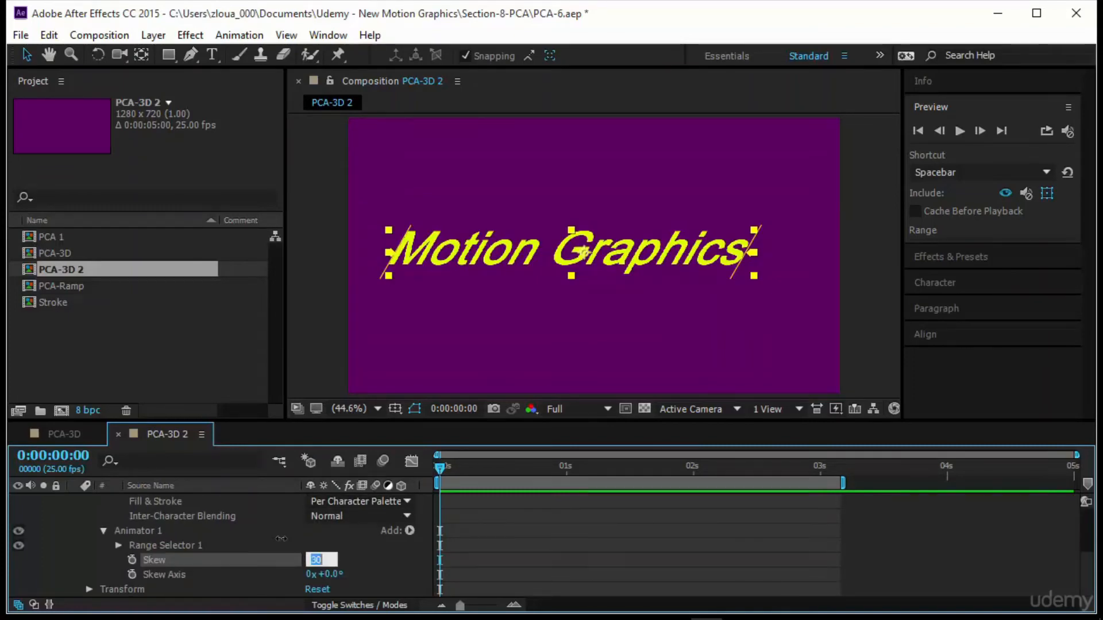
{"action": "type", "text": "0"}
{"action": "key", "text": "Return"}
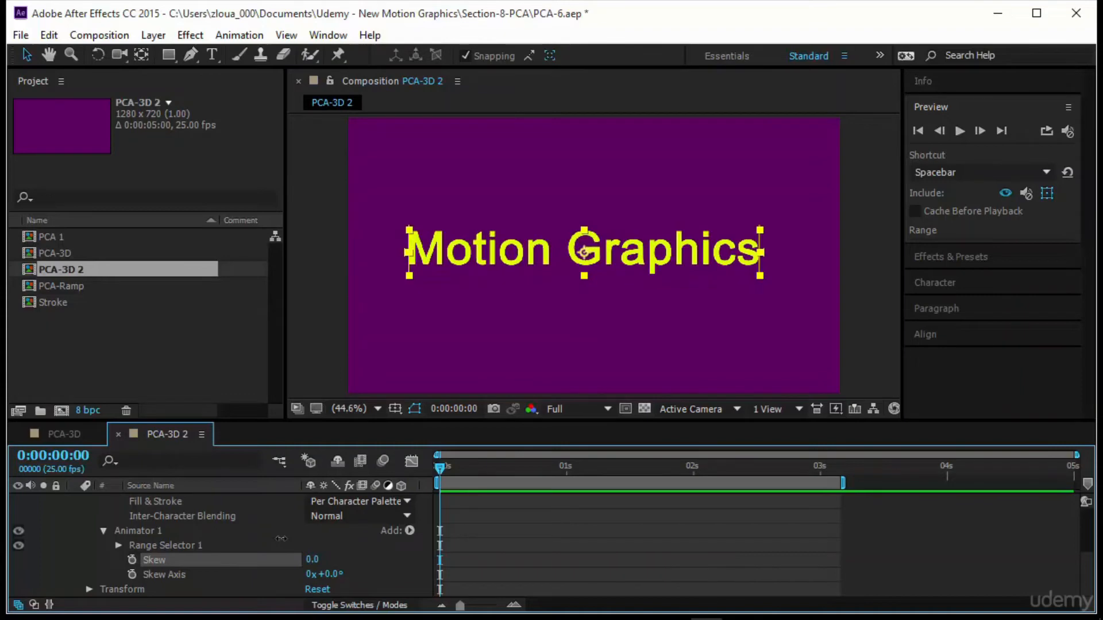
{"action": "scroll", "coordinate": [281, 538], "scroll_direction": "up", "scroll_amount": 1}
{"action": "left_click", "coordinate": [336, 531]}
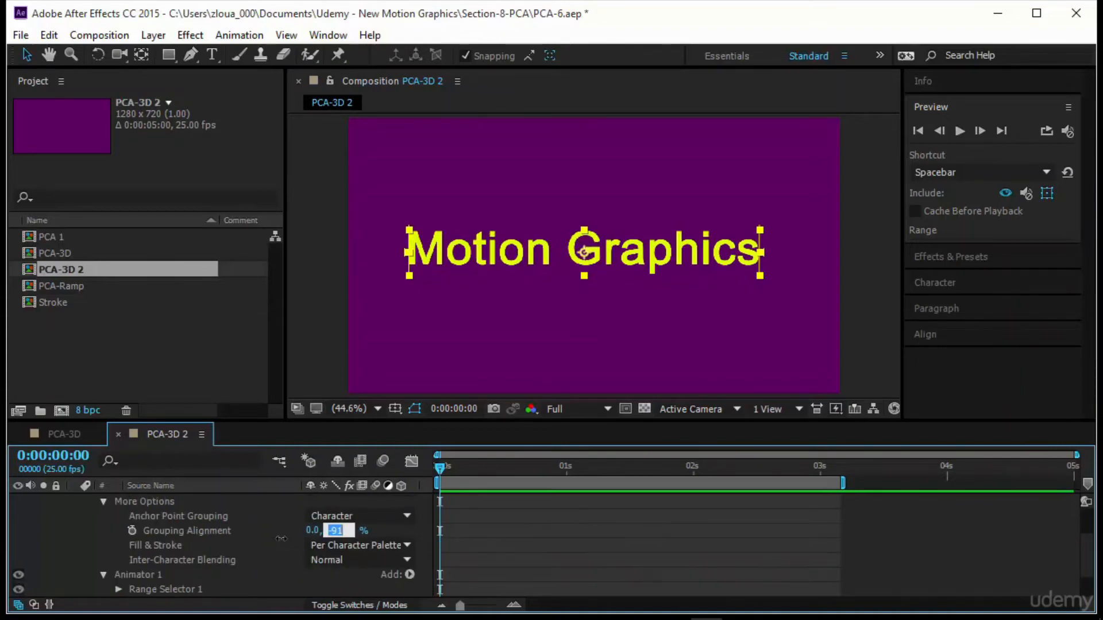
{"action": "type", "text": "0"}
{"action": "key", "text": "Return"}
Step: Add an Anchor Point property to Animator 1
{"action": "scroll", "coordinate": [281, 538], "scroll_direction": "down", "scroll_amount": 1}
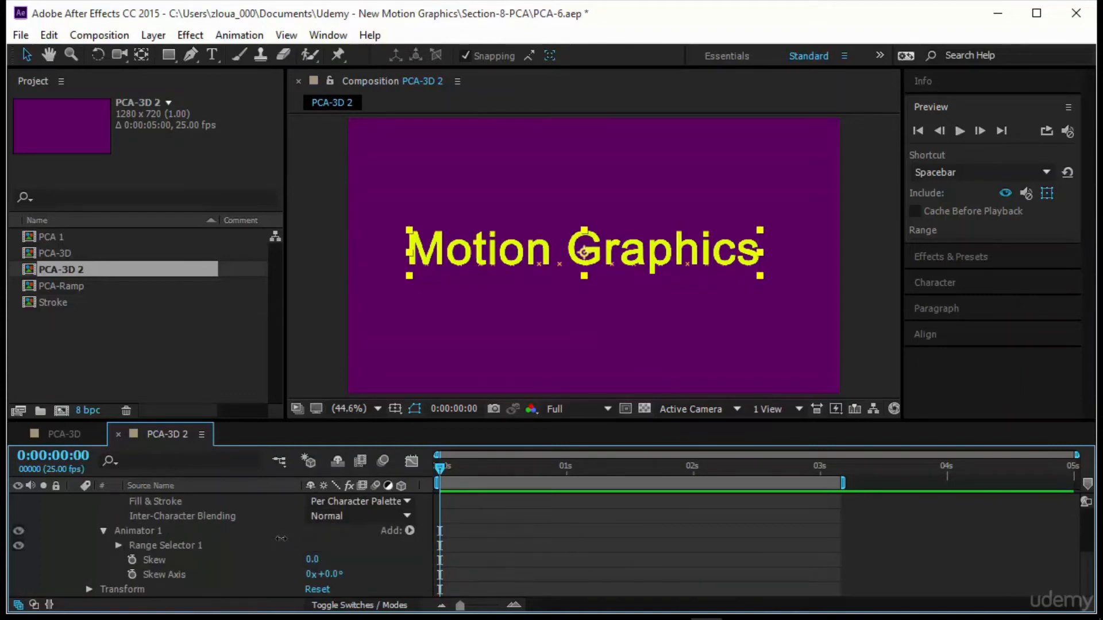
{"action": "left_click", "coordinate": [409, 531]}
{"action": "mouse_move", "coordinate": [454, 538]}
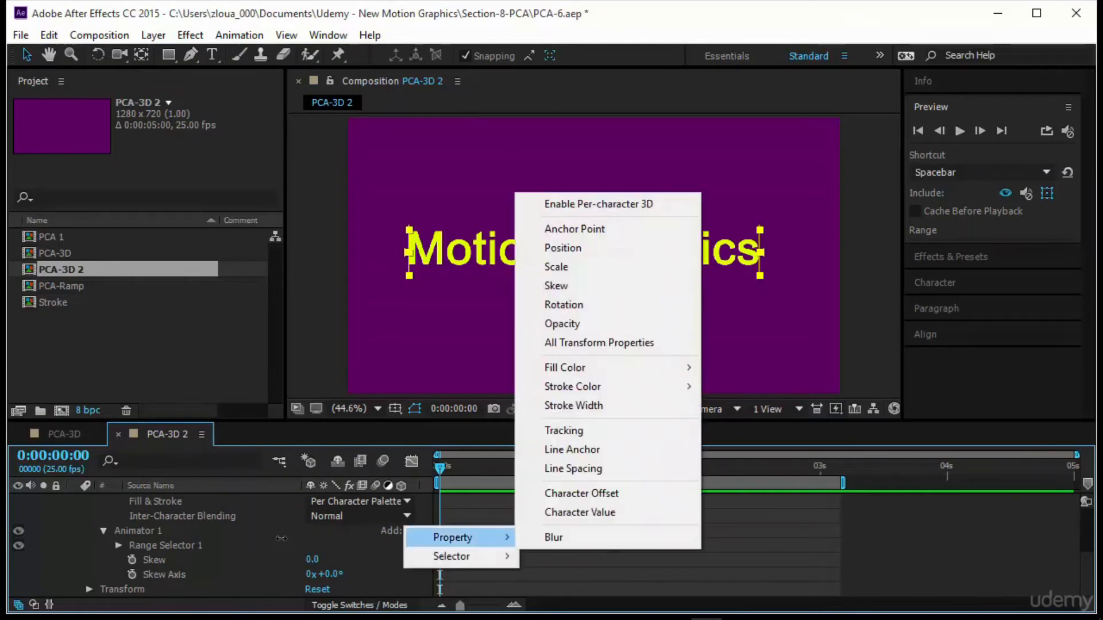
{"action": "left_click", "coordinate": [574, 229]}
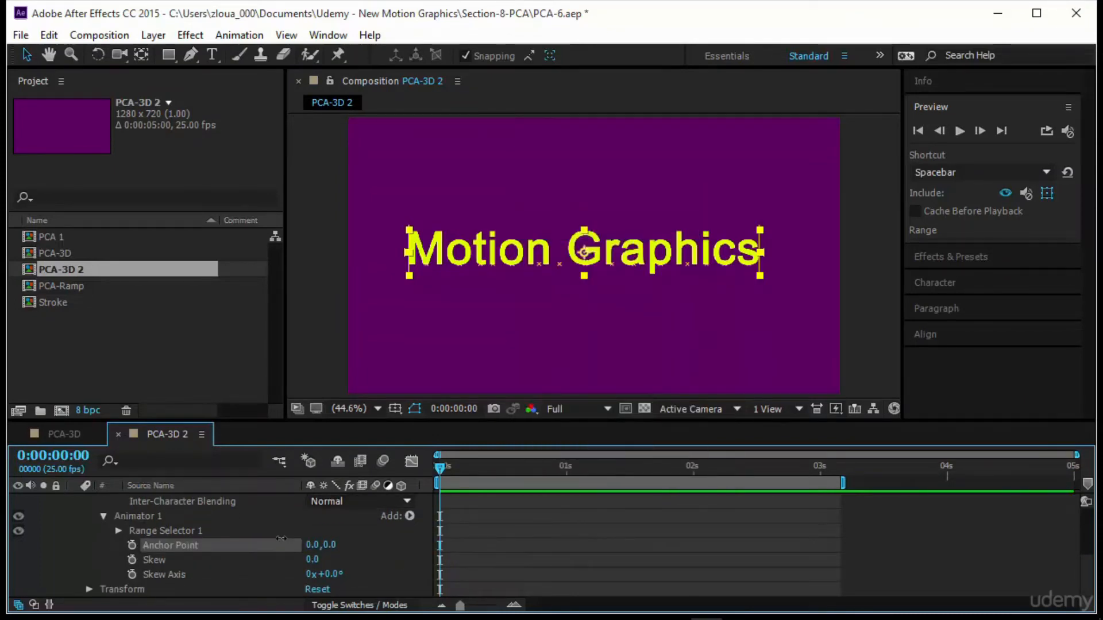
Step: Set Animator 1's Anchor Point to 0, -101 and Skew to 5, and compare the letters with their anchor points
{"action": "left_click_drag", "start_coordinate": [330, 544], "coordinate": [379, 544]}
{"action": "mouse_move", "coordinate": [281, 538]}
{"action": "left_mouse_down"}
{"action": "mouse_move", "coordinate": [351, 560]}
{"action": "mouse_move", "coordinate": [281, 539]}
{"action": "mouse_move", "coordinate": [281, 559]}
{"action": "mouse_move", "coordinate": [386, 560]}
{"action": "mouse_move", "coordinate": [336, 559]}
{"action": "left_mouse_up"}
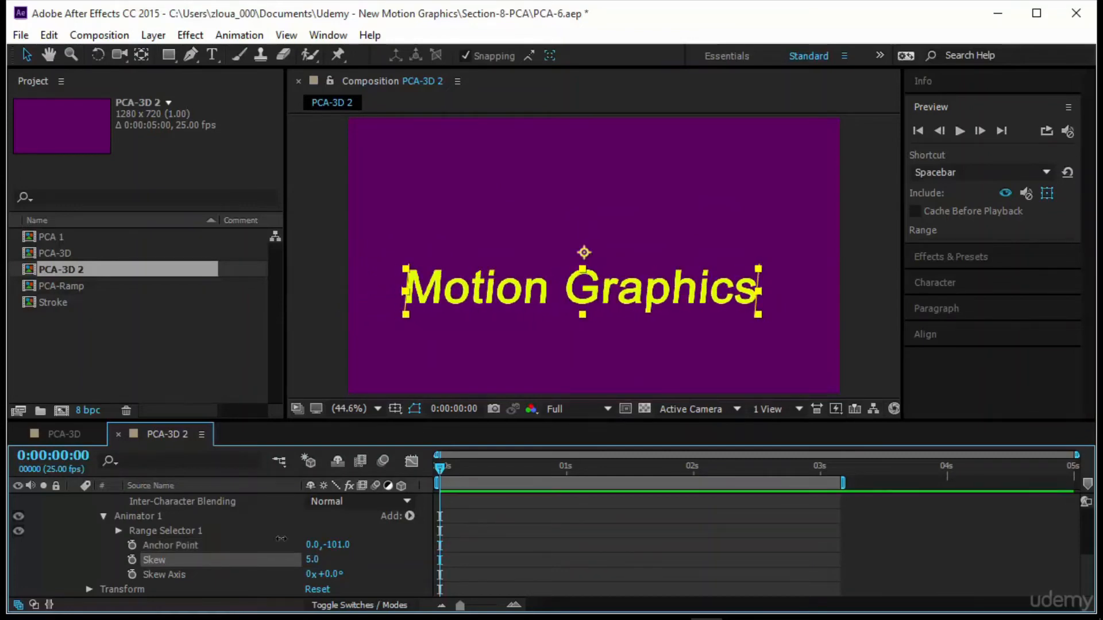
{"action": "scroll", "coordinate": [281, 539], "scroll_direction": "up", "scroll_amount": 2}
{"action": "scroll", "coordinate": [281, 539], "scroll_direction": "down", "scroll_amount": 2}
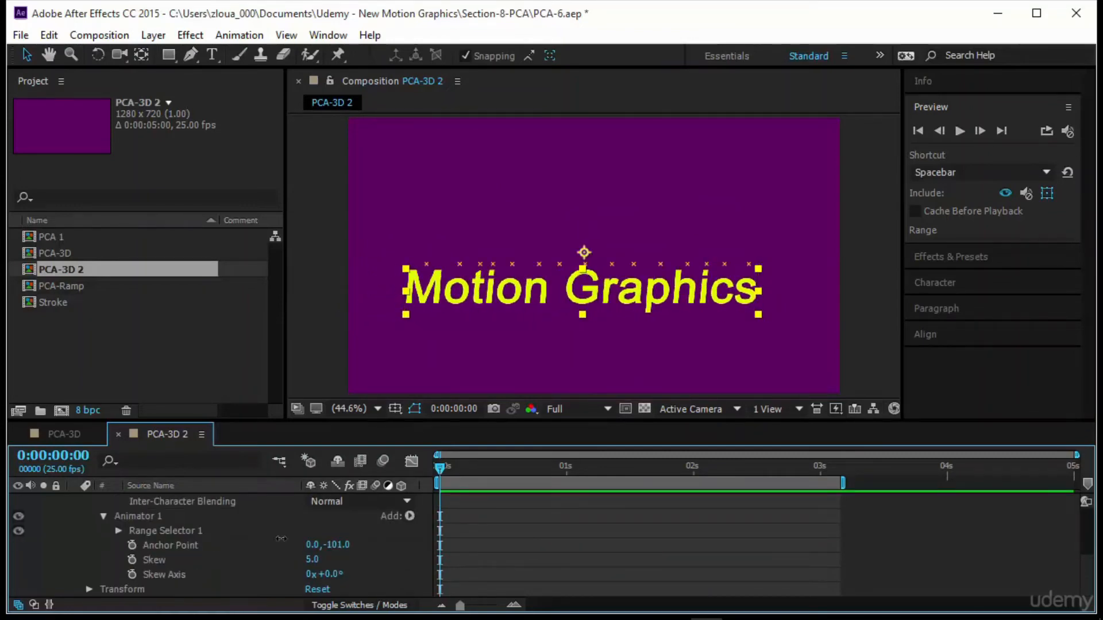
{"action": "left_click", "coordinate": [281, 539]}
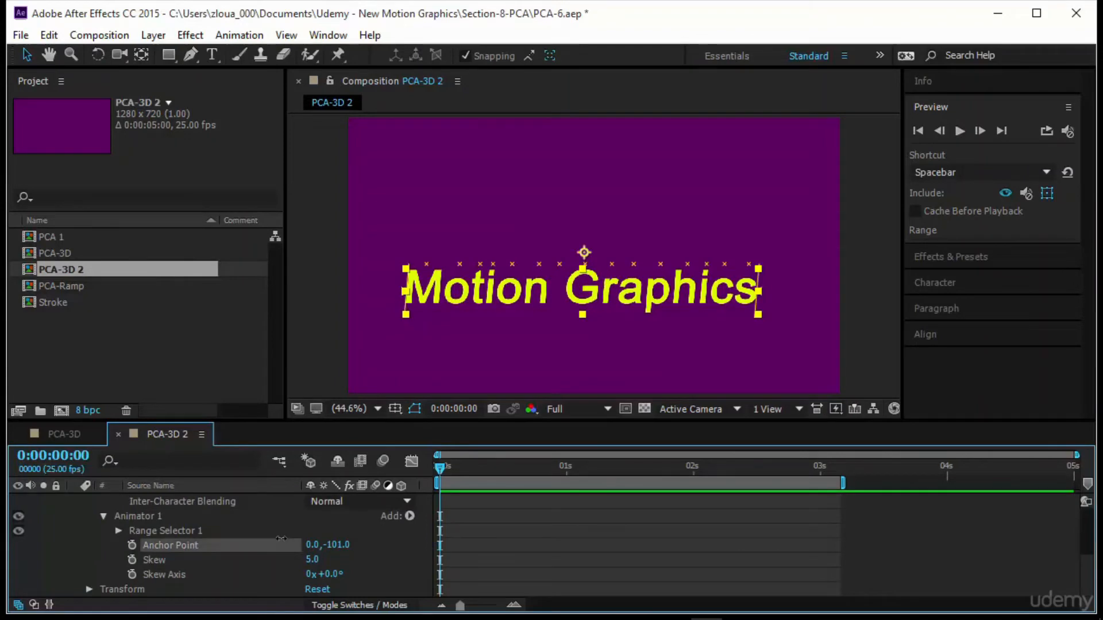
{"action": "scroll", "coordinate": [281, 539], "scroll_direction": "up", "scroll_amount": 2}
{"action": "scroll", "coordinate": [281, 539], "scroll_direction": "down", "scroll_amount": 2}
Step: Reset Animator 1's Skew to 0 and its Anchor Point Y value to 0
{"action": "left_click", "coordinate": [312, 560]}
{"action": "type", "text": "0"}
{"action": "key", "text": "Return"}
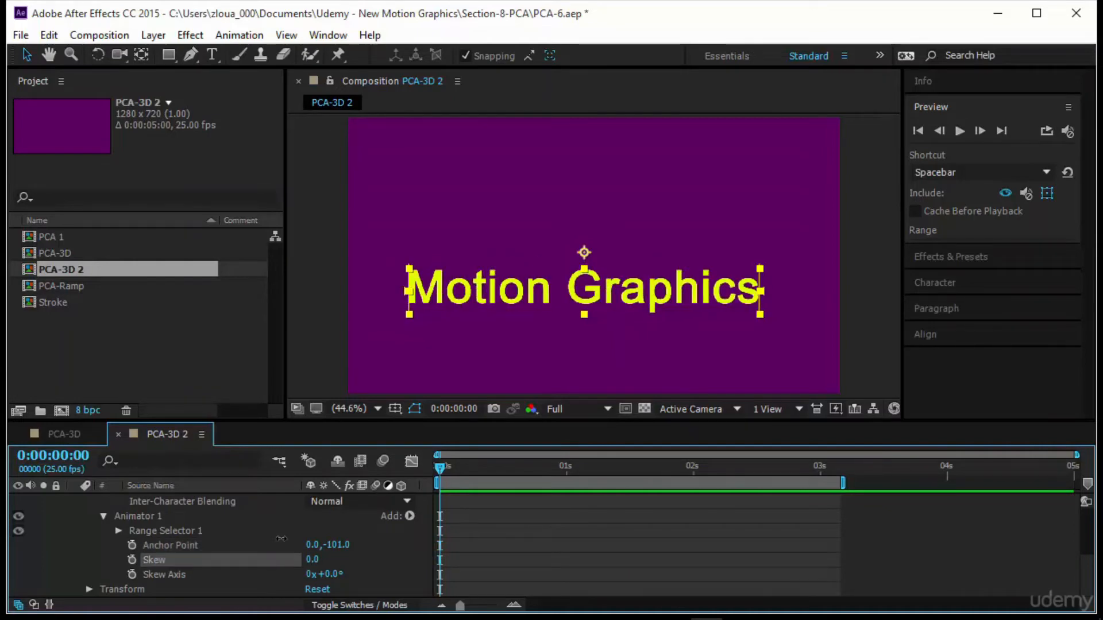
{"action": "left_click", "coordinate": [337, 545]}
{"action": "type", "text": "0"}
{"action": "key", "text": "Return"}
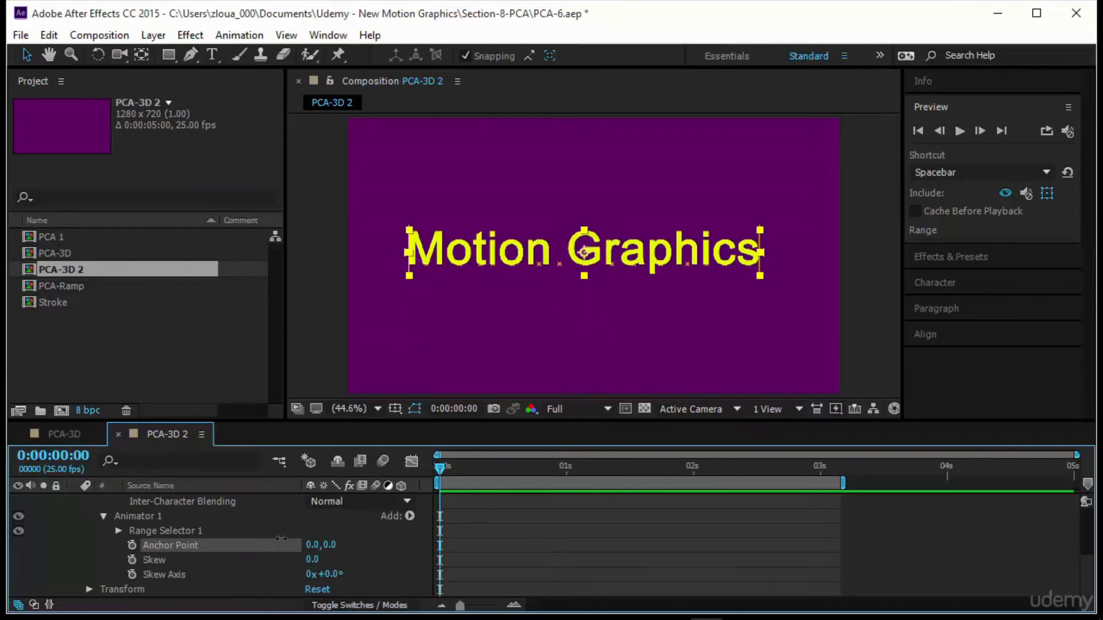
Step: Add a Rotation property to Animator 1
{"action": "left_click", "coordinate": [410, 516]}
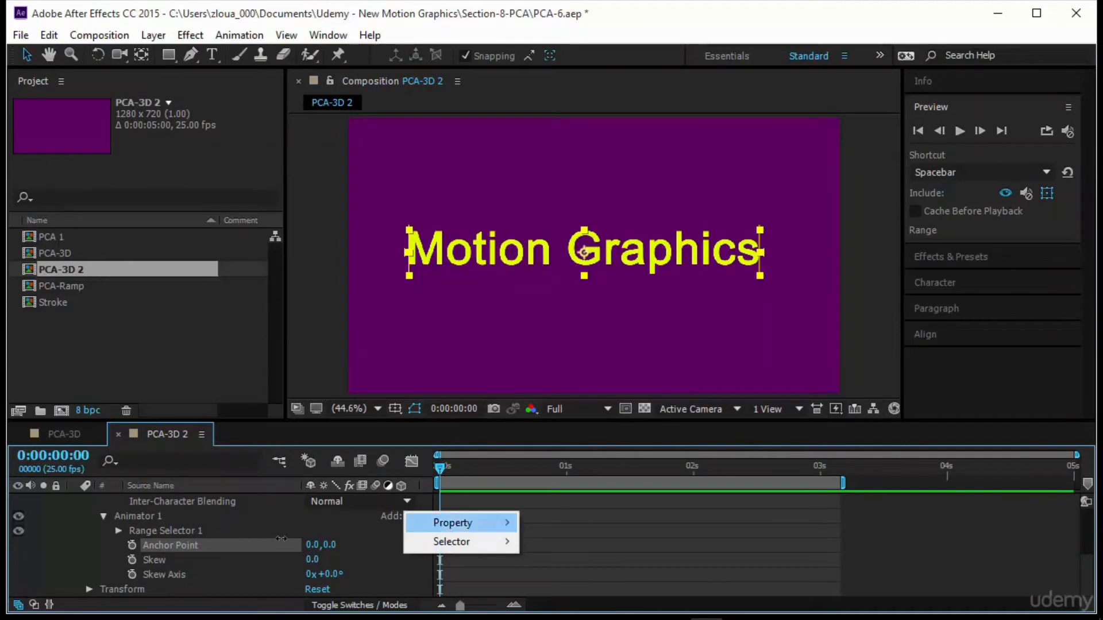
{"action": "mouse_move", "coordinate": [453, 523]}
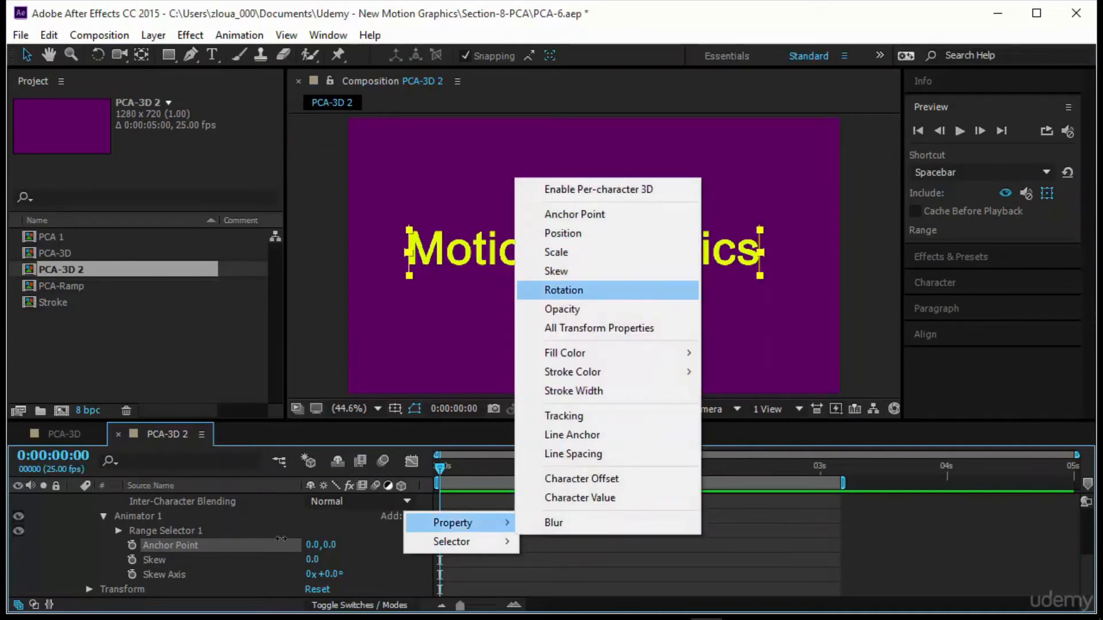
{"action": "left_click", "coordinate": [565, 291]}
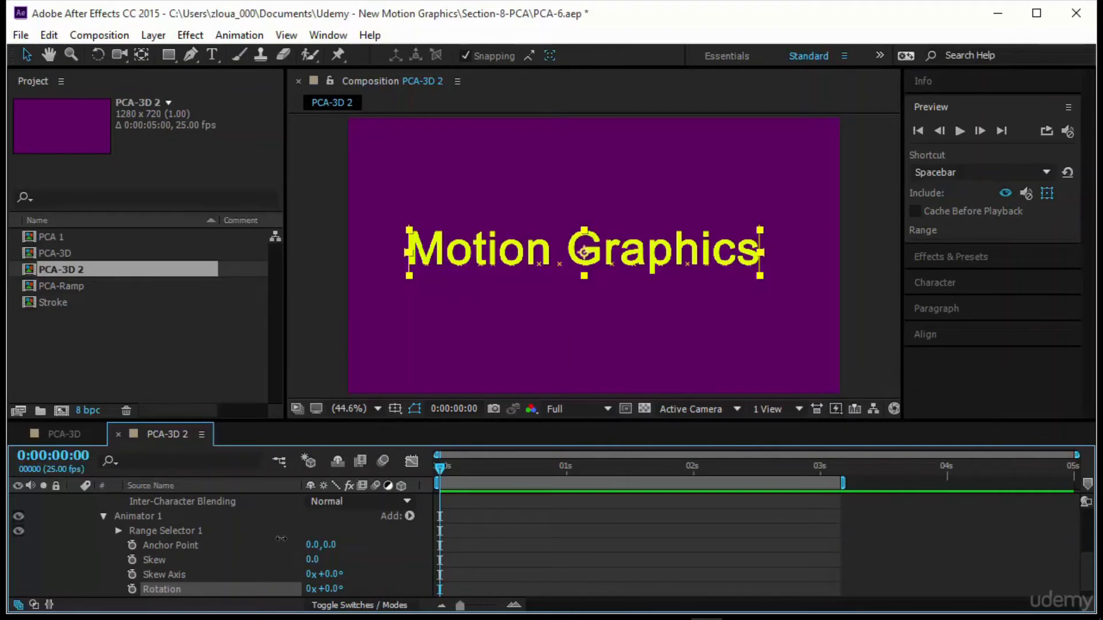
{"action": "scroll", "coordinate": [281, 538], "scroll_direction": "down", "scroll_amount": 1}
{"action": "scroll", "coordinate": [281, 538], "scroll_direction": "up", "scroll_amount": 3}
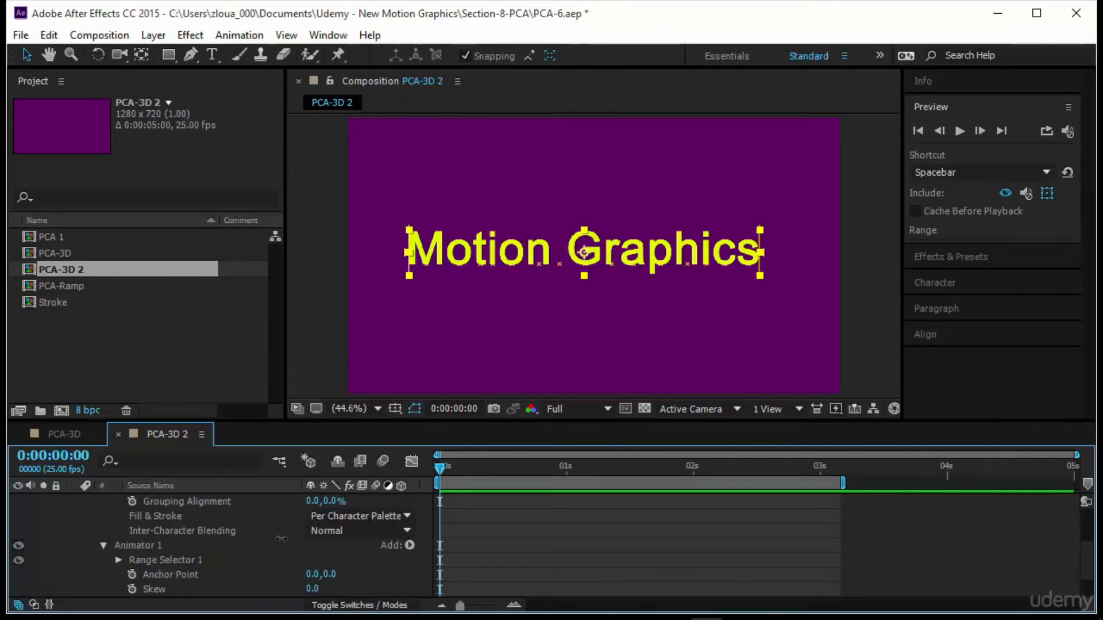
{"action": "scroll", "coordinate": [281, 538], "scroll_direction": "down", "scroll_amount": 3}
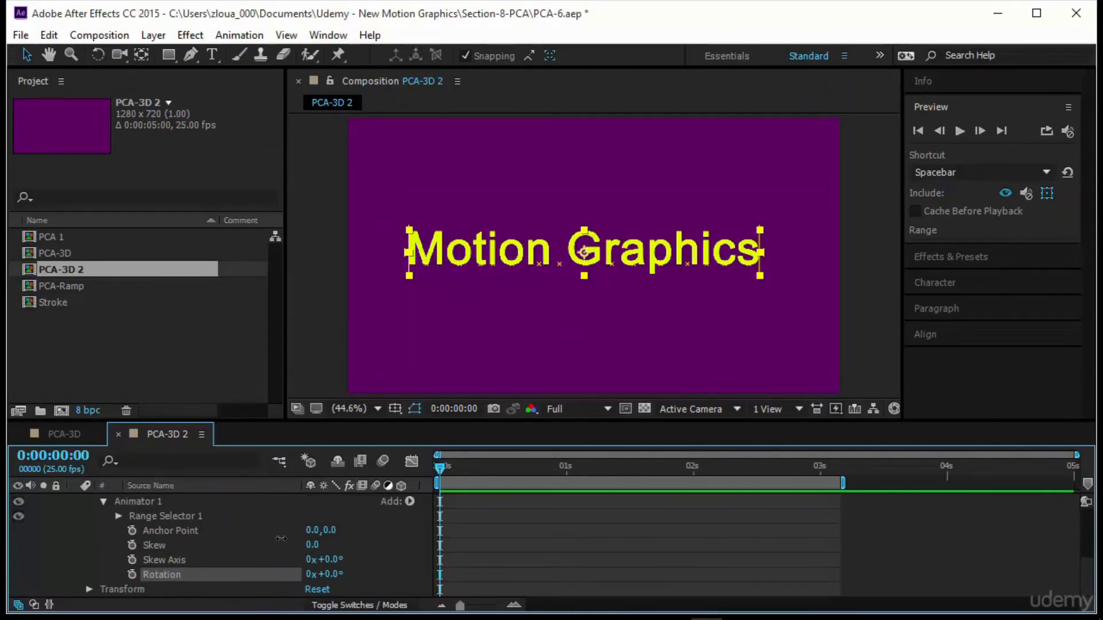
Step: Set Animator 1's Anchor Point to 0, 98 and turn the letters around their anchor points with Rotation at 1x+180°
{"action": "left_click_drag", "start_coordinate": [330, 530], "coordinate": [366, 530]}
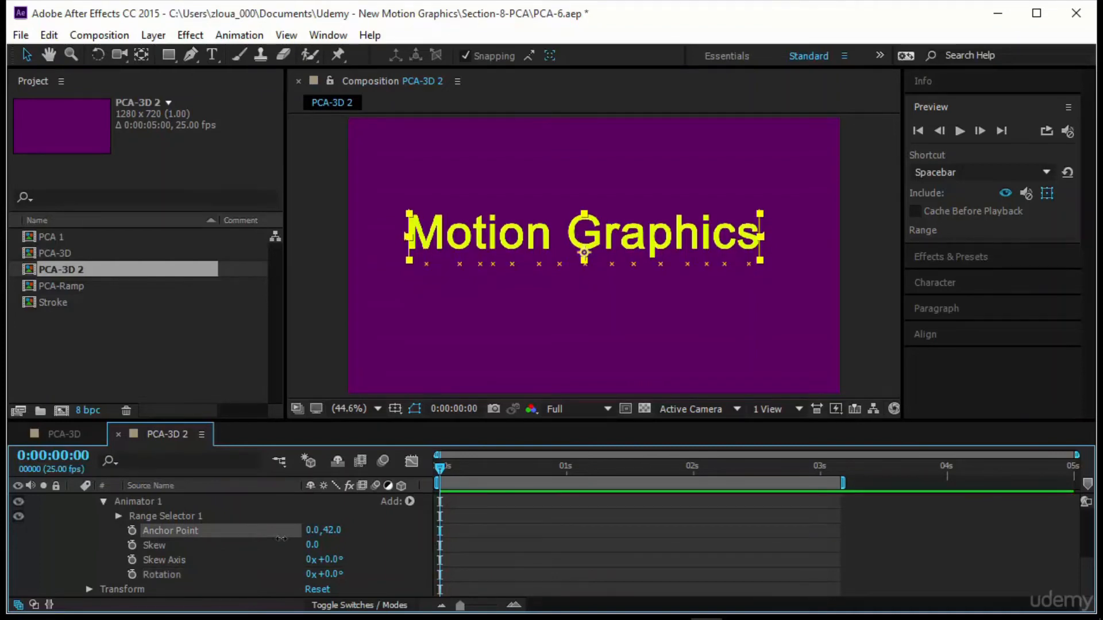
{"action": "left_click_drag", "start_coordinate": [332, 574], "coordinate": [464, 575]}
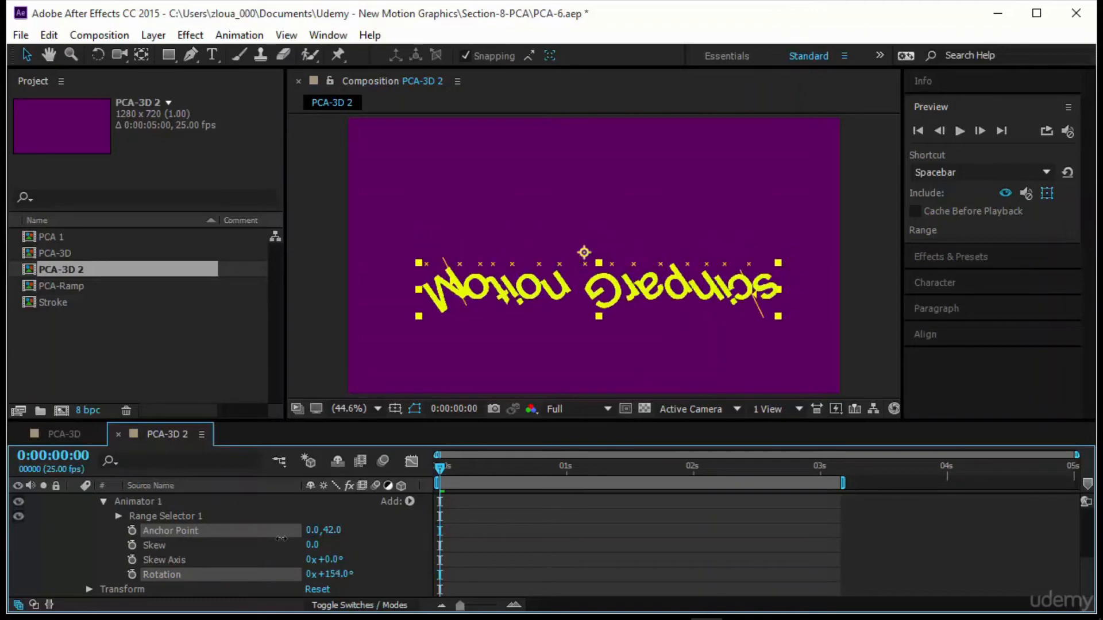
{"action": "left_click_drag", "start_coordinate": [281, 538], "coordinate": [381, 530]}
{"action": "left_click_drag", "start_coordinate": [338, 575], "coordinate": [378, 575]}
{"action": "left_click_drag", "start_coordinate": [281, 538], "coordinate": [281, 539]}
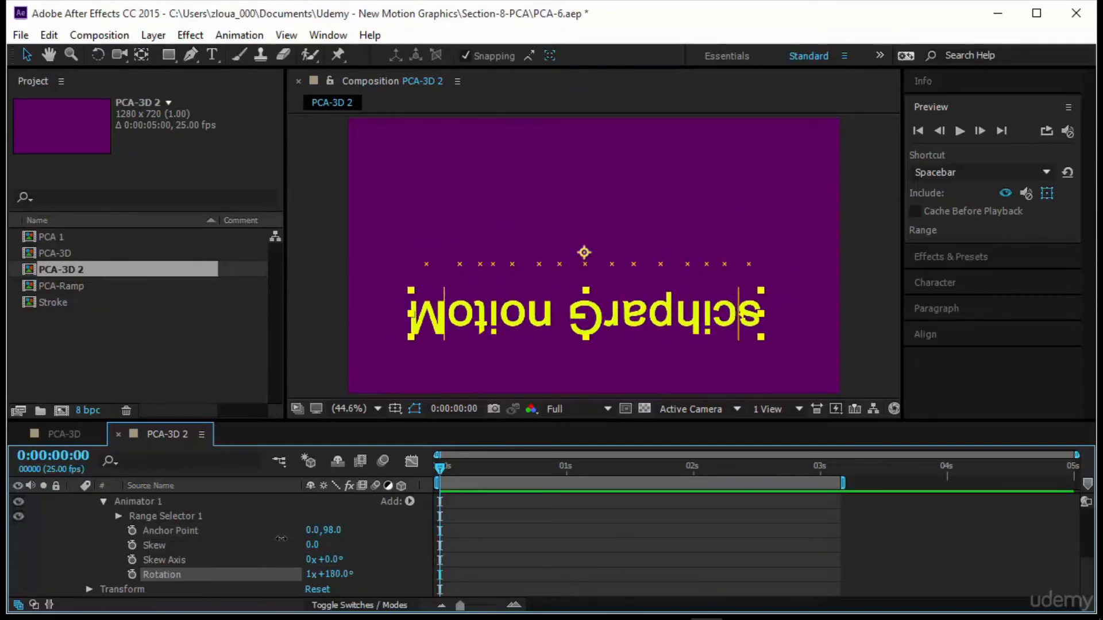
Step: Move the text toward the composition's lower edge and set Animator 1's Rotation to 1x+23°
{"action": "left_click_drag", "start_coordinate": [586, 314], "coordinate": [588, 424]}
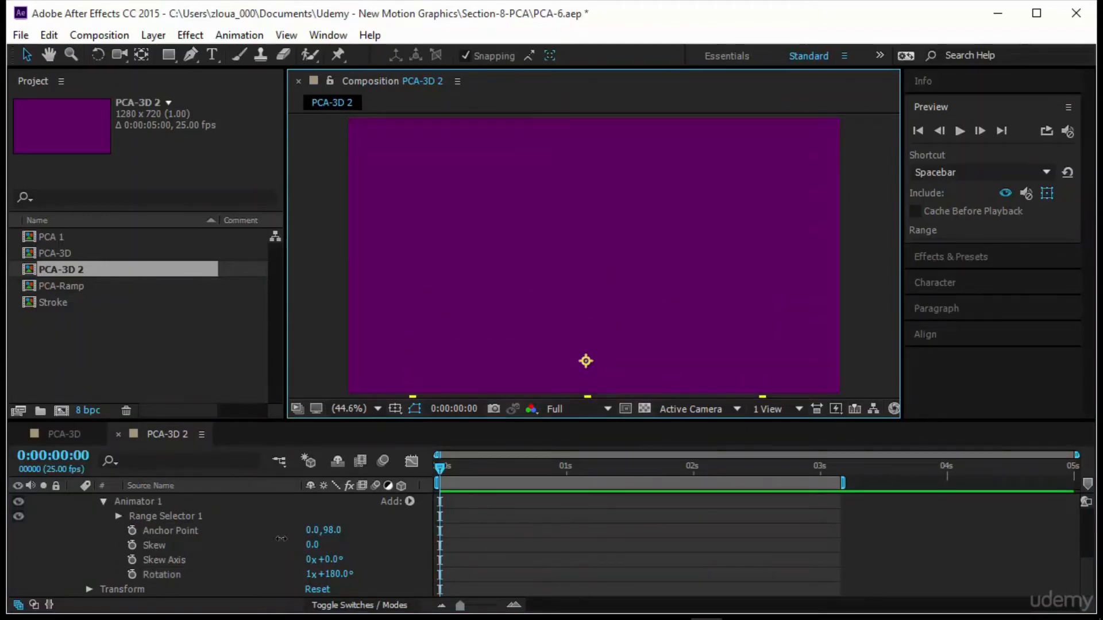
{"action": "mouse_move", "coordinate": [330, 575]}
{"action": "left_mouse_down"}
{"action": "mouse_move", "coordinate": [174, 575]}
{"action": "mouse_move", "coordinate": [287, 575]}
{"action": "mouse_move", "coordinate": [206, 575]}
{"action": "left_mouse_up"}
{"action": "scroll", "coordinate": [281, 538], "scroll_direction": "up", "scroll_amount": 1}
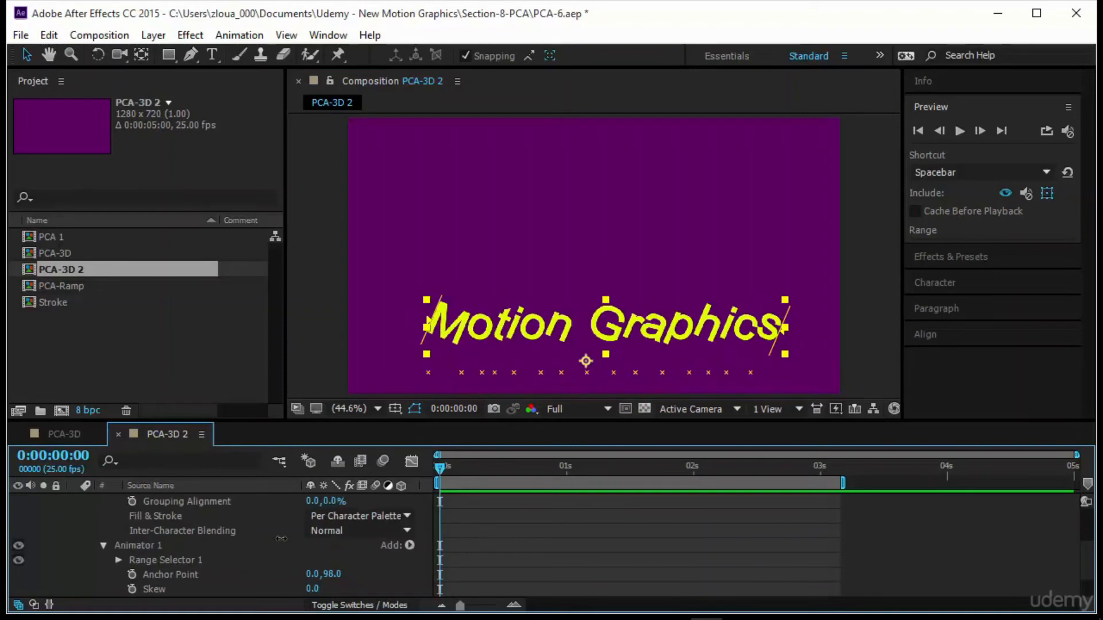
{"action": "scroll", "coordinate": [281, 538], "scroll_direction": "down", "scroll_amount": 1}
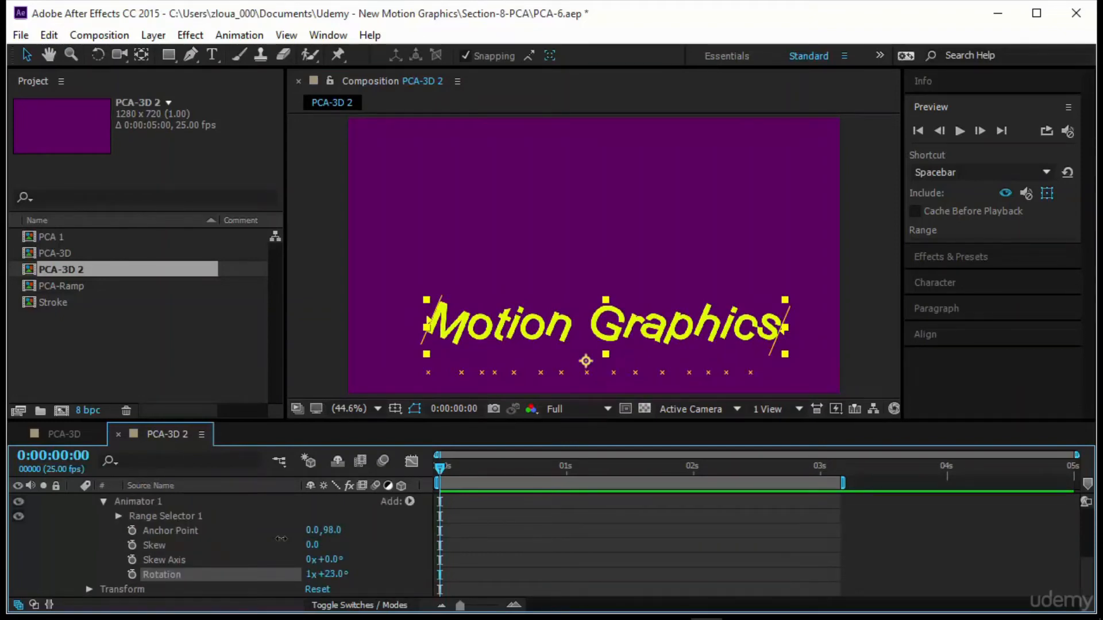
Step: Reset Animator 1's Rotation to 0x+0°
{"action": "left_click", "coordinate": [309, 574]}
{"action": "type", "text": "0"}
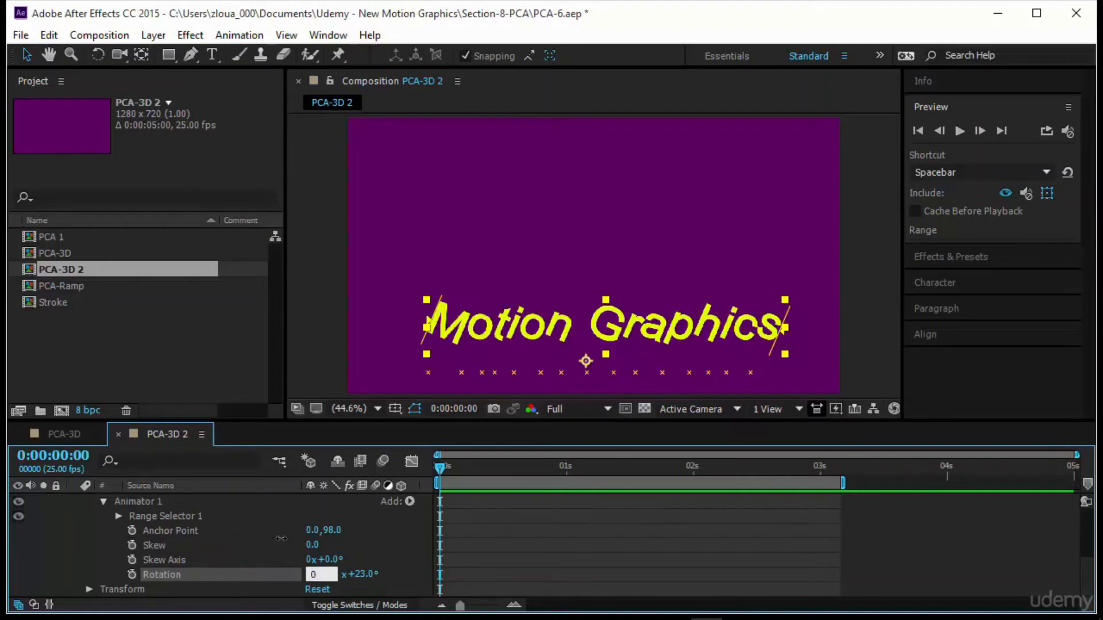
{"action": "key", "text": "Tab"}
{"action": "type", "text": "0"}
{"action": "key", "text": "Return"}
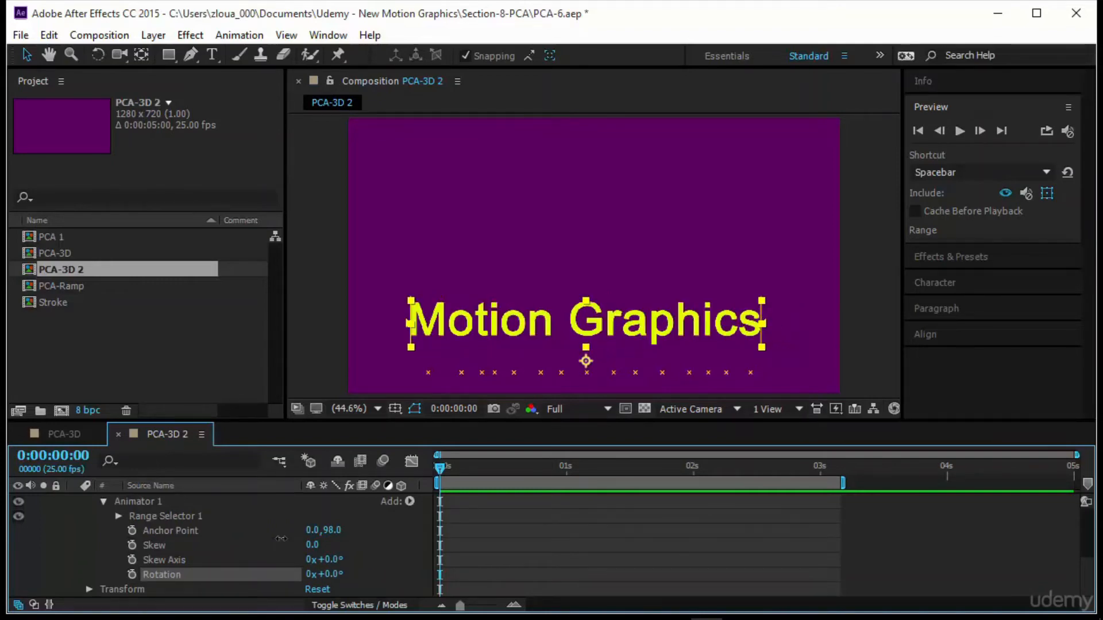
Step: Move the text back up to the middle of the frame and set Animator 1's Anchor Point to -92, 64
{"action": "left_click_drag", "start_coordinate": [586, 324], "coordinate": [584, 250]}
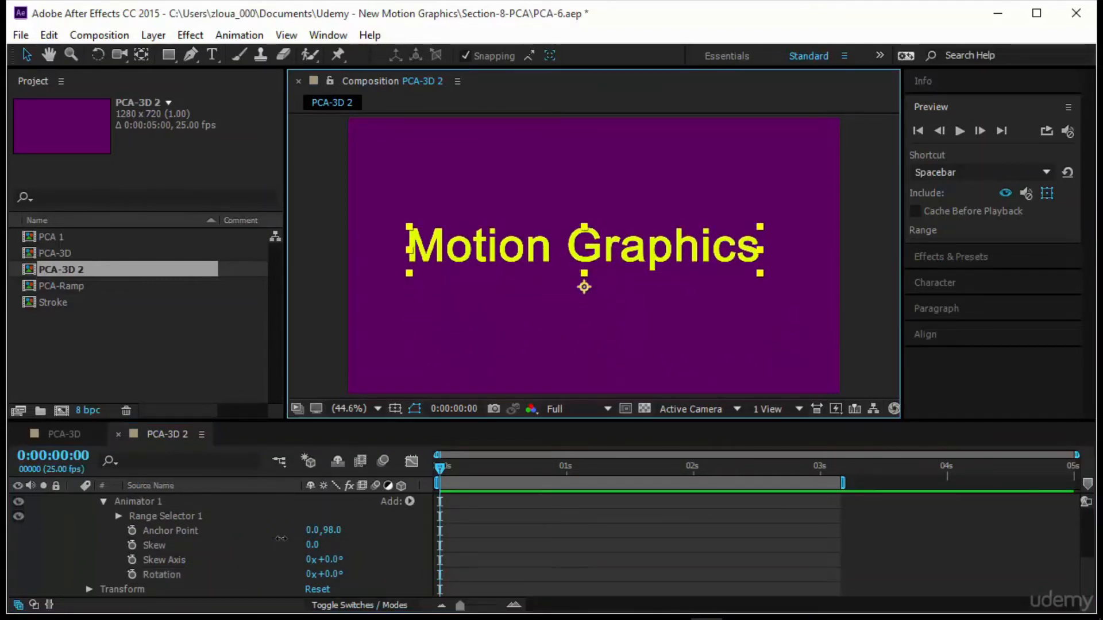
{"action": "left_click_drag", "start_coordinate": [311, 531], "coordinate": [272, 531]}
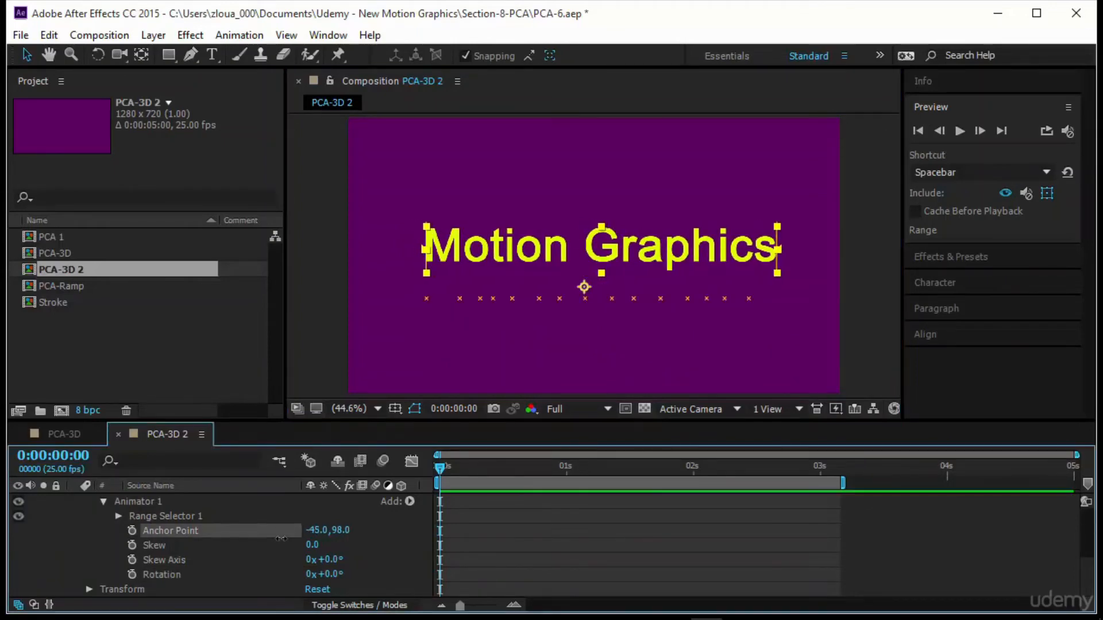
{"action": "mouse_move", "coordinate": [341, 531]}
{"action": "left_mouse_down"}
{"action": "mouse_move", "coordinate": [370, 530]}
{"action": "mouse_move", "coordinate": [275, 531]}
{"action": "left_mouse_up"}
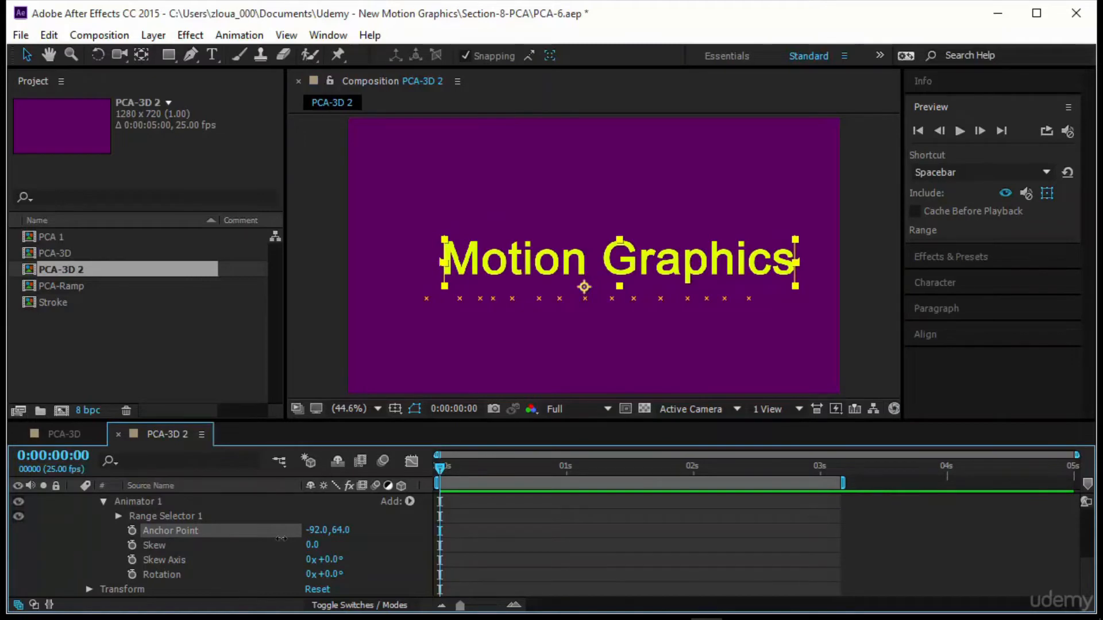
Step: Set the horizontal Grouping Alignment to -258% and Animator 1's Rotation to 316°
{"action": "scroll", "coordinate": [281, 539], "scroll_direction": "up", "scroll_amount": 3}
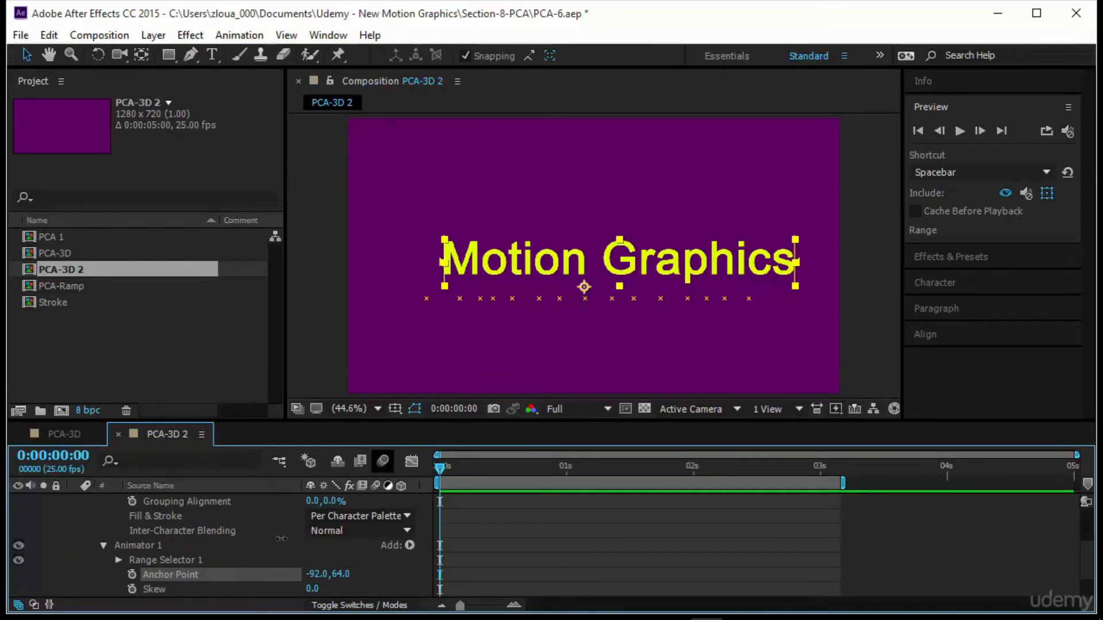
{"action": "left_click_drag", "start_coordinate": [312, 501], "coordinate": [144, 502]}
{"action": "left_click_drag", "start_coordinate": [281, 538], "coordinate": [281, 539]}
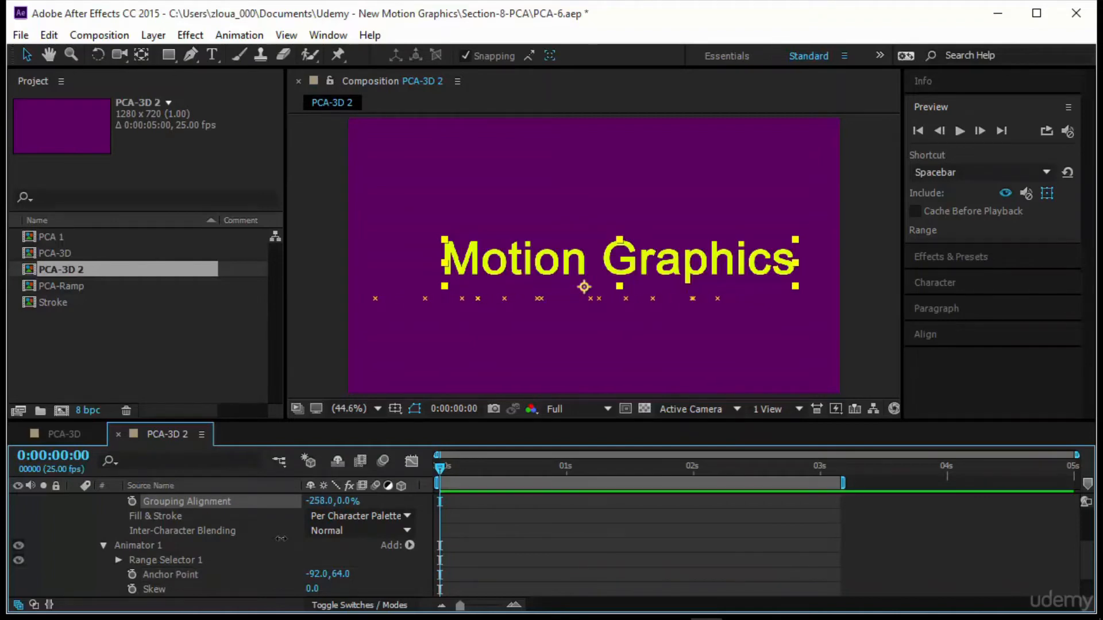
{"action": "scroll", "coordinate": [281, 538], "scroll_direction": "down", "scroll_amount": 1}
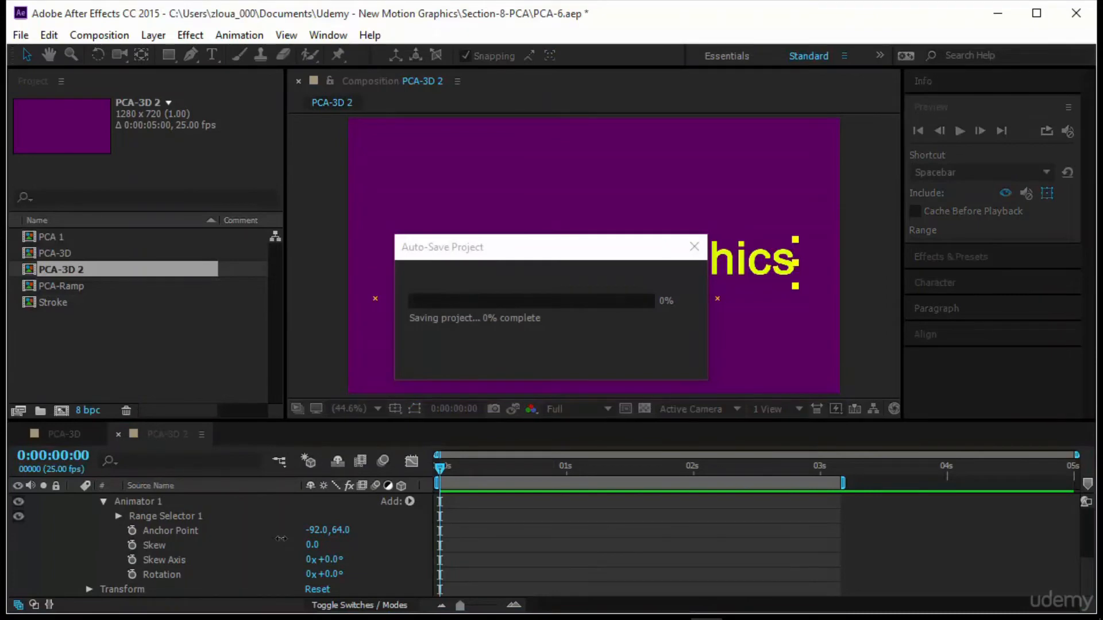
{"action": "left_click_drag", "start_coordinate": [331, 575], "coordinate": [603, 575]}
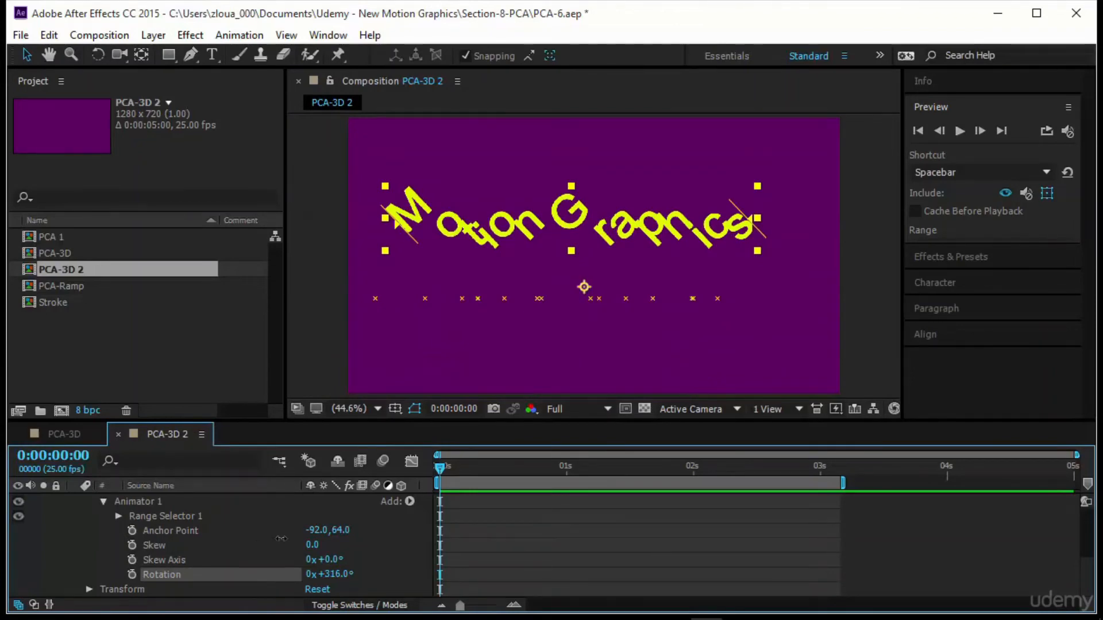
Step: Shift the letters' anchor points by setting the horizontal Grouping Alignment to 141%
{"action": "scroll", "coordinate": [281, 539], "scroll_direction": "up", "scroll_amount": 1}
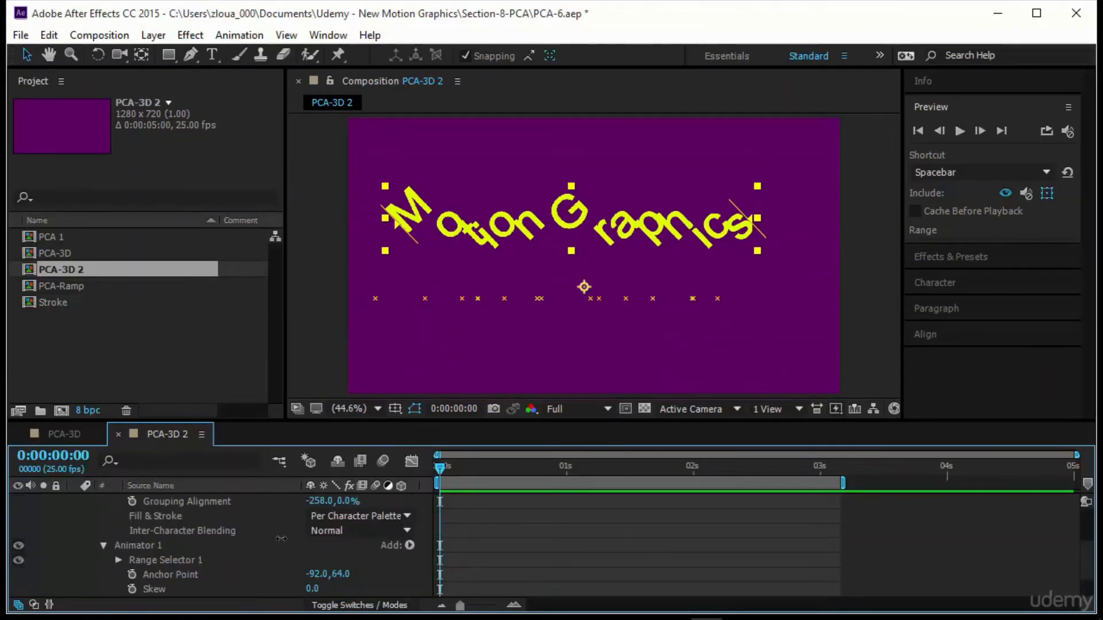
{"action": "left_click_drag", "start_coordinate": [320, 501], "coordinate": [362, 502]}
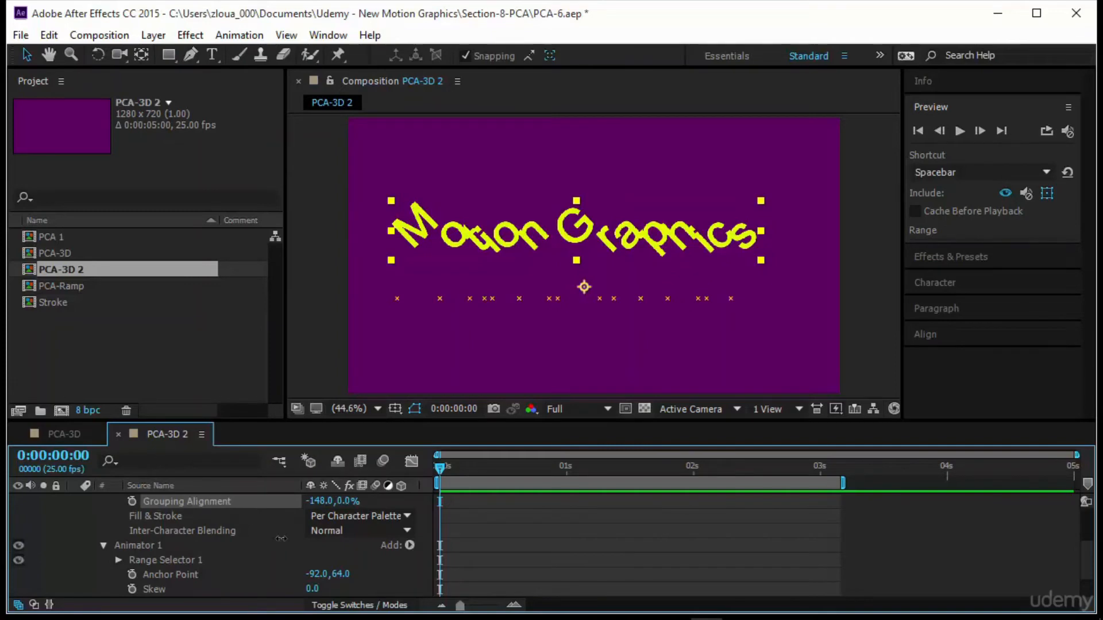
{"action": "left_click_drag", "start_coordinate": [362, 501], "coordinate": [474, 502]}
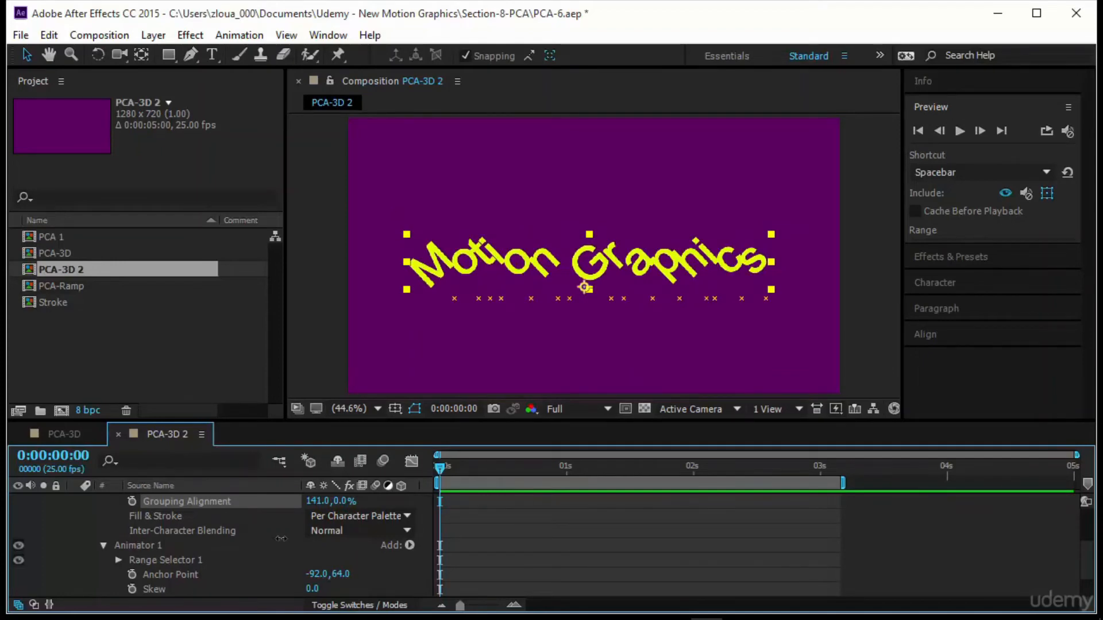
Step: Browse the 3D Text presets in the Text category of the Animation Presets
{"action": "left_click", "coordinate": [950, 257]}
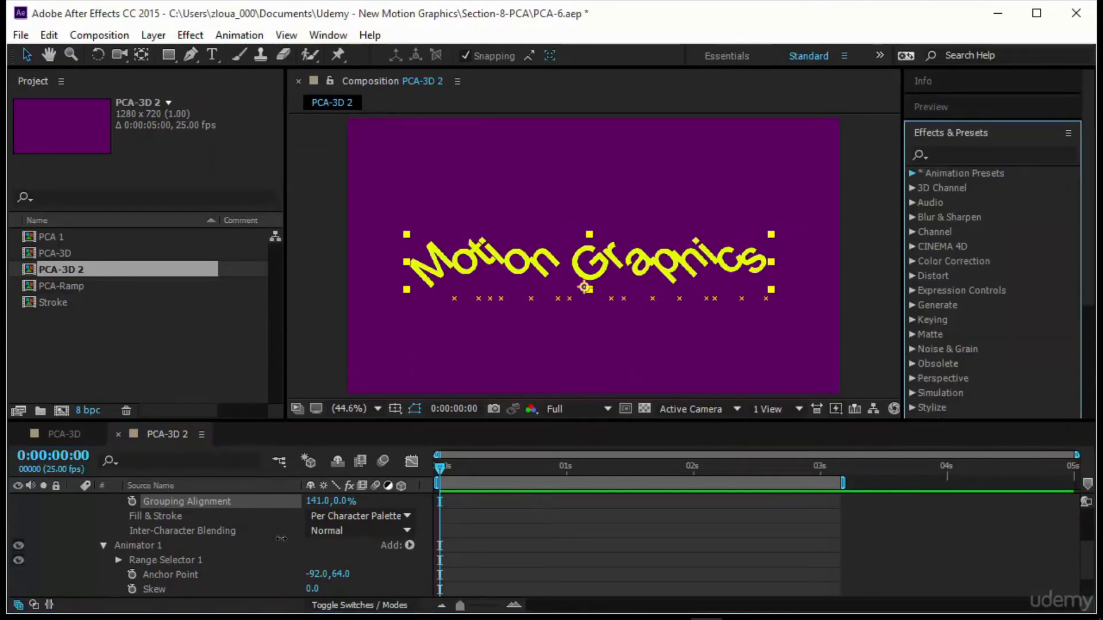
{"action": "left_click", "coordinate": [912, 173]}
{"action": "scroll", "coordinate": [992, 270], "scroll_direction": "down", "scroll_amount": 1}
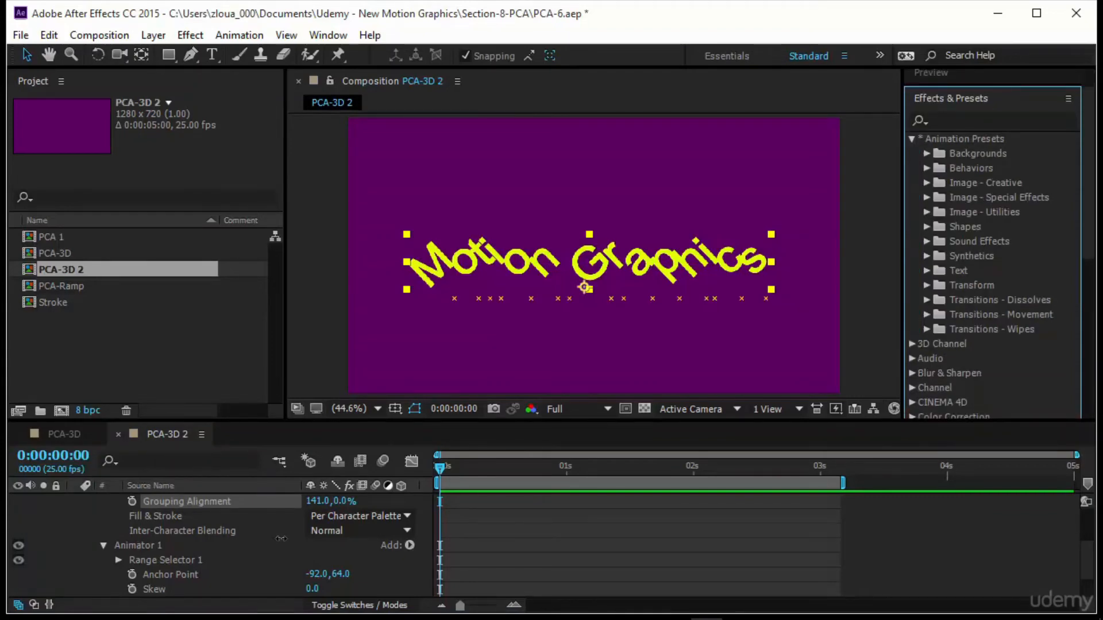
{"action": "left_click", "coordinate": [927, 271]}
{"action": "scroll", "coordinate": [992, 270], "scroll_direction": "down", "scroll_amount": 1}
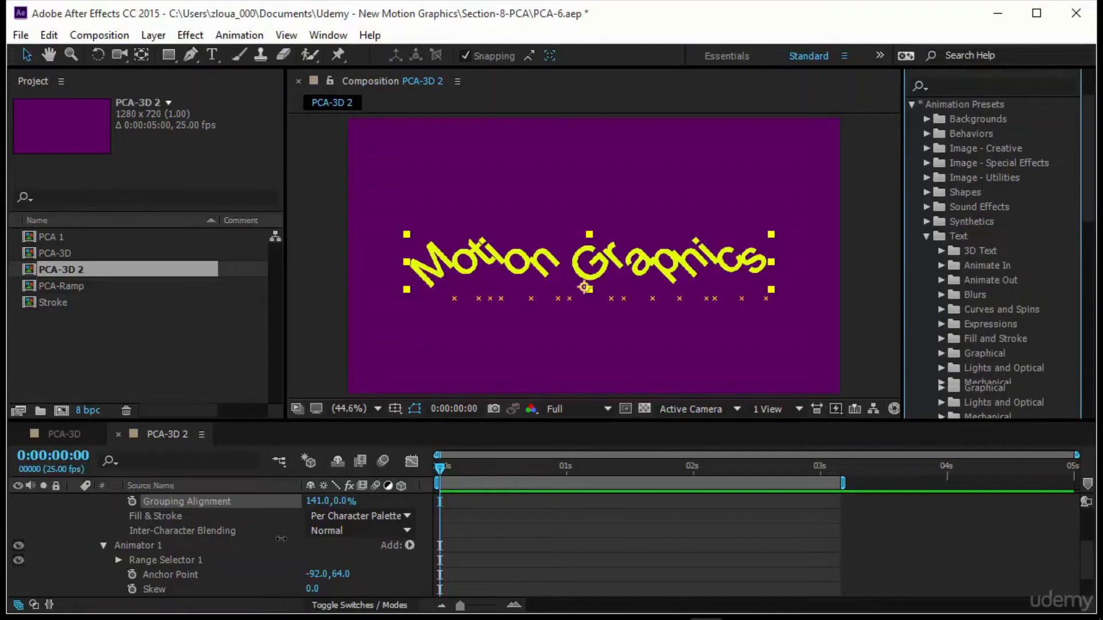
{"action": "left_click", "coordinate": [942, 250]}
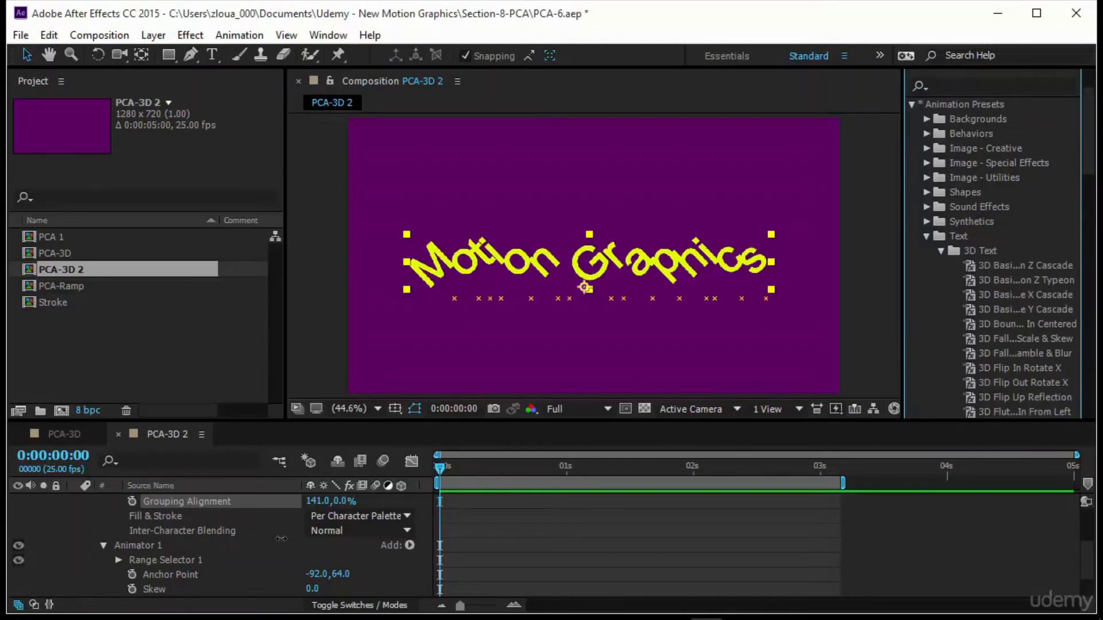
{"action": "scroll", "coordinate": [992, 270], "scroll_direction": "down", "scroll_amount": 2}
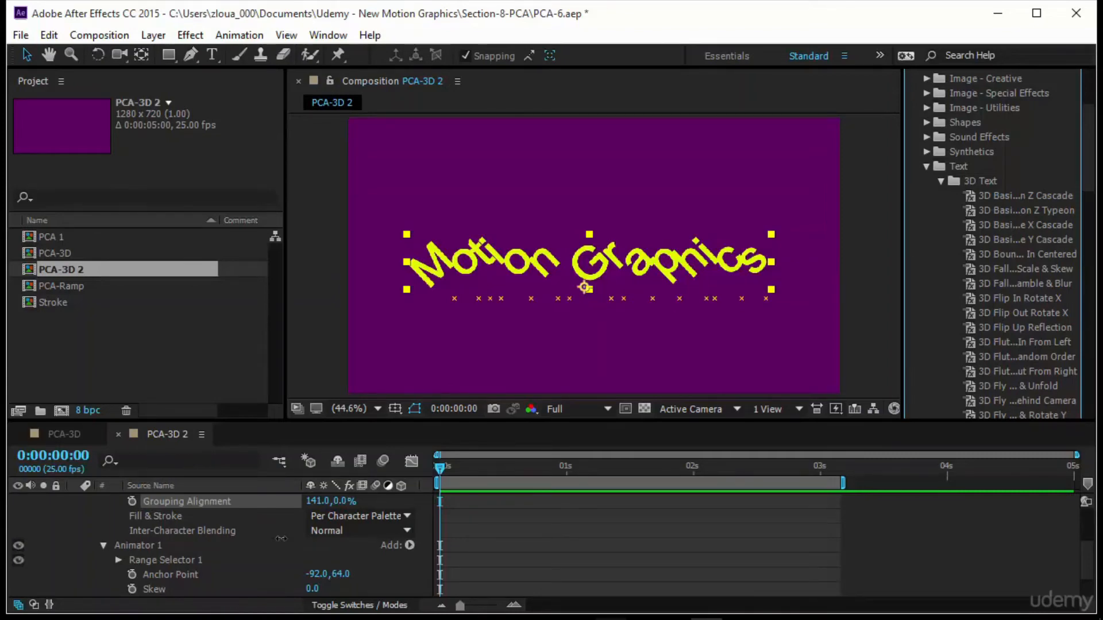
Step: Delete Animator 1 from the text layer and move the text to the middle of the composition
{"action": "scroll", "coordinate": [281, 538], "scroll_direction": "up", "scroll_amount": 3}
{"action": "scroll", "coordinate": [281, 538], "scroll_direction": "down", "scroll_amount": 3}
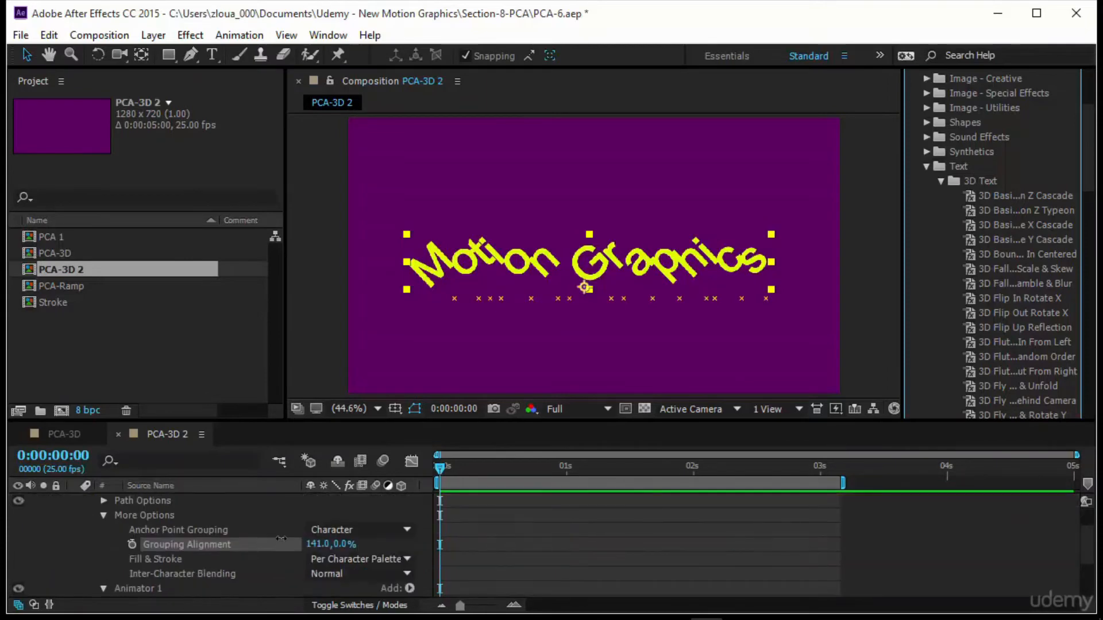
{"action": "left_click", "coordinate": [281, 539]}
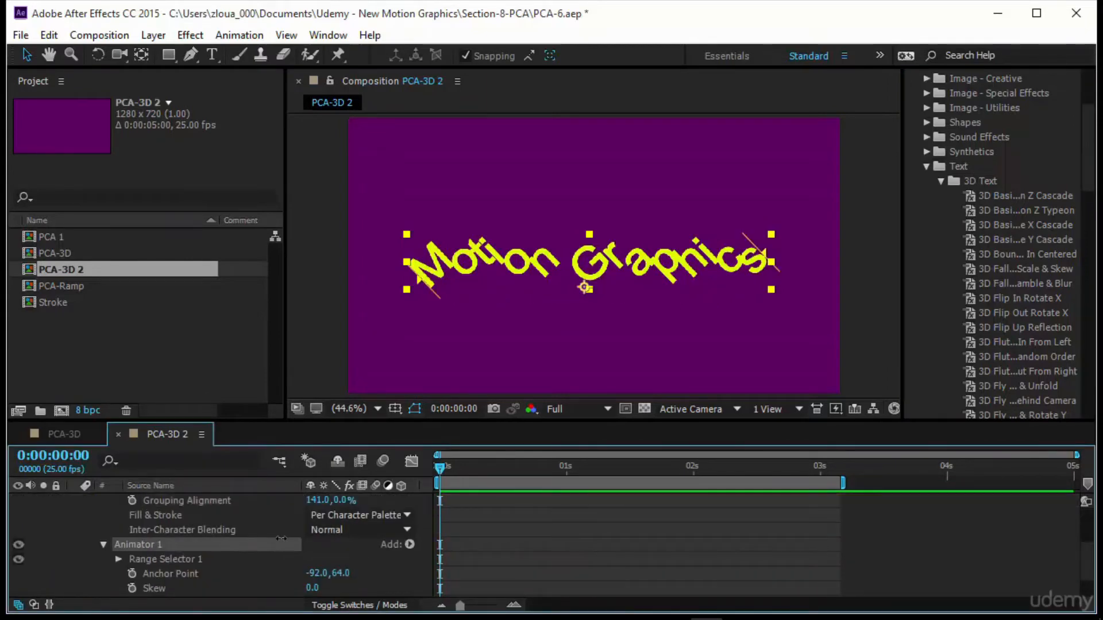
{"action": "key", "text": "Delete"}
{"action": "left_click_drag", "start_coordinate": [583, 286], "coordinate": [582, 259]}
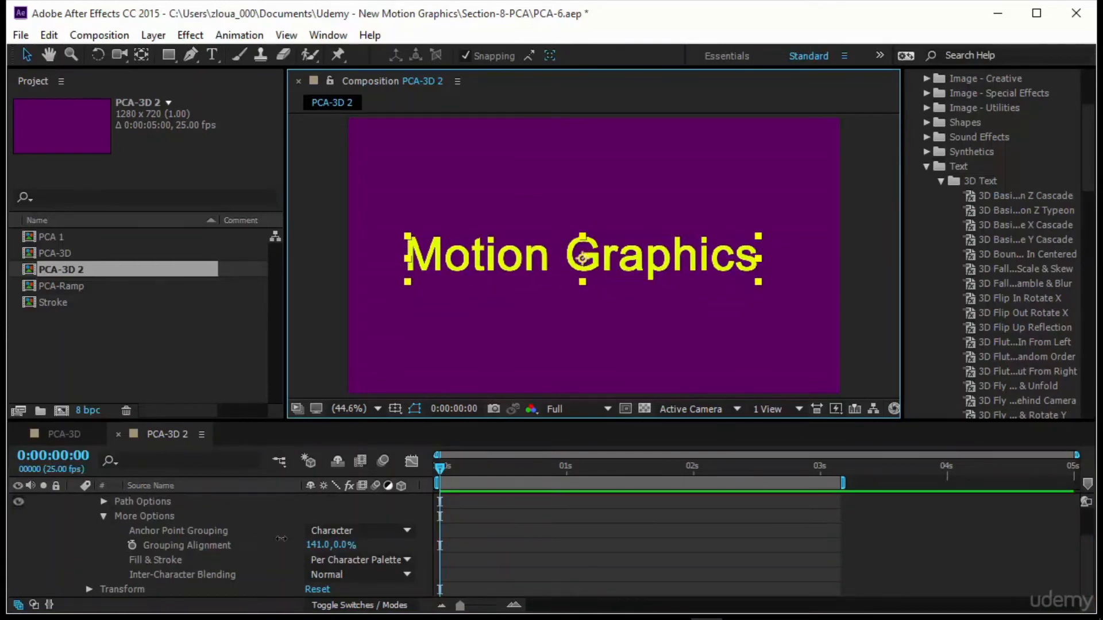
Step: Keyframe the text's Position from off the frame's left edge (-471.5, 365.5) at 0 seconds to the middle (609.6, 365.5) at 0:00:01:00
{"action": "scroll", "coordinate": [281, 539], "scroll_direction": "up", "scroll_amount": 3}
{"action": "key", "text": "p"}
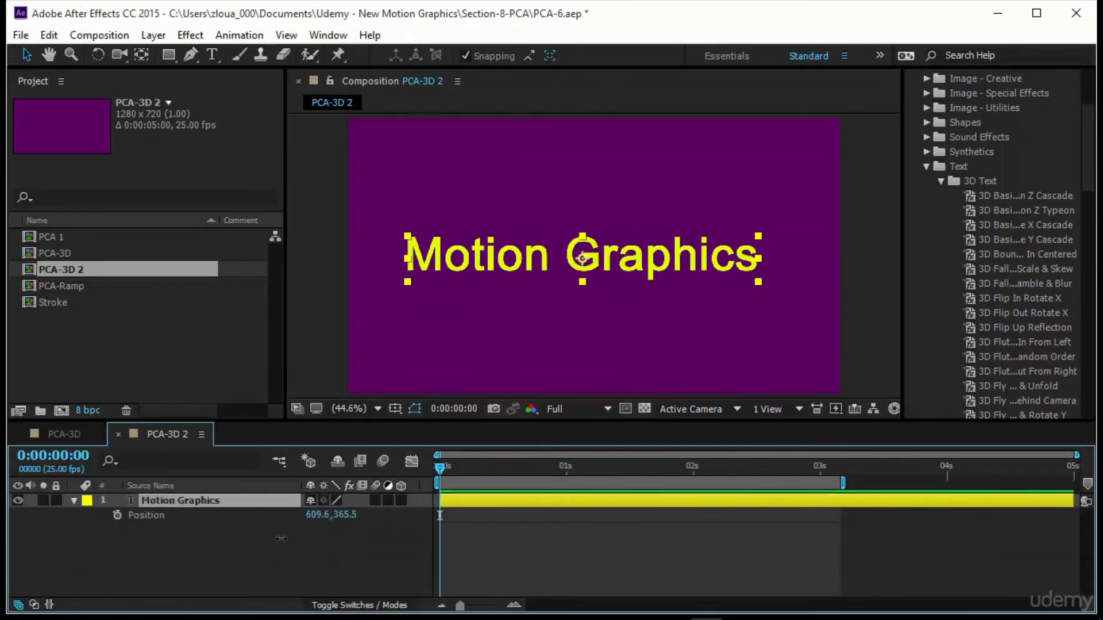
{"action": "left_click", "coordinate": [117, 516]}
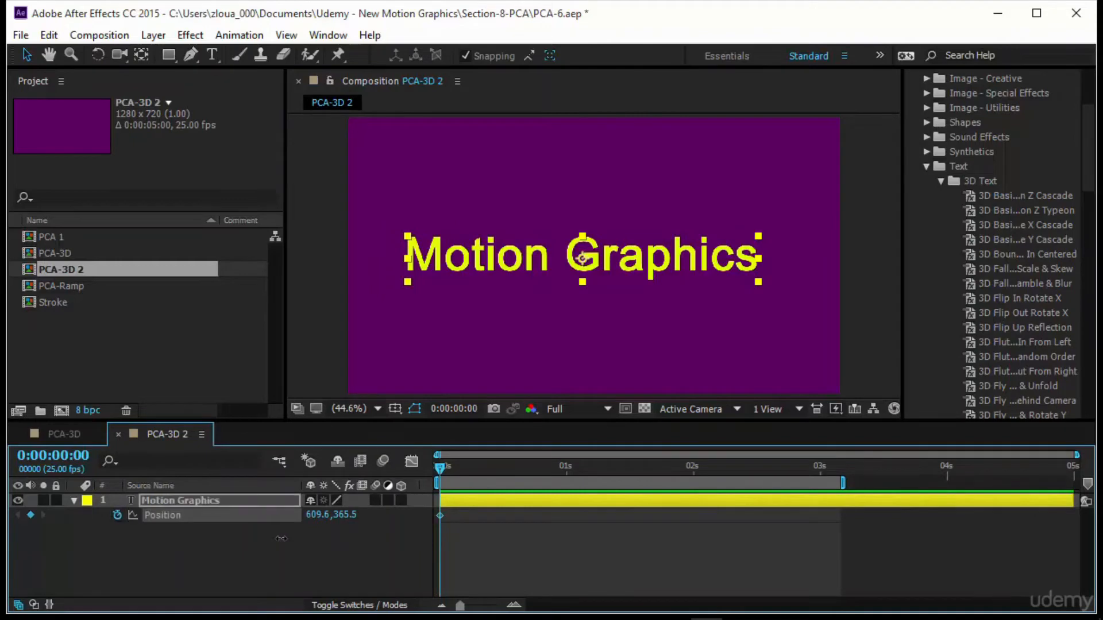
{"action": "left_click_drag", "start_coordinate": [582, 259], "coordinate": [167, 258]}
{"action": "mouse_move", "coordinate": [440, 467]}
{"action": "left_mouse_down"}
{"action": "mouse_move", "coordinate": [698, 467]}
{"action": "mouse_move", "coordinate": [566, 467]}
{"action": "left_mouse_up"}
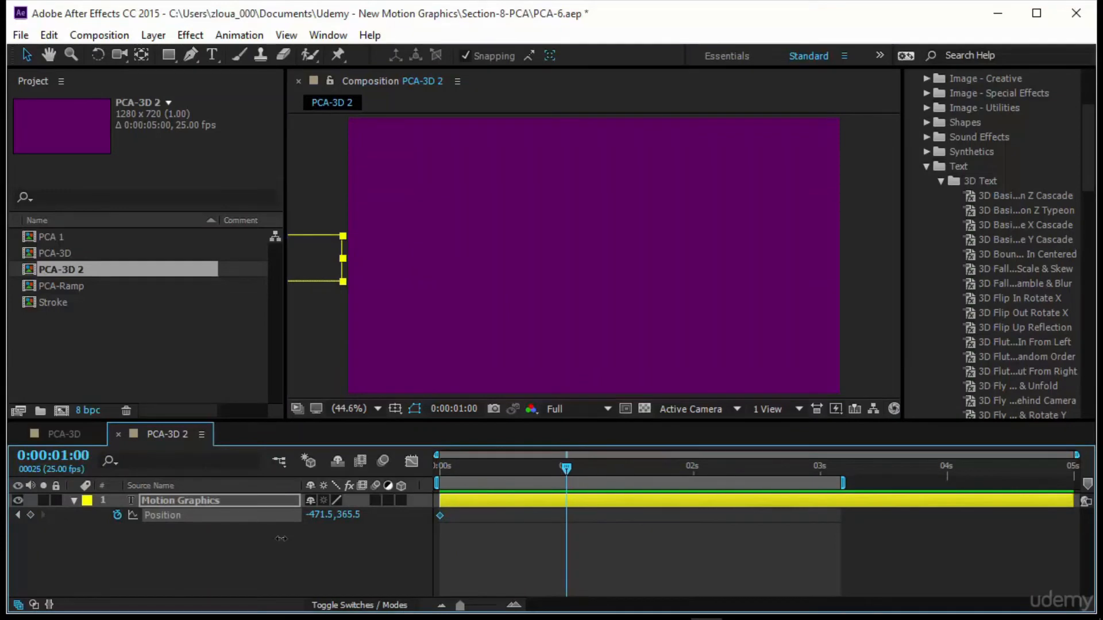
{"action": "left_click_drag", "start_coordinate": [330, 259], "coordinate": [746, 258]}
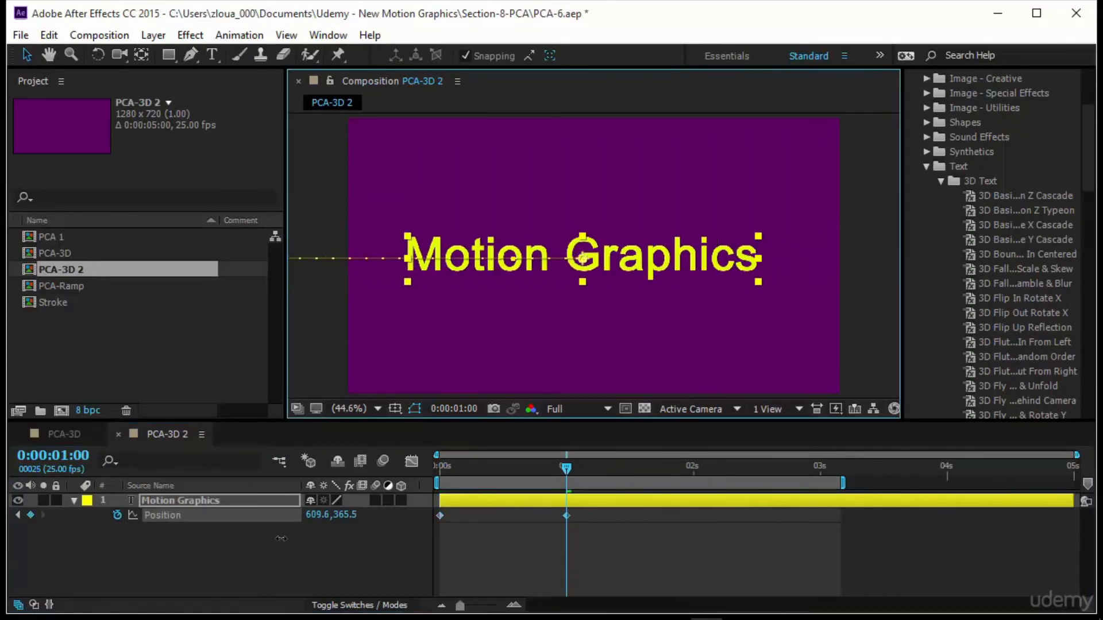
Step: Add a Skew animator to the "Motion Graphics" text layer in PCA-3D 2
{"action": "left_click", "coordinate": [75, 501]}
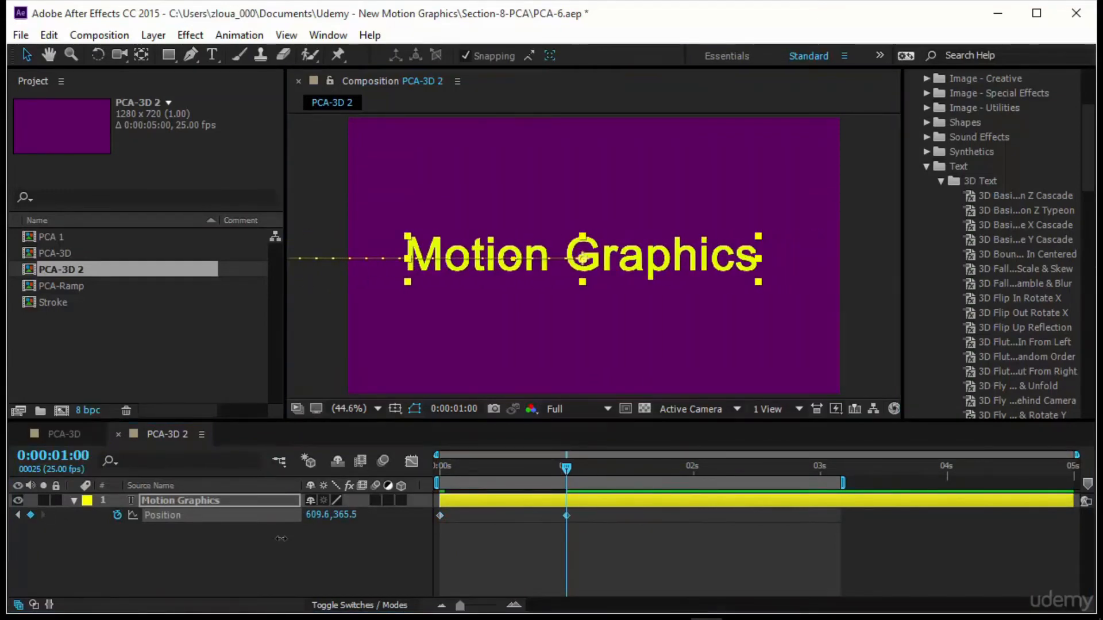
{"action": "left_click", "coordinate": [74, 501]}
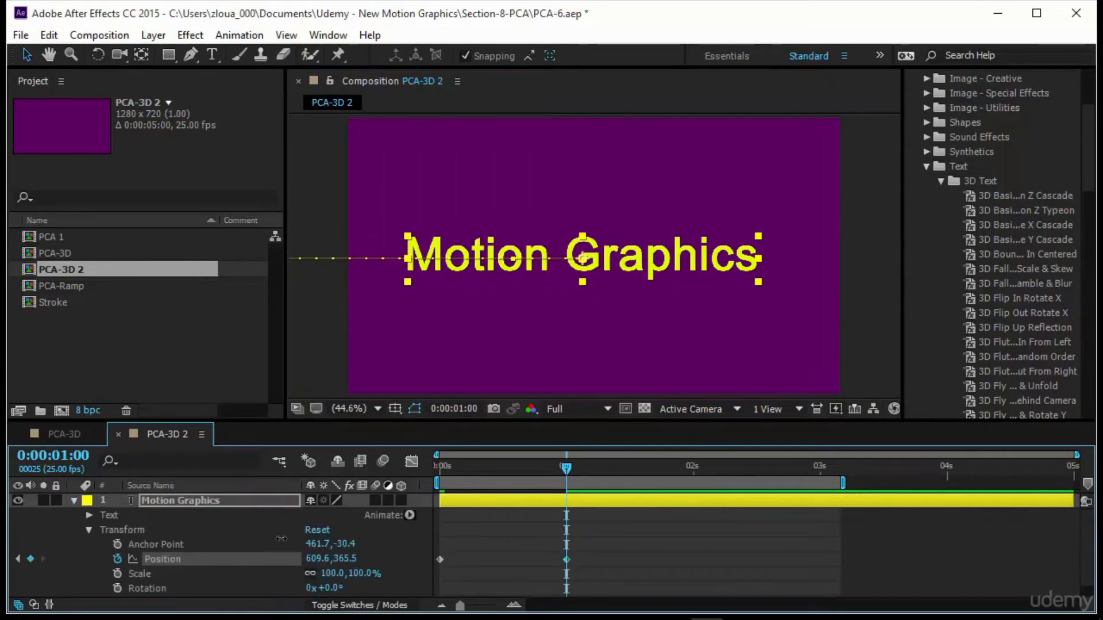
{"action": "left_click", "coordinate": [410, 515]}
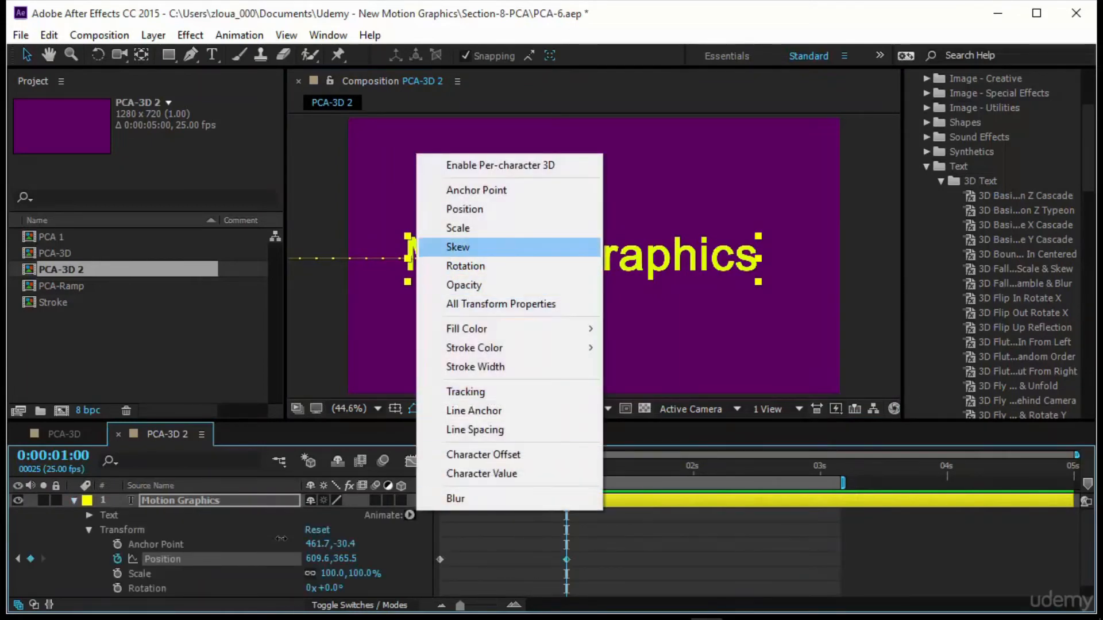
{"action": "left_click", "coordinate": [458, 247]}
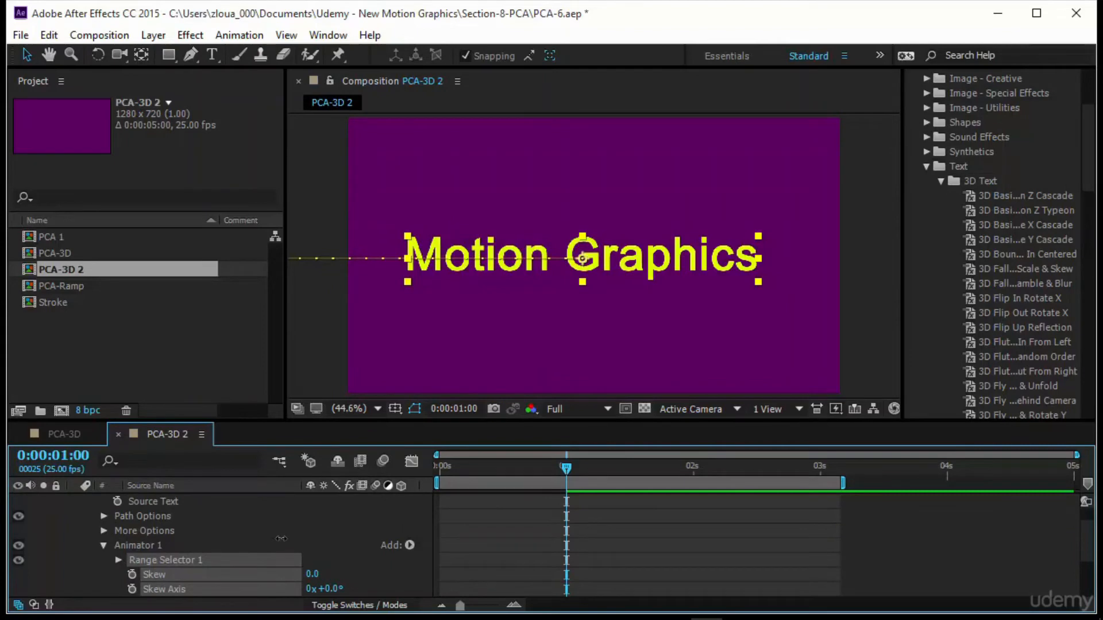
Step: Preview the text's slide-in from 0 seconds and select the animator's Skew property
{"action": "left_click_drag", "start_coordinate": [567, 468], "coordinate": [440, 468]}
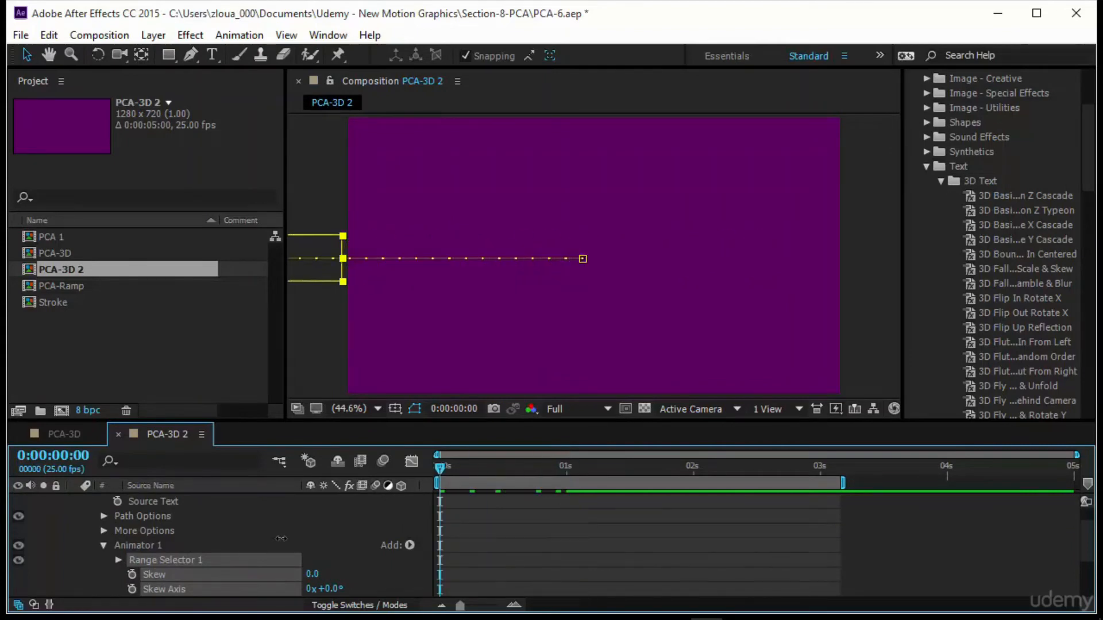
{"action": "key", "text": "space"}
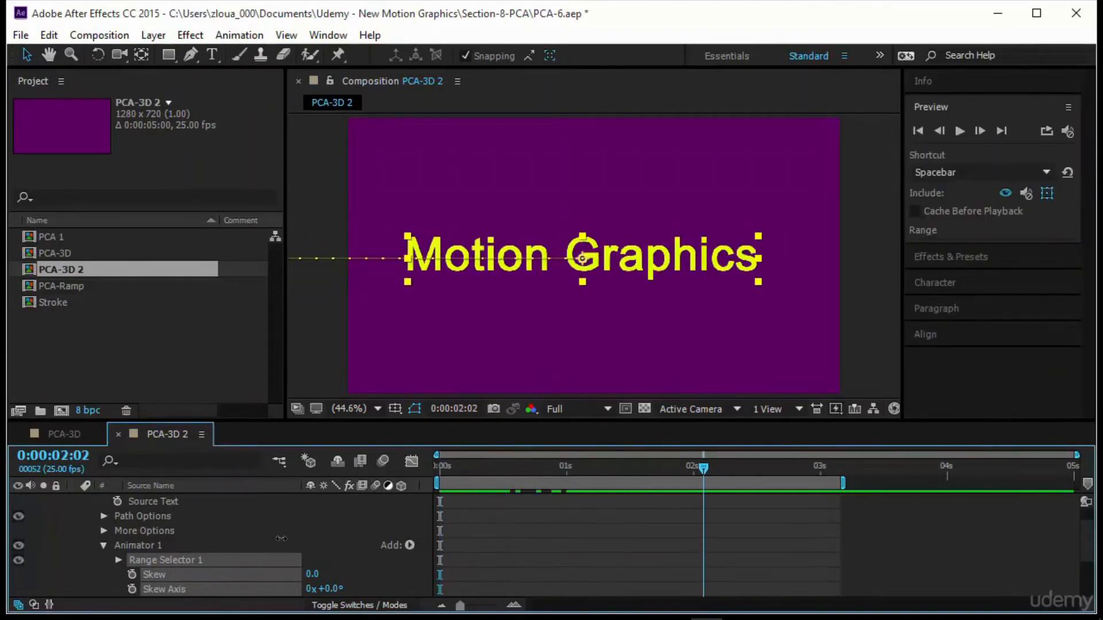
{"action": "key", "text": "space"}
{"action": "key", "text": "space"}
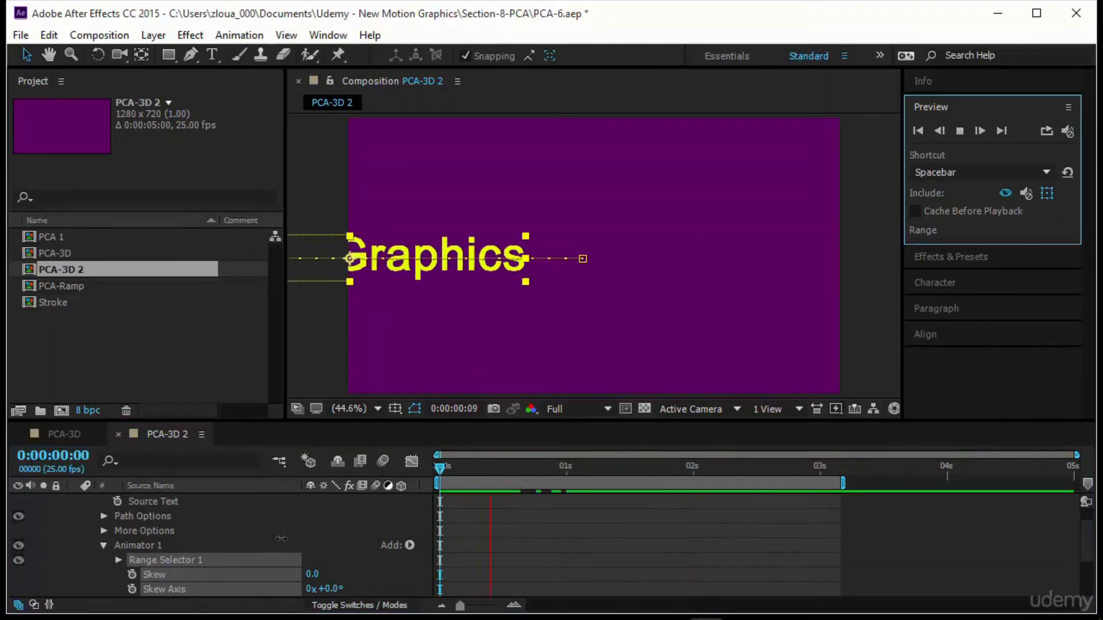
{"action": "left_click", "coordinate": [280, 538]}
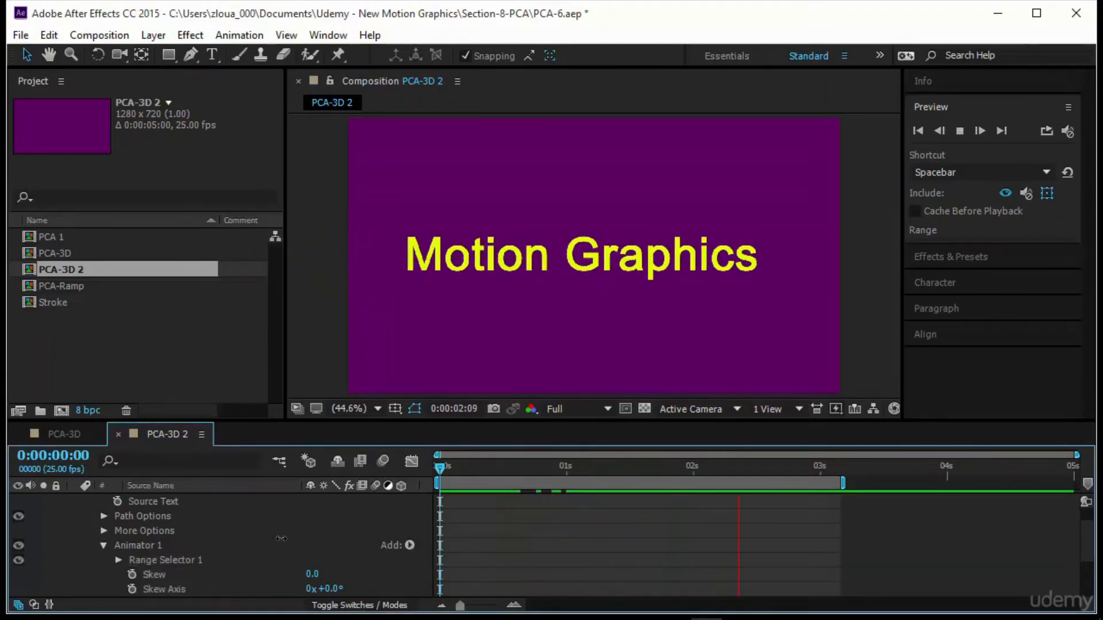
{"action": "left_click", "coordinate": [155, 575]}
{"action": "key", "text": "space"}
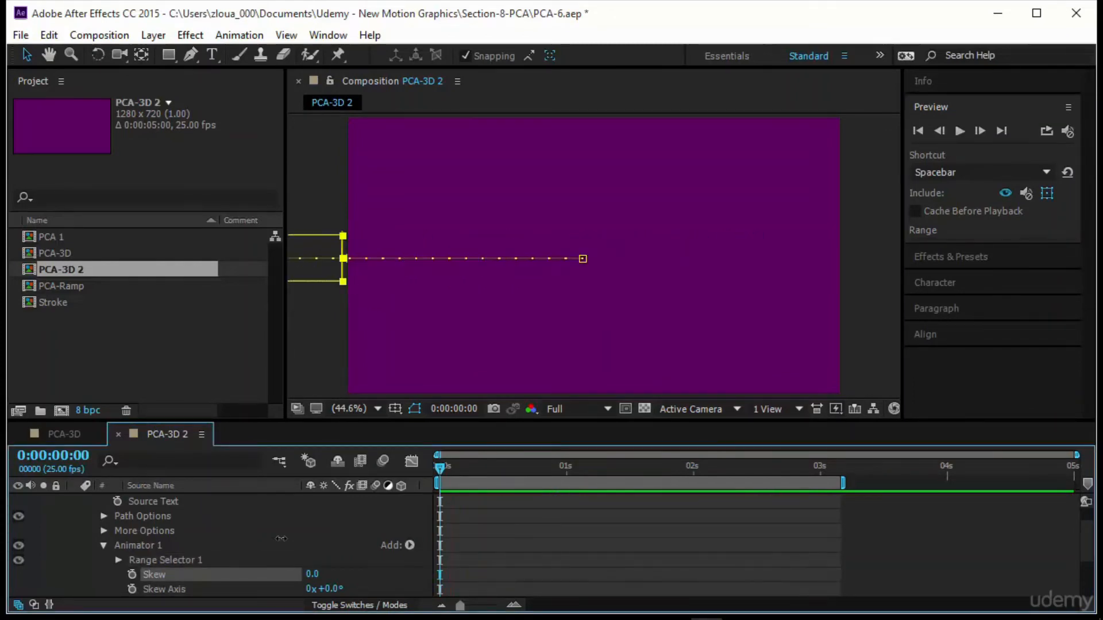
Step: Keyframe Animator 1's Skew from 0 at 0 seconds to 47 at 0:00:01:02
{"action": "scroll", "coordinate": [281, 539], "scroll_direction": "down", "scroll_amount": 1}
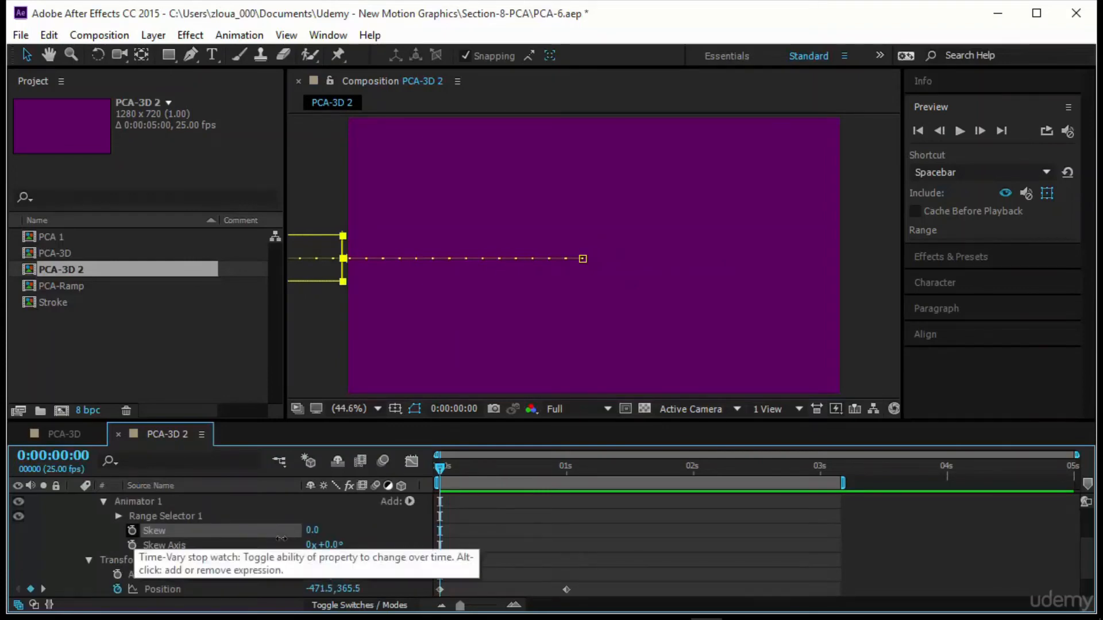
{"action": "scroll", "coordinate": [281, 538], "scroll_direction": "up", "scroll_amount": 1}
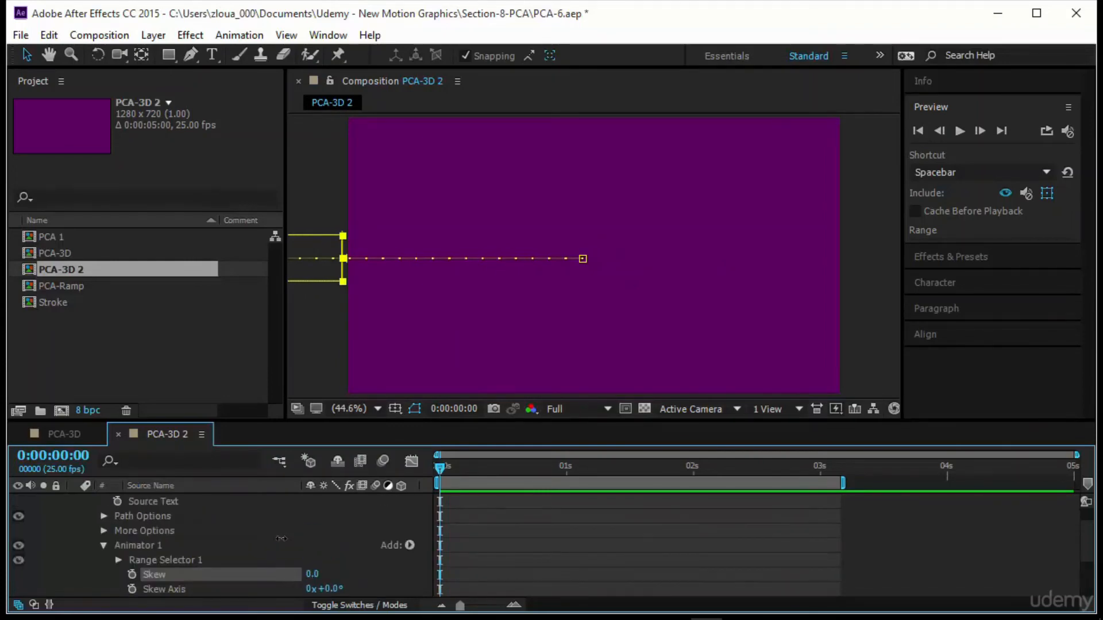
{"action": "scroll", "coordinate": [281, 539], "scroll_direction": "up", "scroll_amount": 1}
{"action": "scroll", "coordinate": [281, 539], "scroll_direction": "down", "scroll_amount": 3}
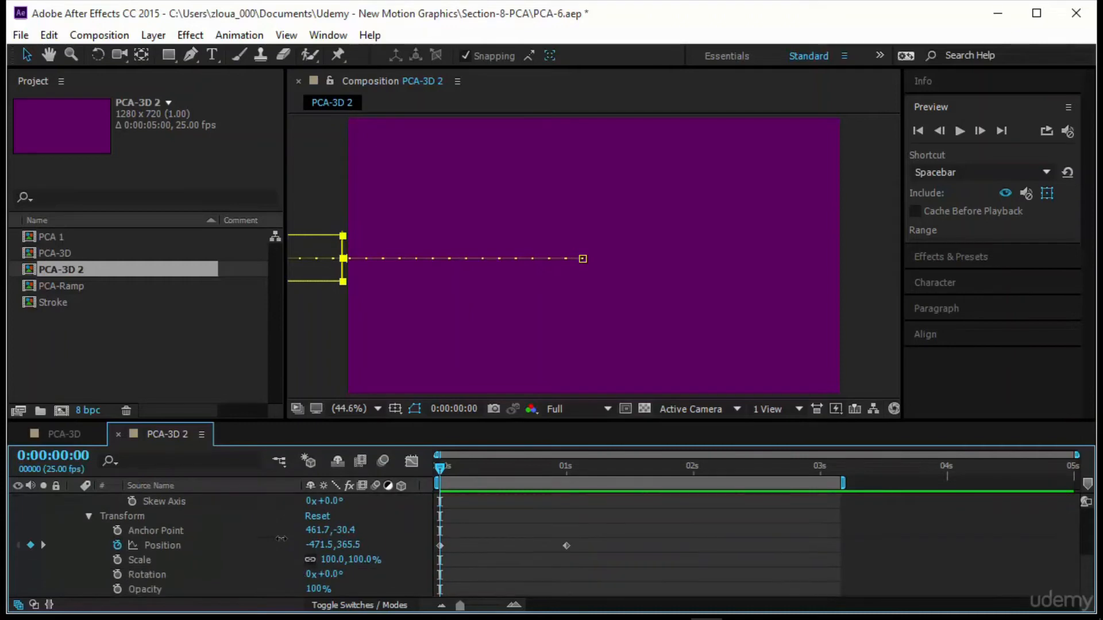
{"action": "scroll", "coordinate": [281, 539], "scroll_direction": "up", "scroll_amount": 1}
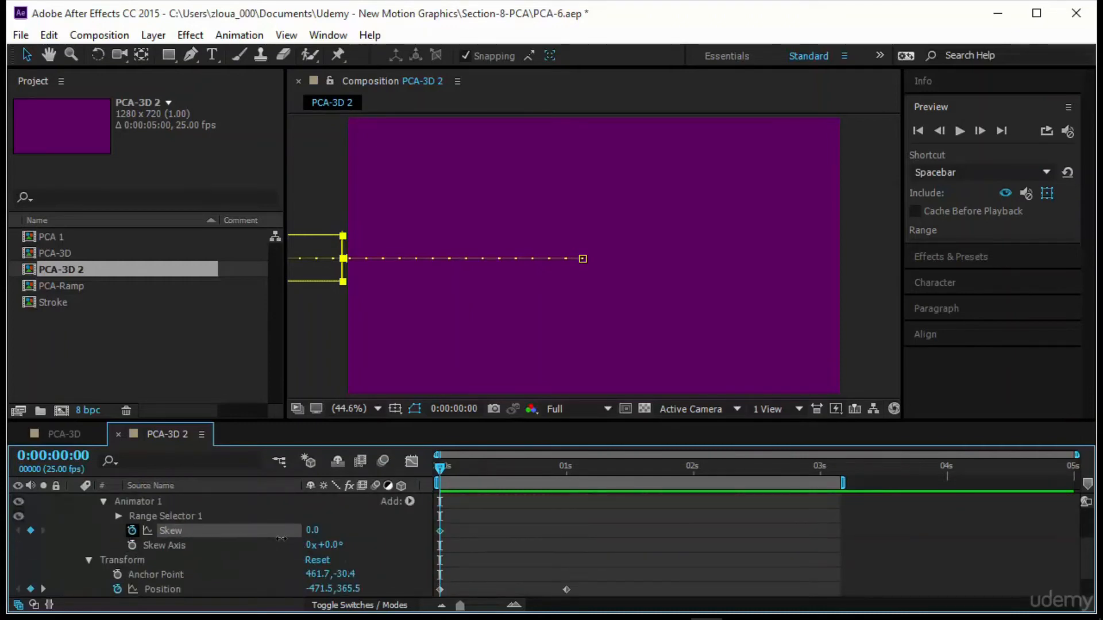
{"action": "key", "text": "space"}
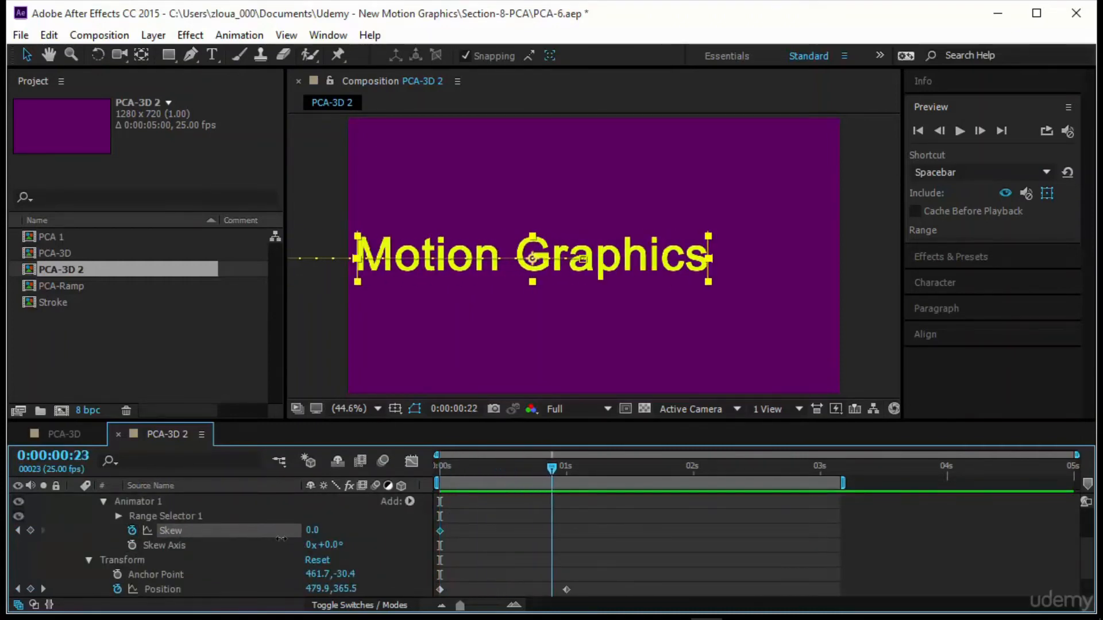
{"action": "key", "text": "space"}
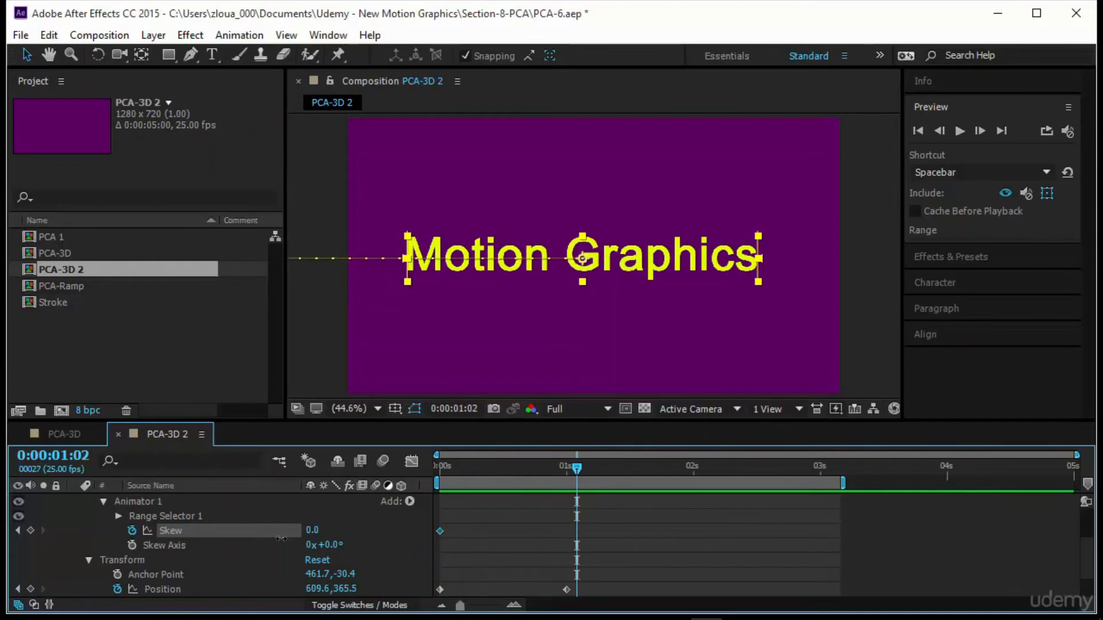
{"action": "left_click_drag", "start_coordinate": [312, 530], "coordinate": [352, 530]}
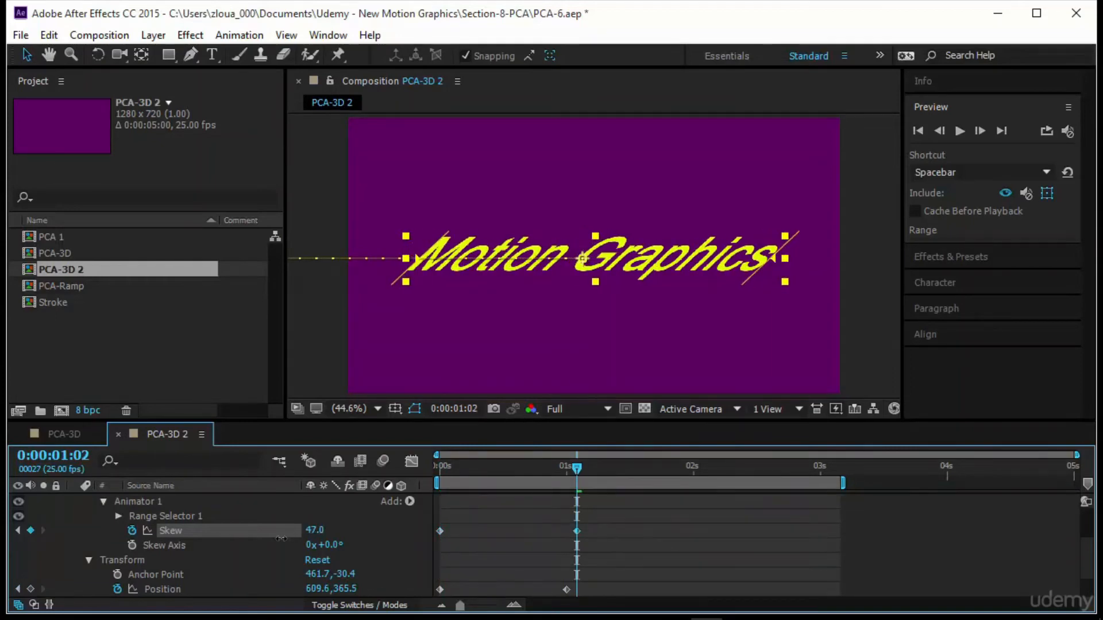
Step: Add a Skew keyframe of 0 at 0:00:01:14 to straighten the text
{"action": "key", "text": "space"}
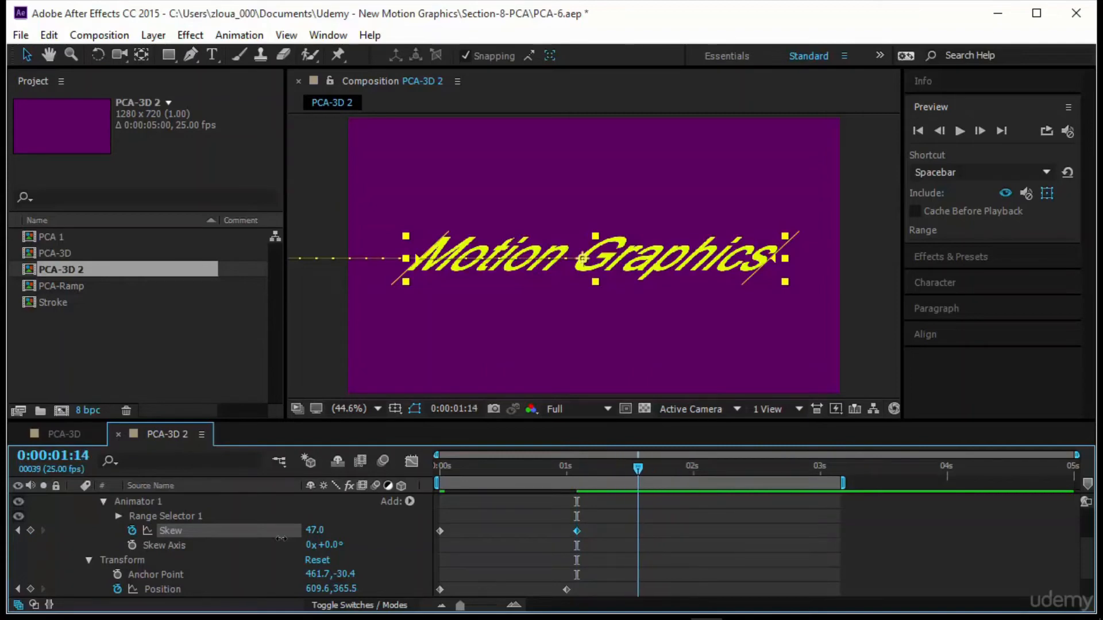
{"action": "left_click_drag", "start_coordinate": [315, 531], "coordinate": [299, 530]}
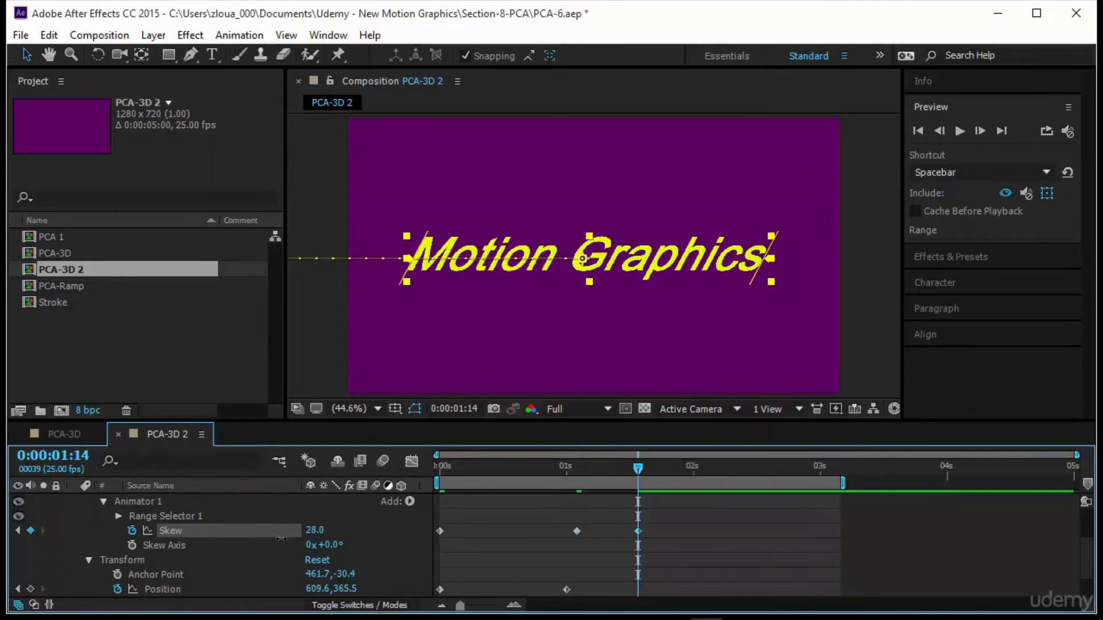
{"action": "left_click", "coordinate": [315, 531]}
{"action": "type", "text": "0"}
{"action": "key", "text": "Return"}
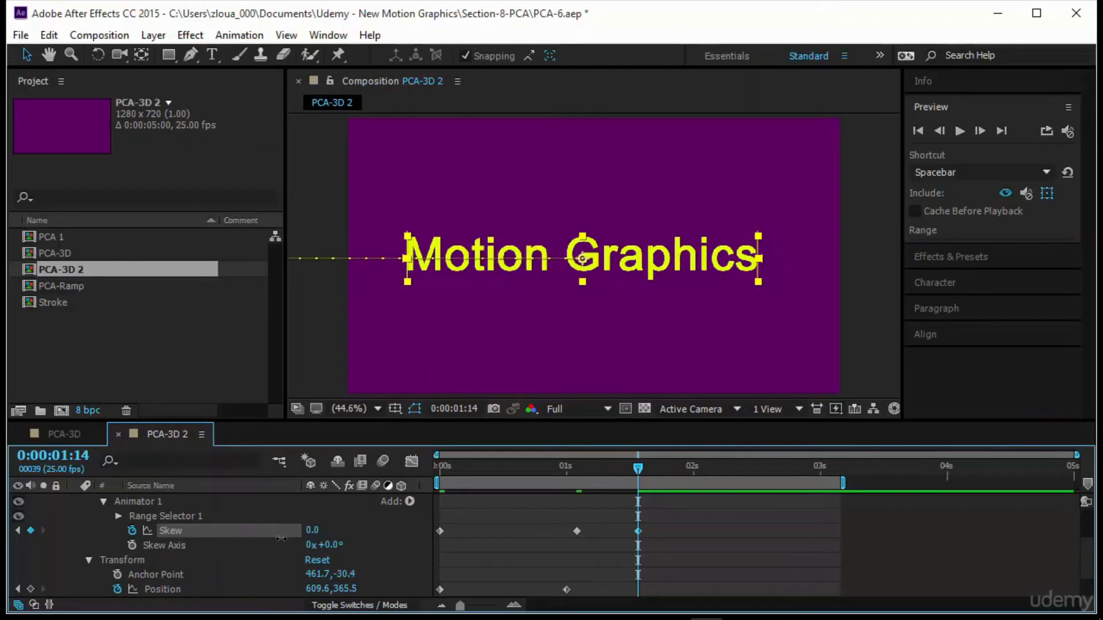
Step: Move the end Position keyframe to 0:00:01:14, preview from the start, and shift the middle Skew keyframe closer to the last one
{"action": "left_click_drag", "start_coordinate": [566, 589], "coordinate": [638, 589]}
{"action": "left_click_drag", "start_coordinate": [638, 468], "coordinate": [440, 468]}
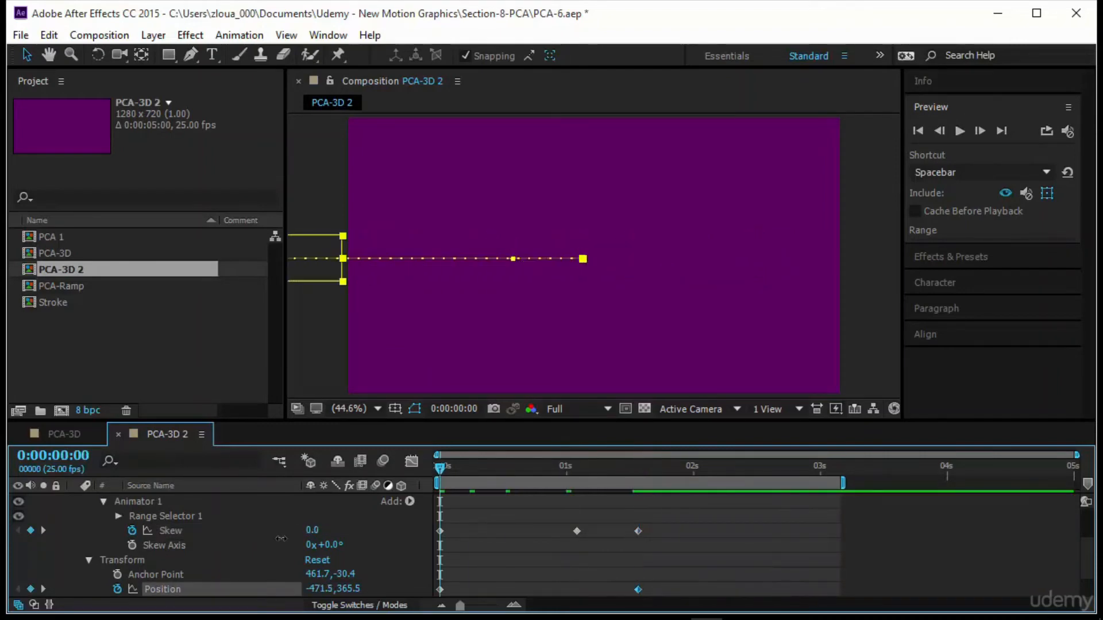
{"action": "left_click", "coordinate": [505, 554]}
{"action": "key", "text": "space"}
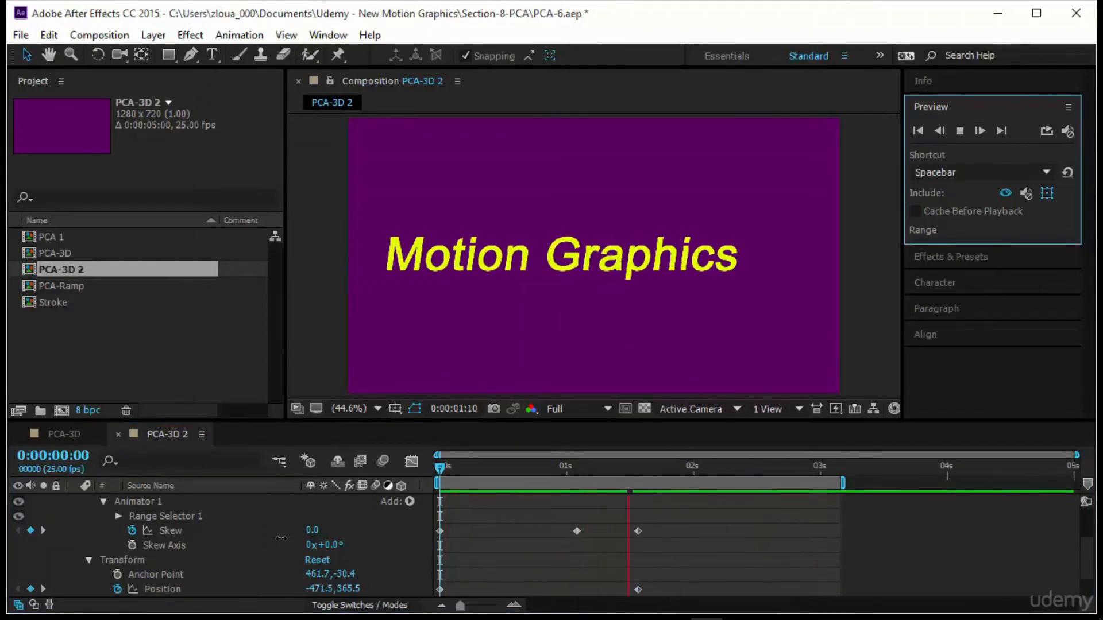
{"action": "left_click_drag", "start_coordinate": [576, 531], "coordinate": [618, 532]}
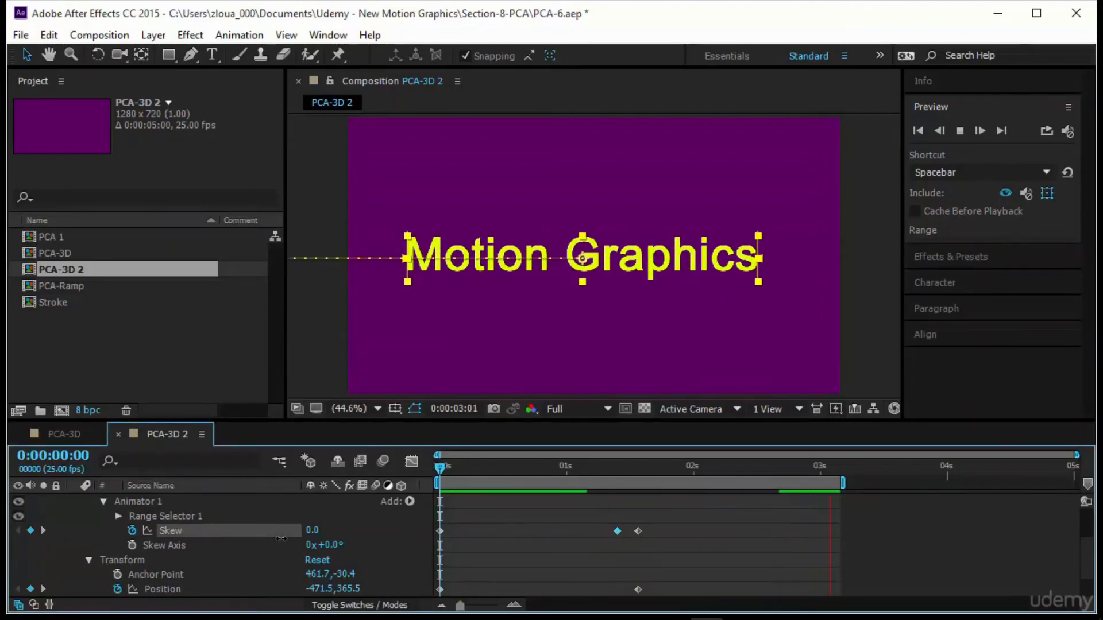
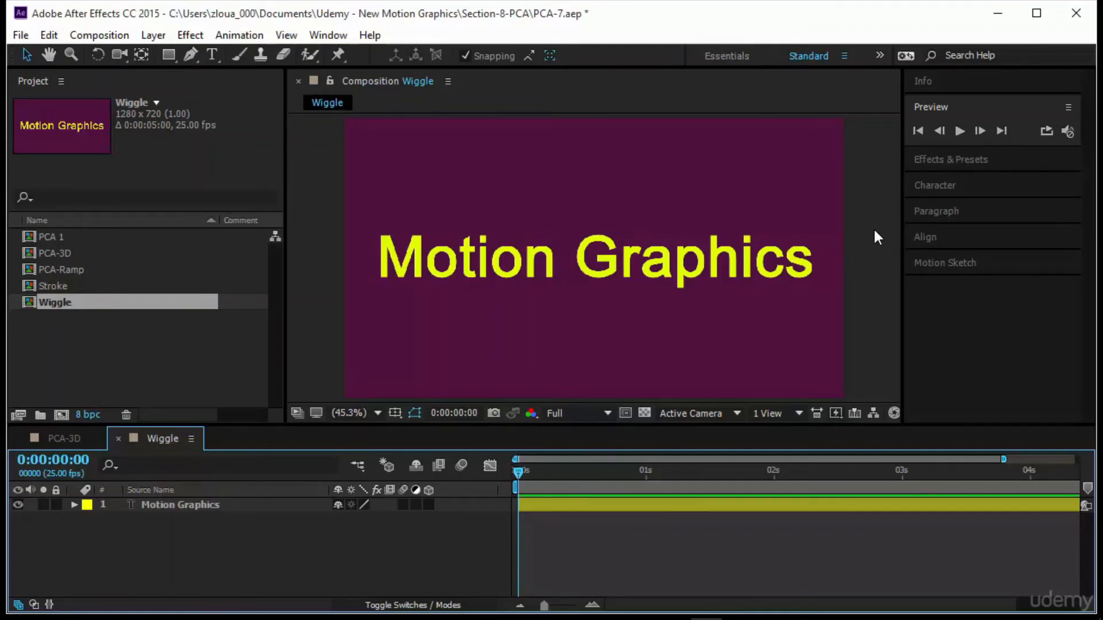
Step: Add a Position animator to the "Motion Graphics" text layer in the Wiggle composition
{"action": "left_click", "coordinate": [783, 257]}
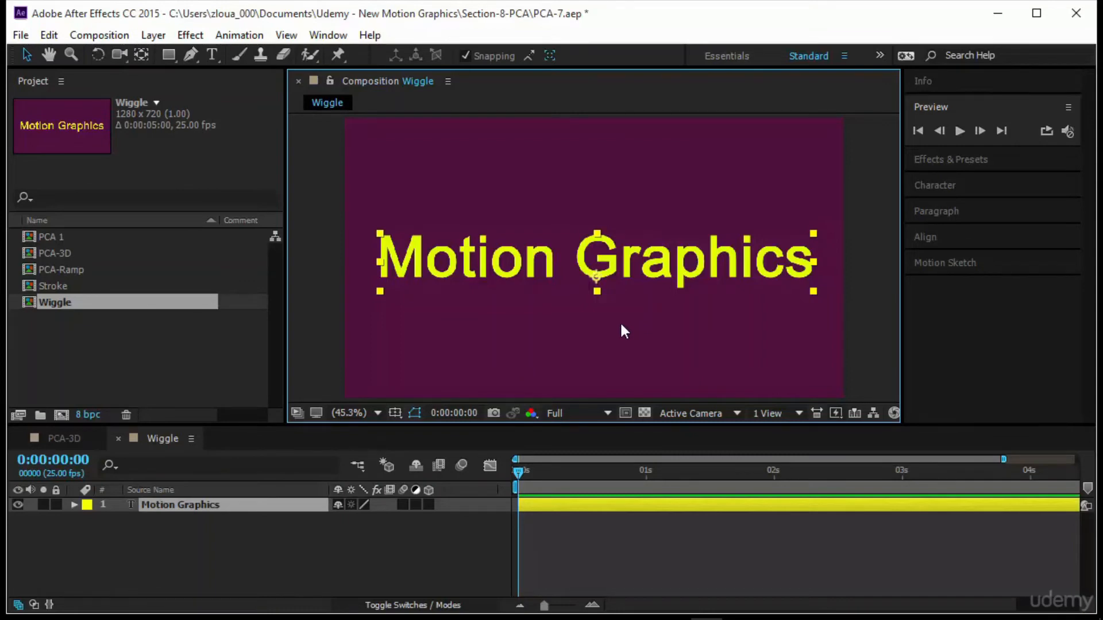
{"action": "left_click", "coordinate": [493, 354]}
{"action": "left_click", "coordinate": [593, 259]}
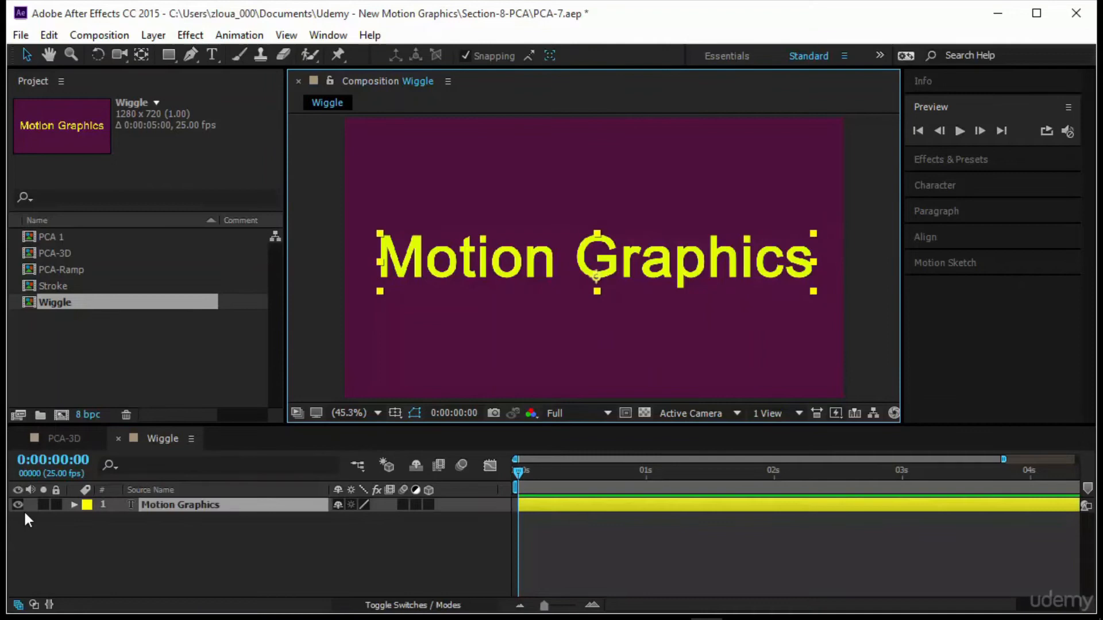
{"action": "left_click", "coordinate": [74, 506]}
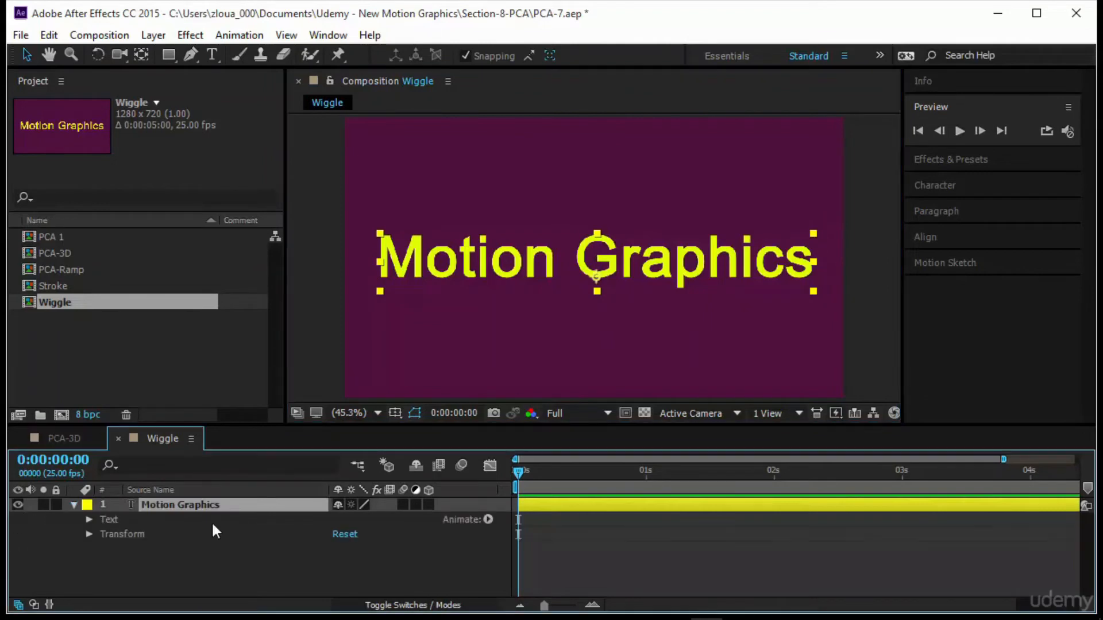
{"action": "left_click", "coordinate": [489, 519]}
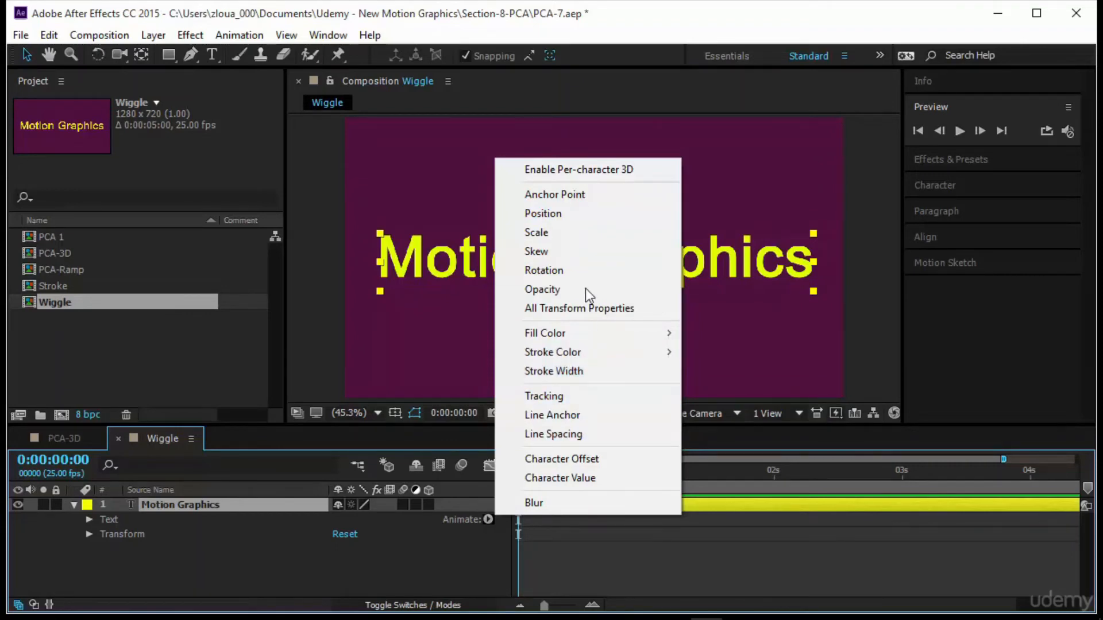
{"action": "left_click", "coordinate": [591, 211]}
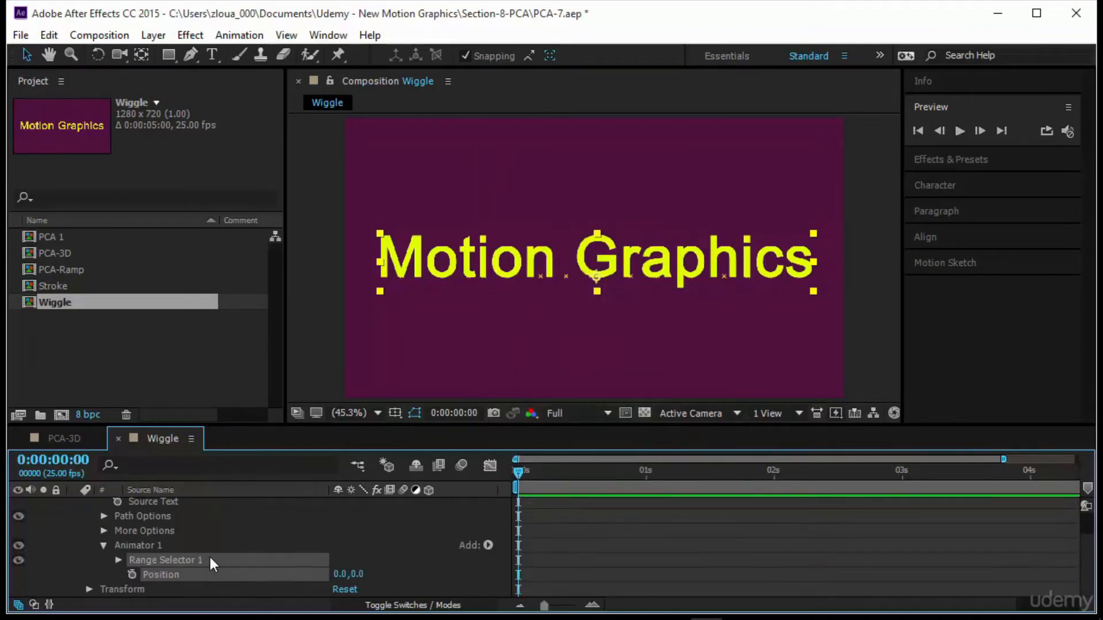
Step: Add a Wiggly selector to Animator 1 alongside its Range Selector
{"action": "left_click", "coordinate": [487, 546]}
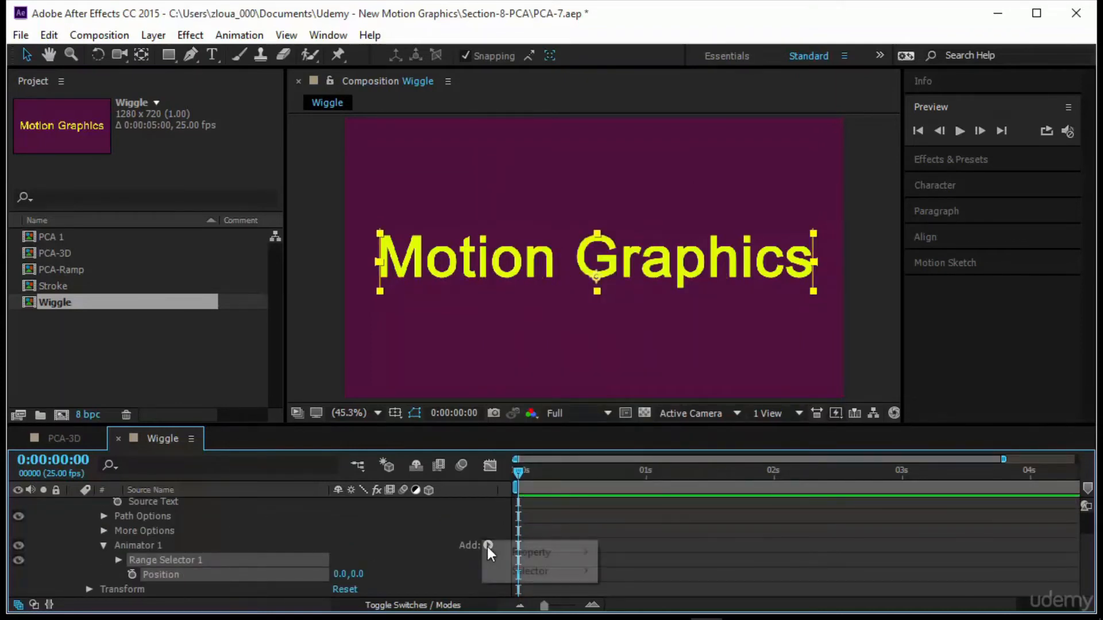
{"action": "mouse_move", "coordinate": [533, 571]}
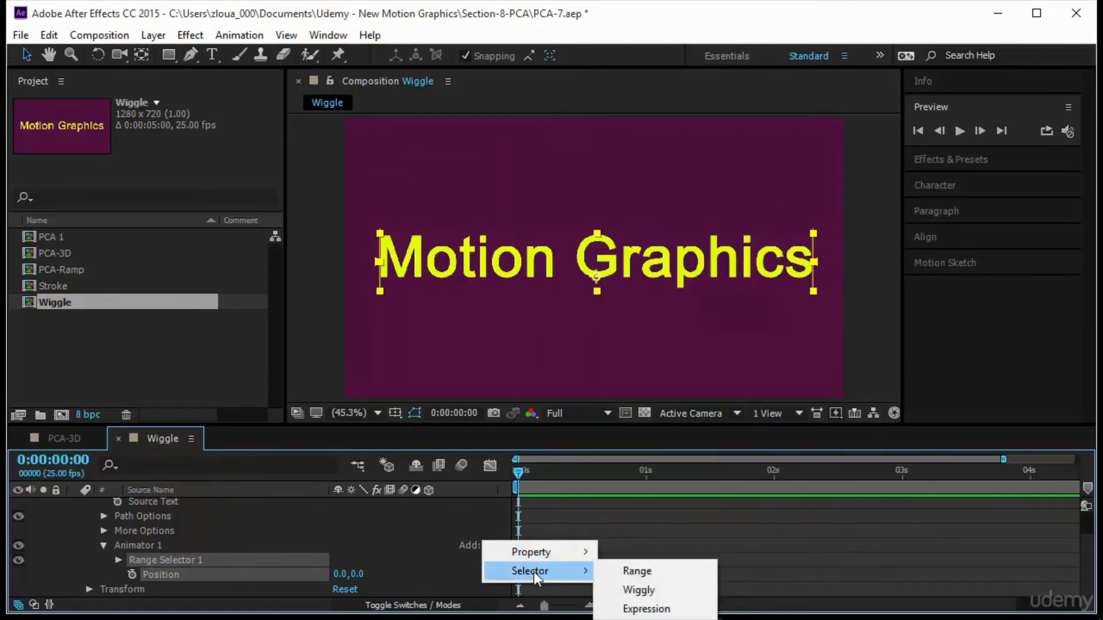
{"action": "left_click", "coordinate": [661, 592]}
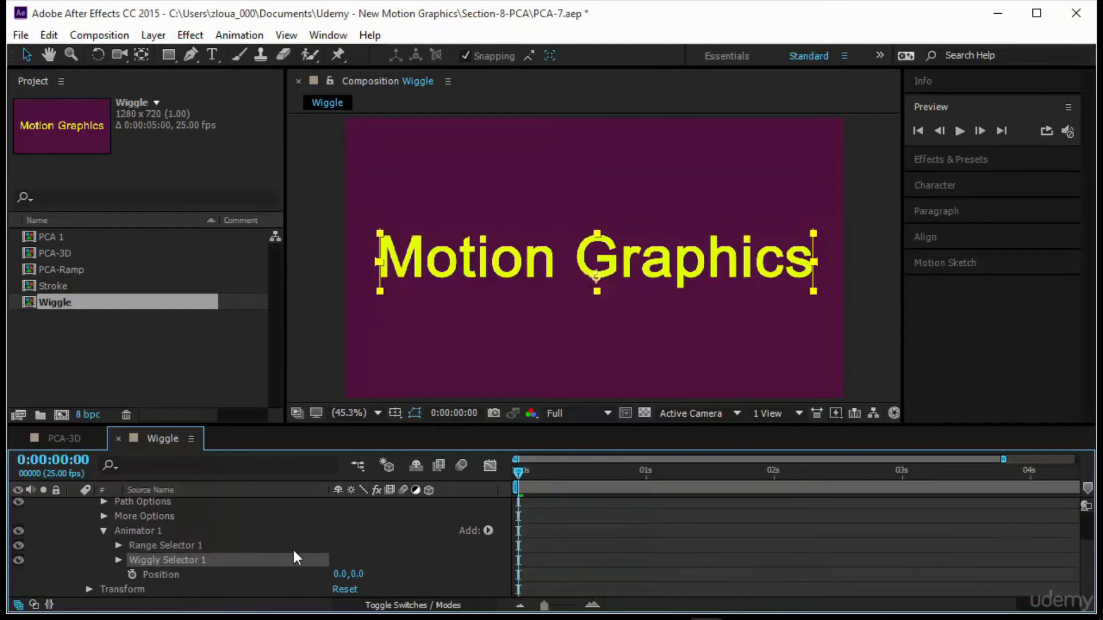
{"action": "left_click", "coordinate": [185, 546]}
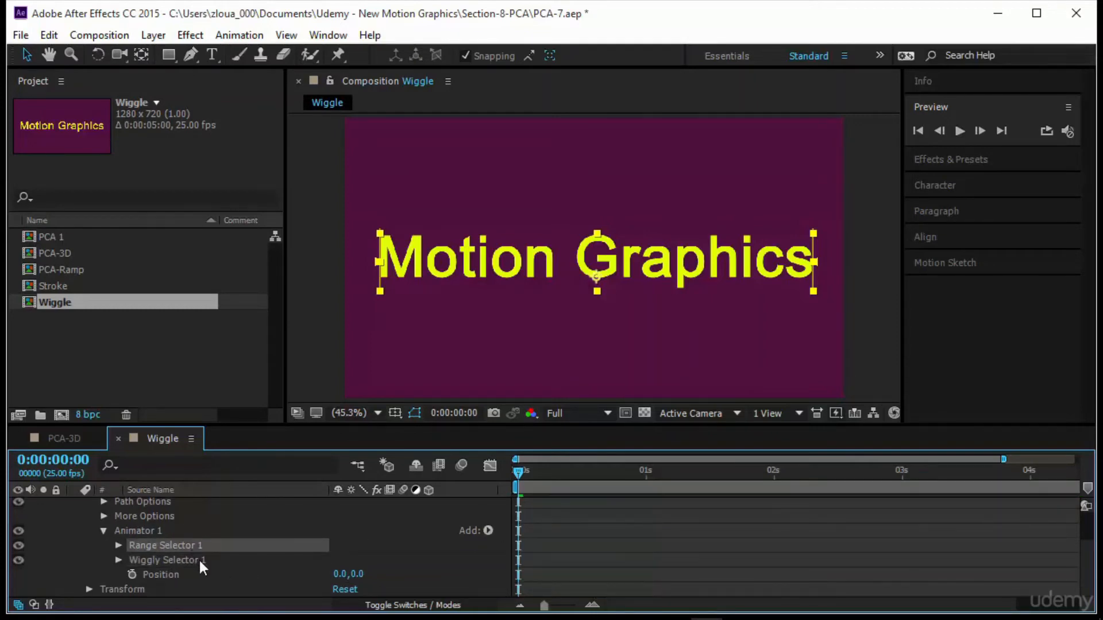
{"action": "left_click", "coordinate": [199, 559]}
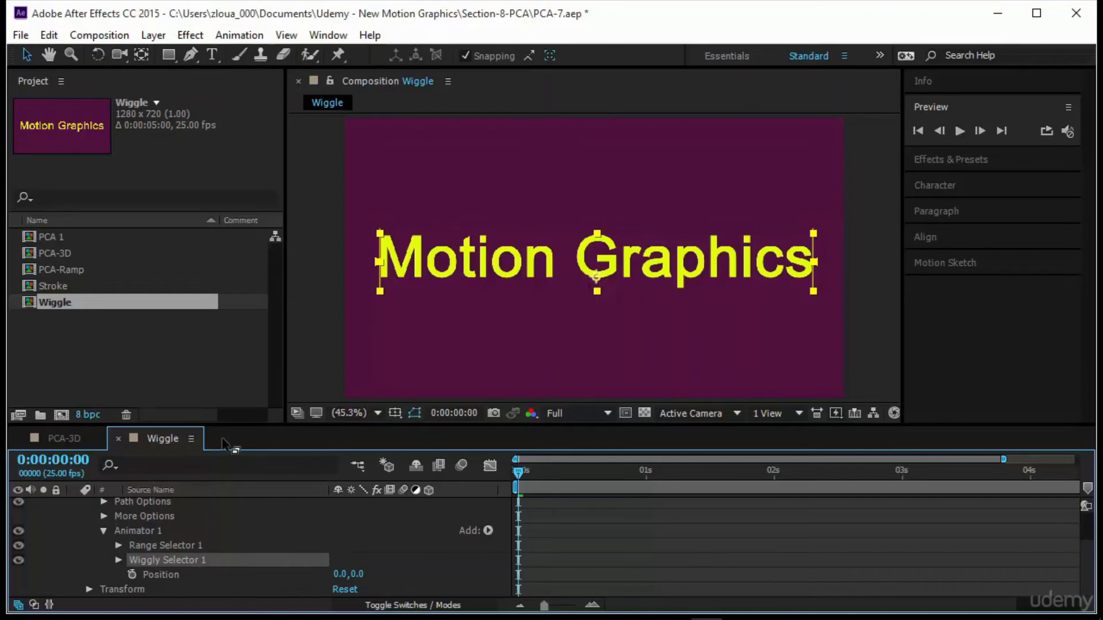
Step: Set Animator 1's Position to 50, 50 and preview the wiggling characters
{"action": "left_click_drag", "start_coordinate": [236, 426], "coordinate": [236, 386]}
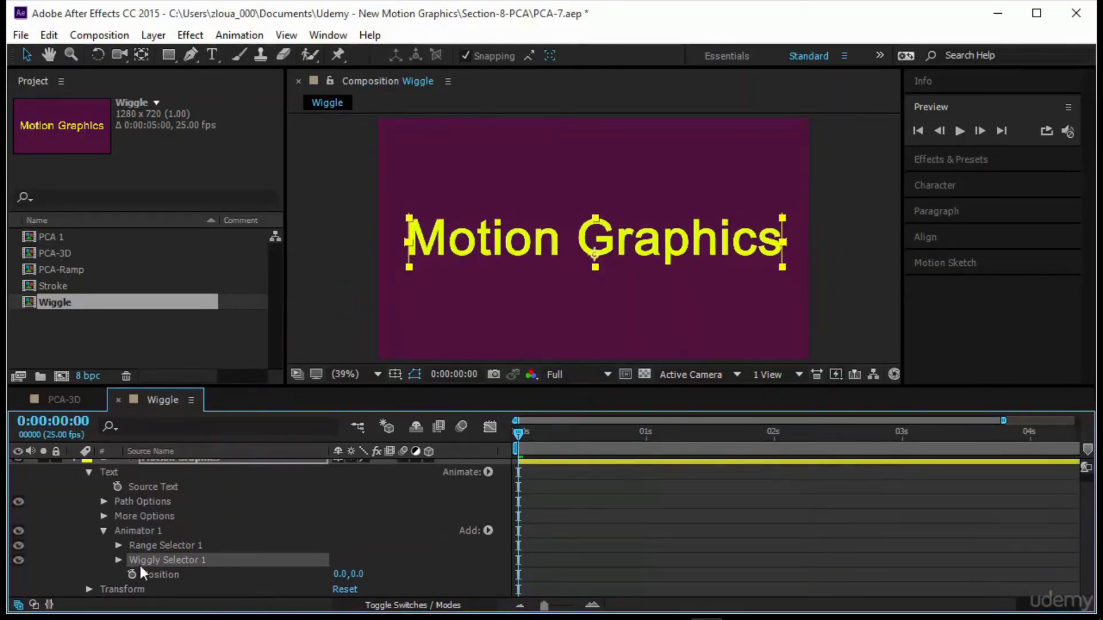
{"action": "left_click", "coordinate": [341, 574]}
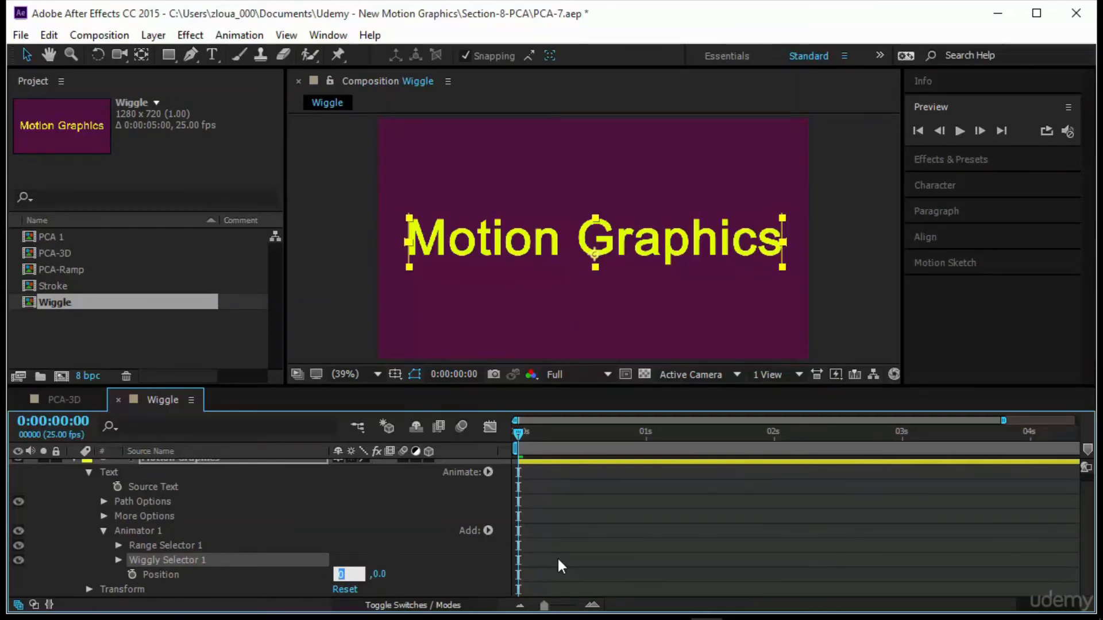
{"action": "type", "text": "50"}
{"action": "key", "text": "Tab"}
{"action": "type", "text": "50"}
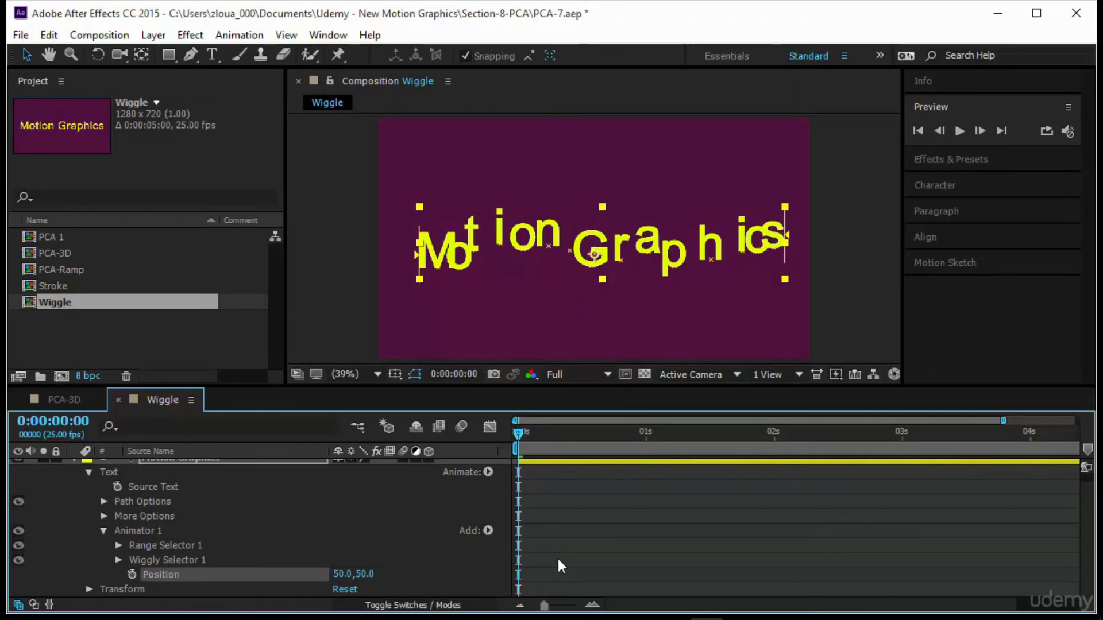
{"action": "left_click", "coordinate": [966, 133]}
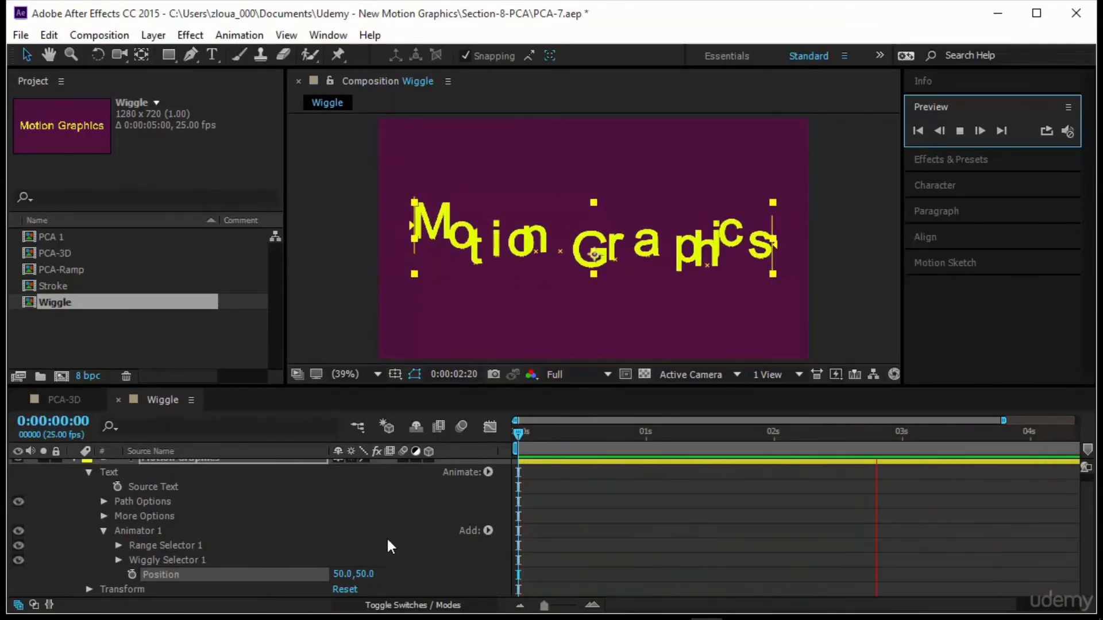
Step: Reduce the wiggle distance by setting Animator 1's Position to 5, 5
{"action": "left_click", "coordinate": [342, 574]}
{"action": "type", "text": "5"}
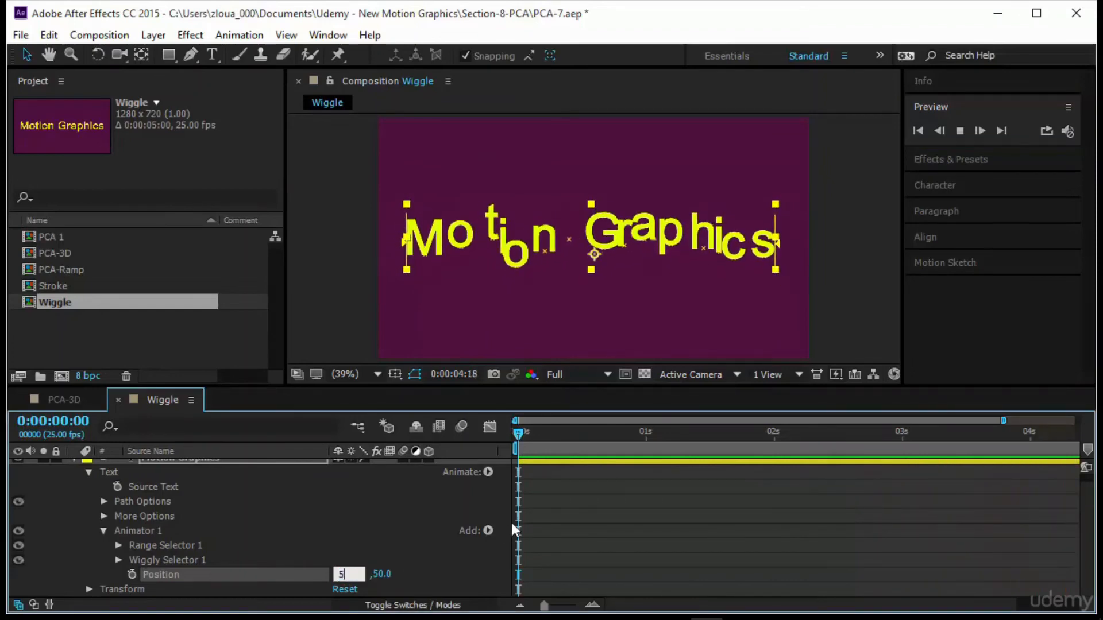
{"action": "key", "text": "Tab"}
{"action": "type", "text": "5"}
{"action": "key", "text": "Return"}
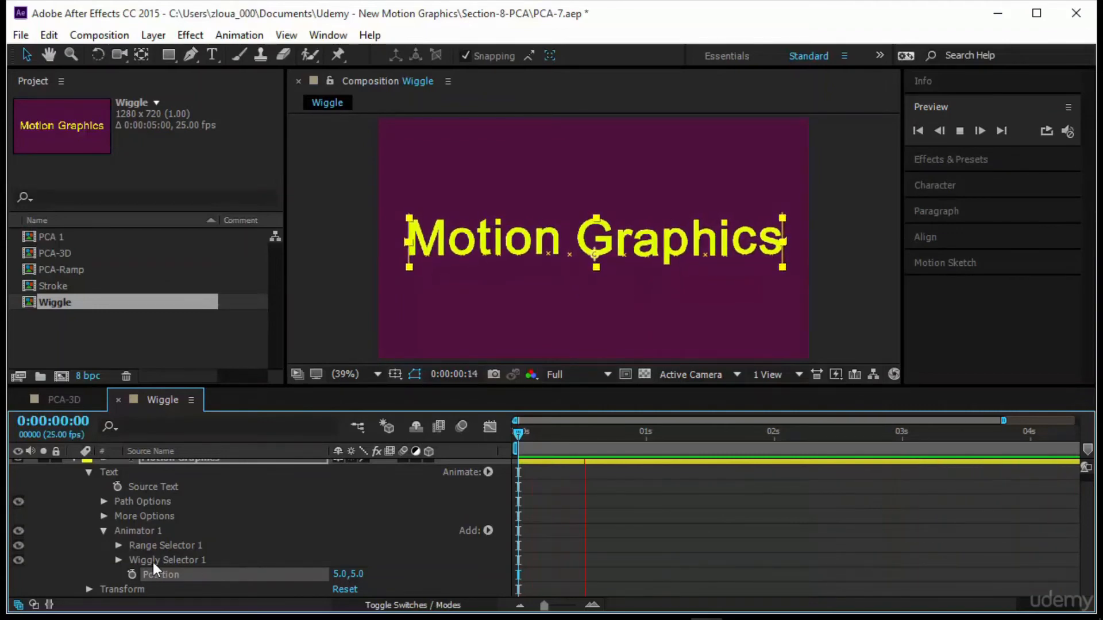
Step: Expand Wiggly Selector 1 and set its Wiggles/Second to 1
{"action": "left_click", "coordinate": [119, 560]}
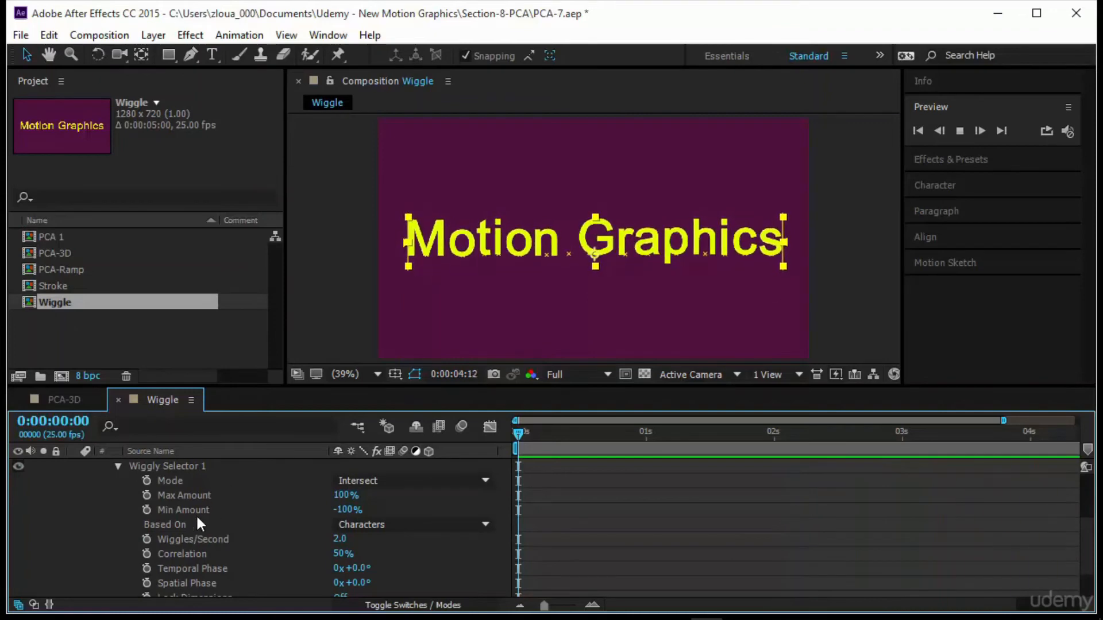
{"action": "scroll", "coordinate": [278, 545], "scroll_direction": "down", "scroll_amount": 3}
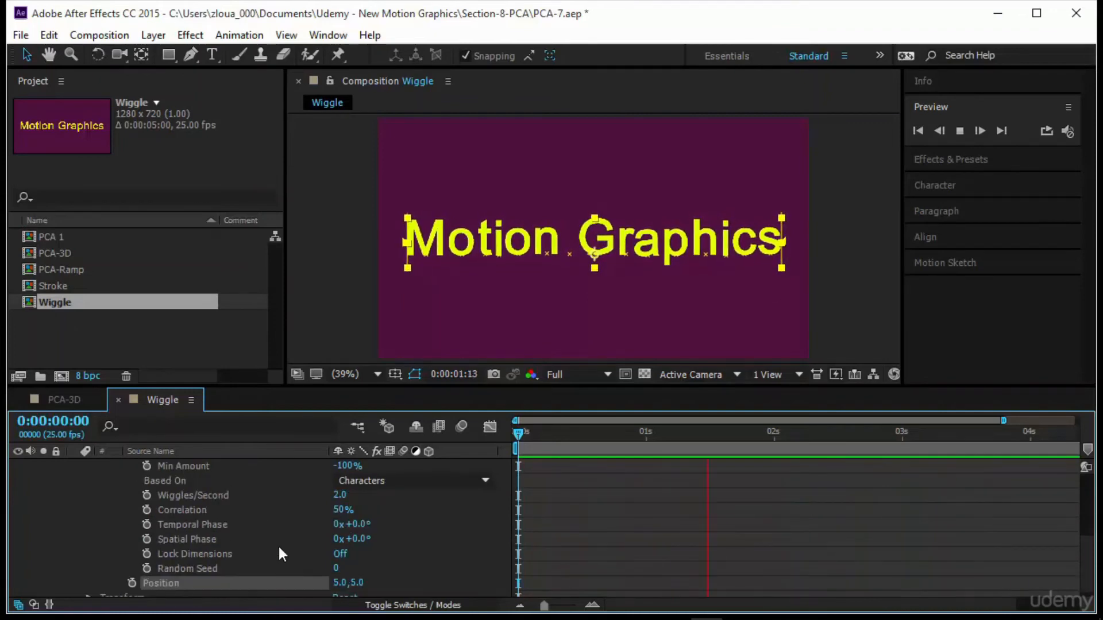
{"action": "scroll", "coordinate": [279, 544], "scroll_direction": "up", "scroll_amount": 3}
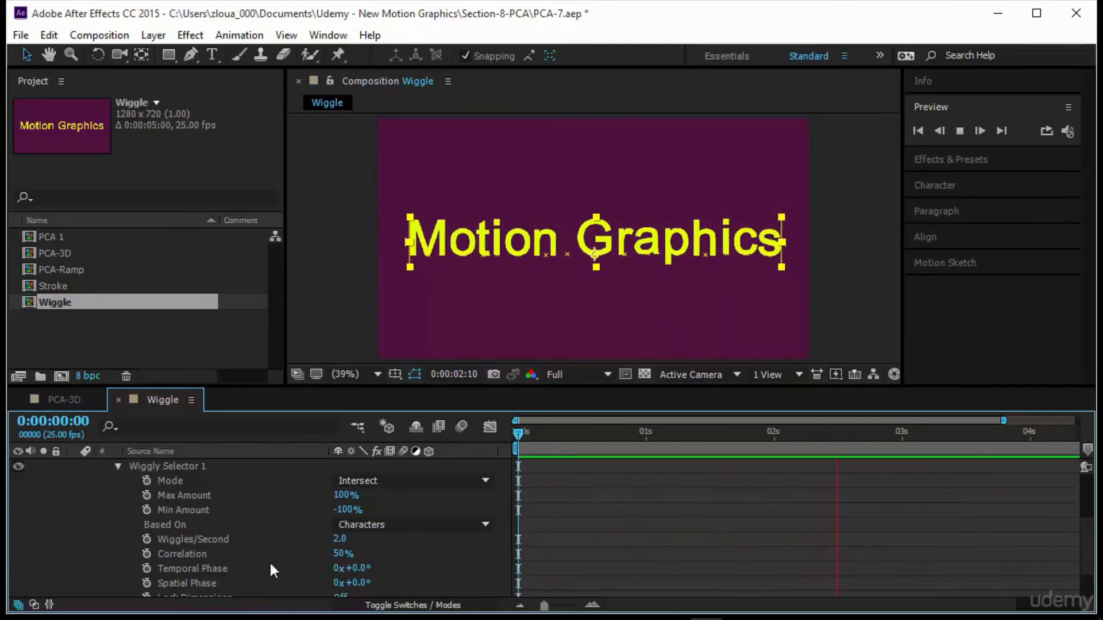
{"action": "scroll", "coordinate": [280, 549], "scroll_direction": "down", "scroll_amount": 2}
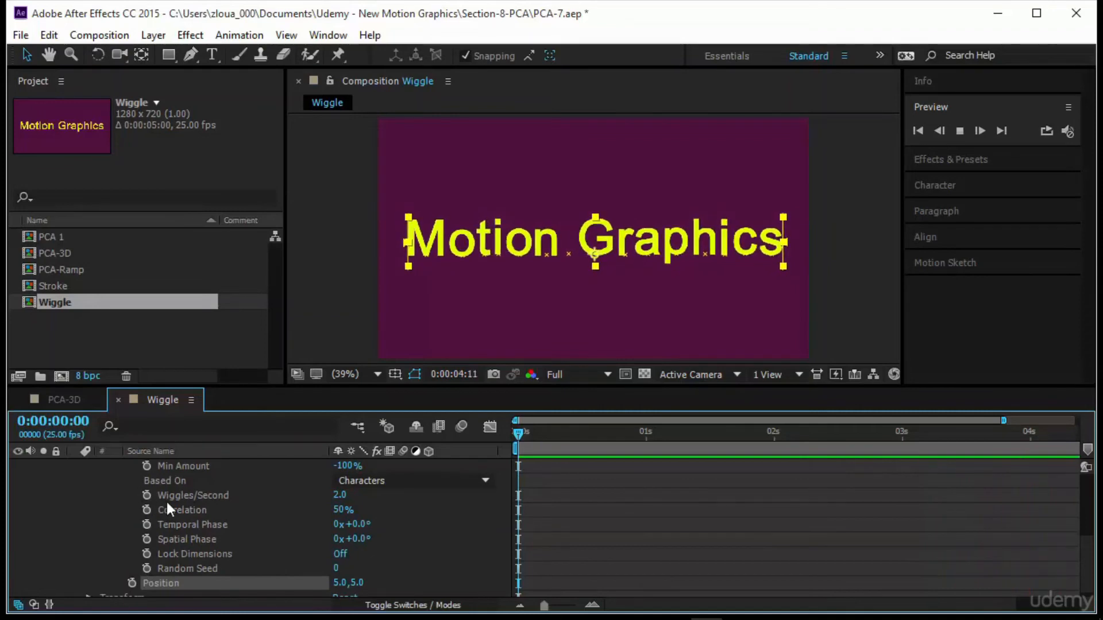
{"action": "left_click", "coordinate": [342, 496]}
{"action": "type", "text": "1"}
{"action": "key", "text": "Return"}
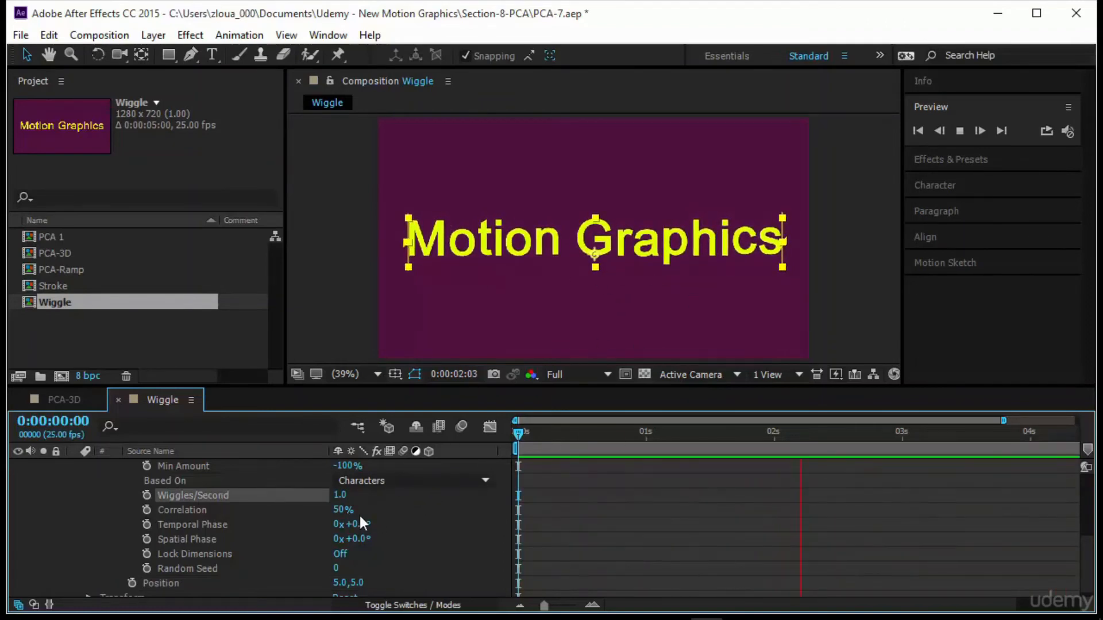
Step: Add a Blur property to Animator 1 and set it to 20, 20
{"action": "scroll", "coordinate": [394, 536], "scroll_direction": "down", "scroll_amount": 1}
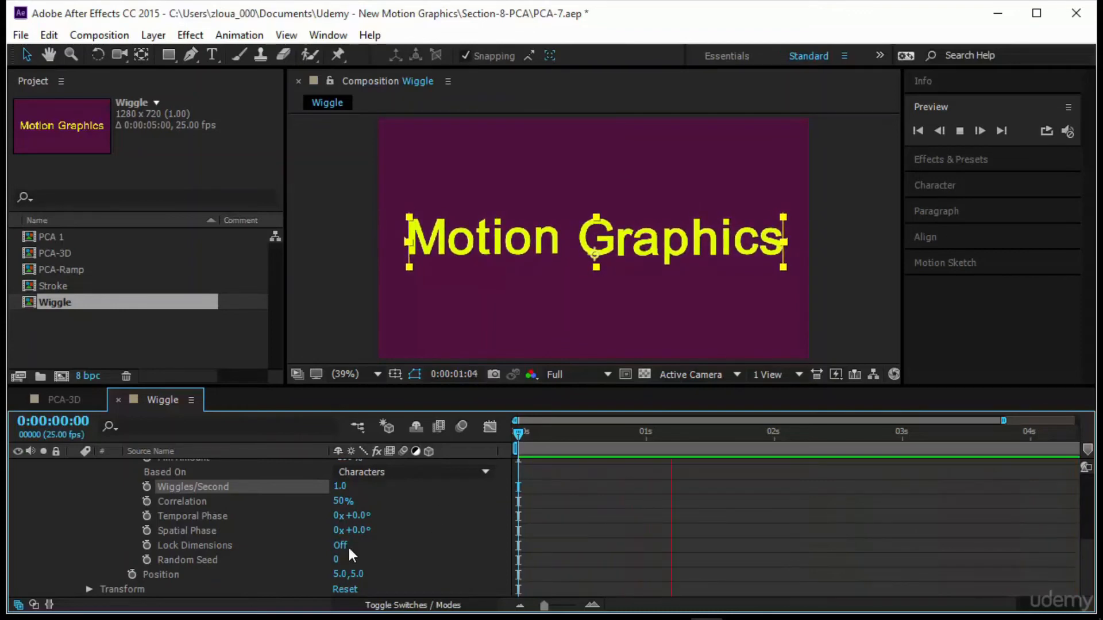
{"action": "left_click", "coordinate": [204, 577]}
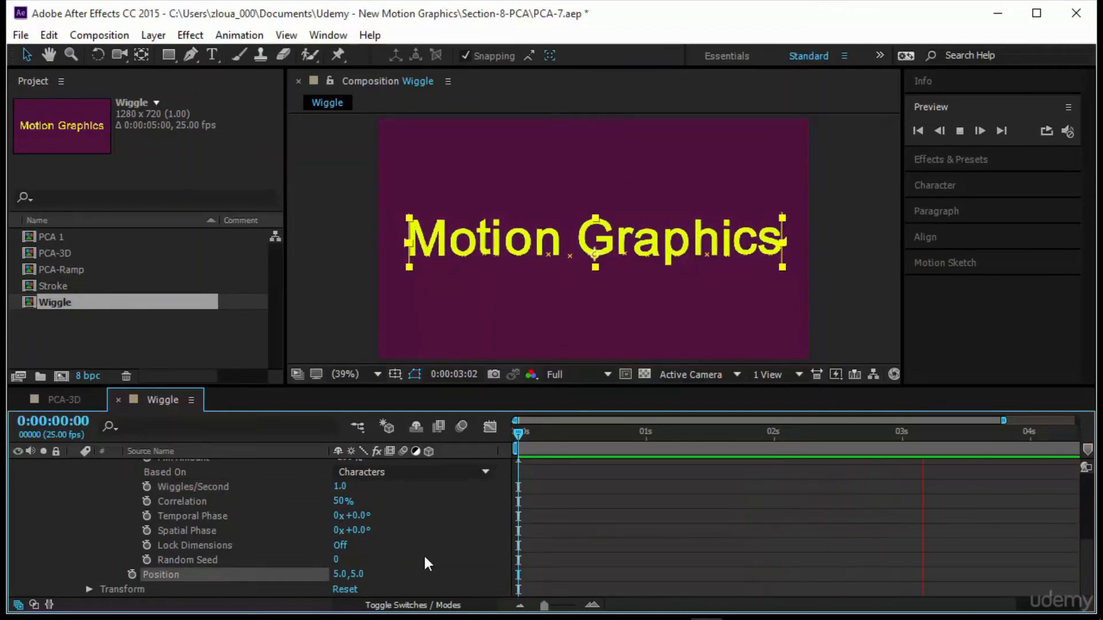
{"action": "scroll", "coordinate": [422, 554], "scroll_direction": "up", "scroll_amount": 5}
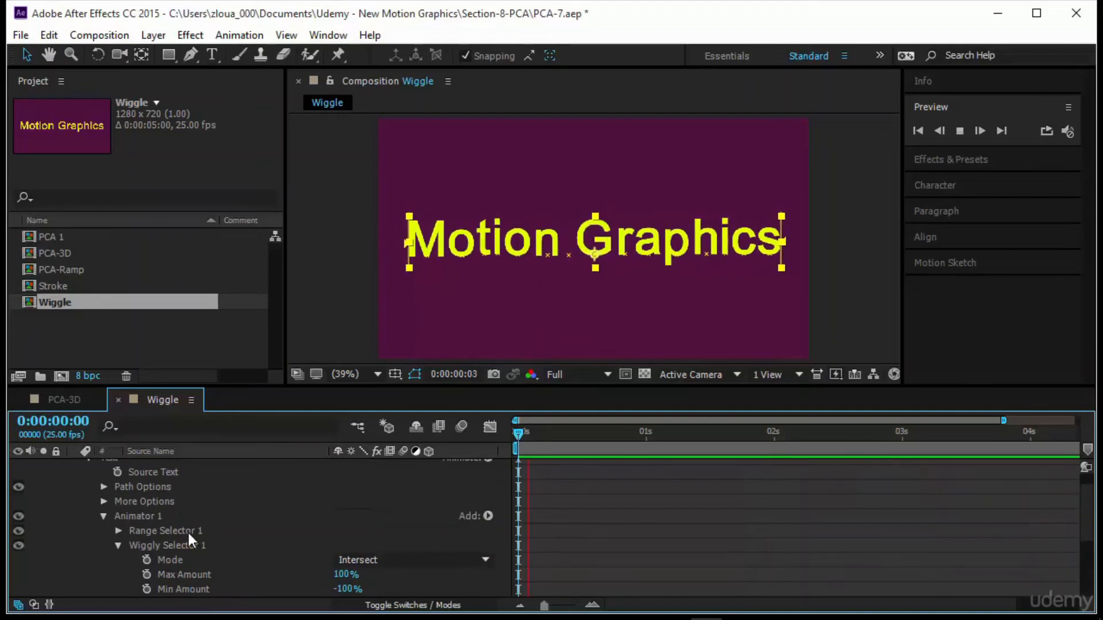
{"action": "left_click", "coordinate": [488, 516]}
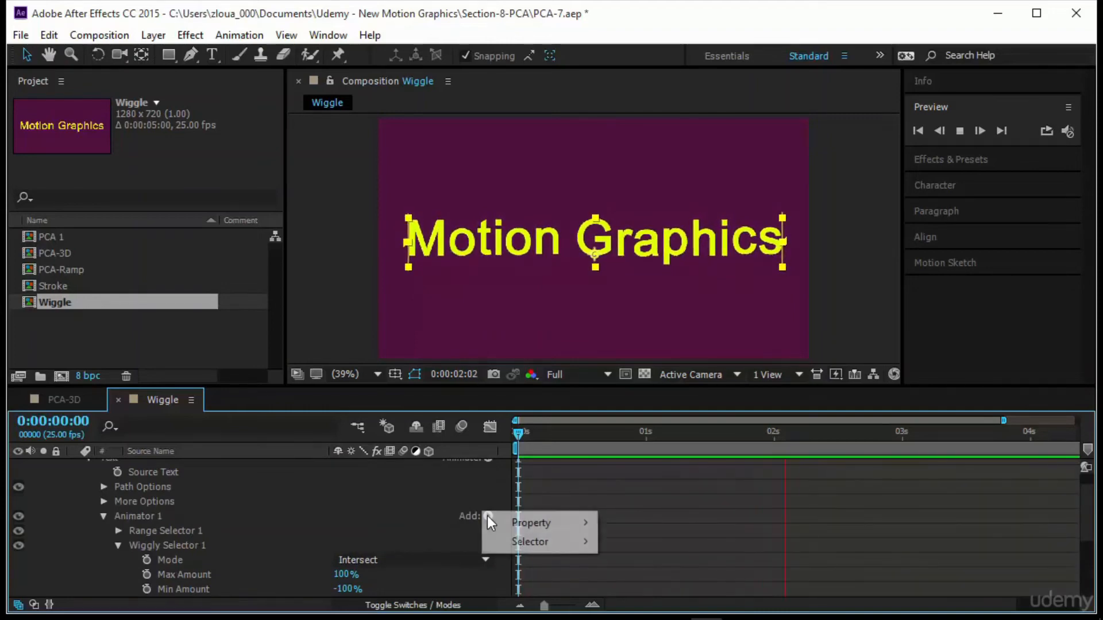
{"action": "mouse_move", "coordinate": [509, 525]}
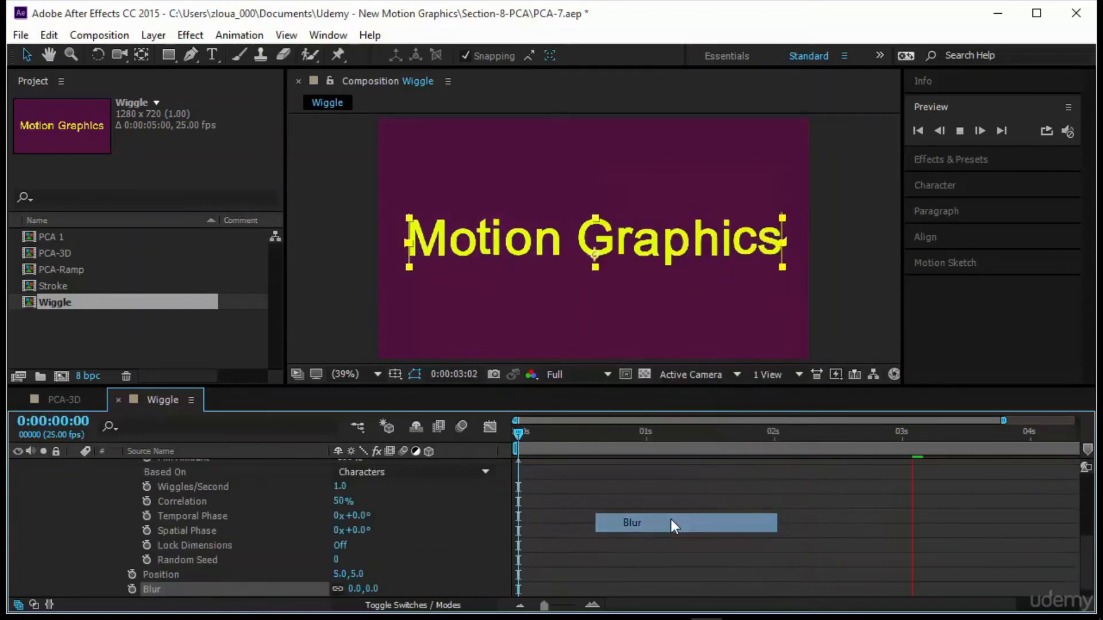
{"action": "left_click", "coordinate": [671, 523]}
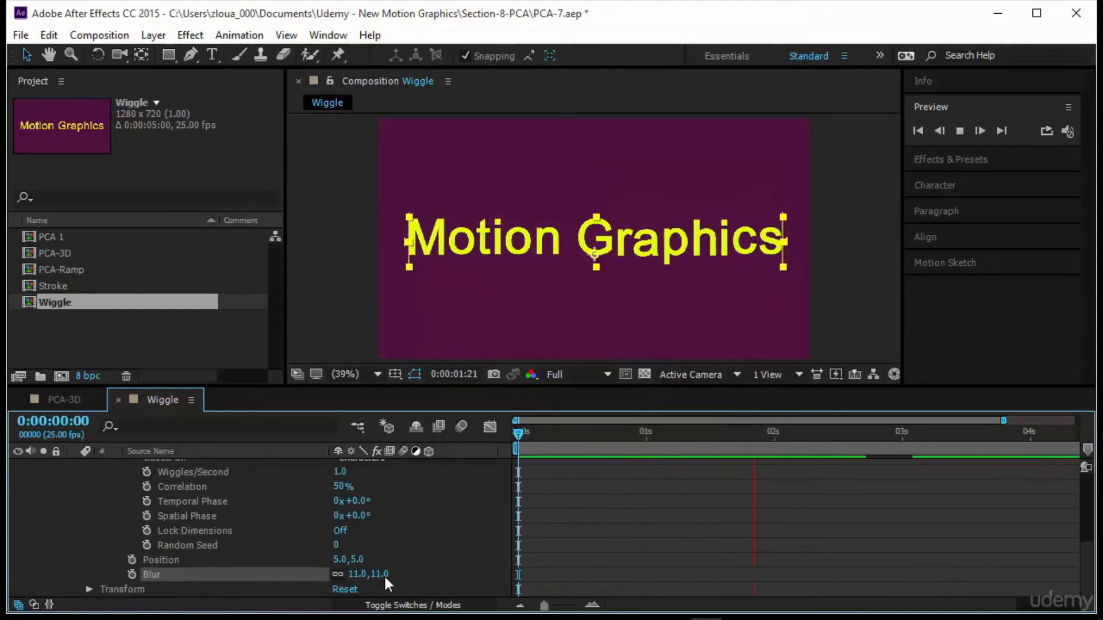
{"action": "left_click_drag", "start_coordinate": [385, 576], "coordinate": [433, 574]}
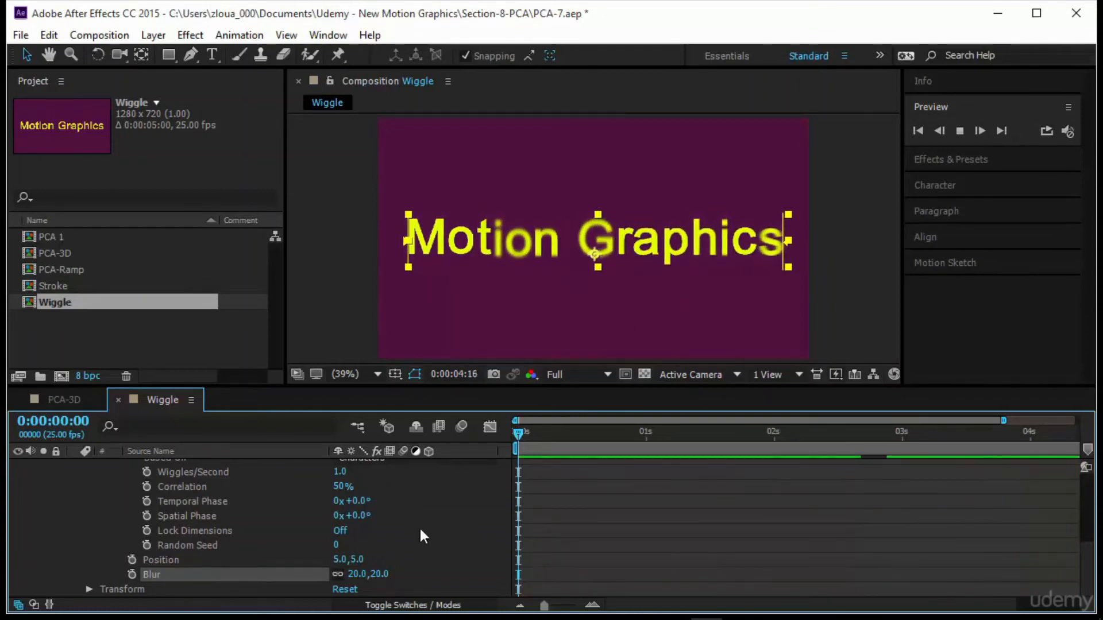
Step: Add a red Fill Color property to Animator 1 so the wiggle also affects the characters' color
{"action": "scroll", "coordinate": [421, 526], "scroll_direction": "up", "scroll_amount": 3}
{"action": "left_click", "coordinate": [487, 502]}
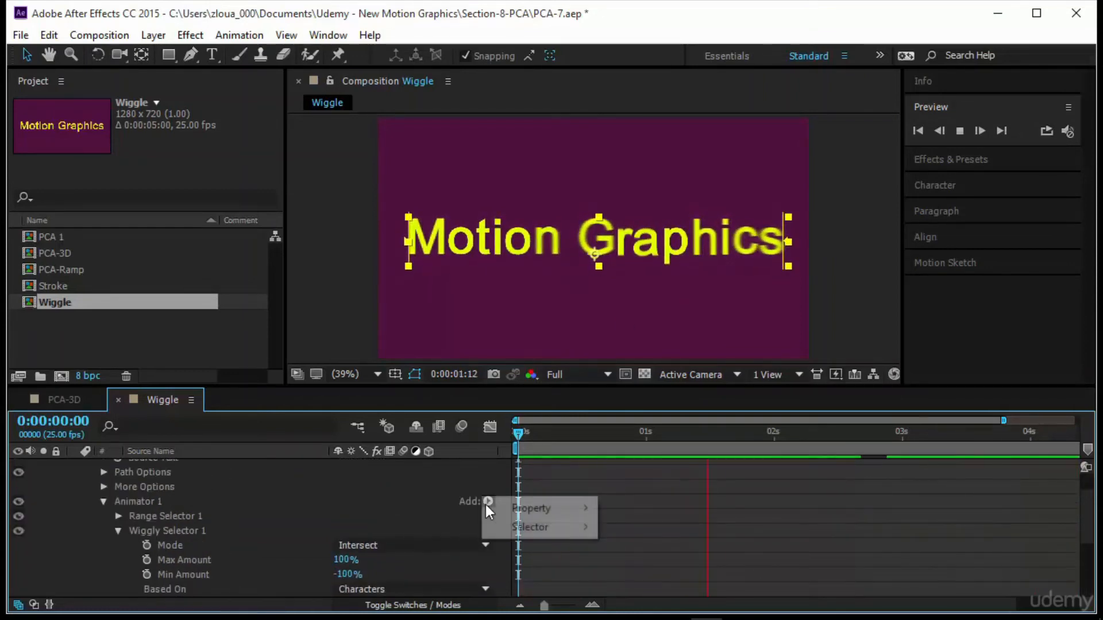
{"action": "mouse_move", "coordinate": [518, 508]}
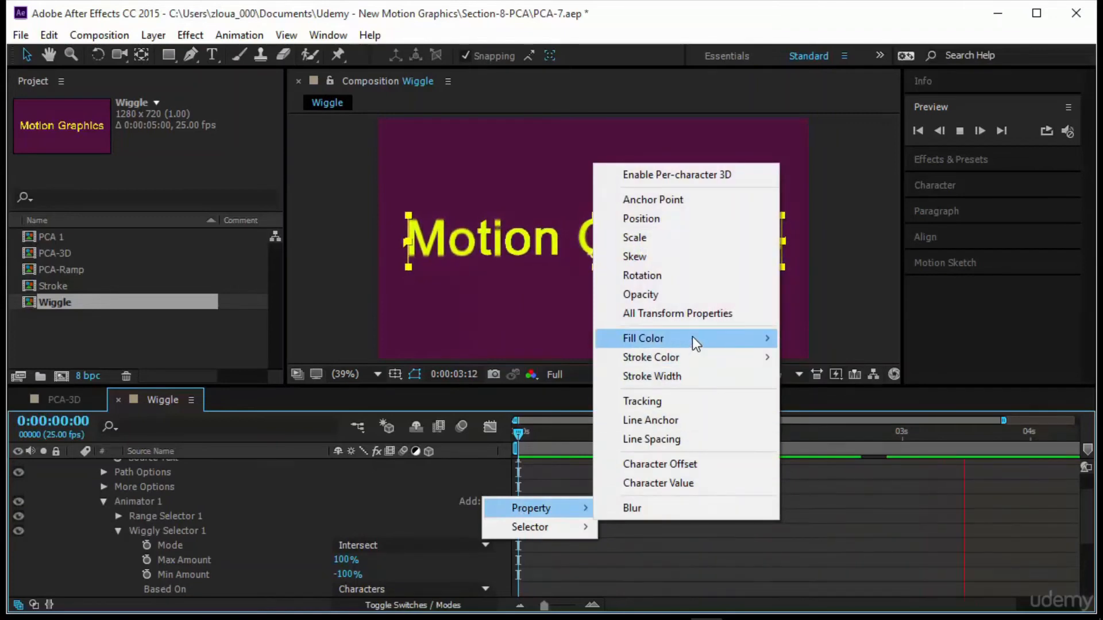
{"action": "mouse_move", "coordinate": [694, 338]}
{"action": "left_click", "coordinate": [800, 337]}
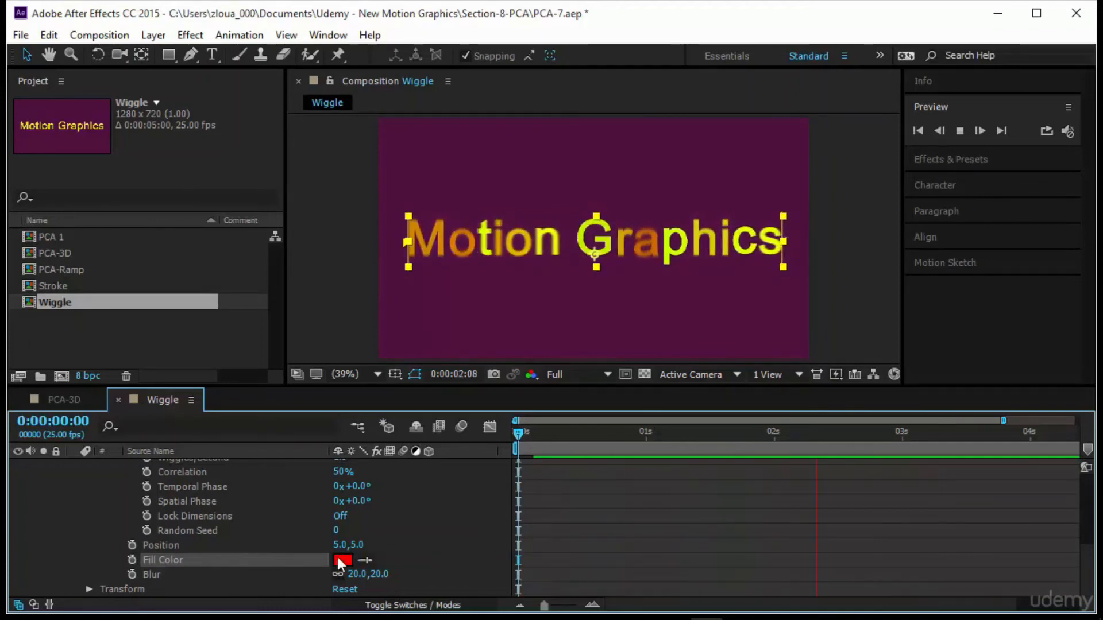
Step: Add a Tracking property to Animator 1 and set its Tracking Amount to 10
{"action": "scroll", "coordinate": [438, 540], "scroll_direction": "up", "scroll_amount": 8}
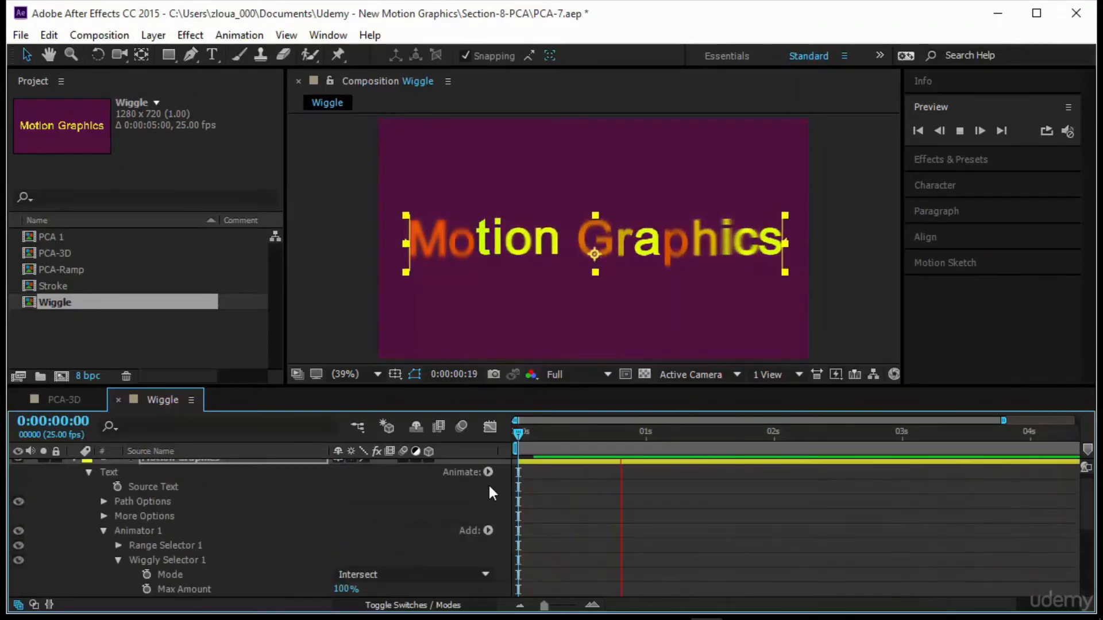
{"action": "left_click", "coordinate": [488, 530]}
{"action": "mouse_move", "coordinate": [529, 539]}
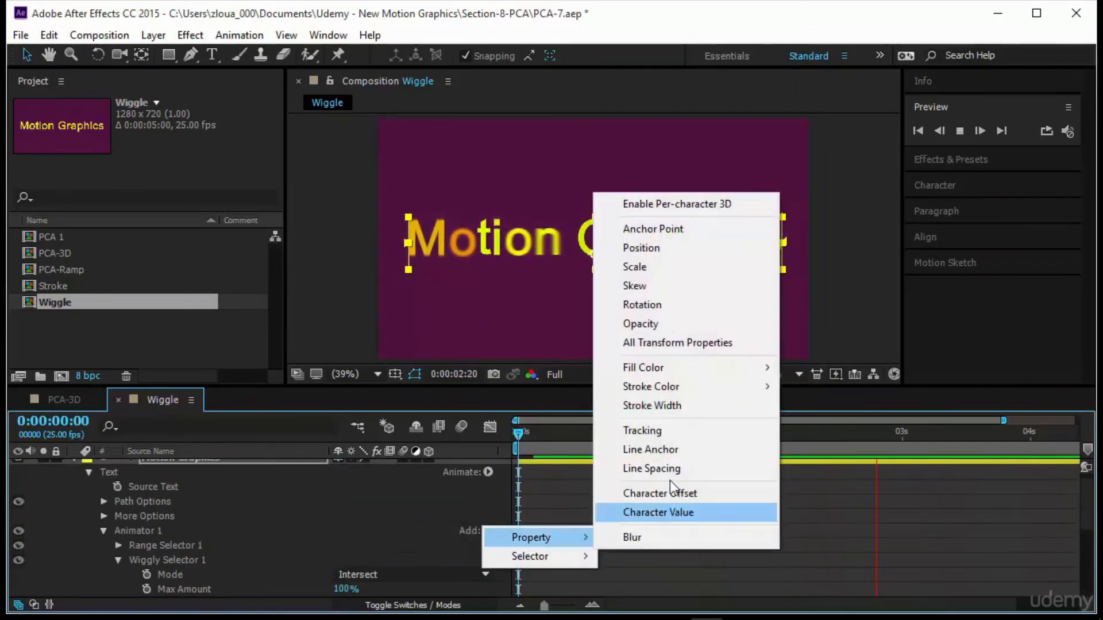
{"action": "left_click", "coordinate": [689, 431]}
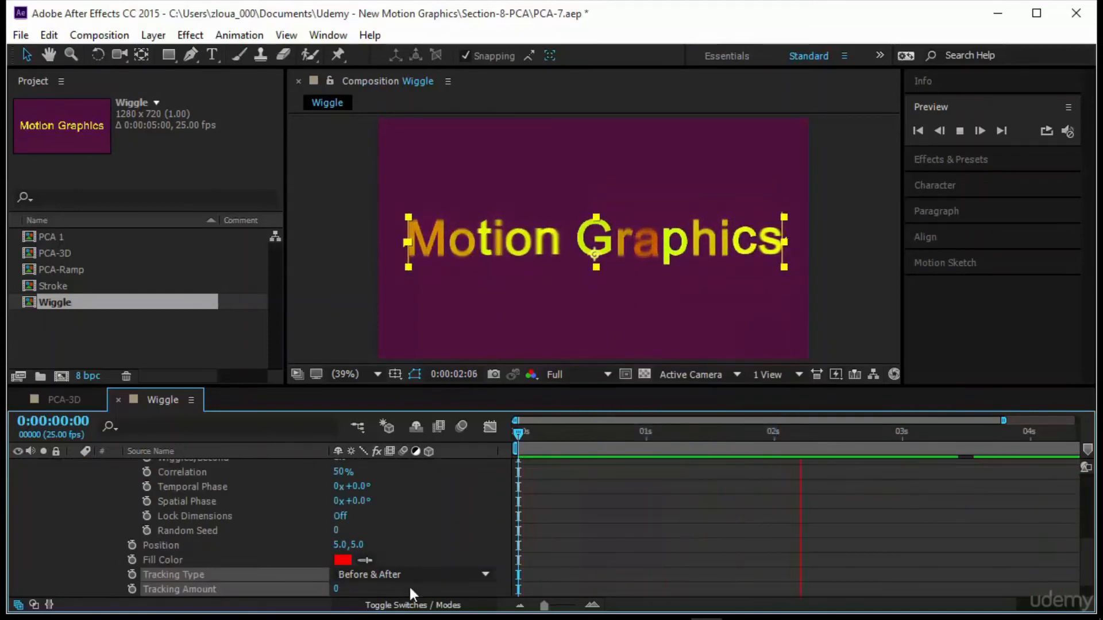
{"action": "scroll", "coordinate": [424, 522], "scroll_direction": "down", "scroll_amount": 2}
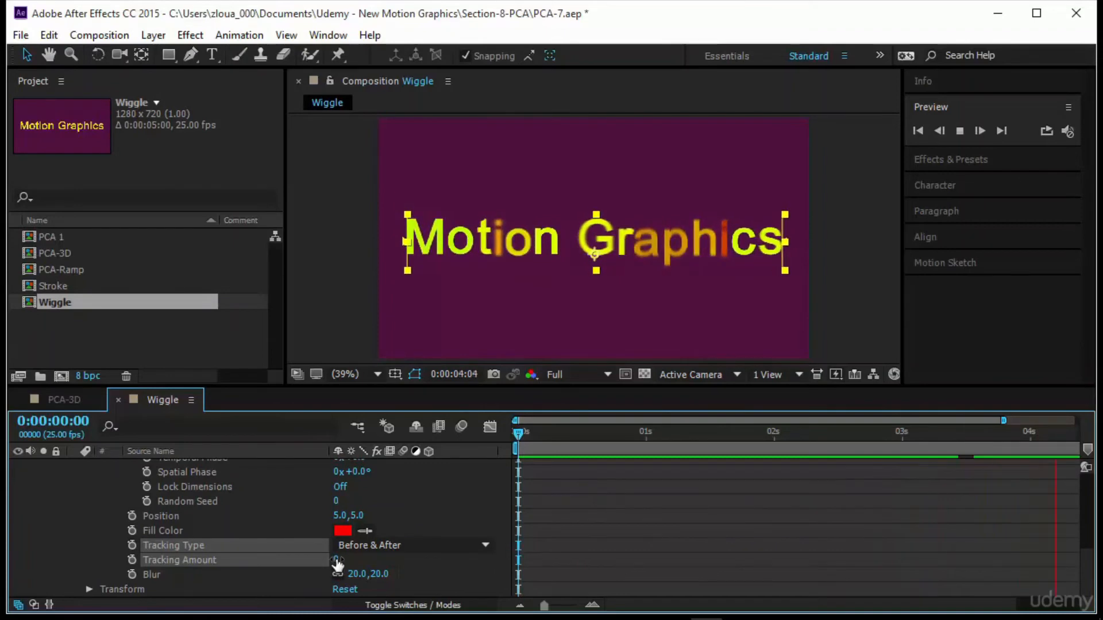
{"action": "left_click_drag", "start_coordinate": [337, 562], "coordinate": [354, 557]}
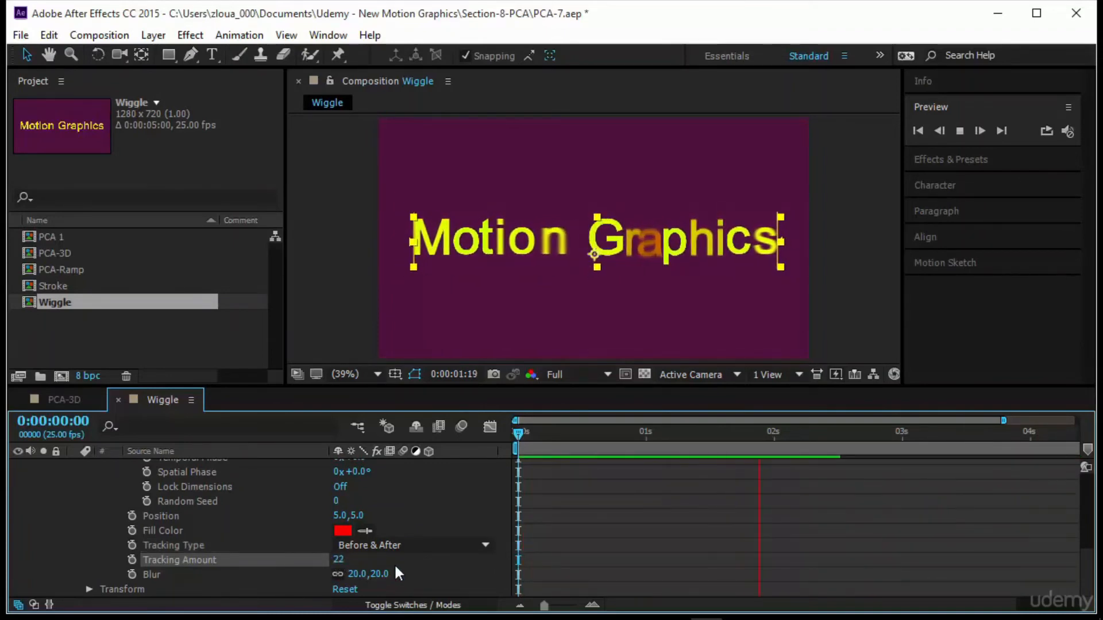
{"action": "left_click", "coordinate": [338, 560]}
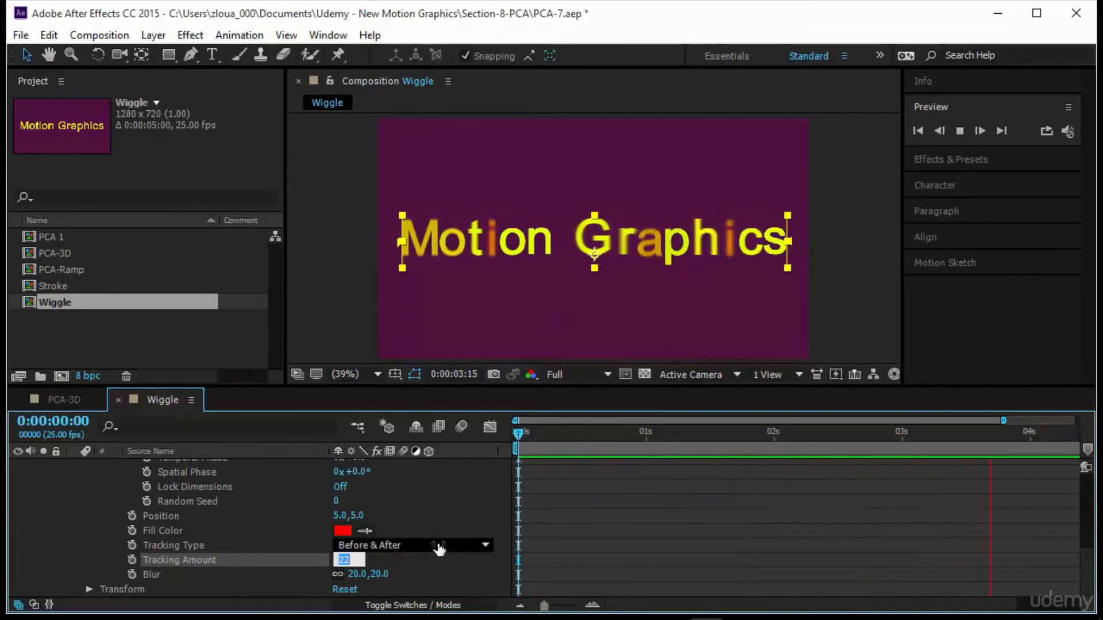
{"action": "type", "text": "10"}
{"action": "key", "text": "Return"}
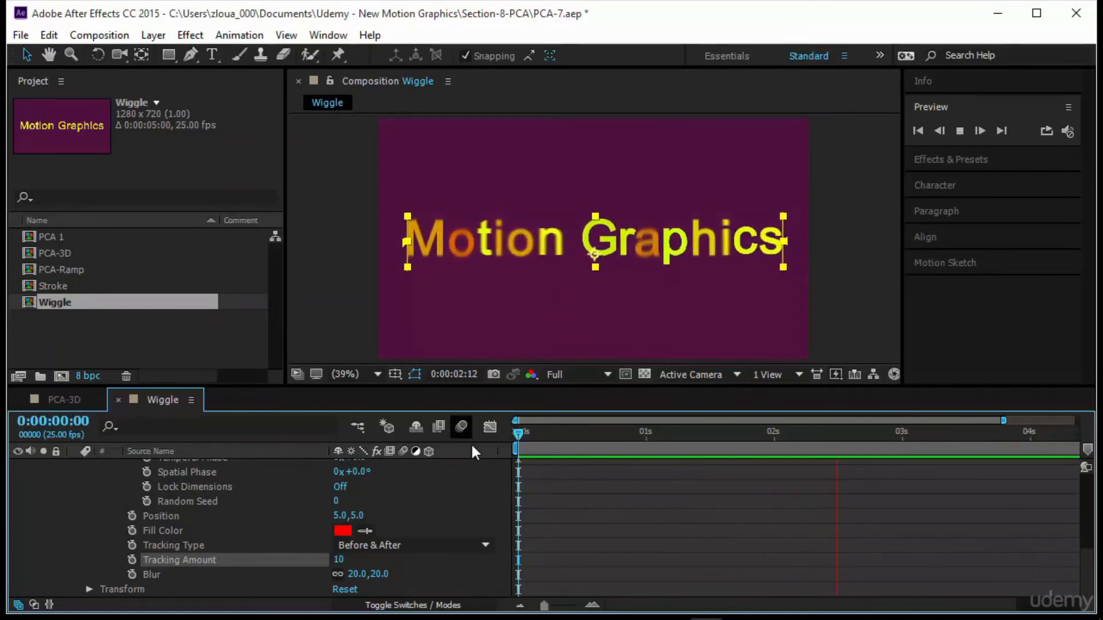
Step: Try the Wiggly selector's Correlation at 3% and at 100% while the preview plays
{"action": "scroll", "coordinate": [305, 578], "scroll_direction": "up", "scroll_amount": 1}
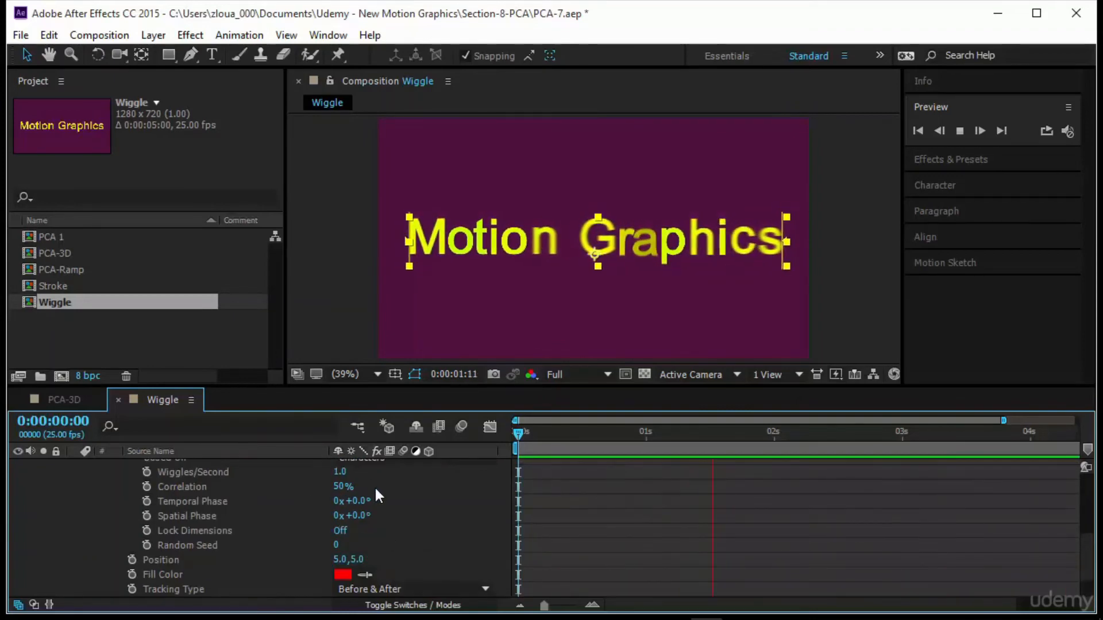
{"action": "left_click_drag", "start_coordinate": [345, 486], "coordinate": [267, 485]}
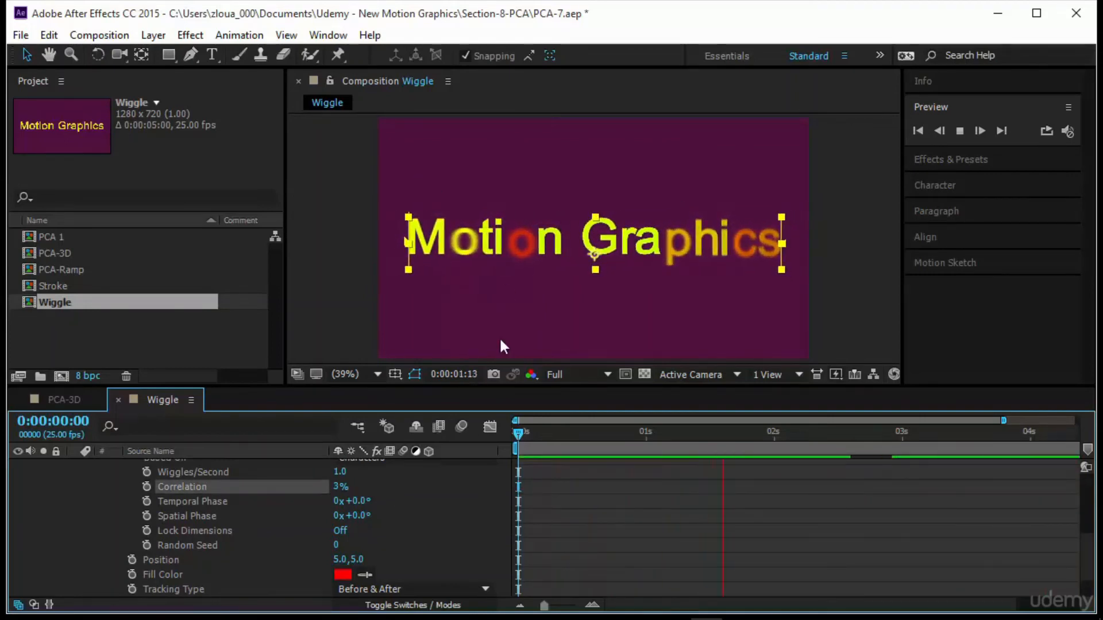
{"action": "left_click_drag", "start_coordinate": [334, 490], "coordinate": [428, 489]}
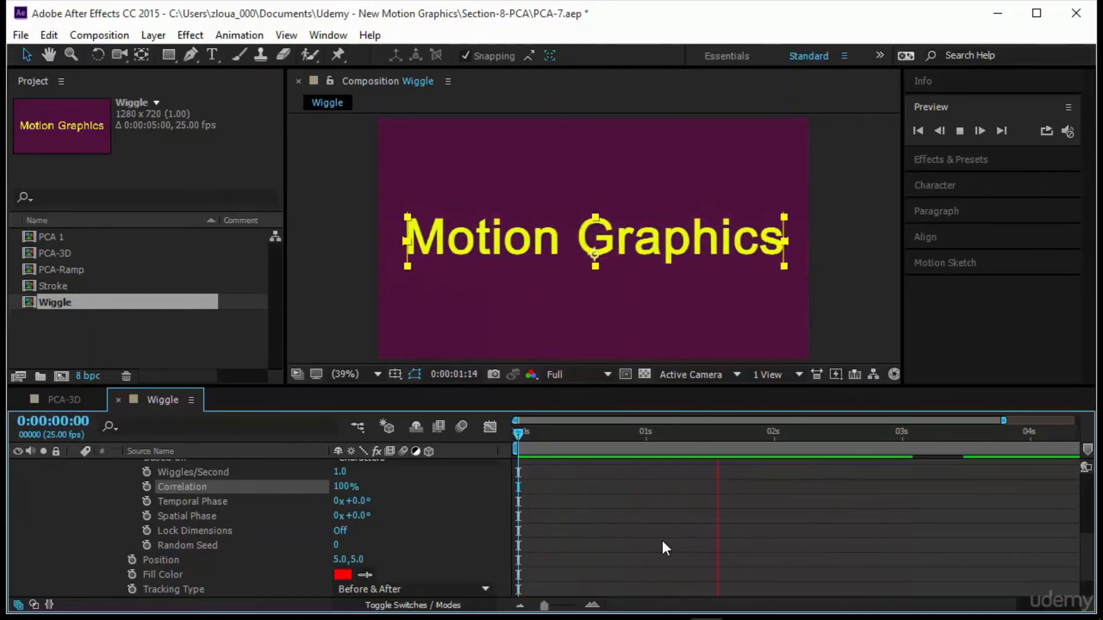
Step: Set the Wiggly selector's Correlation to 80%
{"action": "left_click", "coordinate": [346, 487]}
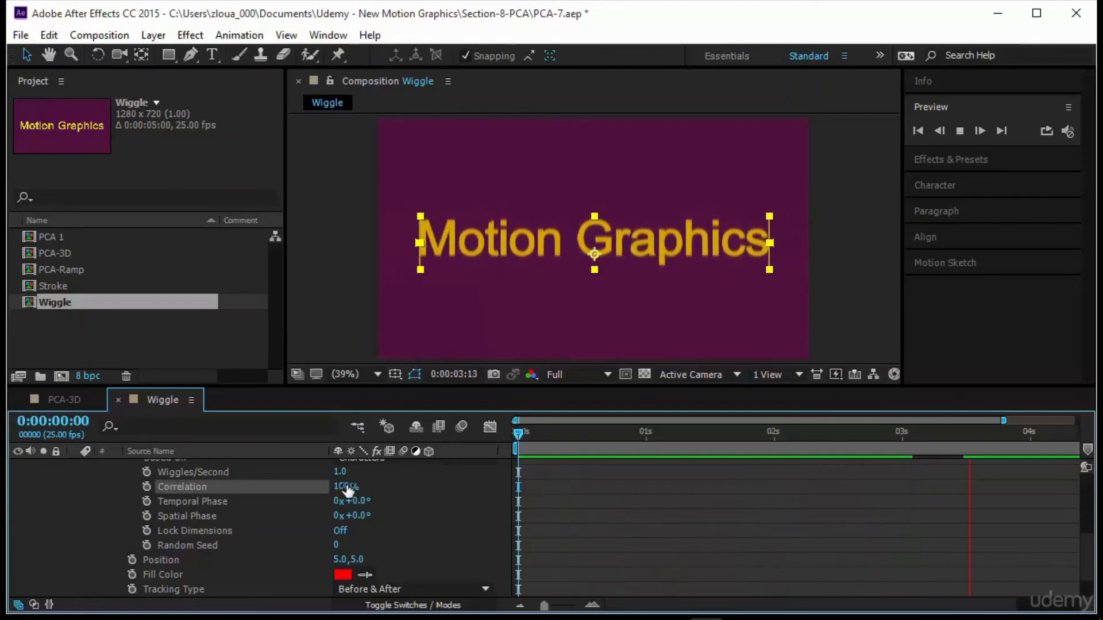
{"action": "type", "text": "80"}
{"action": "key", "text": "Return"}
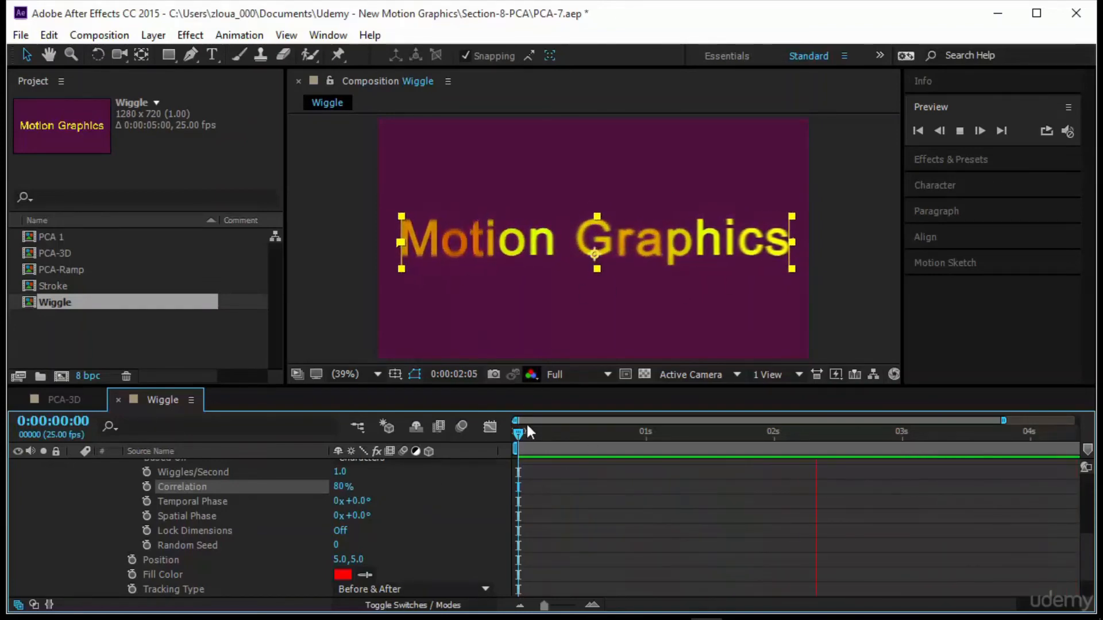
Step: Set the Tracking Amount of Animator 1 on the Motion Graphics text to 5
{"action": "scroll", "coordinate": [421, 542], "scroll_direction": "down", "scroll_amount": 2}
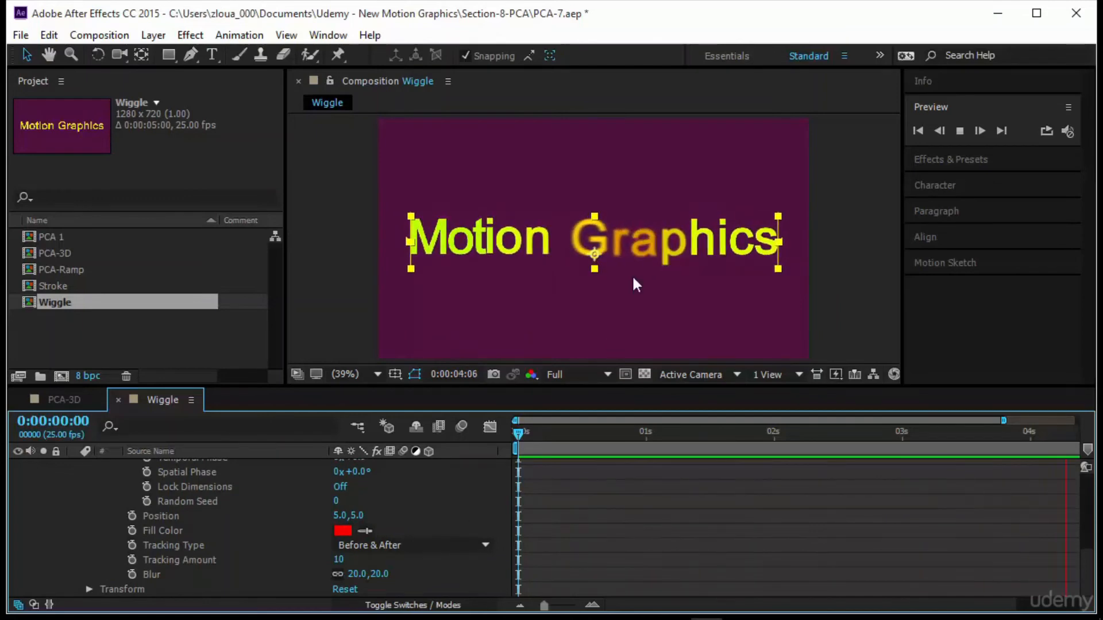
{"action": "left_click", "coordinate": [340, 561]}
{"action": "type", "text": "5"}
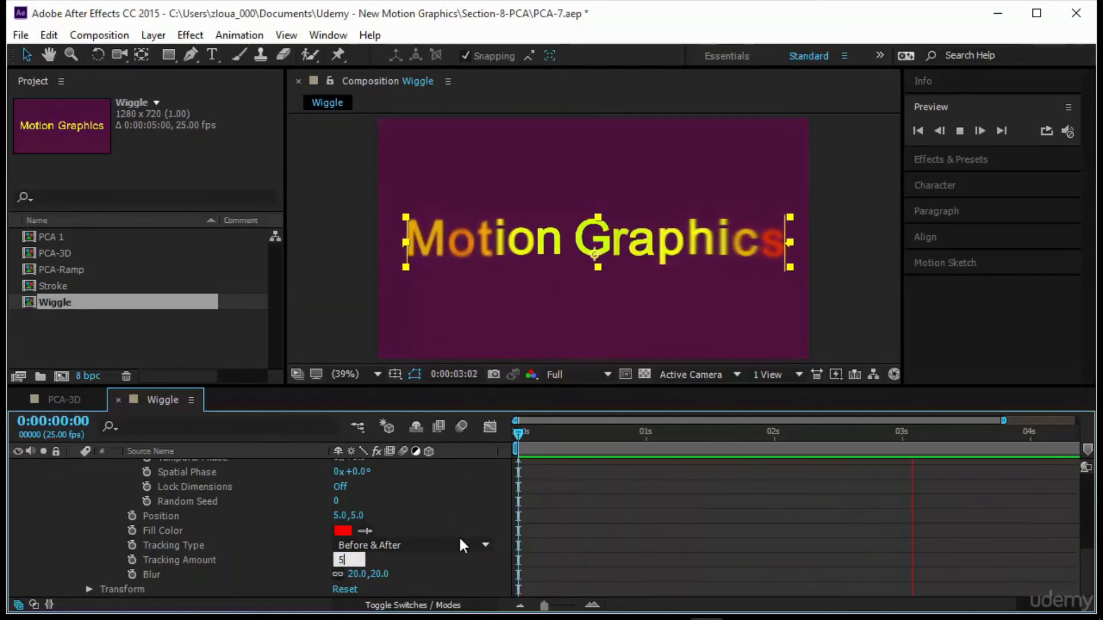
{"action": "key", "text": "Return"}
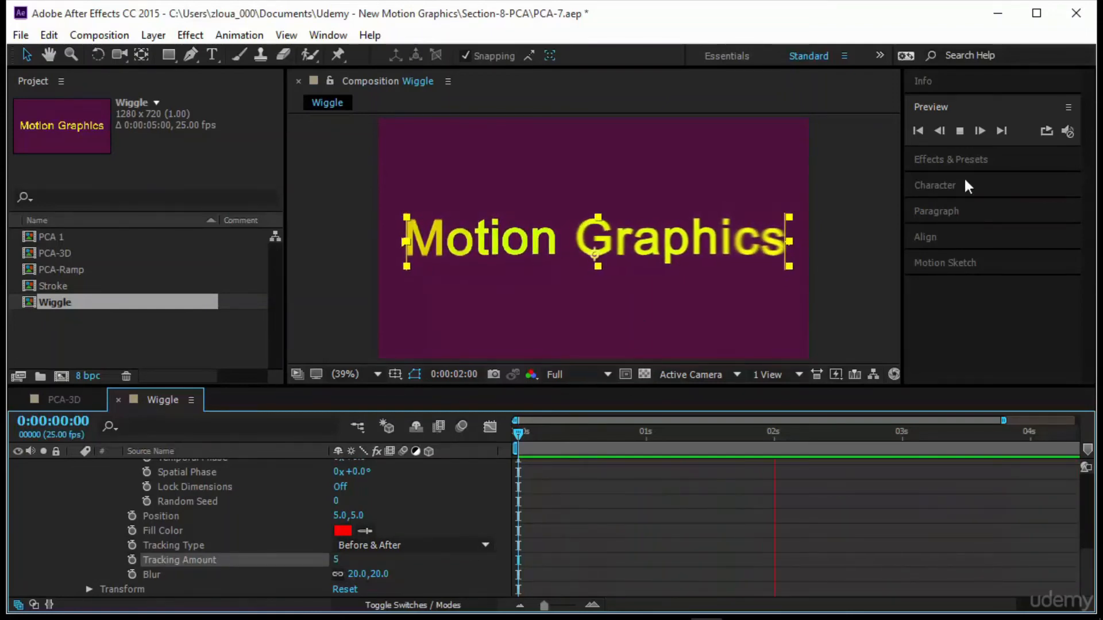
Step: Reduce the Motion Graphics text to a 62 px font size and move it to the frame's lower-right corner
{"action": "left_click", "coordinate": [949, 188]}
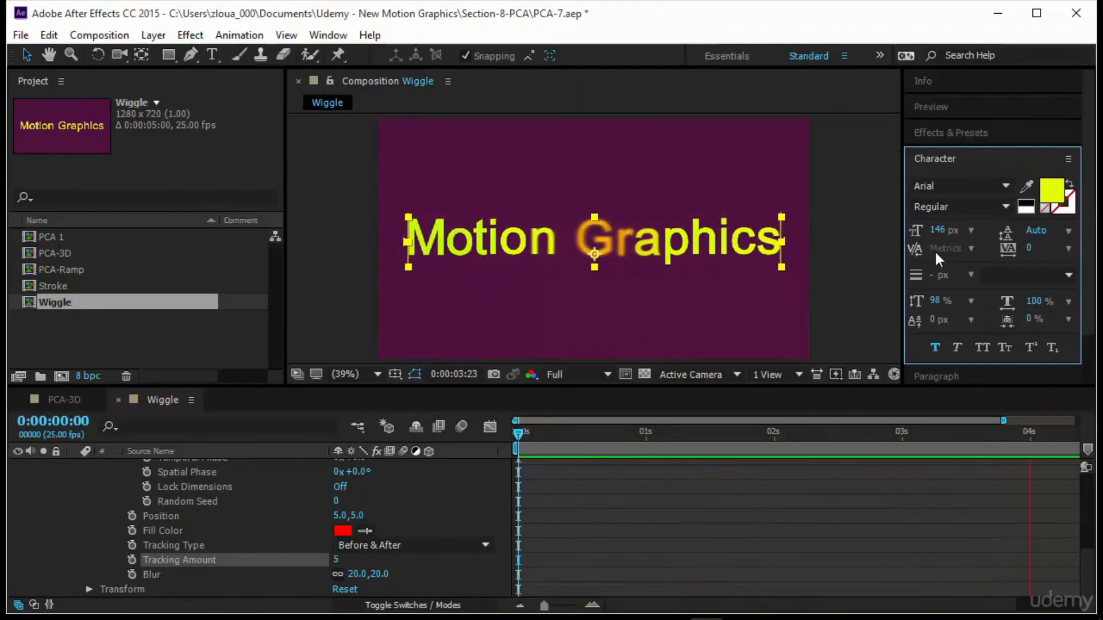
{"action": "left_click_drag", "start_coordinate": [942, 232], "coordinate": [881, 242]}
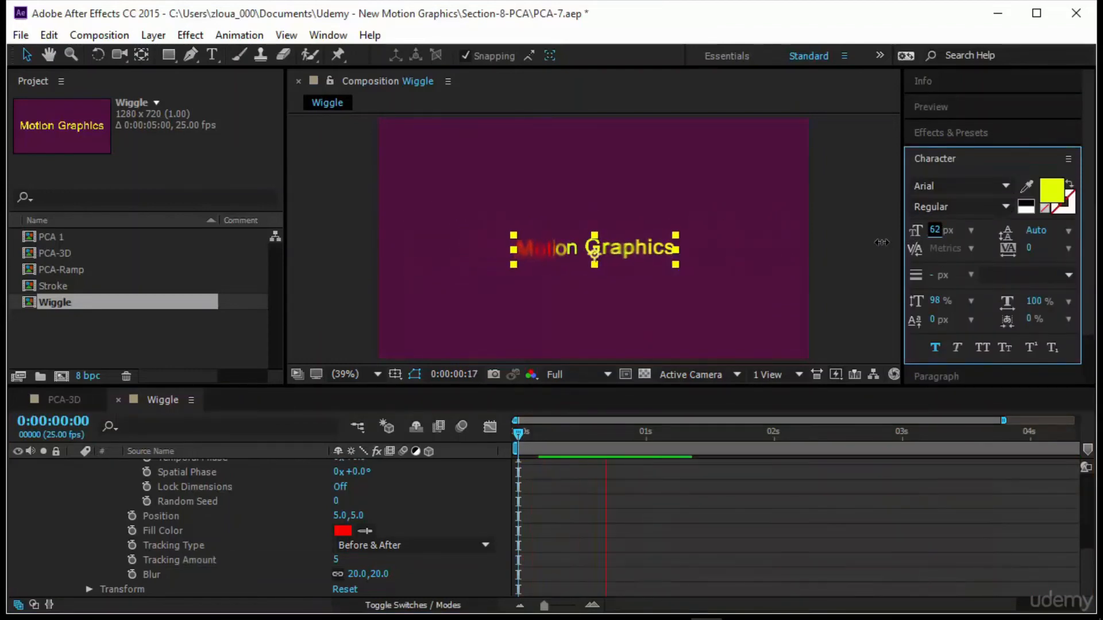
{"action": "left_click", "coordinate": [718, 296]}
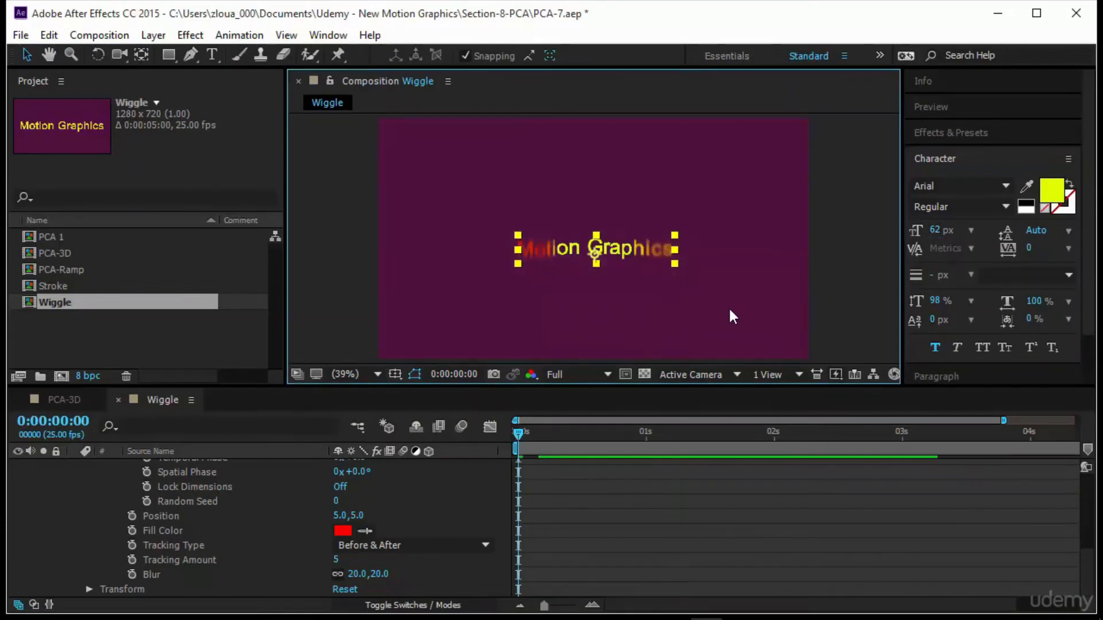
{"action": "left_click_drag", "start_coordinate": [594, 250], "coordinate": [714, 342]}
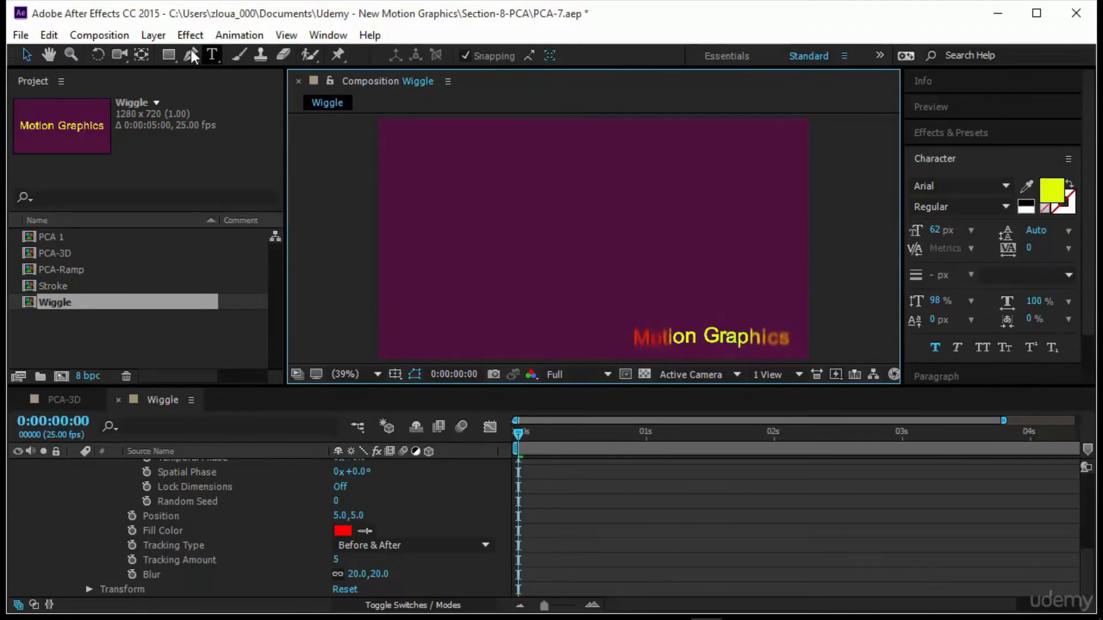
Step: Draw an unfilled rectangle with a 5 px yellow stroke around the Motion Graphics text and preview the result
{"action": "left_click", "coordinate": [167, 55]}
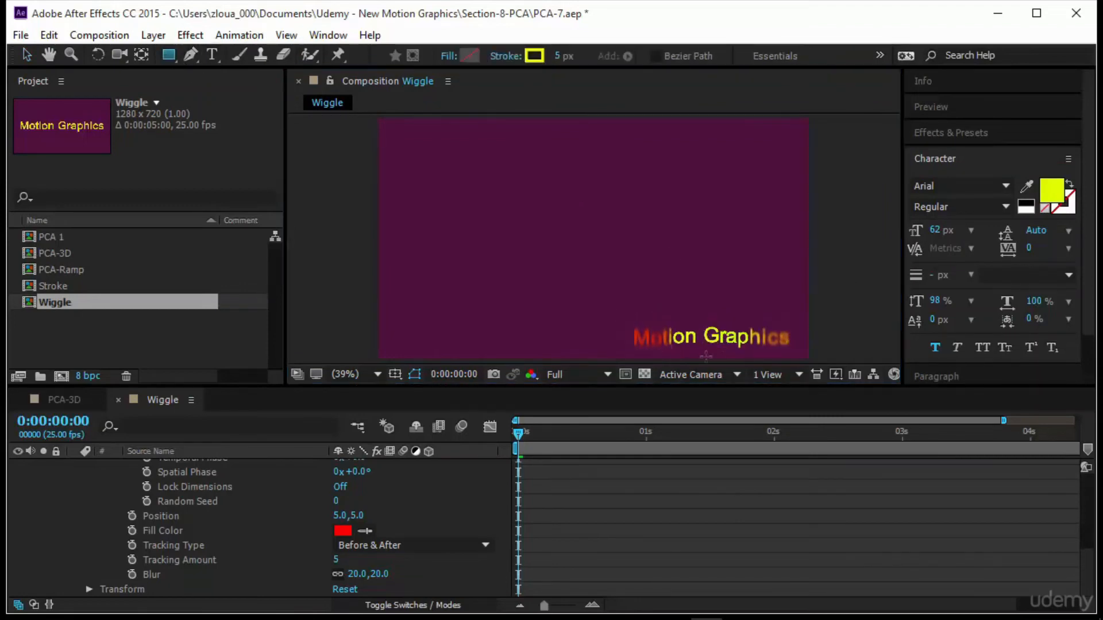
{"action": "left_click", "coordinate": [792, 358]}
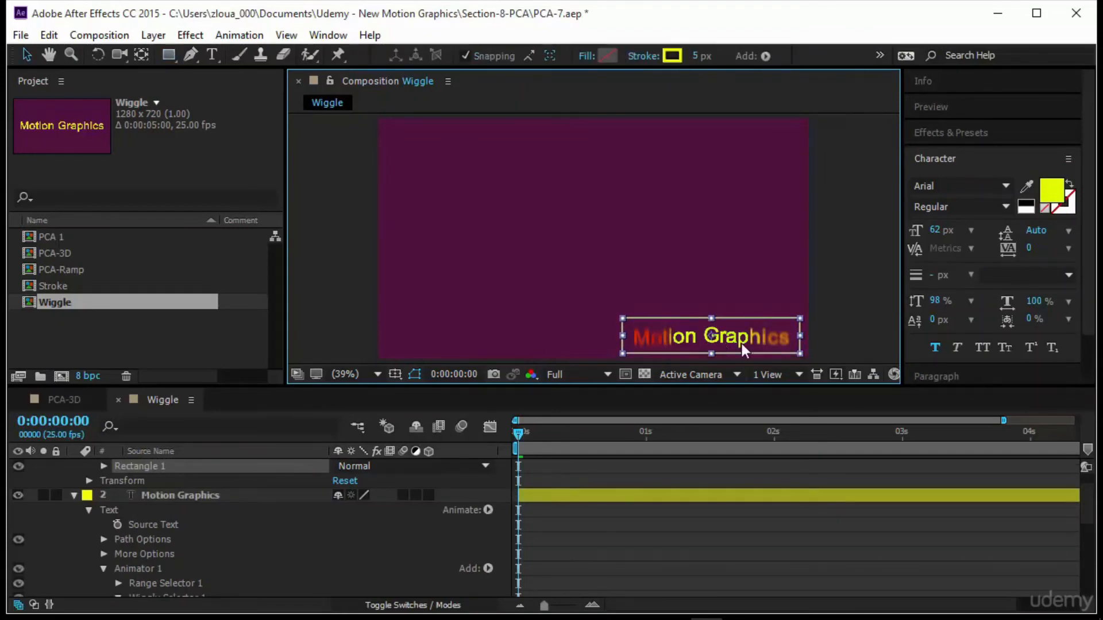
{"action": "left_click", "coordinate": [821, 321]}
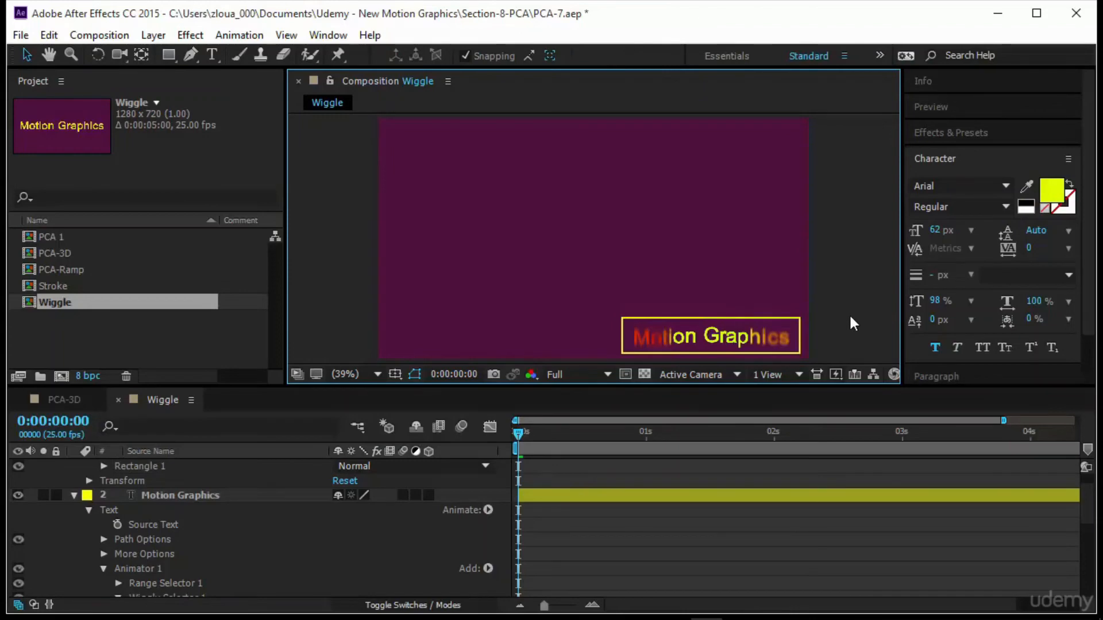
{"action": "left_click", "coordinate": [956, 109]}
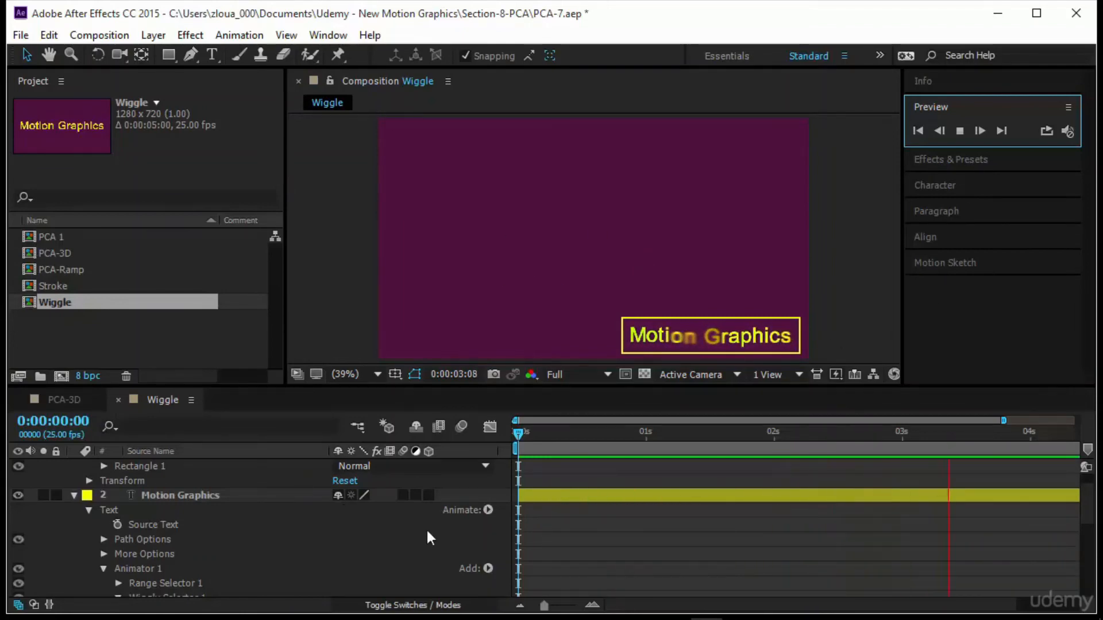
Step: Set the Wiggly selector's Wiggles/Second to 0.5
{"action": "scroll", "coordinate": [431, 532], "scroll_direction": "down", "scroll_amount": 5}
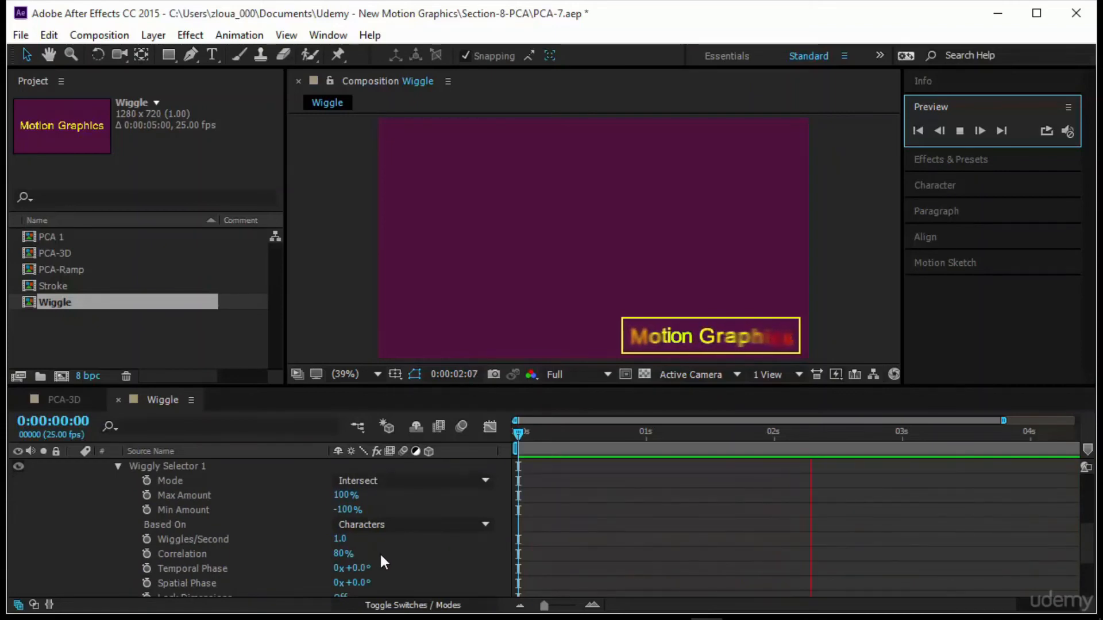
{"action": "left_click", "coordinate": [340, 539]}
{"action": "type", "text": "0.5"}
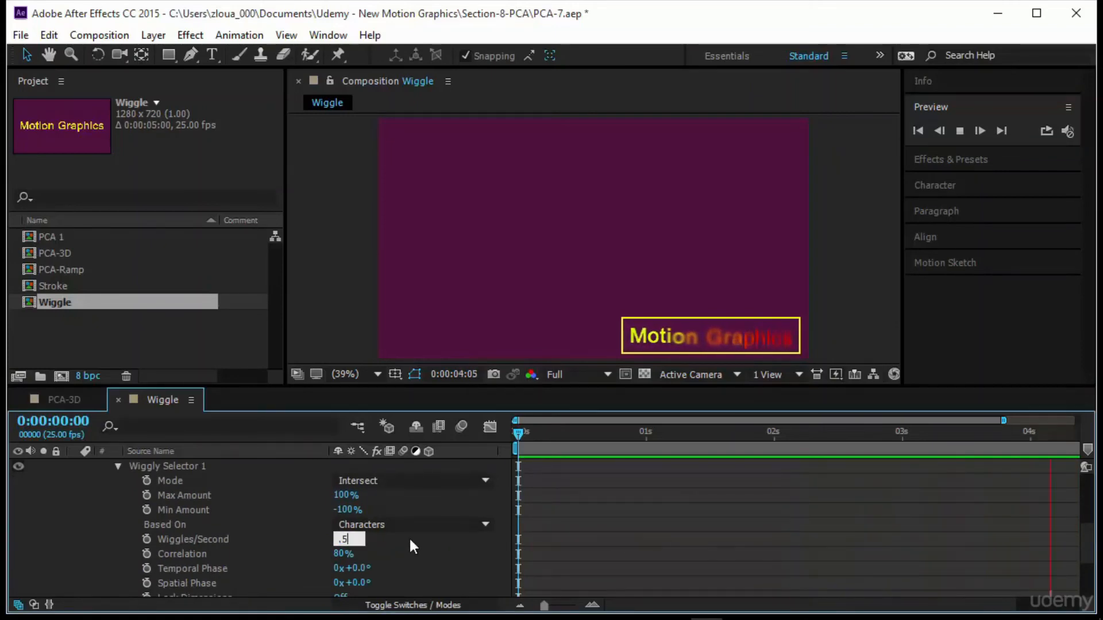
{"action": "key", "text": "Return"}
Step: Set the horizontal Position value of Animator 1 to 3 and watch the wiggle in the preview
{"action": "scroll", "coordinate": [397, 557], "scroll_direction": "down", "scroll_amount": 2}
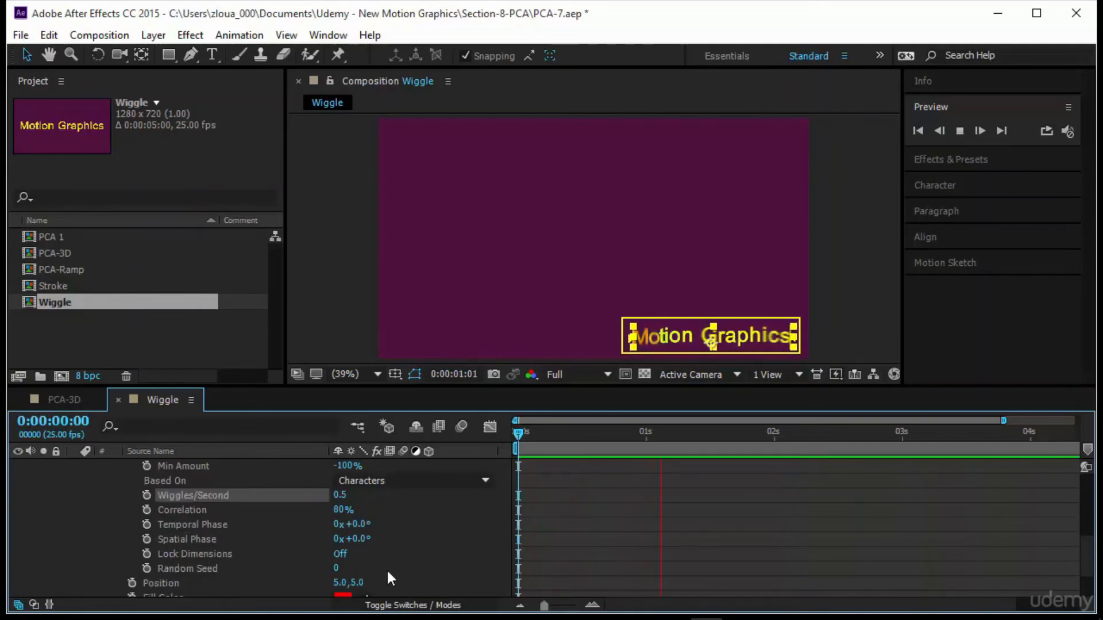
{"action": "scroll", "coordinate": [385, 569], "scroll_direction": "down", "scroll_amount": 2}
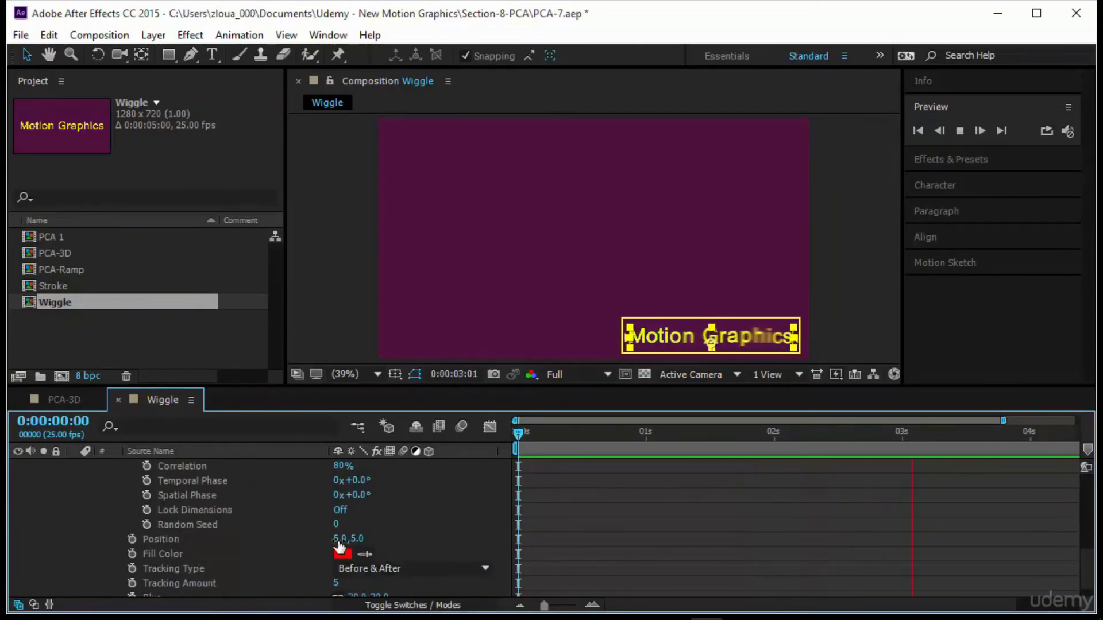
{"action": "type", "text": "3"}
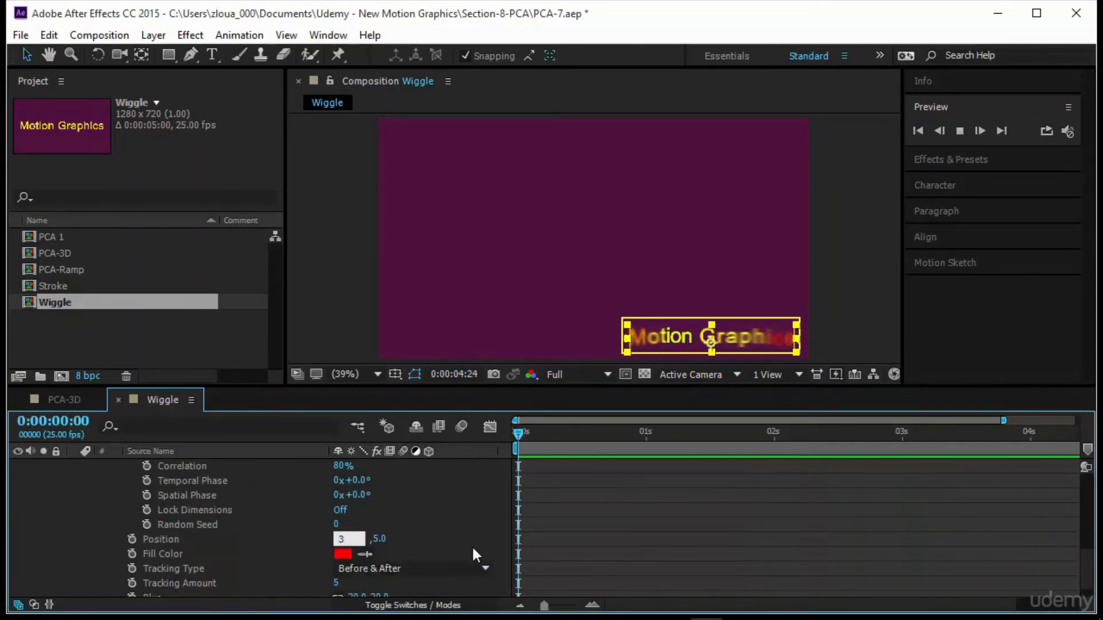
{"action": "key", "text": "Return"}
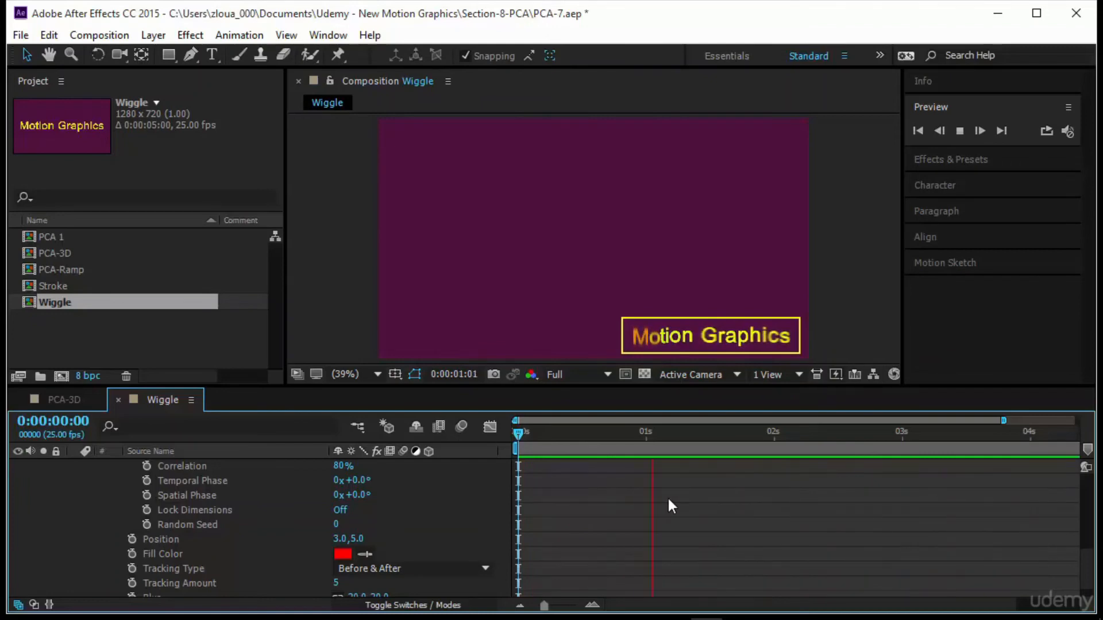
{"action": "left_click", "coordinate": [98, 512]}
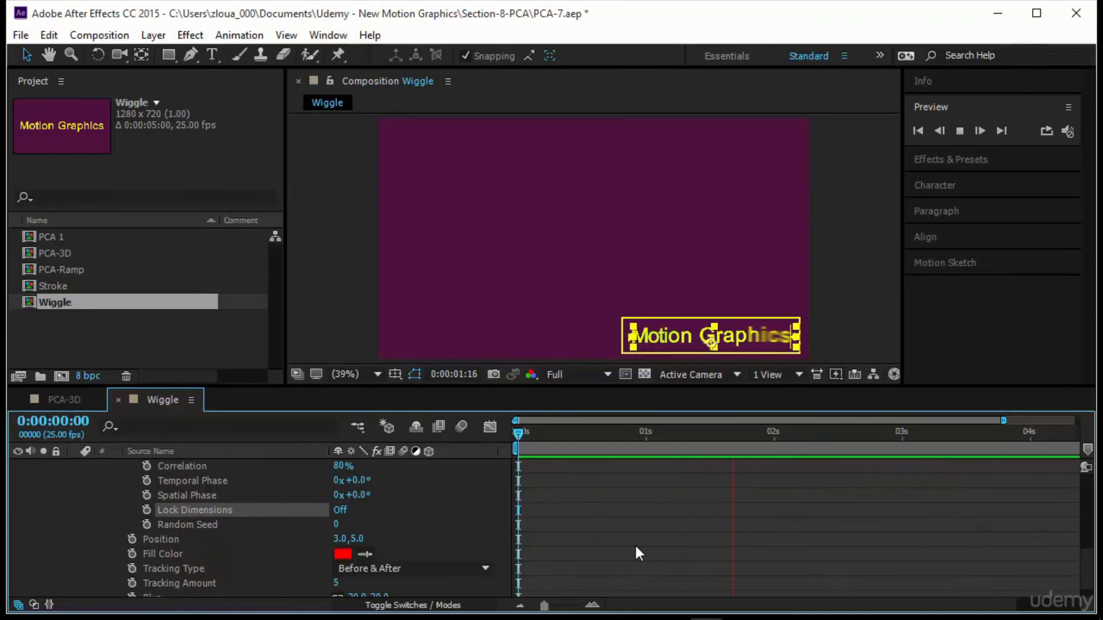
{"action": "left_click", "coordinate": [677, 536]}
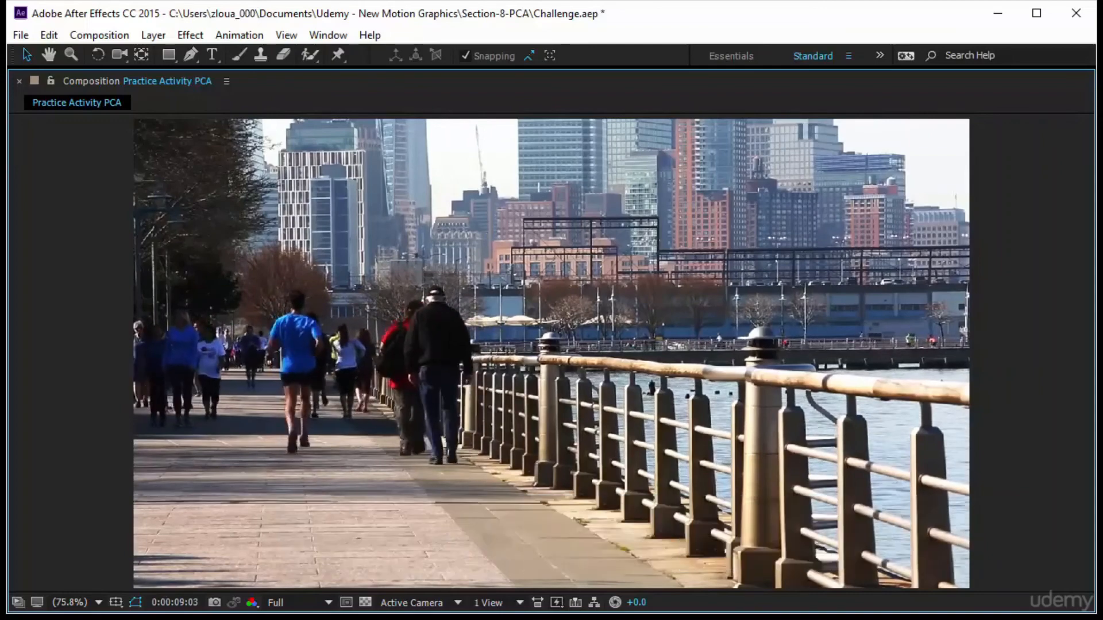
Step: Play the finished Practice Activity PCA composition and examine how the box and the two text lines animate
{"action": "key", "text": "space"}
{"action": "key", "text": "space"}
{"action": "key", "text": "space"}
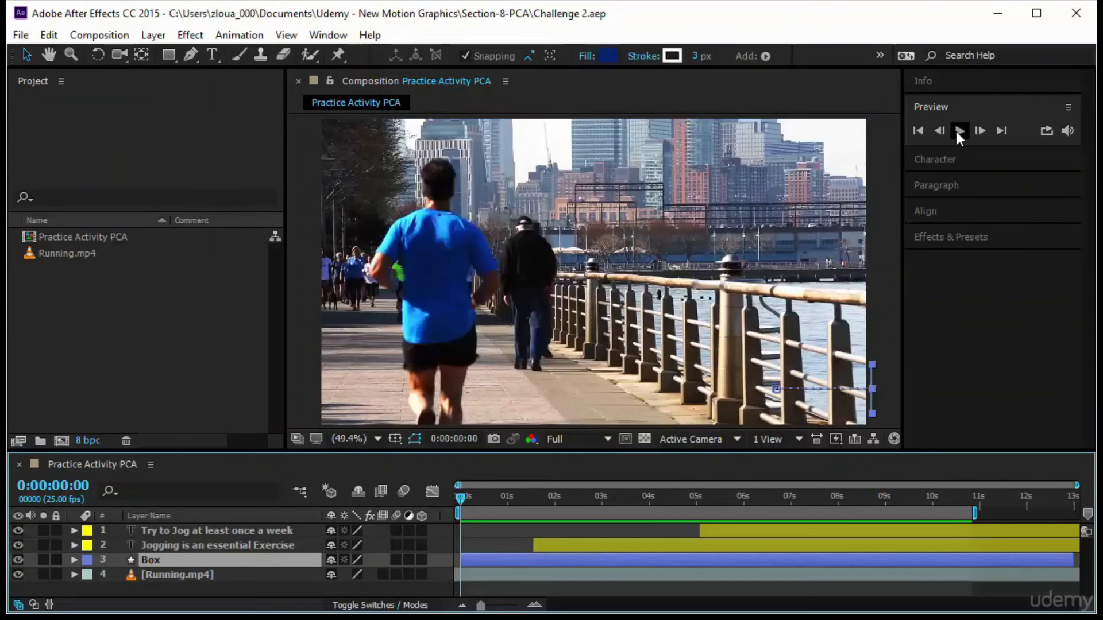
{"action": "left_click", "coordinate": [959, 131]}
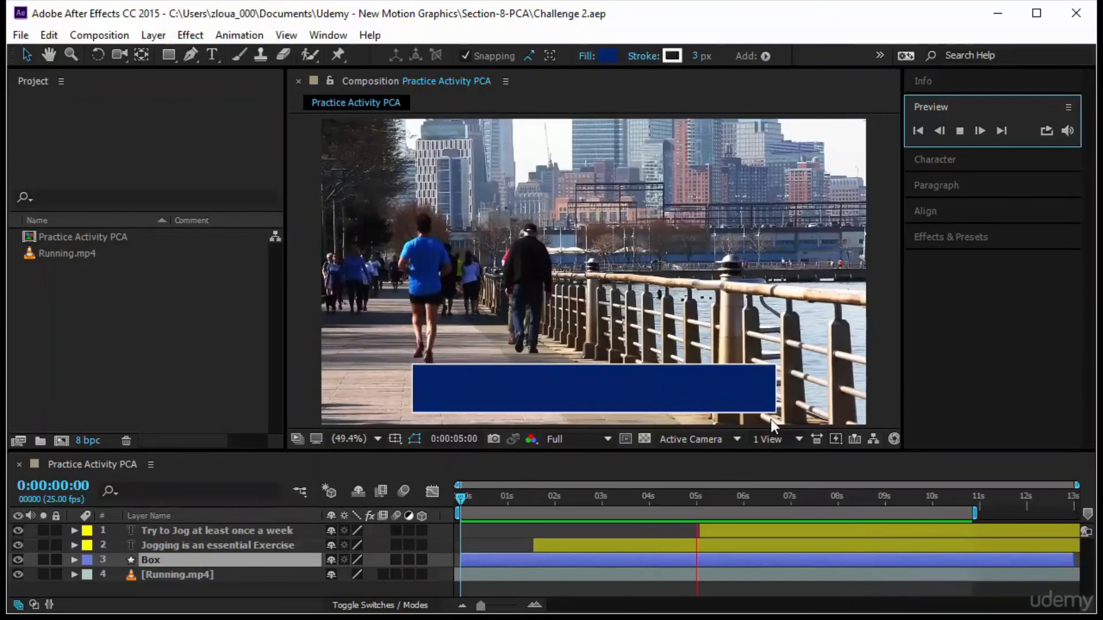
{"action": "left_click", "coordinate": [164, 547]}
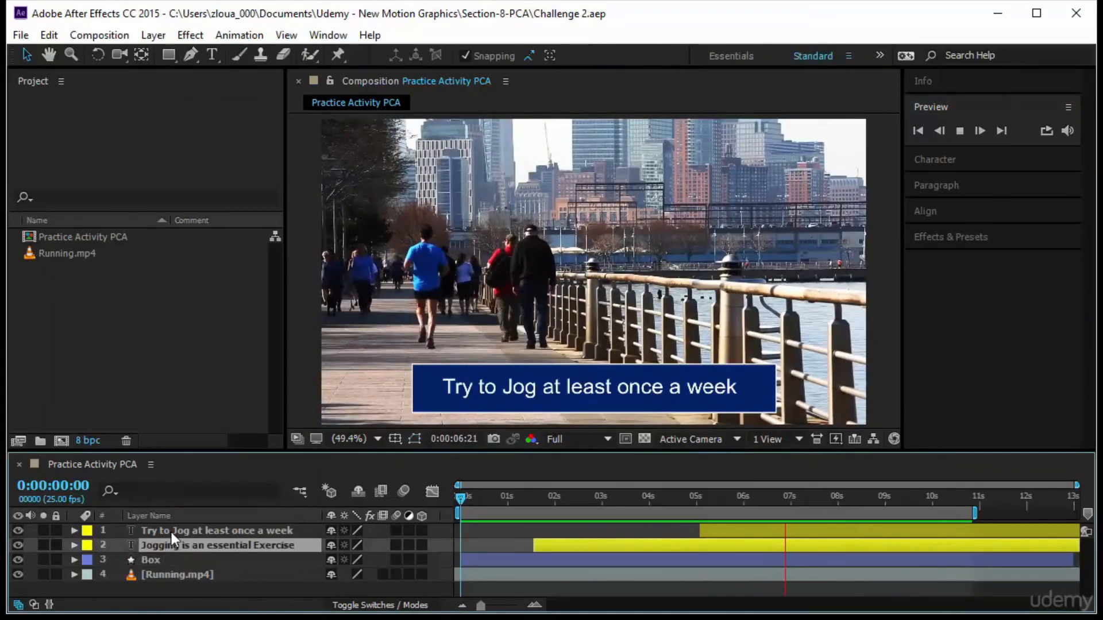
{"action": "left_click", "coordinate": [171, 532]}
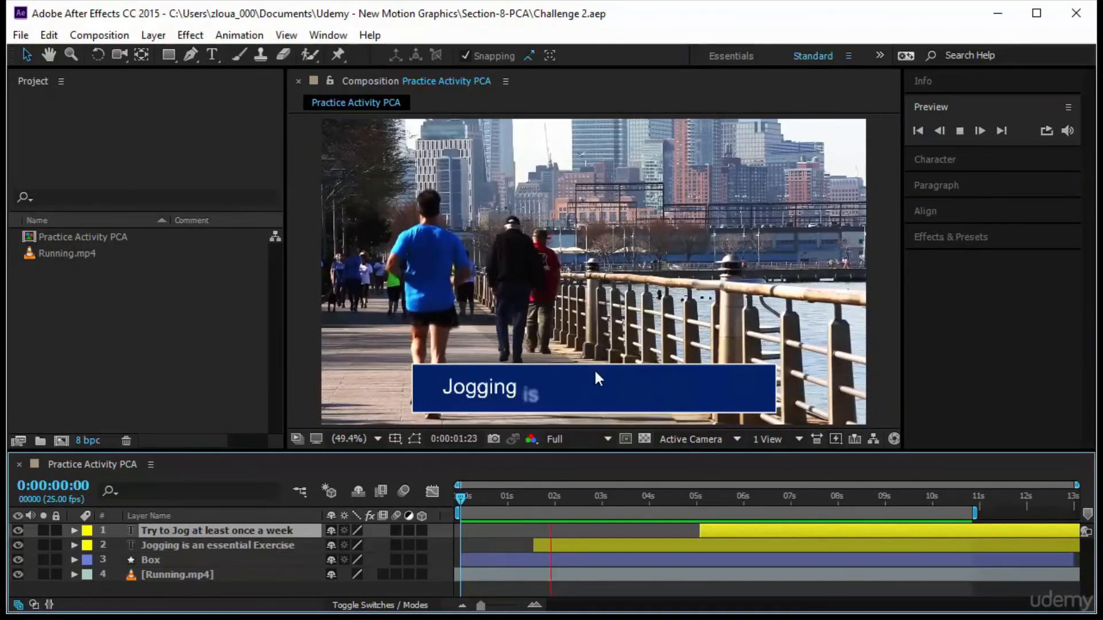
{"action": "left_click", "coordinate": [222, 194]}
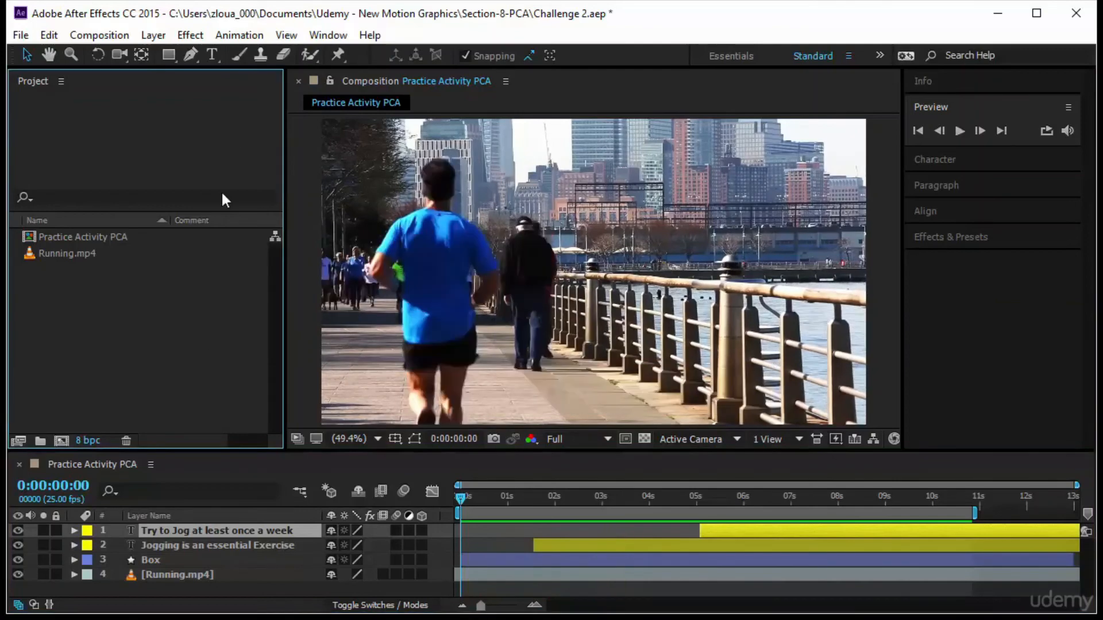
Step: Create a 1280 x 720, 25 fps, 13-second composition named Practice PCA and add Running.mp4 to it, keeping the playhead at the start
{"action": "left_click", "coordinate": [62, 441]}
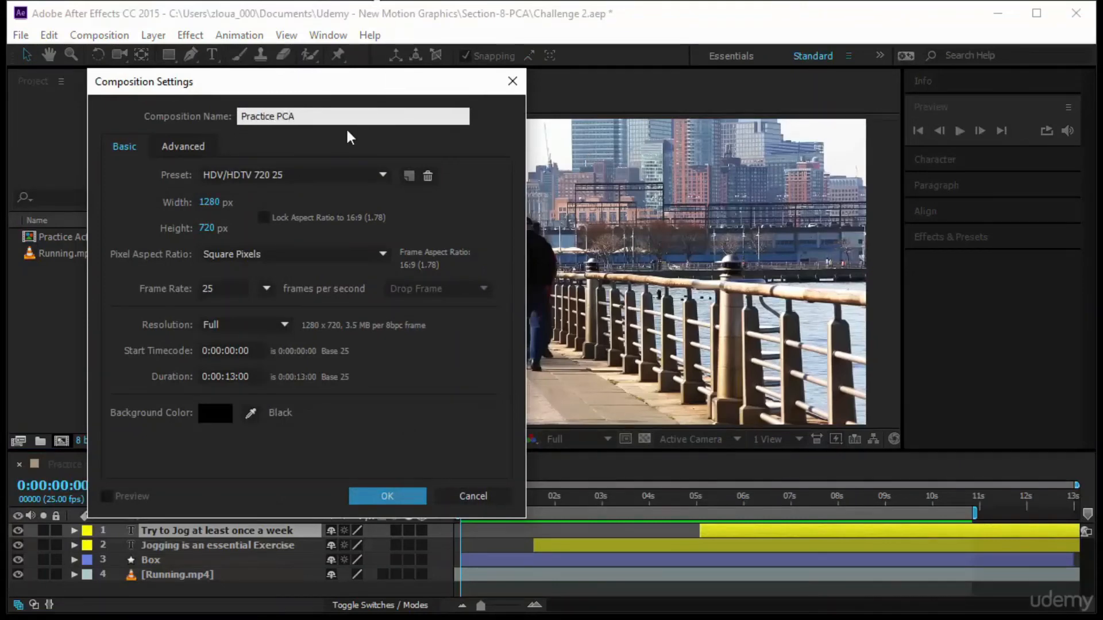
{"action": "left_click", "coordinate": [412, 488]}
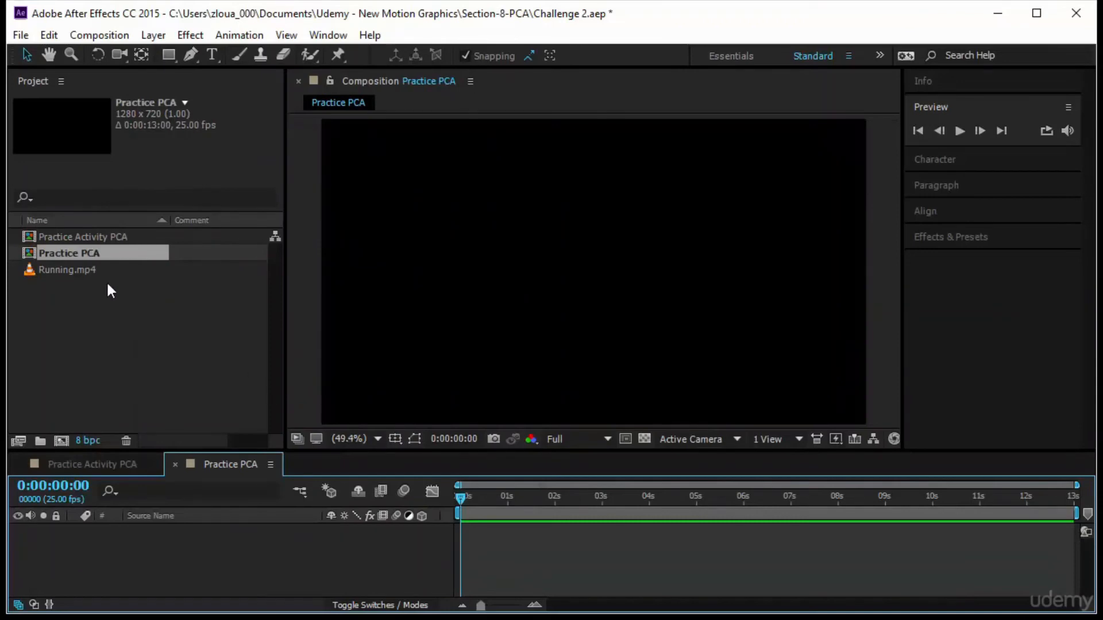
{"action": "left_click_drag", "start_coordinate": [89, 268], "coordinate": [178, 534]}
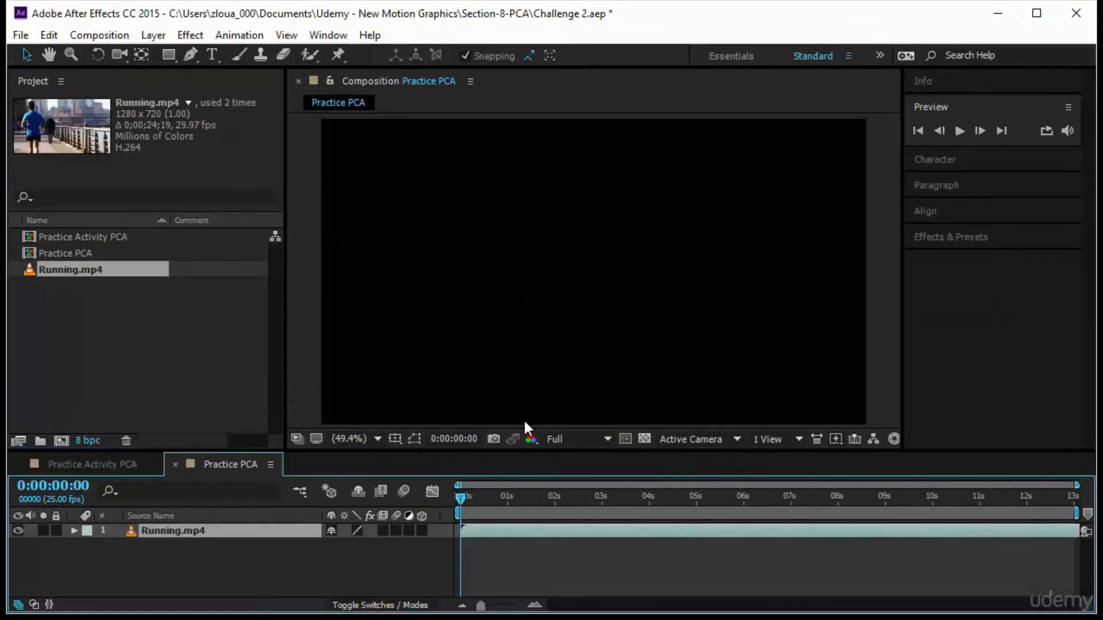
{"action": "left_click_drag", "start_coordinate": [461, 492], "coordinate": [529, 495]}
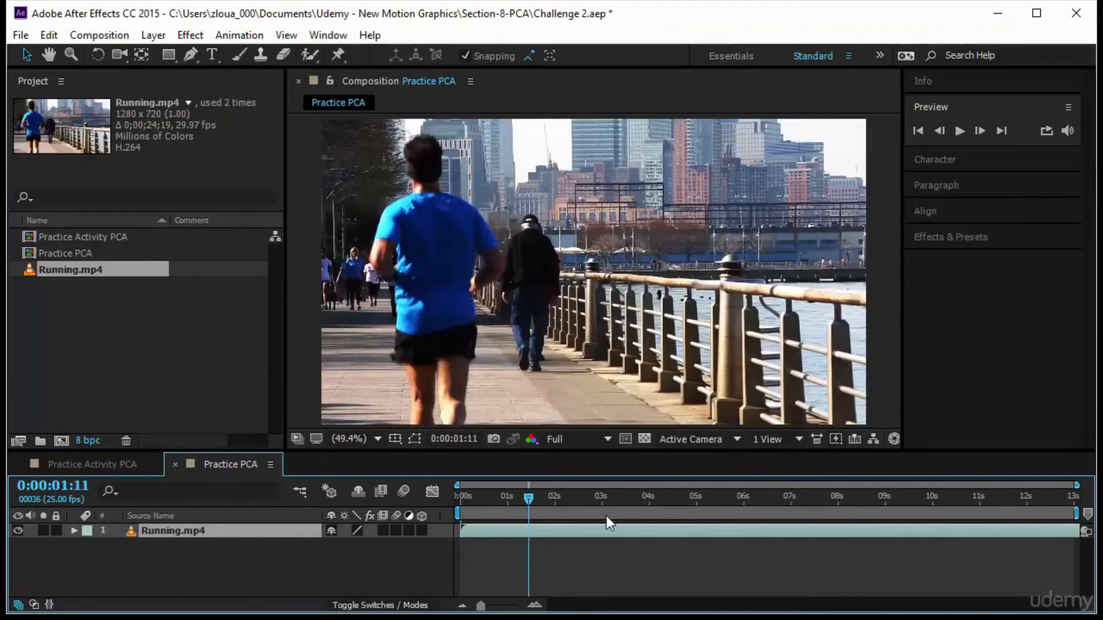
{"action": "key", "text": "Home"}
{"action": "key", "text": "Home"}
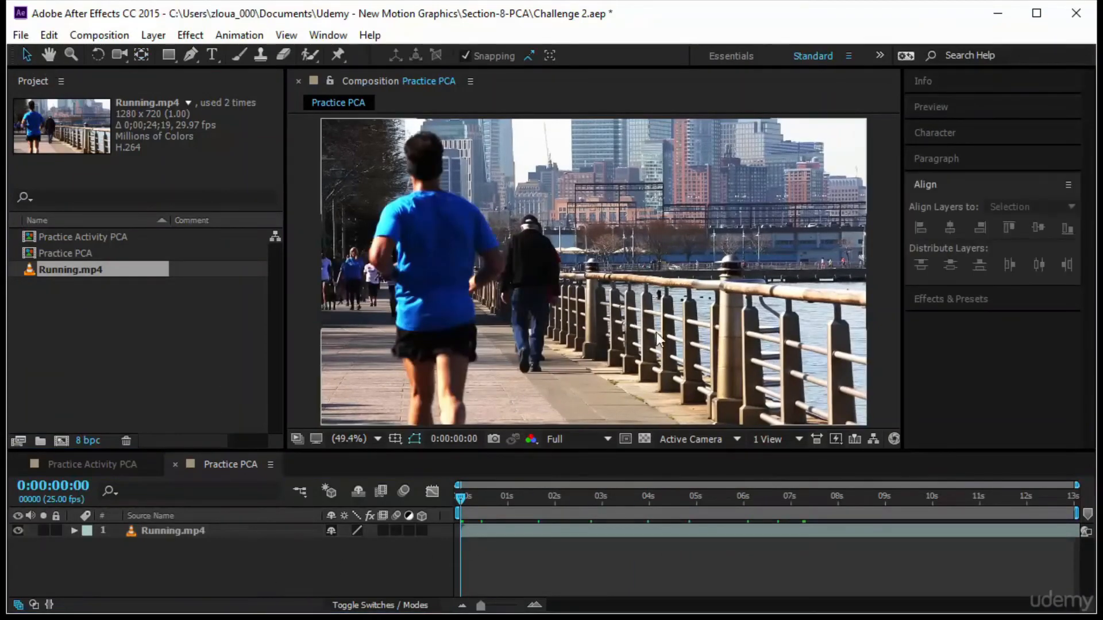
Step: Draw a wide dark blue rectangle with a 3 px white stroke across the frame's lower part and center it horizontally in the composition
{"action": "left_click", "coordinate": [165, 53]}
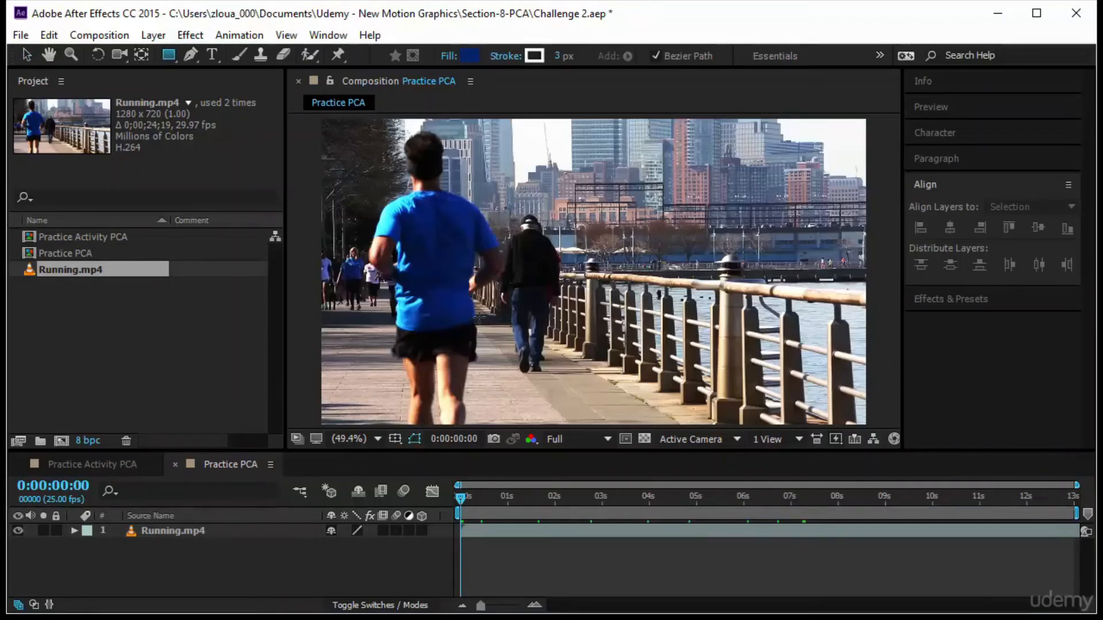
{"action": "mouse_move", "coordinate": [406, 352]}
{"action": "left_mouse_down"}
{"action": "mouse_move", "coordinate": [812, 406]}
{"action": "mouse_move", "coordinate": [786, 395]}
{"action": "mouse_move", "coordinate": [787, 405]}
{"action": "left_mouse_up"}
{"action": "key", "text": "space"}
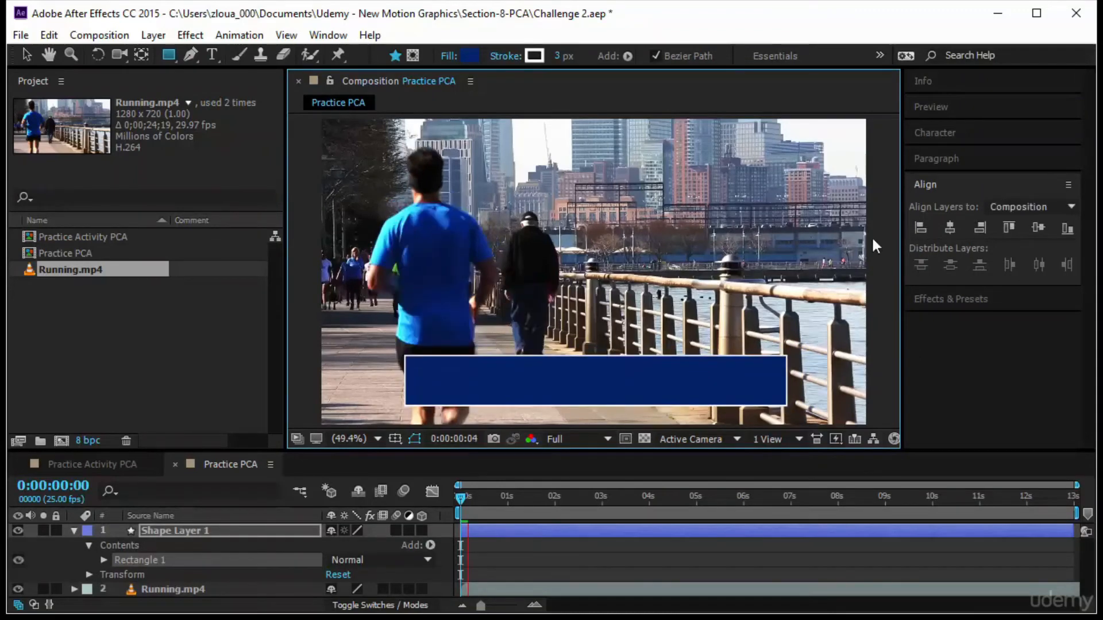
{"action": "left_click", "coordinate": [946, 222]}
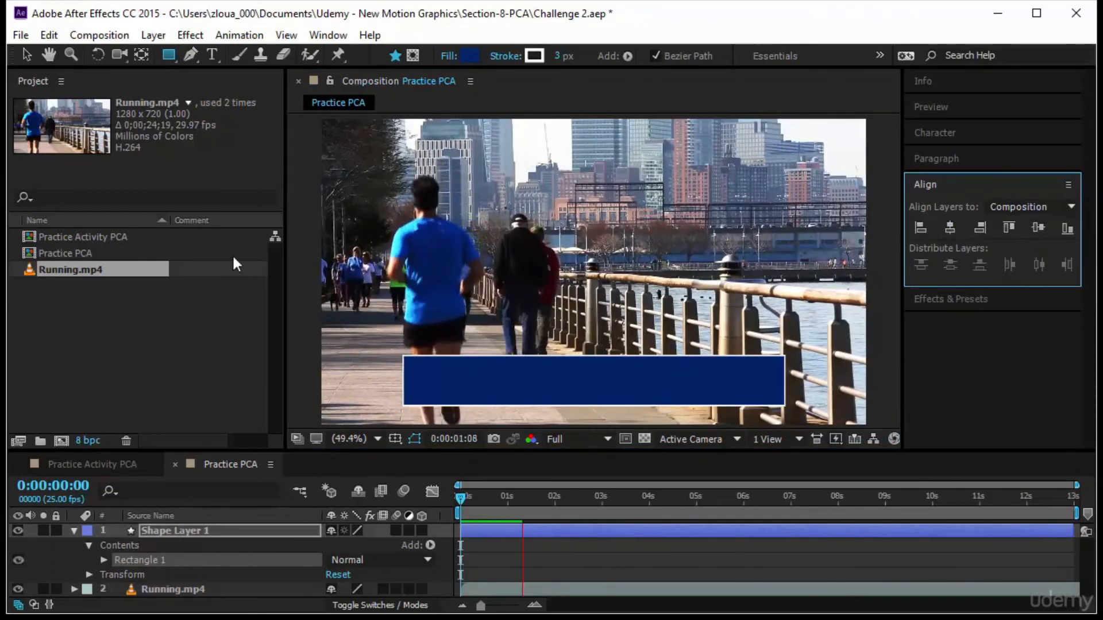
Step: Move the anchor point of the blue rectangle's shape layer to the middle of the rectangle's right edge
{"action": "left_click", "coordinate": [26, 55]}
{"action": "left_click", "coordinate": [546, 381]}
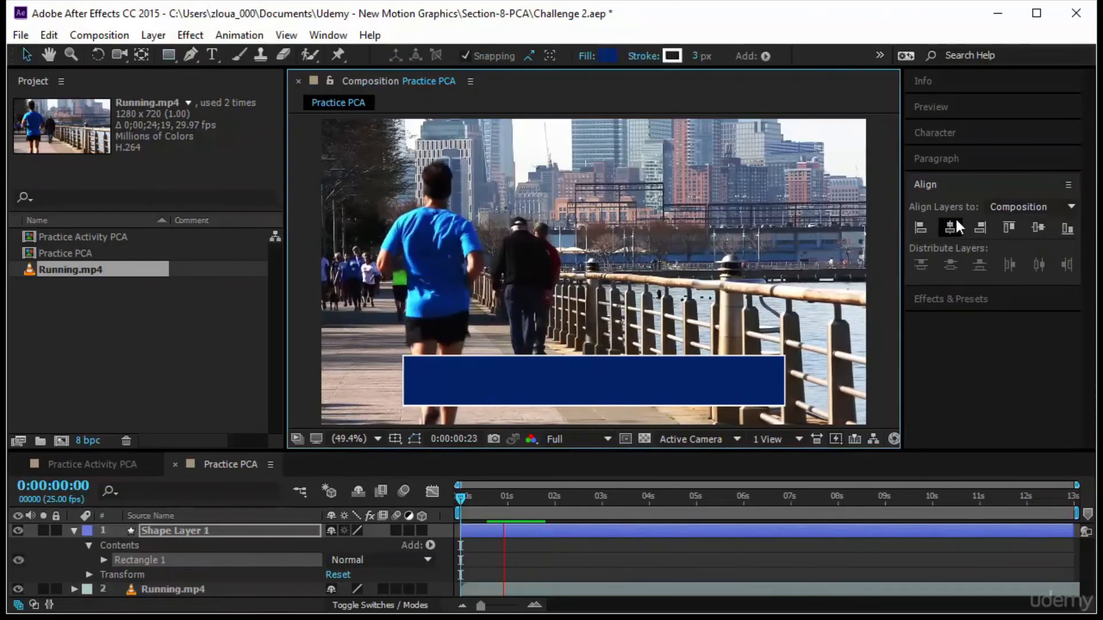
{"action": "left_click", "coordinate": [573, 362]}
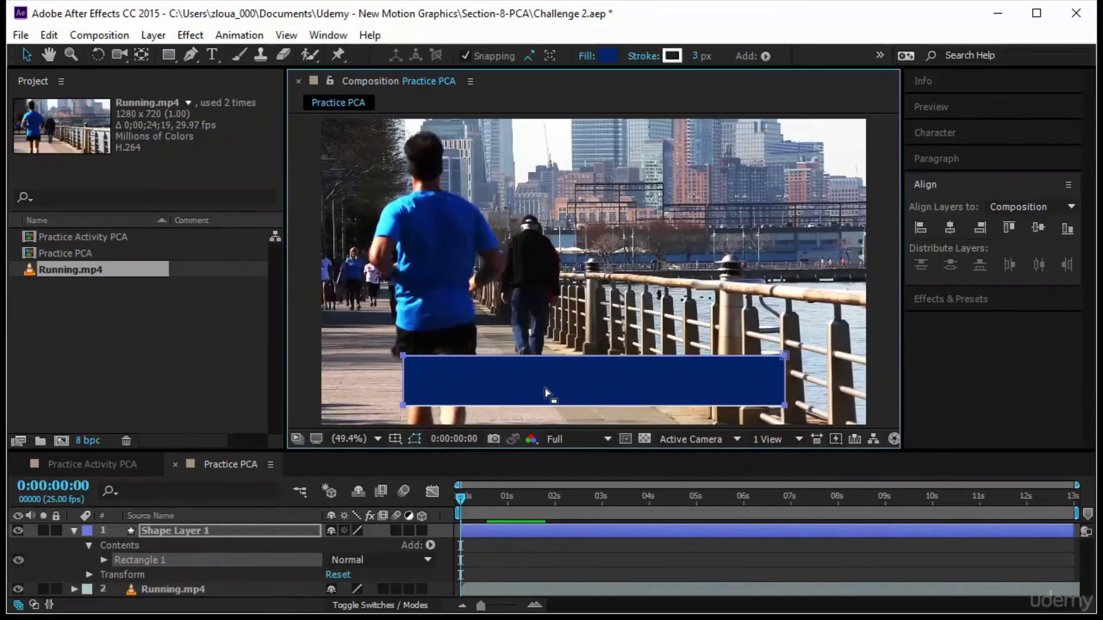
{"action": "left_click", "coordinate": [199, 530]}
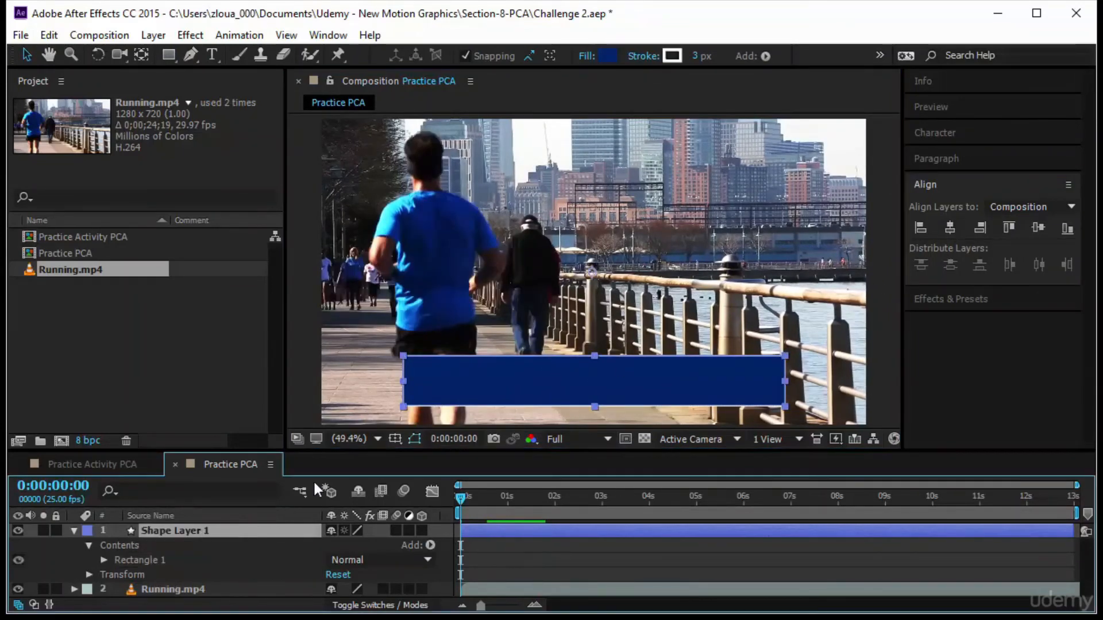
{"action": "left_click", "coordinate": [144, 53]}
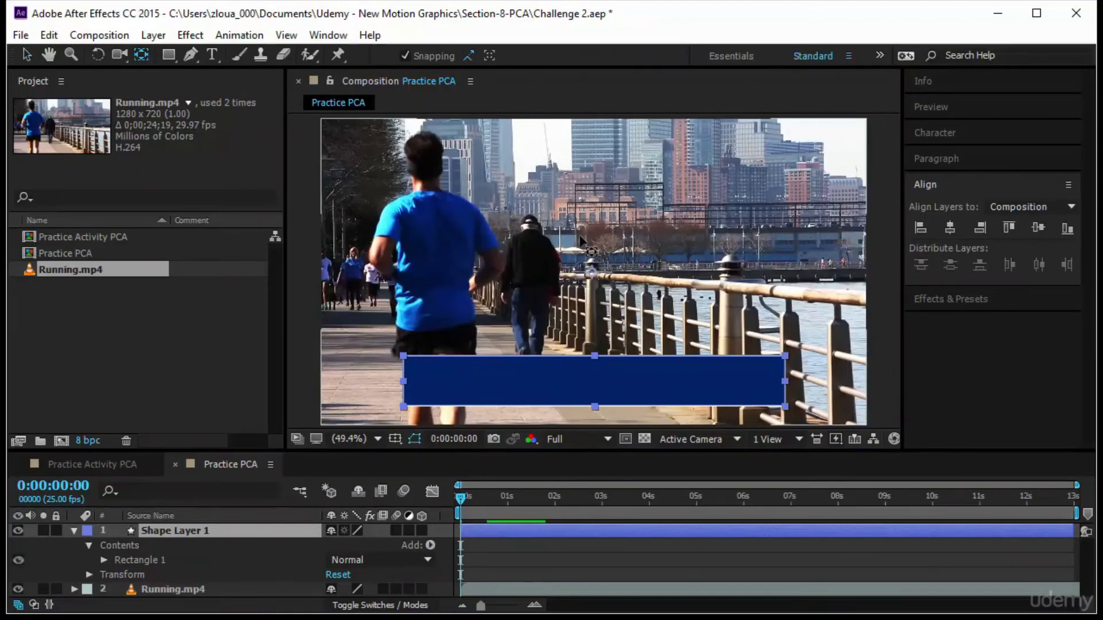
{"action": "left_click_drag", "start_coordinate": [593, 272], "coordinate": [785, 390]}
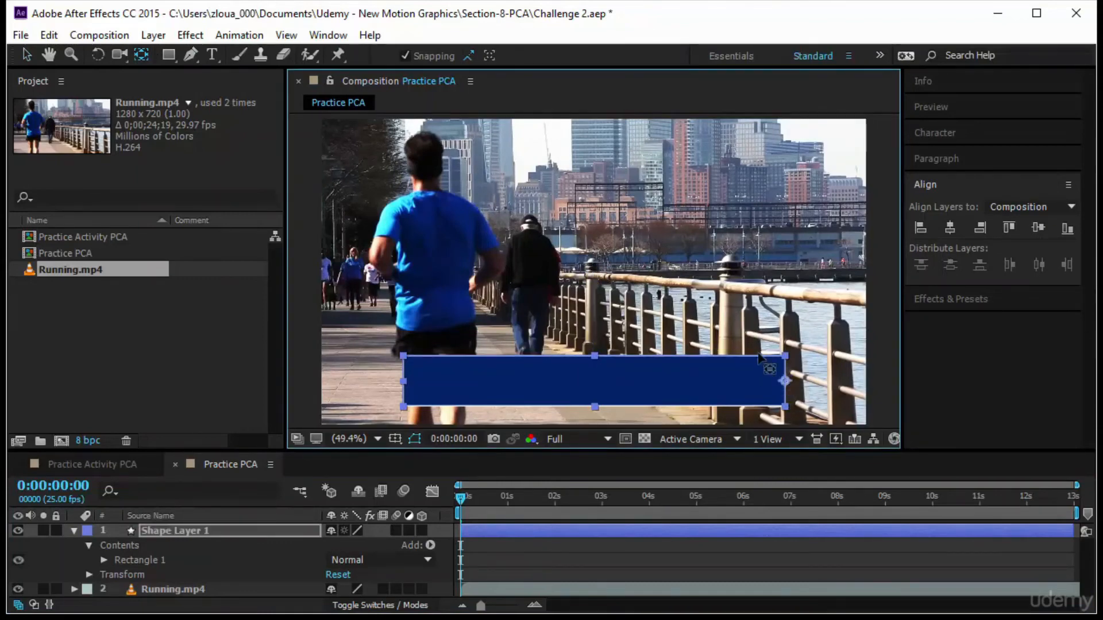
Step: Set Position and Scale keyframes on Shape Layer 1 at 0:00:00:24, keeping the current values
{"action": "left_click", "coordinate": [170, 530]}
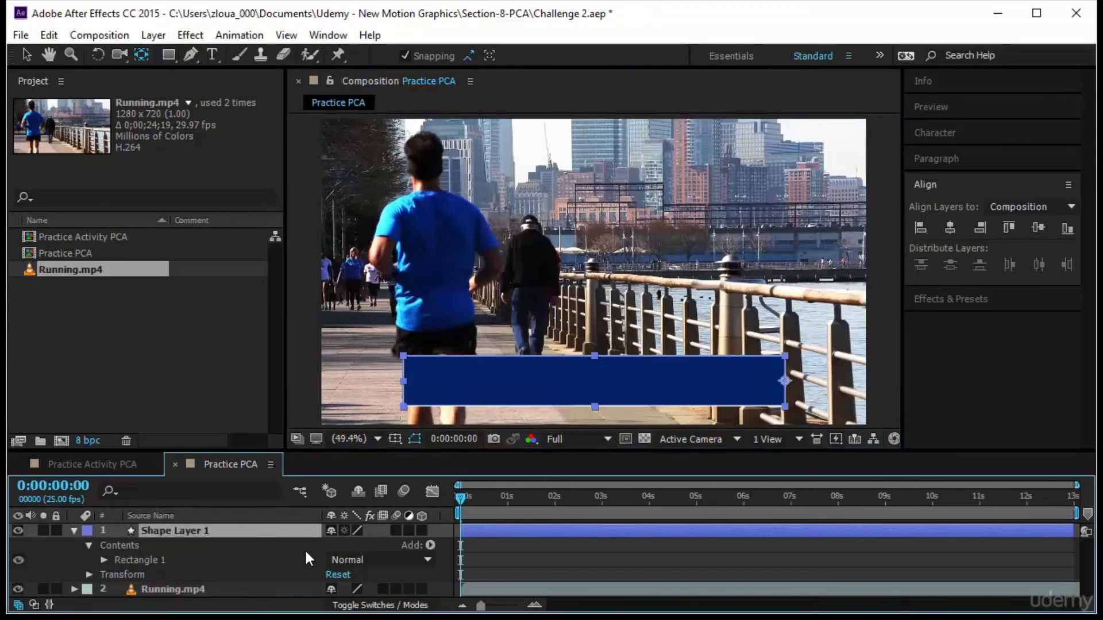
{"action": "key", "text": "p"}
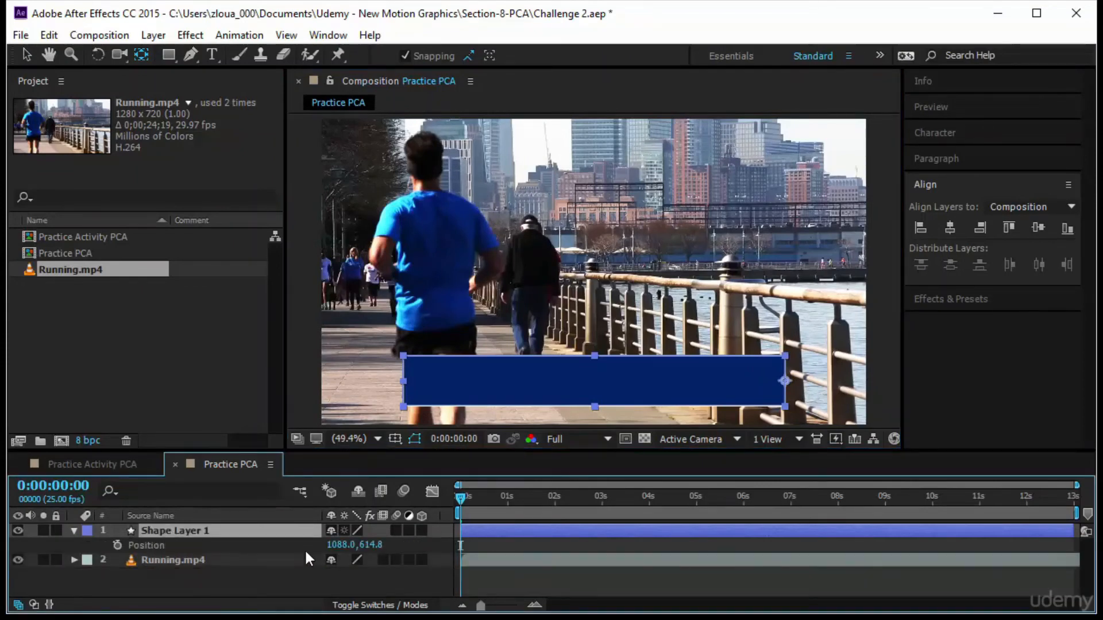
{"action": "key", "text": "shift+s"}
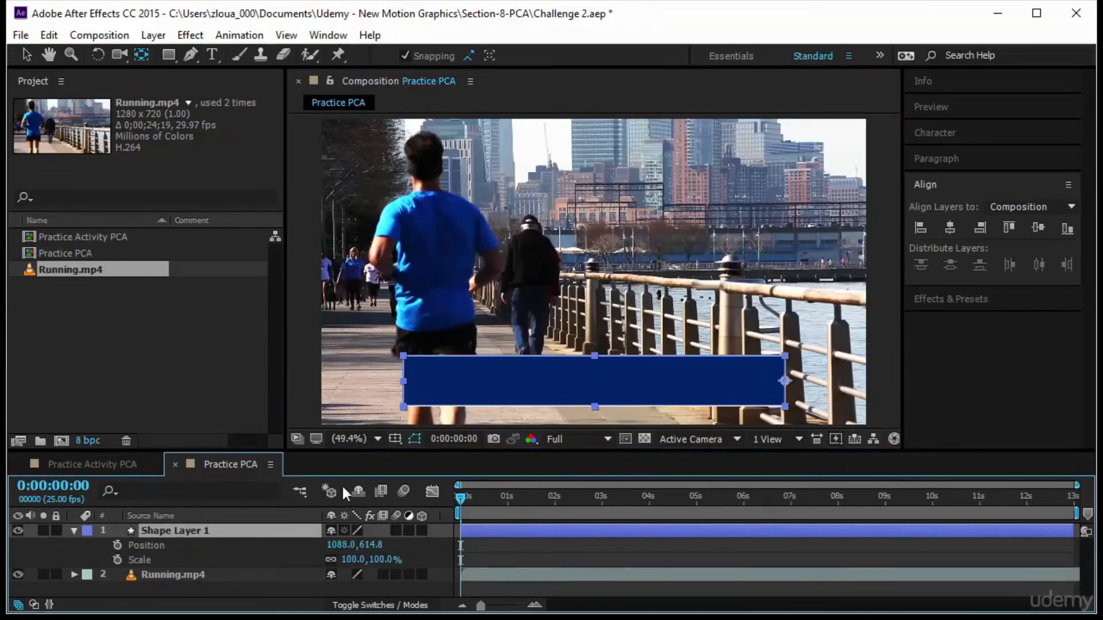
{"action": "left_click_drag", "start_coordinate": [464, 495], "coordinate": [504, 502]}
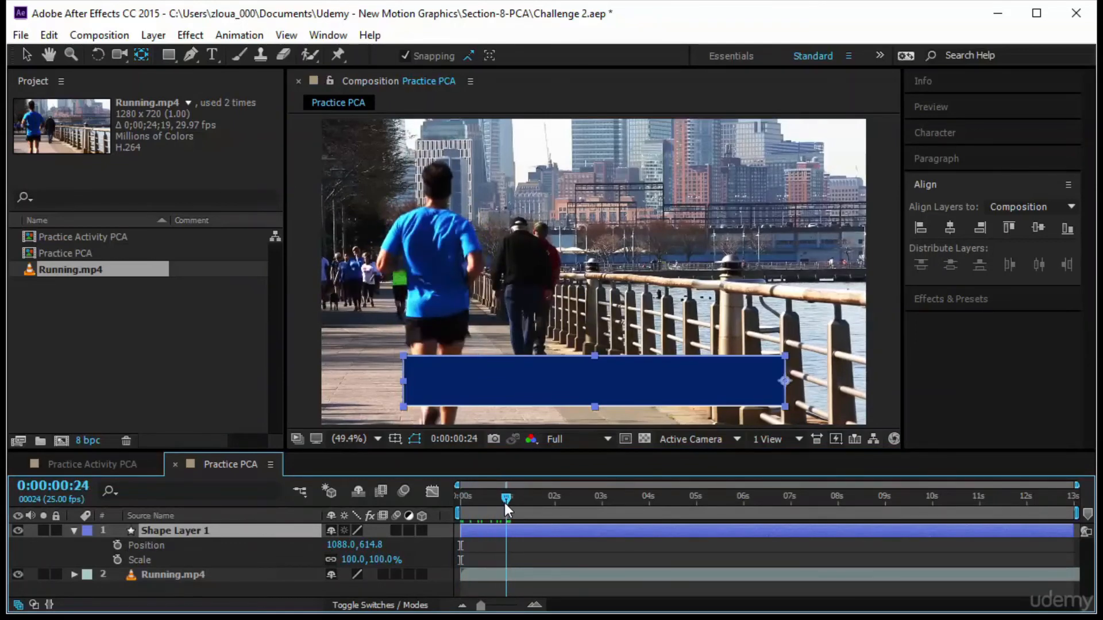
{"action": "left_click", "coordinate": [117, 548]}
{"action": "left_click", "coordinate": [116, 559]}
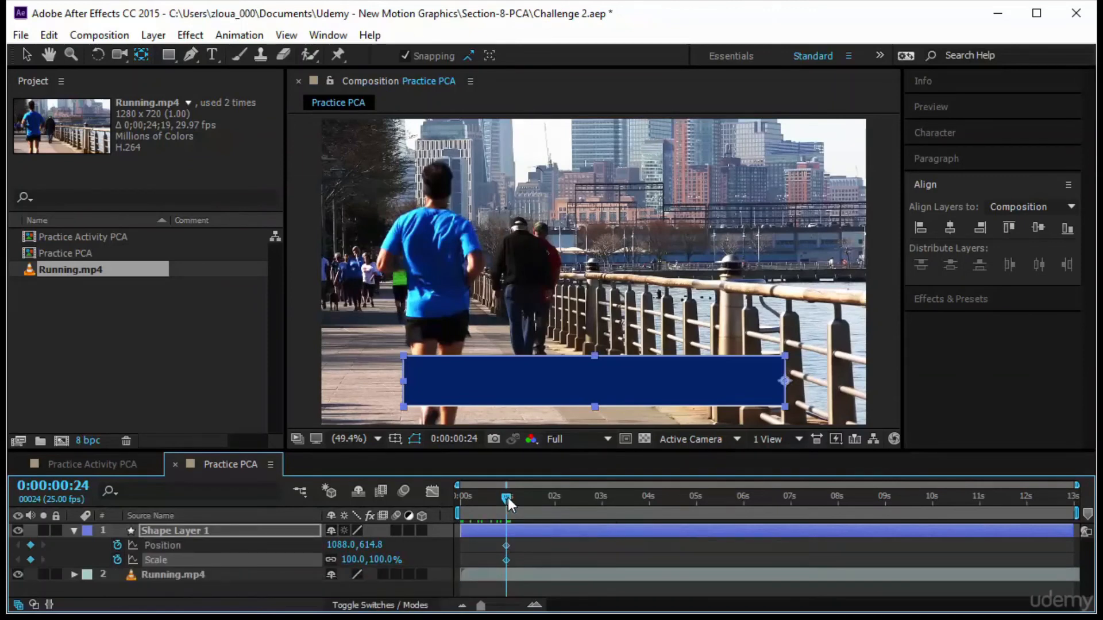
Step: At the composition start, unlink Shape Layer 1's Scale and set its width to 0%, and set the horizontal Position to 1289
{"action": "key", "text": "Home"}
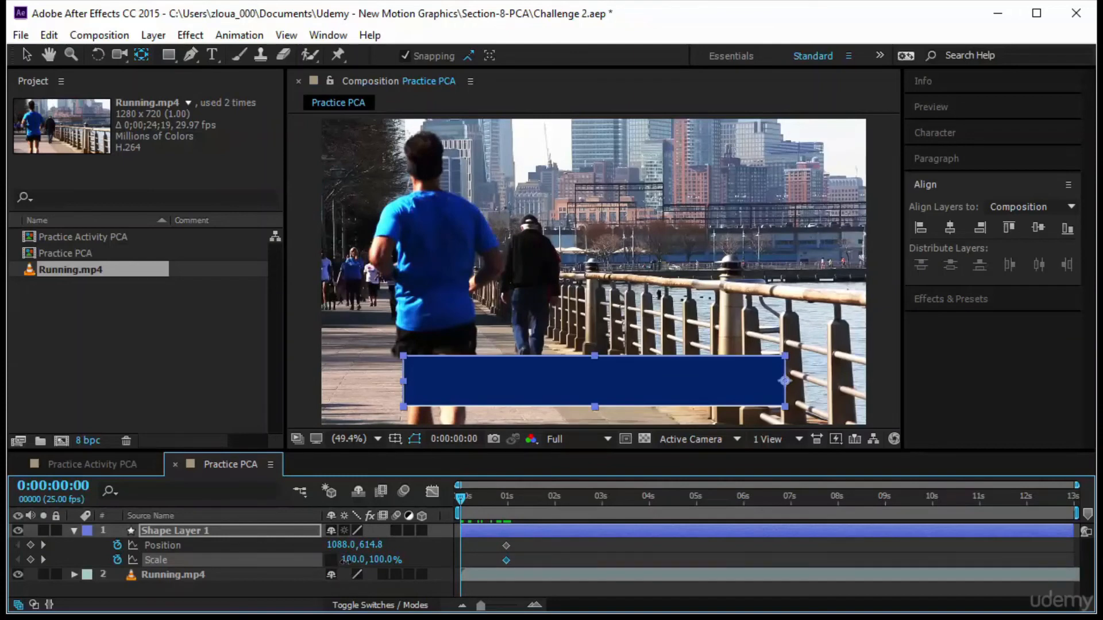
{"action": "type", "text": "0"}
{"action": "key", "text": "Return"}
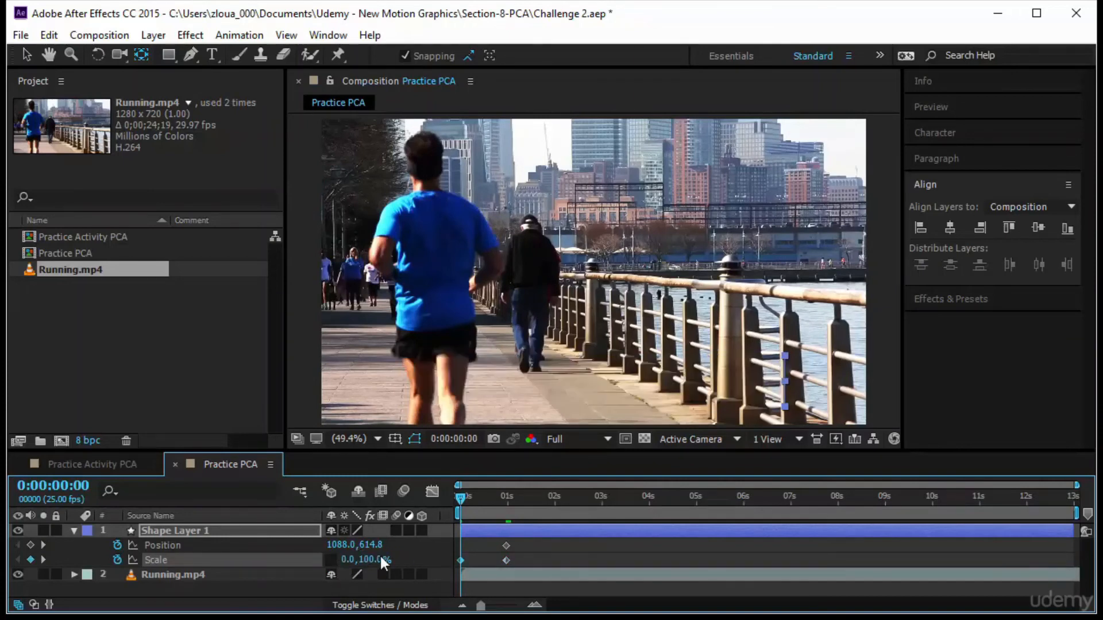
{"action": "left_click_drag", "start_coordinate": [344, 545], "coordinate": [371, 545]}
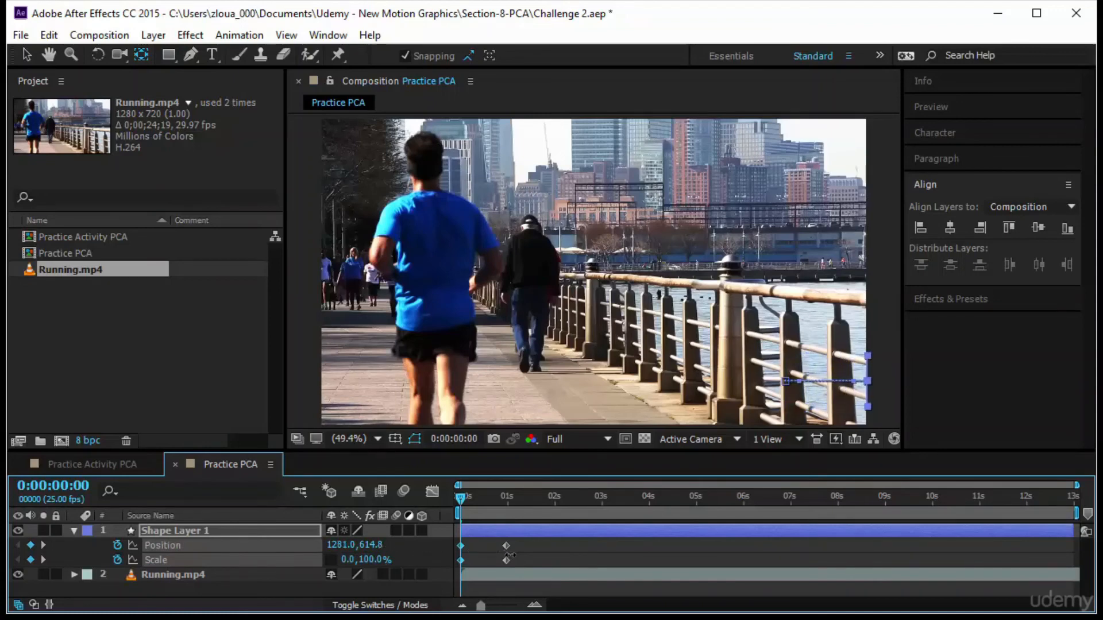
{"action": "left_click_drag", "start_coordinate": [517, 556], "coordinate": [517, 557]}
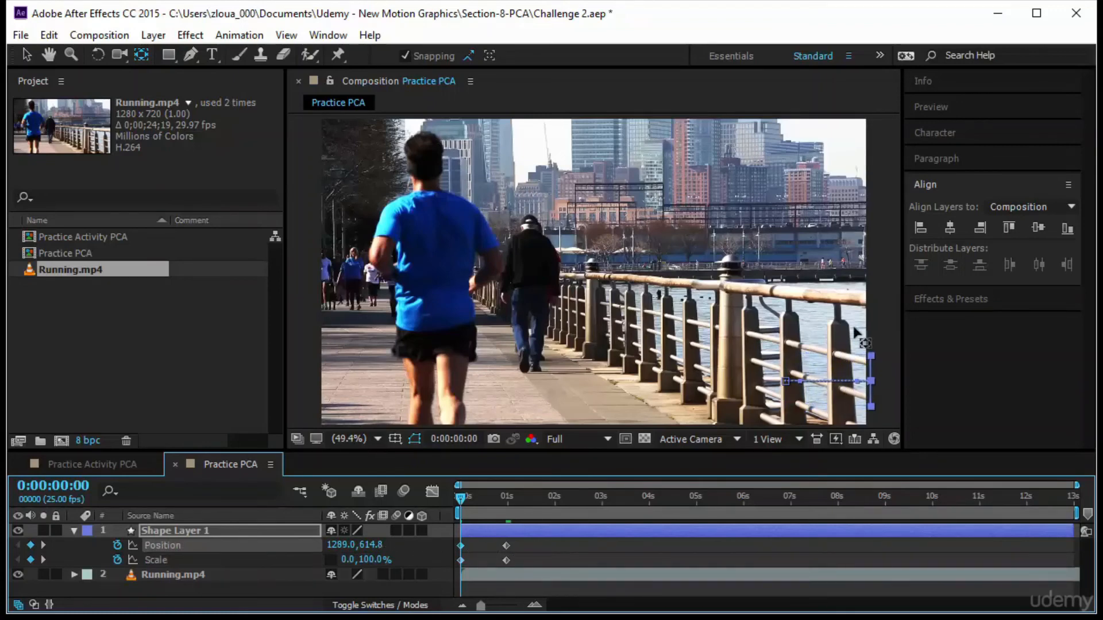
Step: Preview the opening seconds to examine how the blue box slides in and stretches
{"action": "left_click", "coordinate": [956, 108]}
{"action": "left_click", "coordinate": [962, 127]}
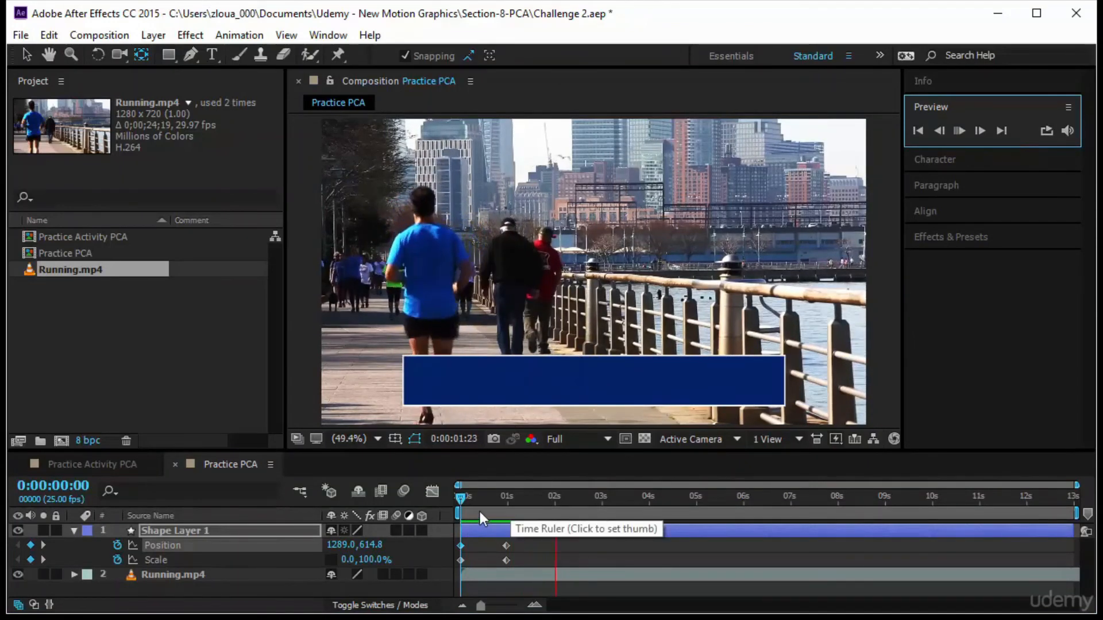
{"action": "left_click", "coordinate": [470, 497]}
{"action": "left_click", "coordinate": [953, 130]}
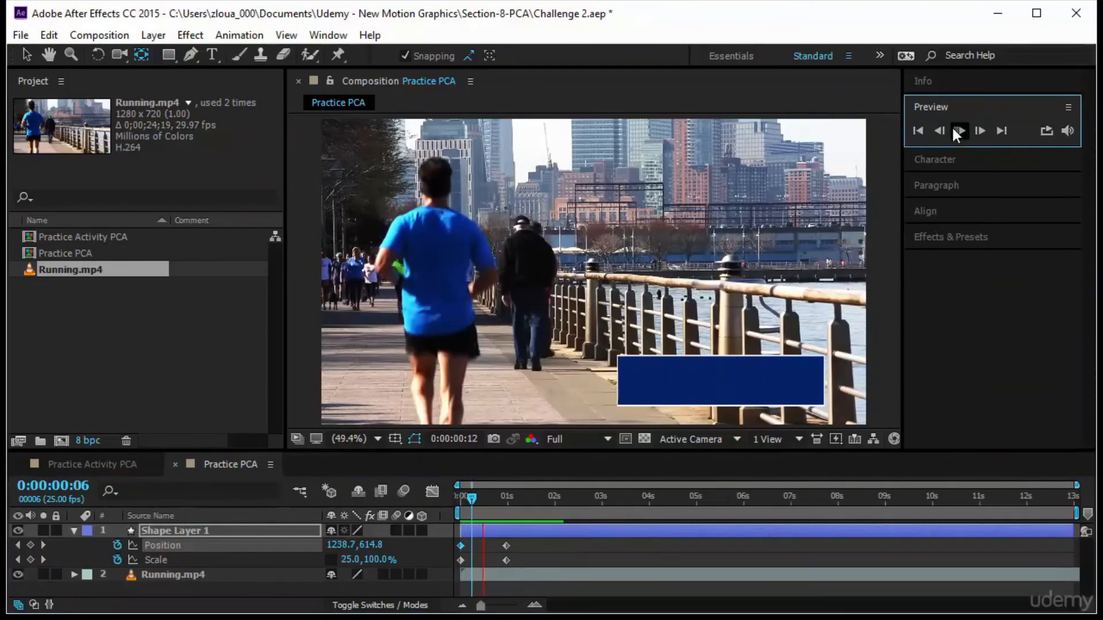
{"action": "left_click", "coordinate": [470, 499]}
Step: At 0:00:01:17, add the white text "Jogging is a healthy exercise" and center it inside the blue box
{"action": "left_click", "coordinate": [542, 509]}
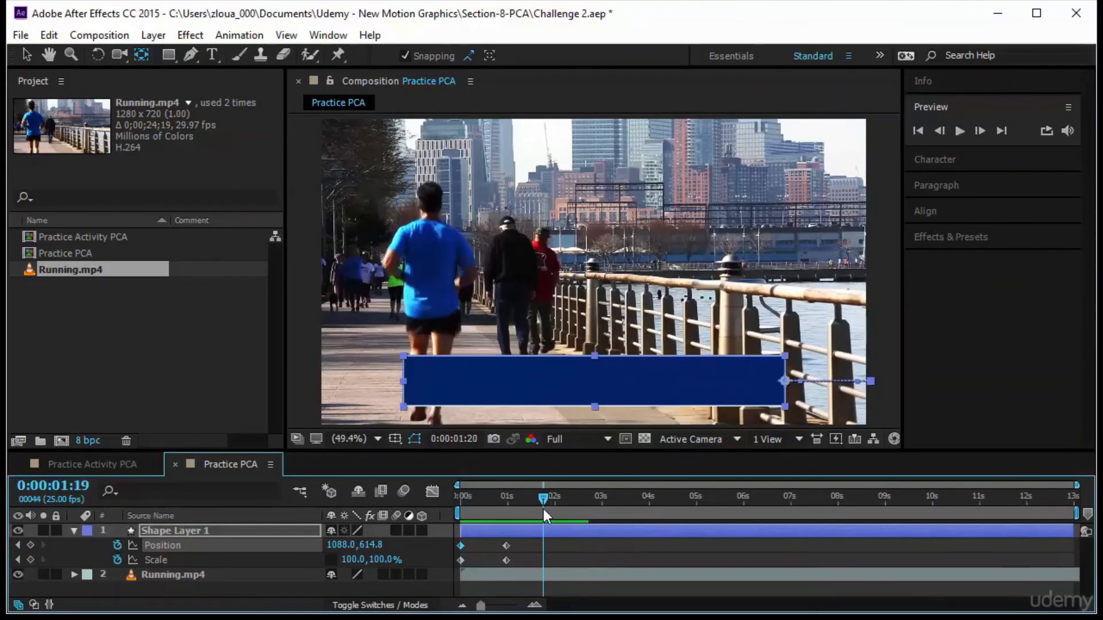
{"action": "left_click", "coordinate": [212, 55]}
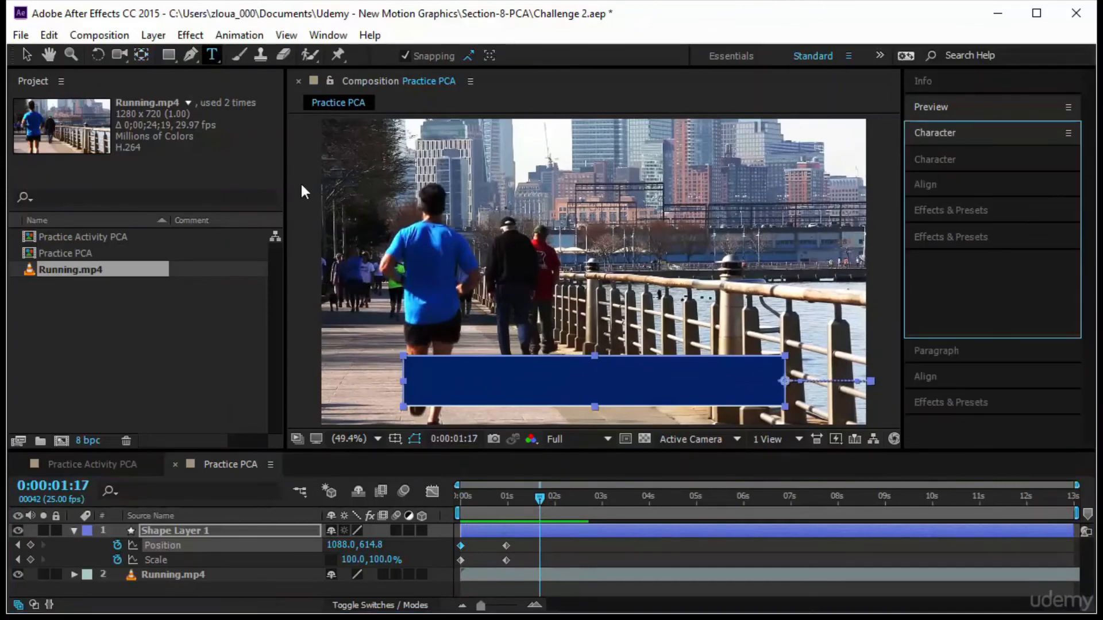
{"action": "left_click", "coordinate": [451, 393]}
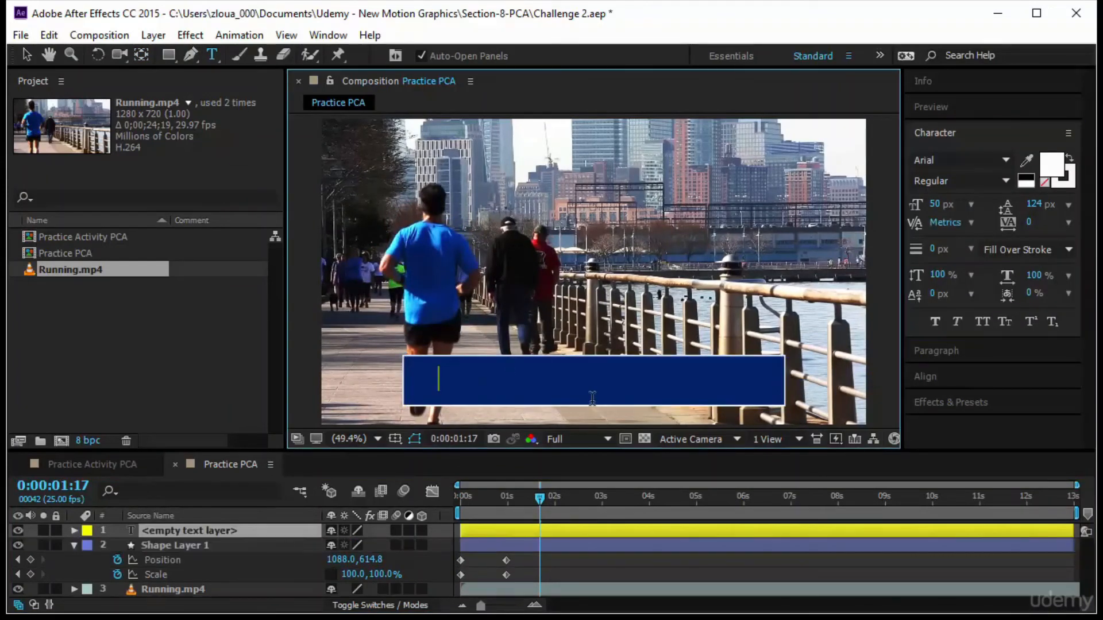
{"action": "type", "text": "Jo"}
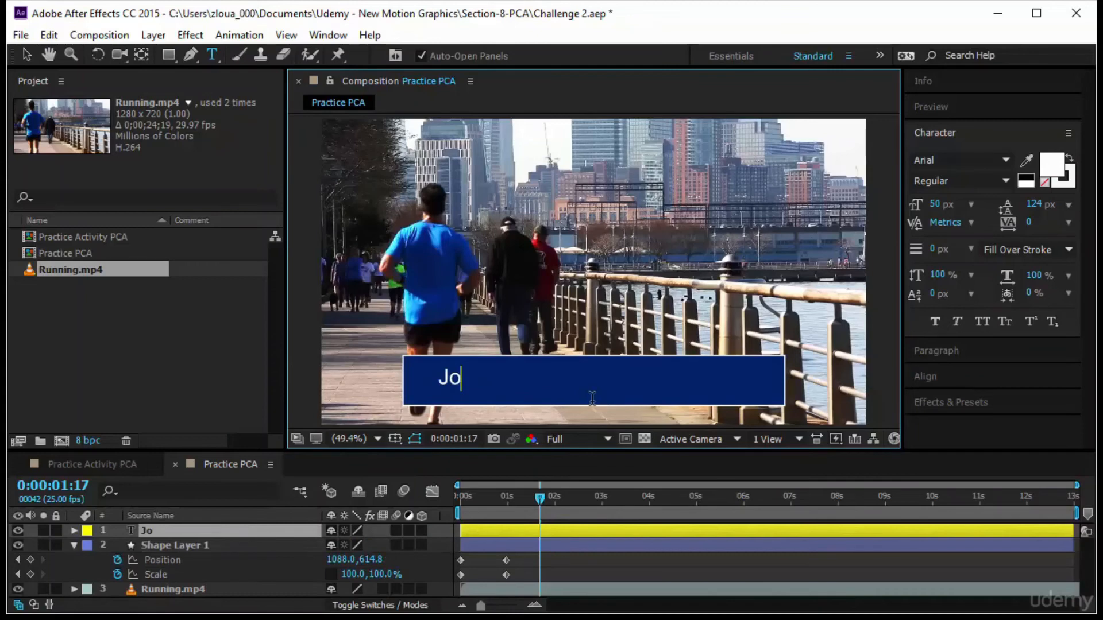
{"action": "type", "text": "gginh"}
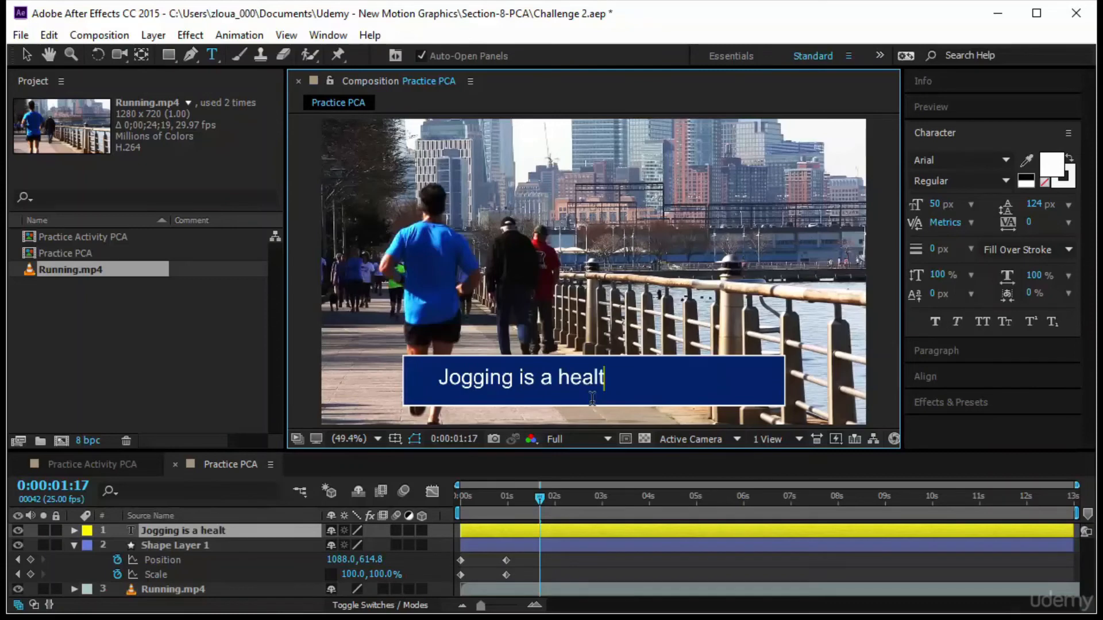
{"action": "type", "text": "y ex"}
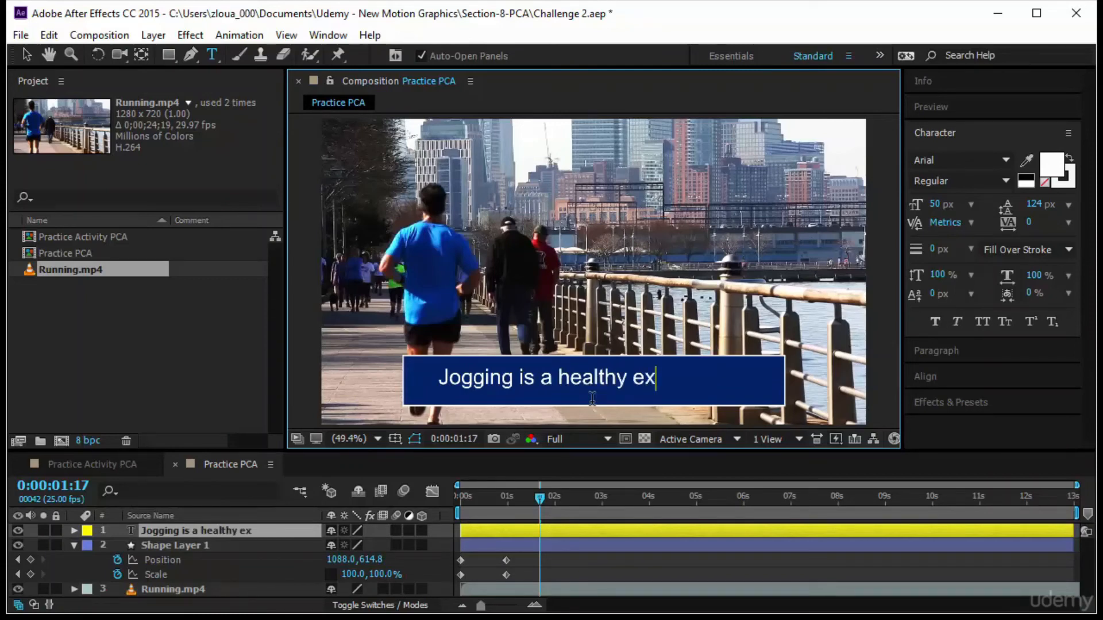
{"action": "type", "text": "ercise"}
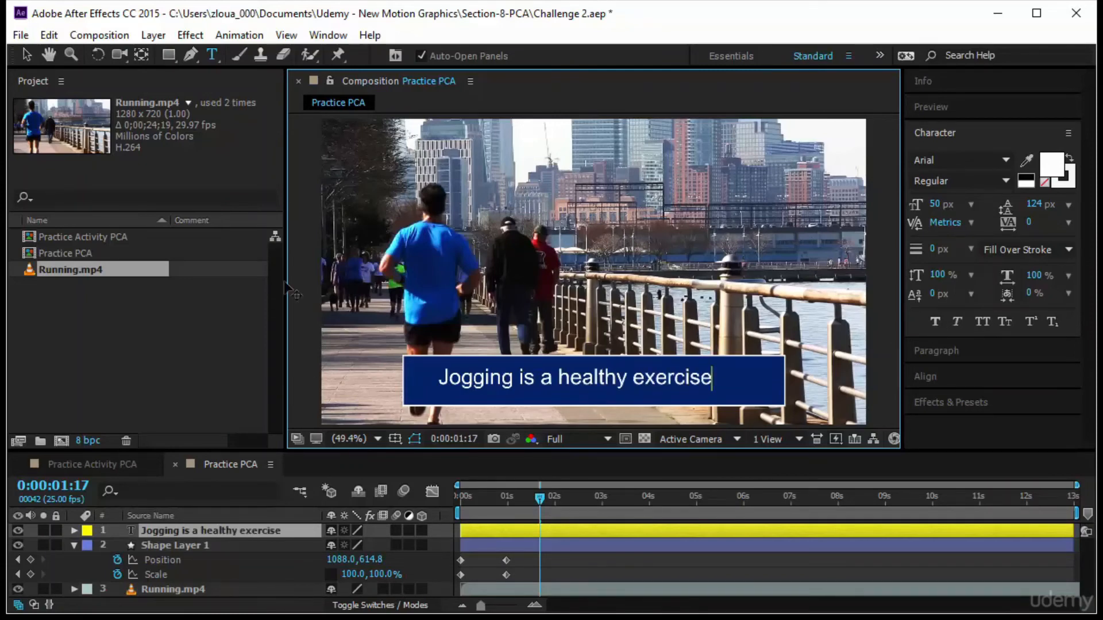
{"action": "left_click", "coordinate": [27, 55]}
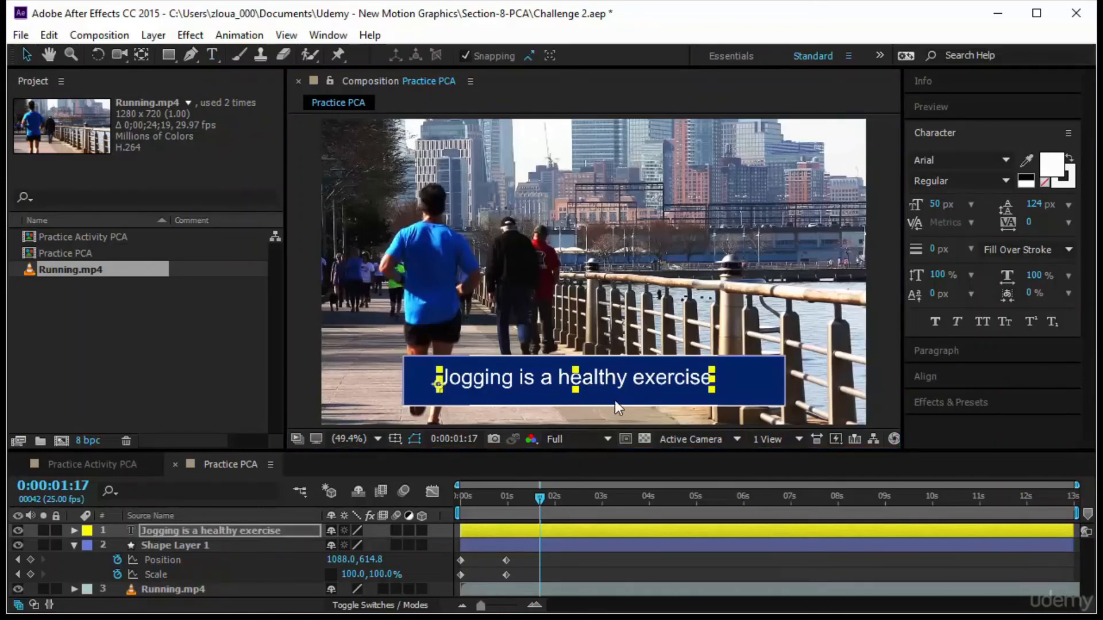
{"action": "left_click_drag", "start_coordinate": [635, 386], "coordinate": [638, 388]}
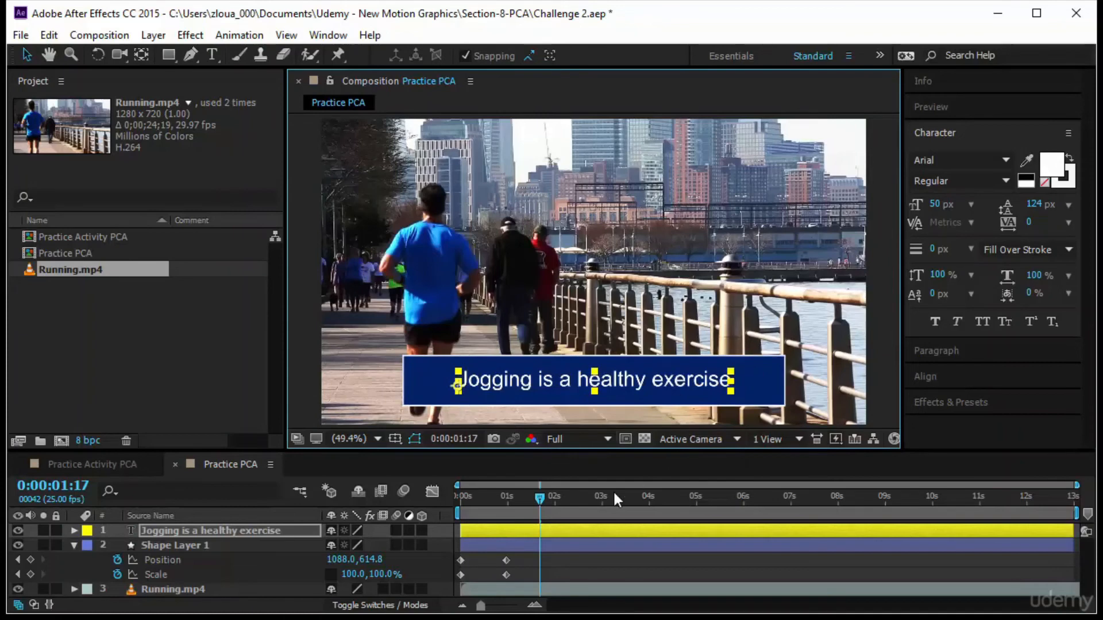
Step: Add a Position animator to the Jogging text layer and set its Position to 0, 93, below the box
{"action": "left_click", "coordinate": [222, 533]}
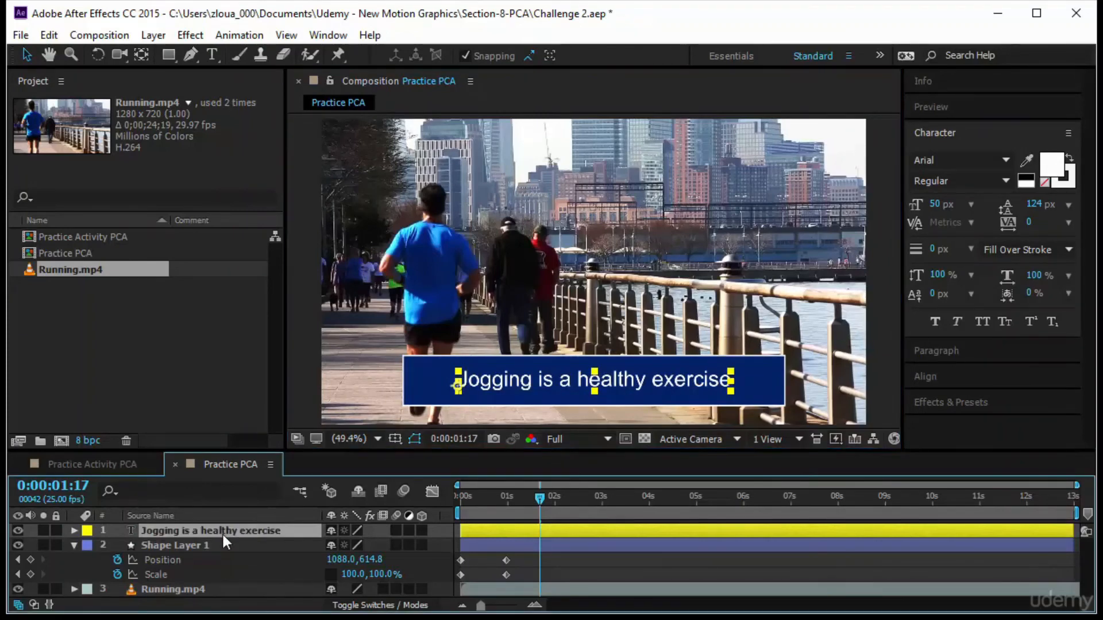
{"action": "left_click", "coordinate": [74, 531]}
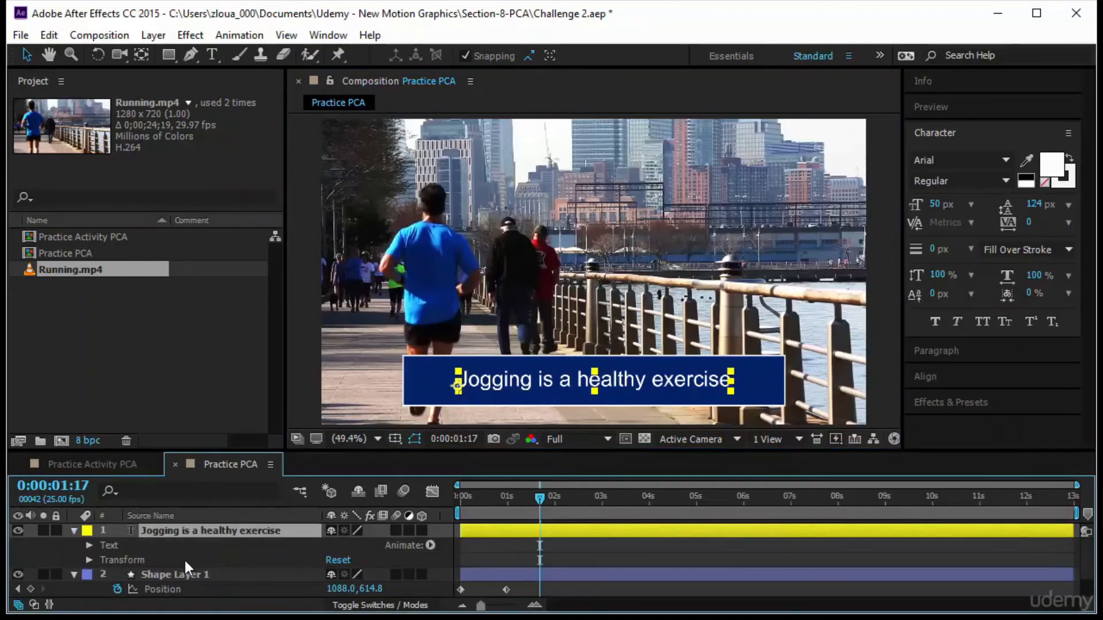
{"action": "left_click", "coordinate": [430, 543]}
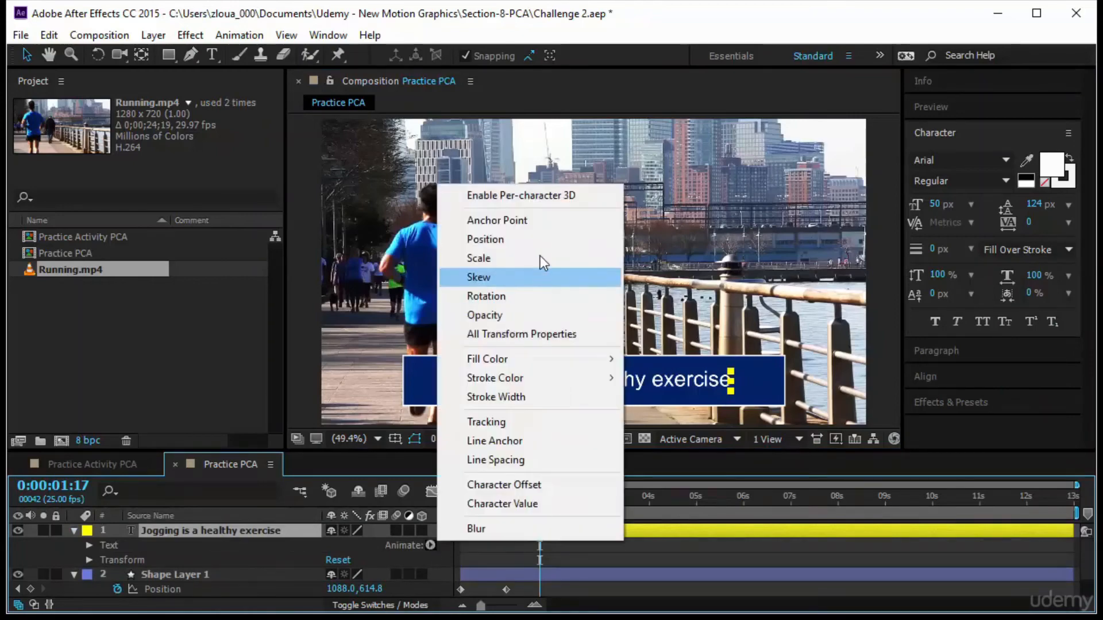
{"action": "left_click", "coordinate": [543, 240]}
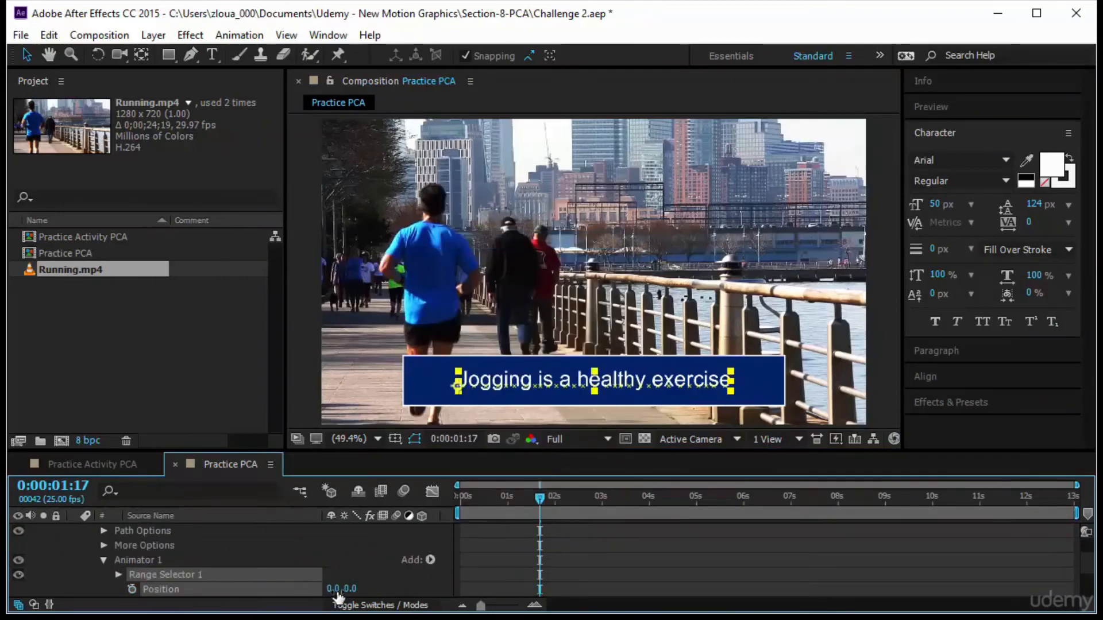
{"action": "left_click_drag", "start_coordinate": [331, 590], "coordinate": [432, 579]}
{"action": "key", "text": "ctrl+z"}
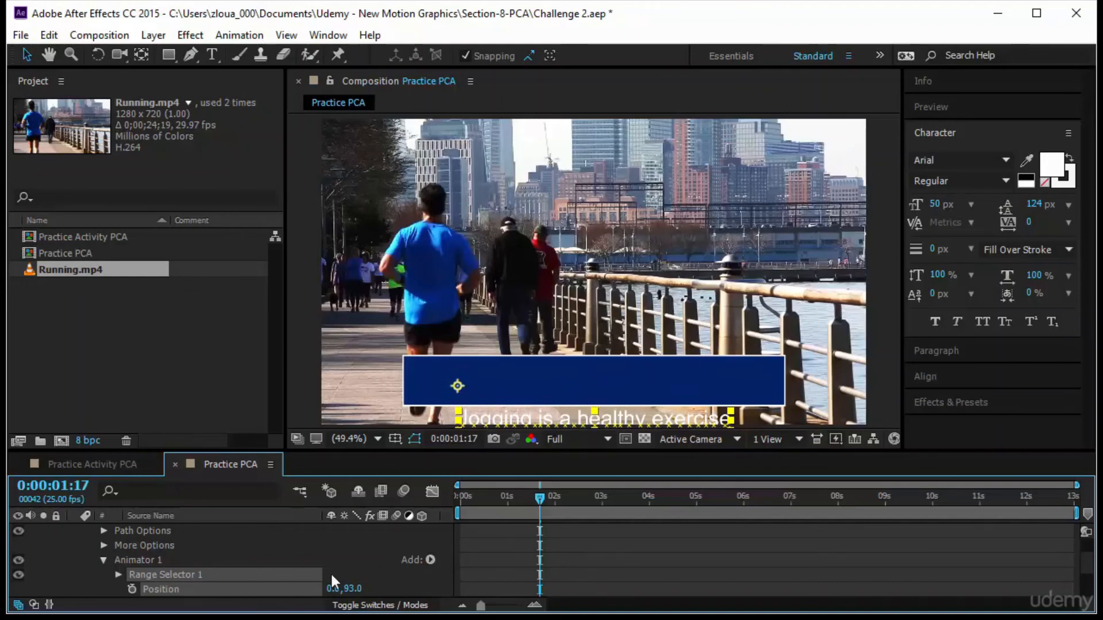
Step: Add the Opacity property to the text layer's Animator 1 and set it to 0%
{"action": "left_click", "coordinate": [432, 561]}
{"action": "mouse_move", "coordinate": [474, 586]}
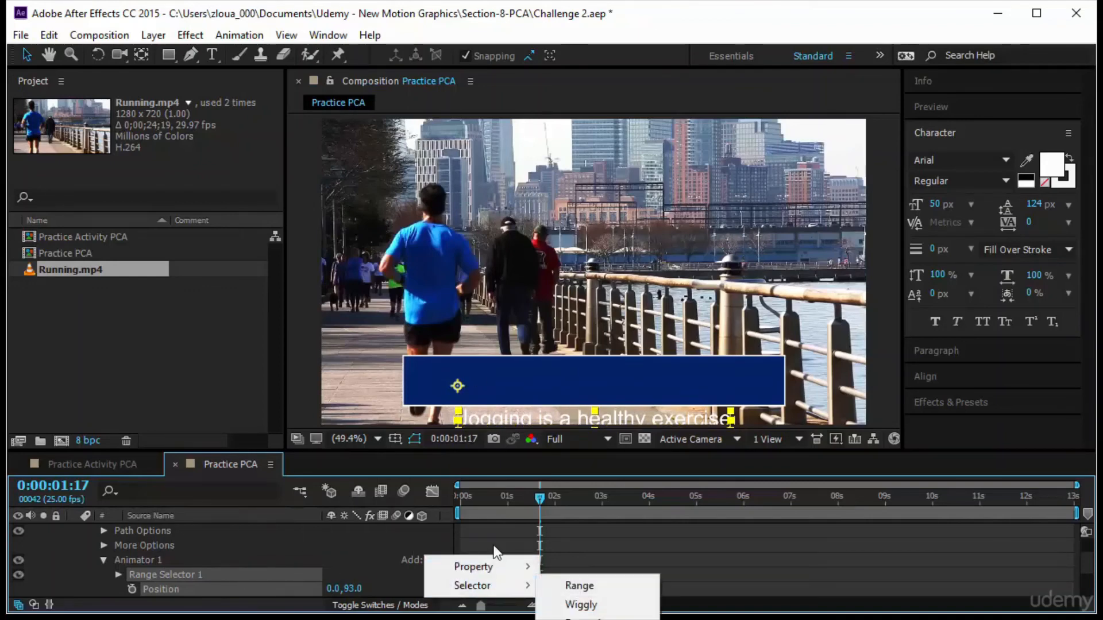
{"action": "mouse_move", "coordinate": [523, 565]}
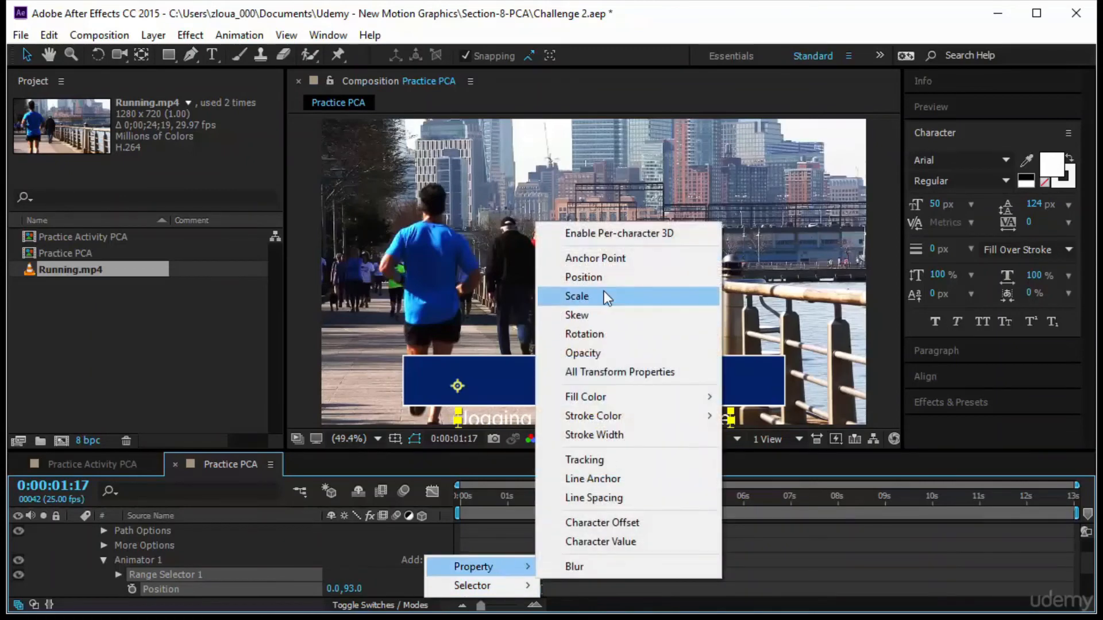
{"action": "left_click", "coordinate": [609, 352]}
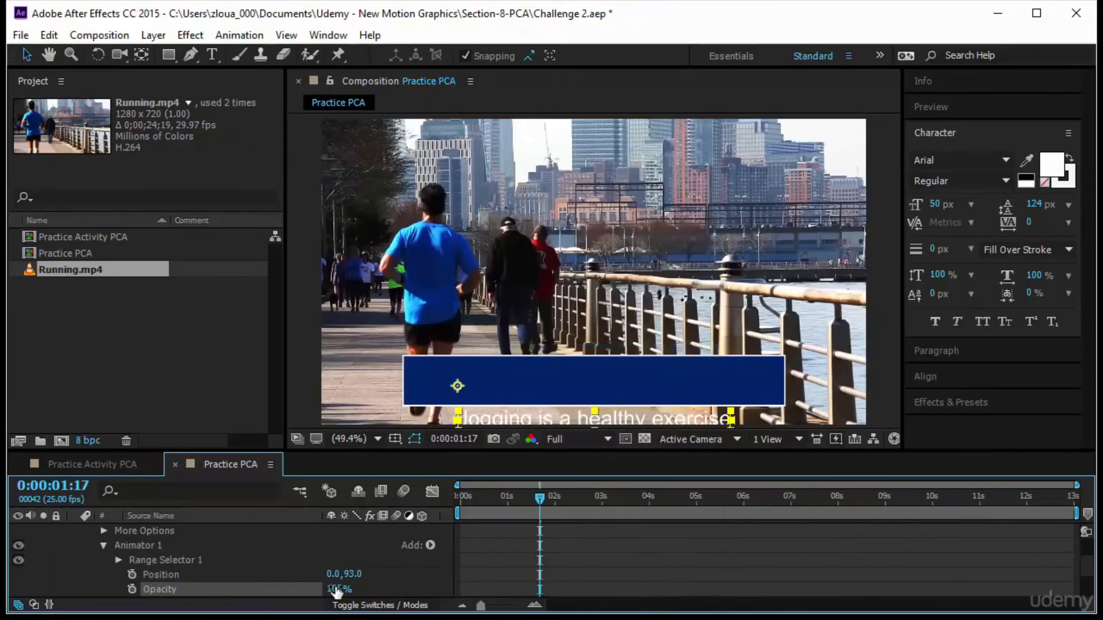
{"action": "left_click_drag", "start_coordinate": [277, 589], "coordinate": [229, 589]}
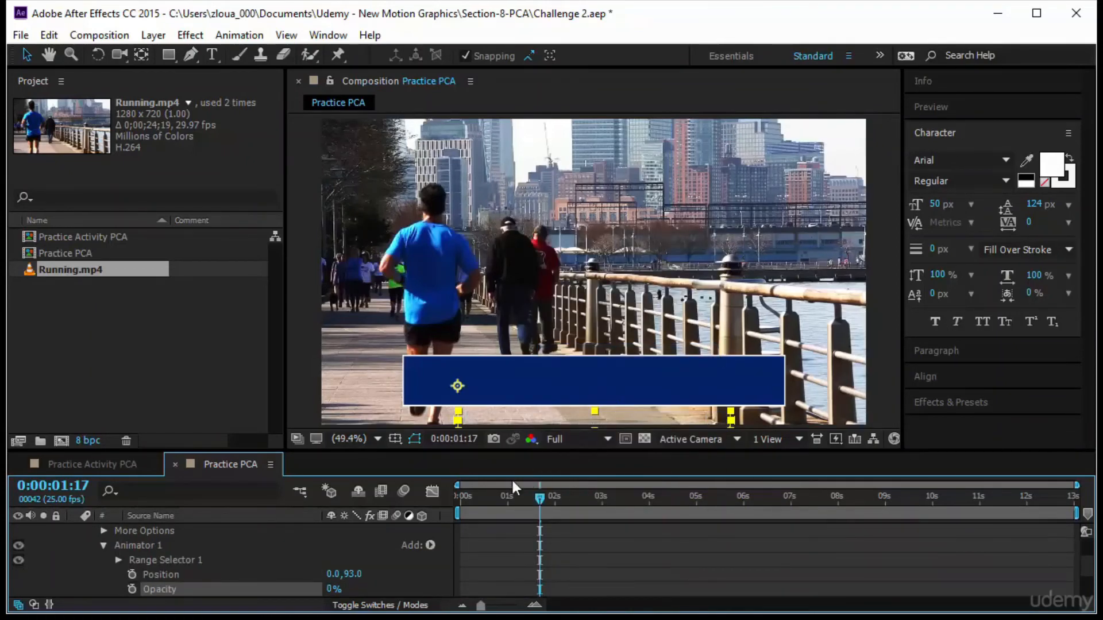
Step: Add the Blur property to the text layer's Animator 1 and set it to 26
{"action": "left_click", "coordinate": [430, 544]}
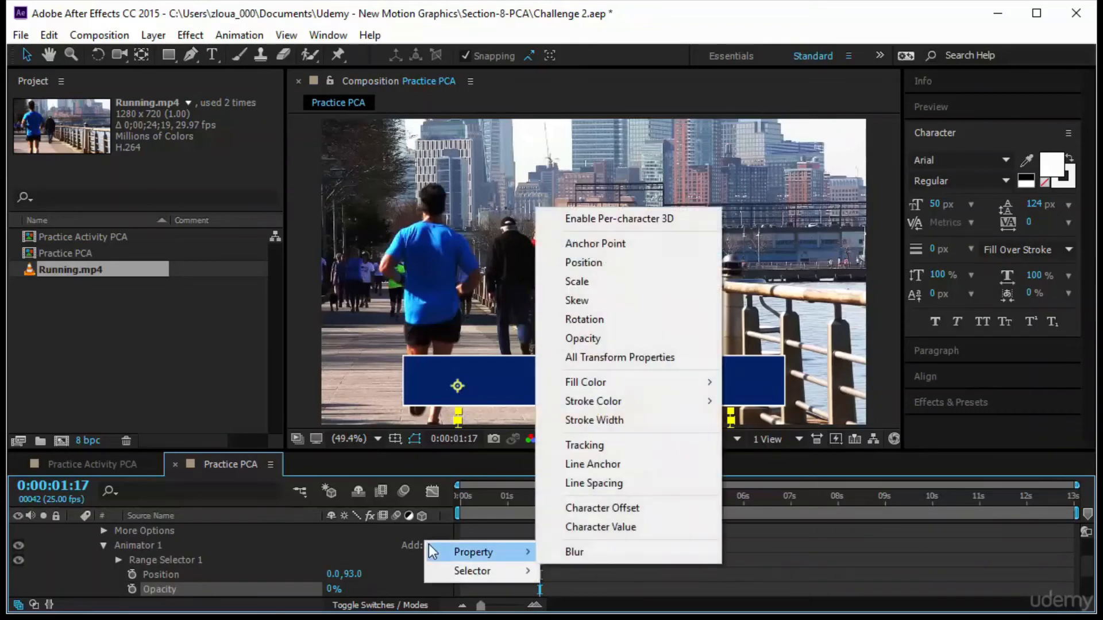
{"action": "left_click", "coordinate": [554, 550]}
{"action": "left_click_drag", "start_coordinate": [359, 588], "coordinate": [385, 589]}
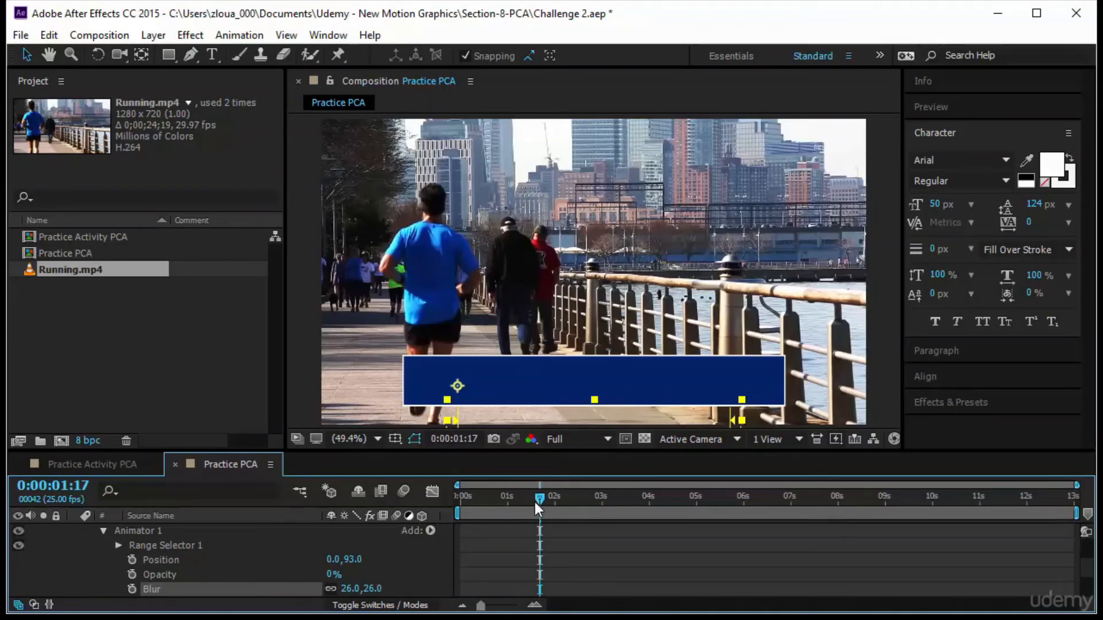
Step: Keyframe Range Selector 1's Start on the Jogging text from 0% at 0:00:00:00 to 100% at 0:00:01:01
{"action": "left_click_drag", "start_coordinate": [535, 502], "coordinate": [404, 509]}
{"action": "scroll", "coordinate": [249, 565], "scroll_direction": "up", "scroll_amount": 2}
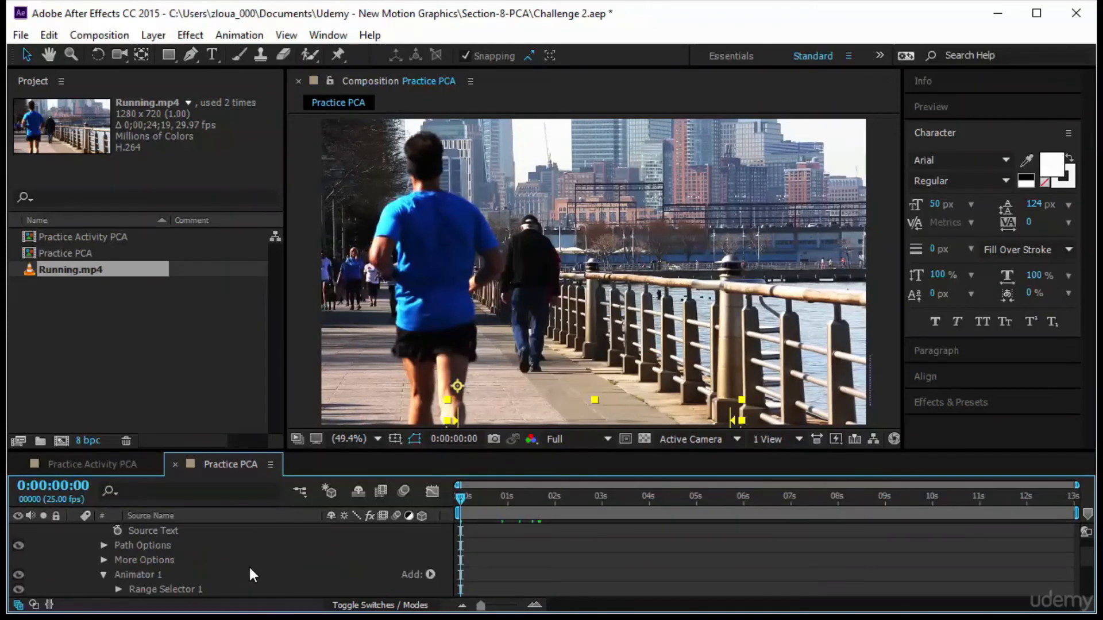
{"action": "left_click", "coordinate": [118, 589]}
{"action": "left_click_drag", "start_coordinate": [242, 450], "coordinate": [242, 397]}
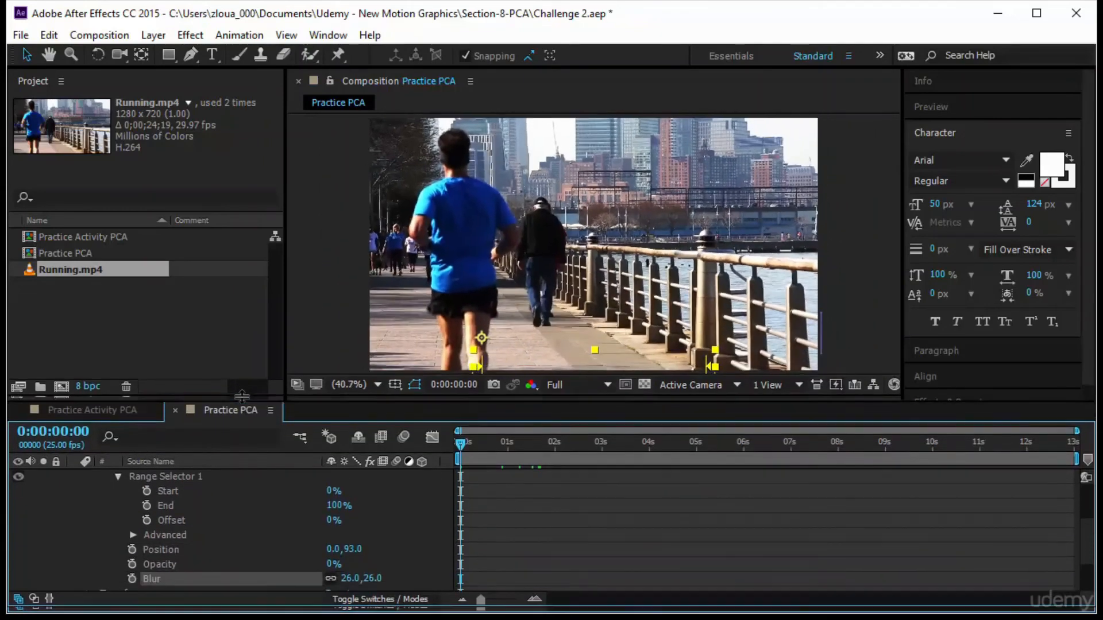
{"action": "left_click", "coordinate": [146, 491]}
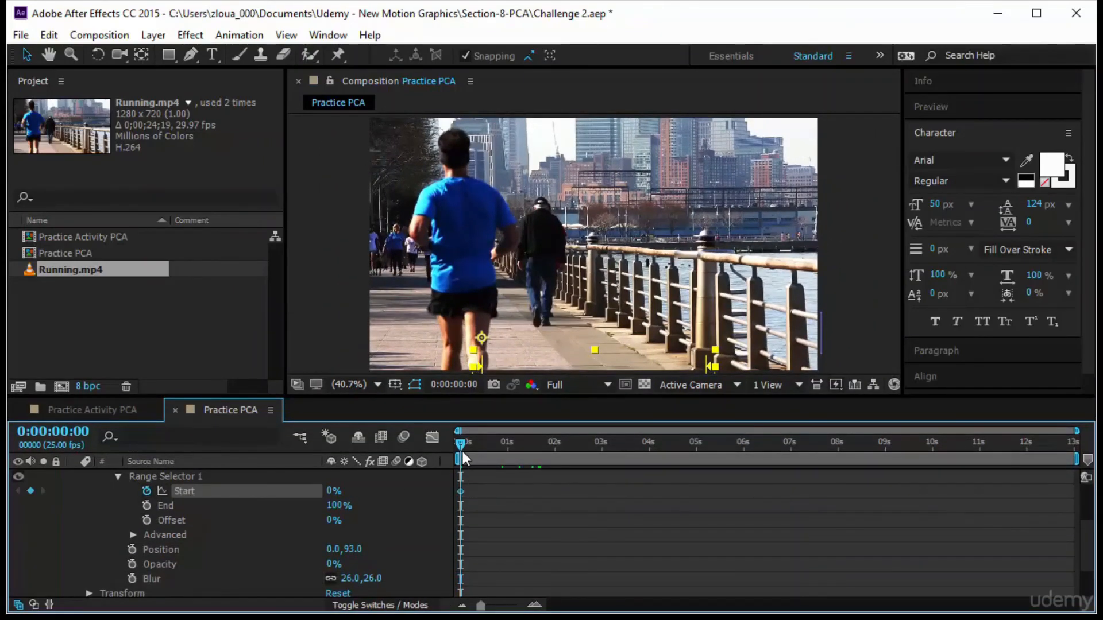
{"action": "left_click_drag", "start_coordinate": [460, 444], "coordinate": [508, 450]}
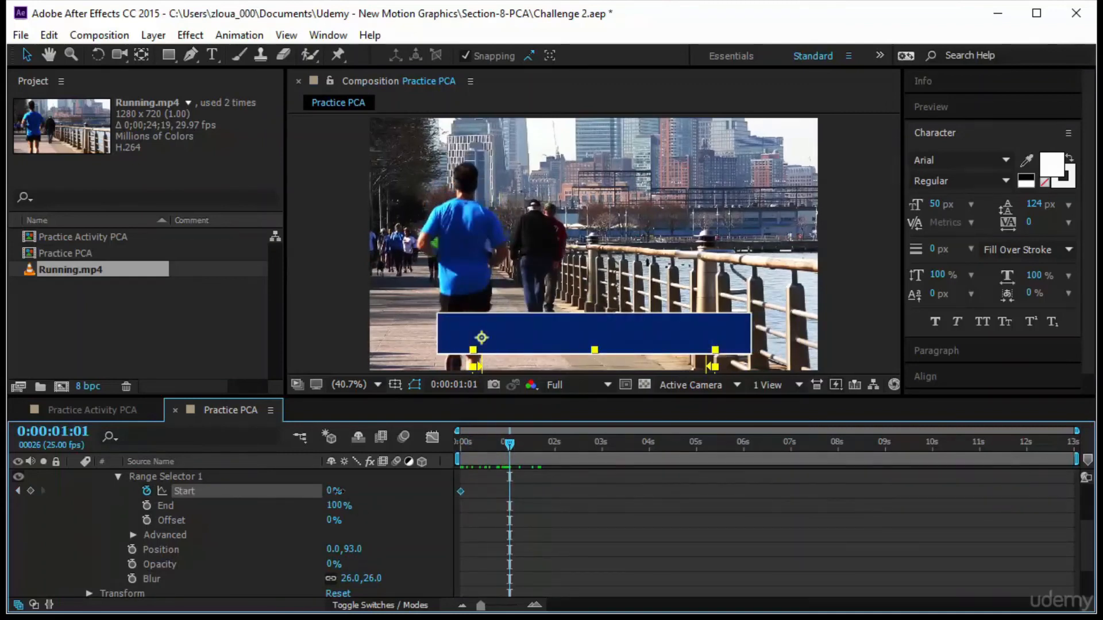
{"action": "left_click_drag", "start_coordinate": [335, 492], "coordinate": [484, 509]}
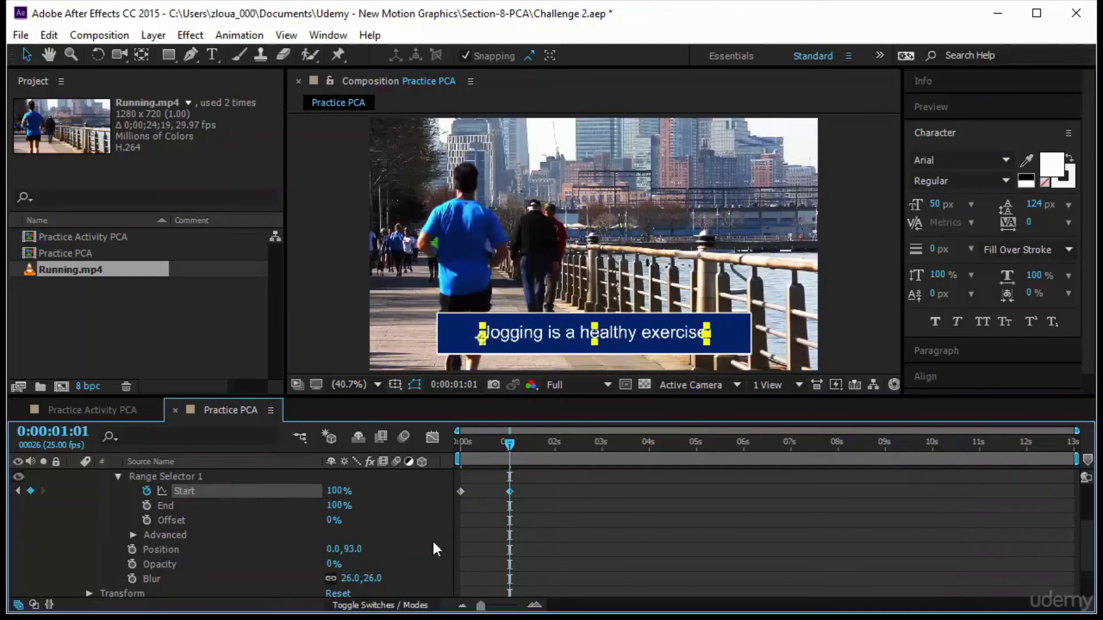
Step: Base the range selector on Words in its Advanced options and preview the text animation from the beginning
{"action": "left_click", "coordinate": [133, 535]}
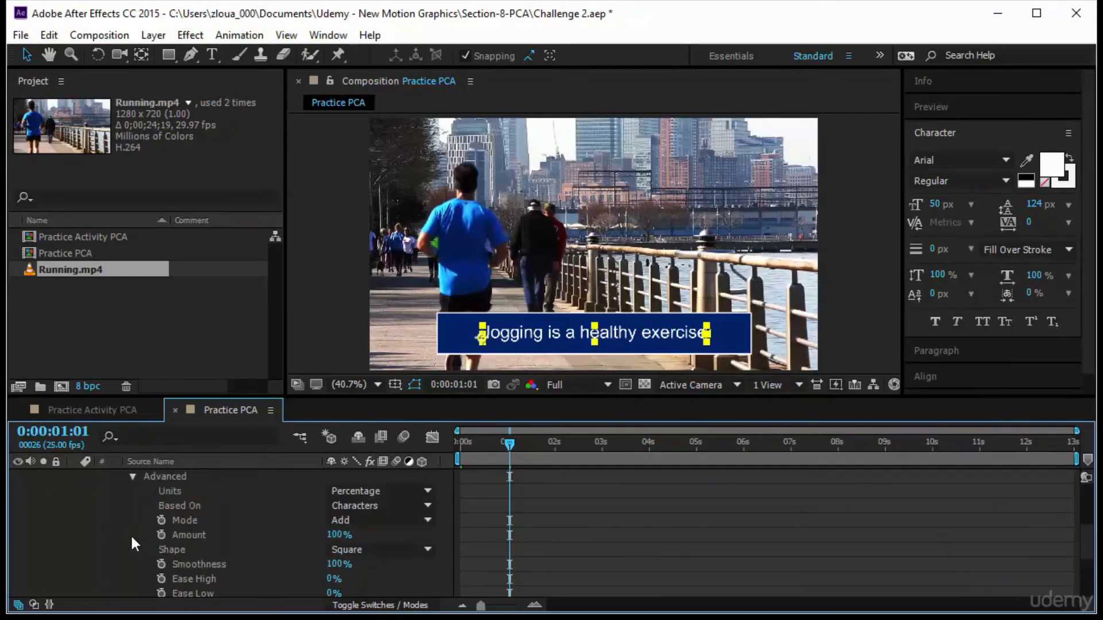
{"action": "left_click", "coordinate": [391, 505]}
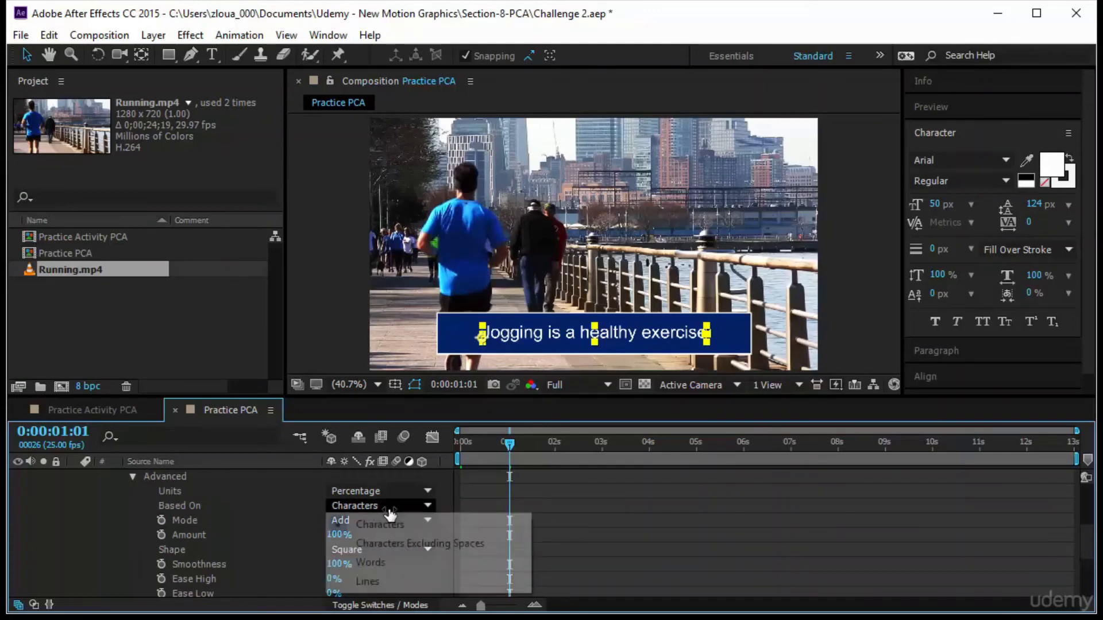
{"action": "left_click", "coordinate": [395, 563]}
{"action": "left_click_drag", "start_coordinate": [510, 444], "coordinate": [446, 452]}
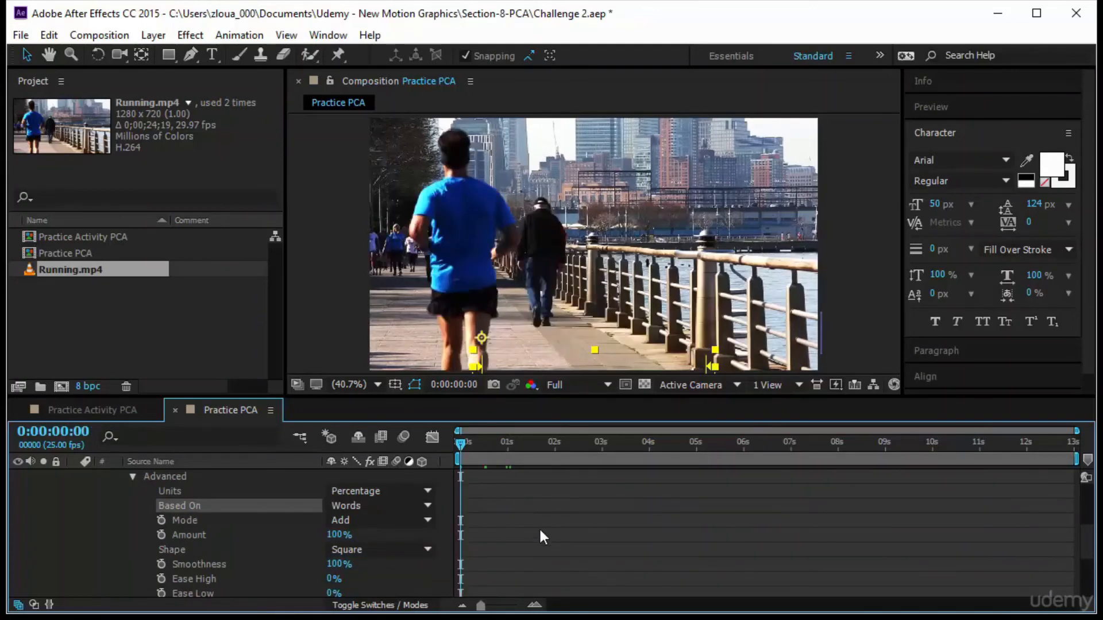
{"action": "key", "text": "space"}
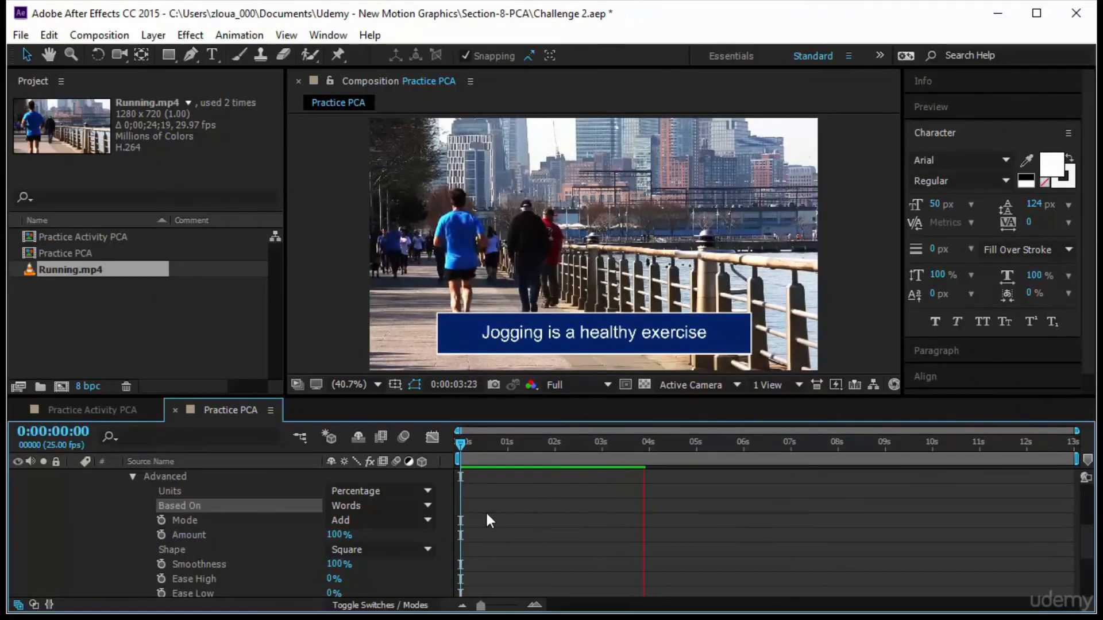
Step: Shift the Jogging text layer to start at about one second, once the box is in place, and preview from the beginning
{"action": "scroll", "coordinate": [485, 512], "scroll_direction": "up", "scroll_amount": 5}
{"action": "scroll", "coordinate": [63, 485], "scroll_direction": "up", "scroll_amount": 3}
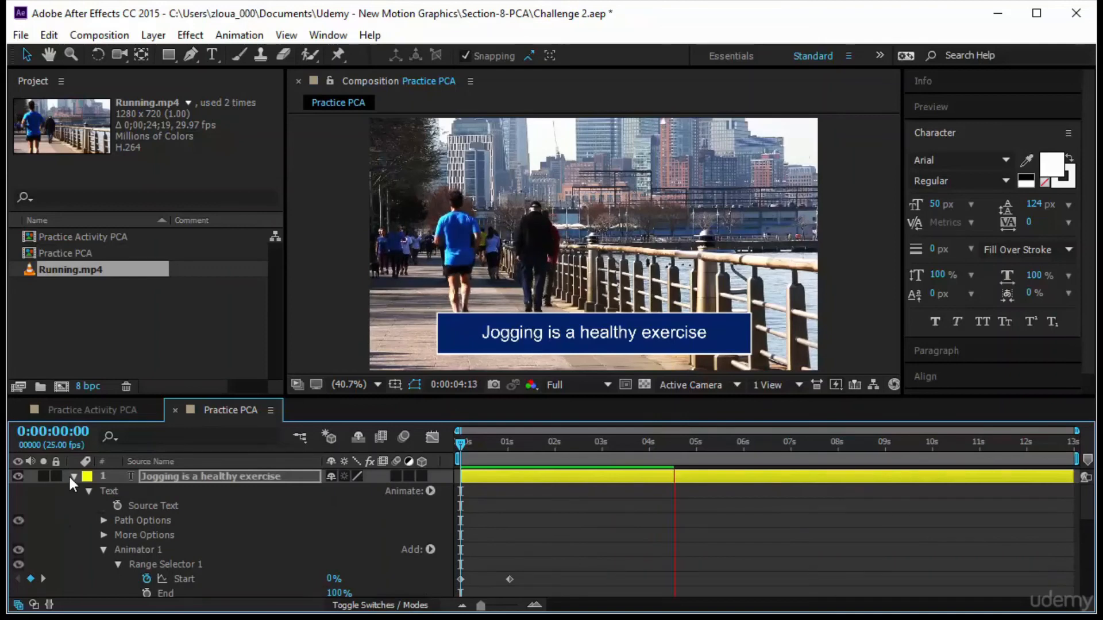
{"action": "left_click", "coordinate": [69, 476]}
{"action": "left_click_drag", "start_coordinate": [516, 479], "coordinate": [566, 479]}
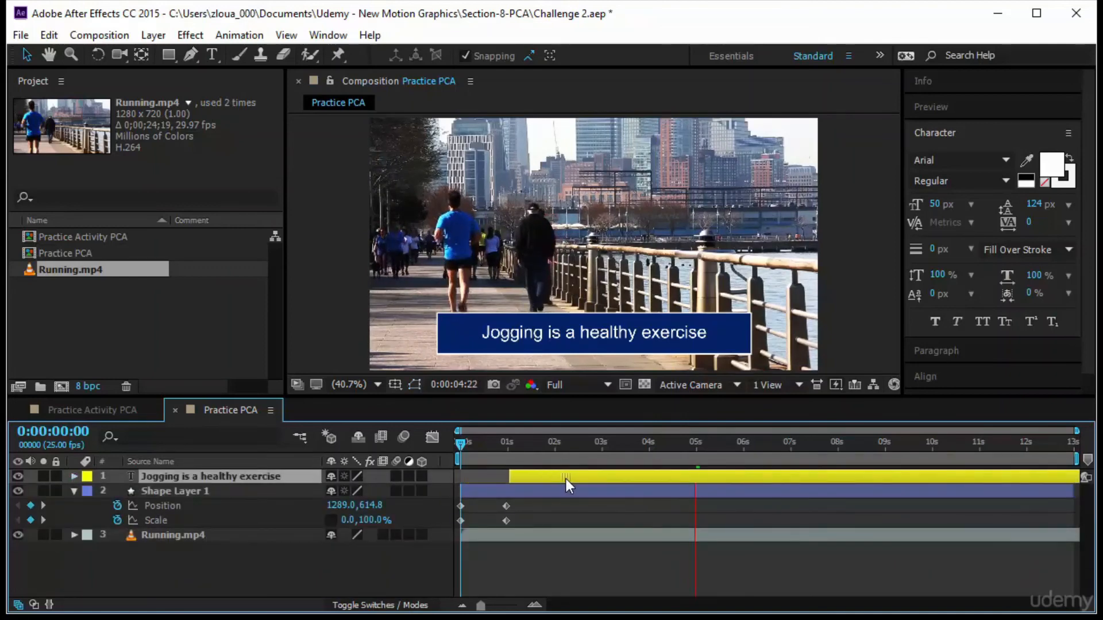
{"action": "left_click", "coordinate": [459, 443]}
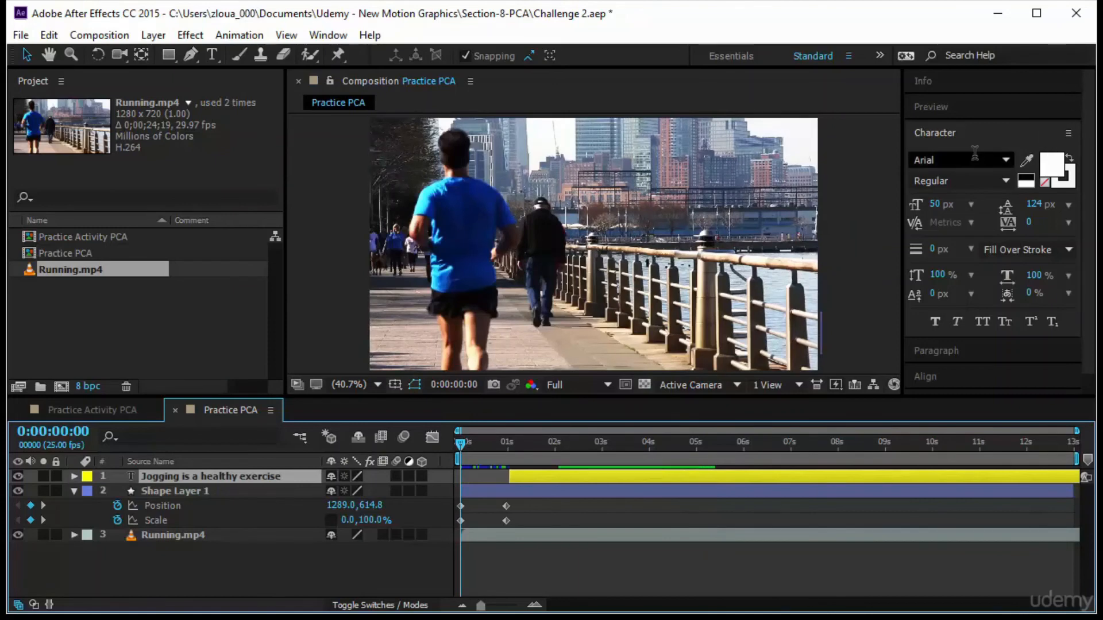
{"action": "left_click", "coordinate": [966, 108]}
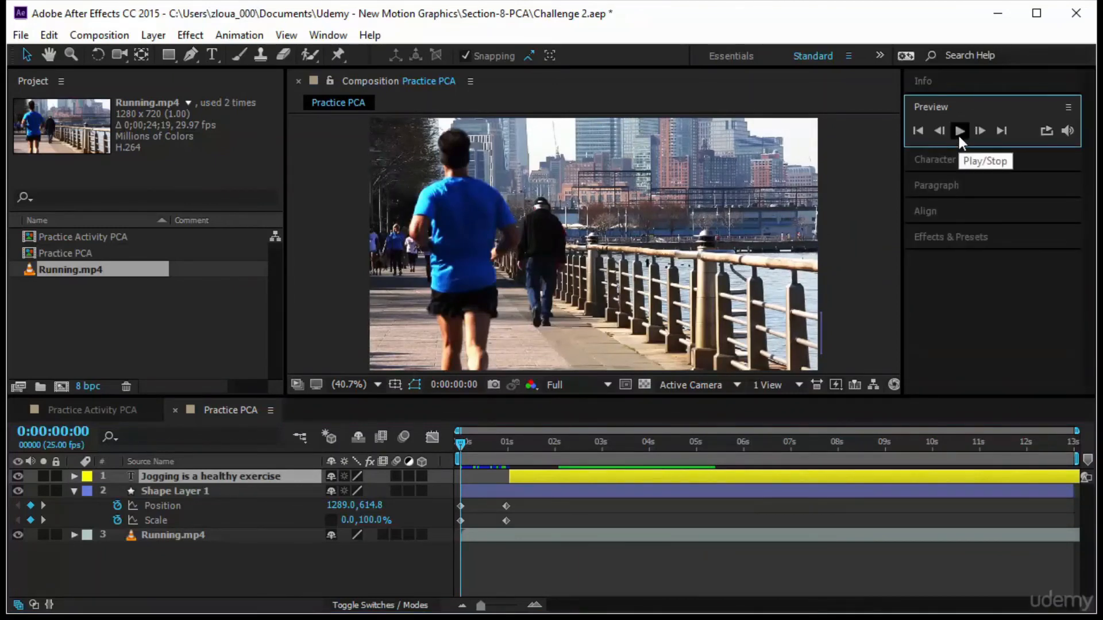
{"action": "key", "text": "space"}
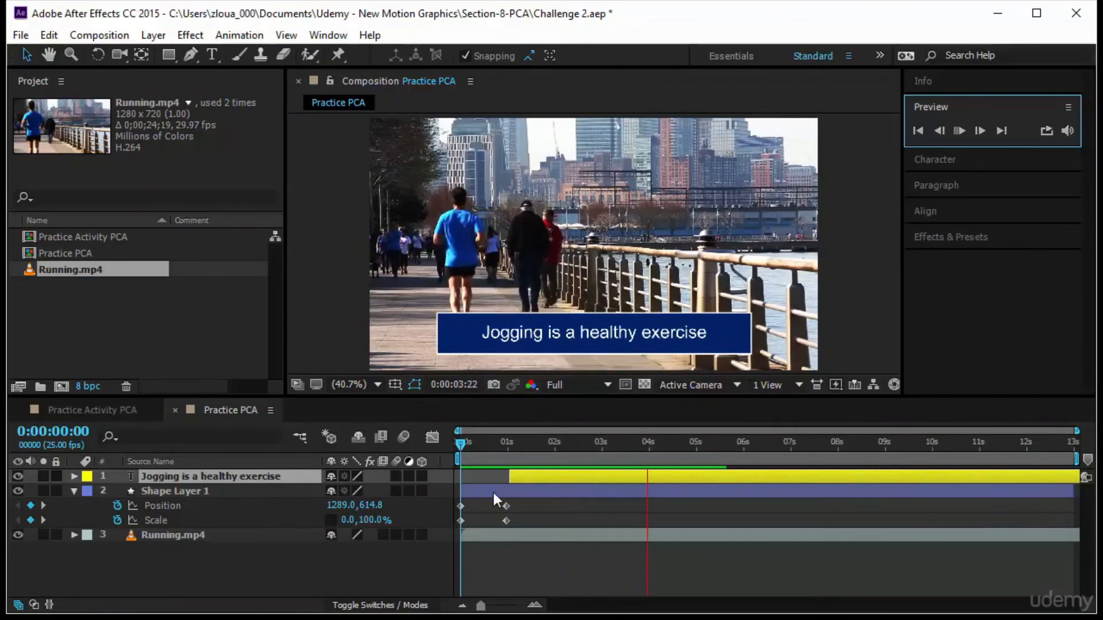
Step: Keyframe Range Selector 1's End at 100% at 0:00:02:24 and lower it at 0:00:03:10 so the Jogging text animates out
{"action": "left_click_drag", "start_coordinate": [463, 446], "coordinate": [591, 468]}
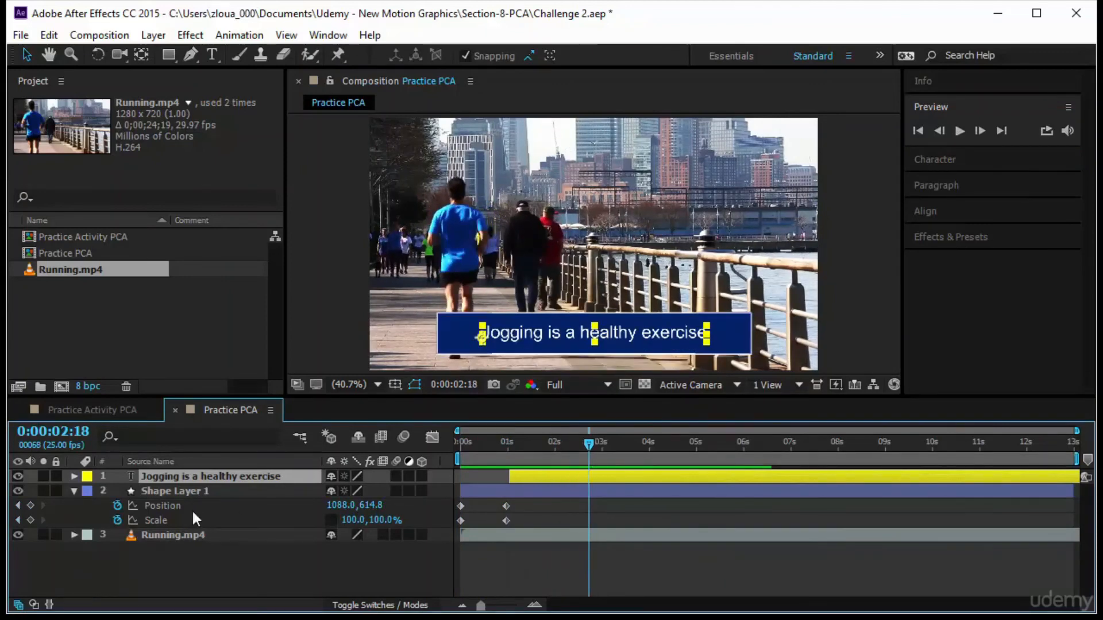
{"action": "key", "text": "u"}
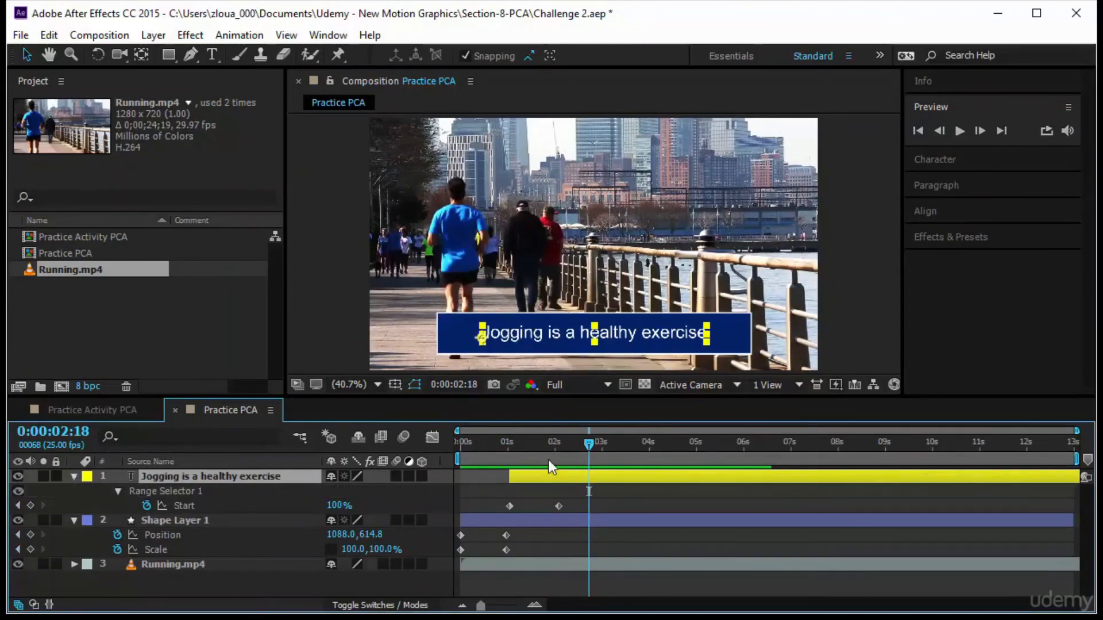
{"action": "left_click_drag", "start_coordinate": [591, 446], "coordinate": [604, 474]}
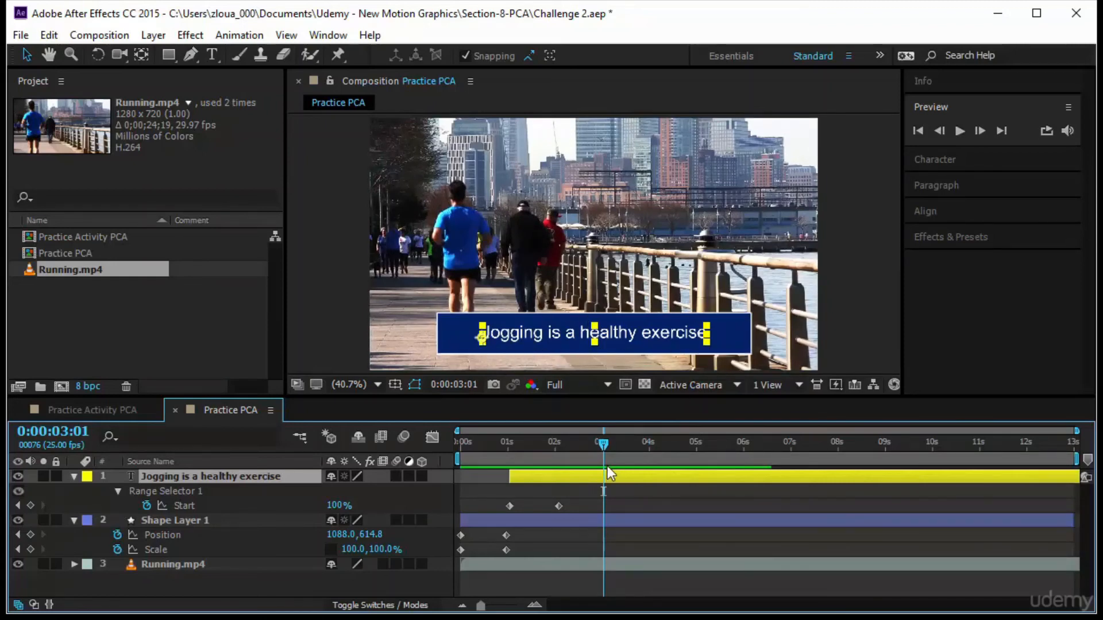
{"action": "mouse_move", "coordinate": [600, 446]}
{"action": "left_mouse_down"}
{"action": "mouse_move", "coordinate": [674, 445]}
{"action": "mouse_move", "coordinate": [595, 454]}
{"action": "left_mouse_up"}
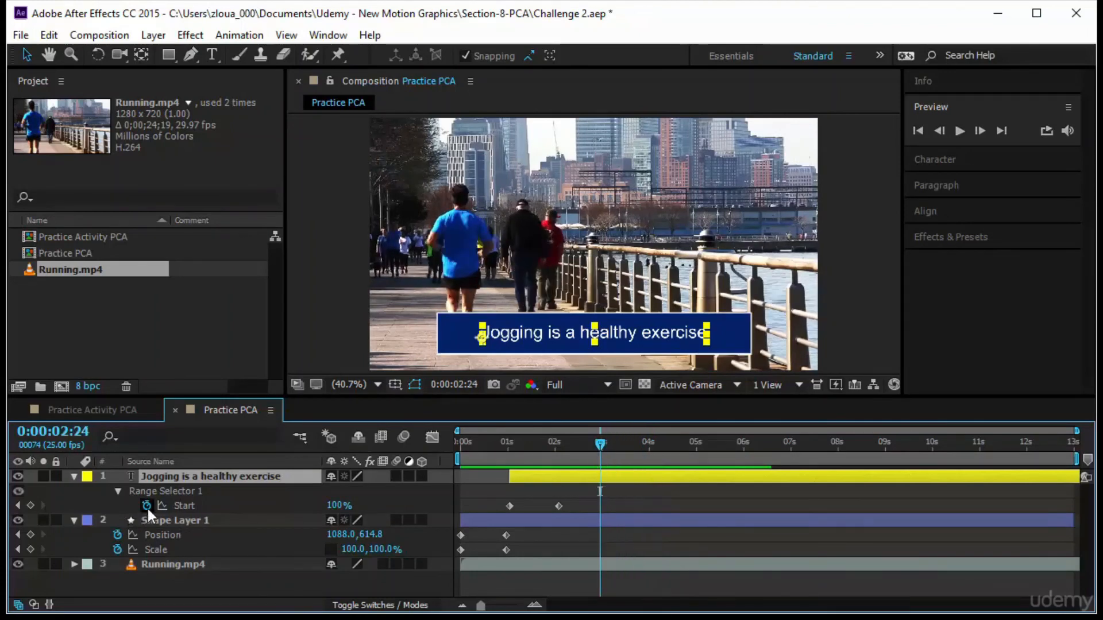
{"action": "left_click", "coordinate": [118, 493]}
{"action": "left_click", "coordinate": [118, 492]}
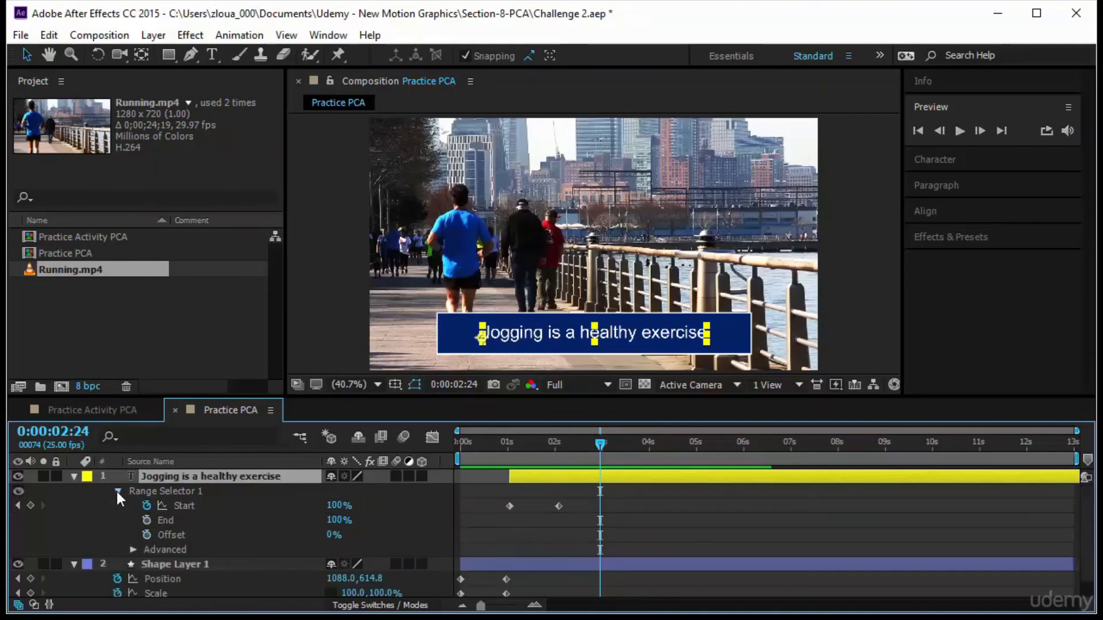
{"action": "left_click", "coordinate": [147, 520]}
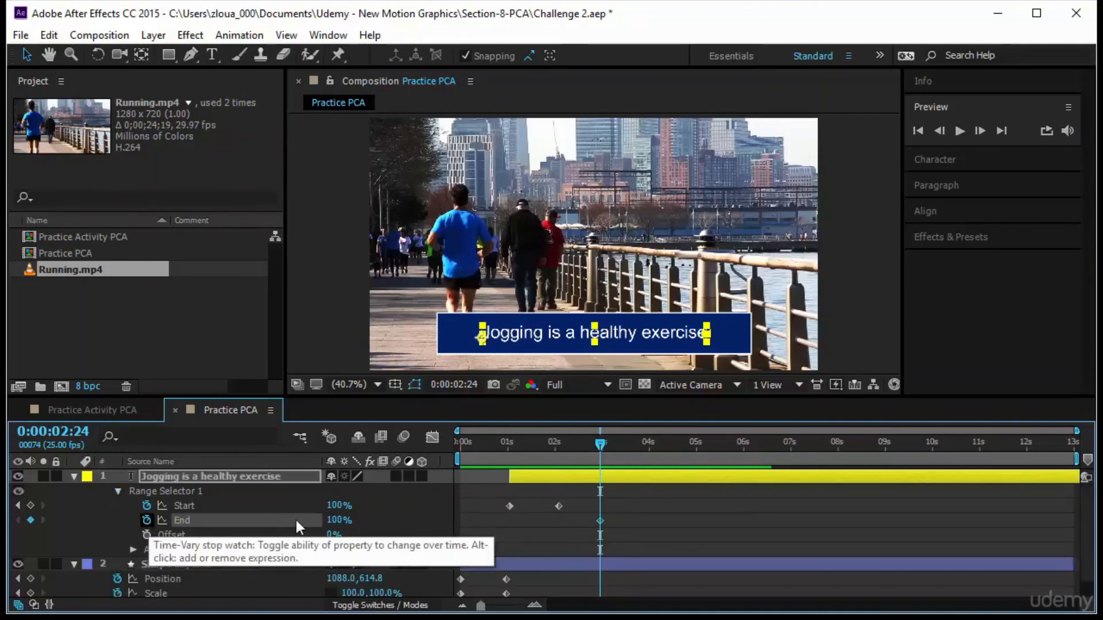
{"action": "left_click_drag", "start_coordinate": [599, 442], "coordinate": [620, 444]}
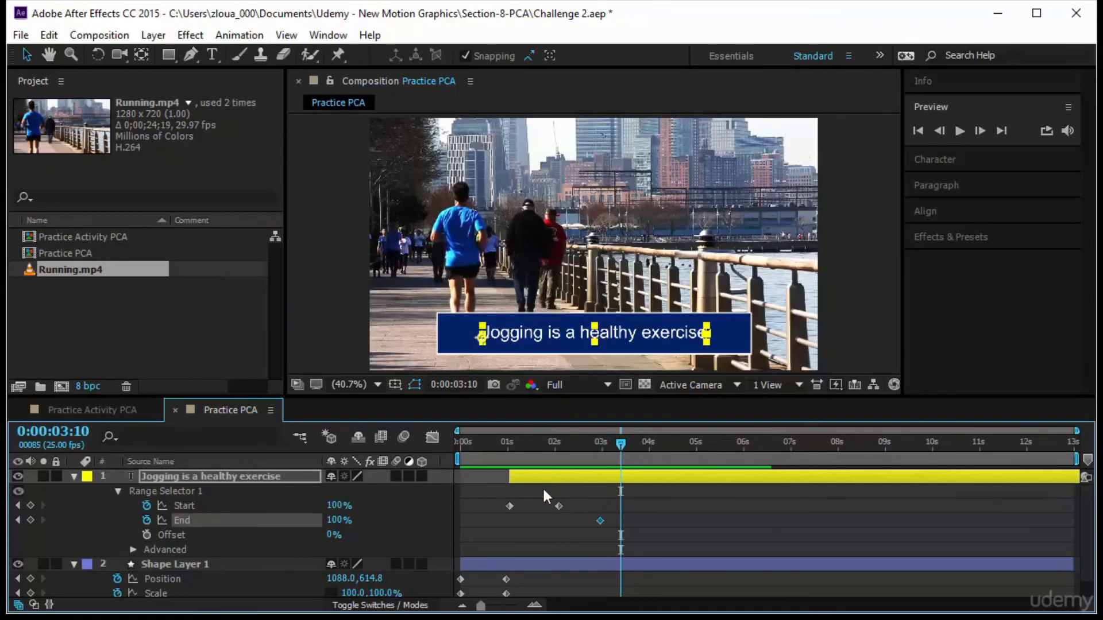
{"action": "left_click_drag", "start_coordinate": [339, 520], "coordinate": [255, 530]}
Step: Preview the text's exit from the beginning and shift both End keyframes later, starting at about 0:00:03:10
{"action": "left_click_drag", "start_coordinate": [618, 453], "coordinate": [460, 454]}
{"action": "left_click", "coordinate": [960, 132]}
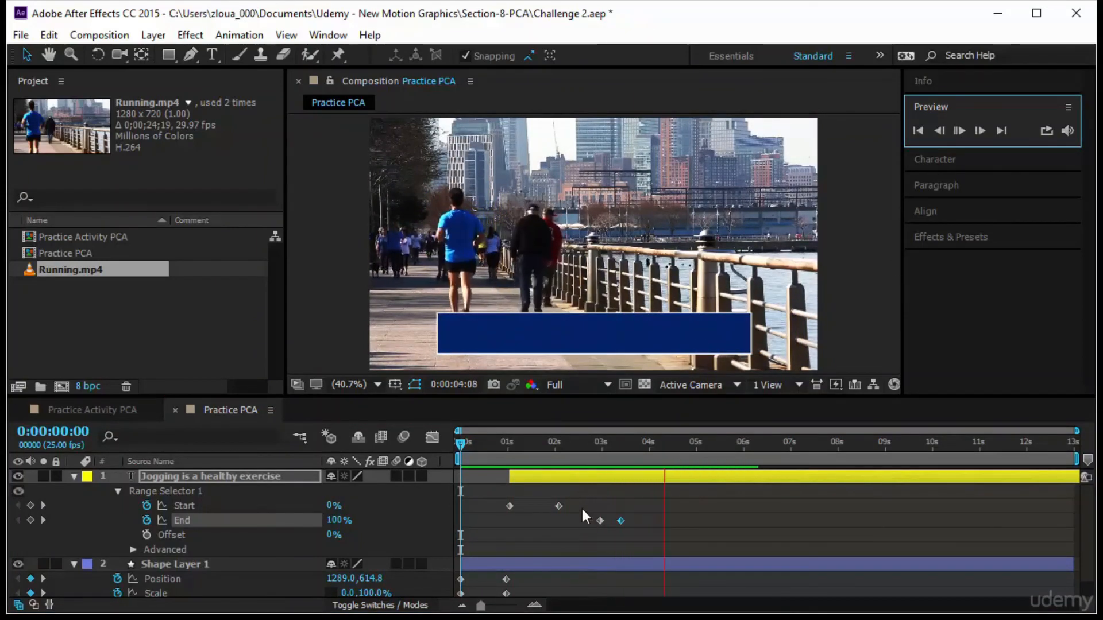
{"action": "left_click_drag", "start_coordinate": [583, 511], "coordinate": [639, 520]}
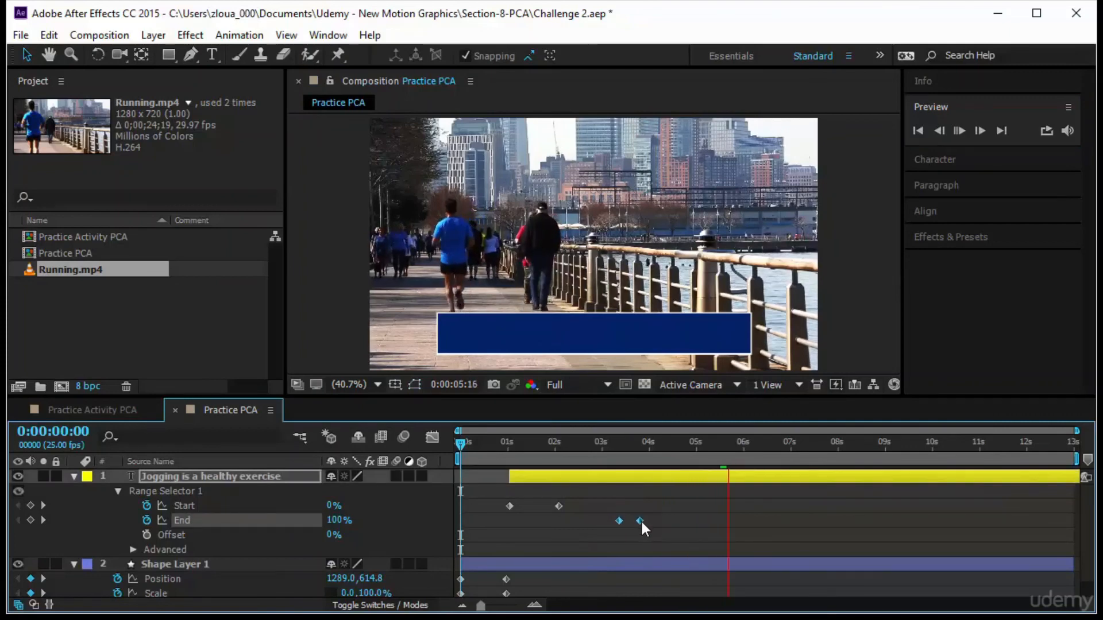
{"action": "left_click", "coordinate": [73, 477]}
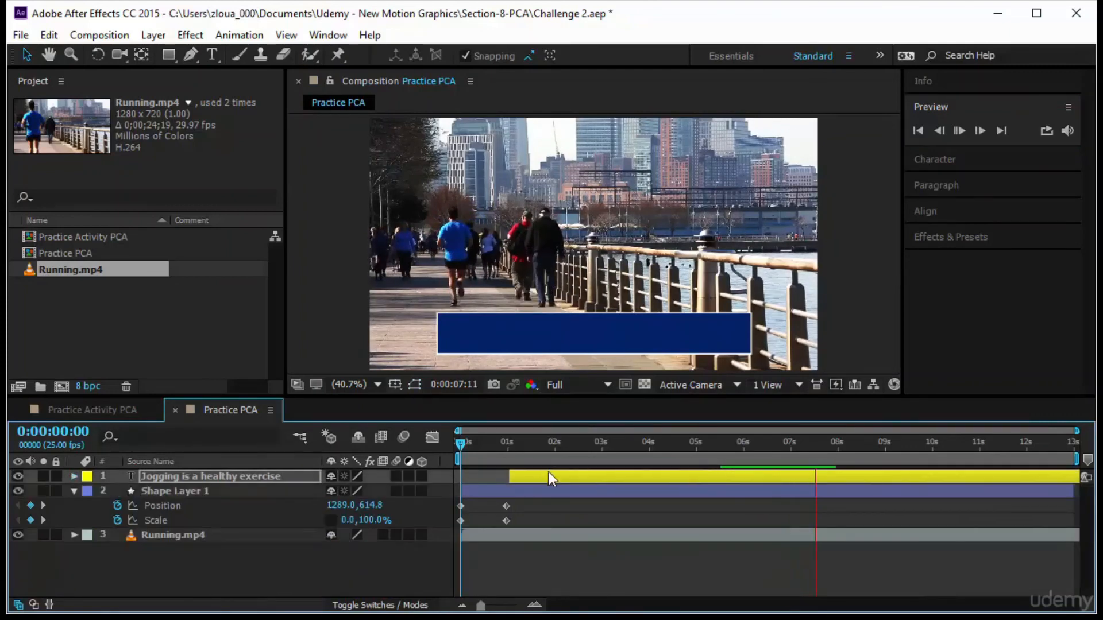
Step: End the work area at 0:00:06:00 and preview the composition from the beginning
{"action": "left_click", "coordinate": [963, 132]}
{"action": "left_click_drag", "start_coordinate": [463, 440], "coordinate": [746, 449]}
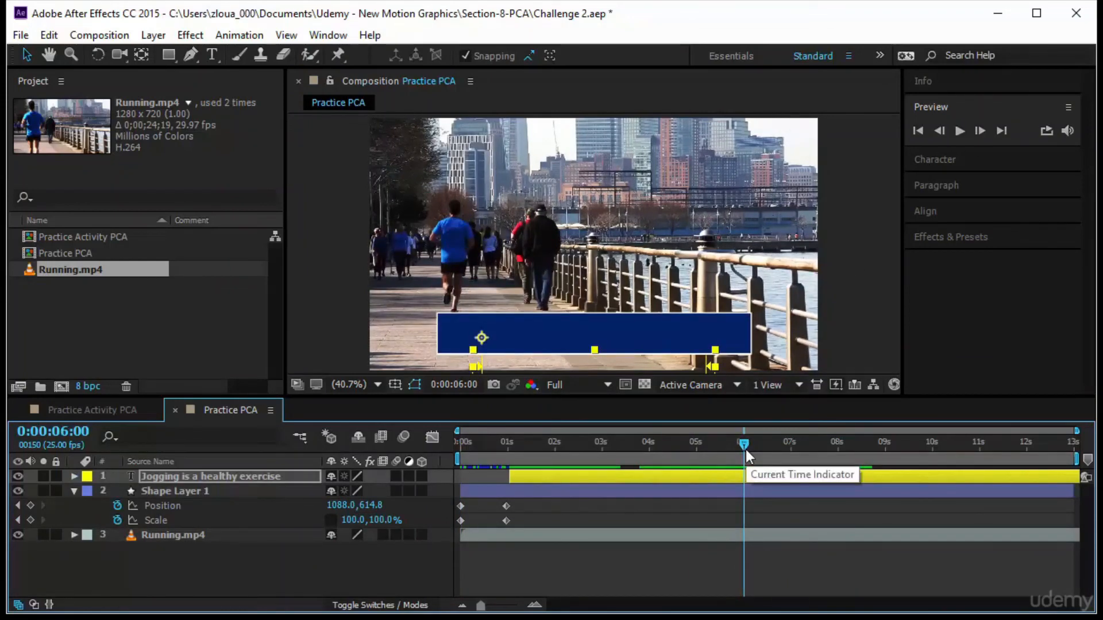
{"action": "mouse_move", "coordinate": [743, 448]}
{"action": "left_mouse_down"}
{"action": "mouse_move", "coordinate": [604, 451]}
{"action": "mouse_move", "coordinate": [767, 450]}
{"action": "mouse_move", "coordinate": [444, 518]}
{"action": "left_mouse_up"}
{"action": "left_click", "coordinate": [958, 132]}
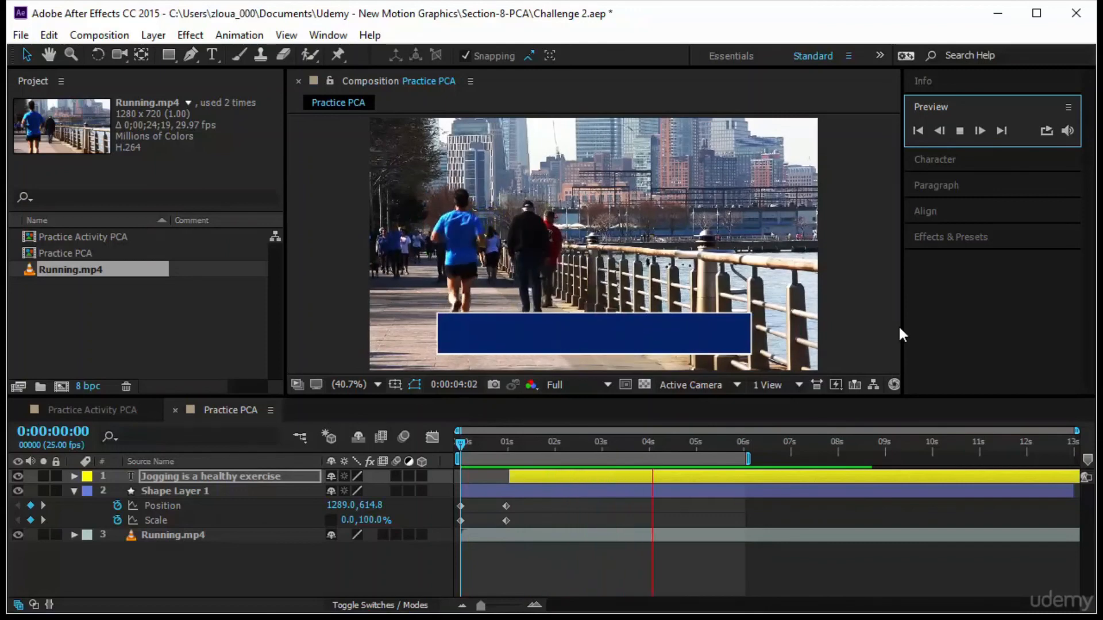
Step: Duplicate the Jogging text layer and replace the copy's text with "It is to exercise once a week"
{"action": "left_click", "coordinate": [230, 481]}
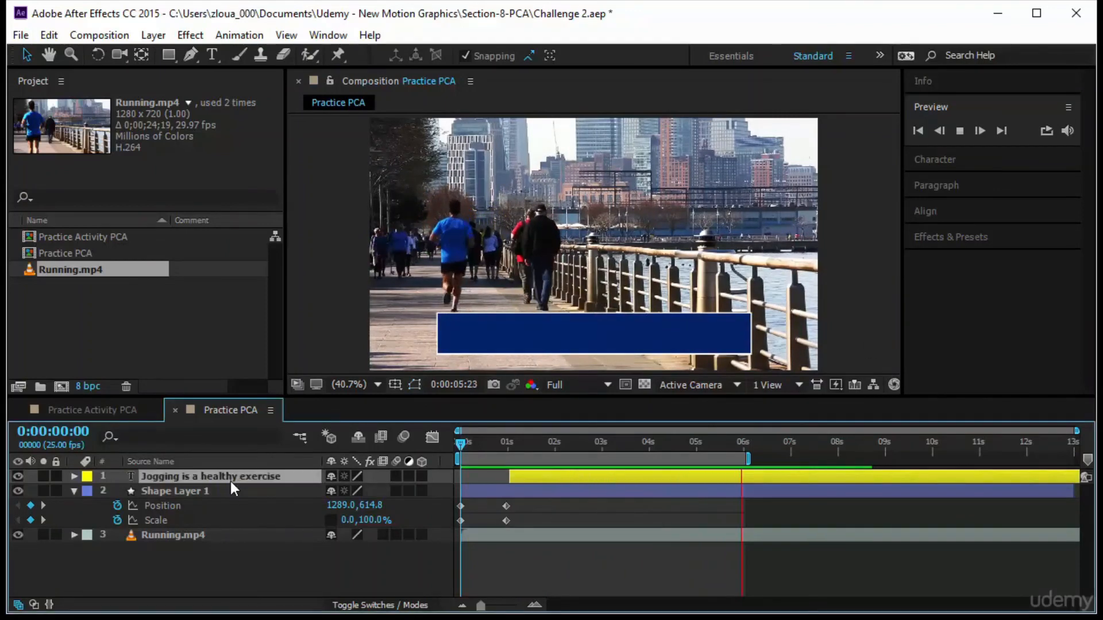
{"action": "key", "text": "ctrl+d"}
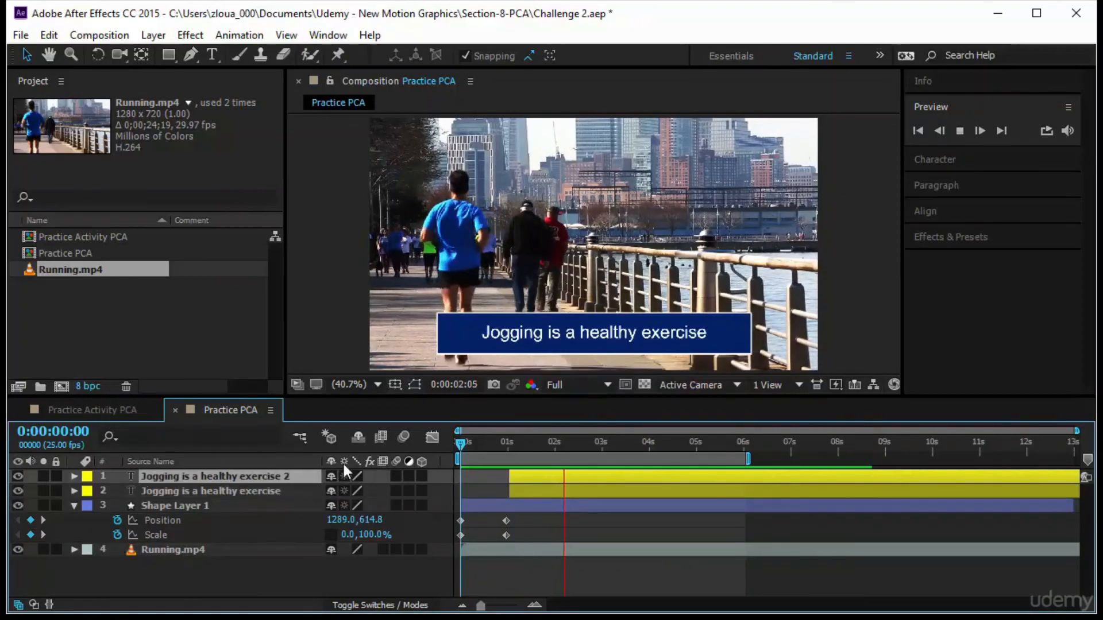
{"action": "key", "text": "ctrl+t"}
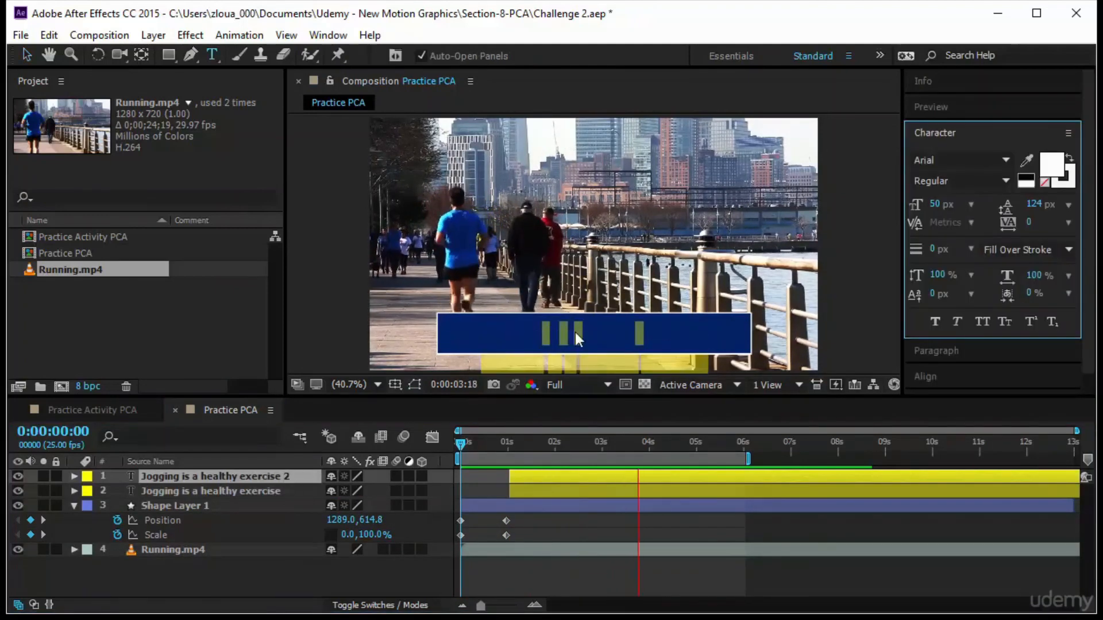
{"action": "left_click", "coordinate": [458, 443]}
{"action": "left_click_drag", "start_coordinate": [459, 443], "coordinate": [610, 445]}
{"action": "double_click", "coordinate": [168, 481]}
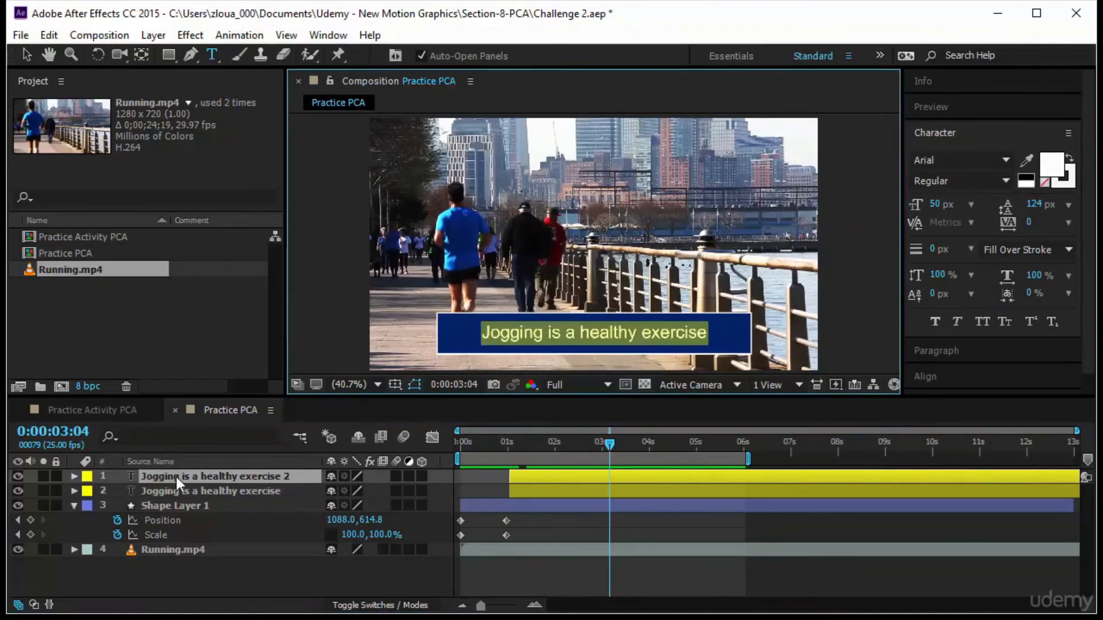
{"action": "type", "text": "It is t"}
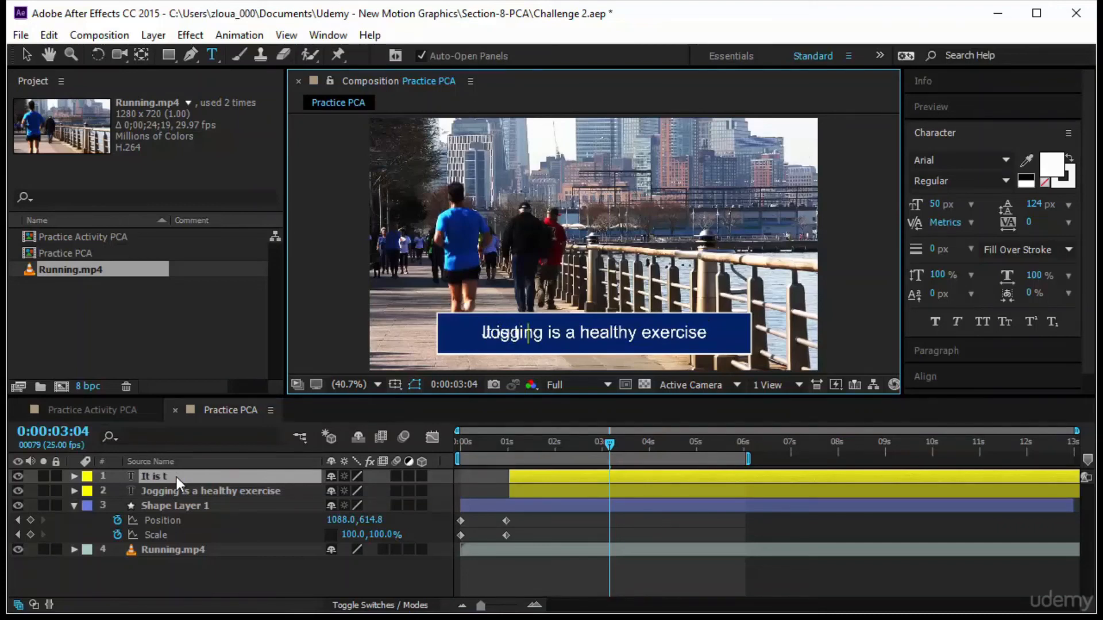
{"action": "type", "text": "o exercise onc"}
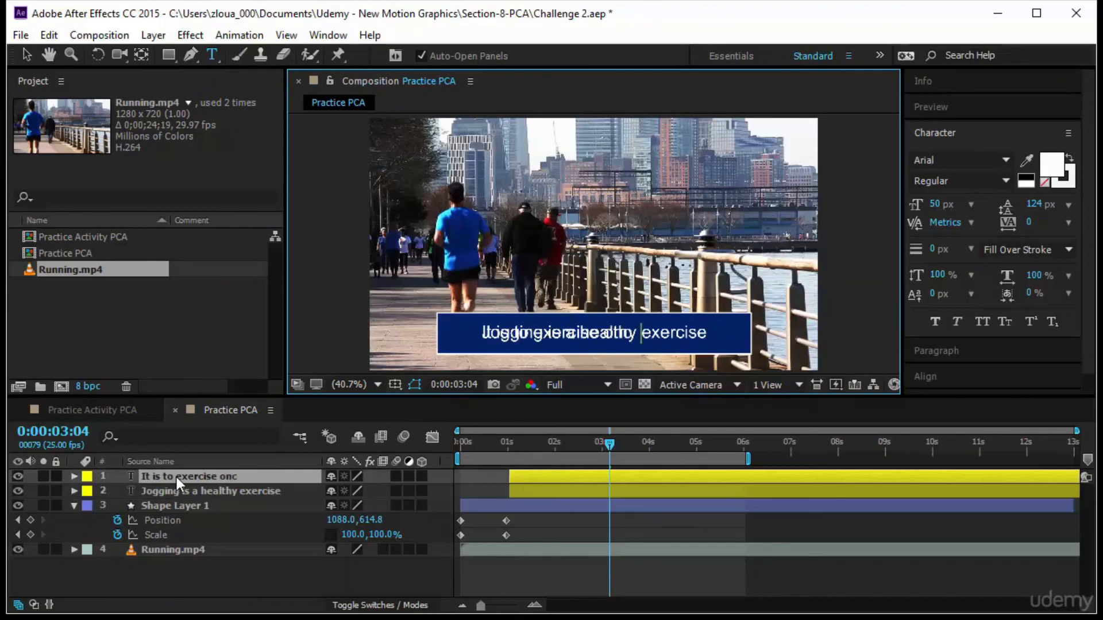
{"action": "type", "text": "e a we"}
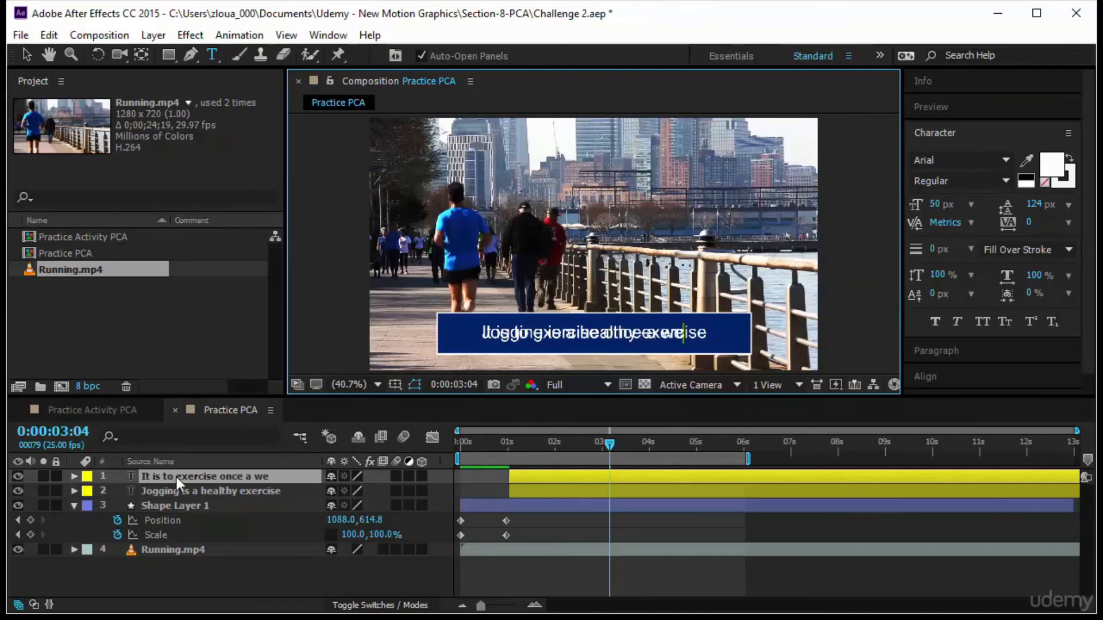
{"action": "type", "text": "ek"}
Step: Shift the new text layer to start at about 3.4 seconds and extend the work area to about 0:00:09:00
{"action": "left_click", "coordinate": [530, 478]}
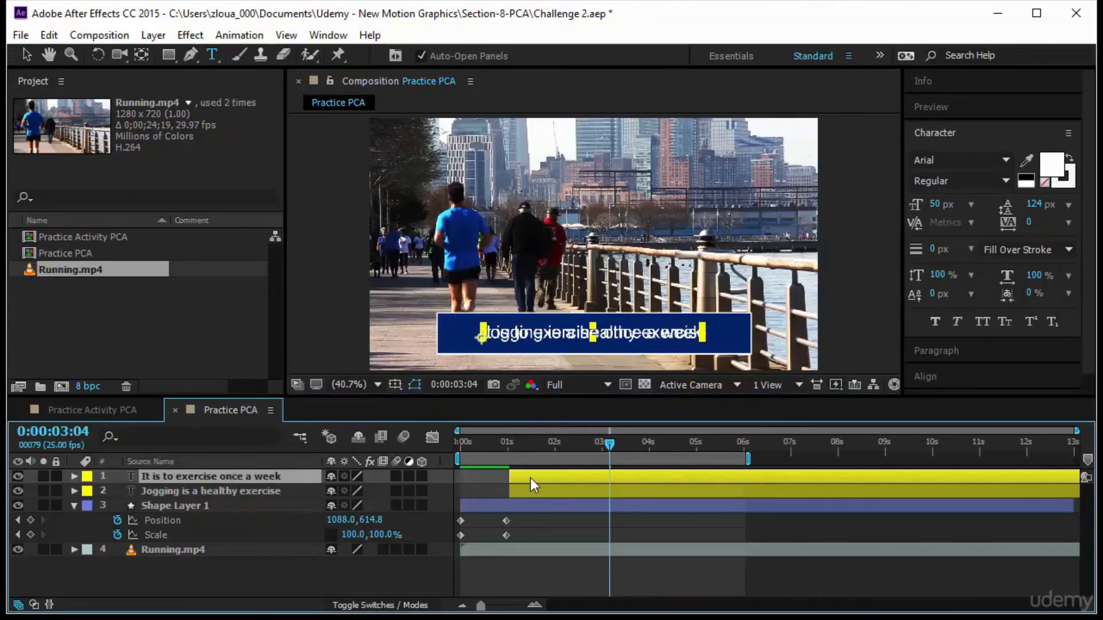
{"action": "left_click_drag", "start_coordinate": [529, 478], "coordinate": [640, 481]}
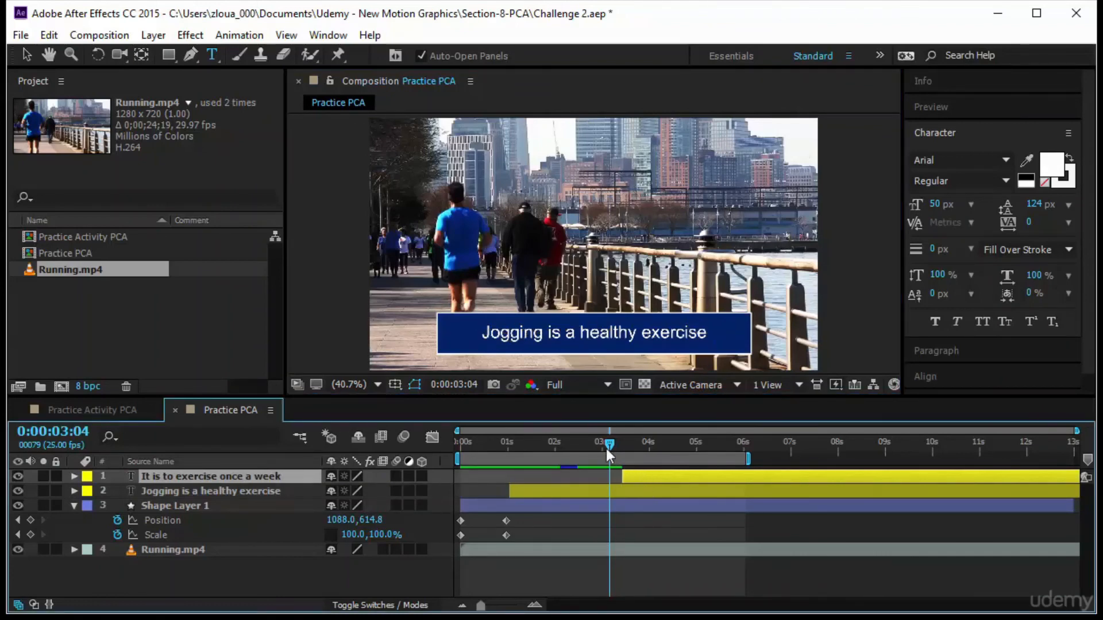
{"action": "left_click_drag", "start_coordinate": [608, 448], "coordinate": [886, 459]}
{"action": "left_click", "coordinate": [621, 581]}
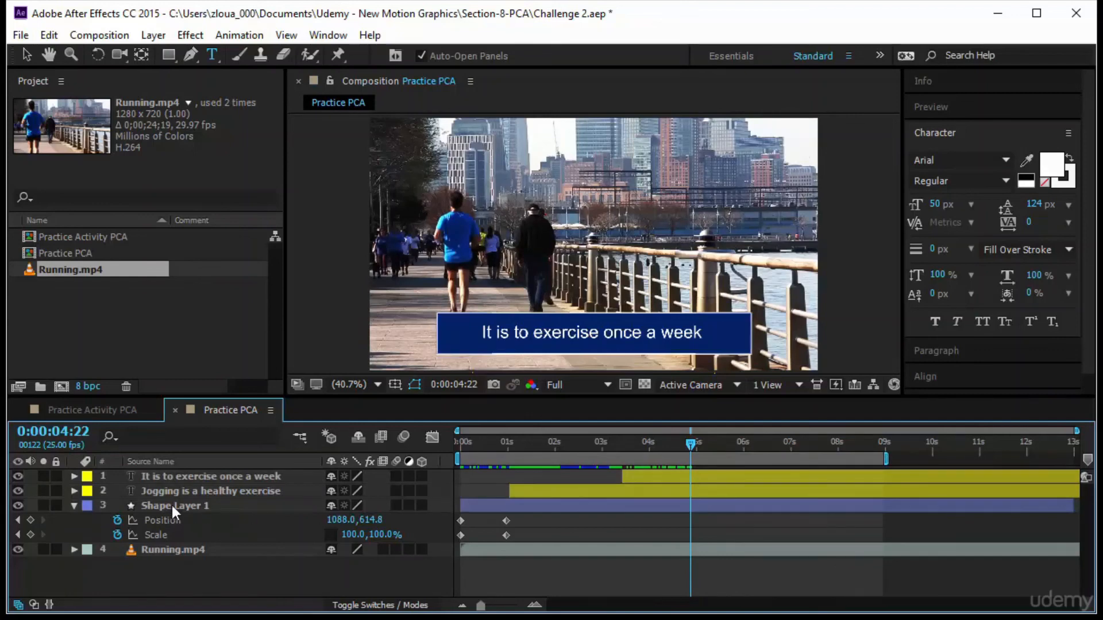
Step: Reveal both text layers' keyframes, shift the "It is to exercise once a week" layer to start near 3.9 seconds, and preview from the beginning
{"action": "left_click", "coordinate": [190, 490]}
{"action": "left_click", "coordinate": [188, 478], "text": "shift"}
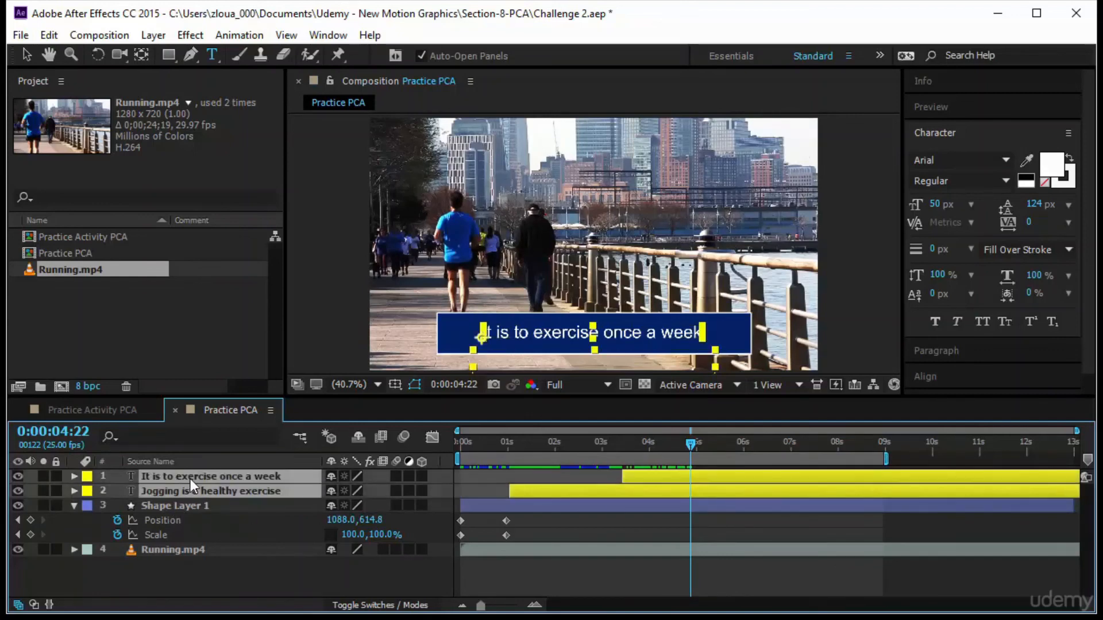
{"action": "key", "text": "u"}
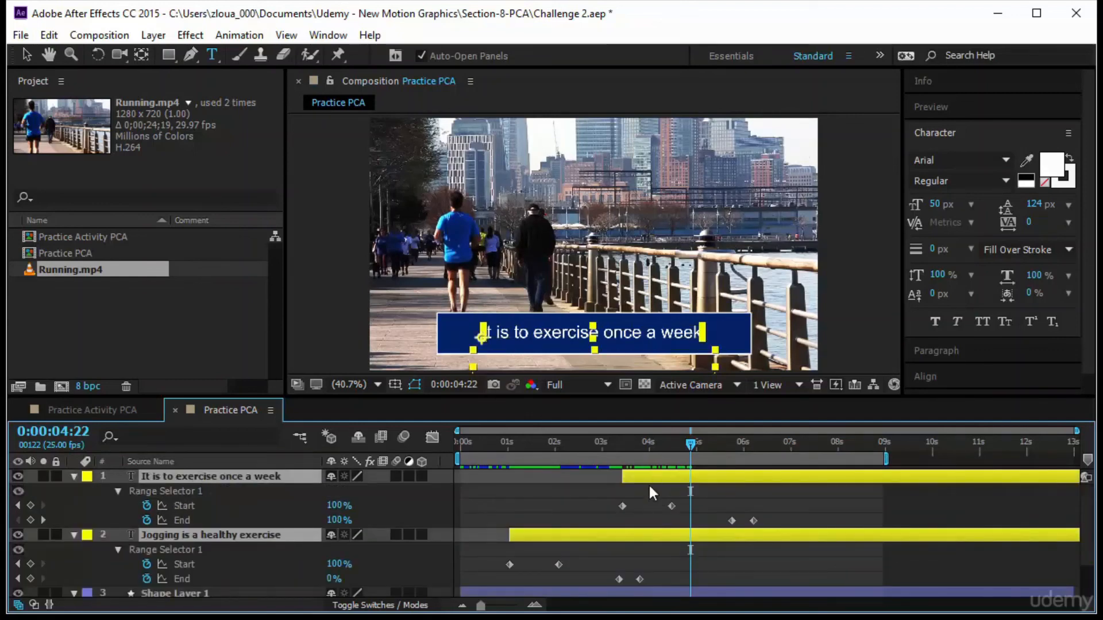
{"action": "left_click", "coordinate": [566, 512]}
{"action": "left_click_drag", "start_coordinate": [657, 481], "coordinate": [390, 549]}
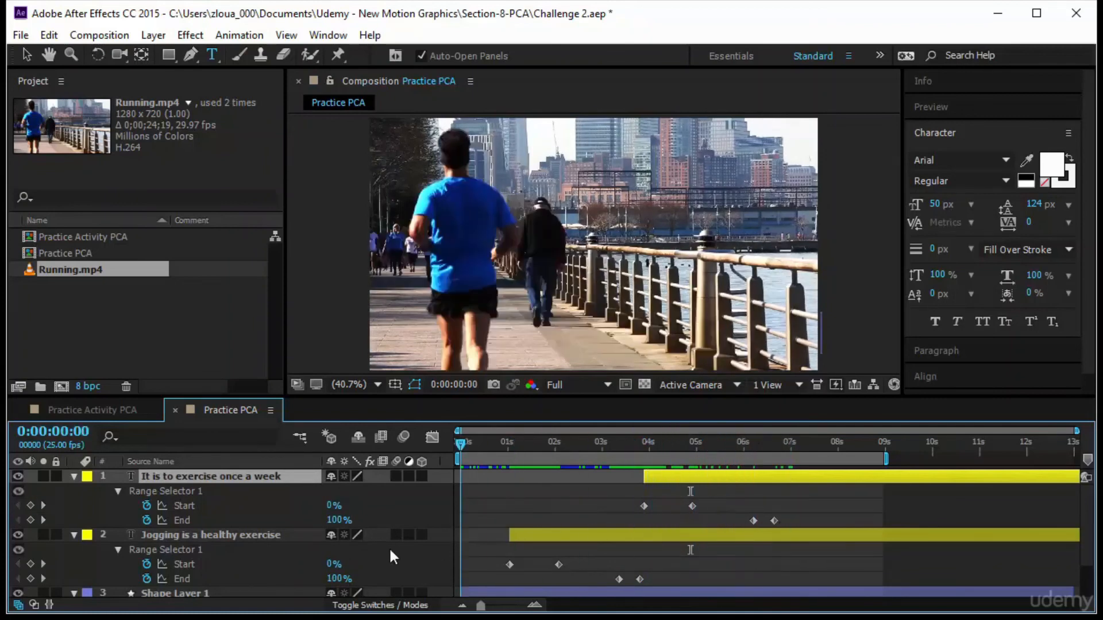
{"action": "left_click", "coordinate": [945, 106]}
{"action": "left_click", "coordinate": [959, 131]}
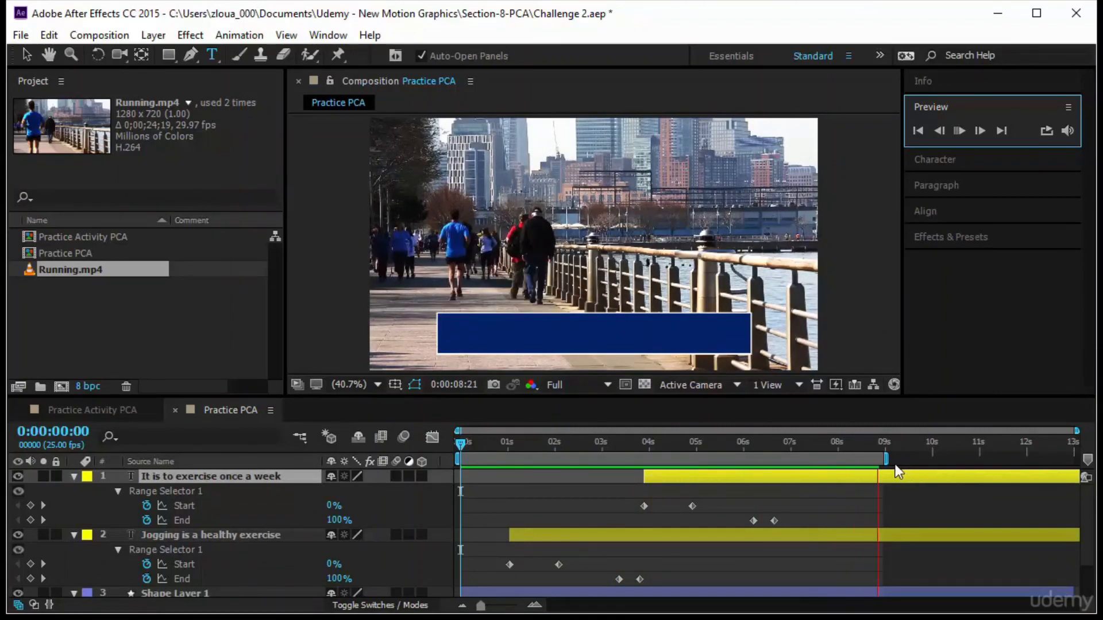
Step: Extend the work area to nearly 10 seconds and add Position and Scale keyframes to Shape Layer 1 at 0:00:08:00
{"action": "left_click_drag", "start_coordinate": [885, 459], "coordinate": [924, 458]}
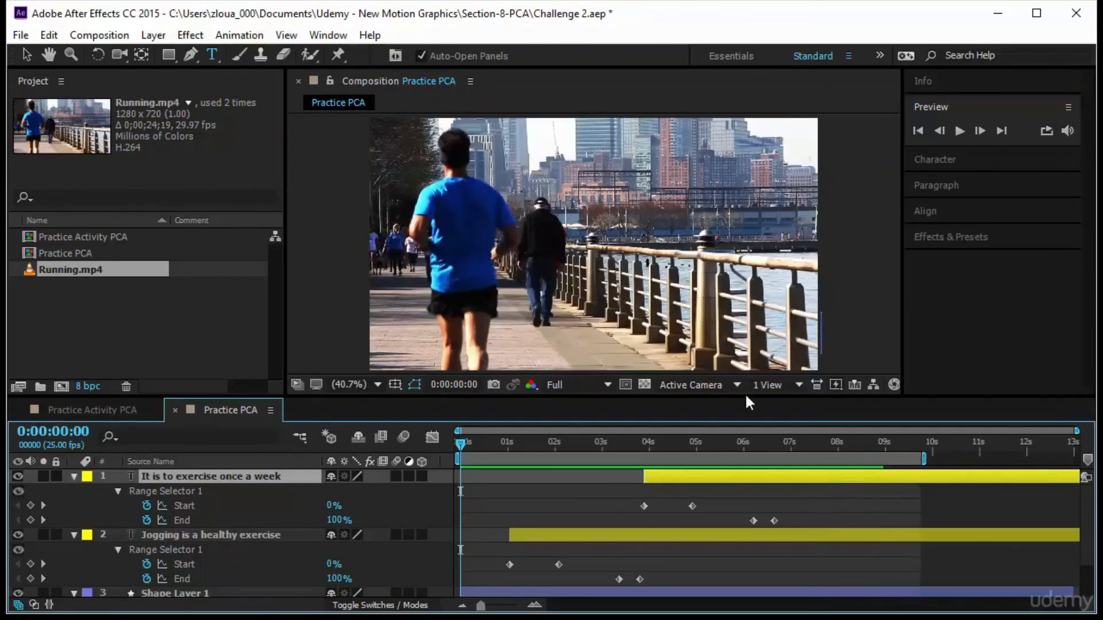
{"action": "left_click_drag", "start_coordinate": [470, 446], "coordinate": [785, 496]}
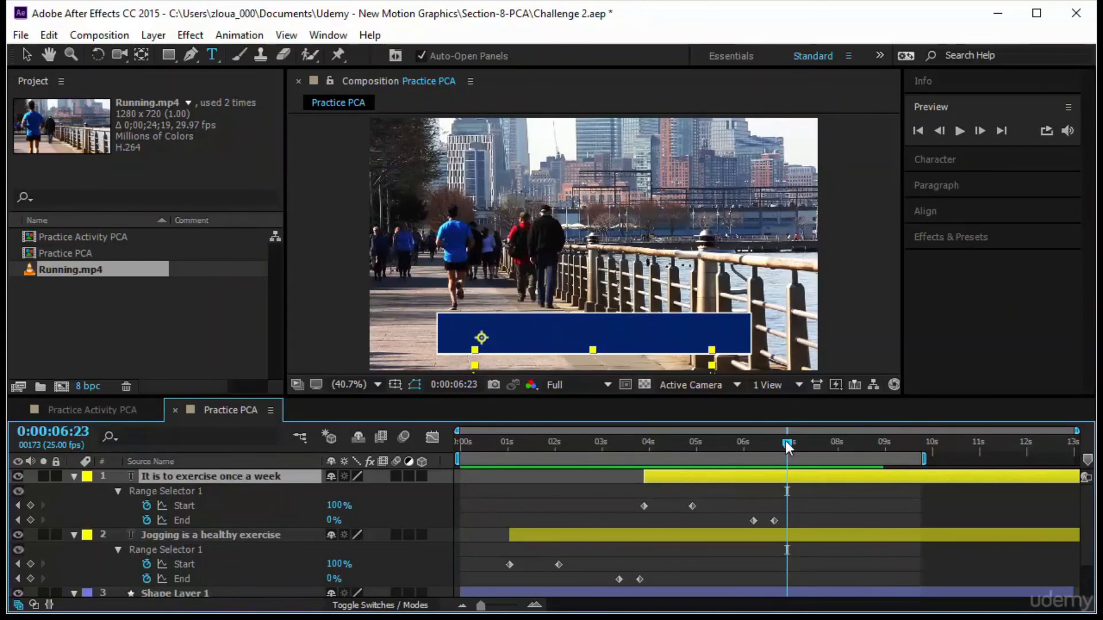
{"action": "left_click", "coordinate": [867, 454]}
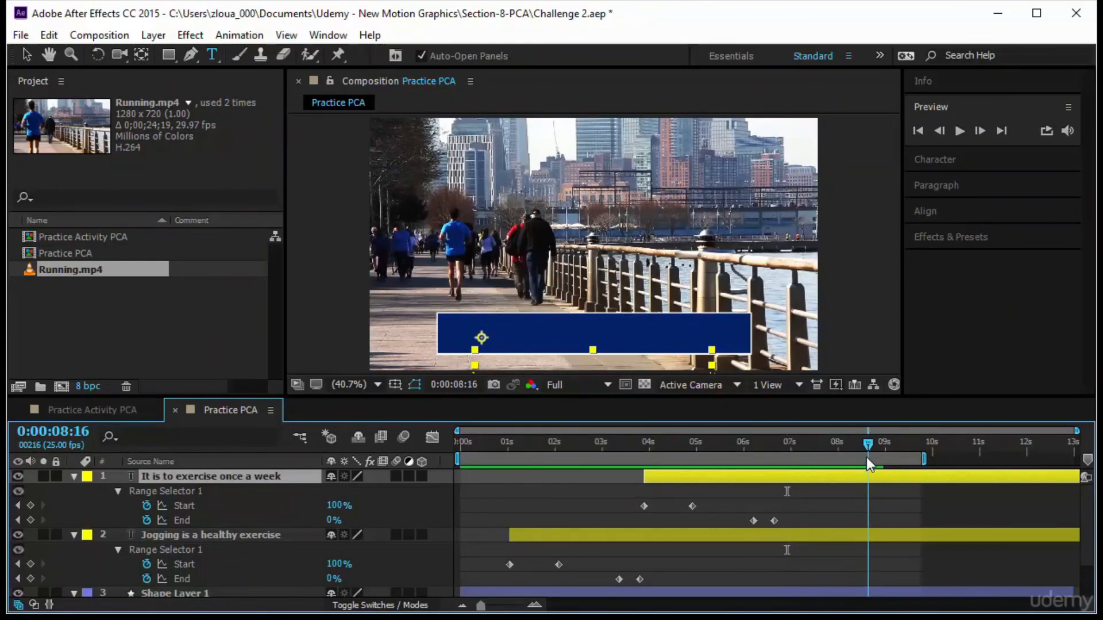
{"action": "scroll", "coordinate": [217, 568], "scroll_direction": "down", "scroll_amount": 3}
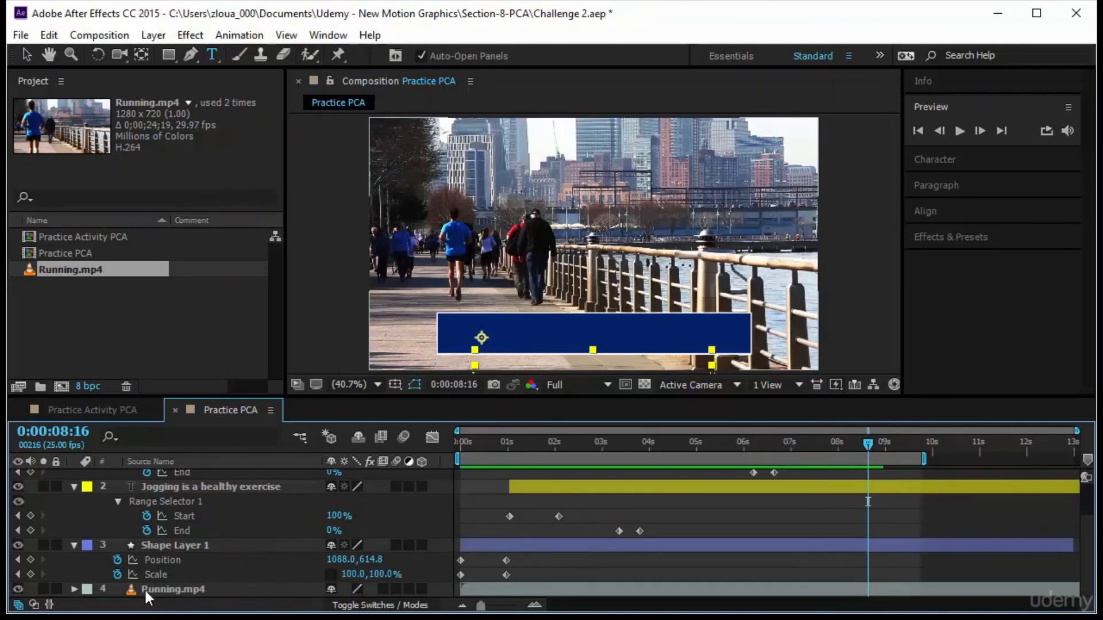
{"action": "left_click", "coordinate": [177, 547]}
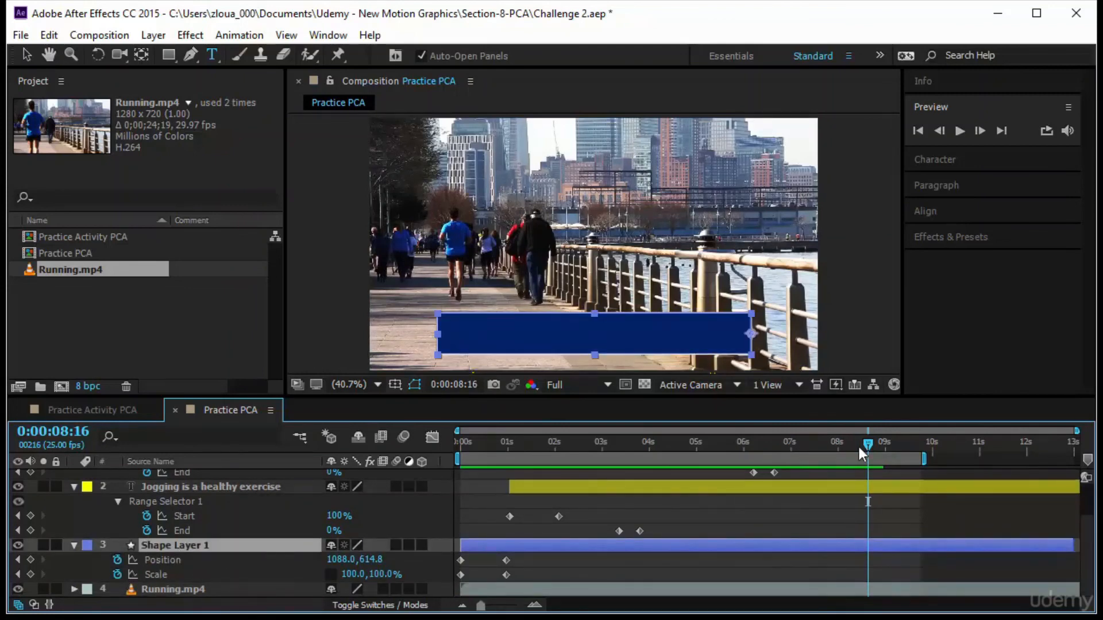
{"action": "left_click_drag", "start_coordinate": [866, 442], "coordinate": [836, 450]}
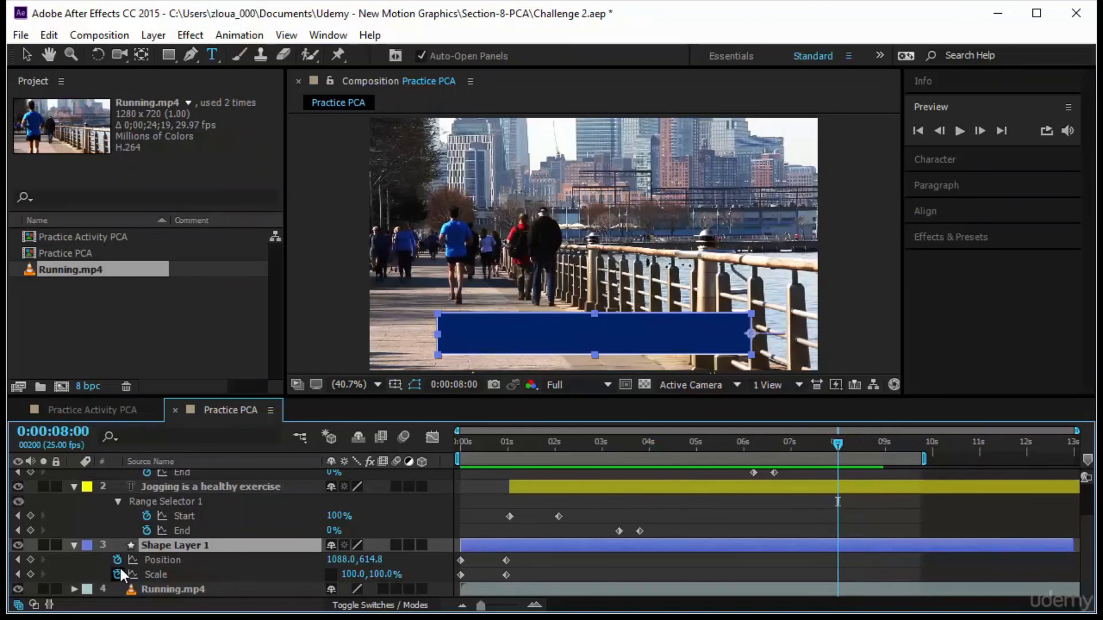
{"action": "left_click", "coordinate": [30, 560]}
{"action": "left_click", "coordinate": [30, 575]}
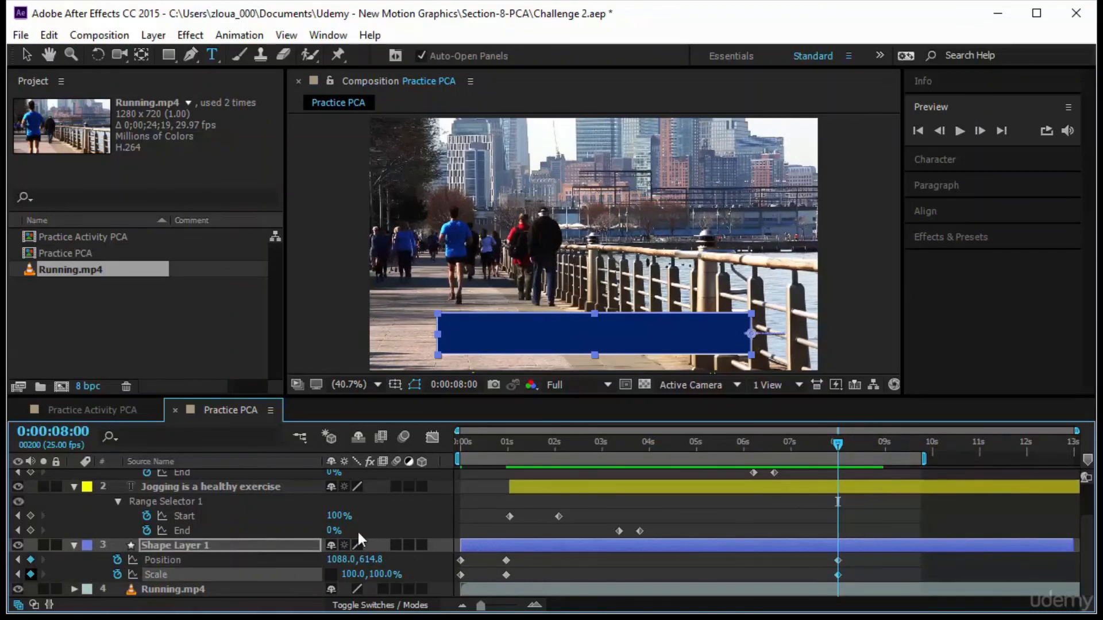
Step: At 0:00:08:10, set Shape Layer 1's horizontal Scale to 0% and its horizontal Position to 1305 so the box exits
{"action": "mouse_move", "coordinate": [850, 454]}
{"action": "left_mouse_down"}
{"action": "mouse_move", "coordinate": [866, 453]}
{"action": "mouse_move", "coordinate": [857, 456]}
{"action": "left_mouse_up"}
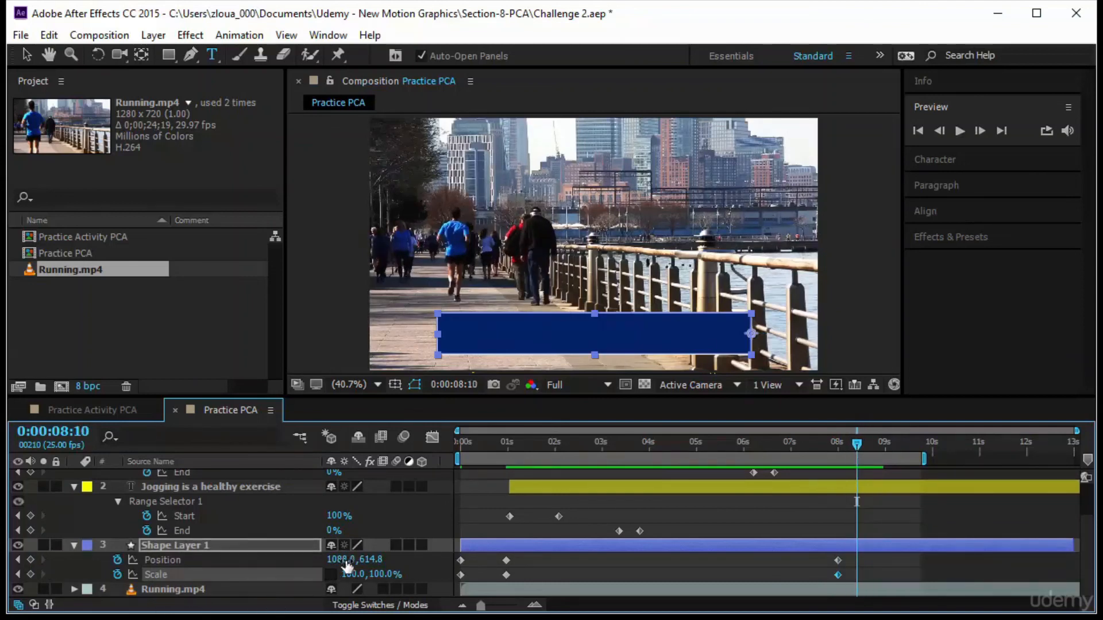
{"action": "left_click_drag", "start_coordinate": [345, 563], "coordinate": [557, 575]}
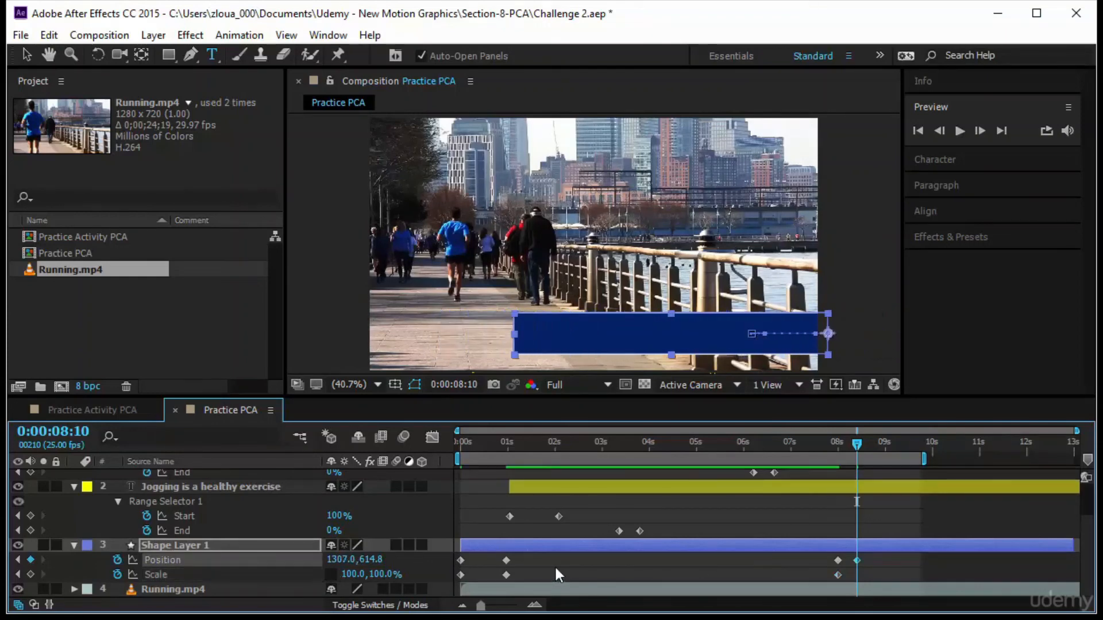
{"action": "key", "text": "ctrl+z"}
{"action": "left_click", "coordinate": [352, 574]}
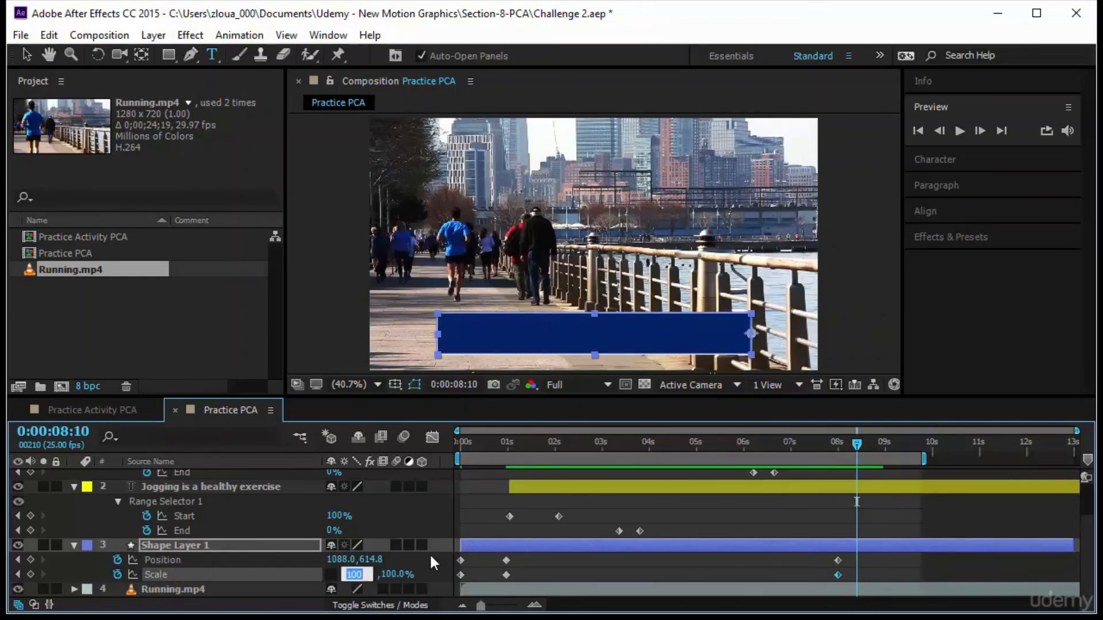
{"action": "type", "text": "0"}
{"action": "key", "text": "Return"}
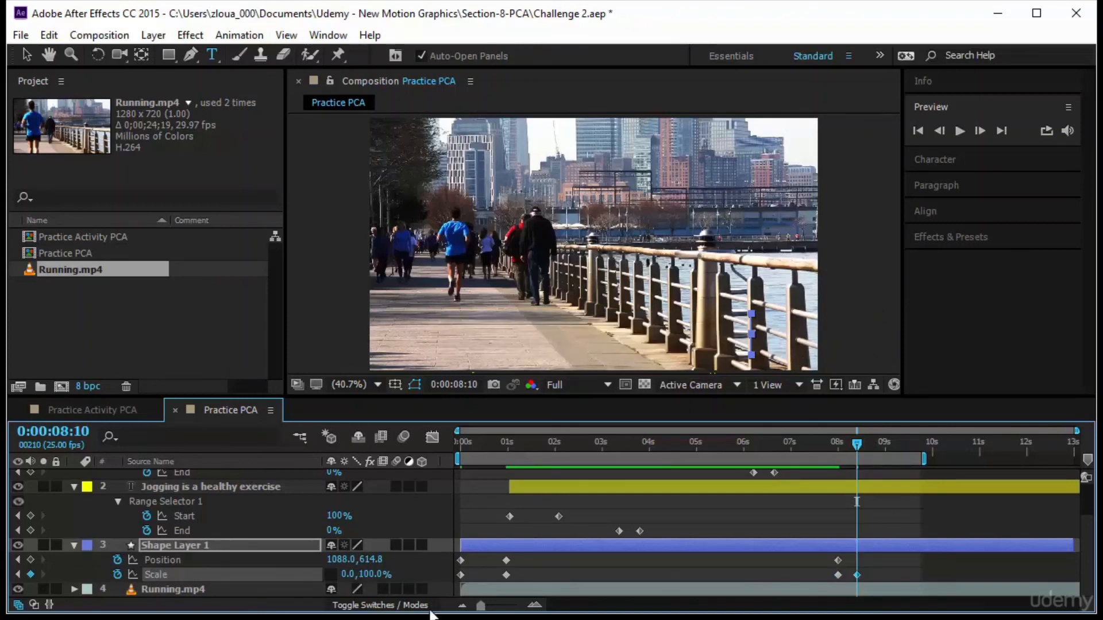
{"action": "left_click_drag", "start_coordinate": [337, 559], "coordinate": [537, 573]}
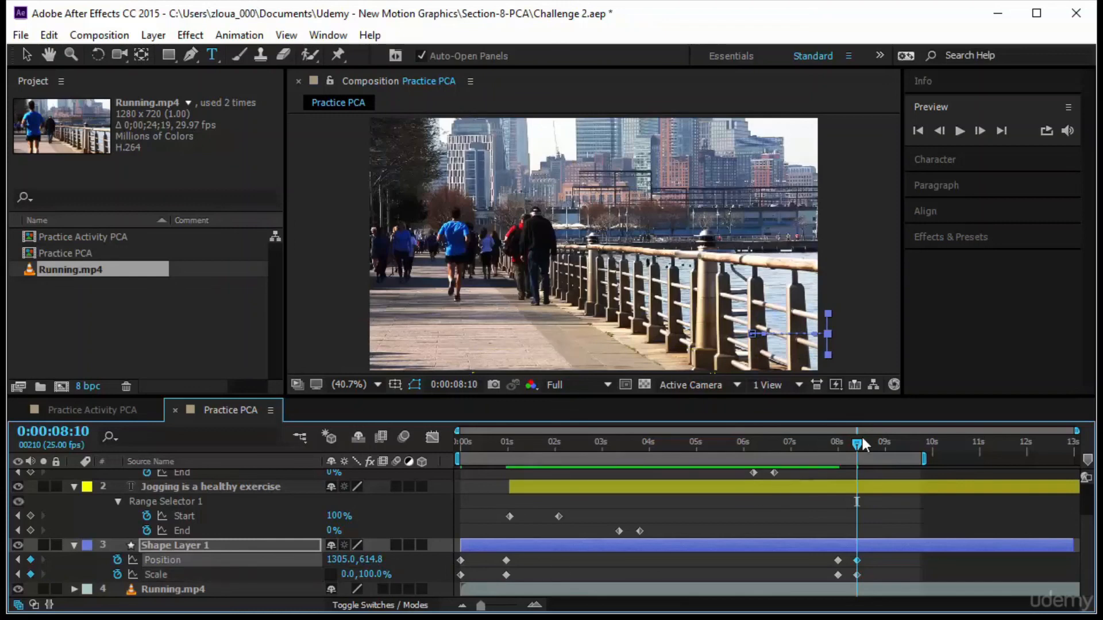
Step: Scrub over the box's exit and preview the whole animation from the beginning
{"action": "left_click_drag", "start_coordinate": [856, 444], "coordinate": [868, 465]}
{"action": "key", "text": "Home"}
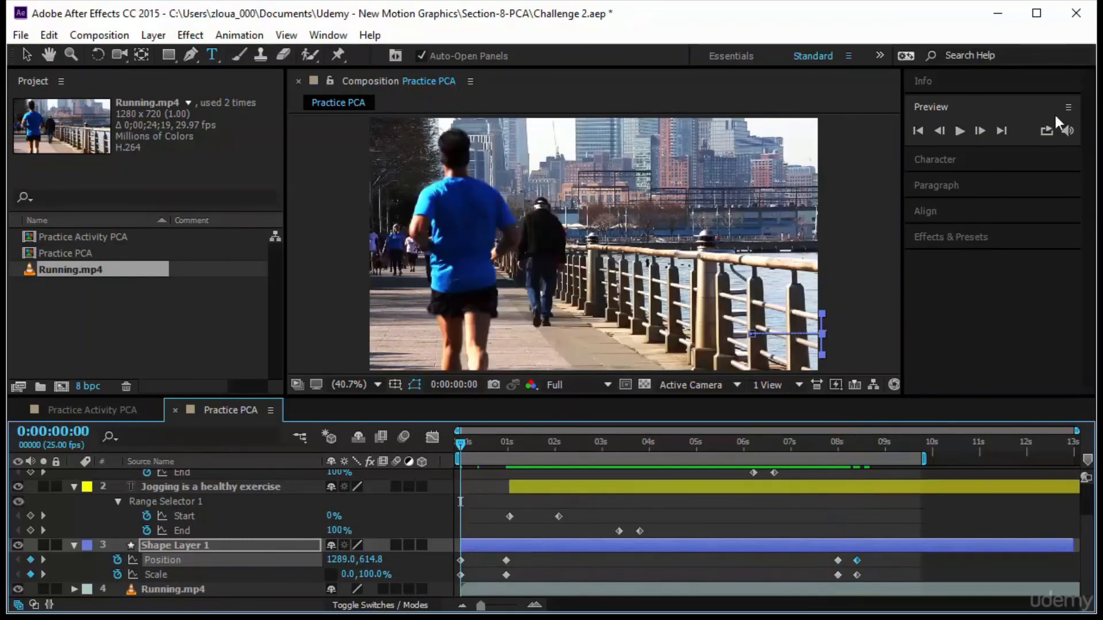
{"action": "left_click", "coordinate": [959, 133]}
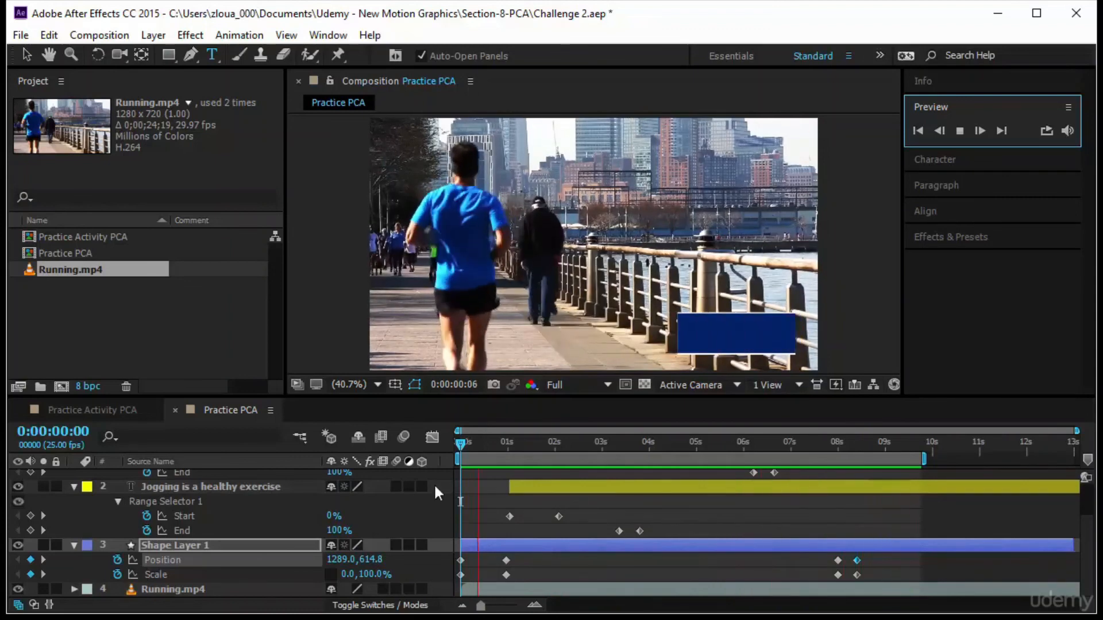
Step: Shift the box's exit Position and Scale keyframes earlier so they start at 0:00:06:20, right after the second text leaves
{"action": "left_click", "coordinate": [160, 488]}
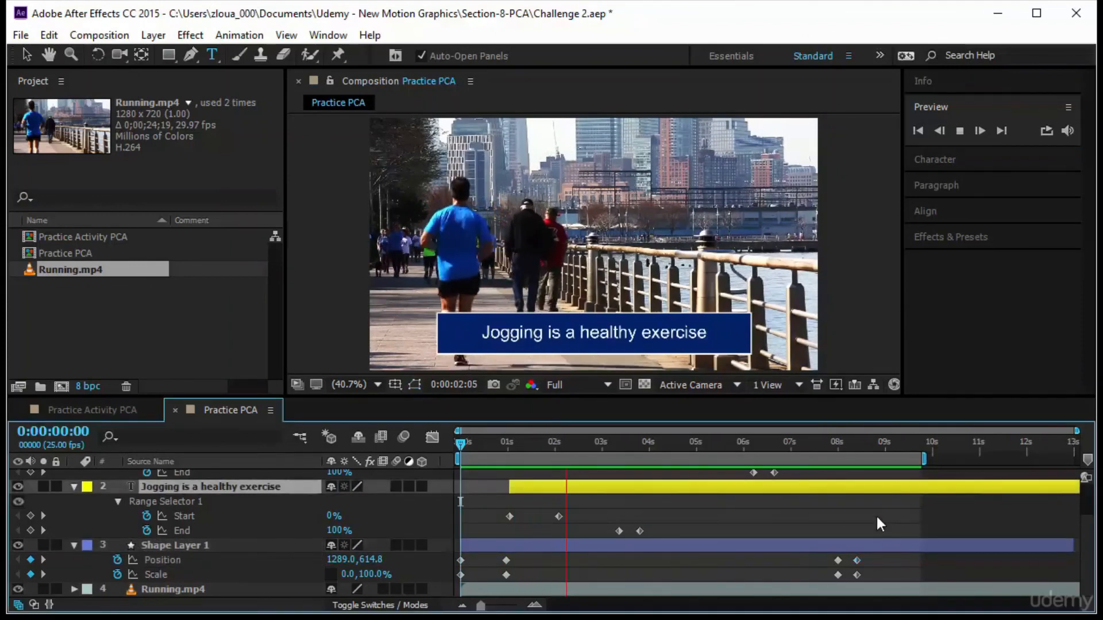
{"action": "scroll", "coordinate": [847, 523], "scroll_direction": "up", "scroll_amount": 2}
{"action": "scroll", "coordinate": [849, 522], "scroll_direction": "down", "scroll_amount": 2}
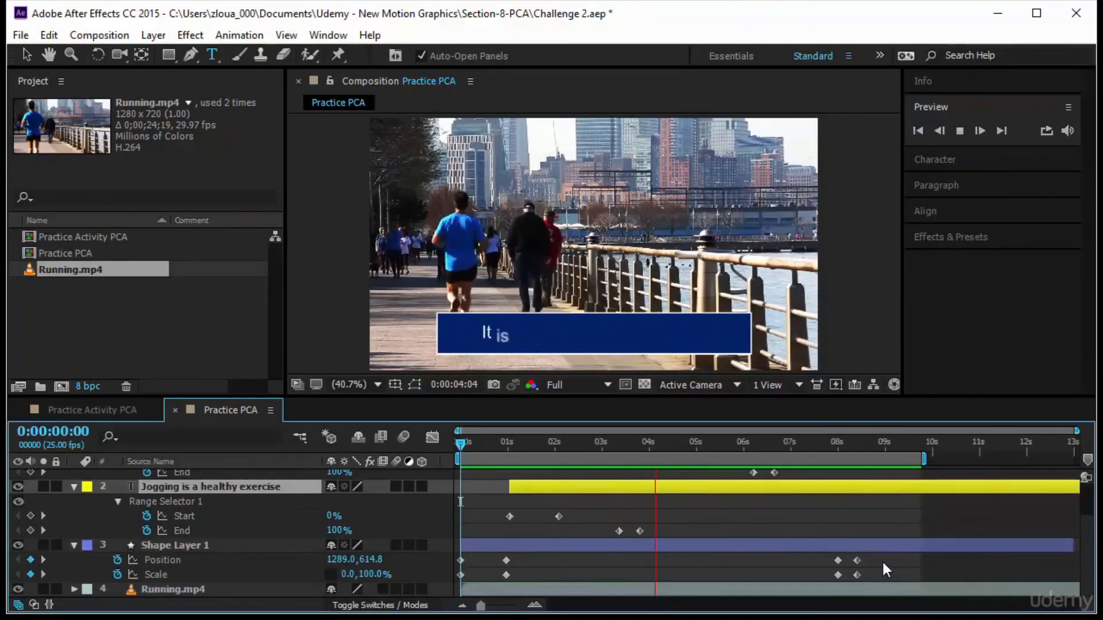
{"action": "left_click_drag", "start_coordinate": [880, 554], "coordinate": [799, 577]}
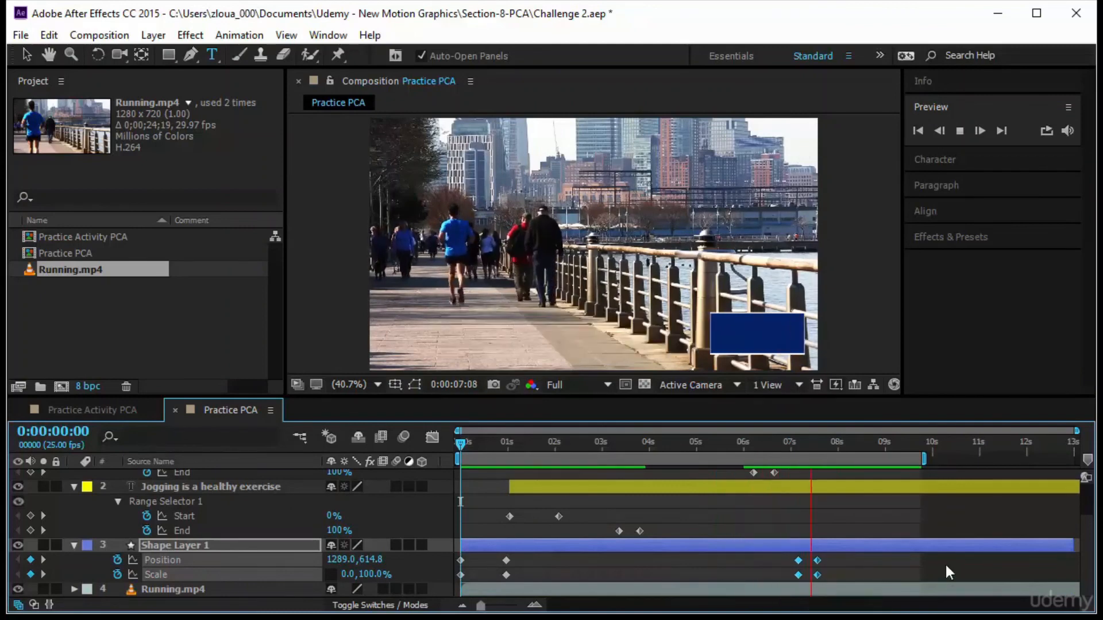
{"action": "left_click", "coordinate": [738, 448]}
{"action": "left_click_drag", "start_coordinate": [737, 447], "coordinate": [781, 456]}
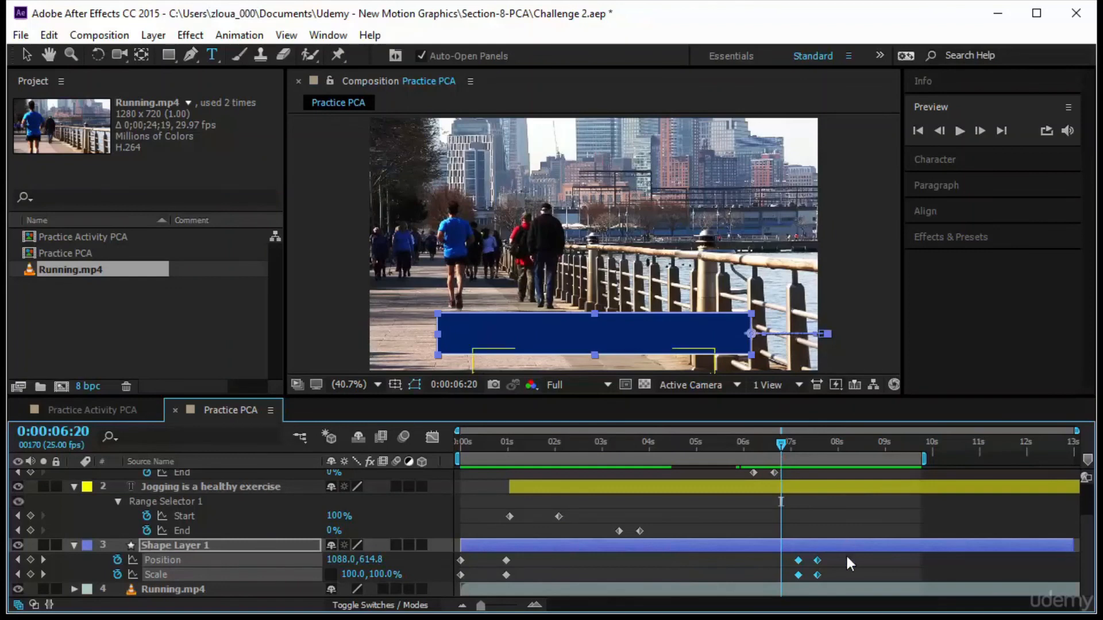
{"action": "left_click_drag", "start_coordinate": [798, 573], "coordinate": [780, 573]}
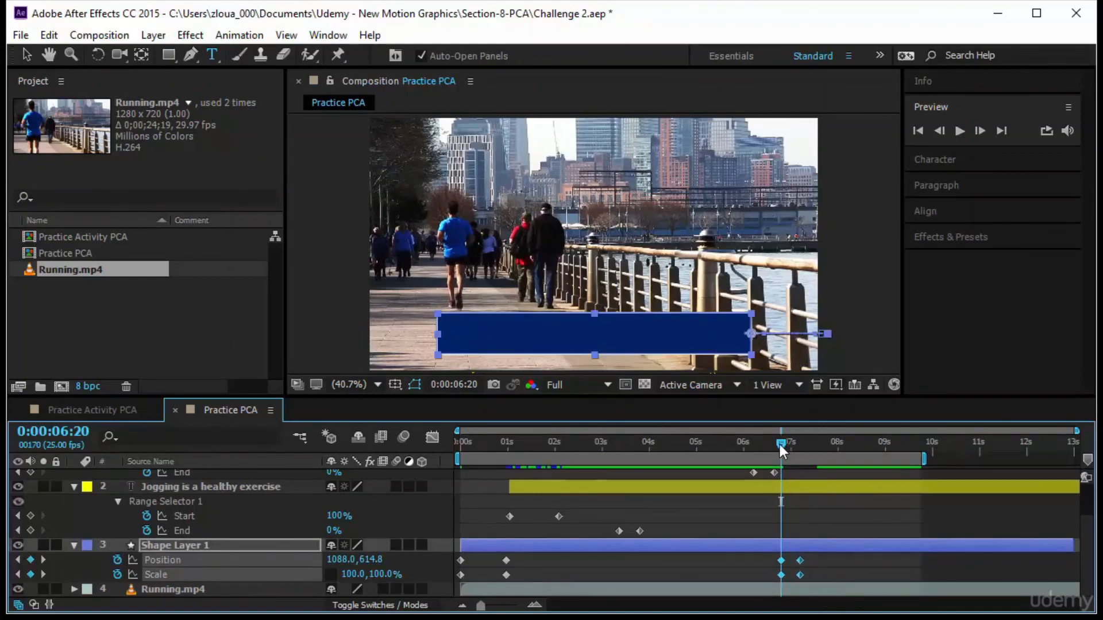
Step: Preview the retimed composition from the beginning and select the "Jogging is a healthy exercise" layer
{"action": "key", "text": "Home"}
{"action": "left_click", "coordinate": [961, 125]}
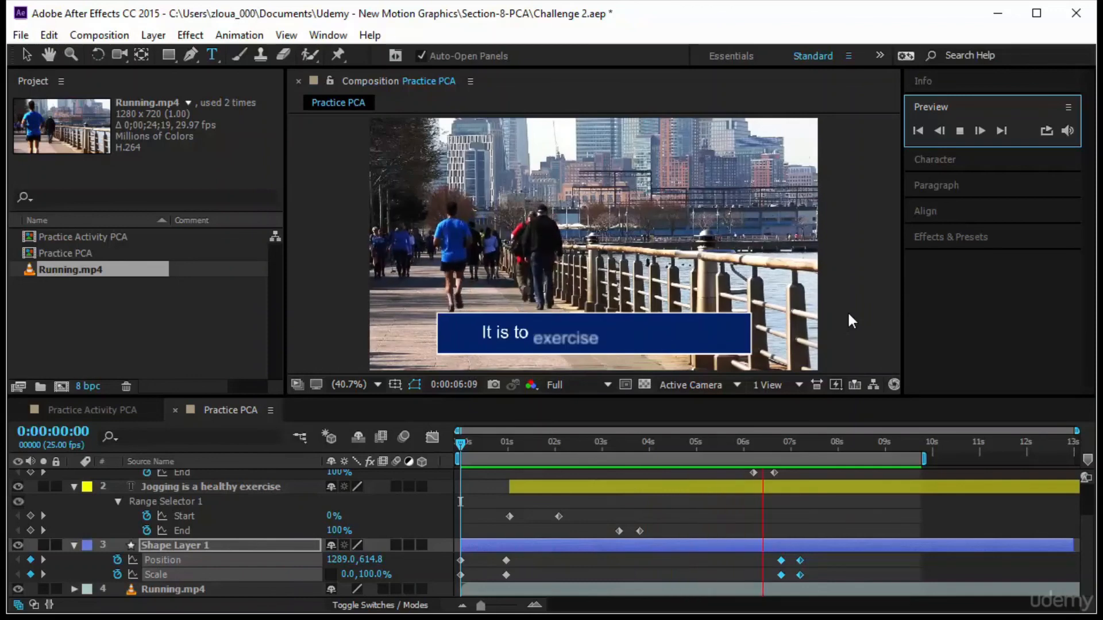
{"action": "left_click", "coordinate": [220, 487]}
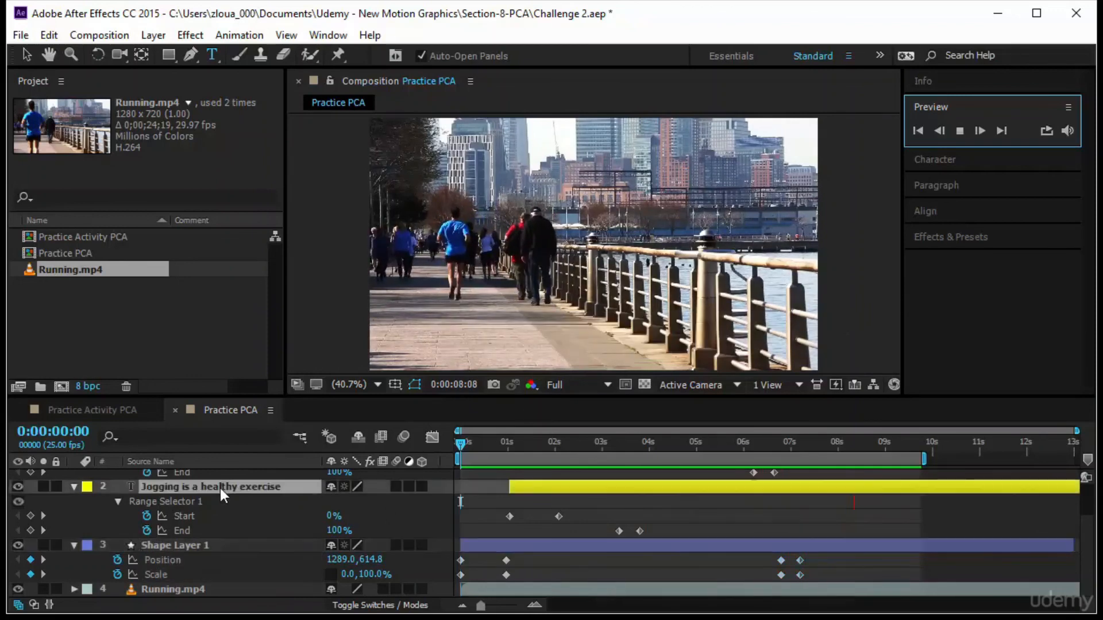
Step: Insert "good" before "exercise" in the second text line so it reads "It is to good exercise once a week"
{"action": "scroll", "coordinate": [250, 539], "scroll_direction": "up", "scroll_amount": 3}
{"action": "left_click", "coordinate": [217, 478]}
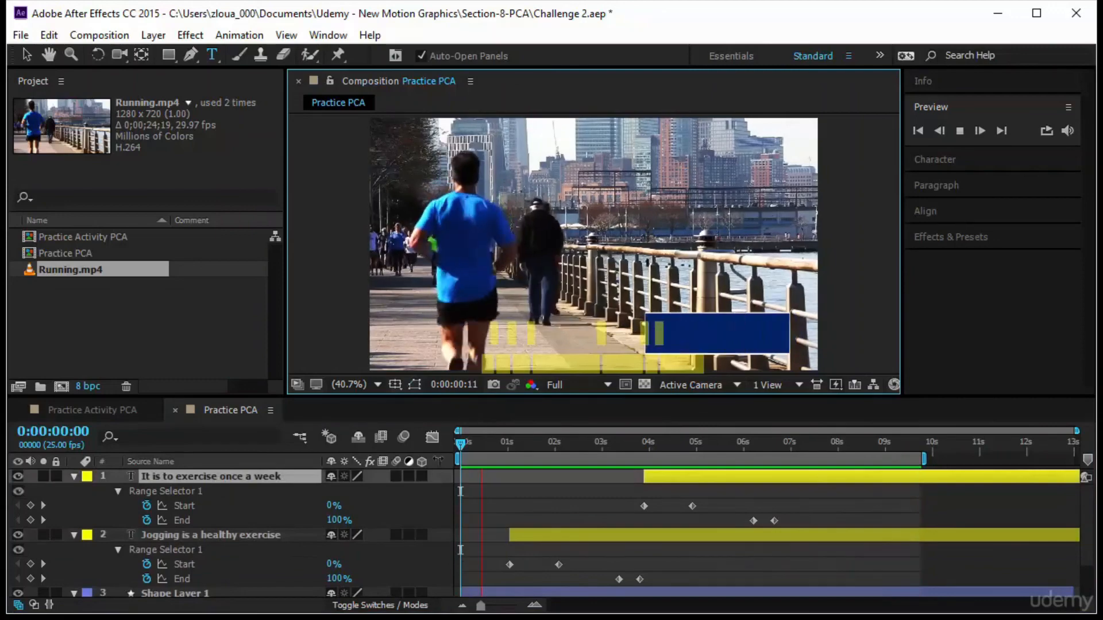
{"action": "left_click_drag", "start_coordinate": [460, 445], "coordinate": [740, 486]}
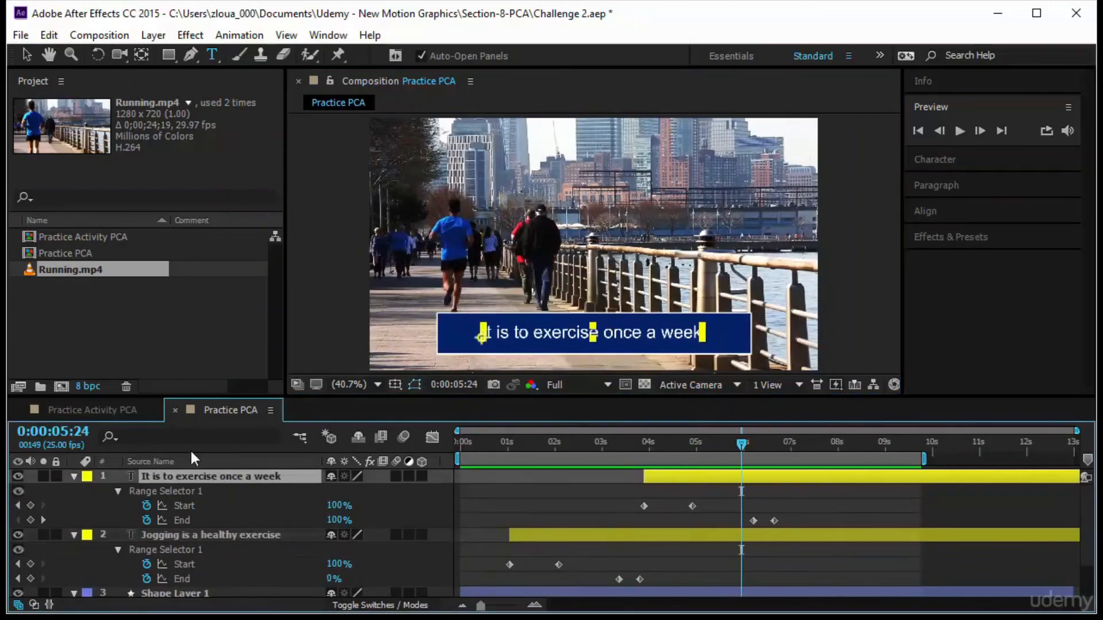
{"action": "double_click", "coordinate": [184, 480]}
{"action": "left_click", "coordinate": [534, 333]}
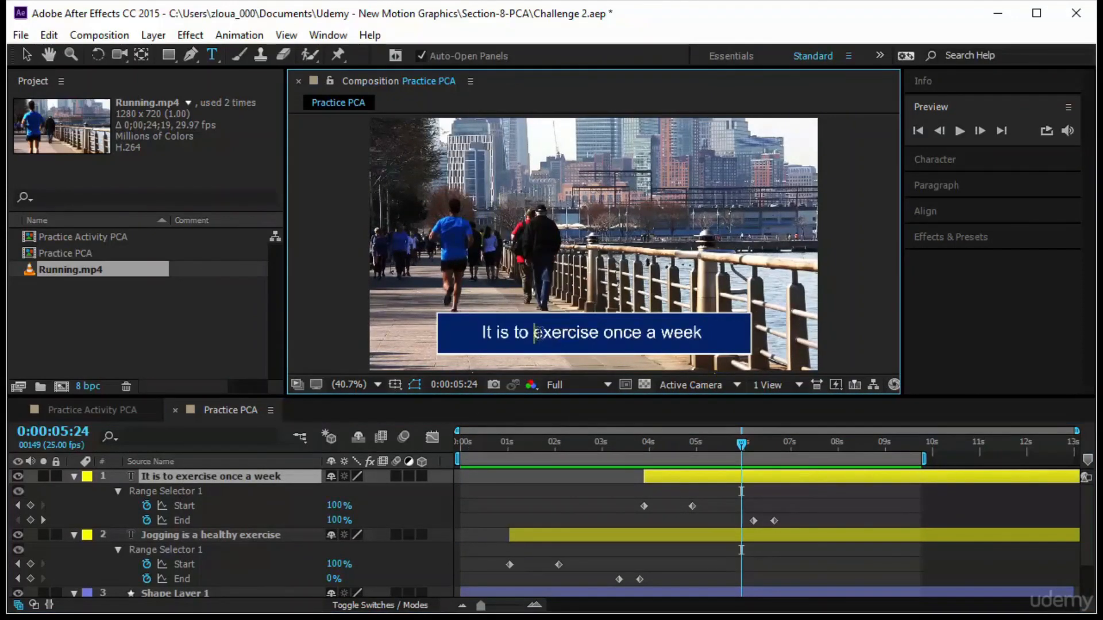
{"action": "type", "text": "good"}
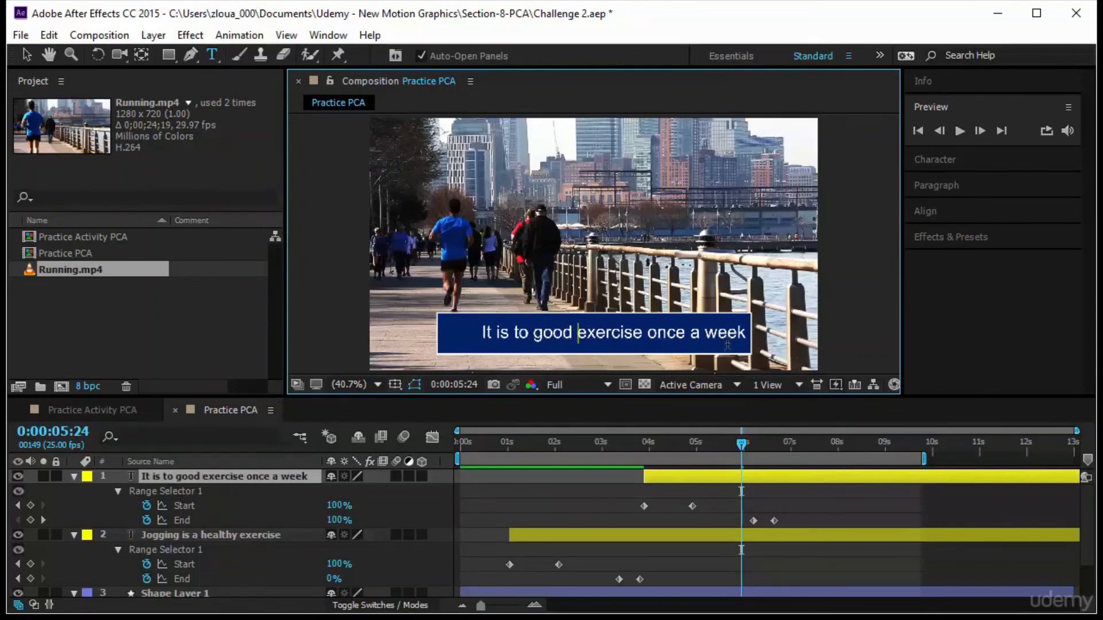
{"action": "left_click", "coordinate": [27, 54]}
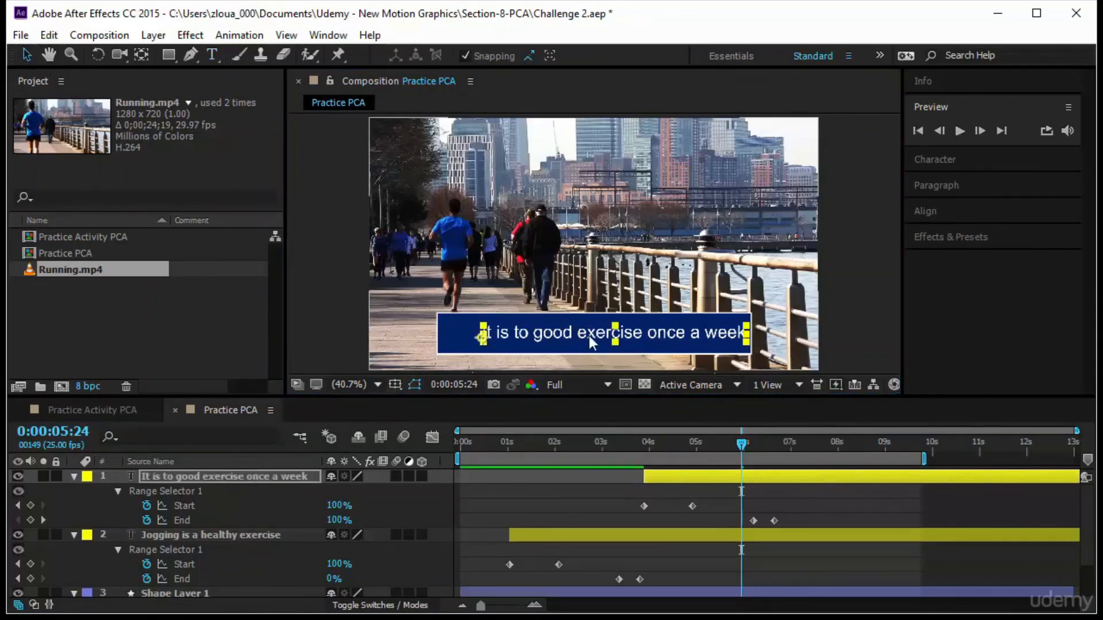
Step: Try to reposition the lengthened text in the blue box at 0:00:04:18, then undo the move
{"action": "left_click", "coordinate": [739, 446]}
{"action": "left_click_drag", "start_coordinate": [739, 446], "coordinate": [683, 486]}
{"action": "left_click_drag", "start_coordinate": [591, 331], "coordinate": [587, 329]}
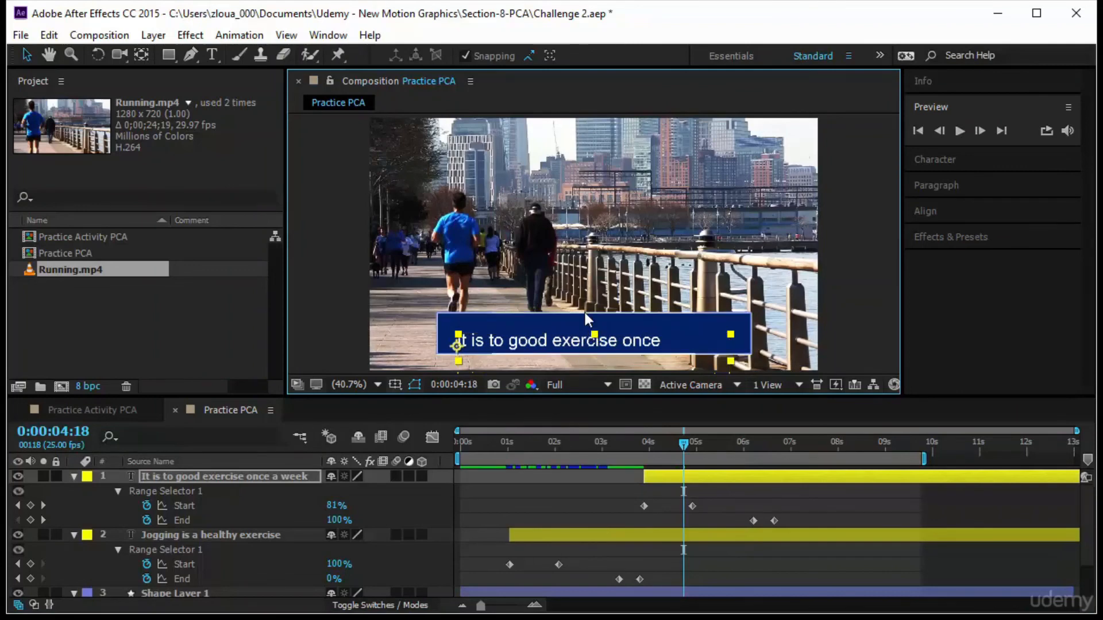
{"action": "key", "text": "ctrl+z"}
Step: At 0:00:05:19, turn off snapping and center the "It is to good exercise once a week" text within the blue box
{"action": "left_click", "coordinate": [466, 55]}
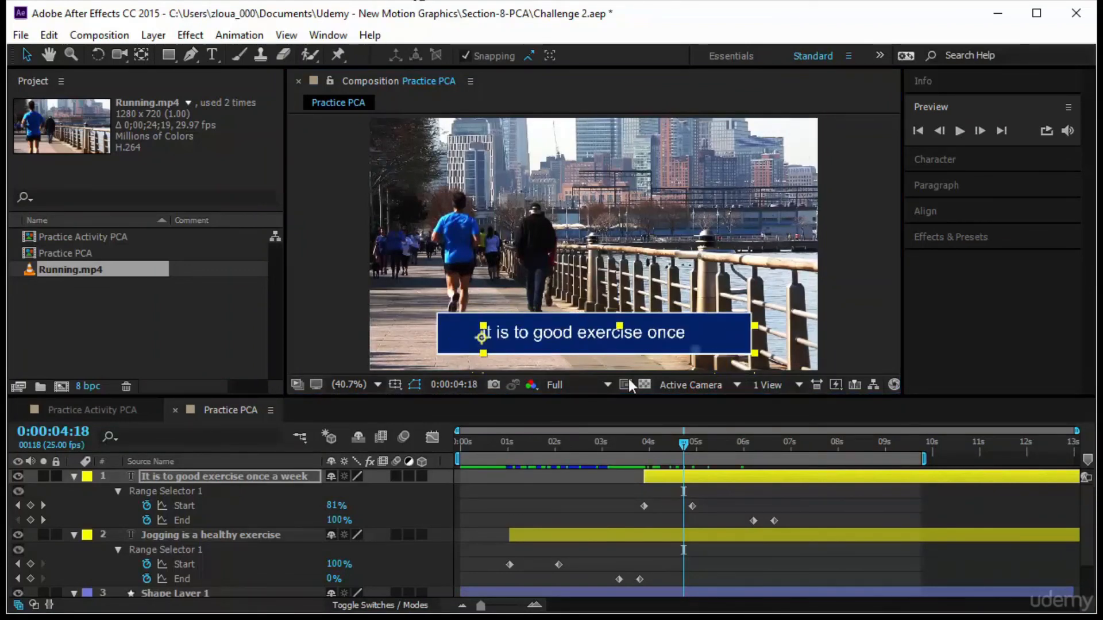
{"action": "left_click_drag", "start_coordinate": [680, 449], "coordinate": [733, 467]}
{"action": "left_click_drag", "start_coordinate": [701, 329], "coordinate": [689, 330]}
{"action": "left_click", "coordinate": [467, 56]}
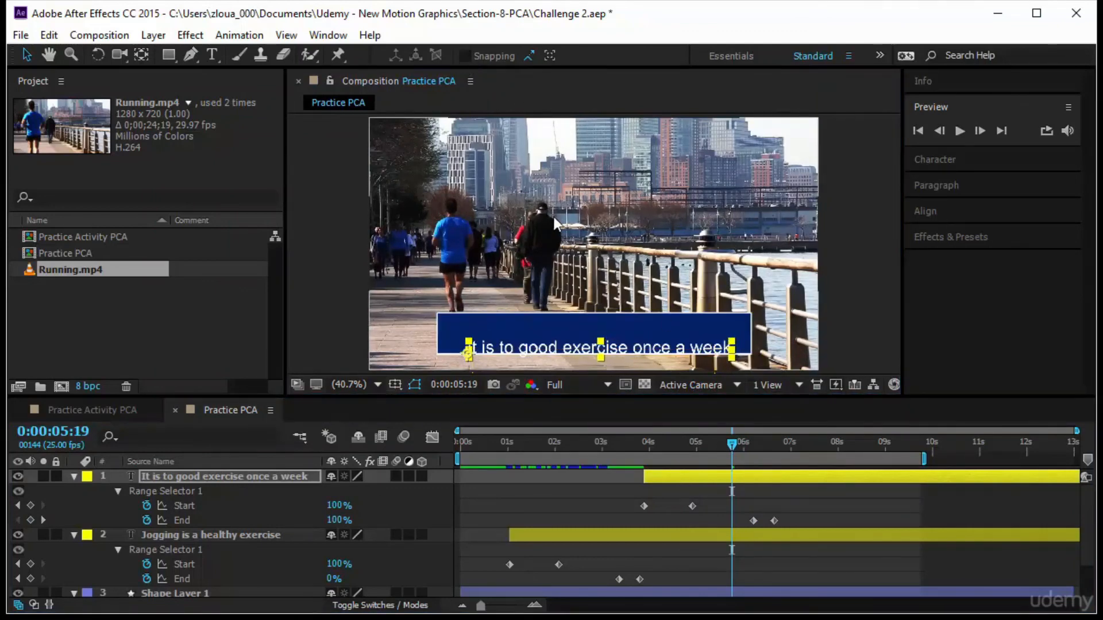
{"action": "left_click_drag", "start_coordinate": [624, 347], "coordinate": [624, 331]}
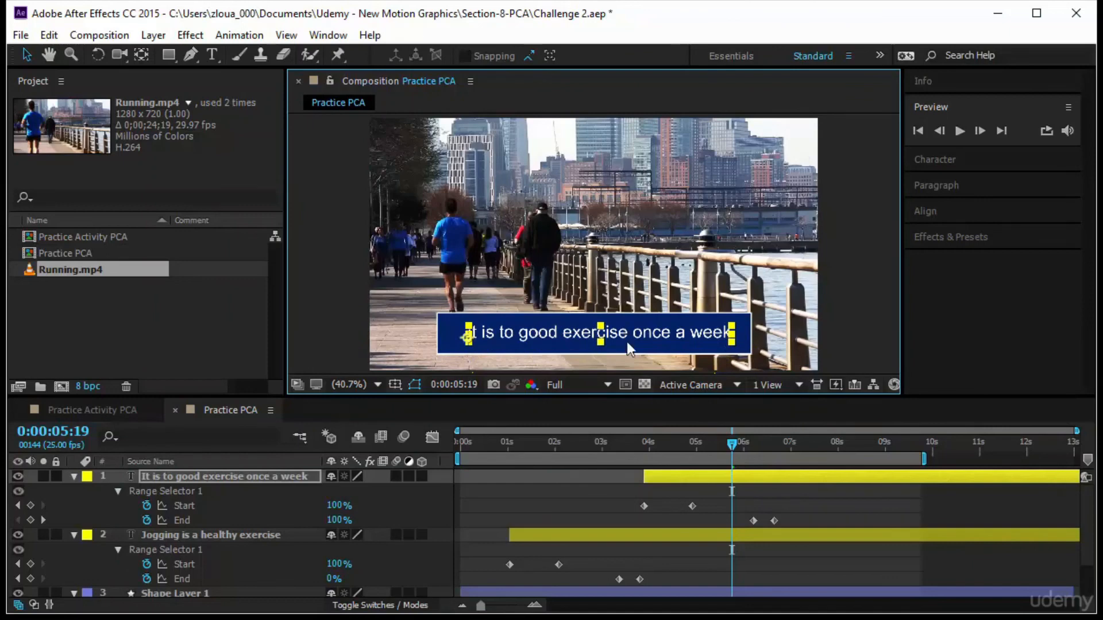
Step: Scrub through the edited text's exit and preview the composition from the beginning
{"action": "left_click_drag", "start_coordinate": [651, 465], "coordinate": [757, 485]}
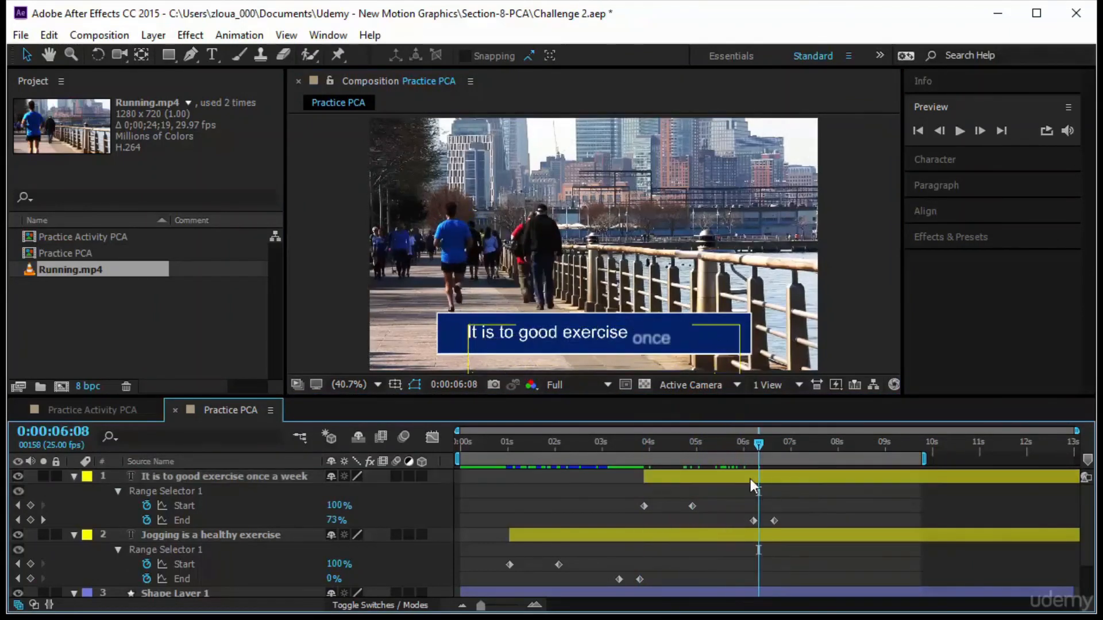
{"action": "key", "text": "Home"}
{"action": "left_click", "coordinate": [959, 131]}
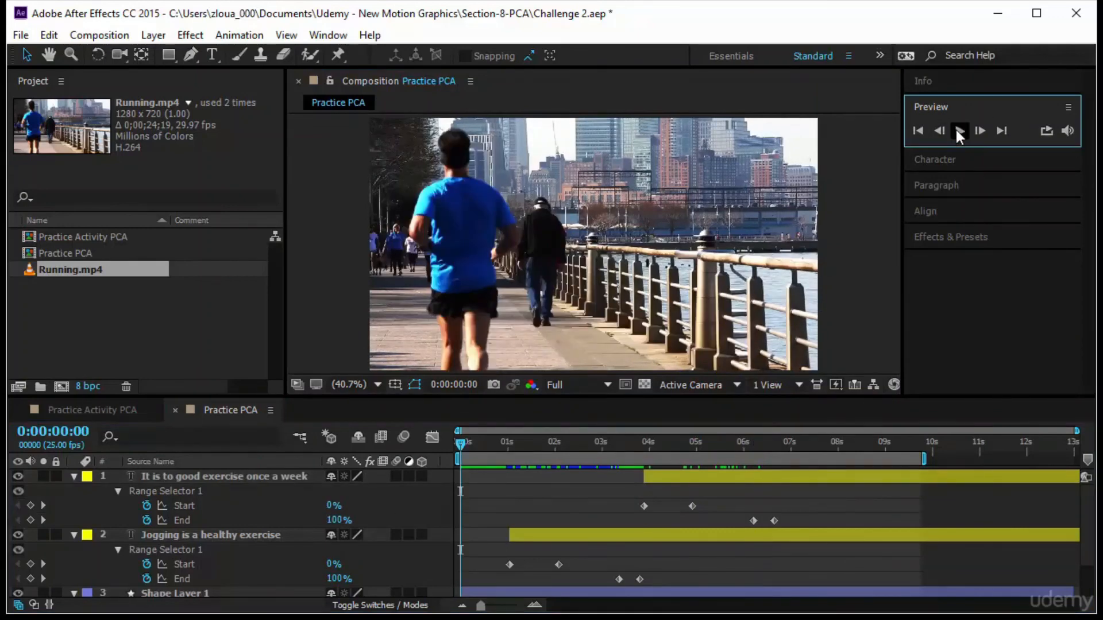